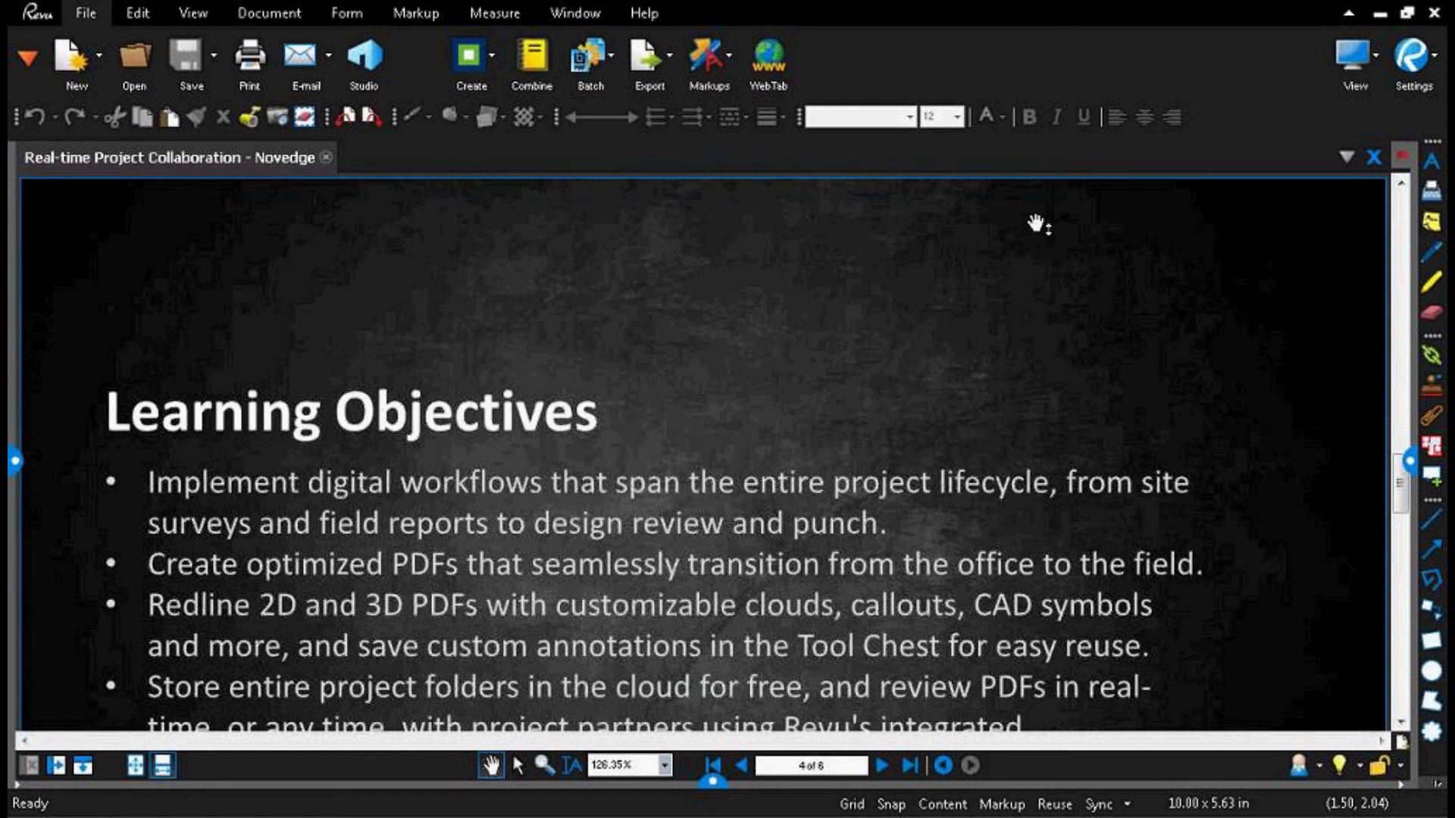
Step: Look through the editing, view, document, form, markup and measurement commands, including the text and shape markup tools
click(133, 13)
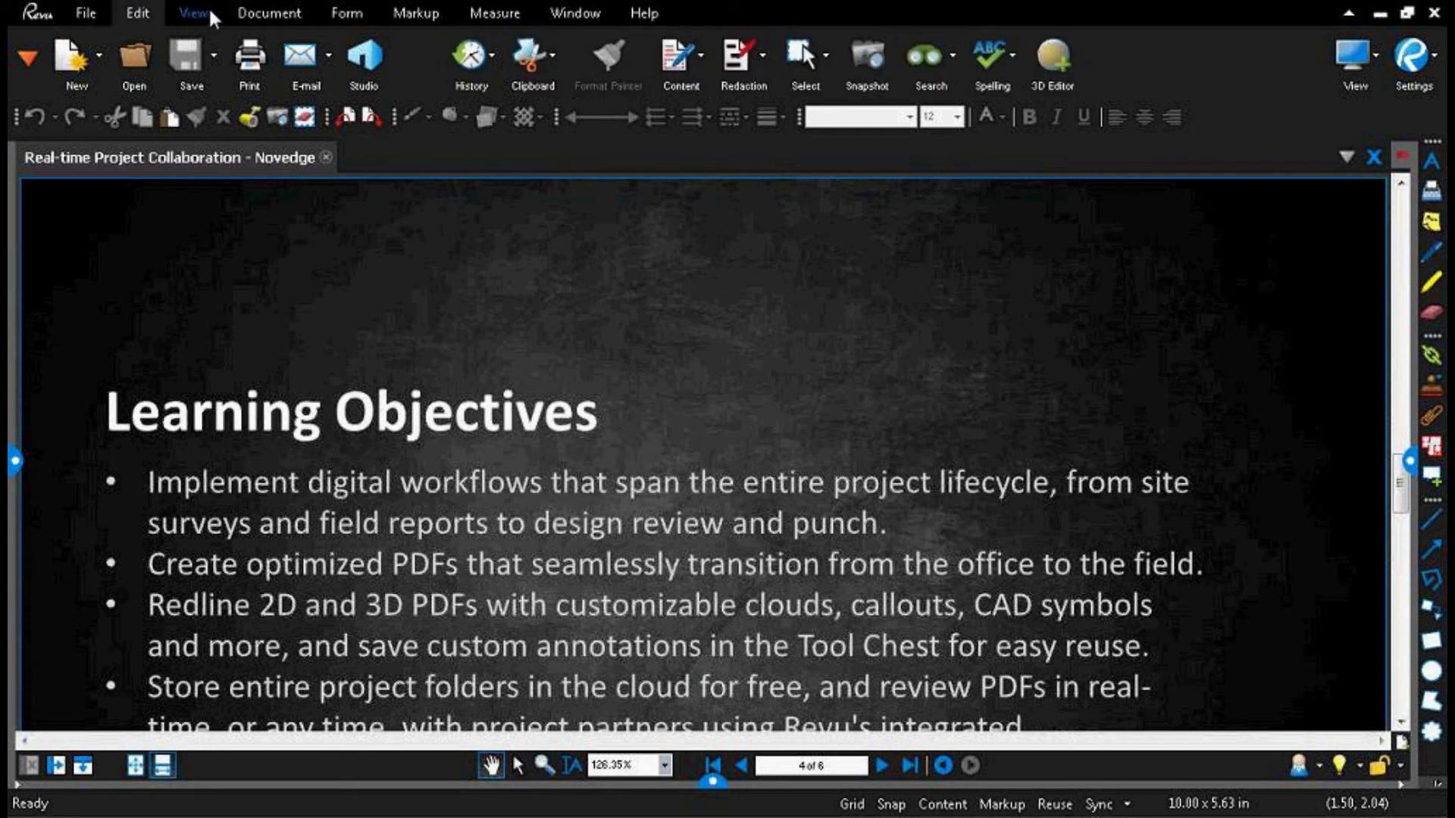
click(195, 15)
click(269, 19)
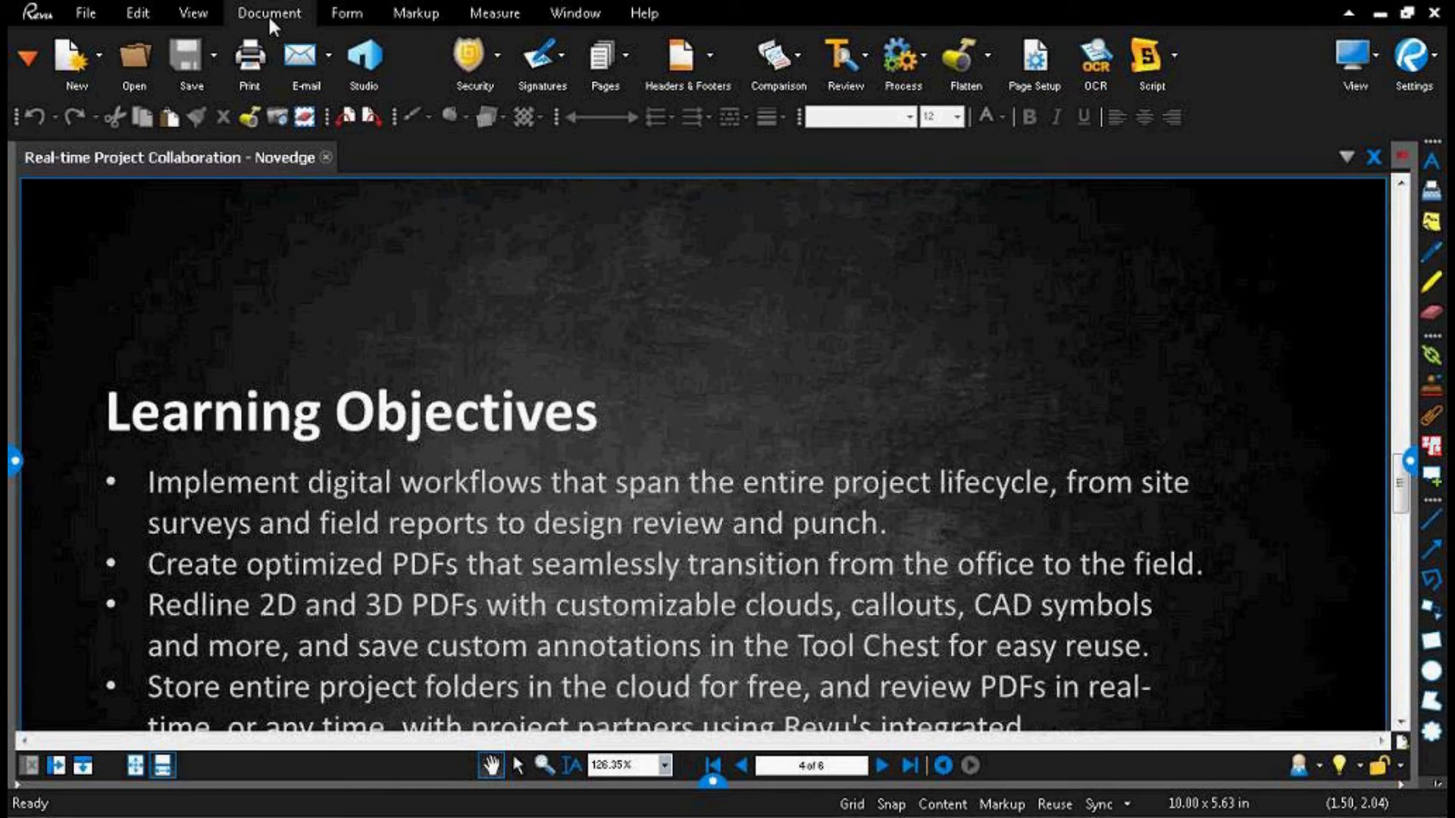
click(340, 13)
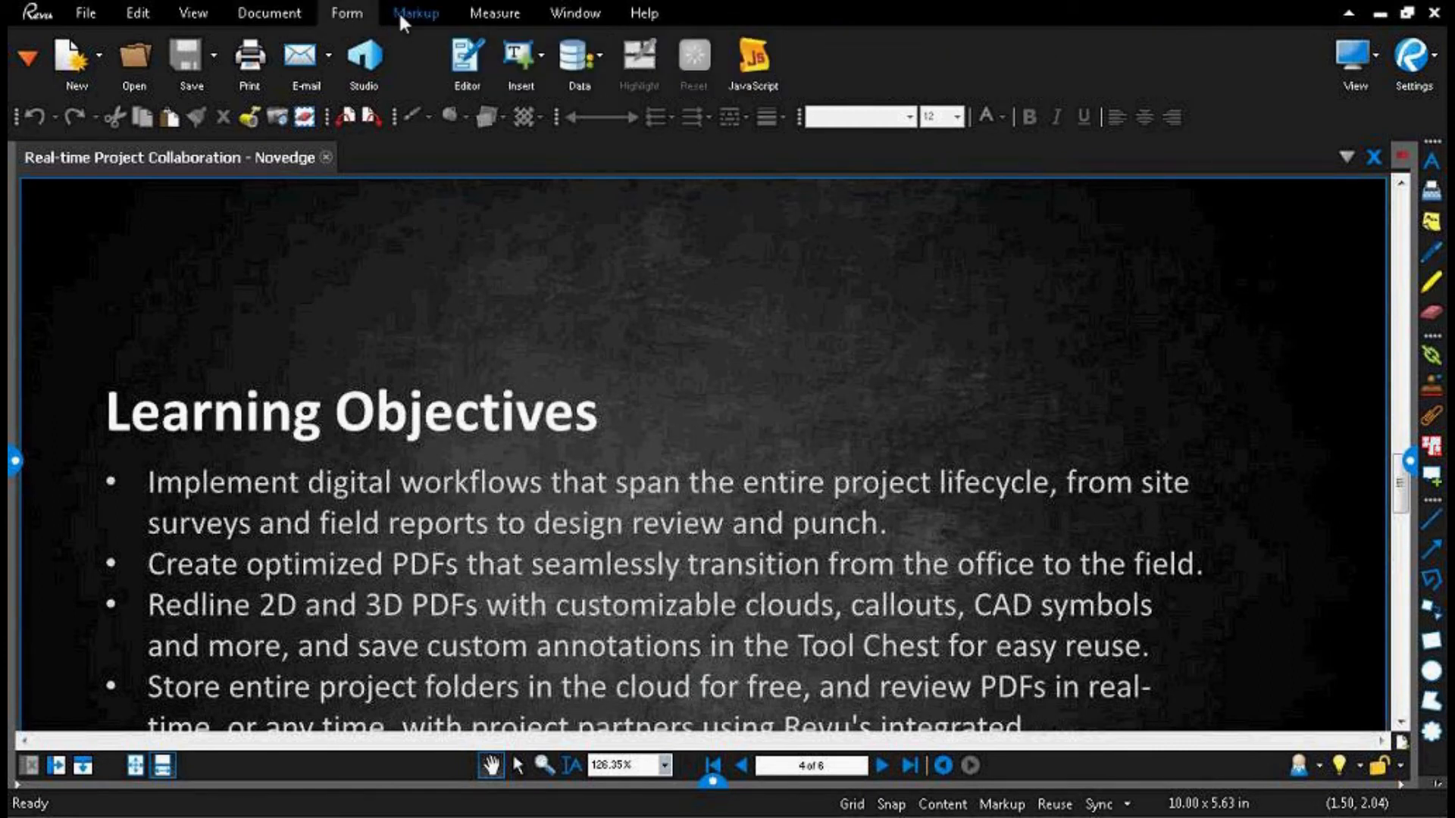
click(401, 19)
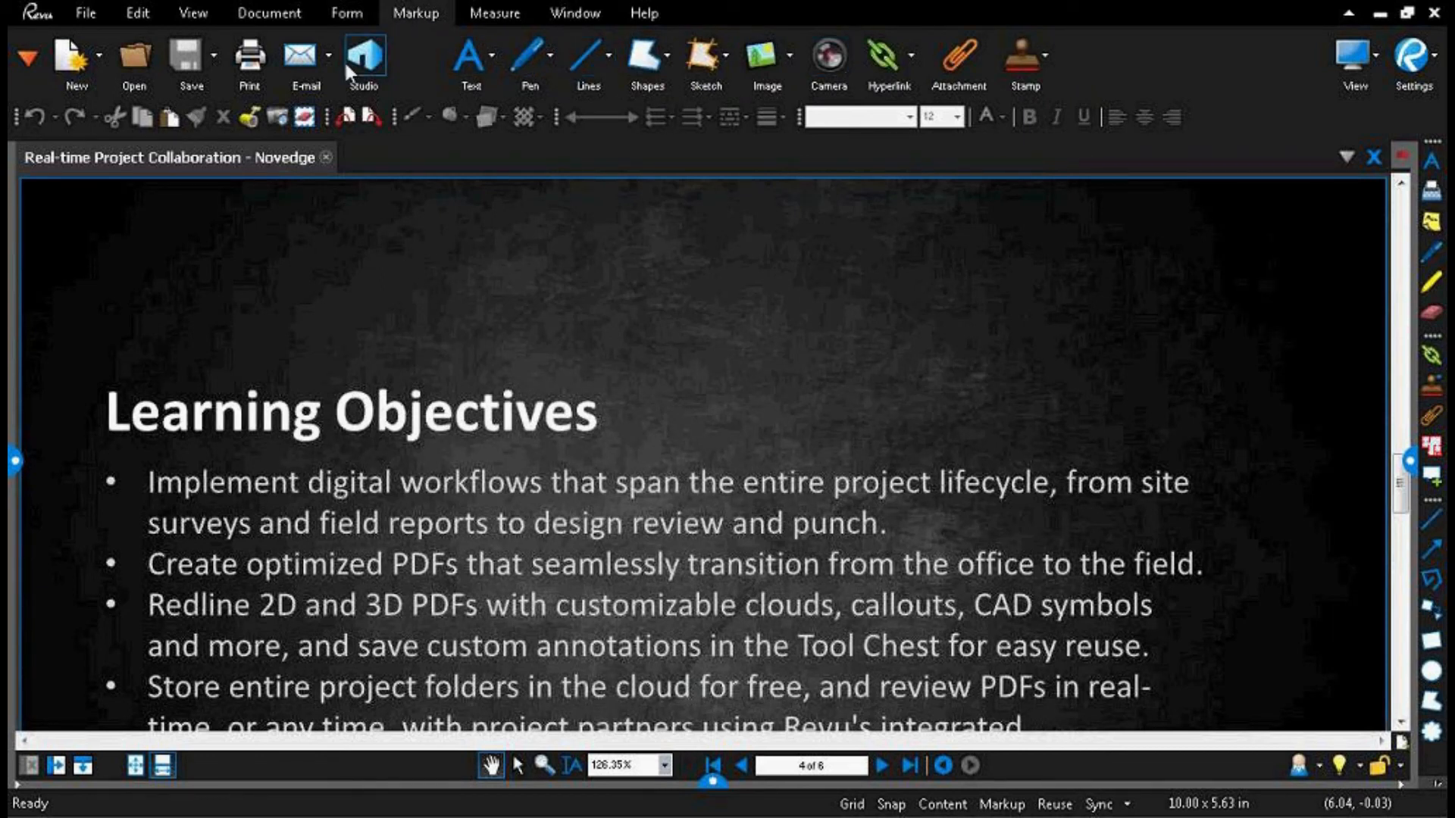
click(489, 56)
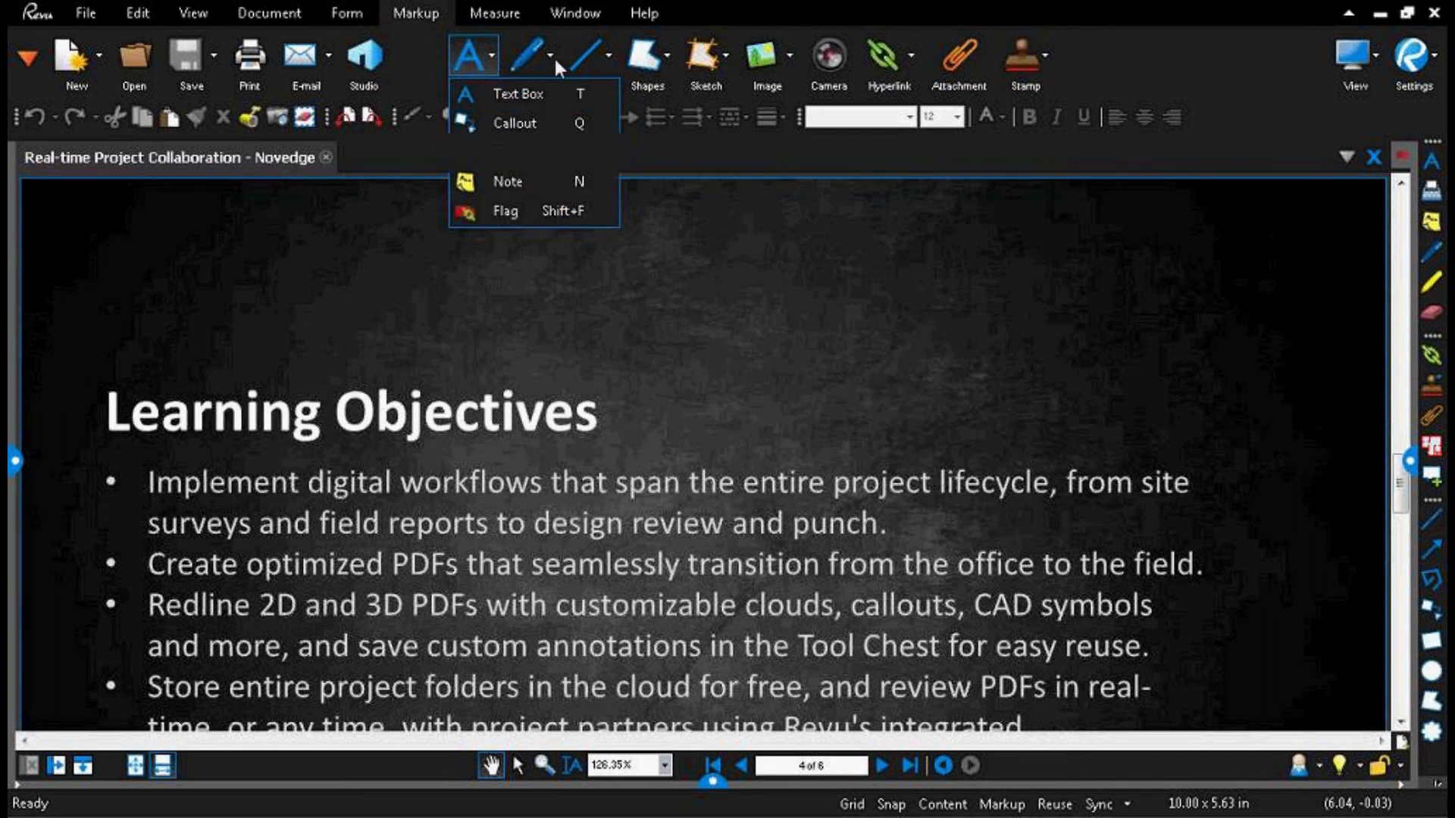
mouse_move(666, 61)
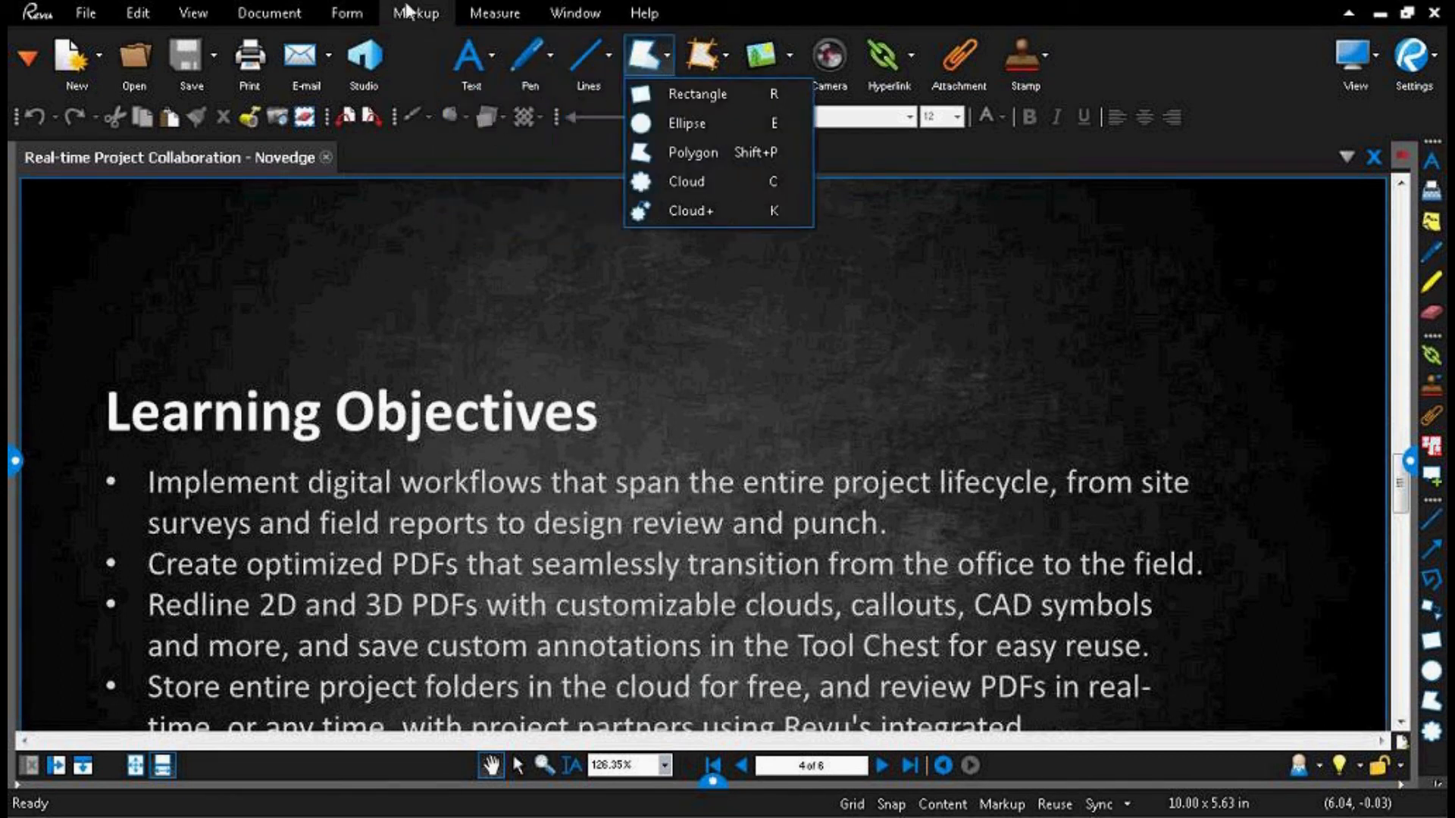
click(466, 11)
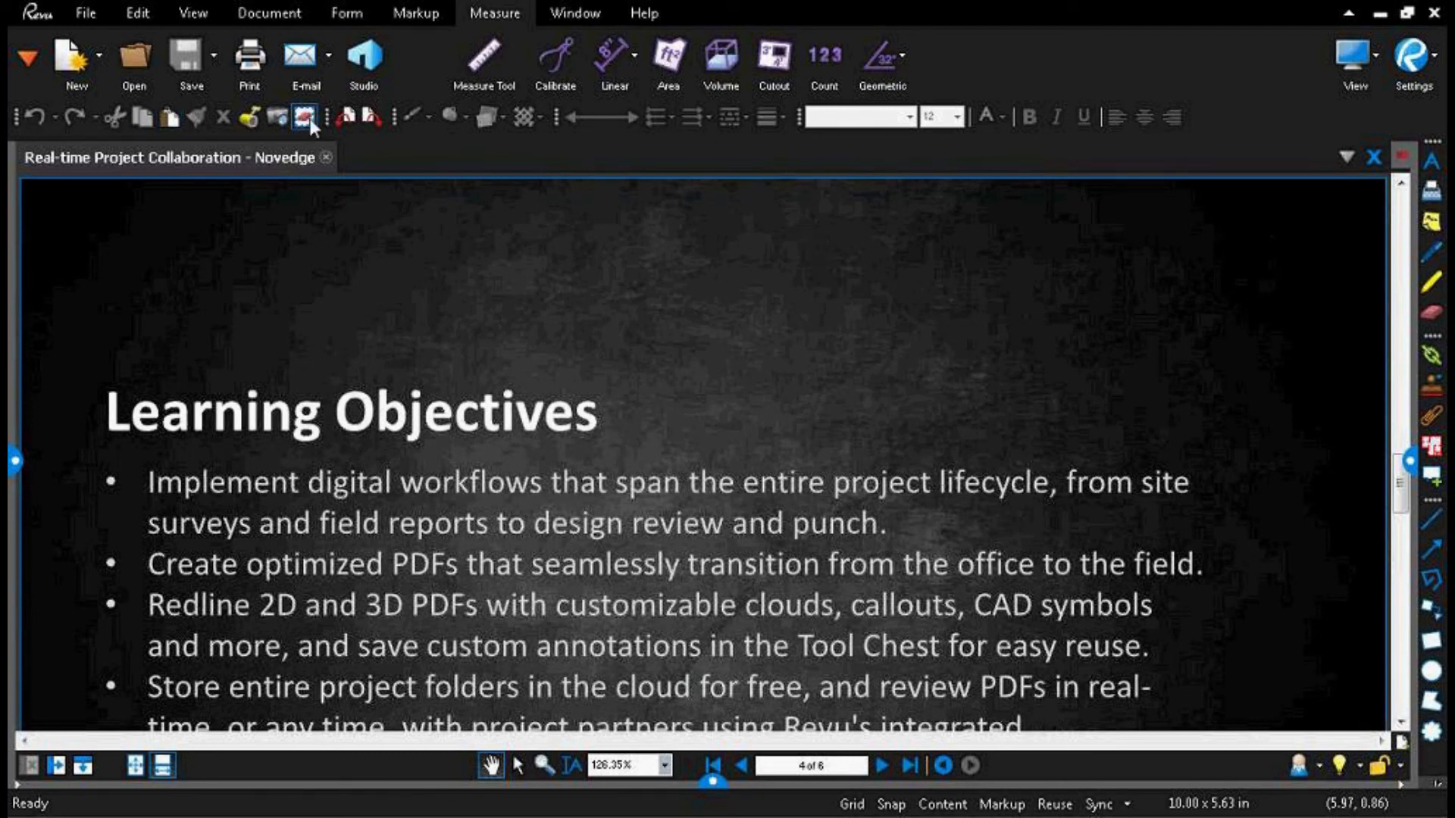
Step: Switch the interface profile to Simple and back to Construction
click(212, 12)
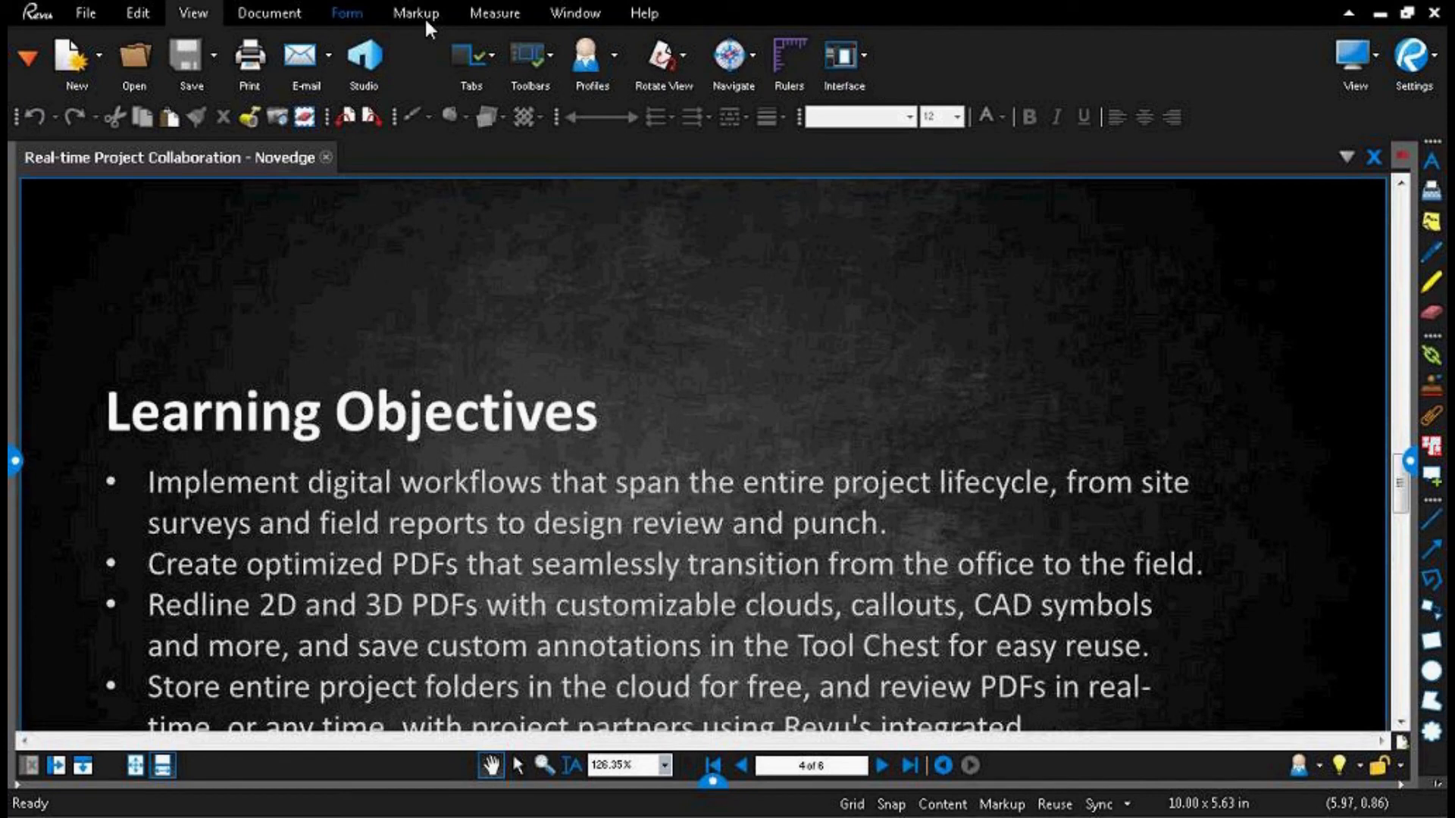
click(616, 62)
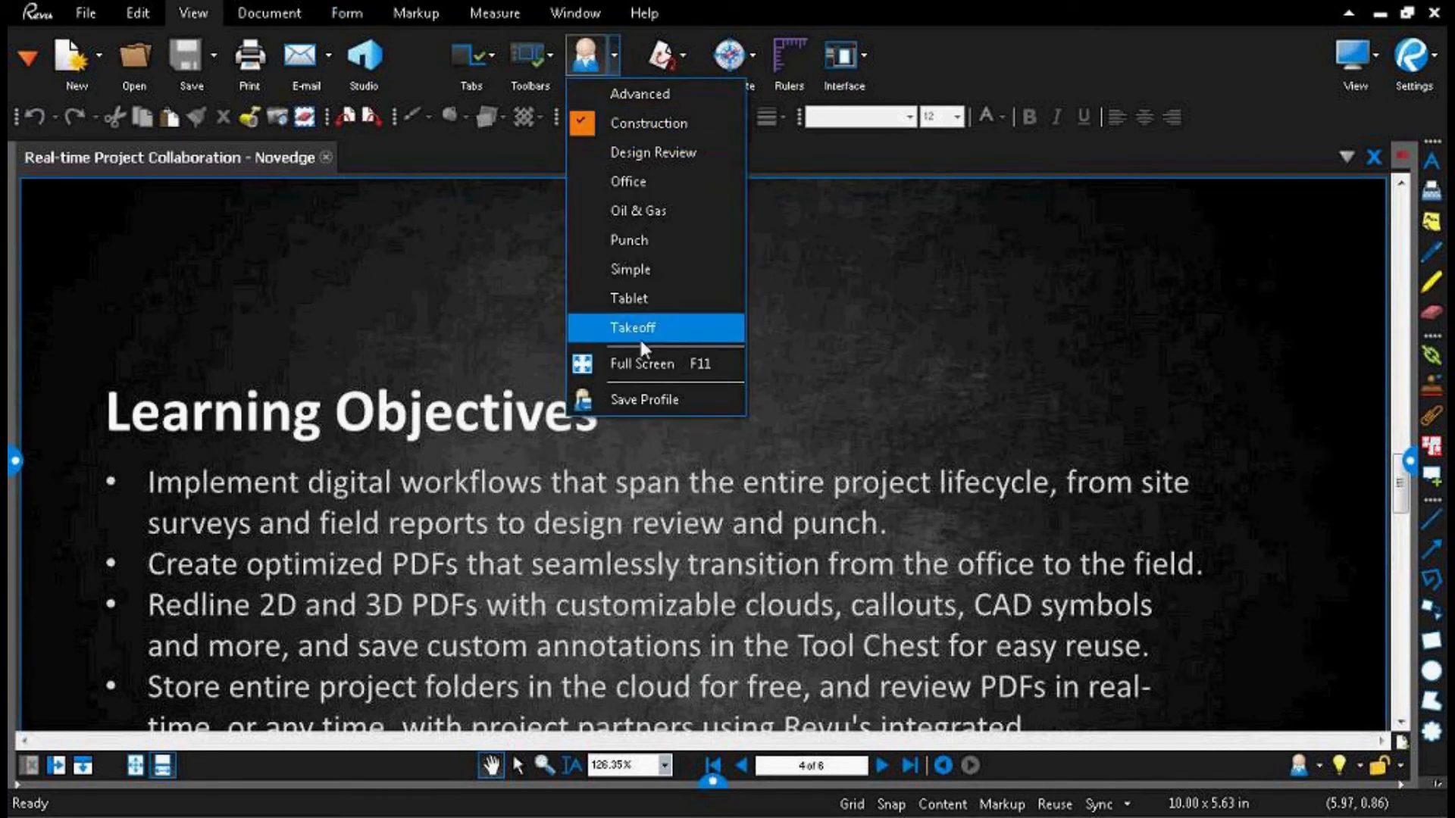
click(667, 295)
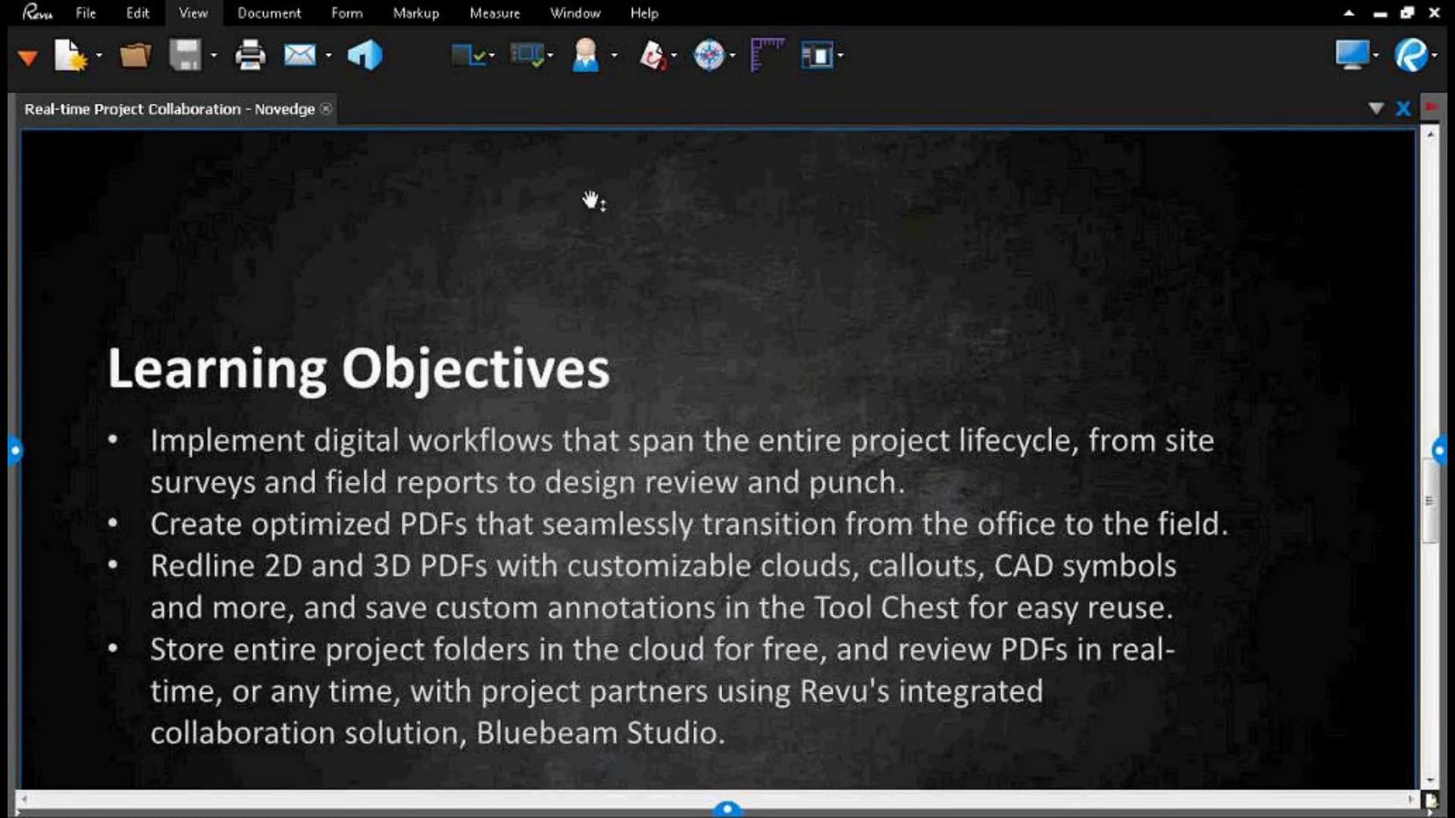
click(612, 62)
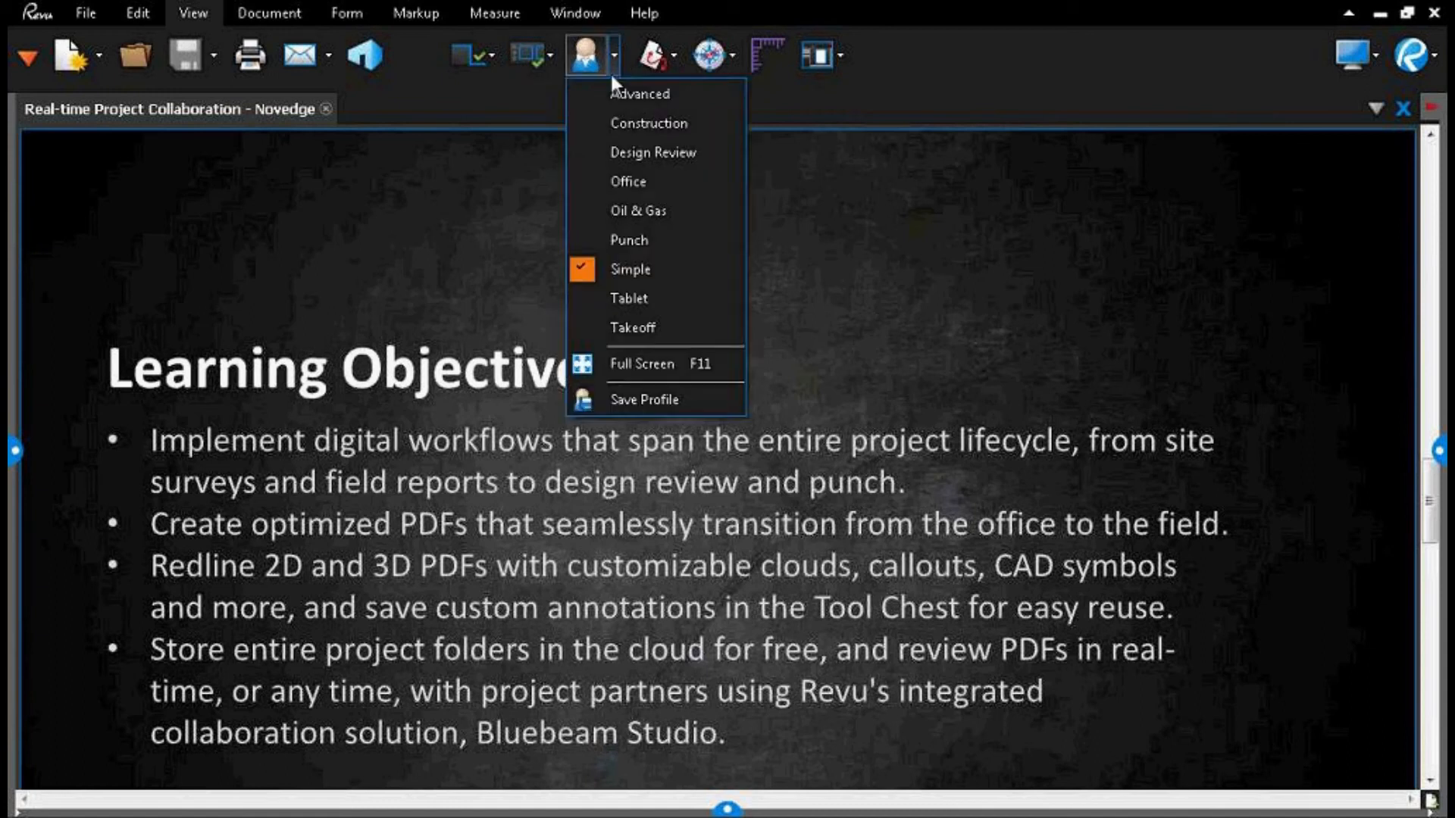
click(626, 124)
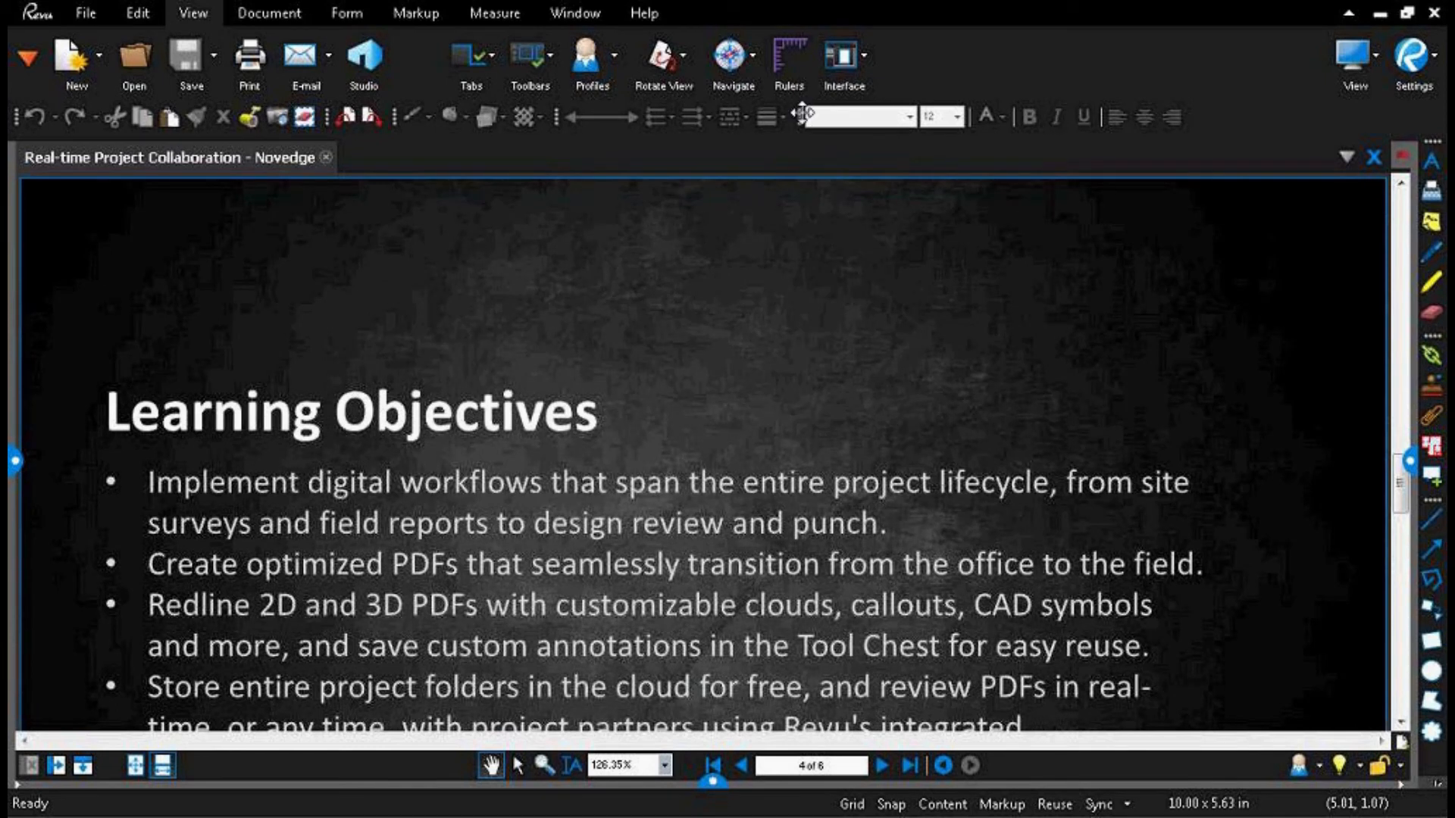
Step: Shift the Font toolbar along its row, and show and hide the Redaction toolbar
drag(802, 114, 876, 112)
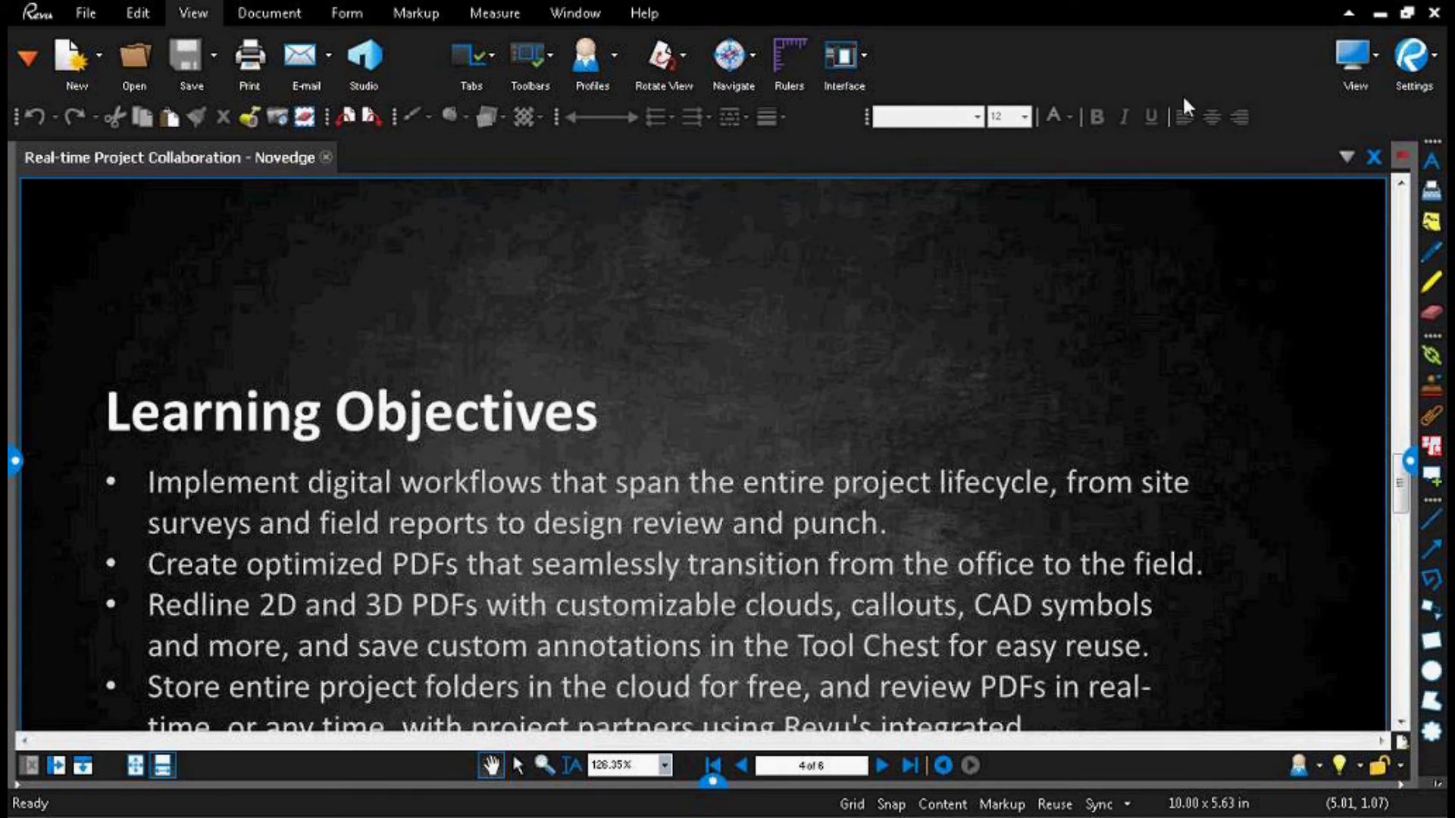
right_click(1284, 118)
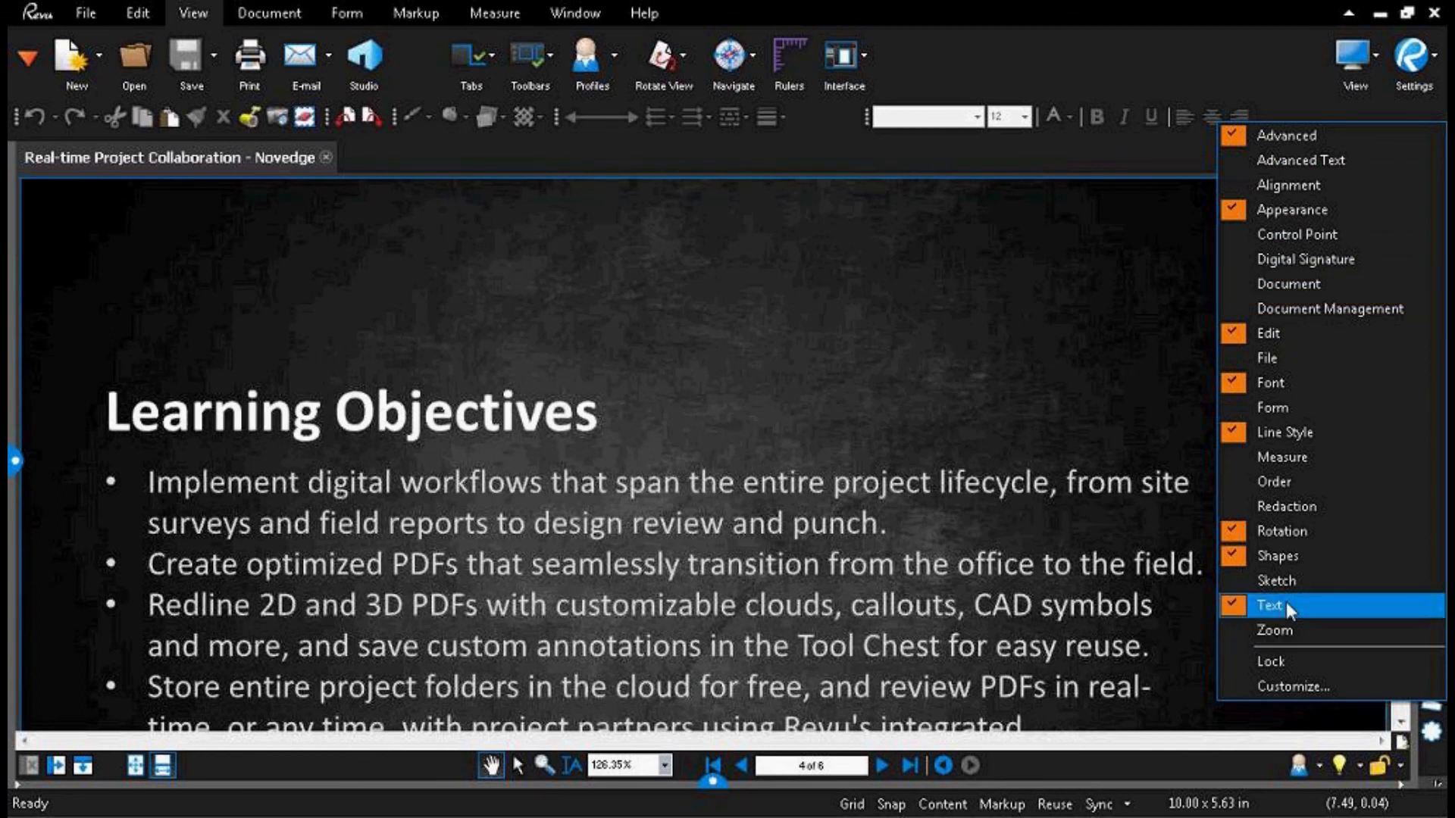
click(1293, 508)
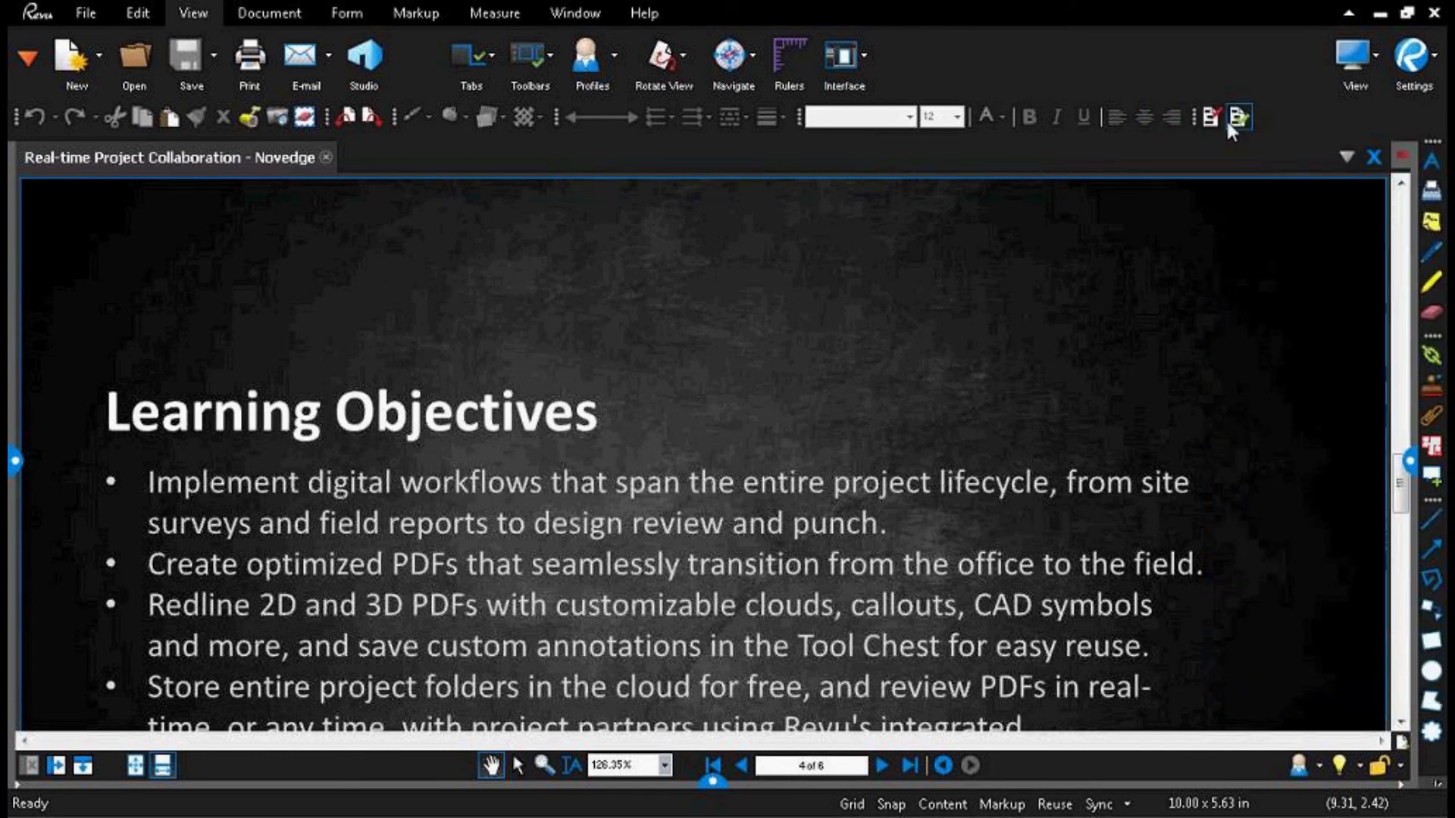
right_click(1281, 107)
click(1231, 494)
Step: View the available profiles in the Manage Profiles dialog and close it without changing anything
click(595, 58)
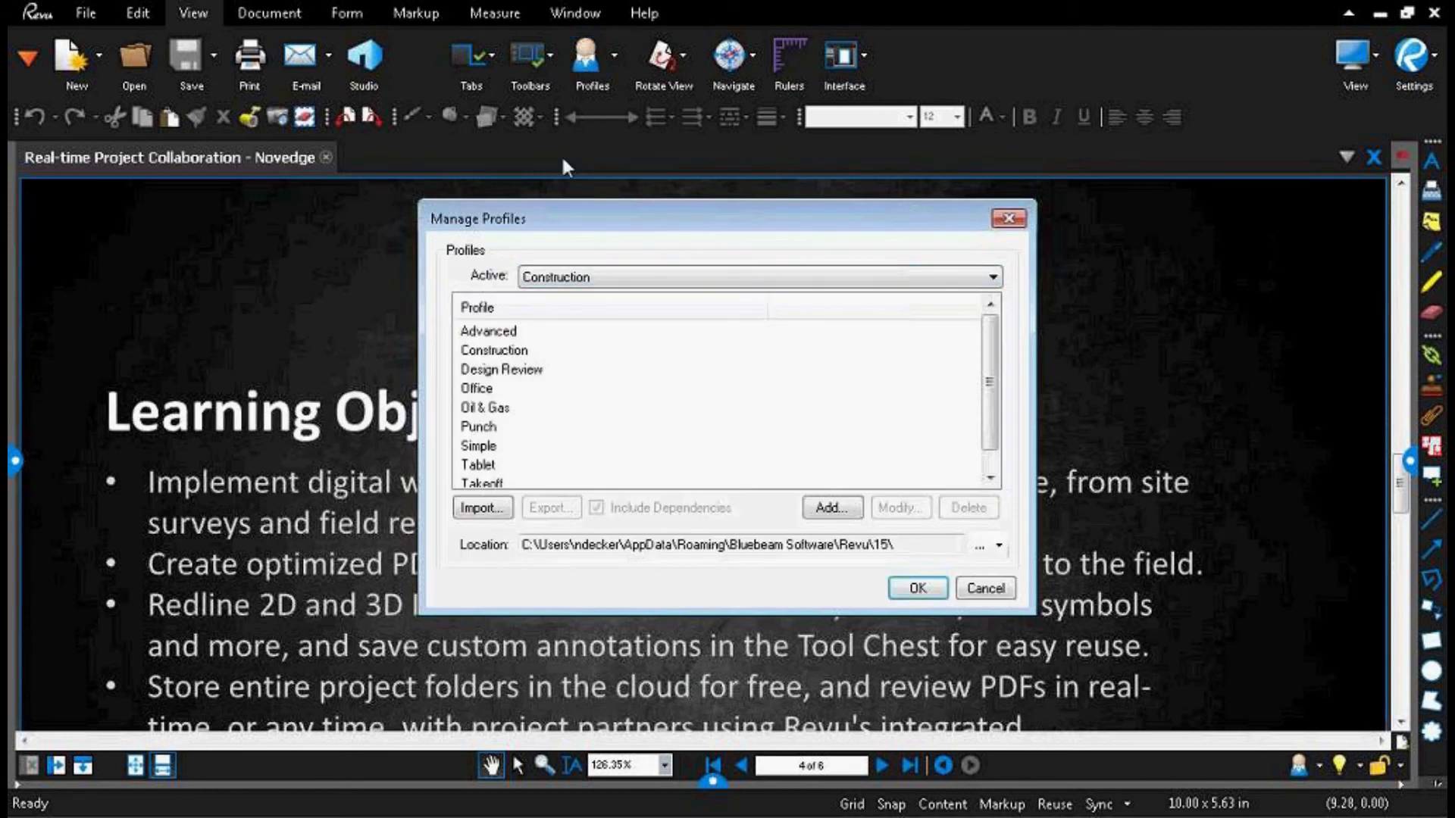
click(982, 588)
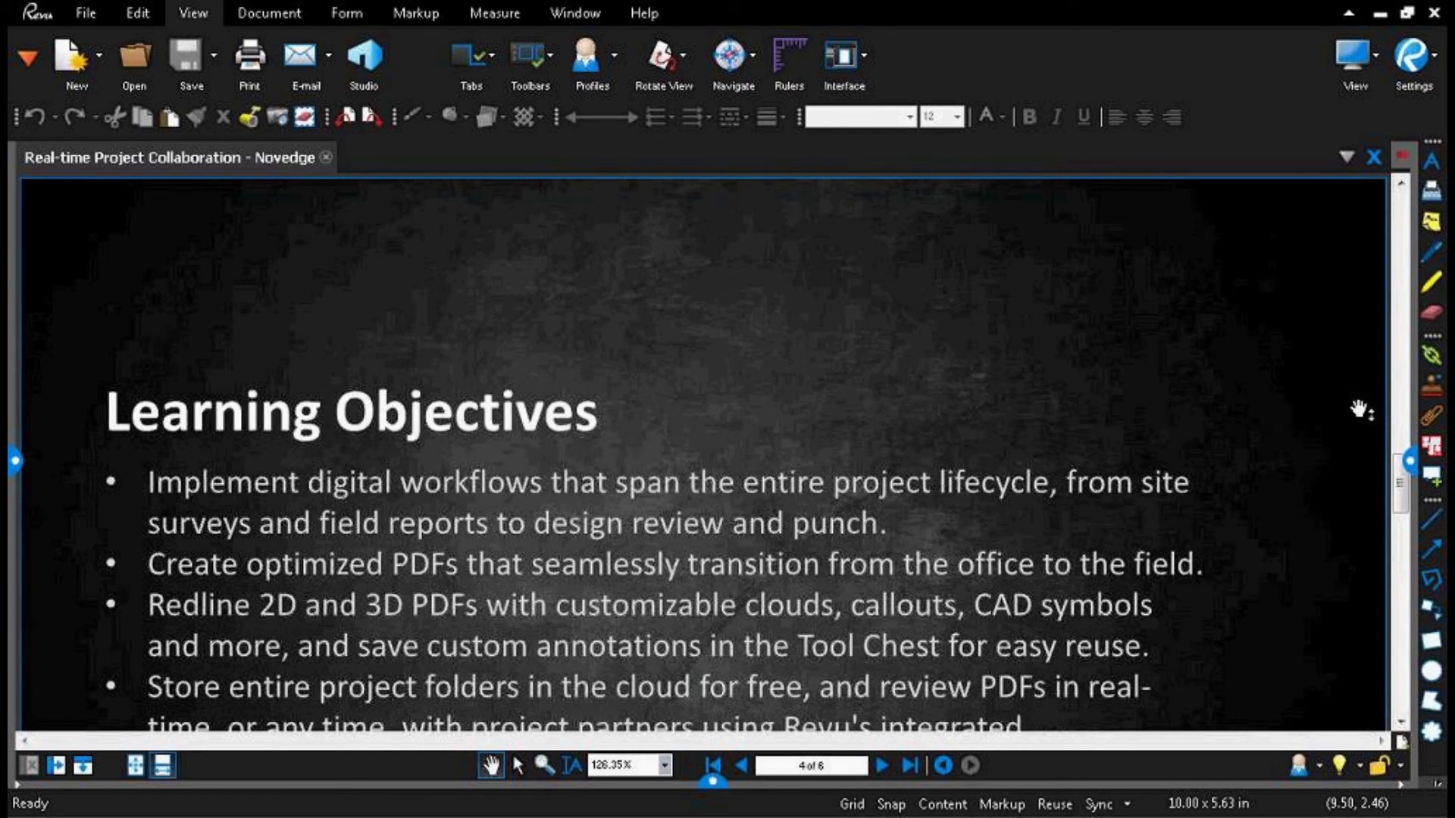
Step: Show the File Access panel and widen it to give the file names more room
click(28, 57)
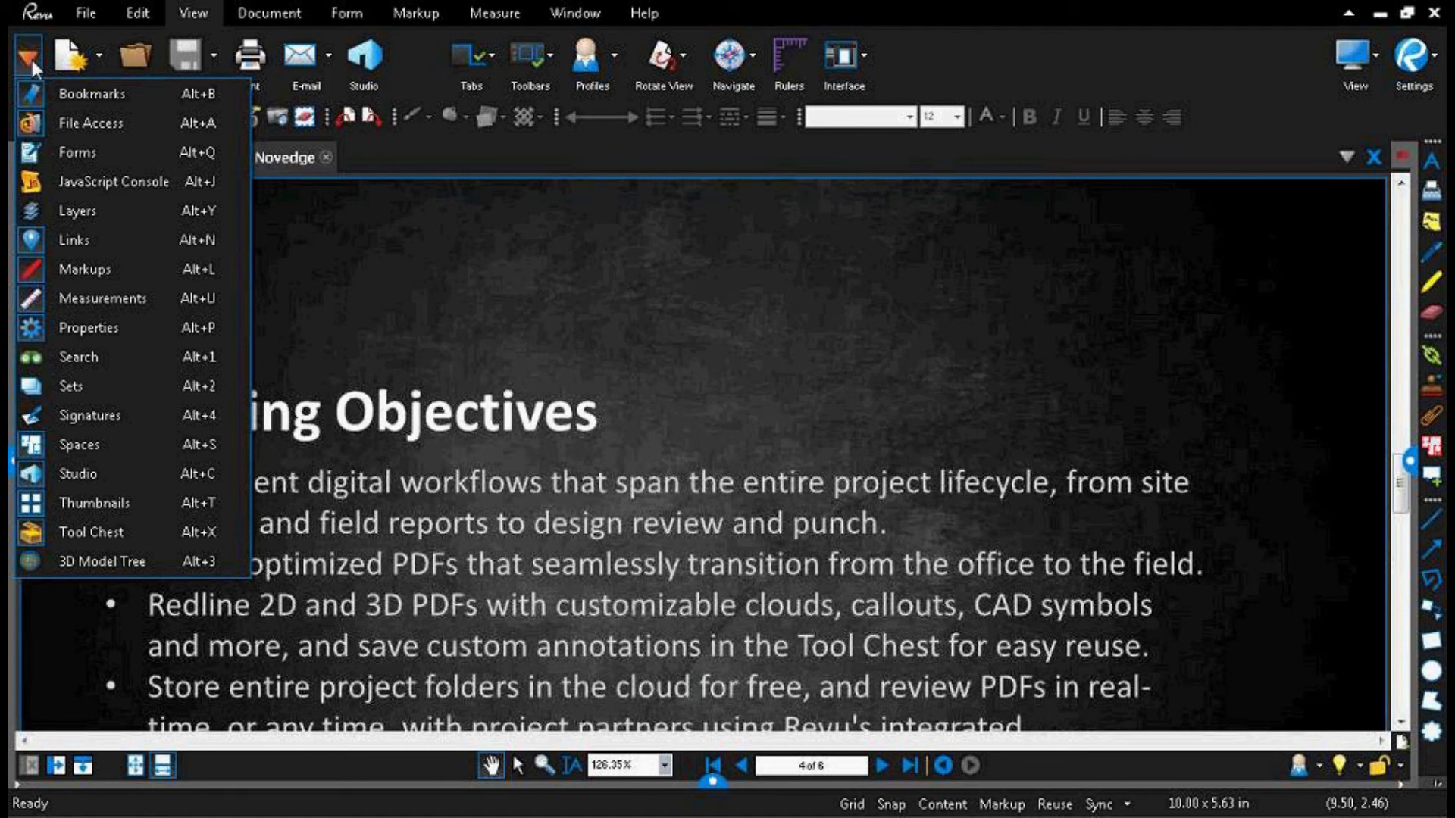
click(63, 125)
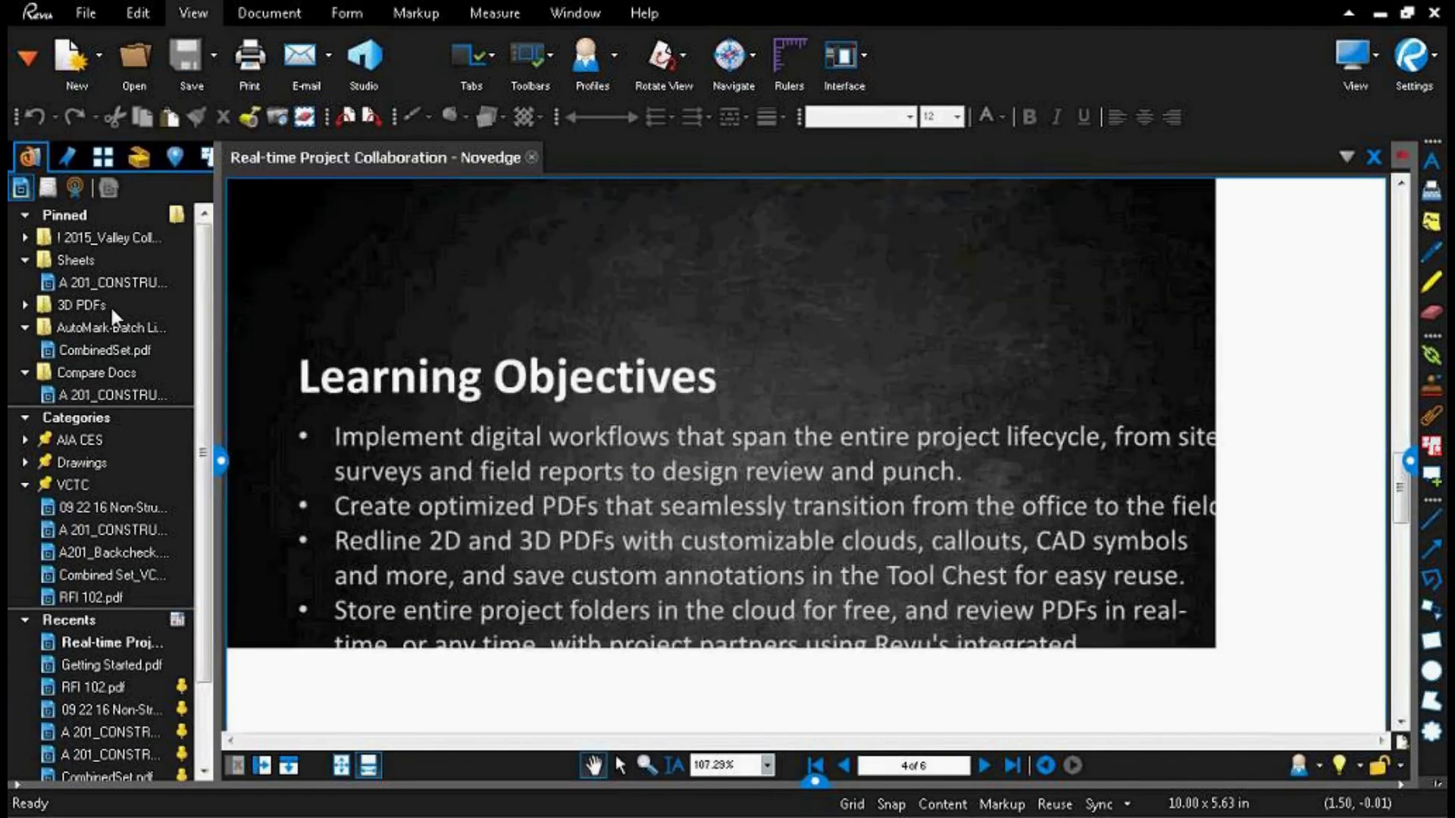
drag(221, 459, 280, 463)
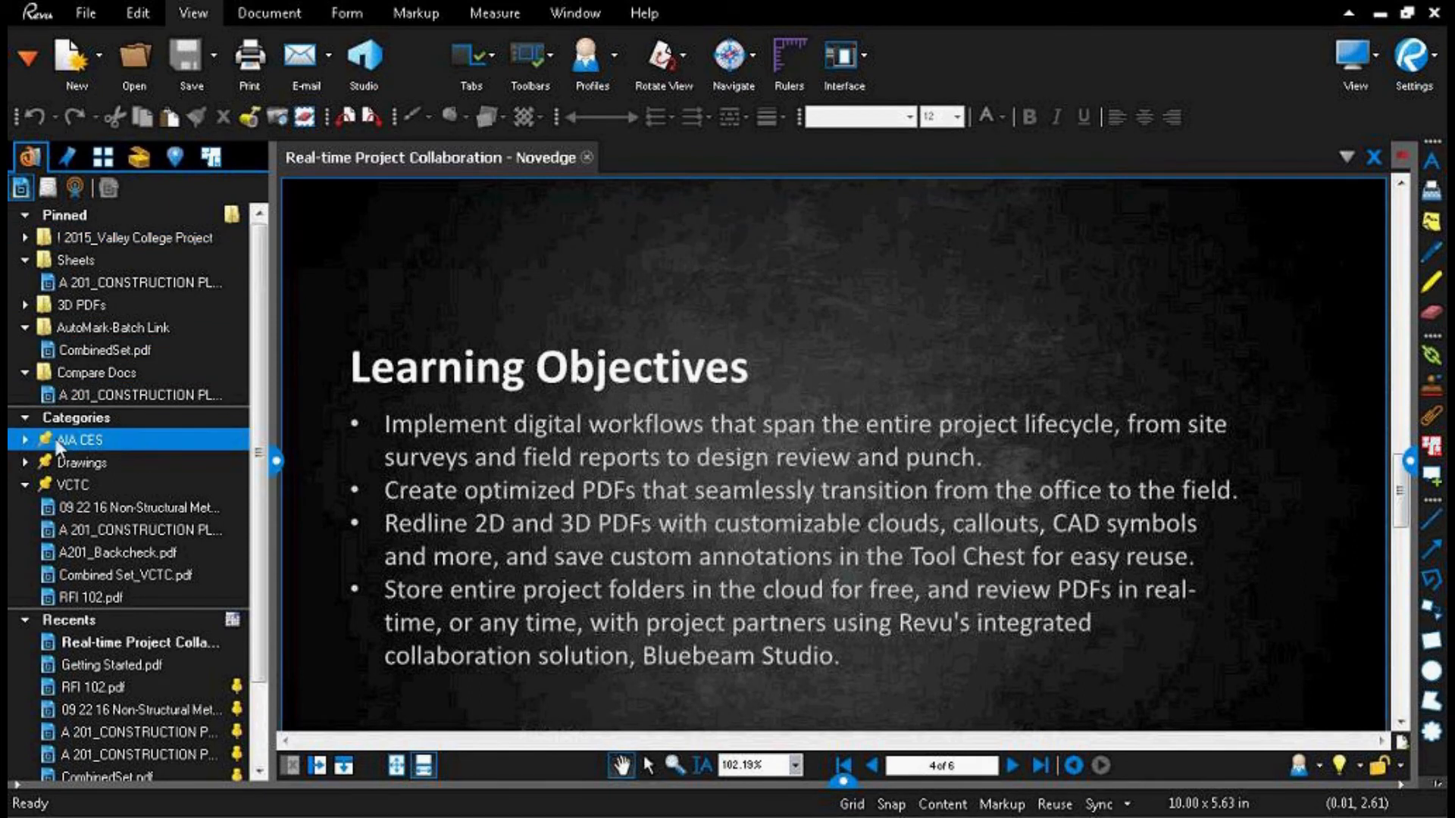
Step: View the sorting options for the Recents file list and collapse that list
drag(260, 633, 258, 723)
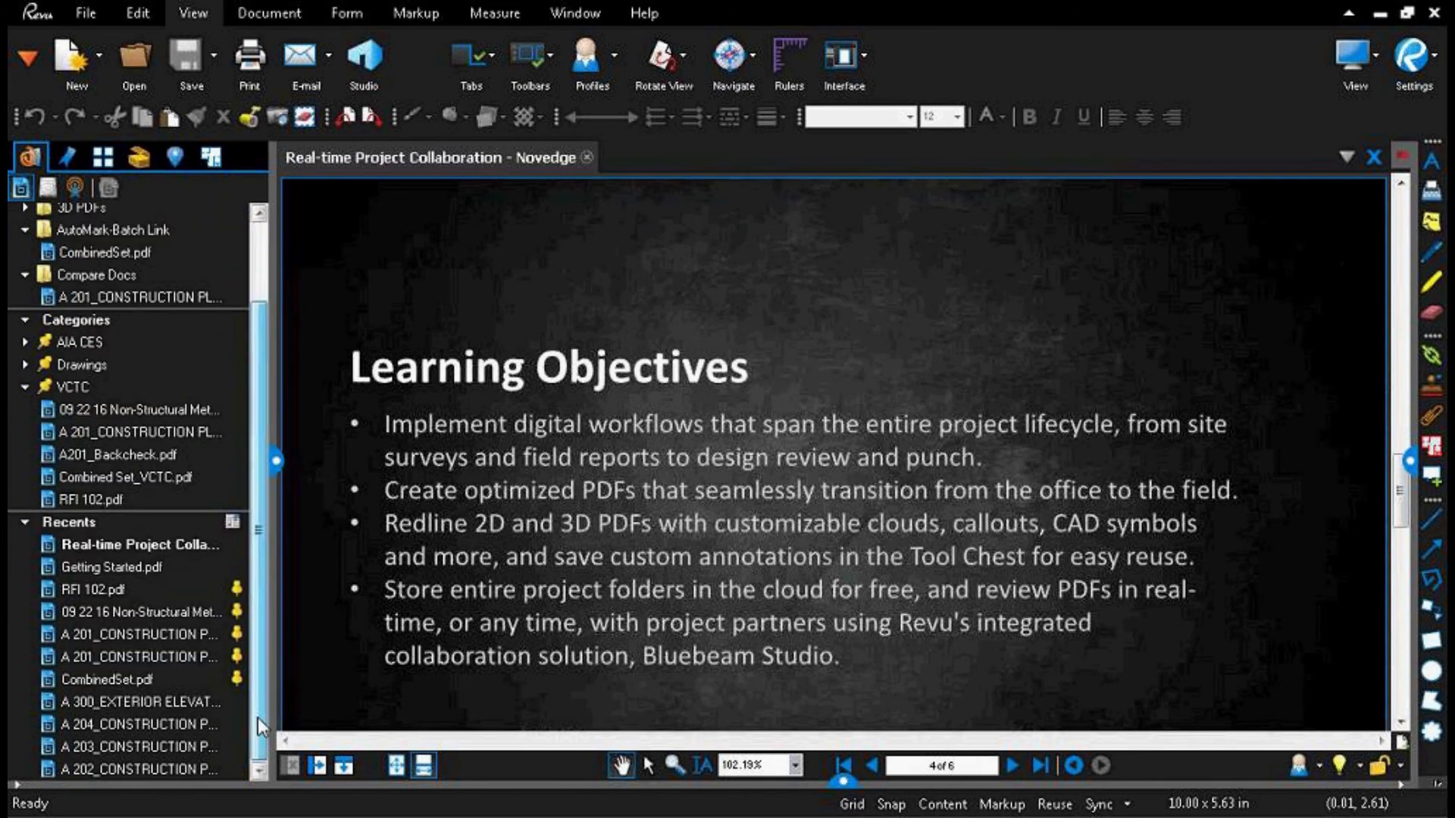
click(234, 522)
click(235, 523)
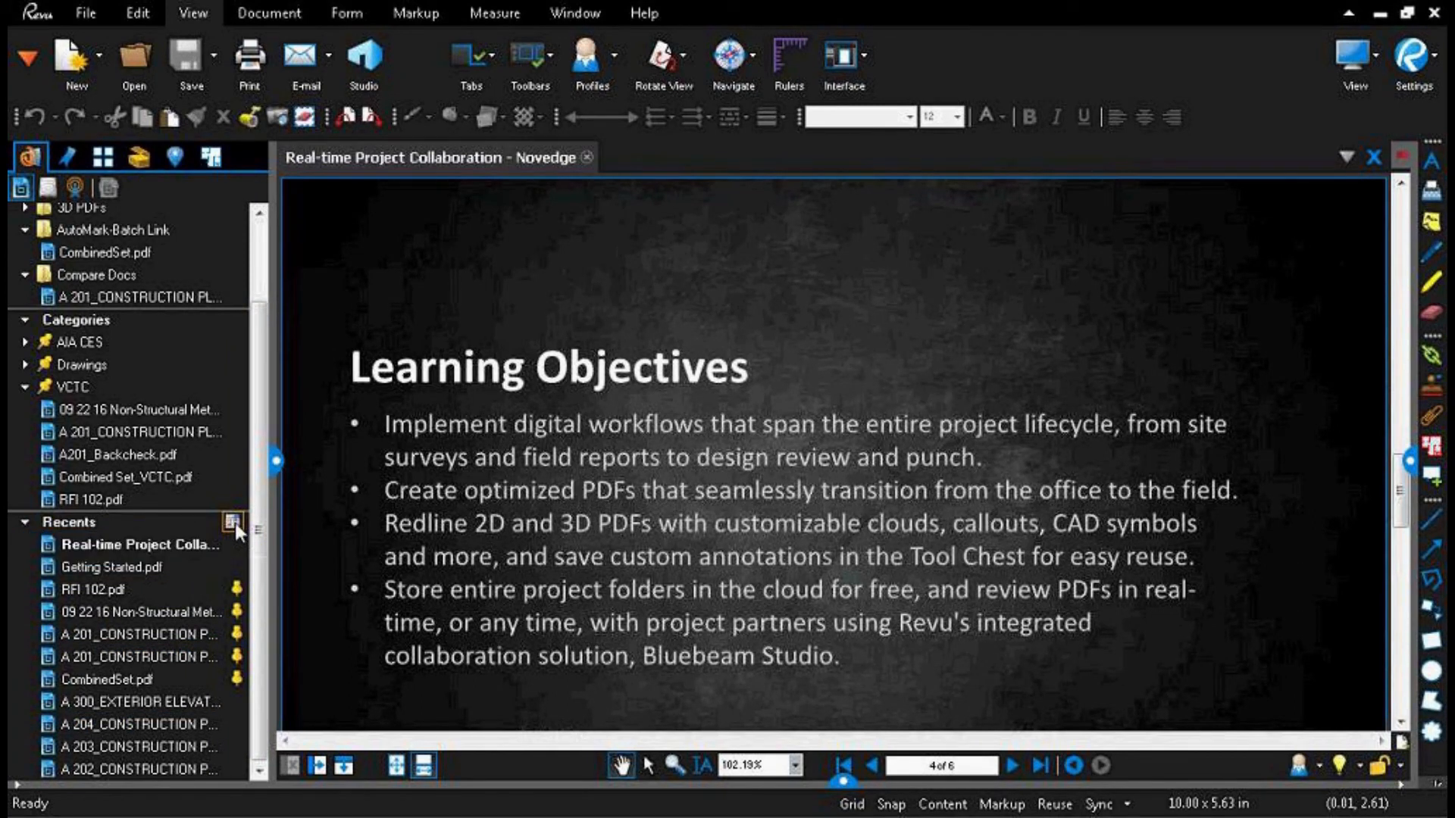
click(232, 522)
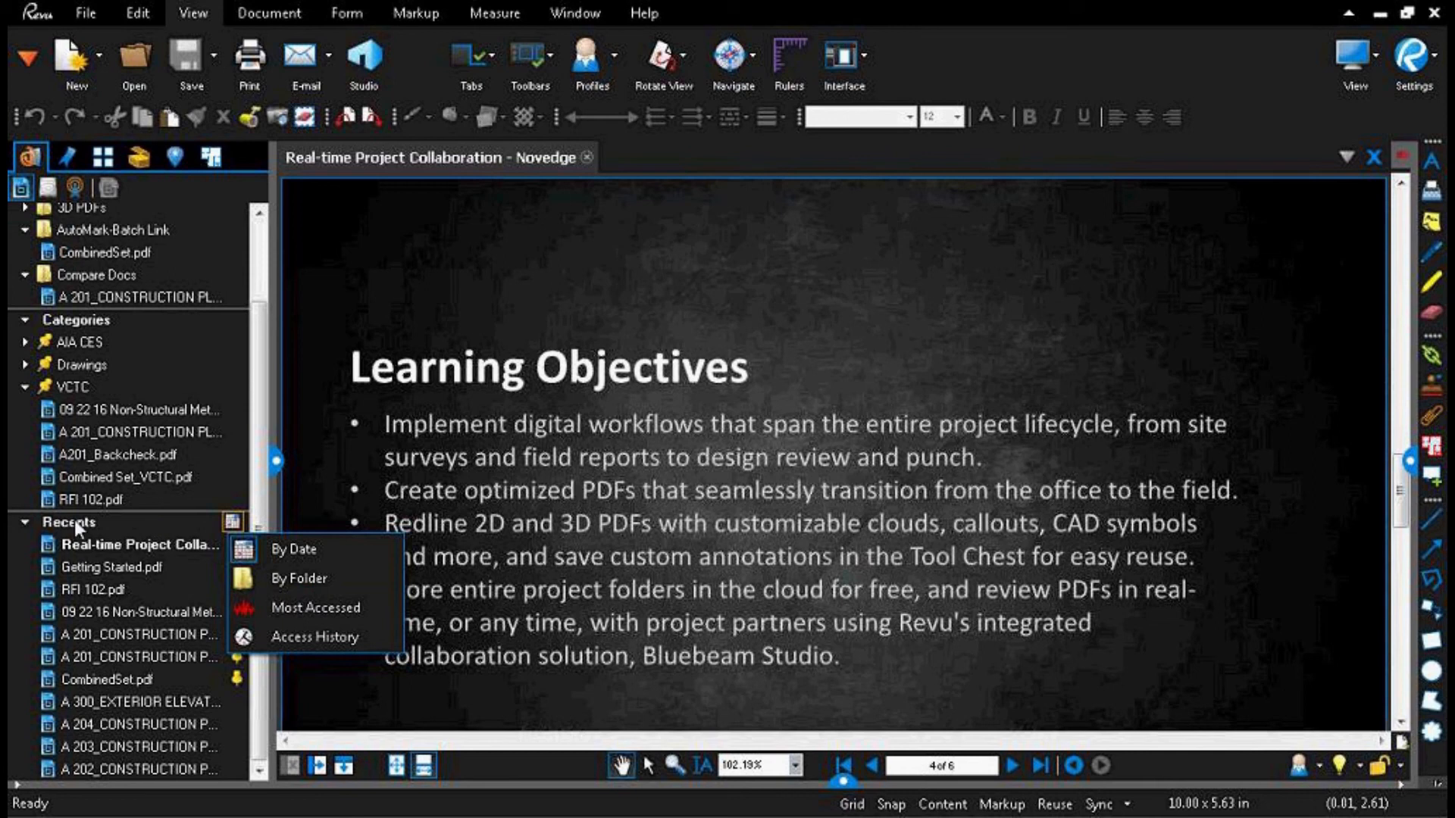
click(109, 520)
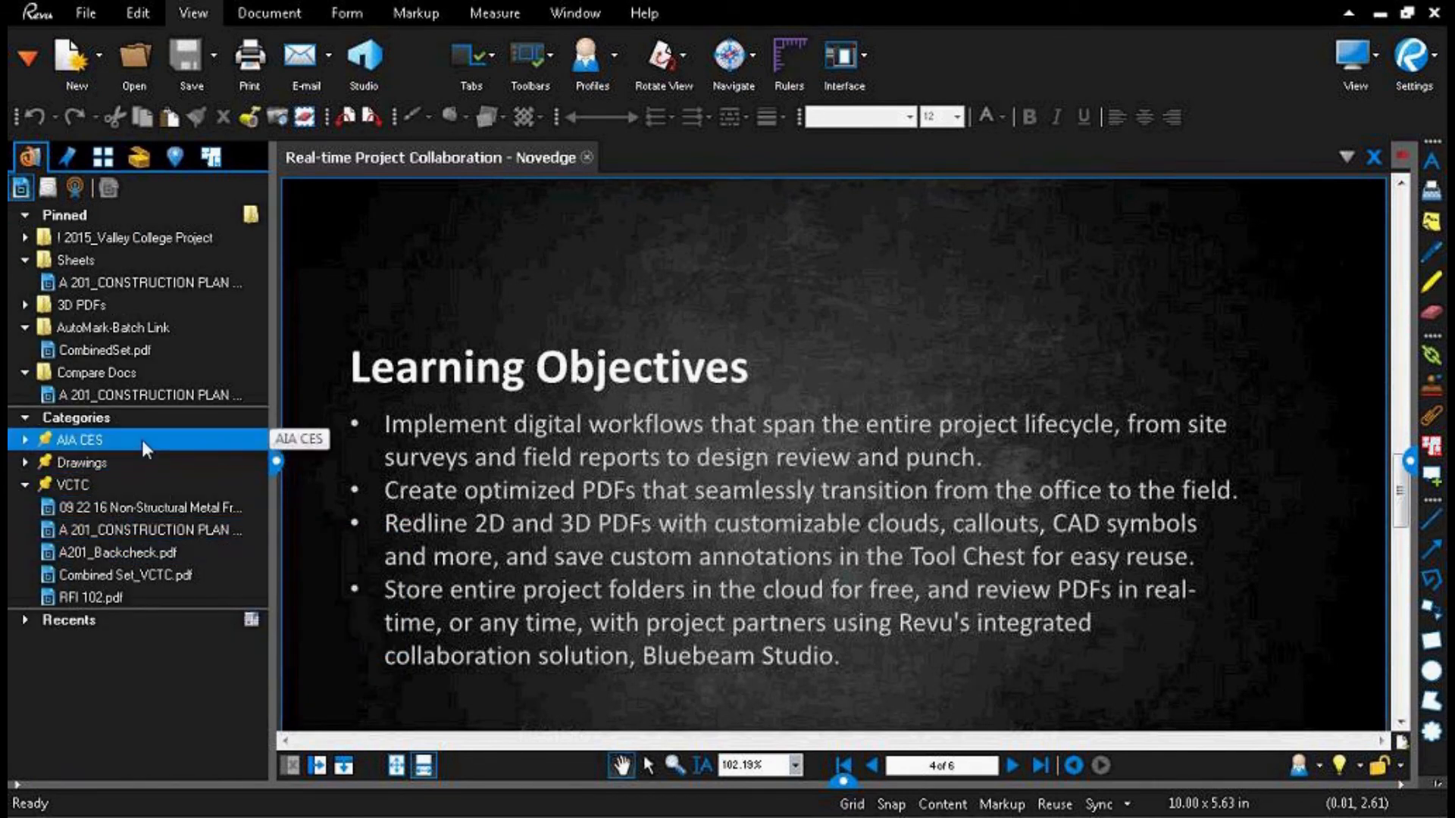
Step: Open the A 201 construction plan from the Compare Docs folder and RFI 102.pdf from the VCTC category
click(131, 392)
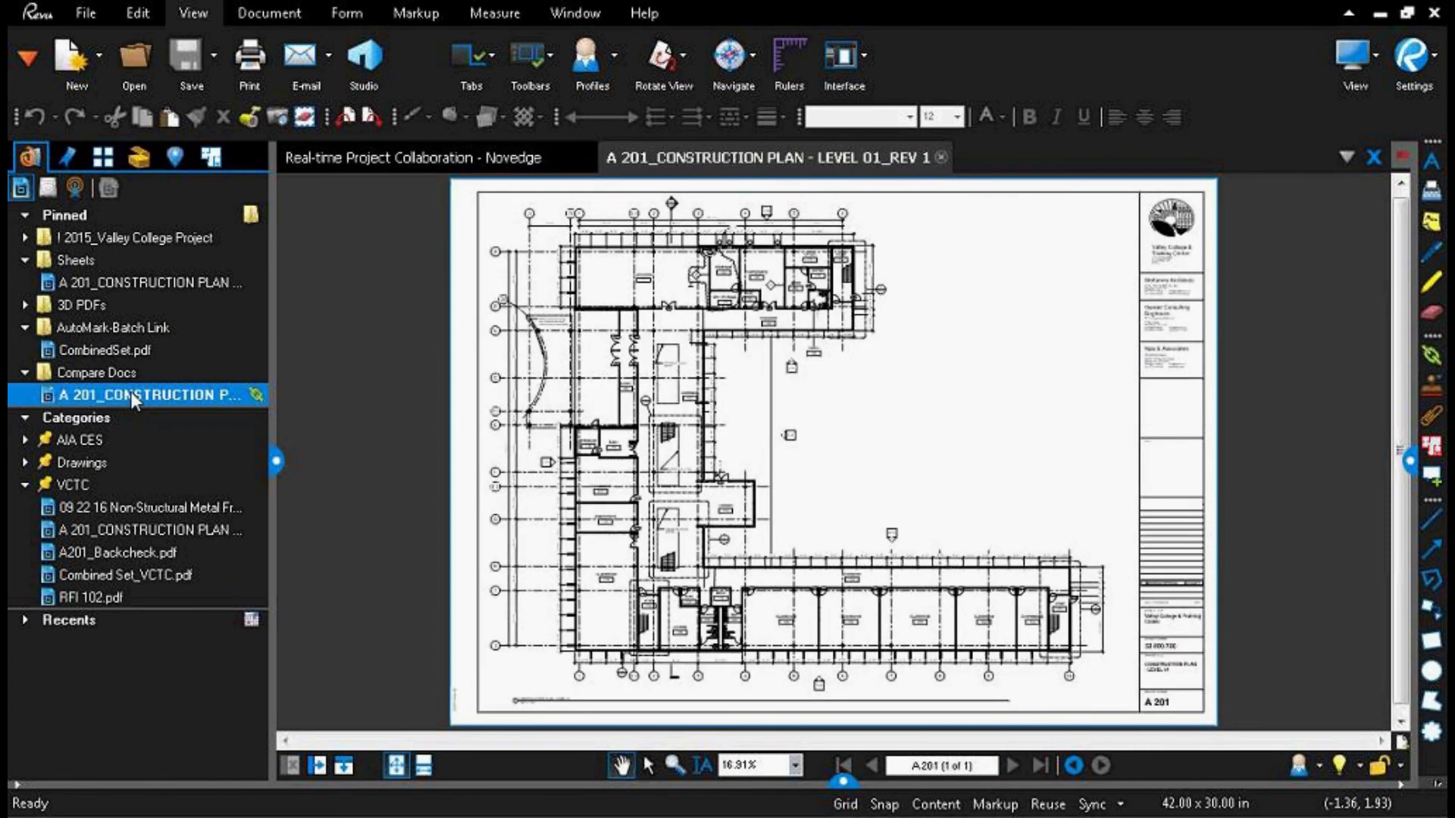
click(97, 597)
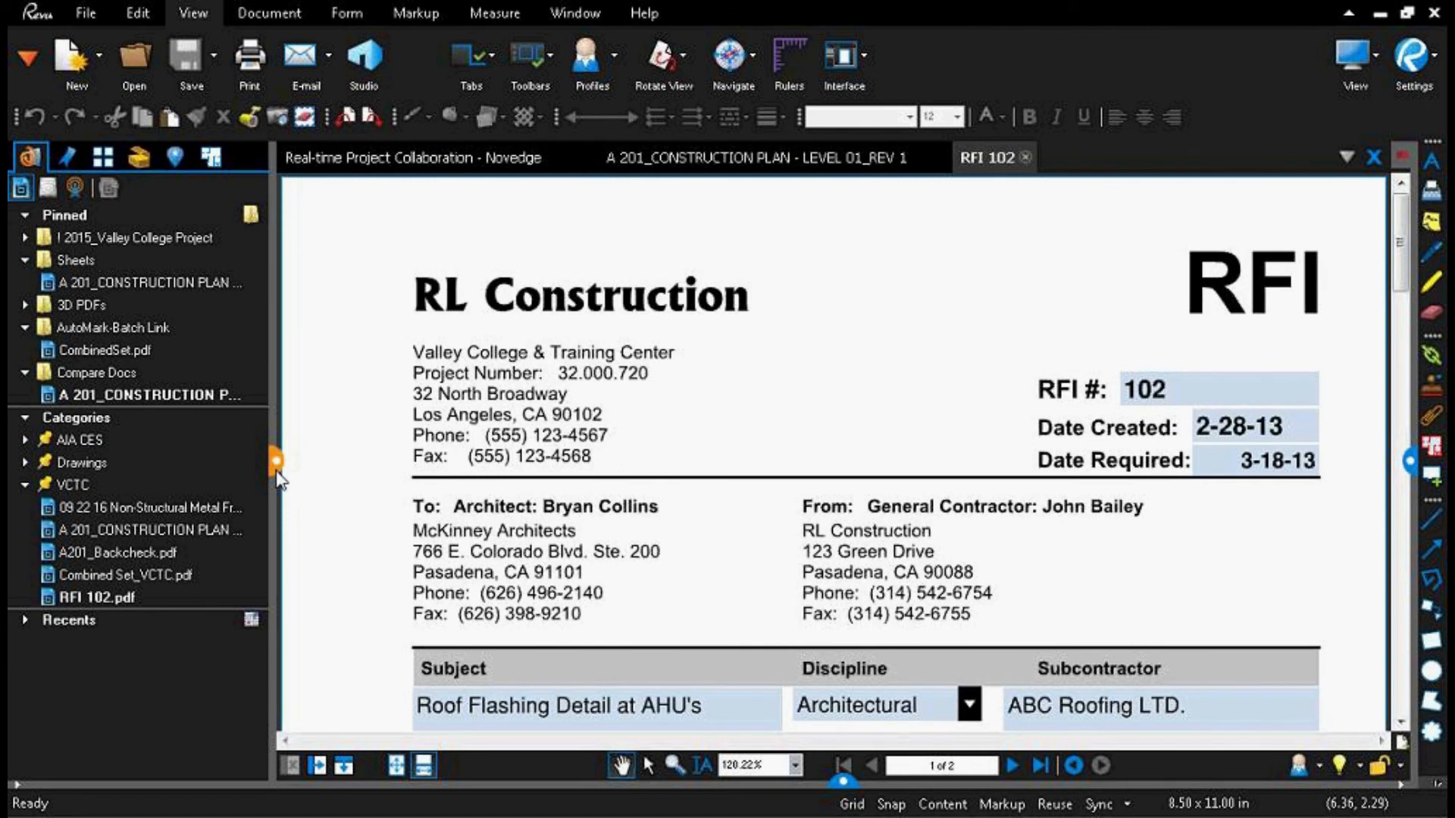
Step: Hide the File Access panel and set the Discipline field in RFI 102 to Structural
click(276, 469)
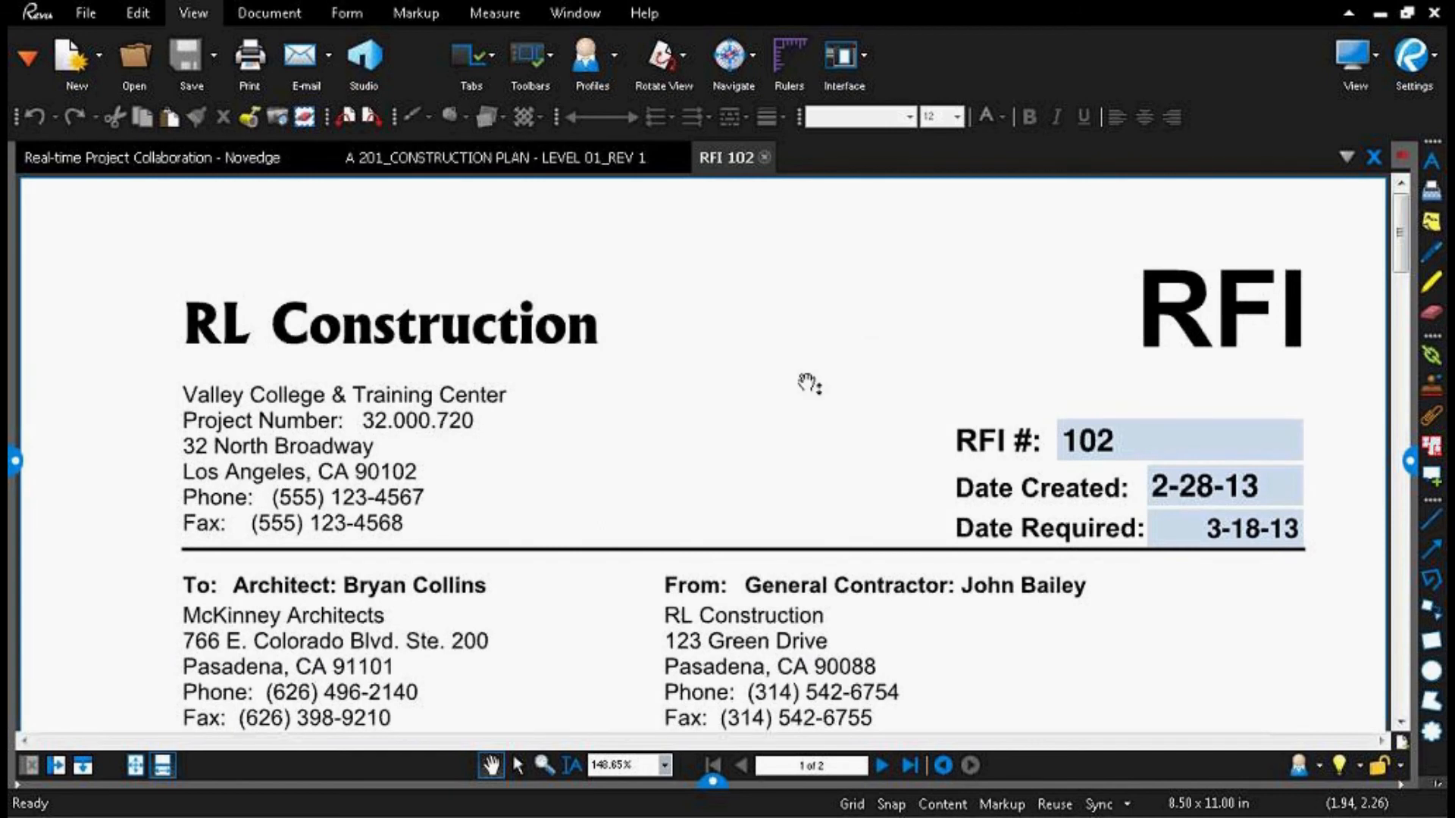
scroll(810, 384, down, 5)
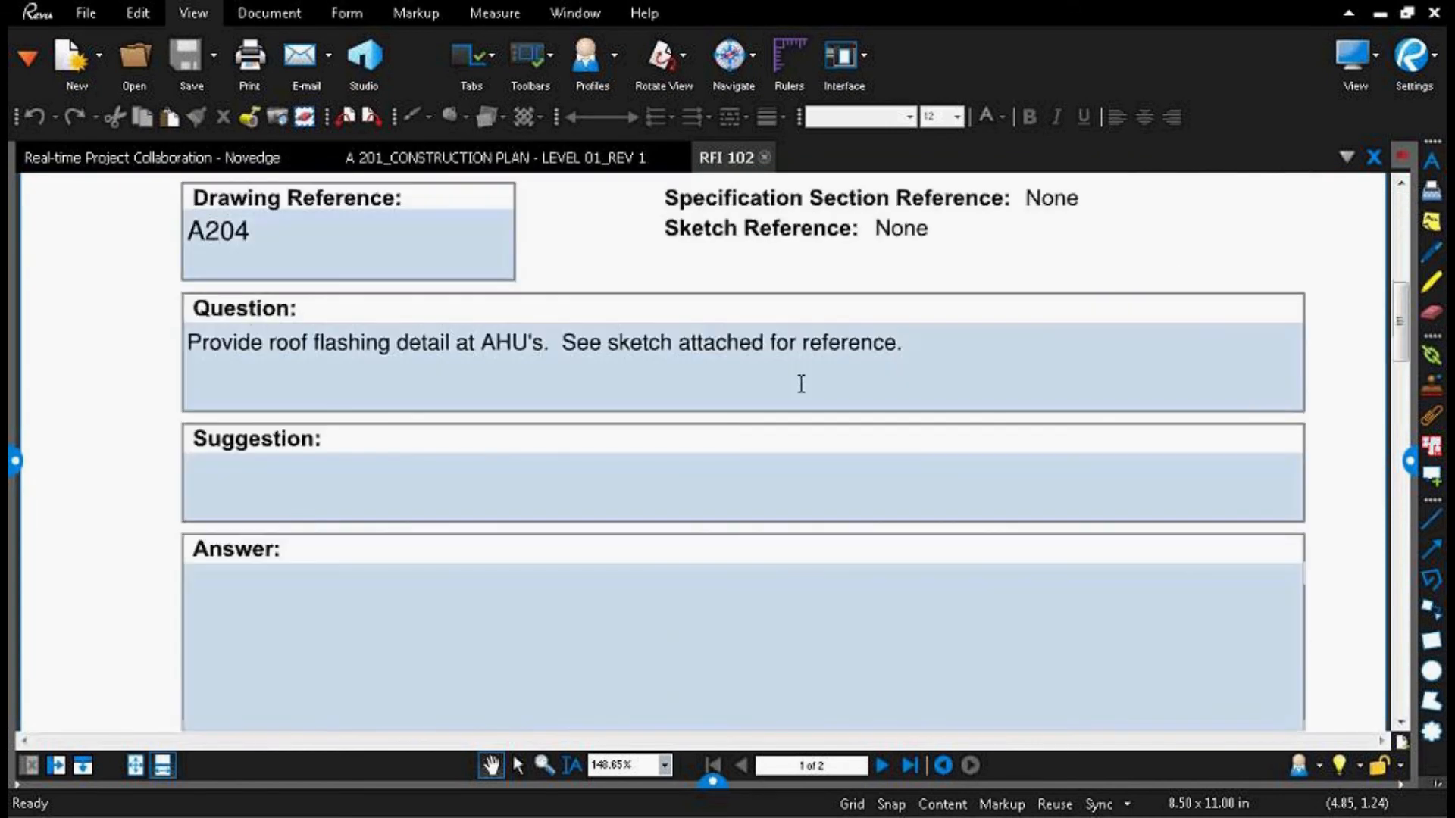
scroll(800, 409, up, 5)
scroll(871, 481, down, 4)
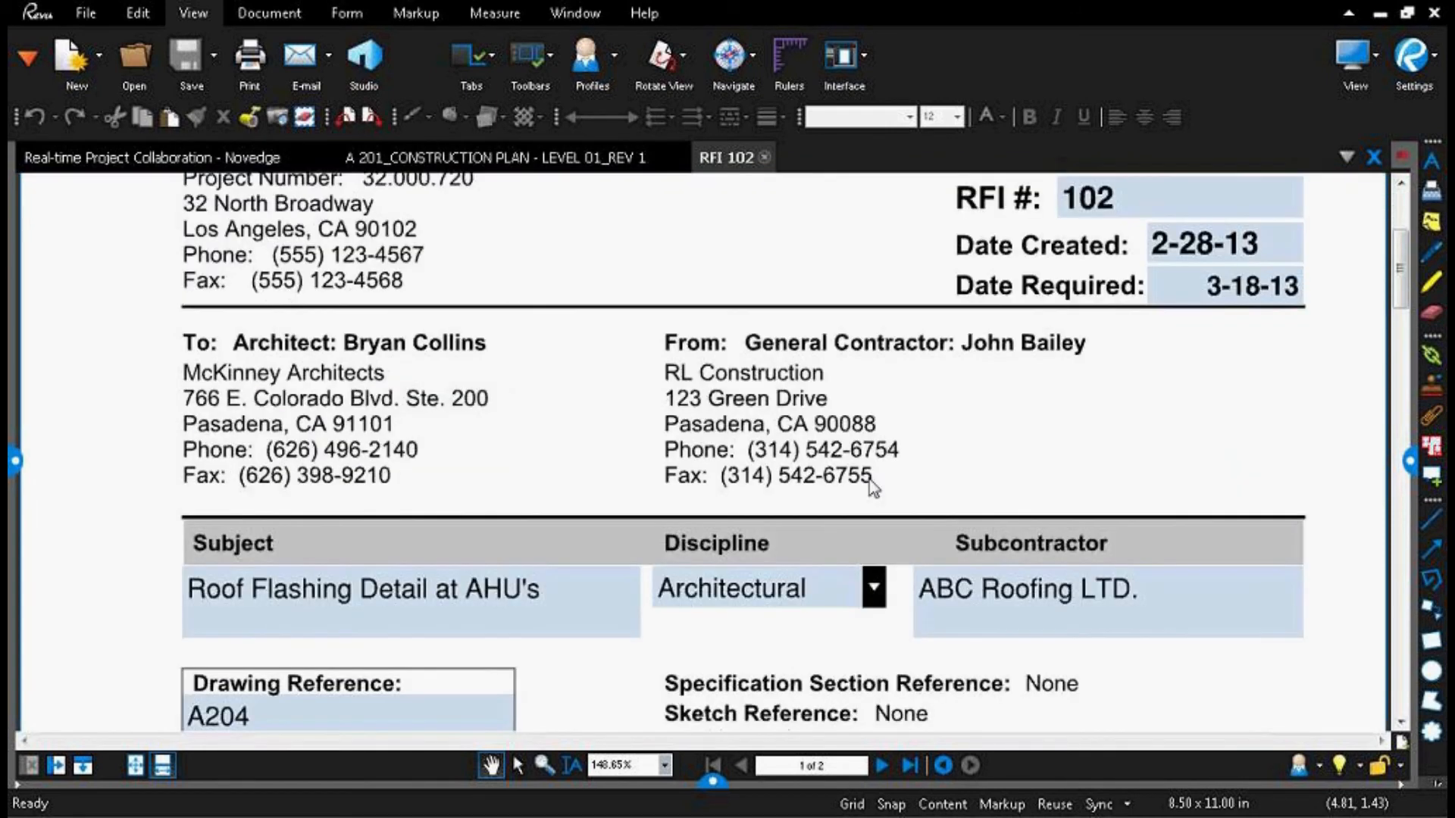
click(874, 465)
click(739, 535)
scroll(581, 520, down, 1)
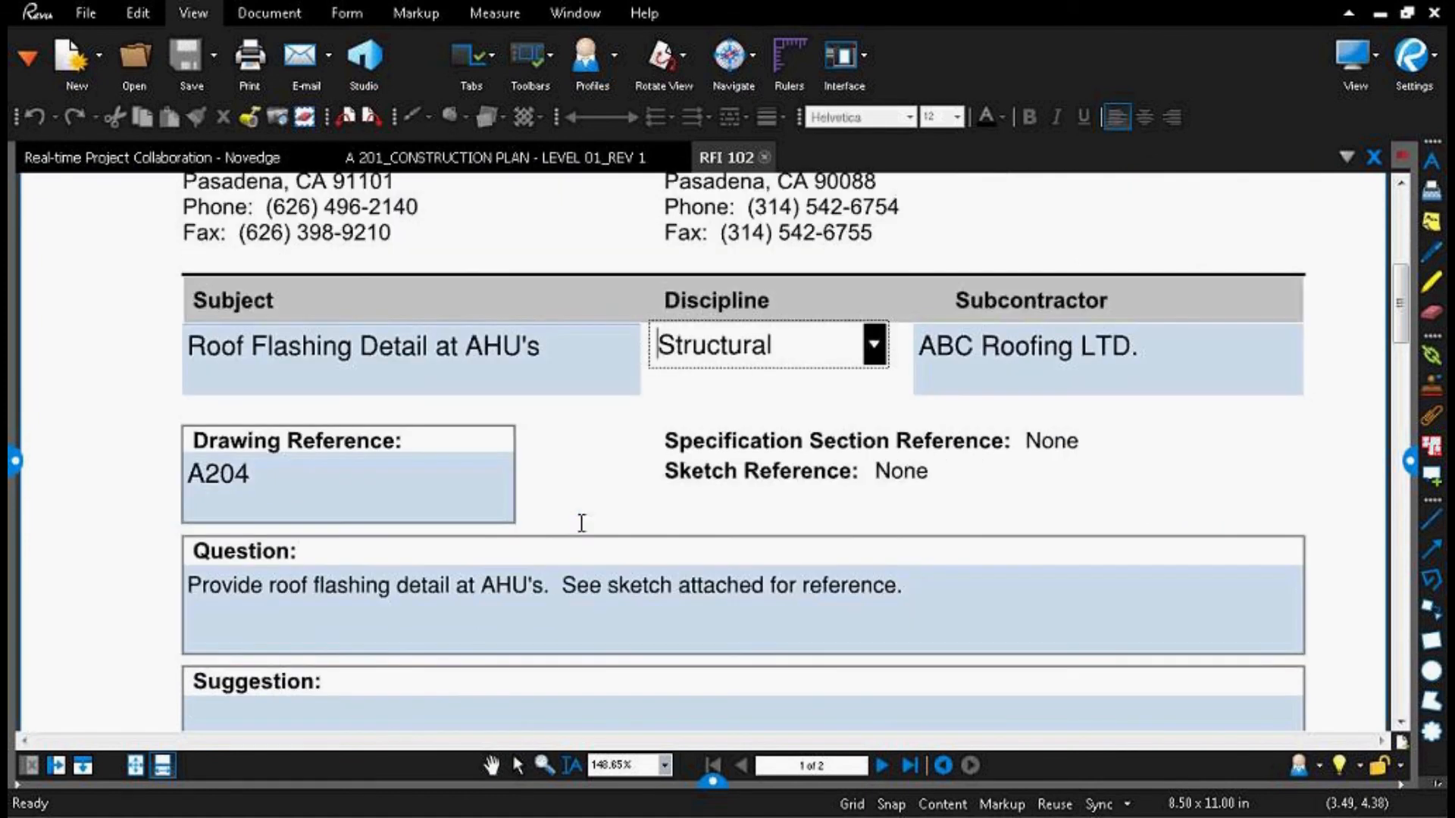
scroll(939, 565, up, 4)
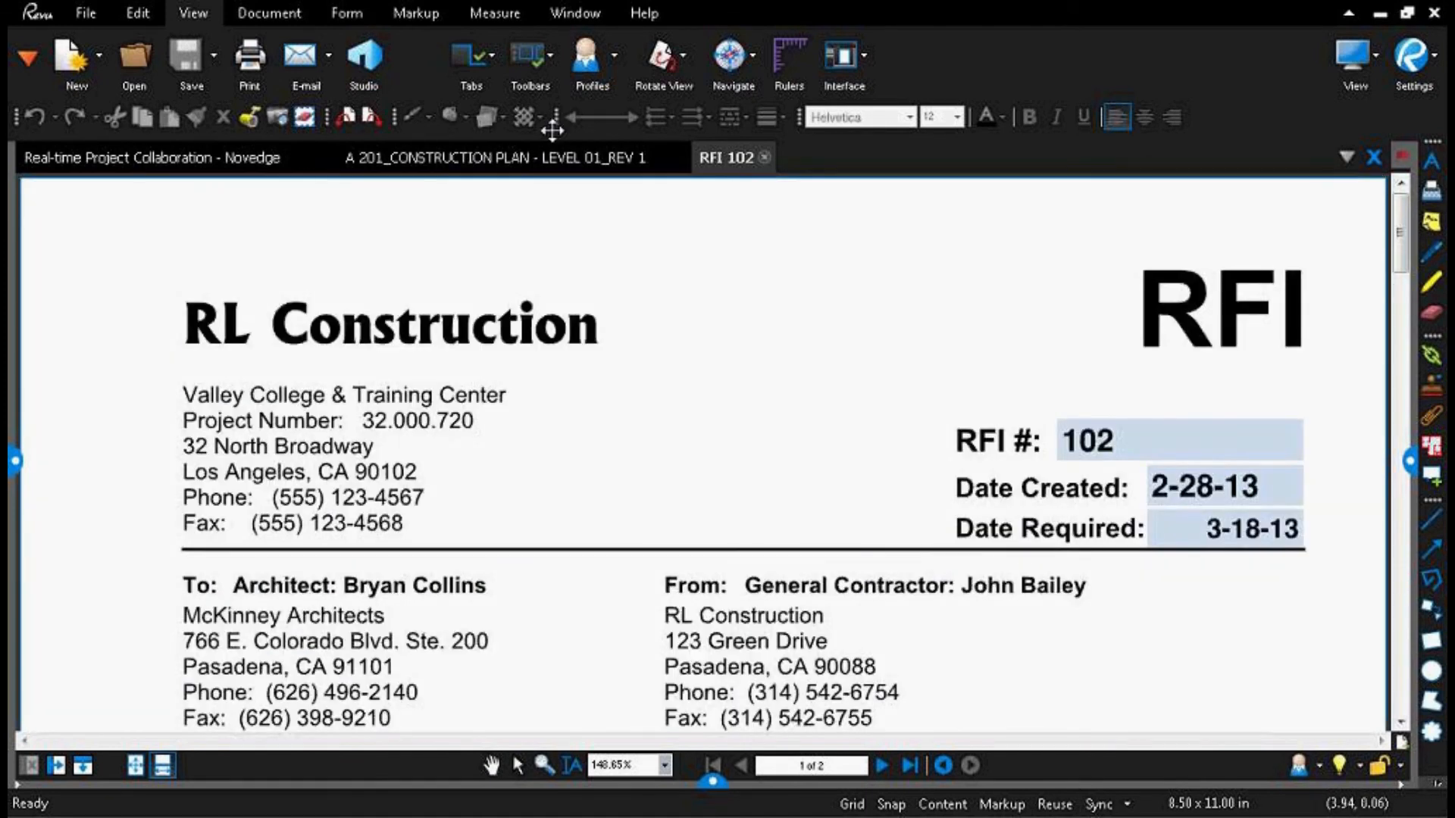
Step: Switch back and forth between the open A 201 construction plan and RFI 102, ending on RFI 102
click(561, 159)
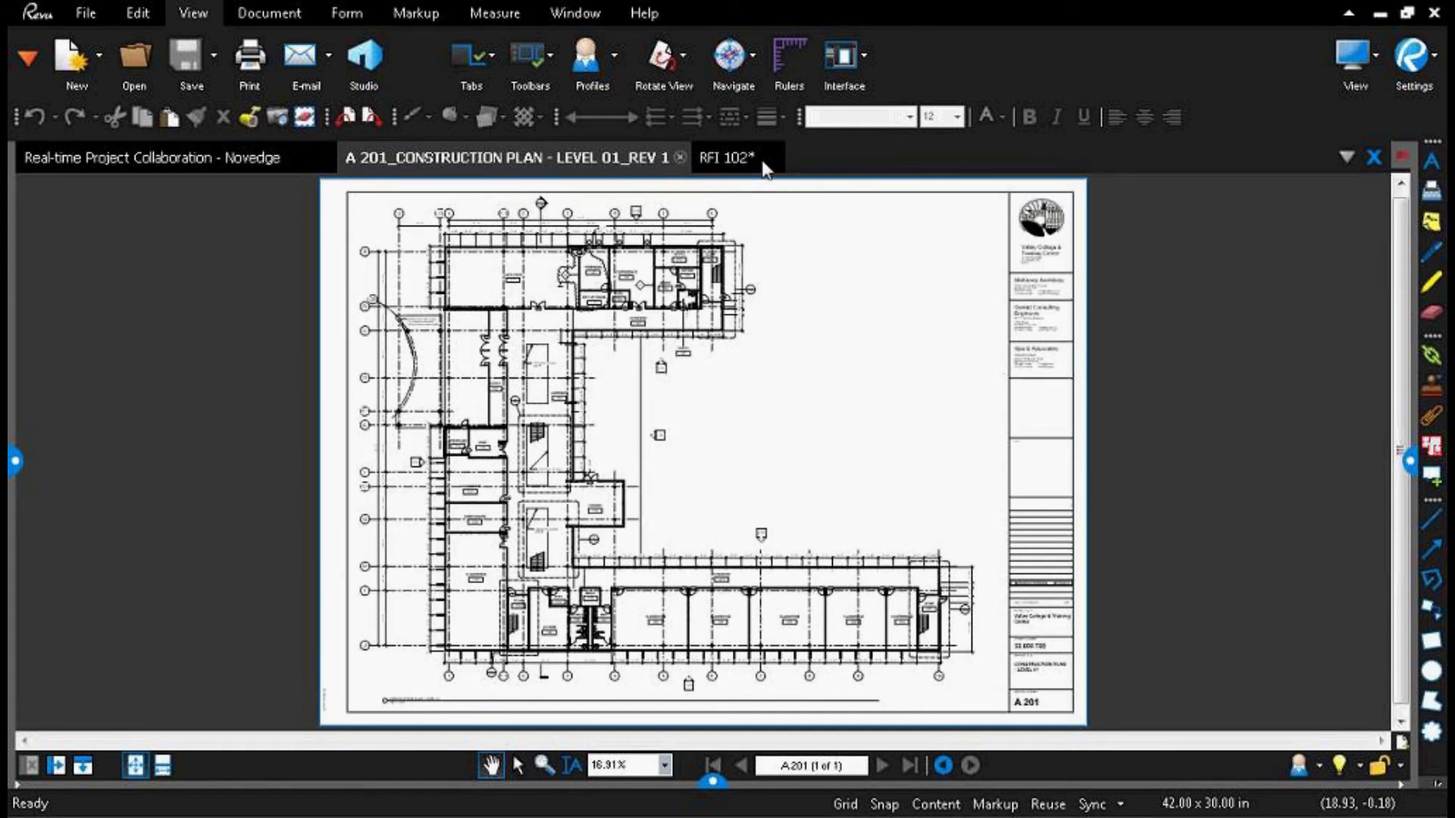
click(726, 157)
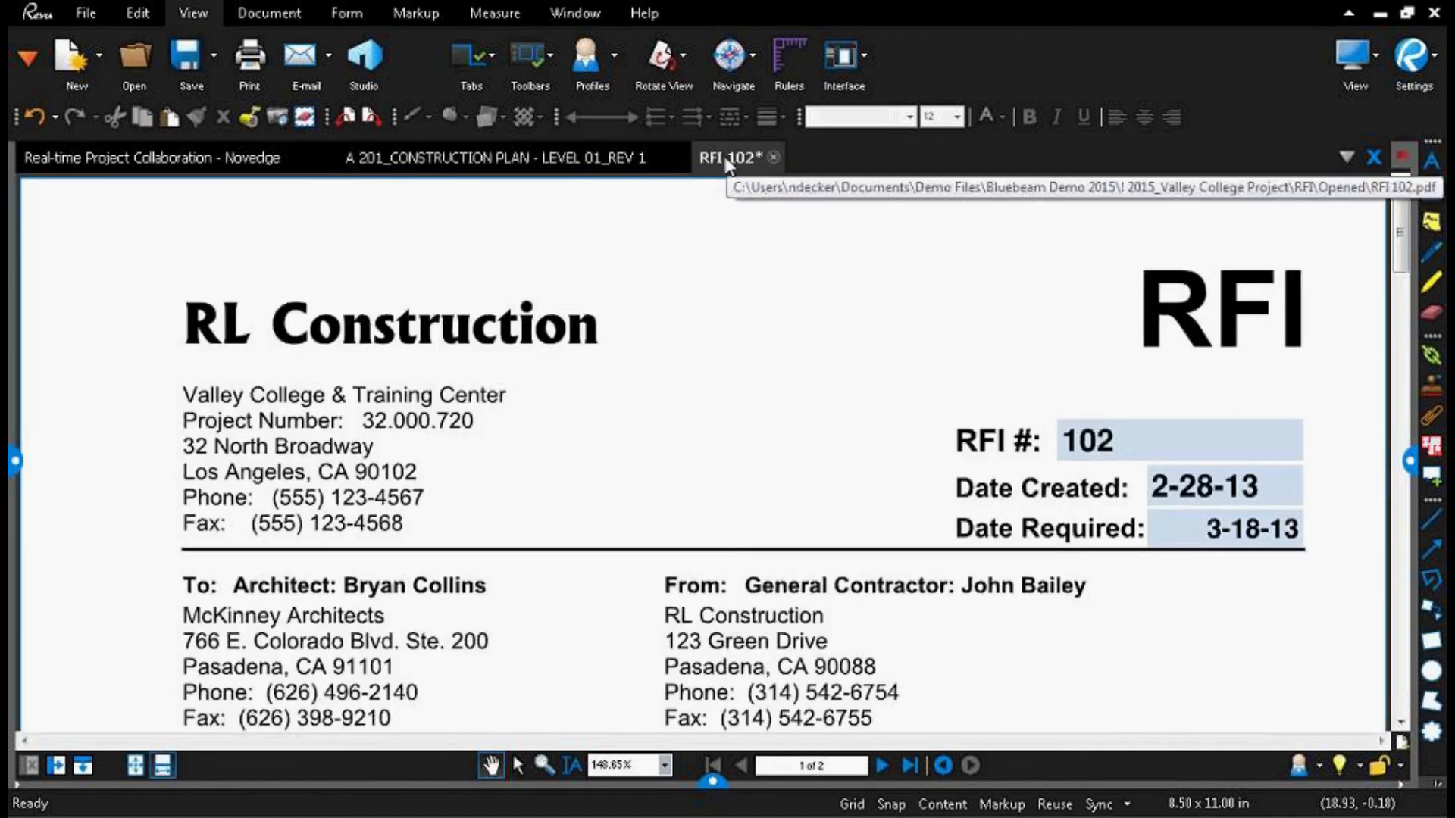
click(599, 159)
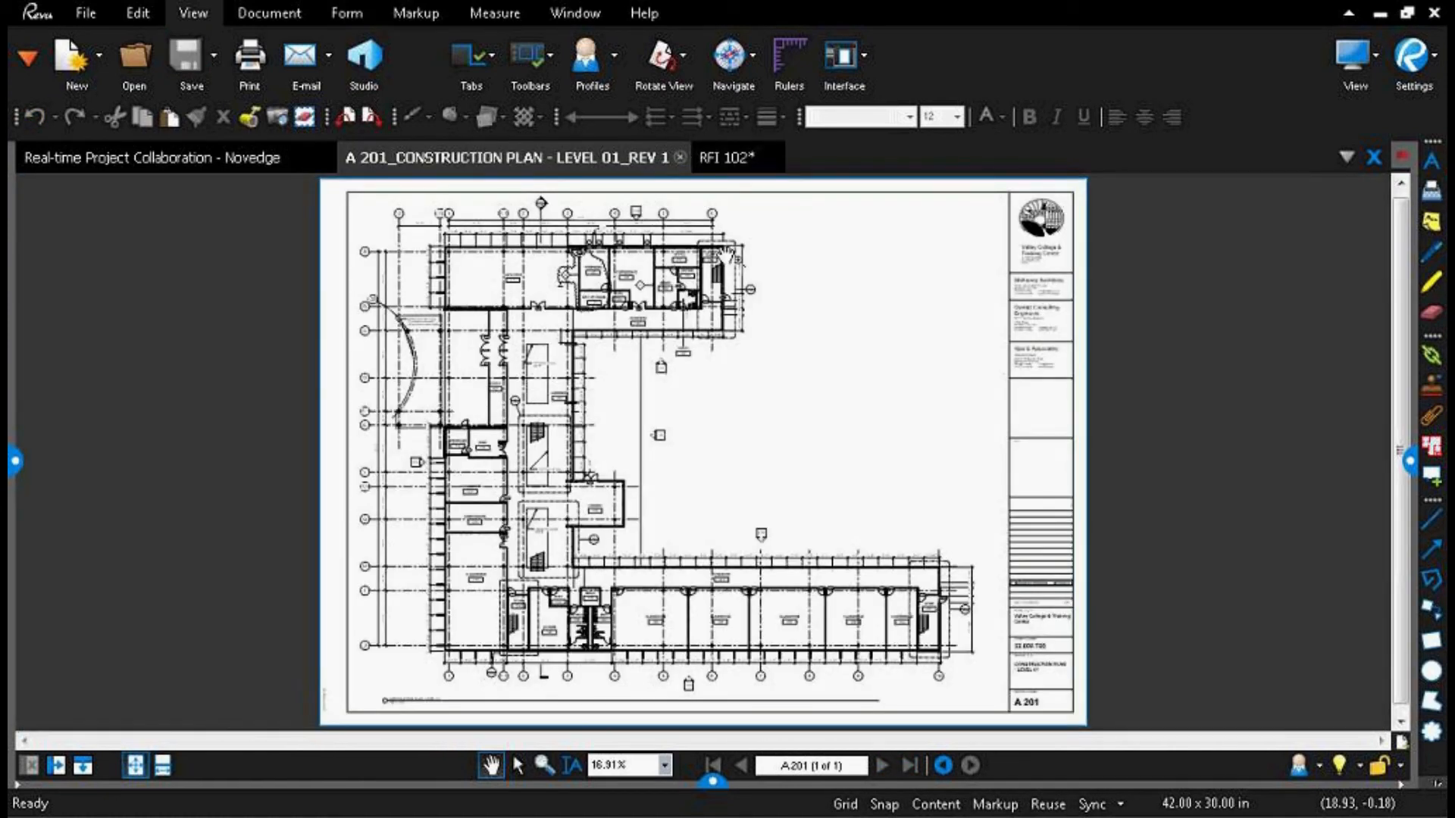
click(729, 159)
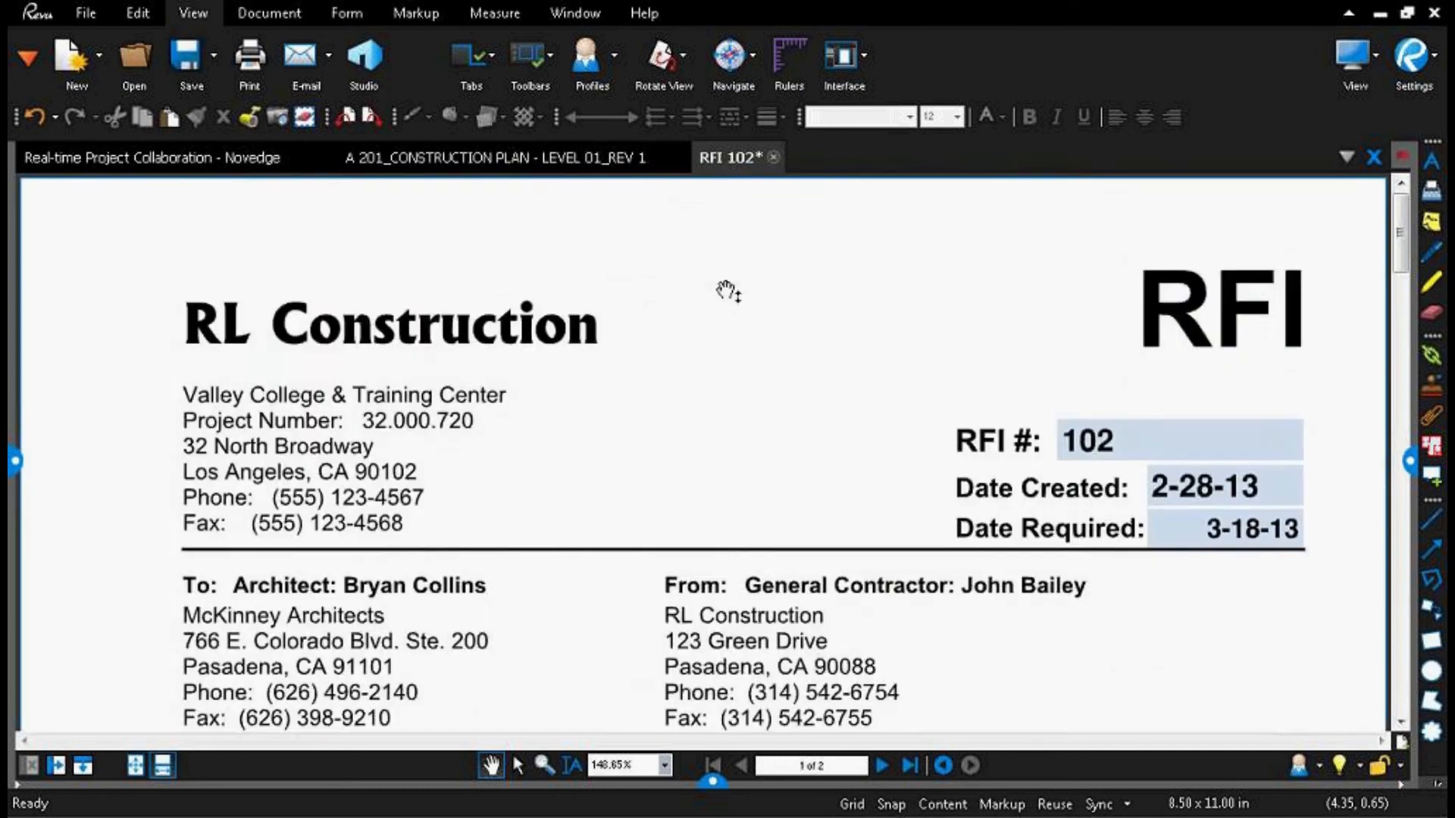
Step: Review the RFI 102 form from its header down to the Answer field and return to its beginning
scroll(726, 290, down, 2)
scroll(726, 290, down, 5)
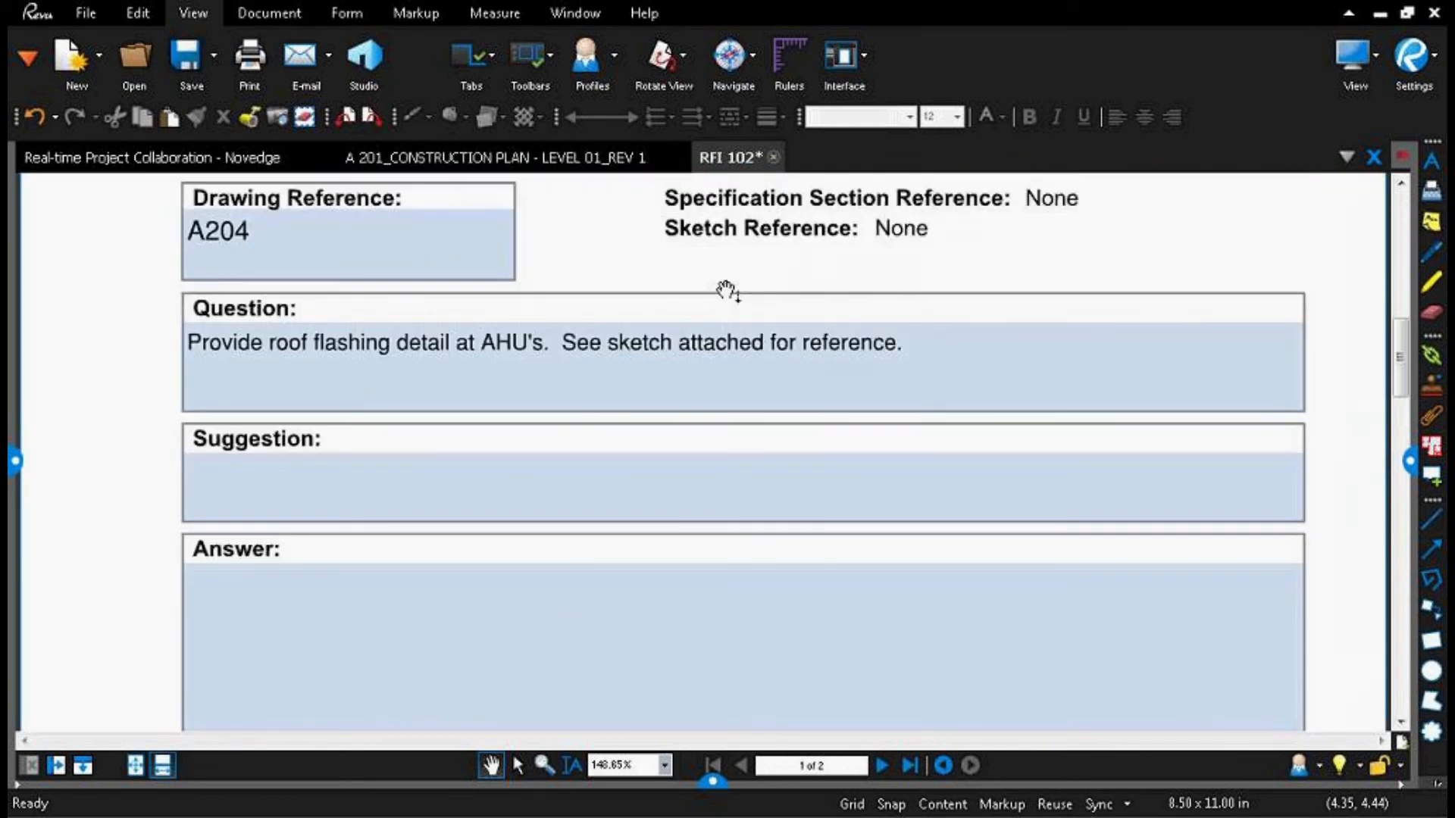
scroll(726, 290, down, 7)
scroll(726, 290, up, 9)
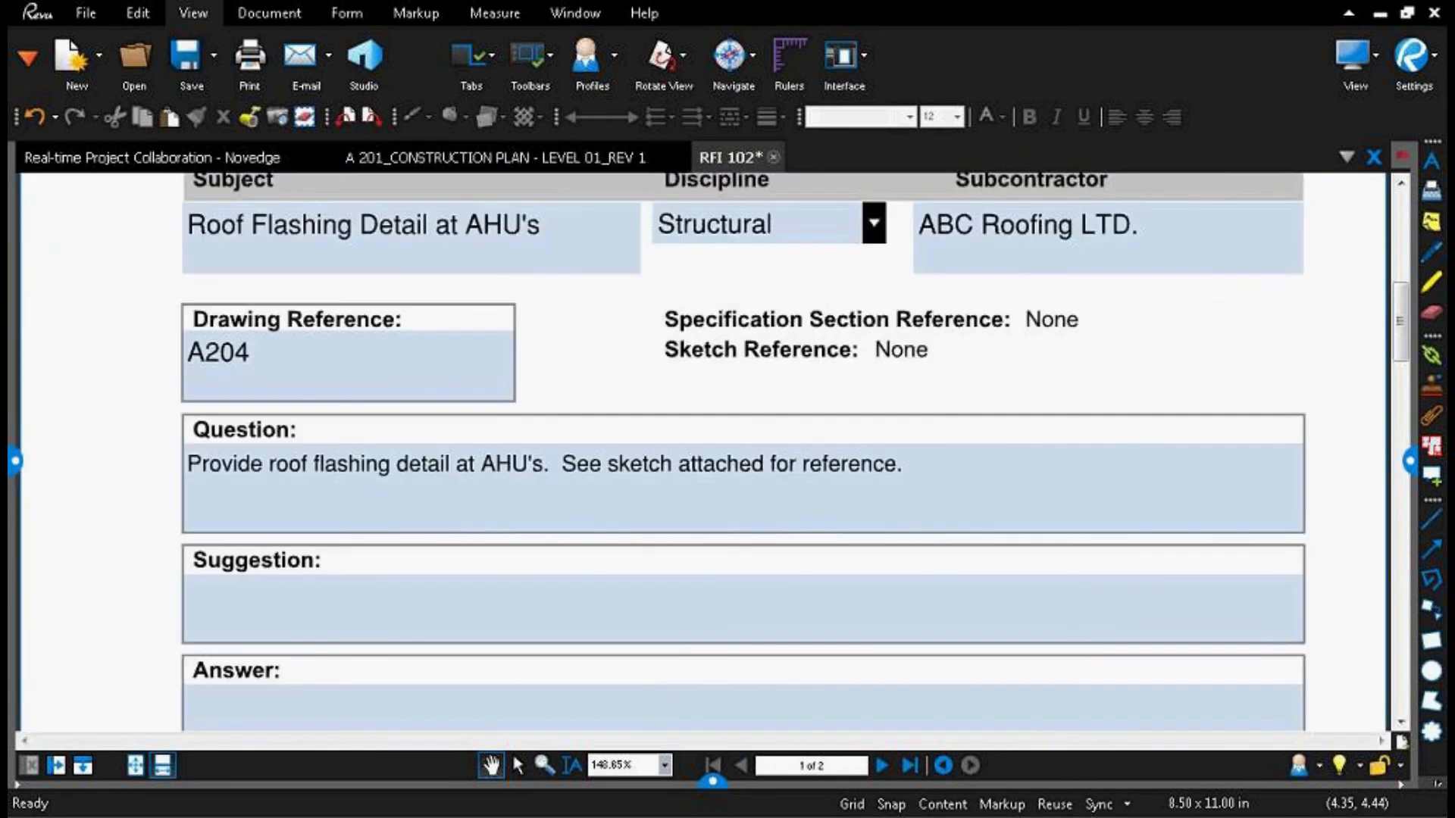
scroll(726, 290, up, 5)
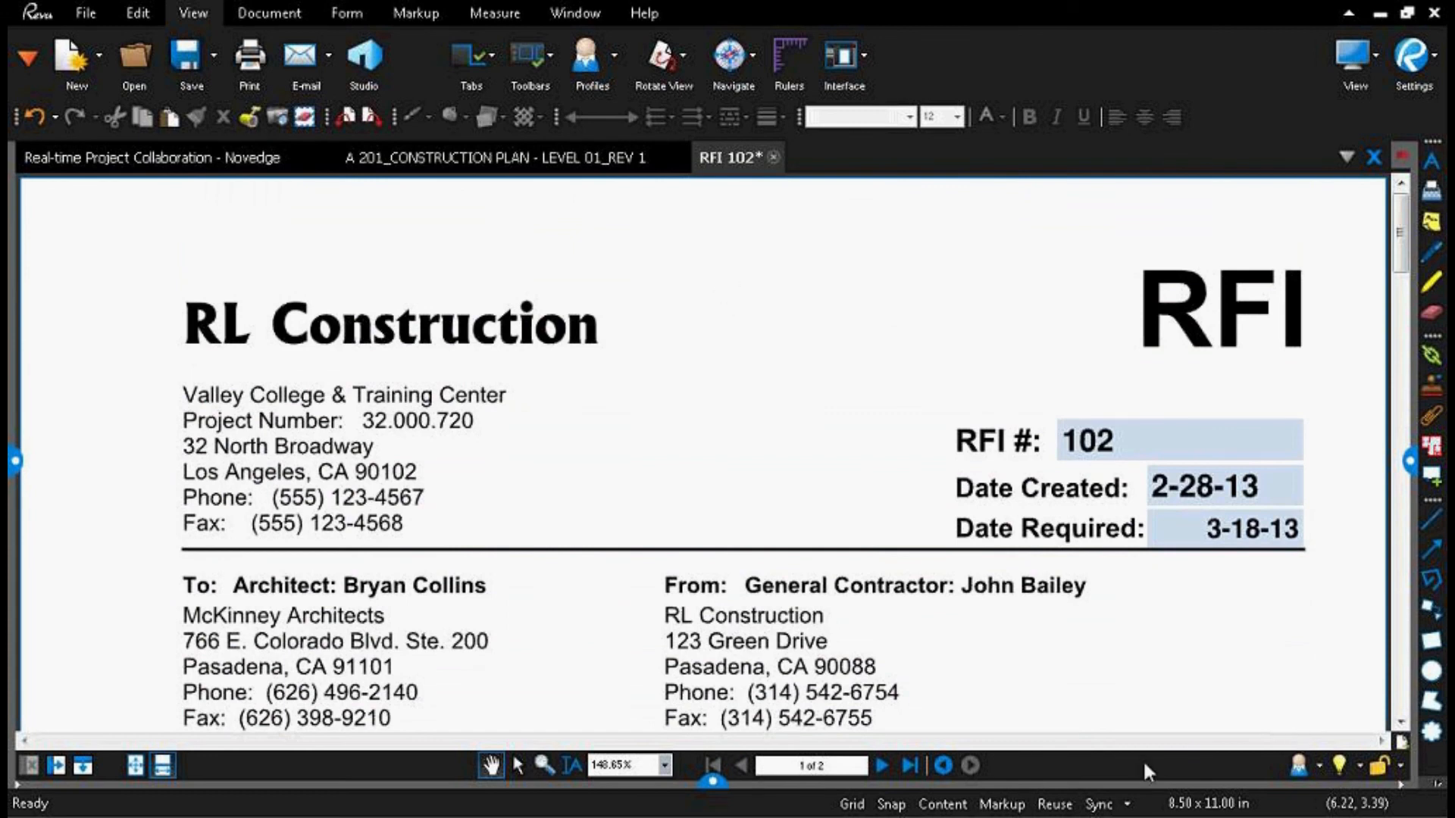
Step: Switch to the A 201 construction plan and examine the rooms around the conference, admin and corridor areas at close range
click(502, 153)
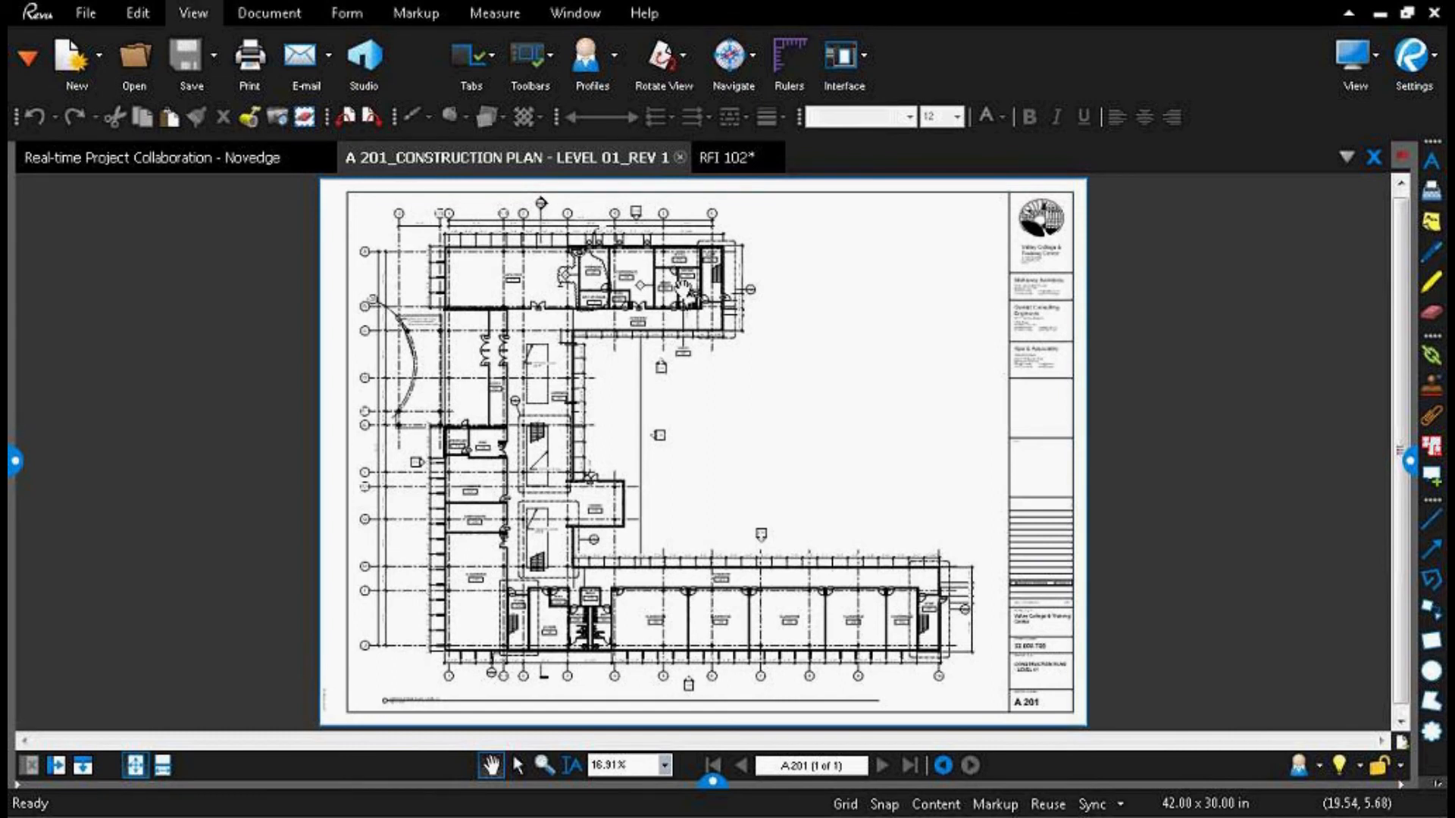
scroll(682, 289, up, 5)
scroll(682, 331, up, 4)
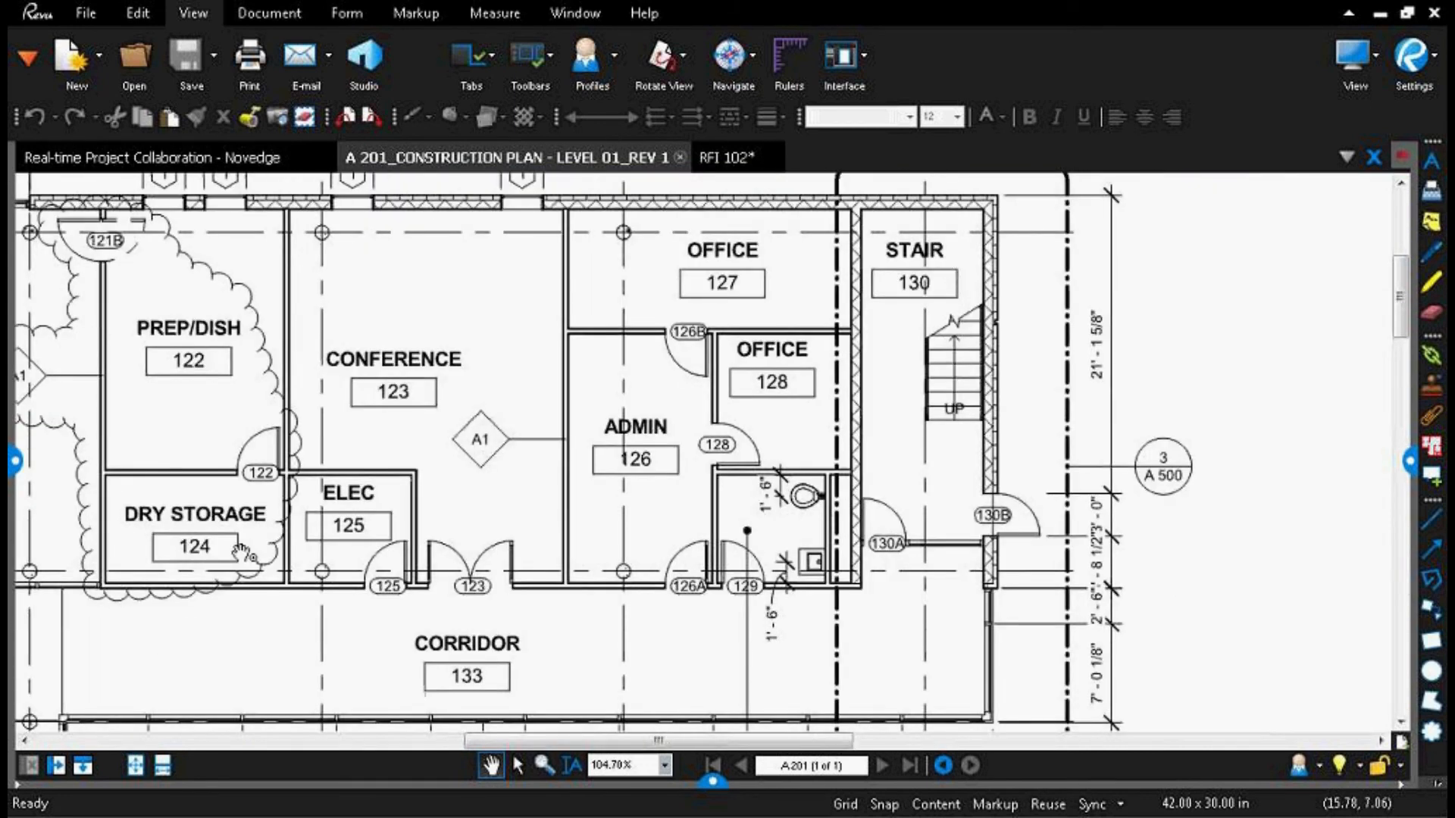
mouse_move(179, 534)
mouse_down()
mouse_move(653, 306)
mouse_move(743, 297)
mouse_up()
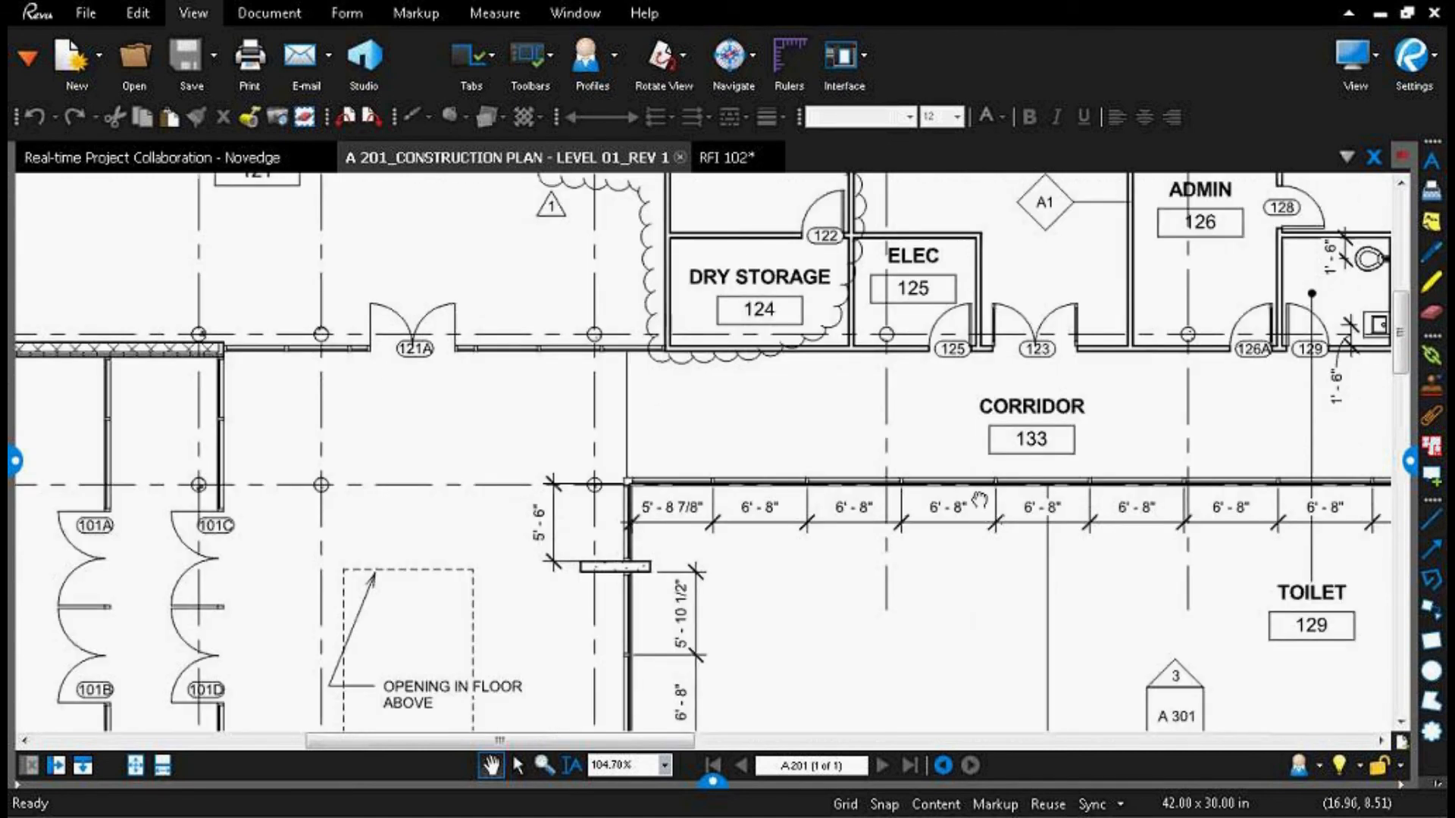
drag(979, 500, 362, 386)
drag(697, 300, 755, 671)
scroll(792, 471, down, 4)
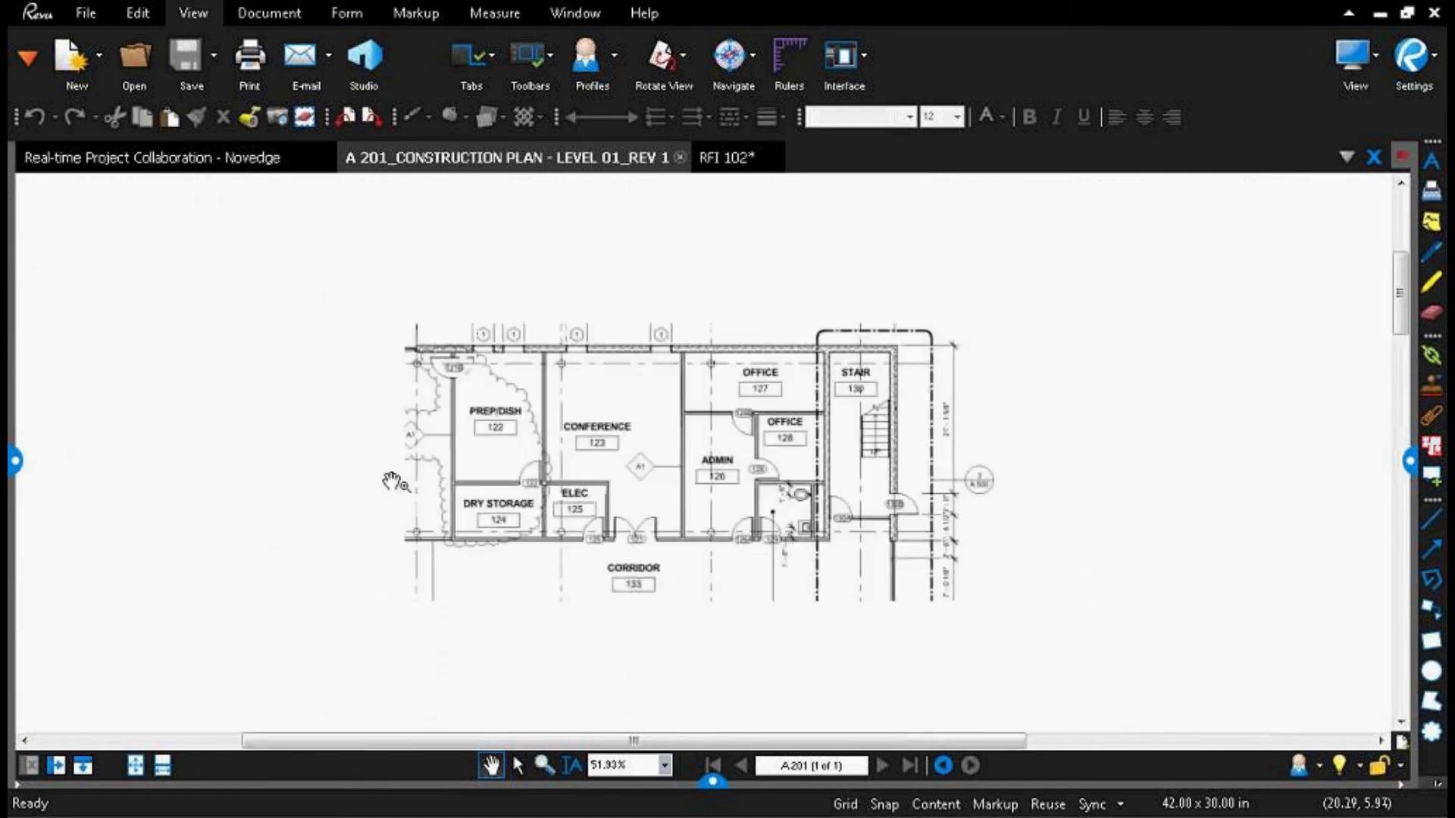
scroll(374, 498, down, 1)
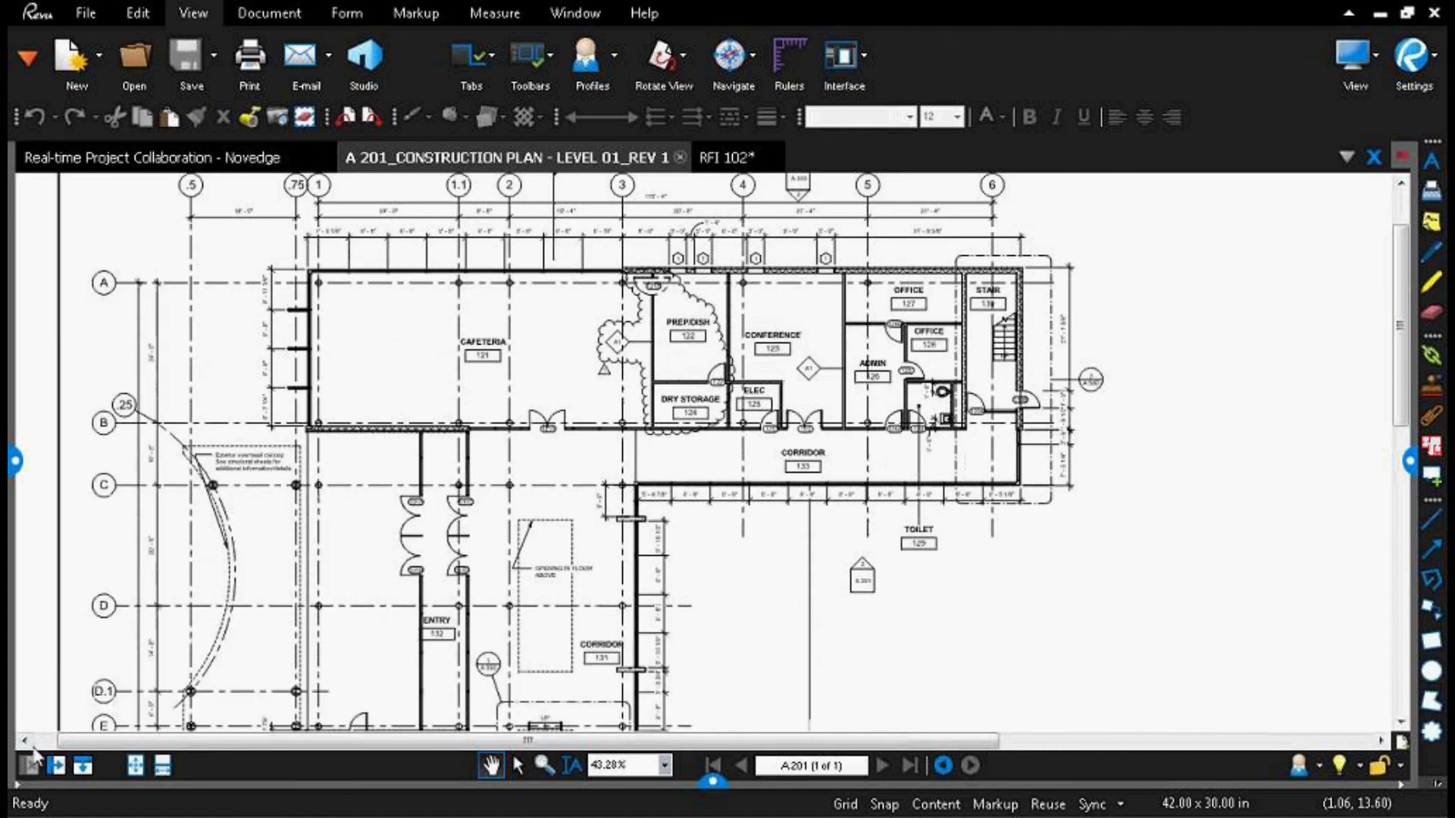
Step: Split the workspace vertically, show RFI 102 beside the A 201 plan, and bring the plan's classroom and lounge area into view
click(55, 766)
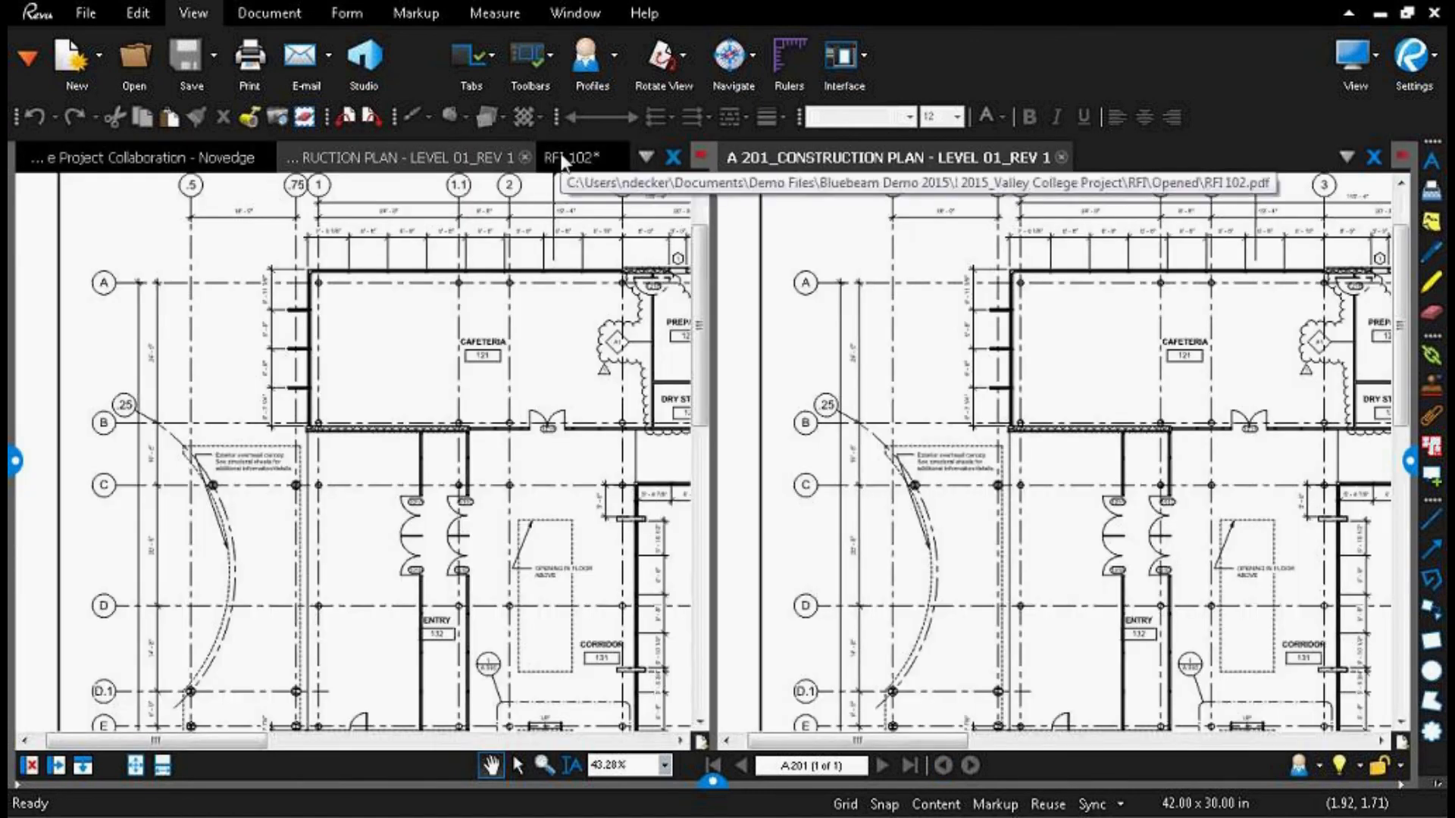
click(573, 157)
scroll(407, 543, down, 2)
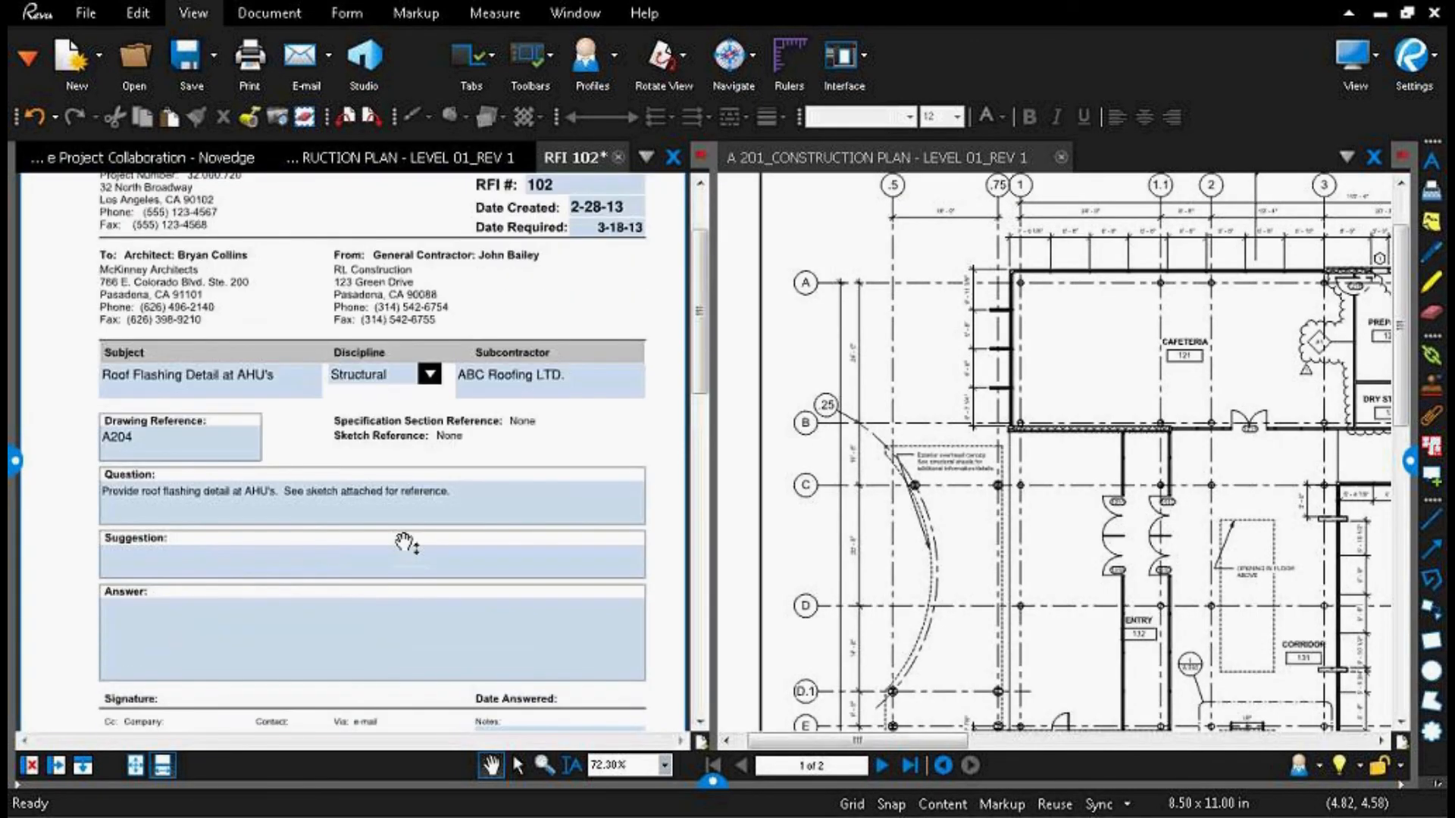
click(1186, 455)
drag(1186, 454, 952, 364)
drag(992, 595, 1000, 407)
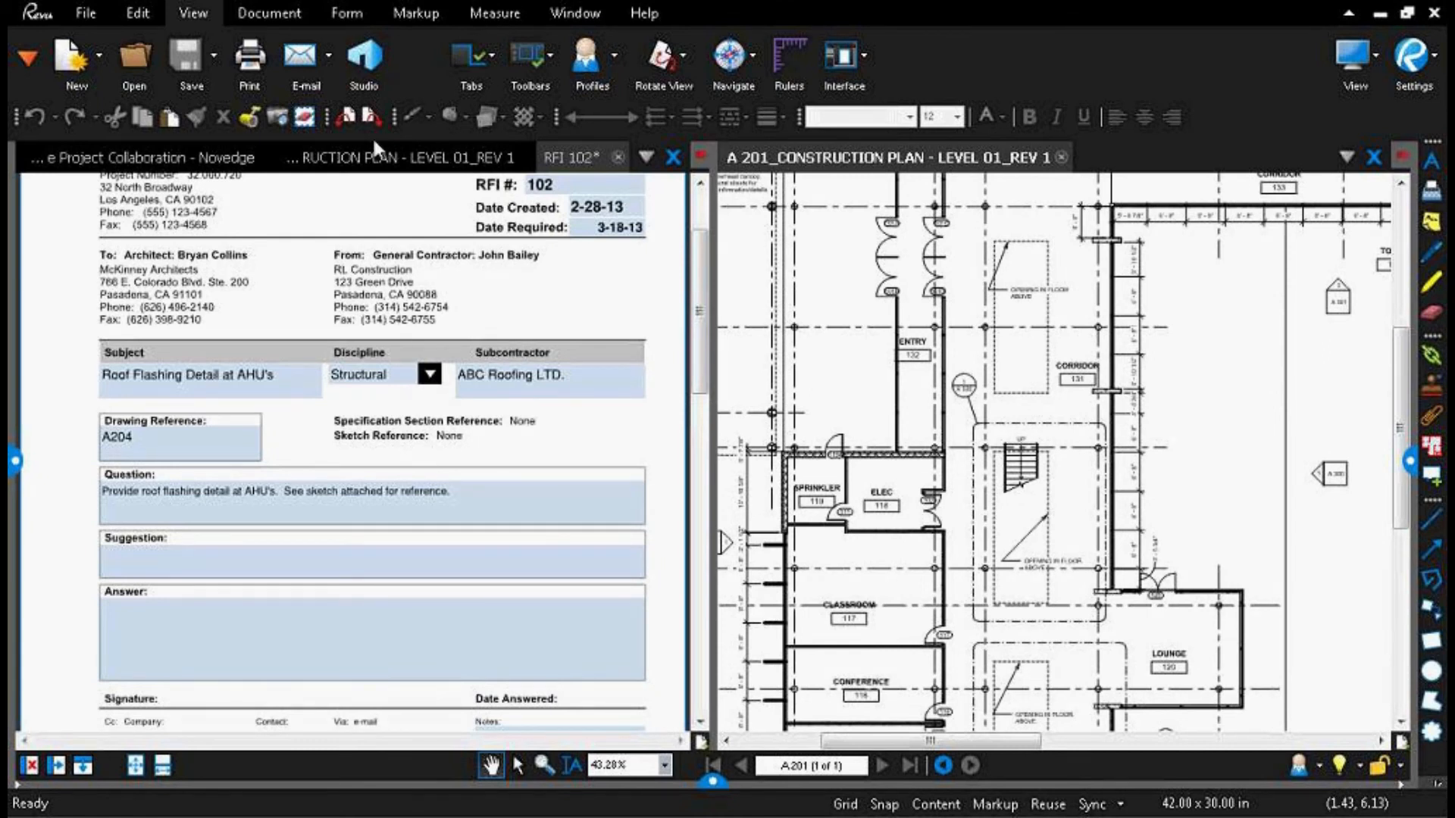
Step: Split the A 201 plan's pane horizontally and open a Google Search web tab in the new lower pane
click(82, 765)
right_click(1108, 473)
click(1169, 516)
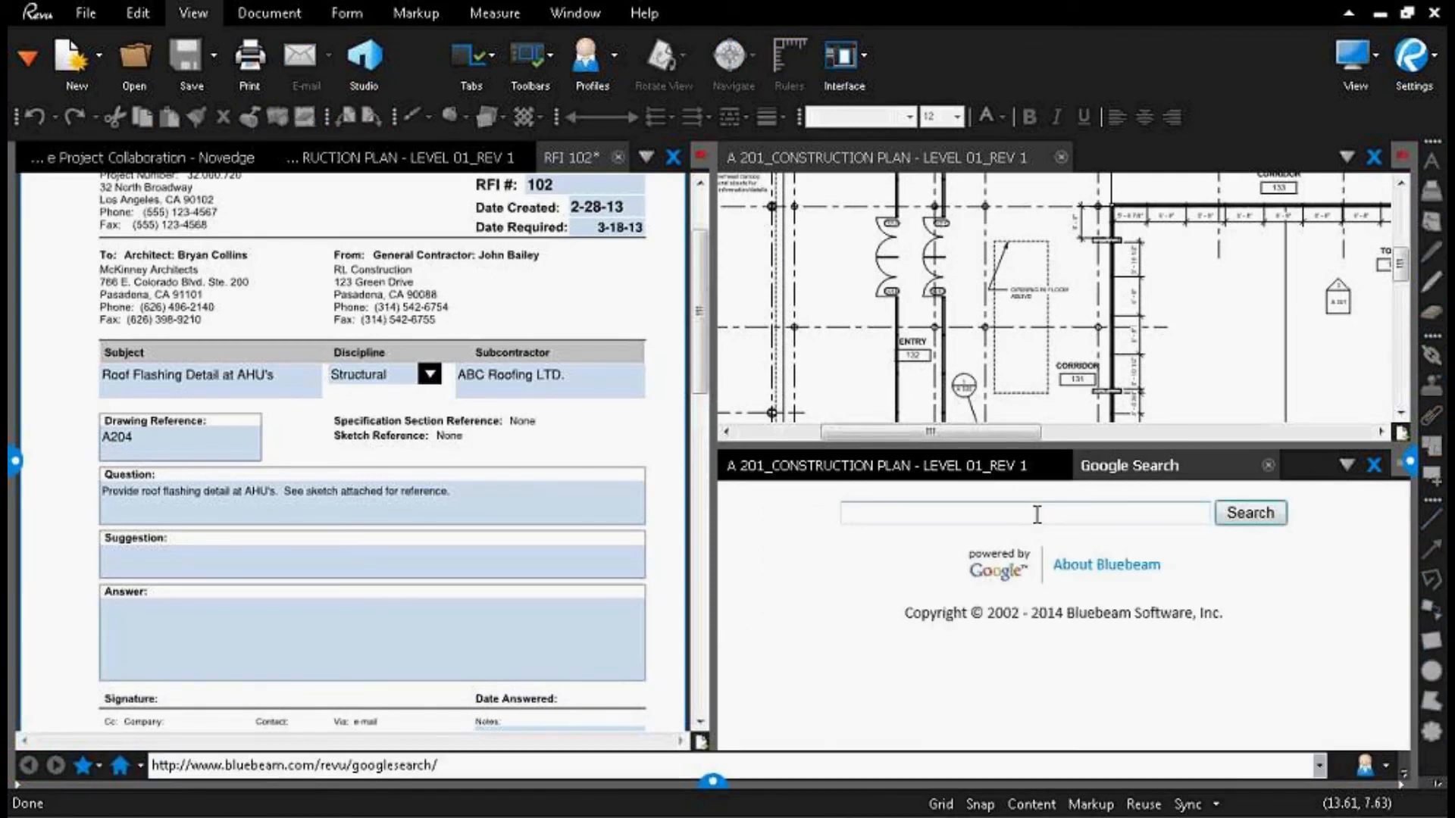
Step: Search the web for "Building codes" in the embedded browser tab and look through the results
click(1038, 515)
text(Building codes)
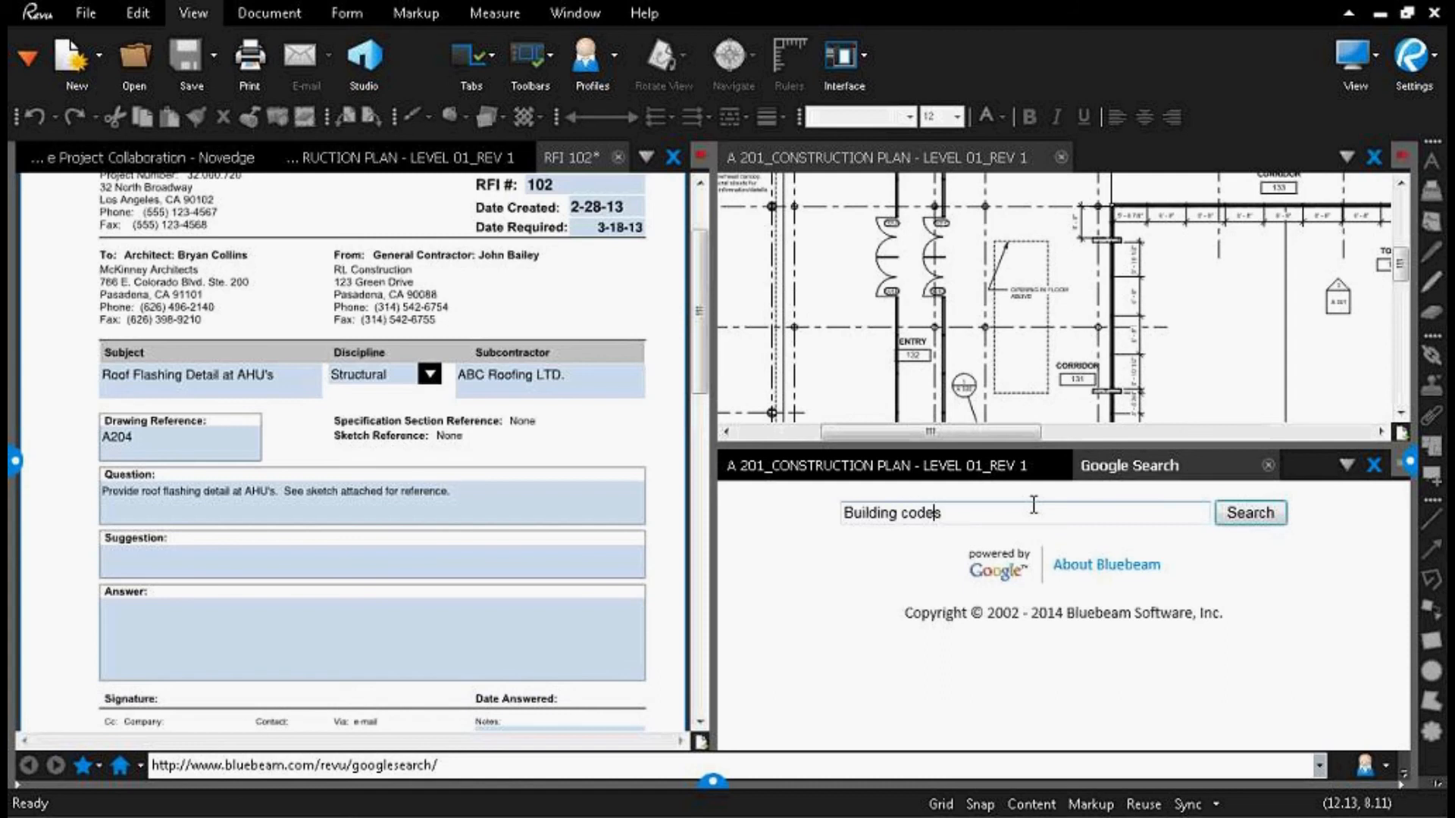
click(1228, 513)
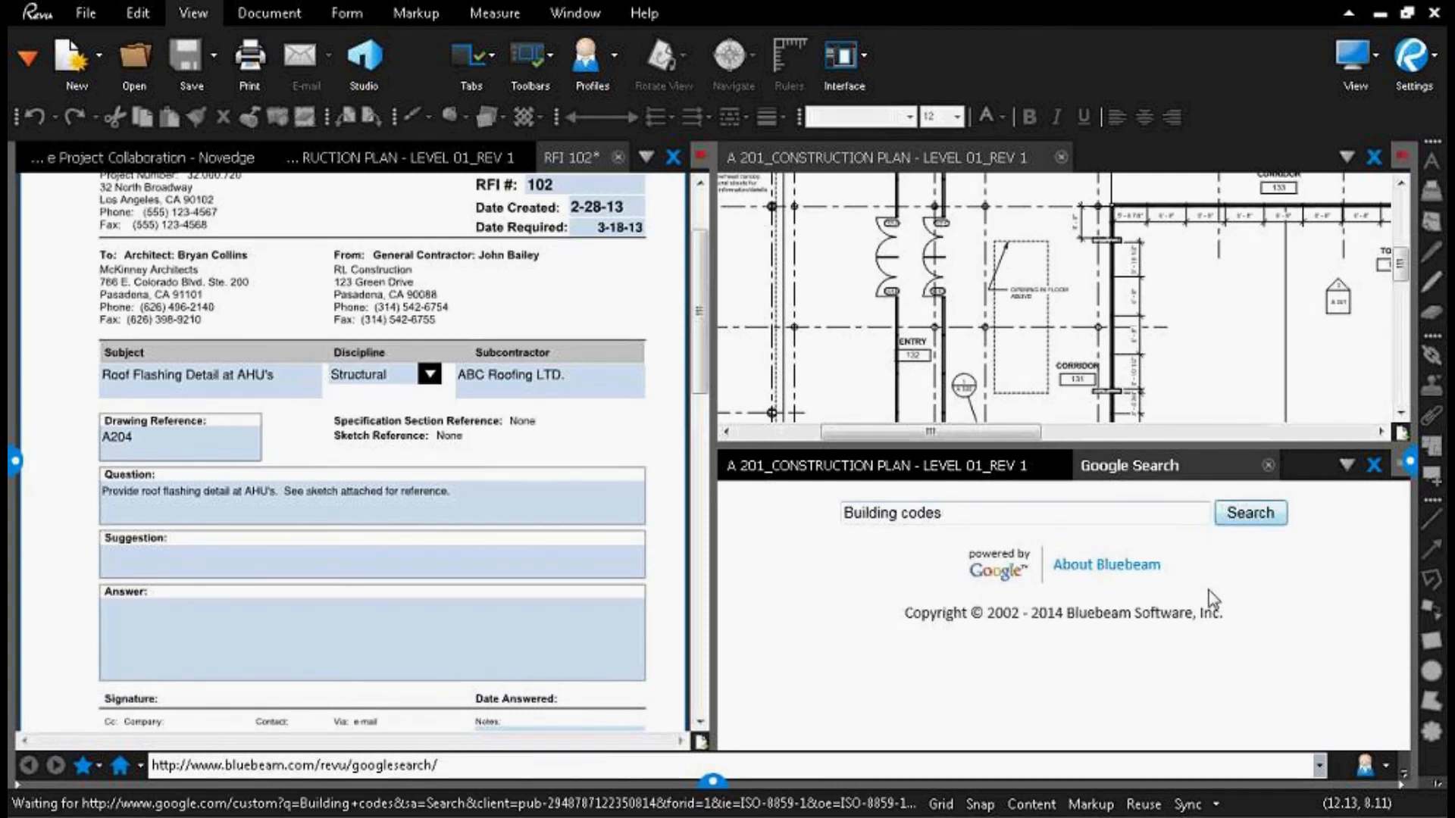
scroll(1278, 597, down, 1)
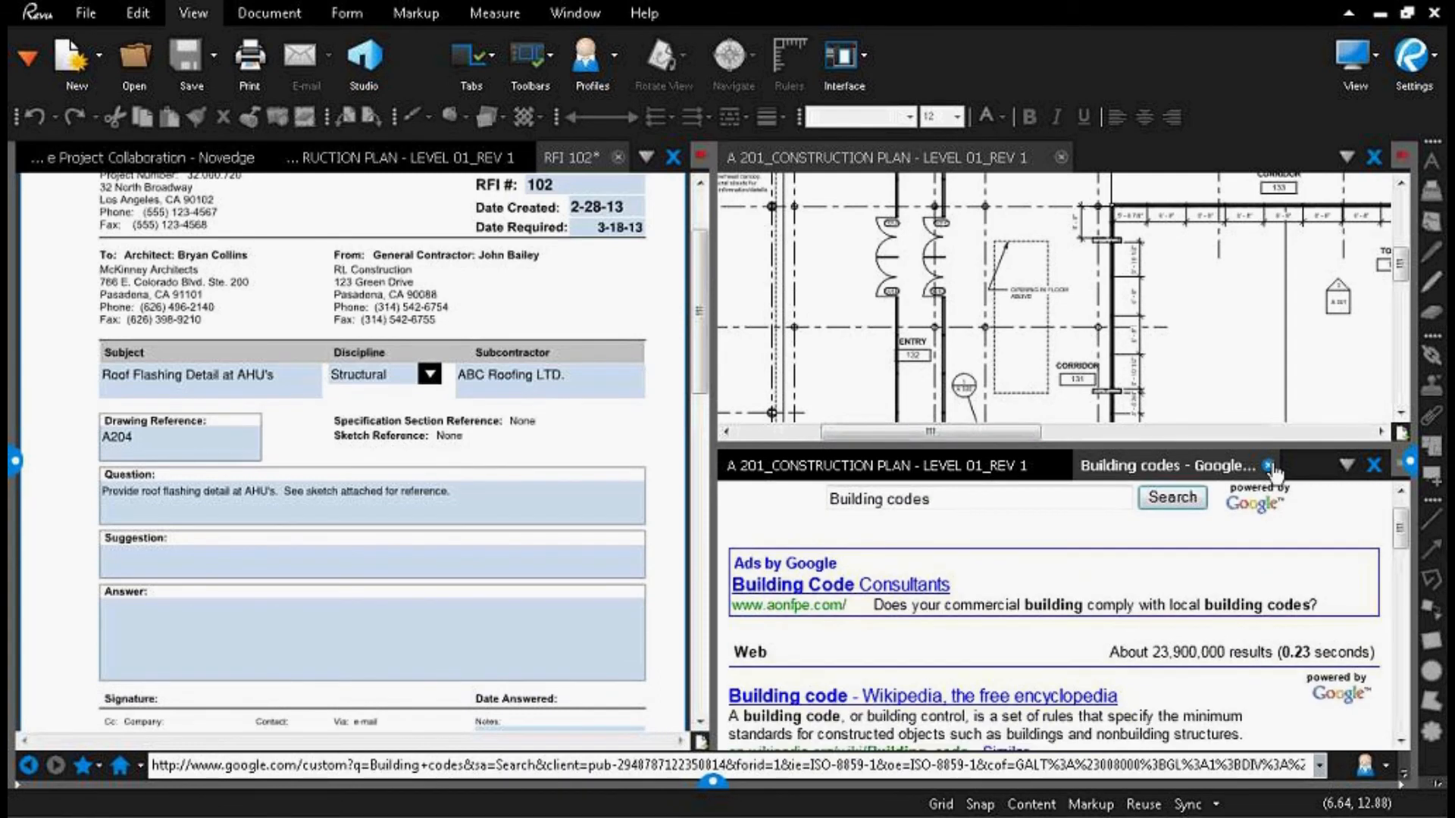
Step: Close the building codes web tab and remove both splits to return to a single document pane
click(1268, 465)
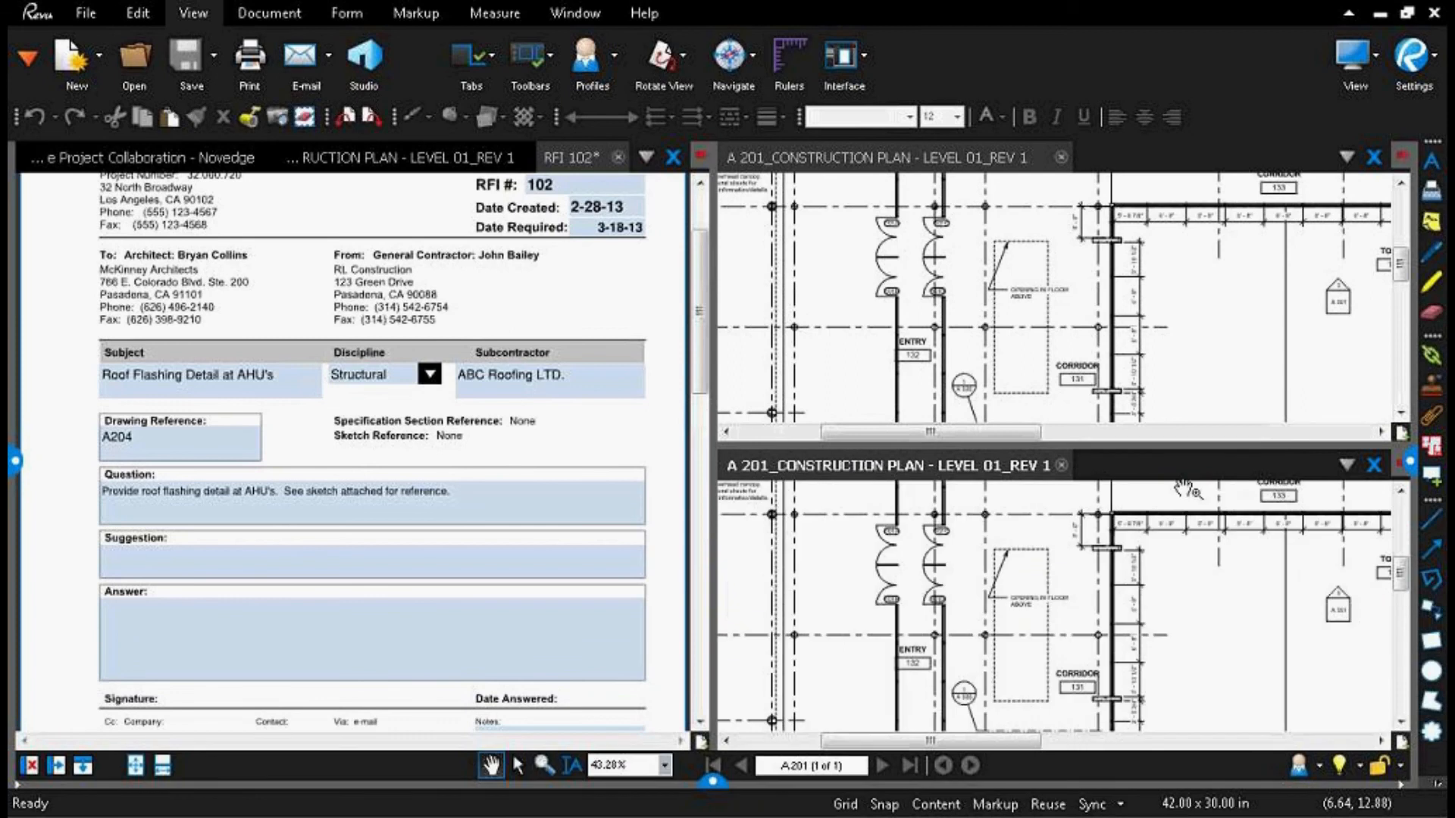
click(30, 767)
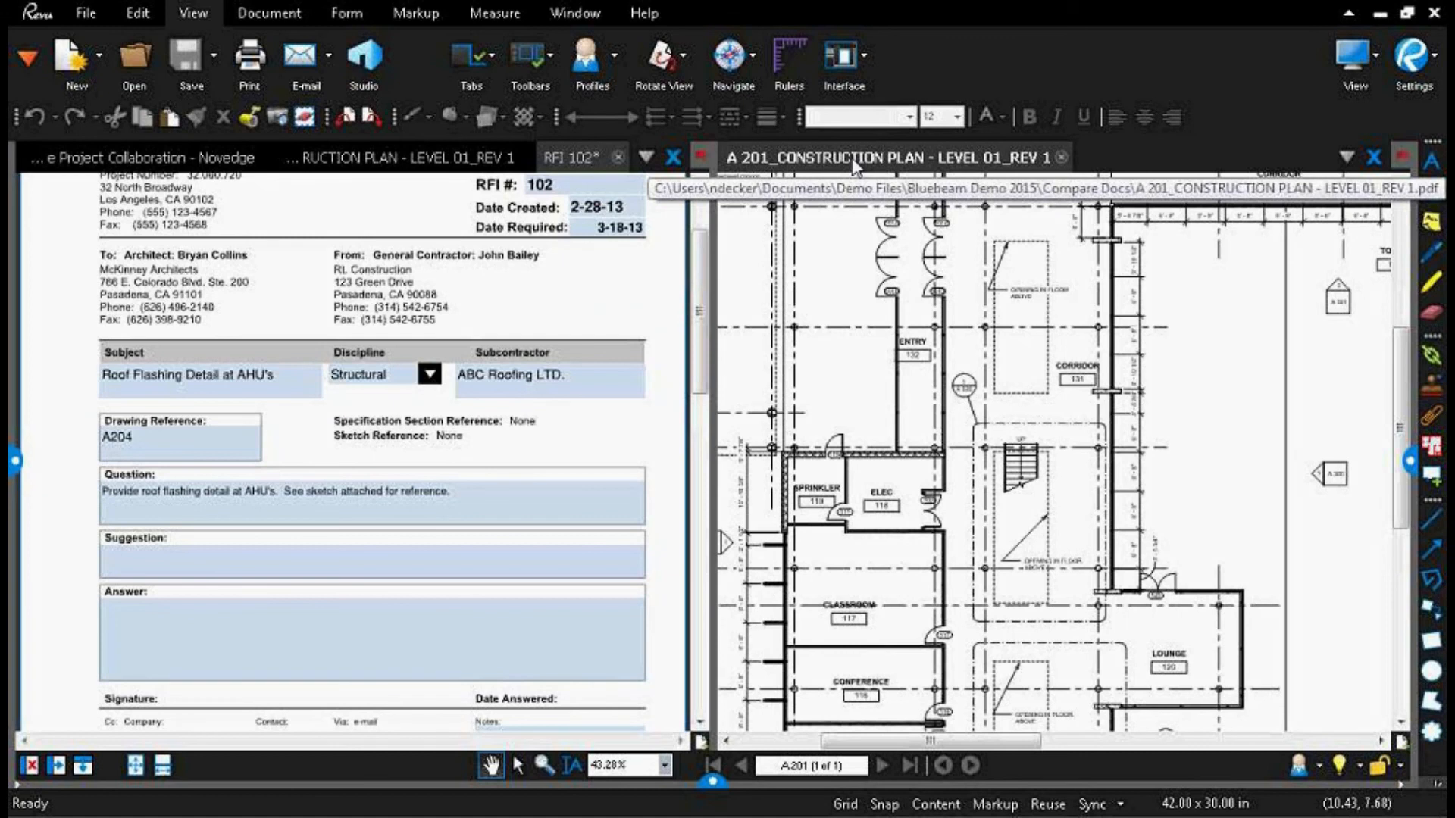
mouse_move(854, 159)
mouse_down()
mouse_move(914, 313)
mouse_move(1030, 364)
mouse_move(1043, 393)
mouse_move(794, 222)
mouse_move(833, 171)
mouse_up()
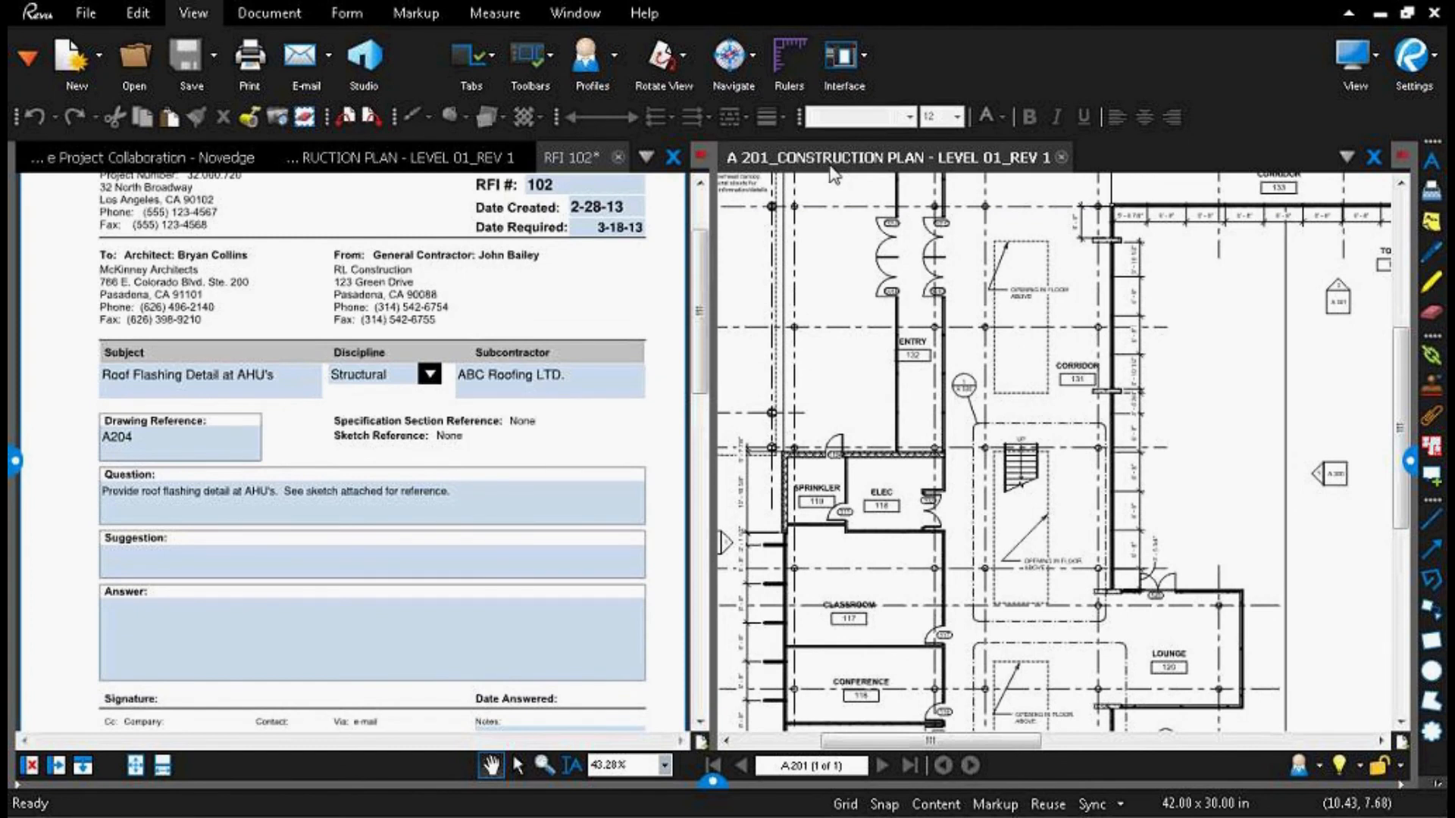
click(30, 767)
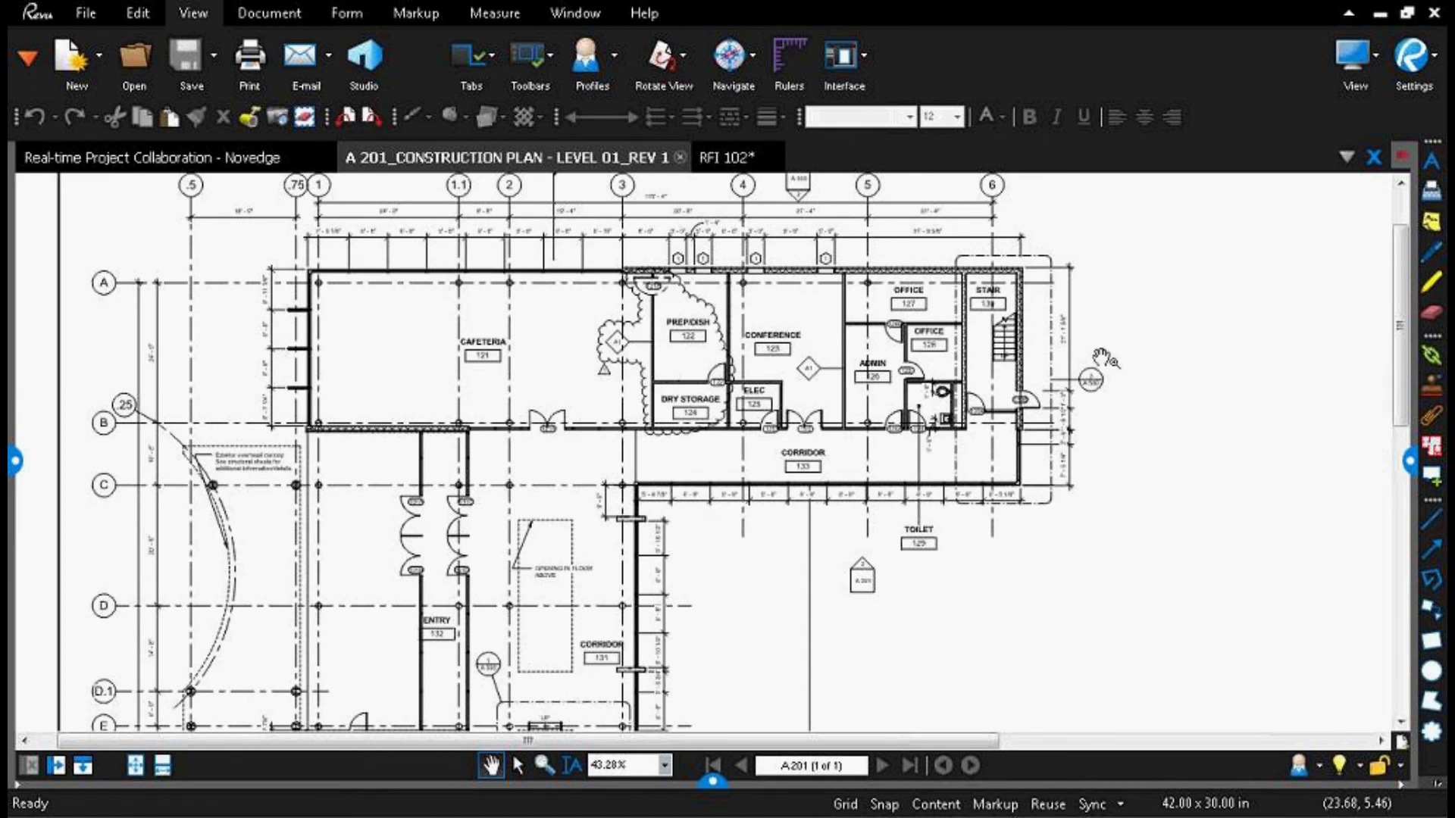
Step: Open CombinedSet.pdf from the pinned AutoMark-Batch Link folder in File Access and hide the side panel
drag(889, 322, 1014, 422)
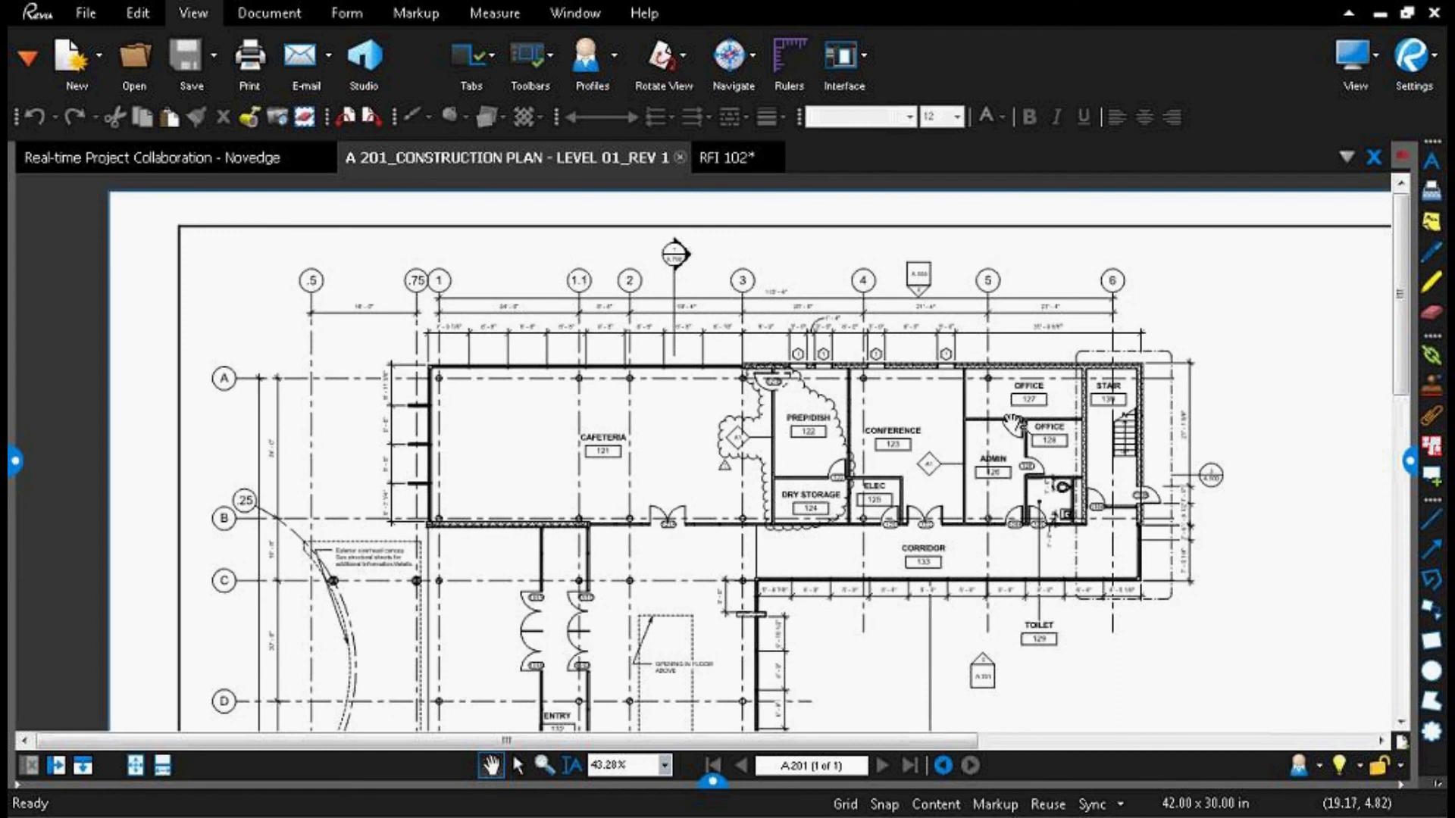
click(28, 57)
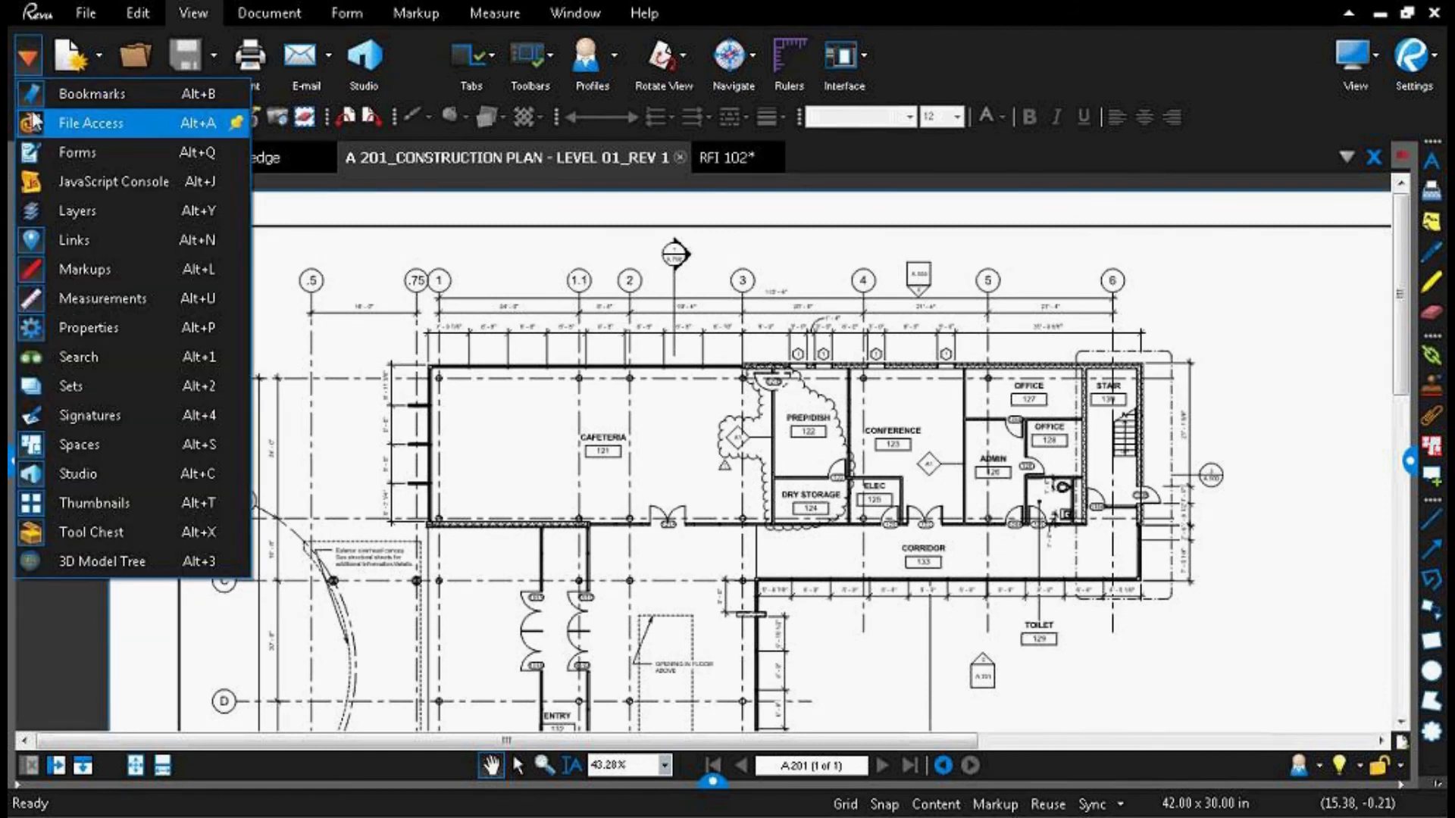
click(34, 123)
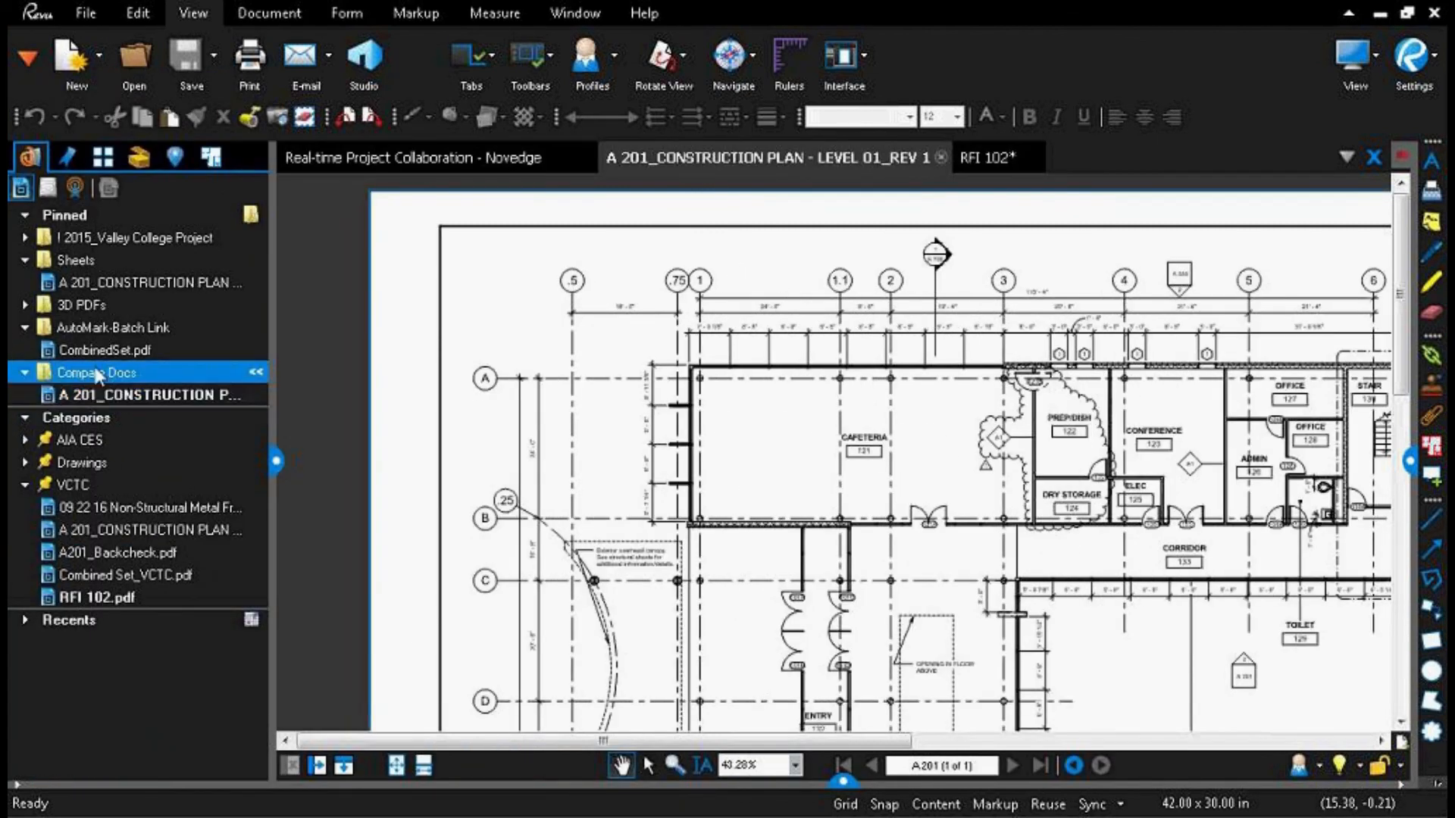
double_click(96, 354)
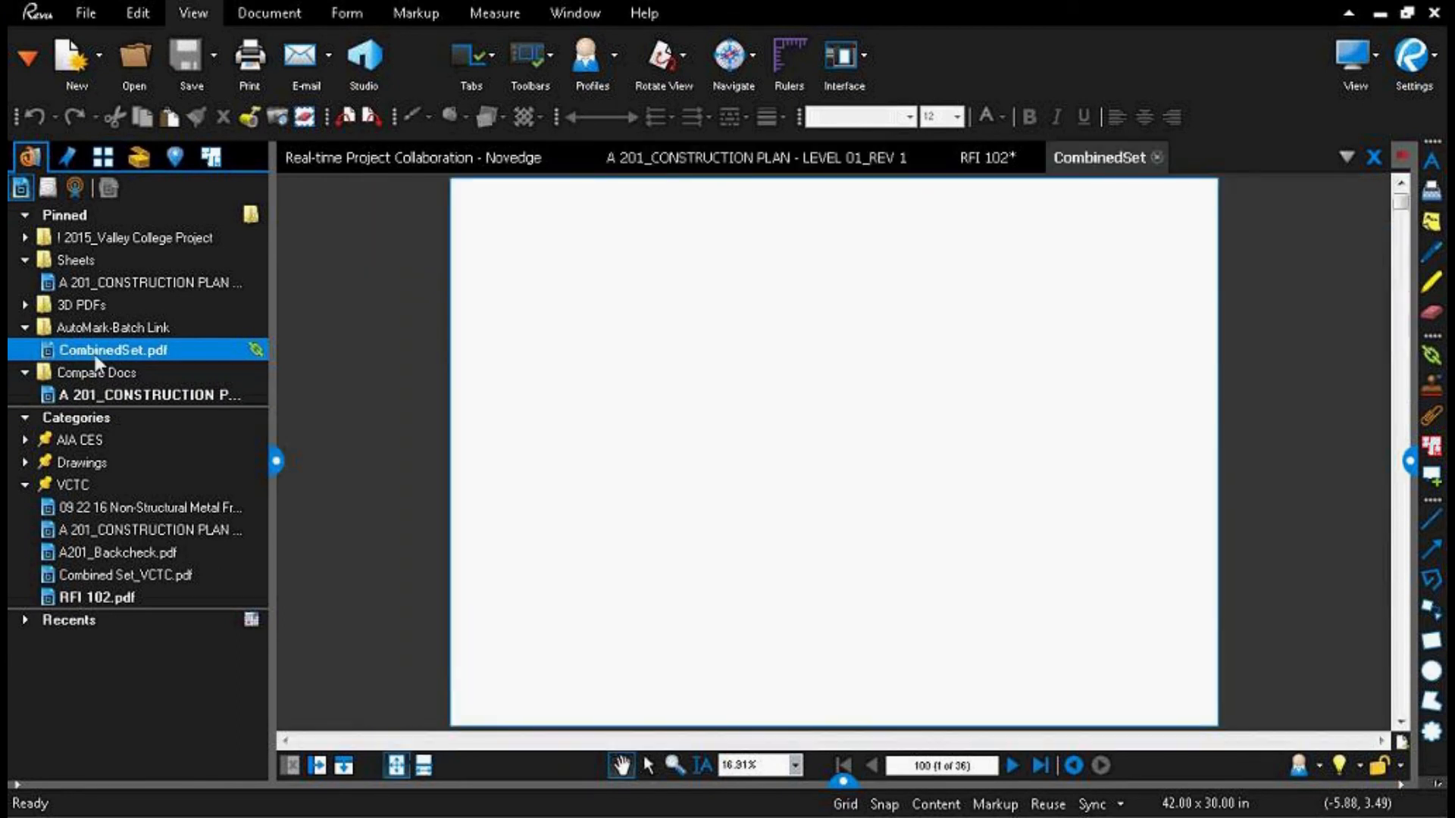
click(276, 460)
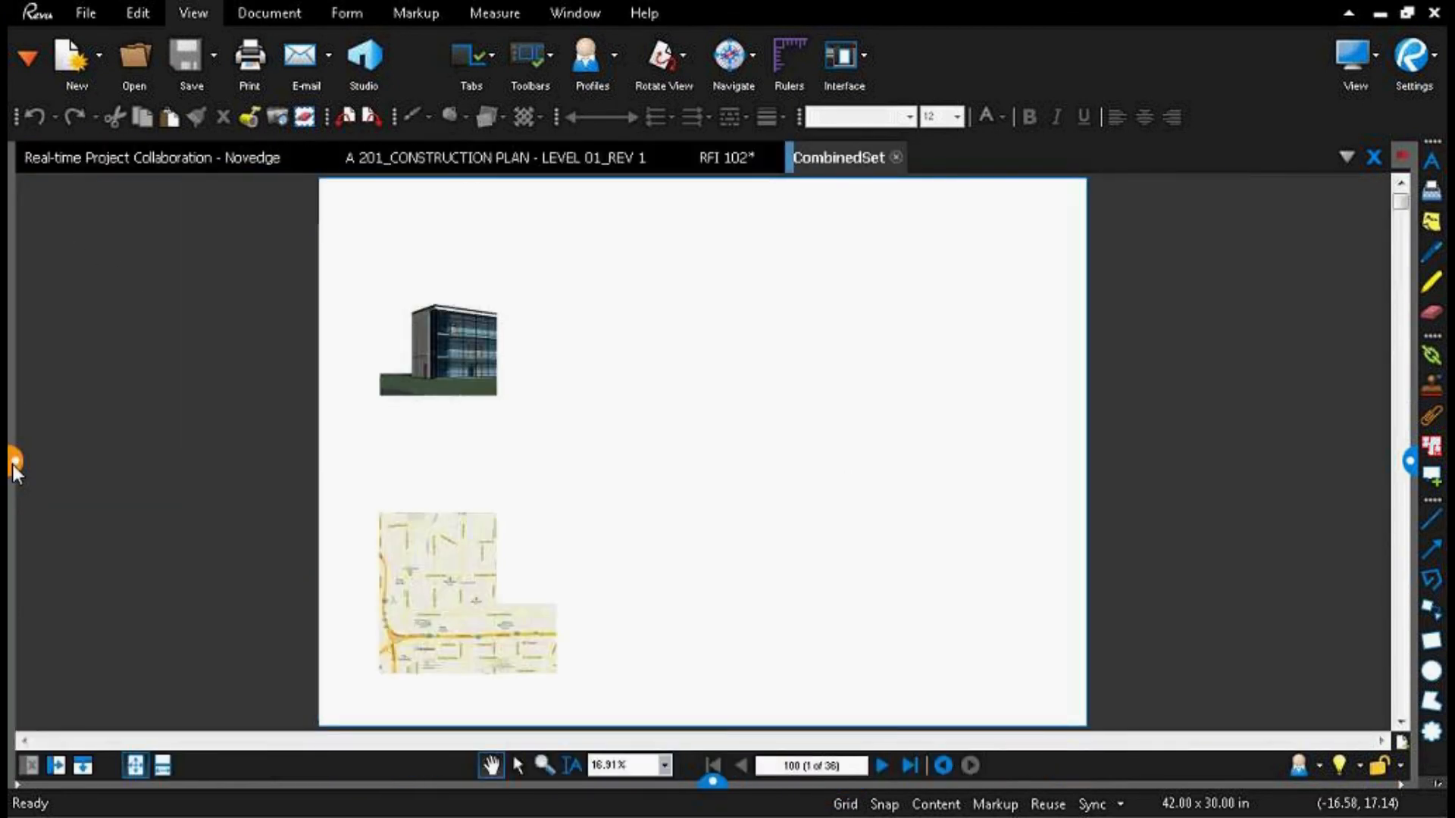
Step: Show the page thumbnails of CombinedSet and examine the page labels from the first sheet to the last
click(14, 460)
click(101, 157)
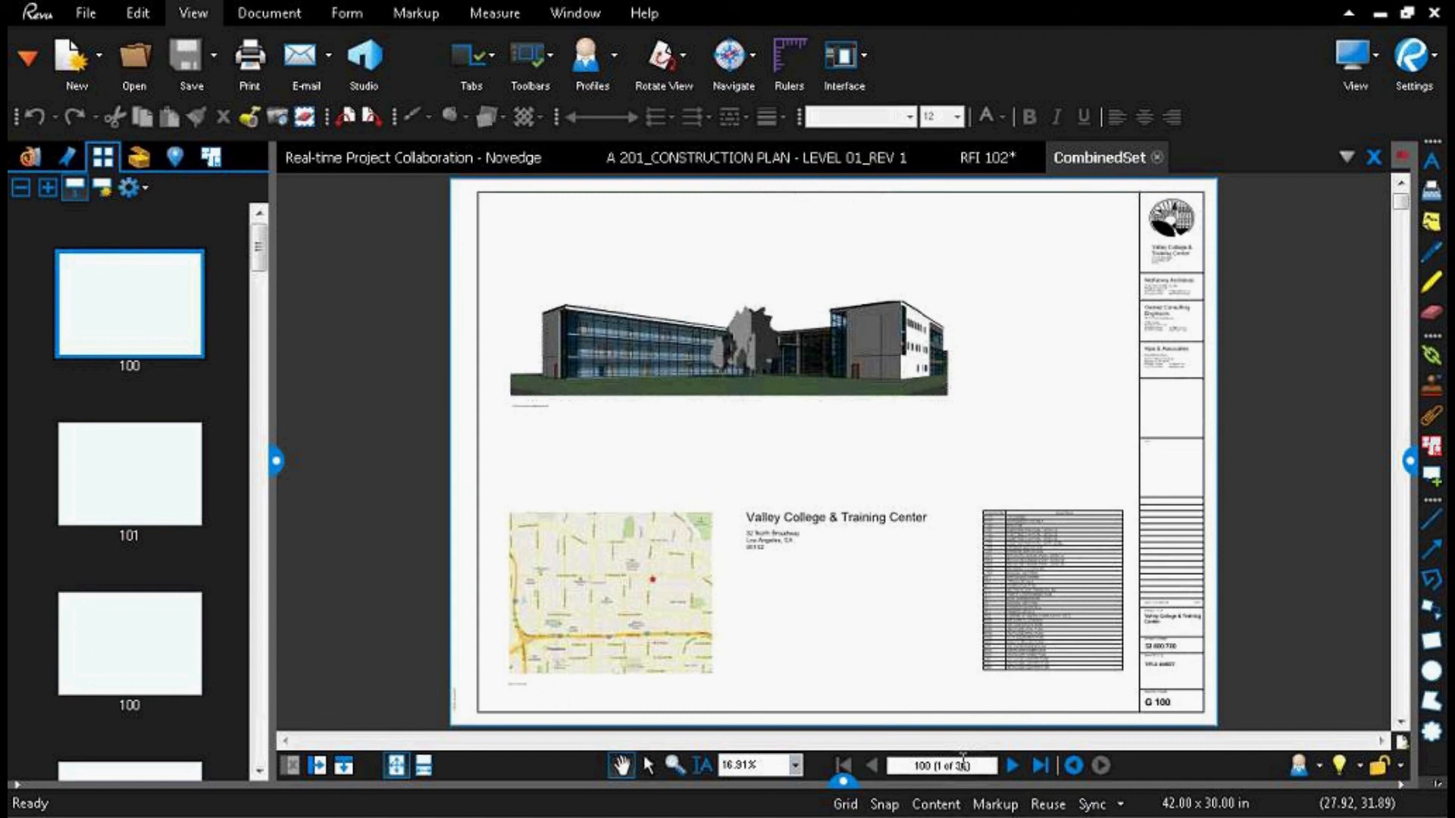
click(130, 360)
click(142, 543)
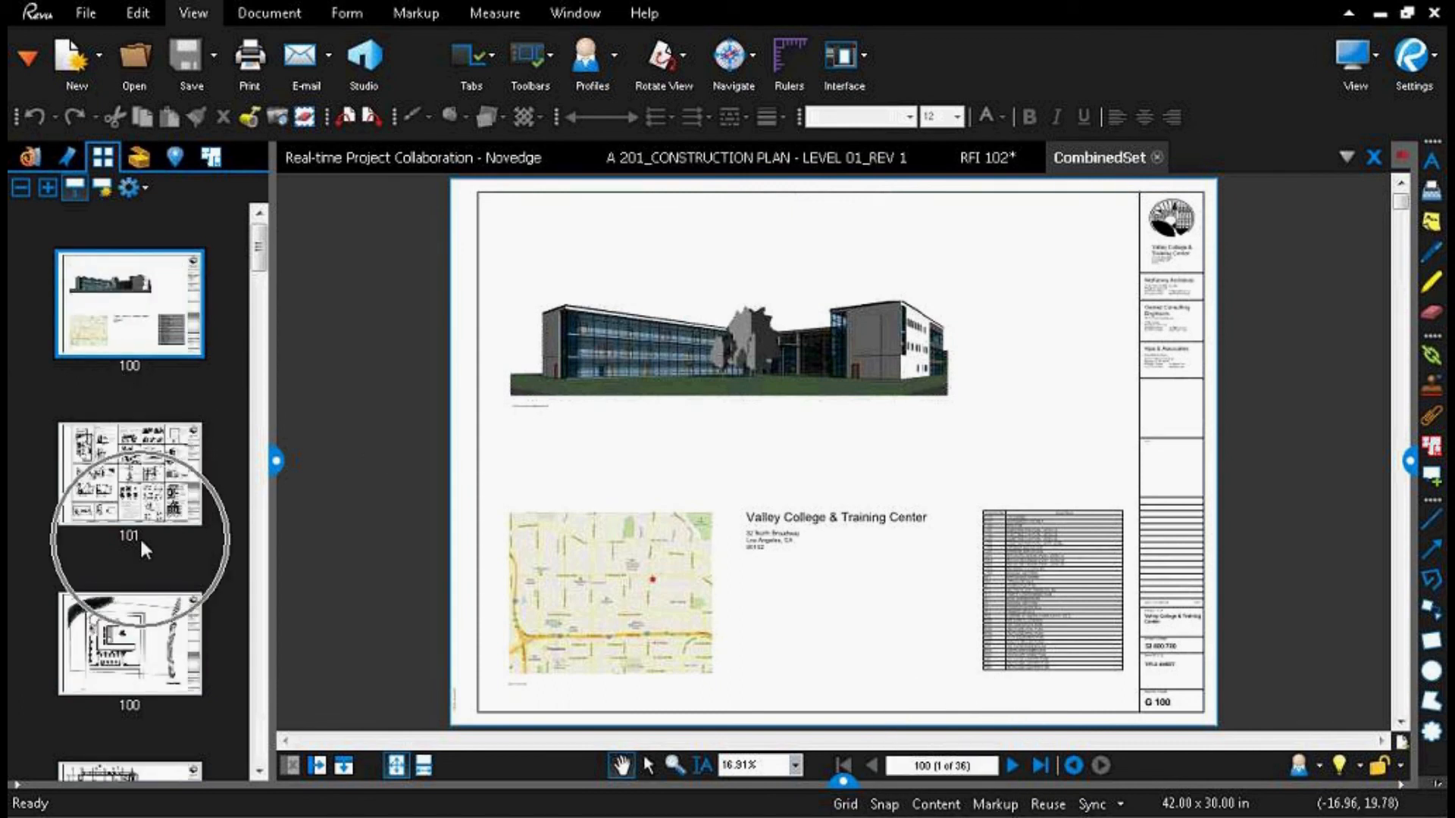
scroll(139, 537, down, 5)
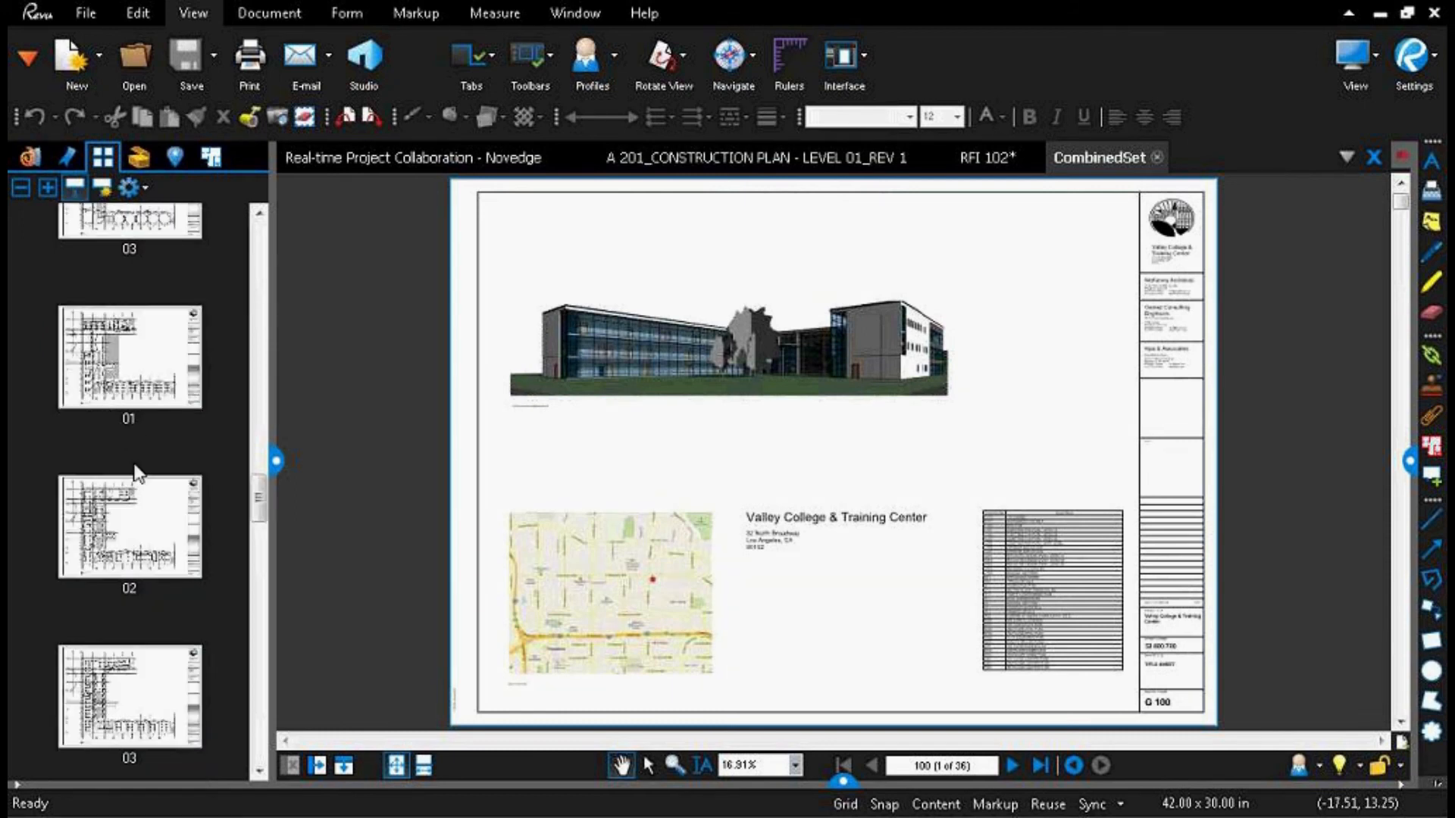
scroll(137, 485, down, 5)
click(130, 603)
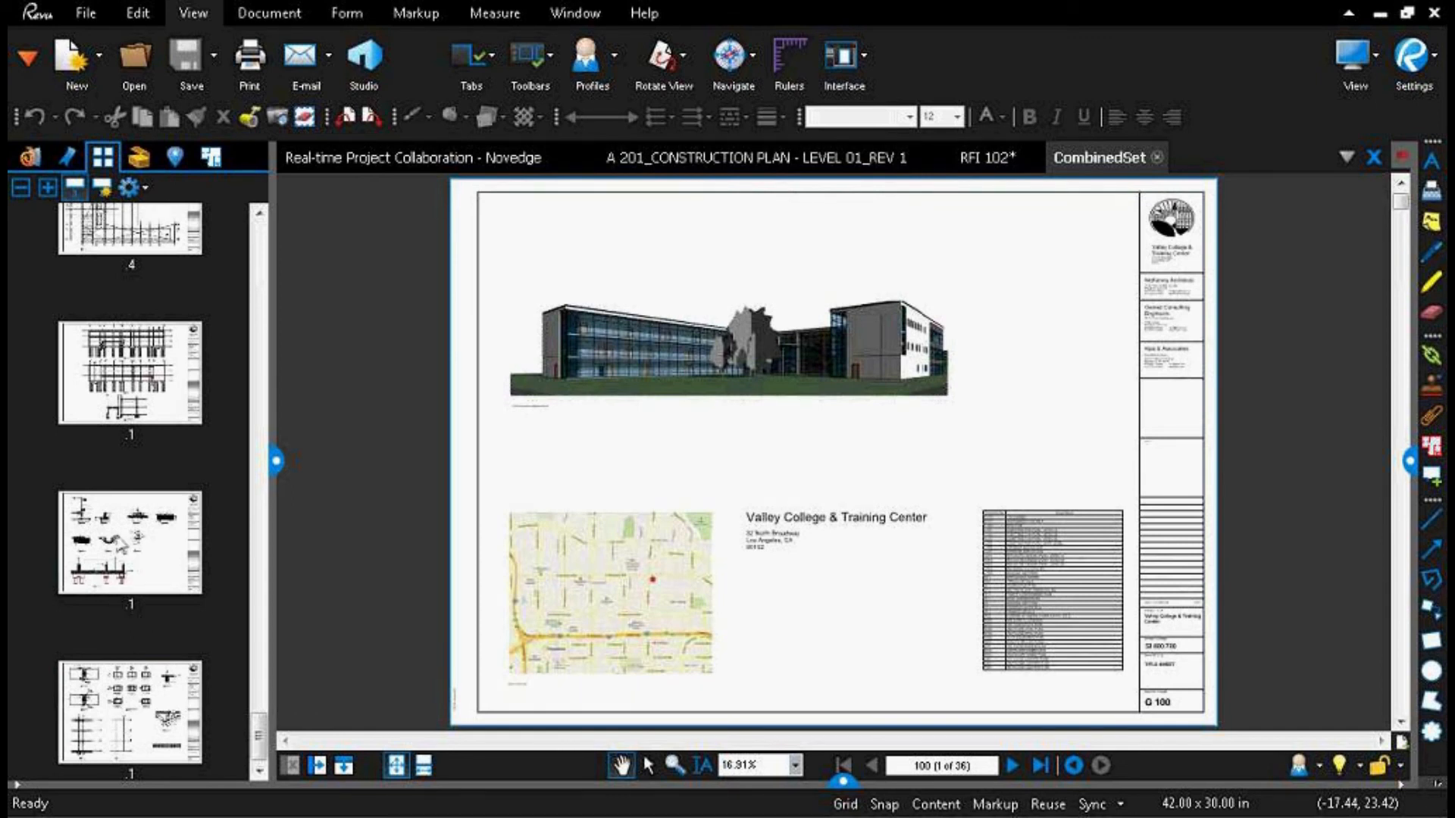
scroll(120, 543, up, 10)
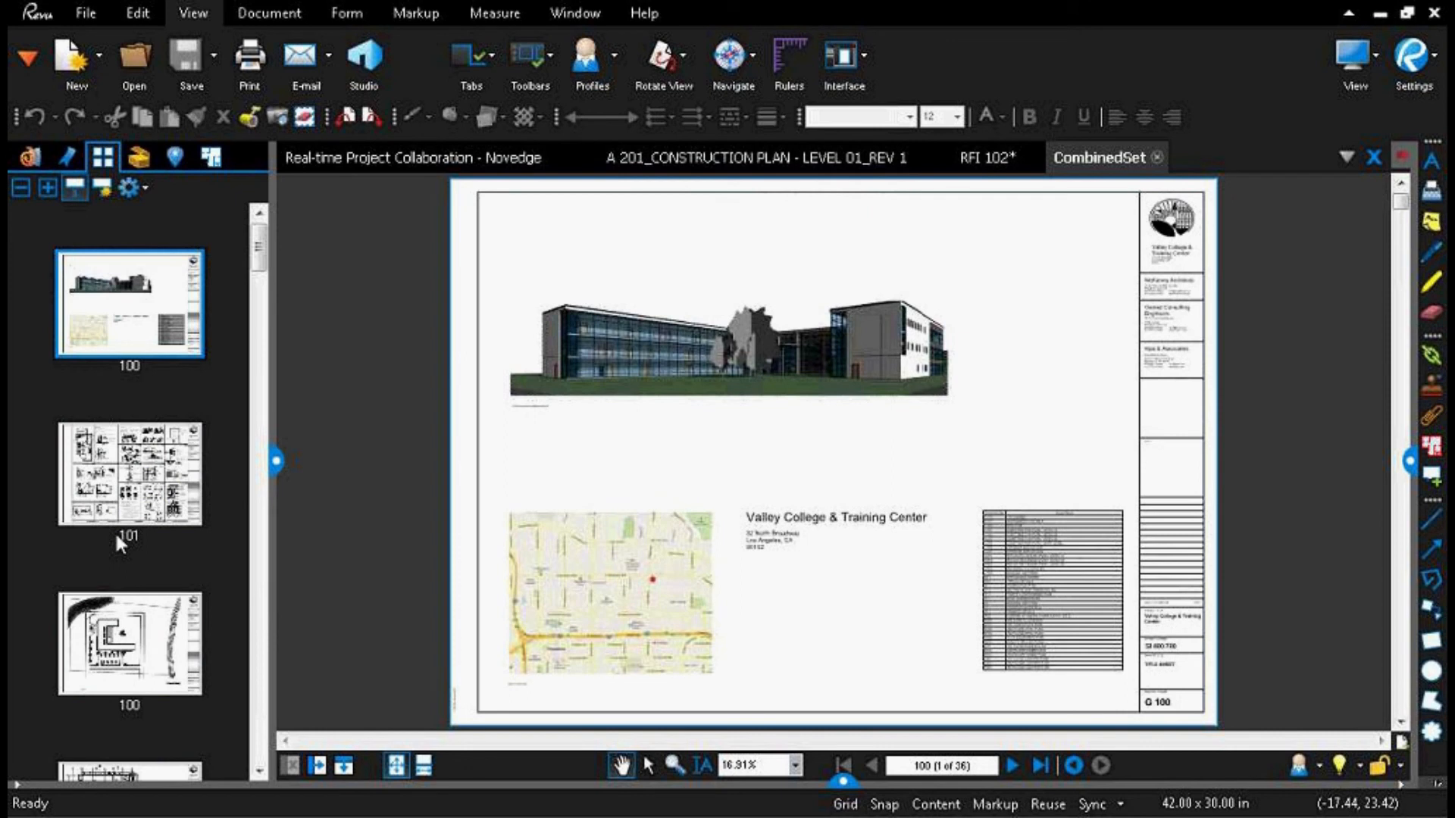
Step: Start creating page labels from a page region and mark the drawing number box in the title sheet's title block as the first region
click(108, 192)
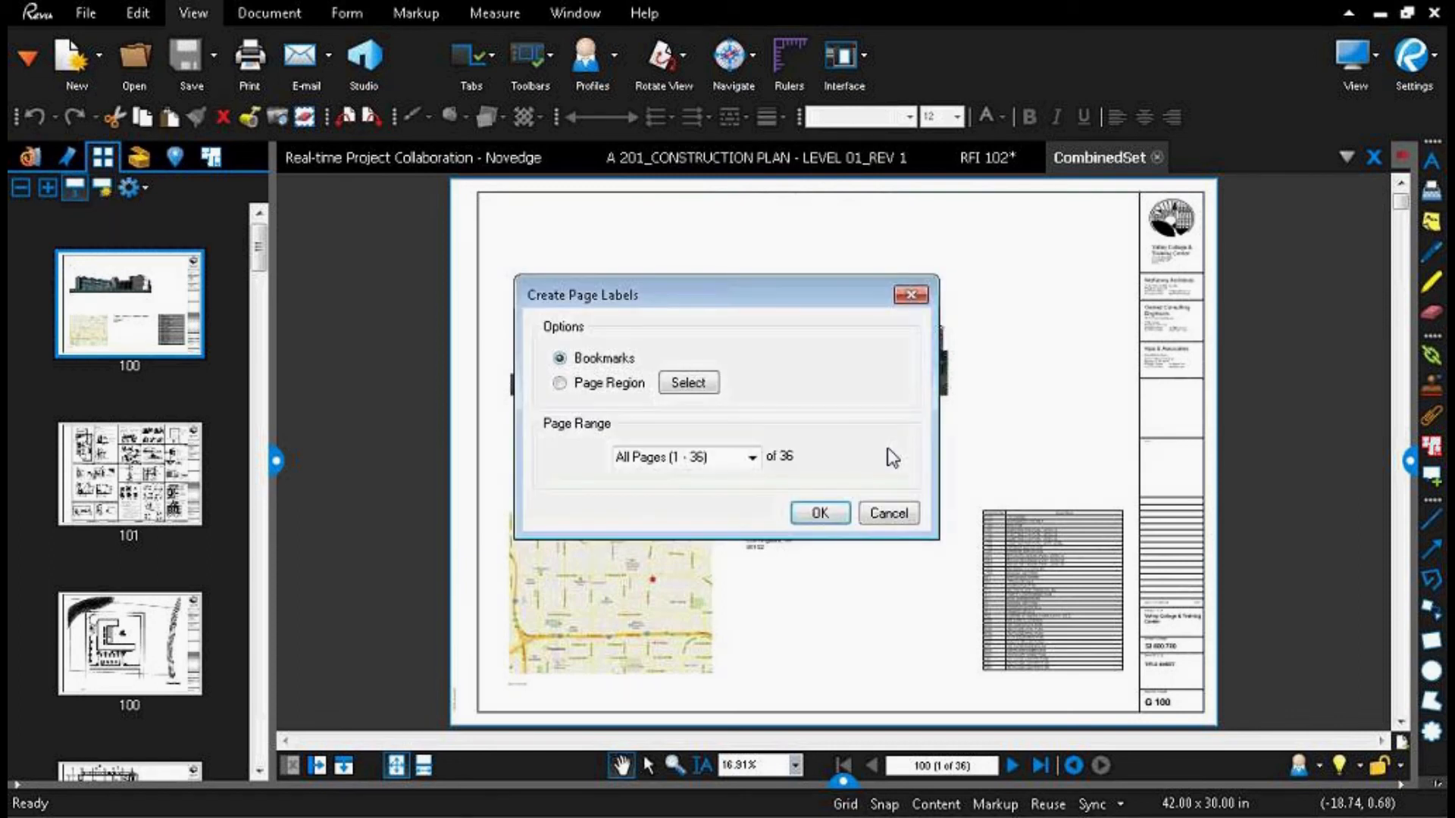
click(585, 388)
click(685, 384)
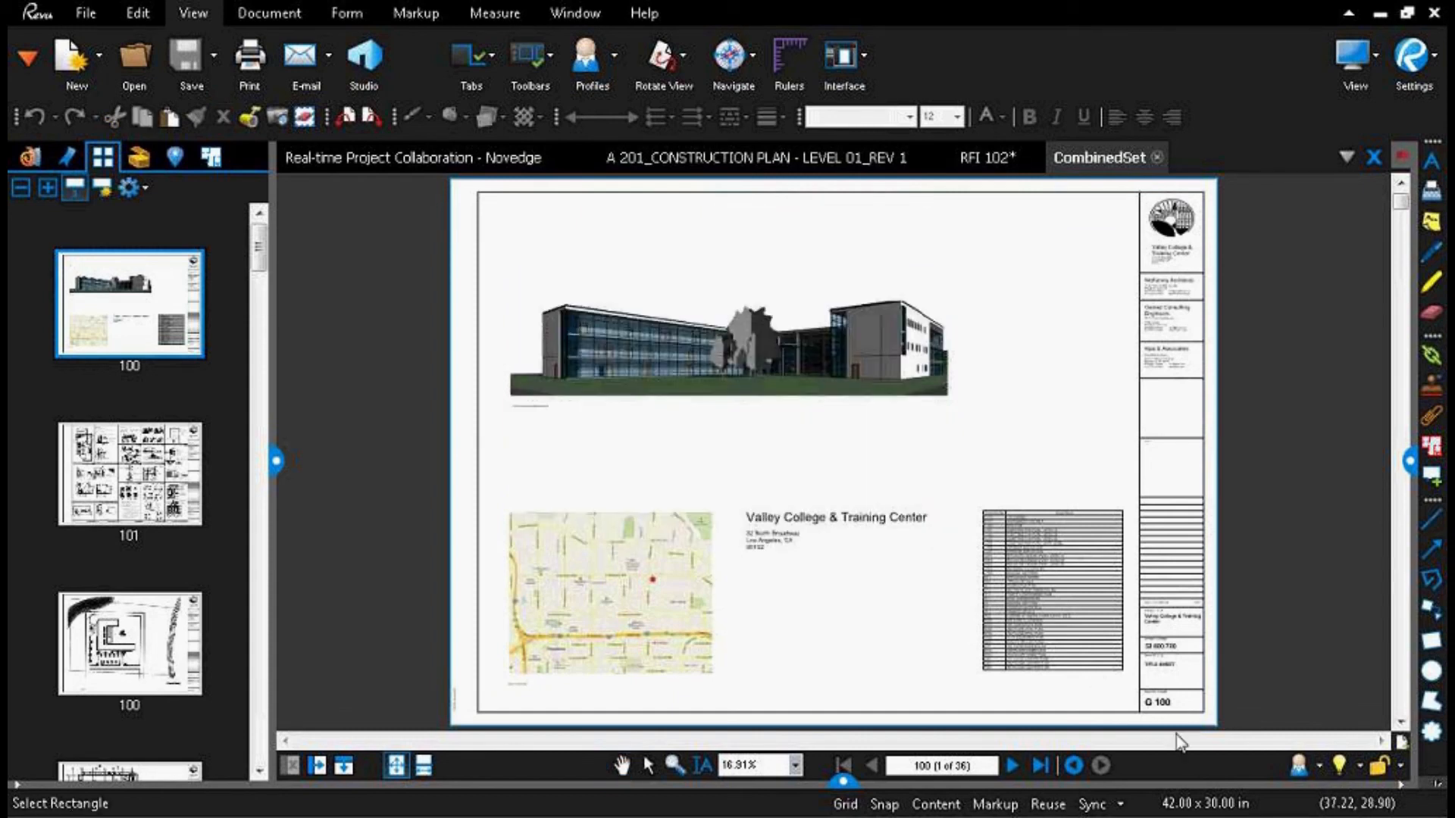
scroll(1147, 691, up, 6)
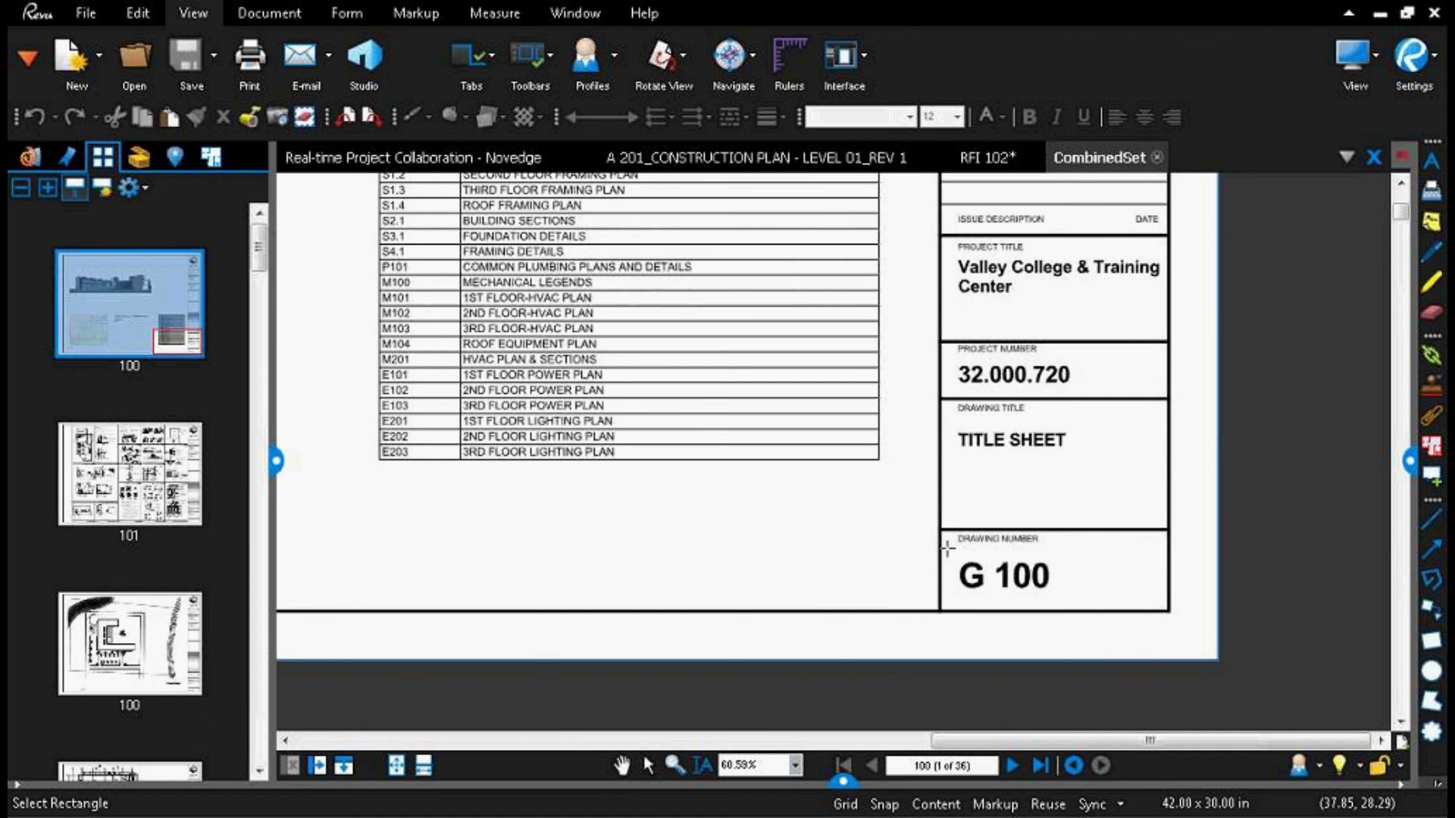
drag(946, 547, 1159, 604)
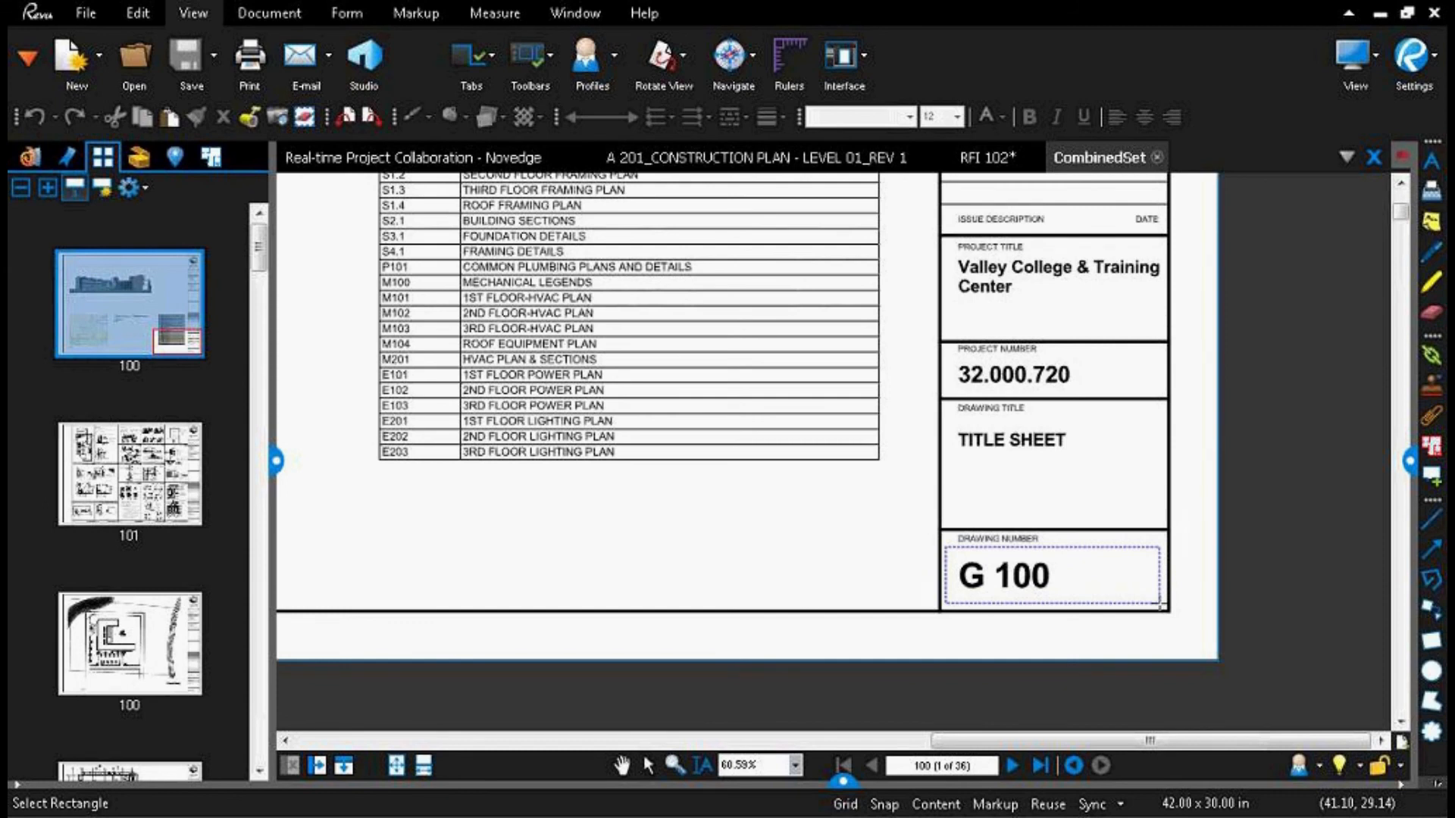
drag(1160, 604, 1159, 604)
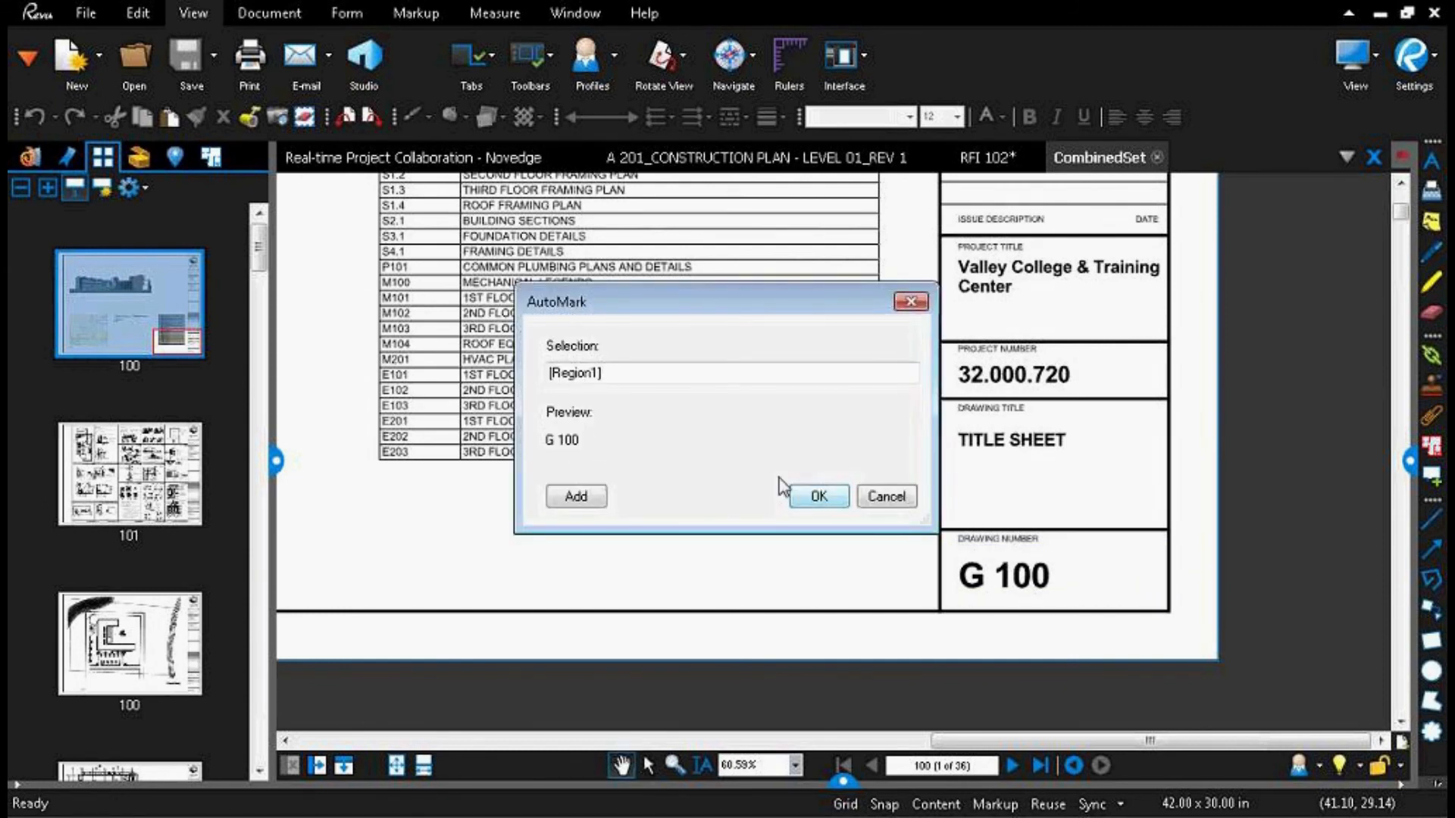
Step: Append an underscore and the drawing title box as the second region, and create the labels for all 36 pages
click(623, 379)
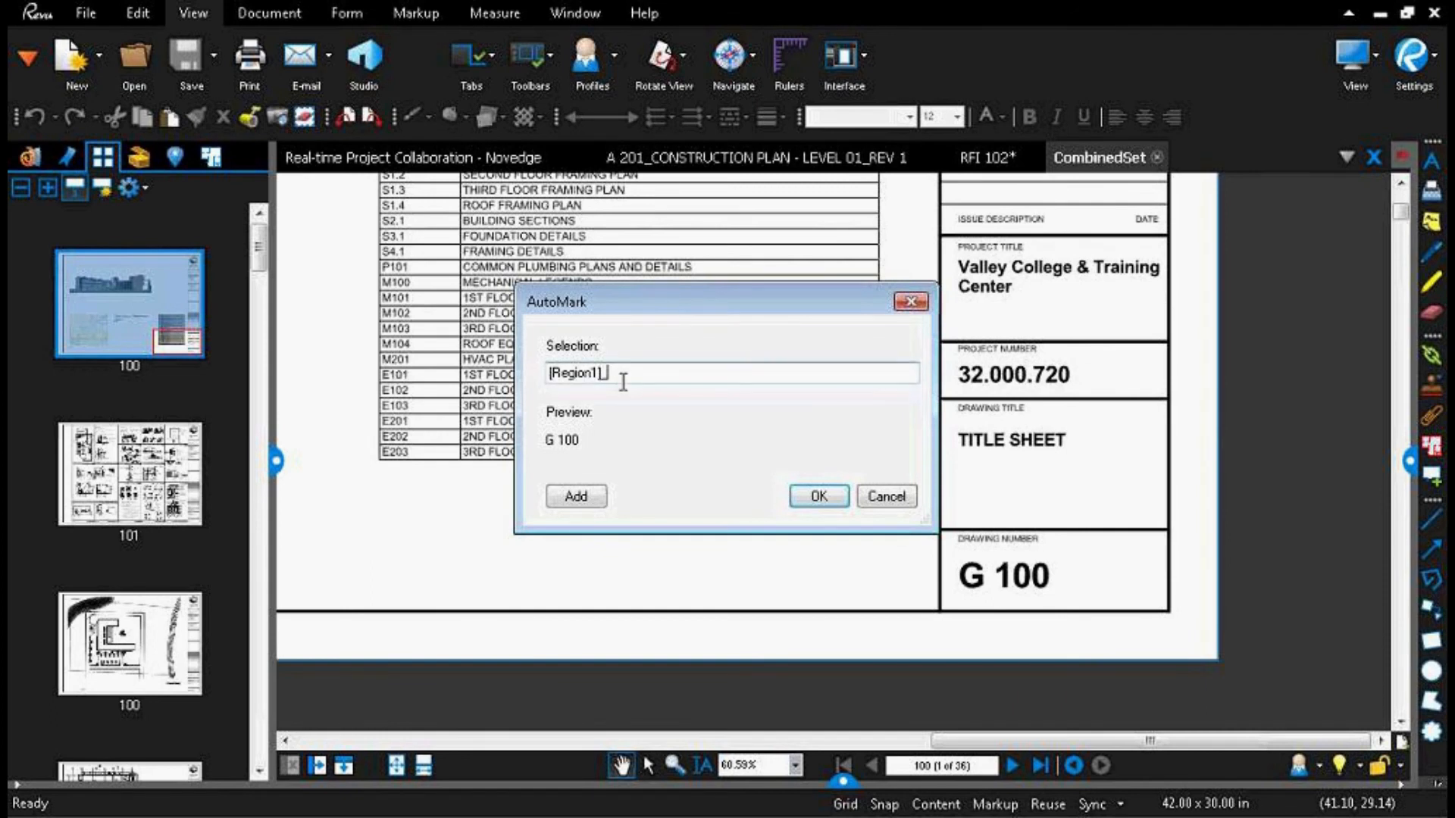
text(_)
click(576, 497)
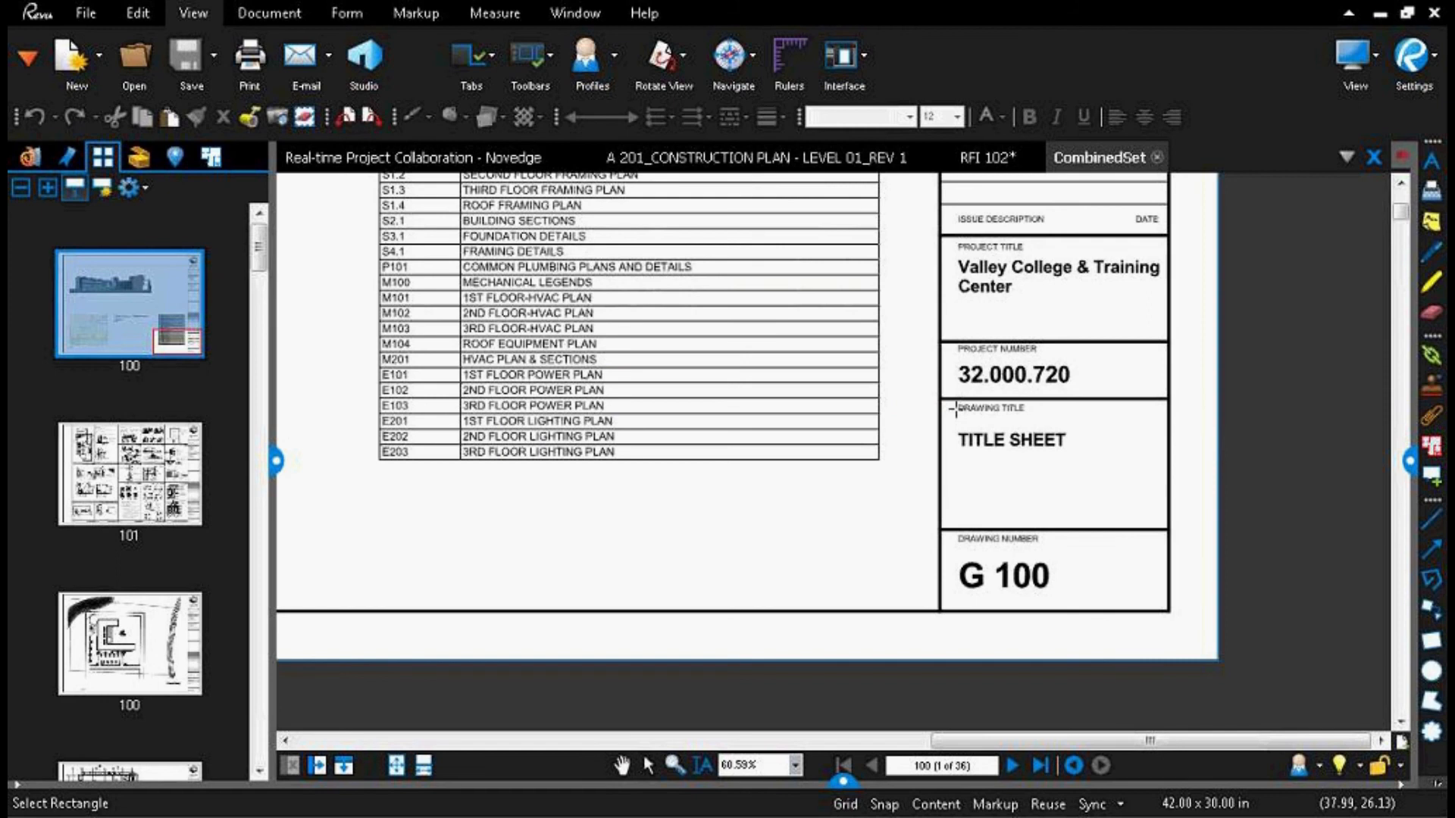
drag(947, 417, 1166, 525)
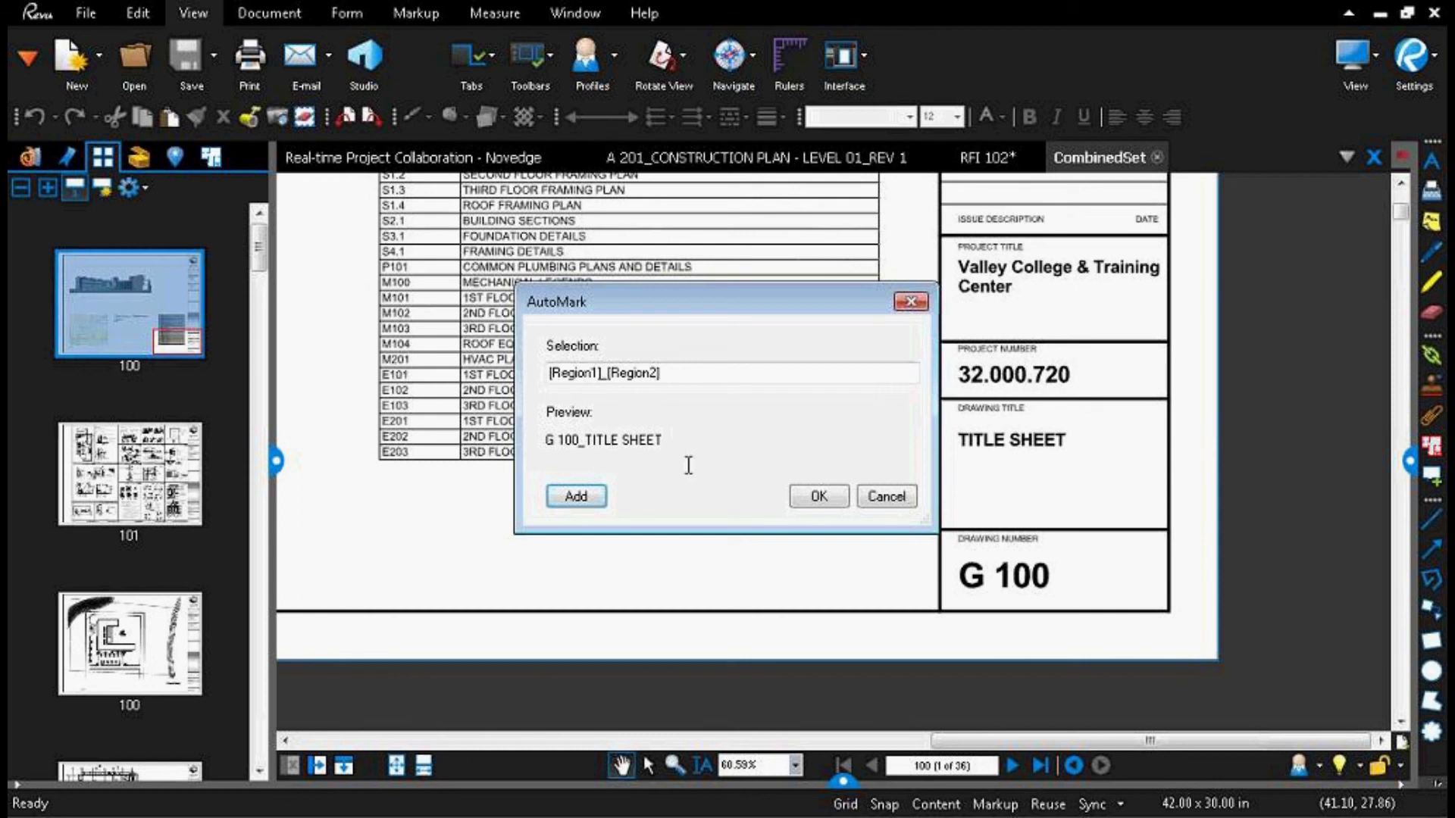
click(806, 503)
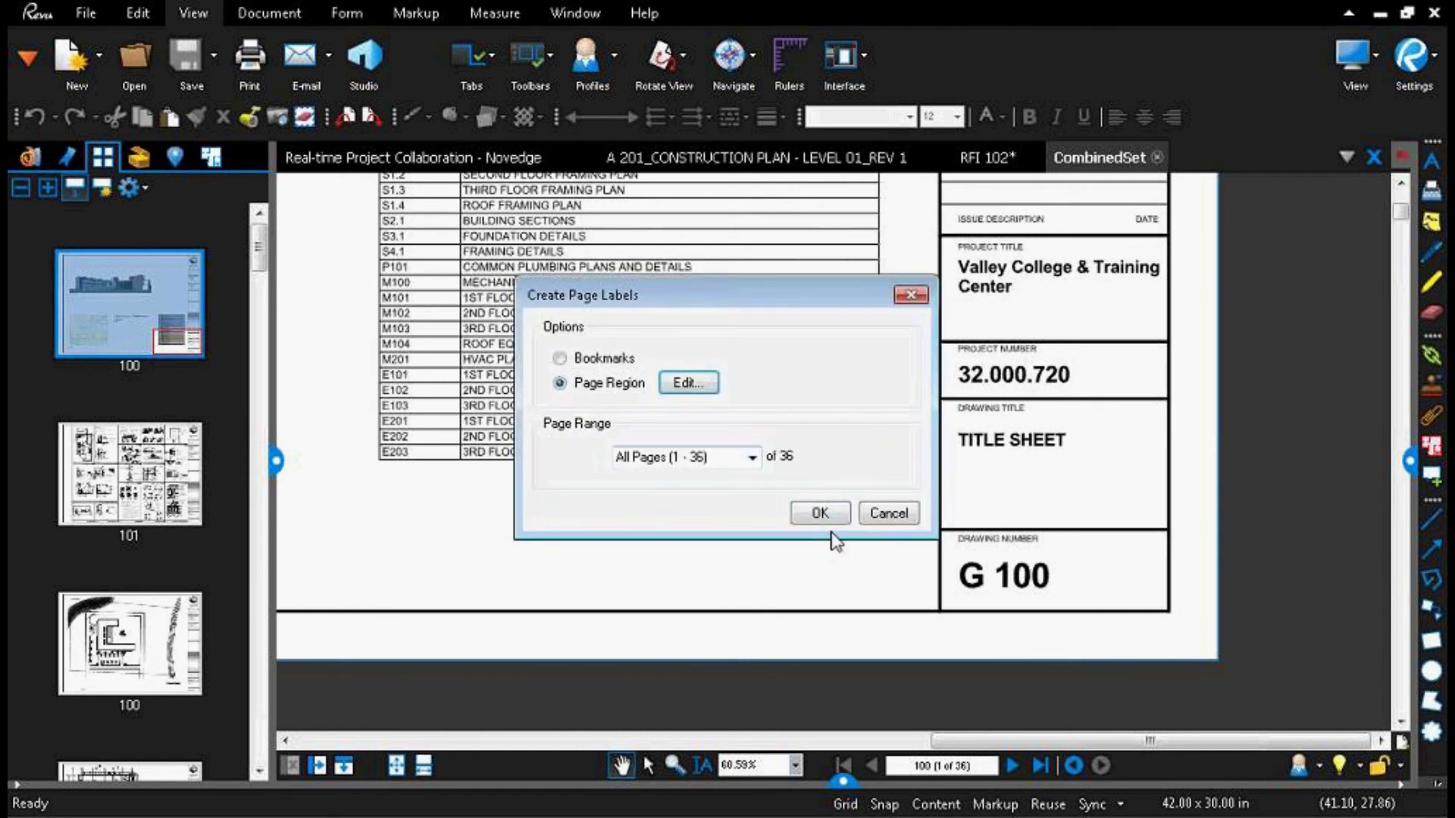
click(820, 513)
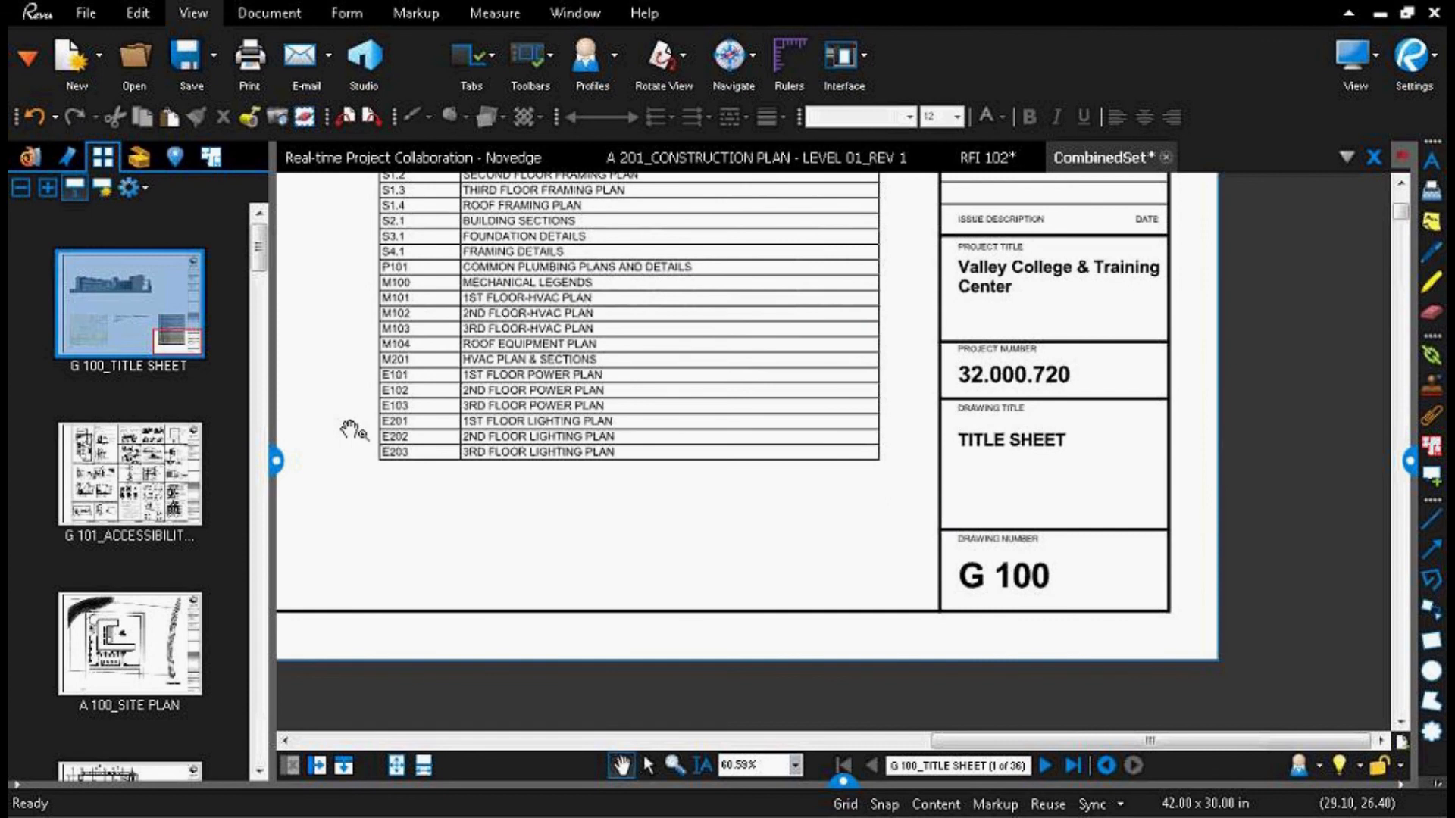
Step: Review the new page labels in the thumbnails and look over the E101 1ST FLOOR POWER PLAN sheet
scroll(160, 561, down, 5)
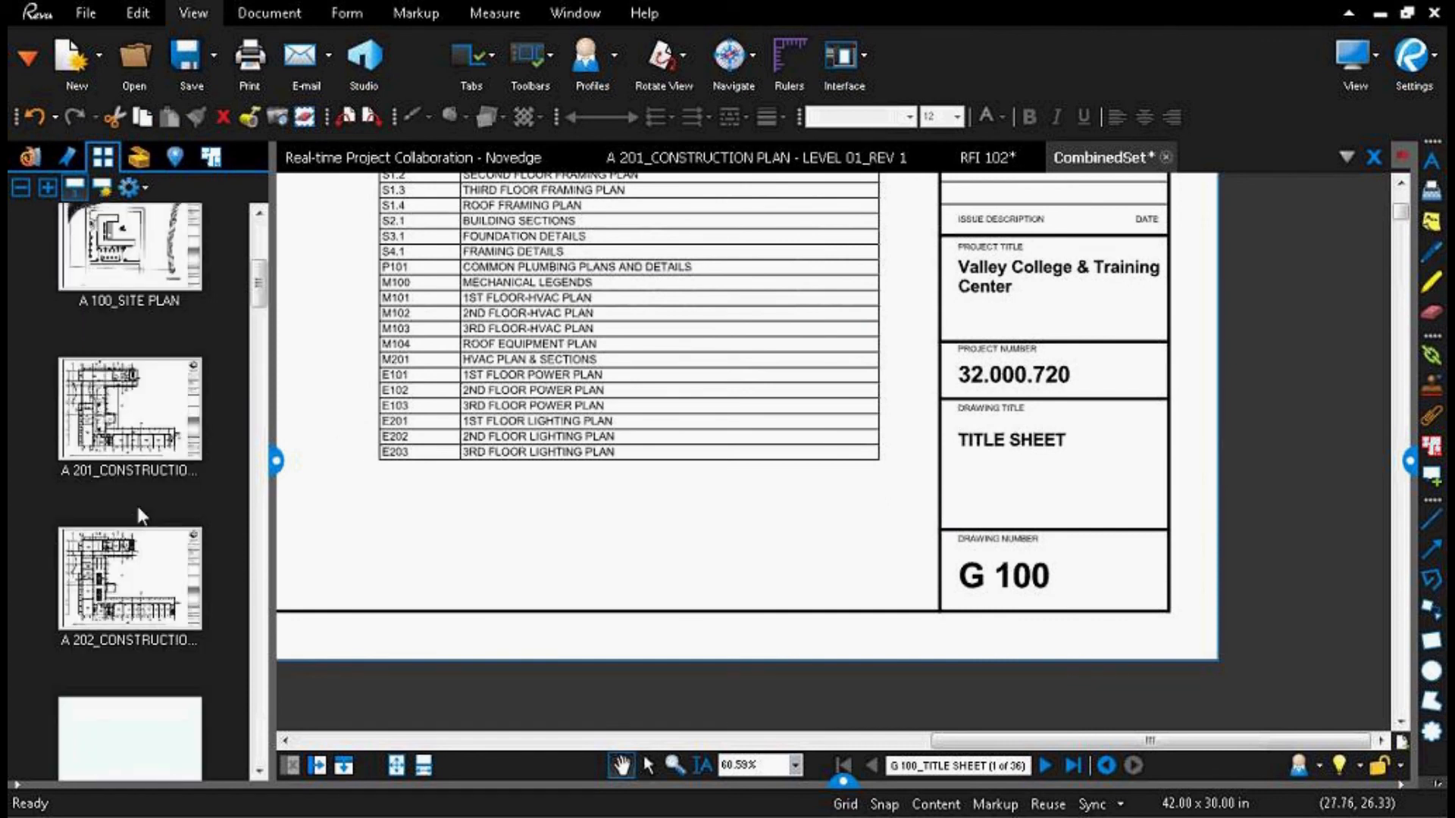
scroll(129, 469, down, 15)
scroll(128, 453, down, 12)
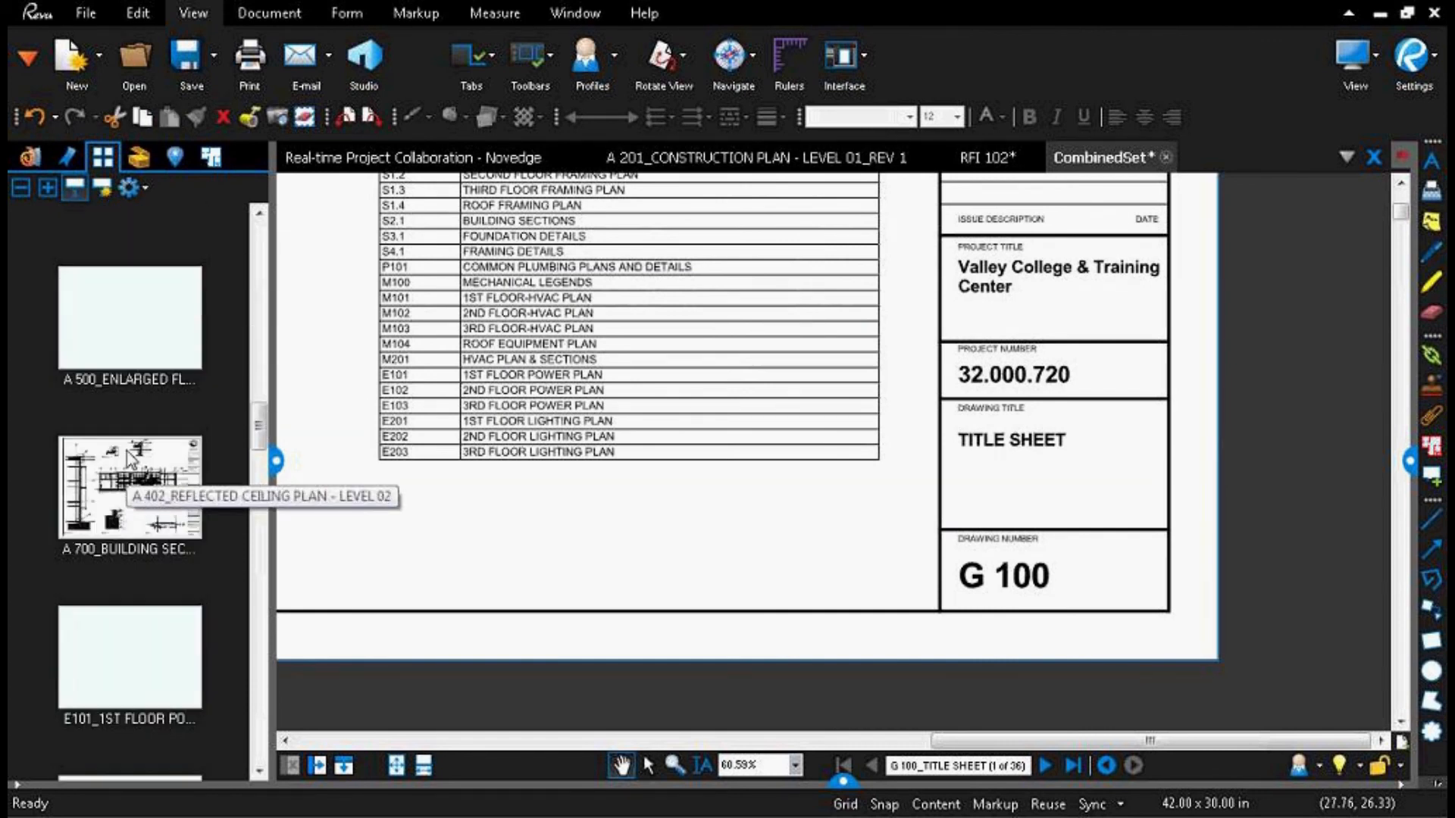
click(113, 280)
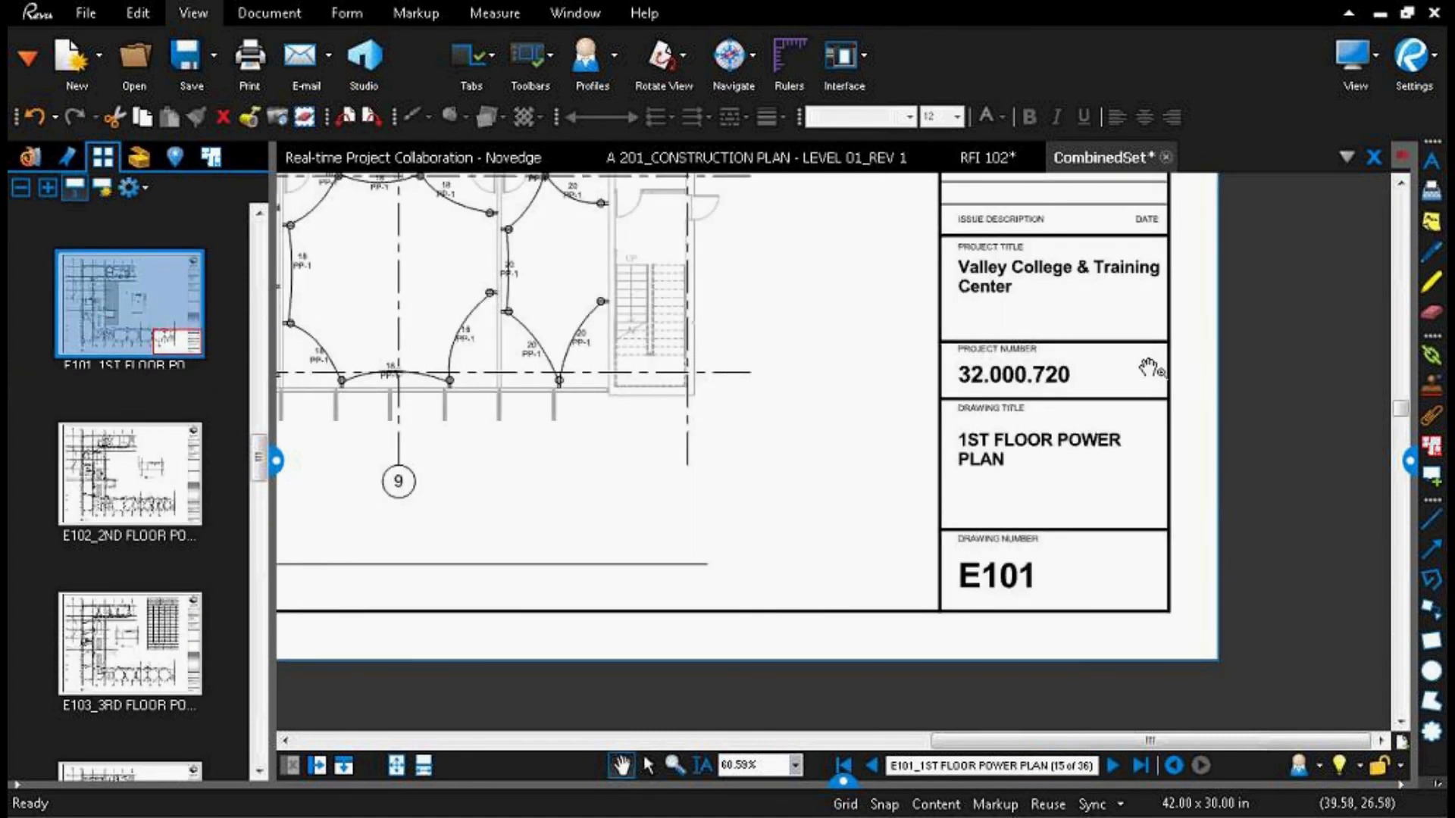
drag(498, 311, 781, 648)
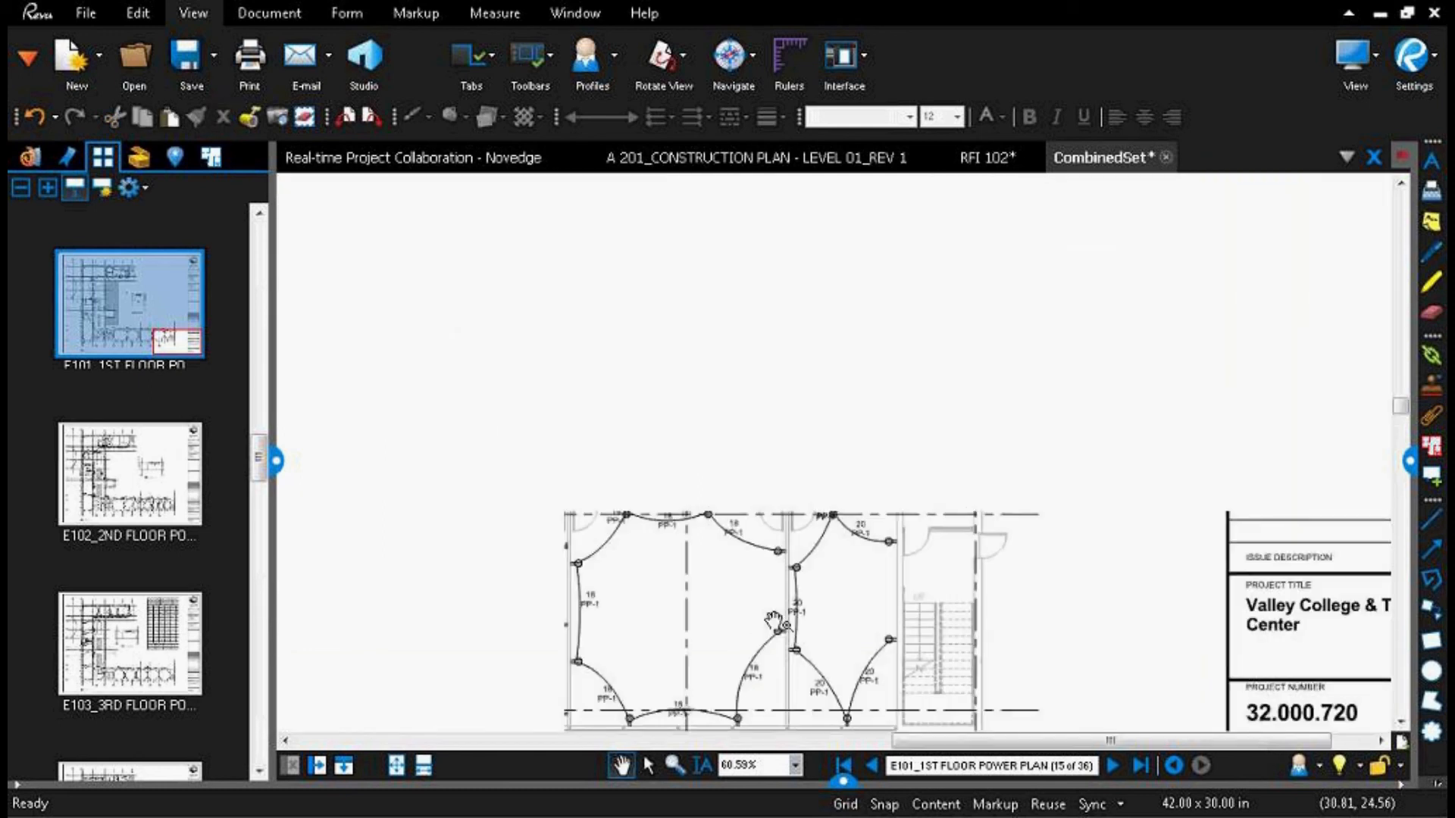
scroll(719, 553, down, 3)
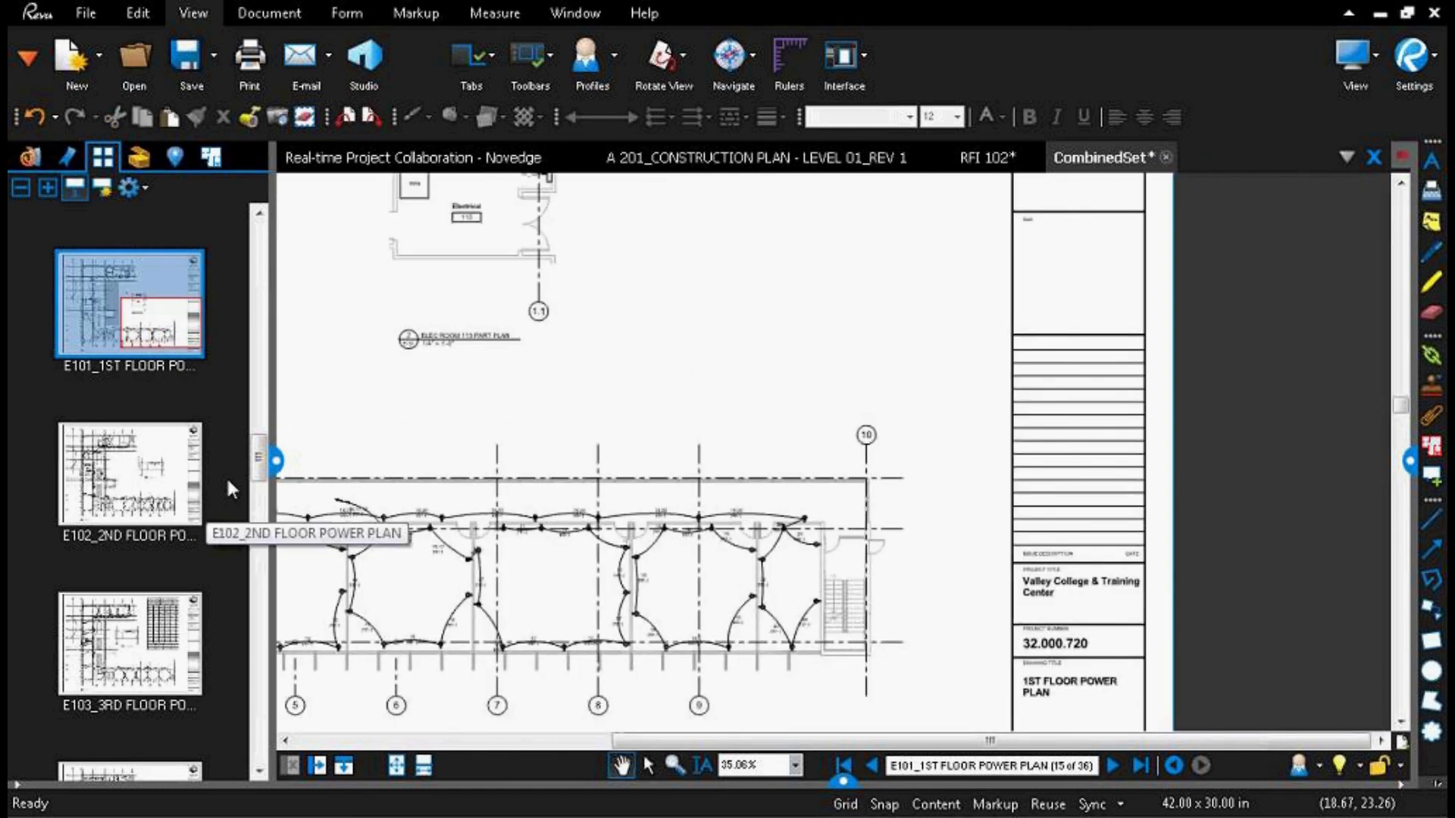
Step: Go back to the G 100 title sheet and fit the whole page in view
scroll(225, 476, up, 5)
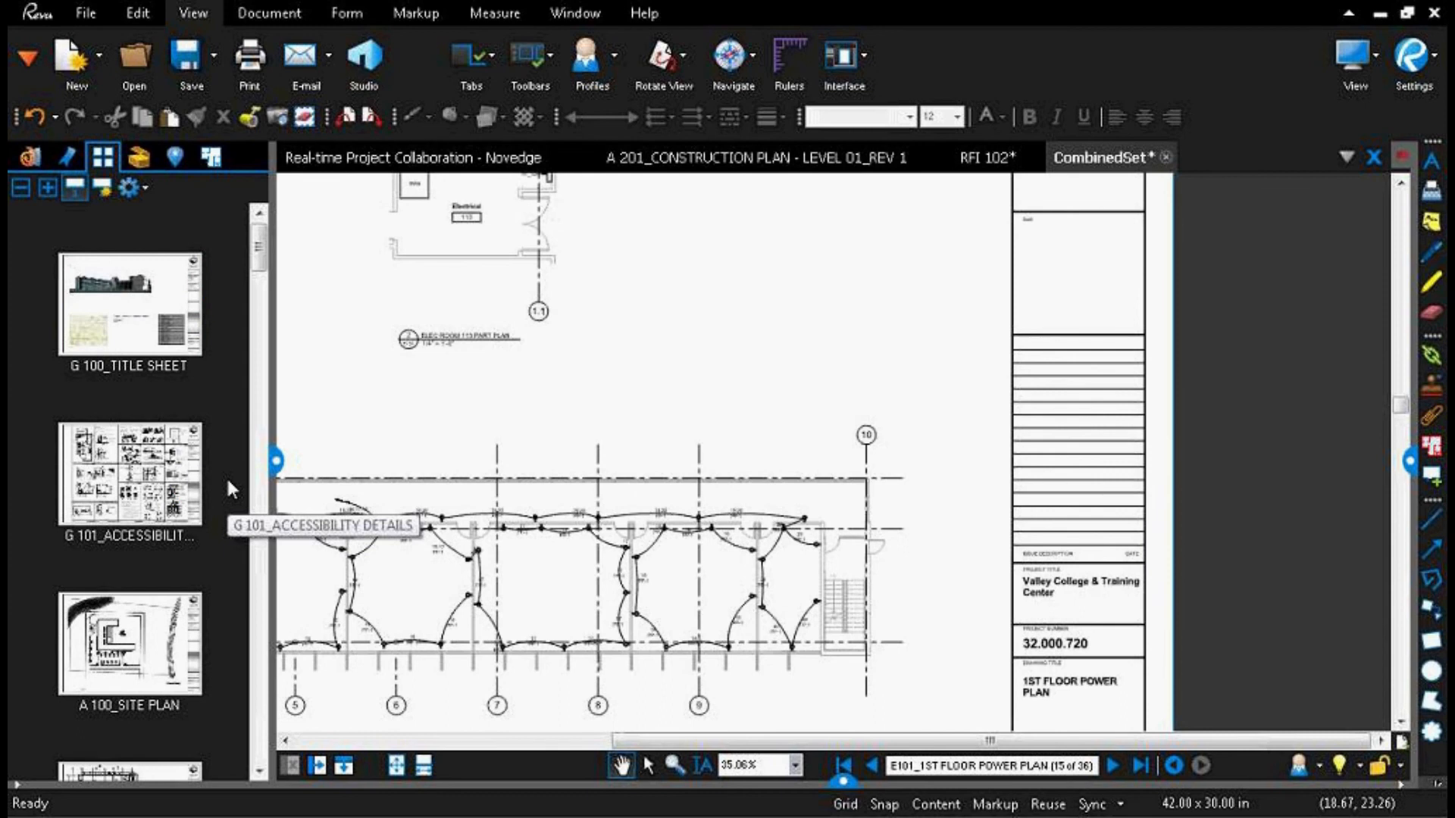
click(115, 262)
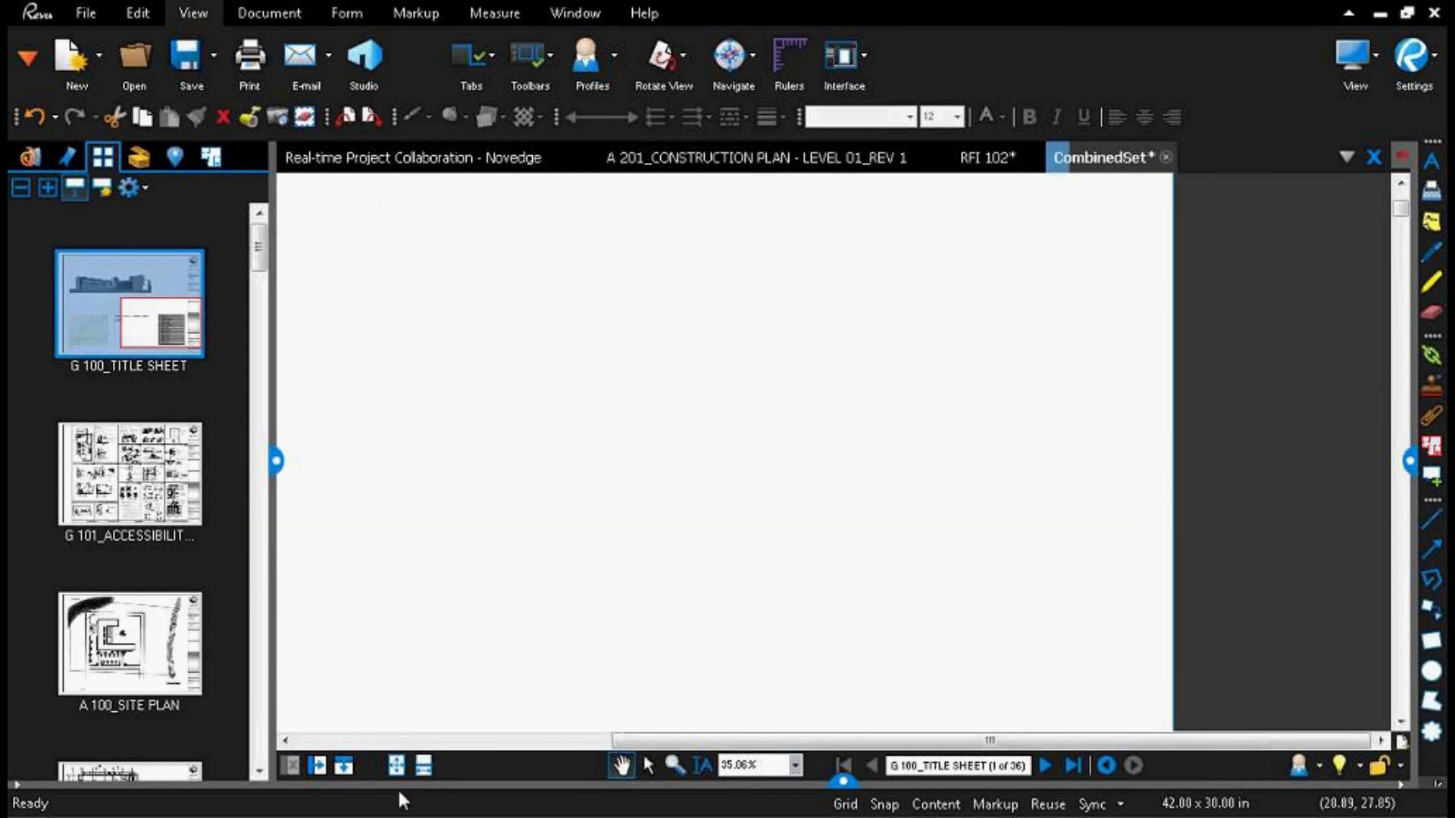
click(396, 767)
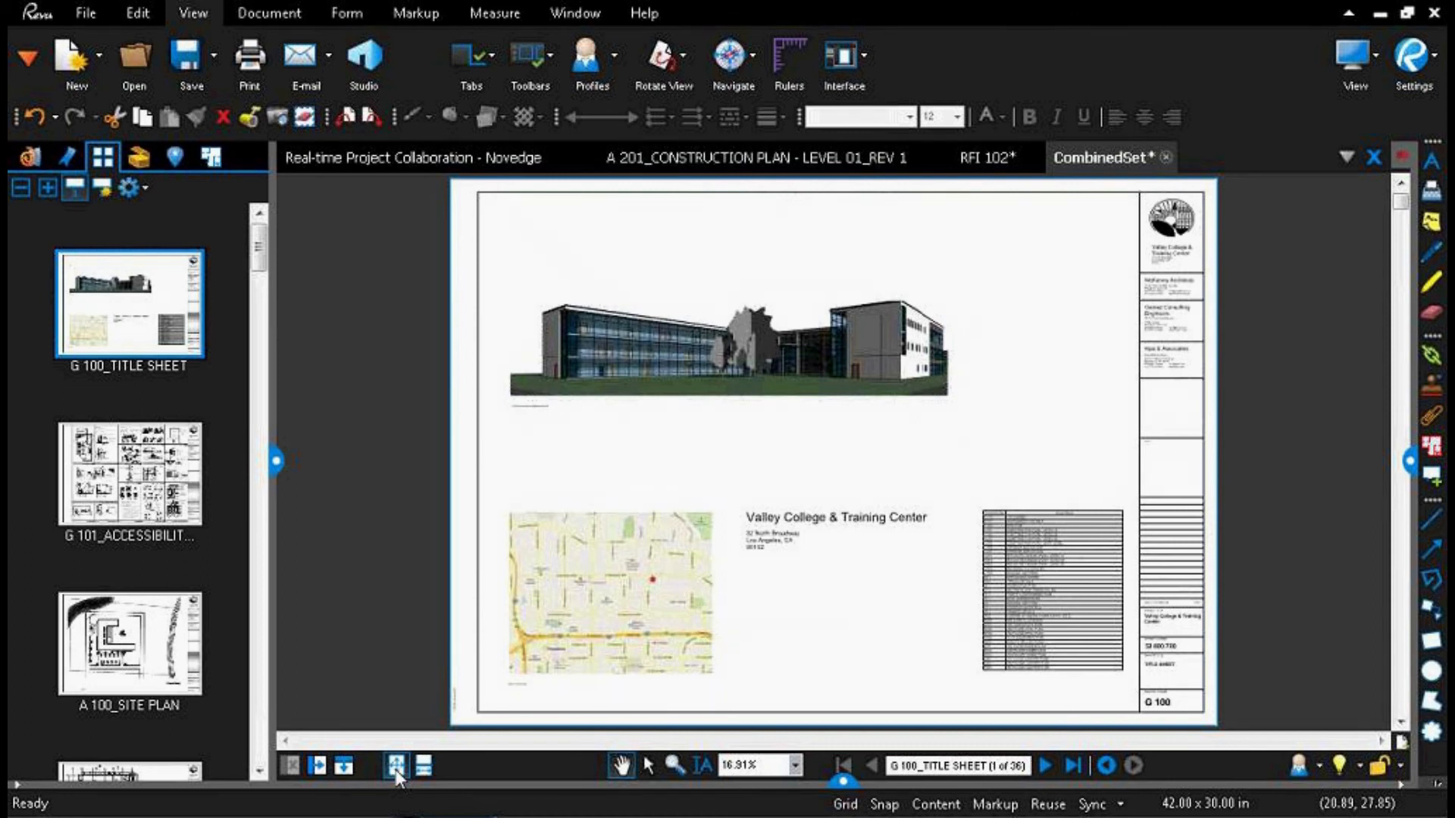
Step: Examine the A 300 reference marker on the A 201 construction plan and return to the full view of the title sheet
click(128, 769)
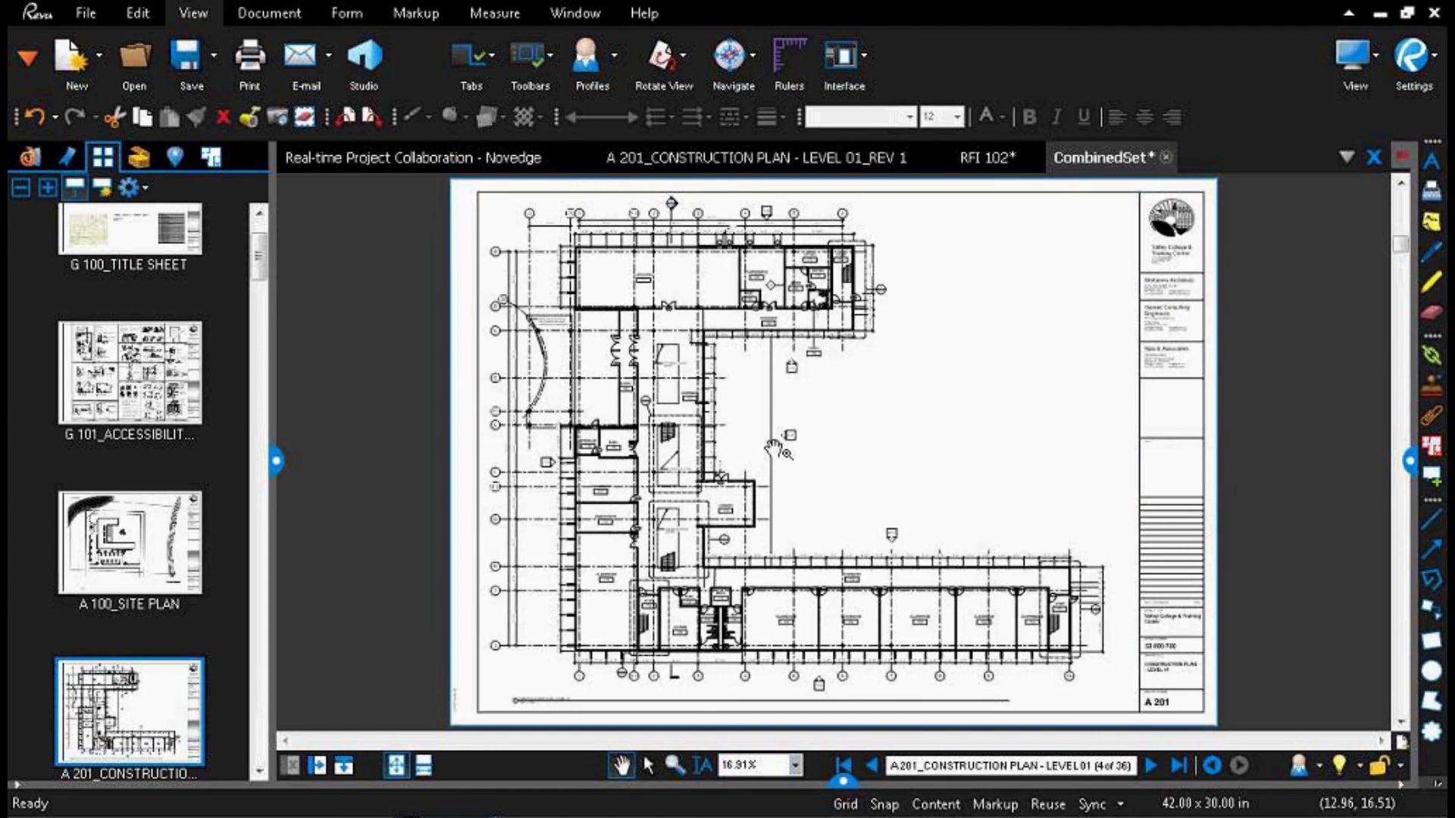
scroll(773, 448, up, 5)
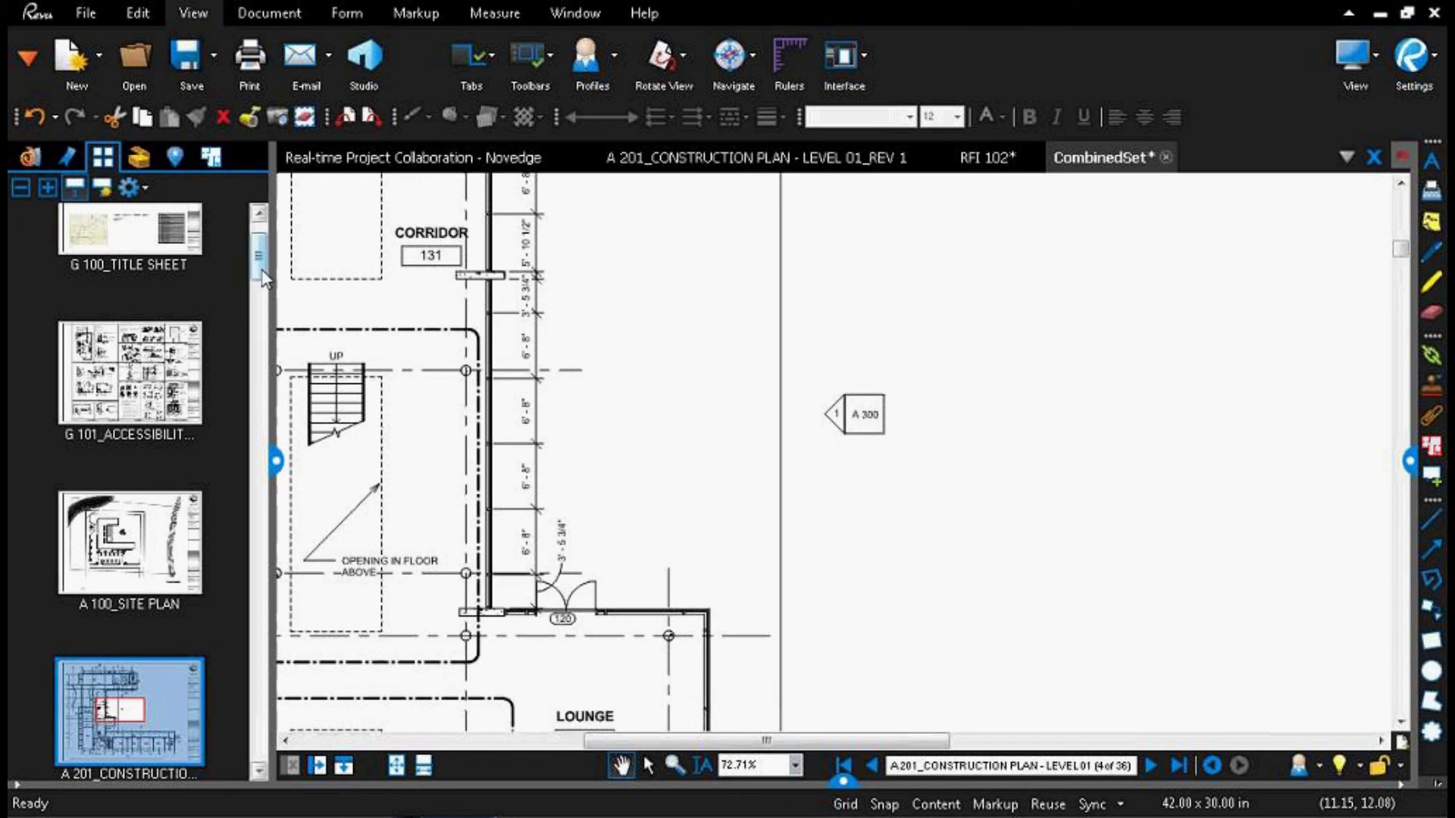
scroll(261, 277, up, 2)
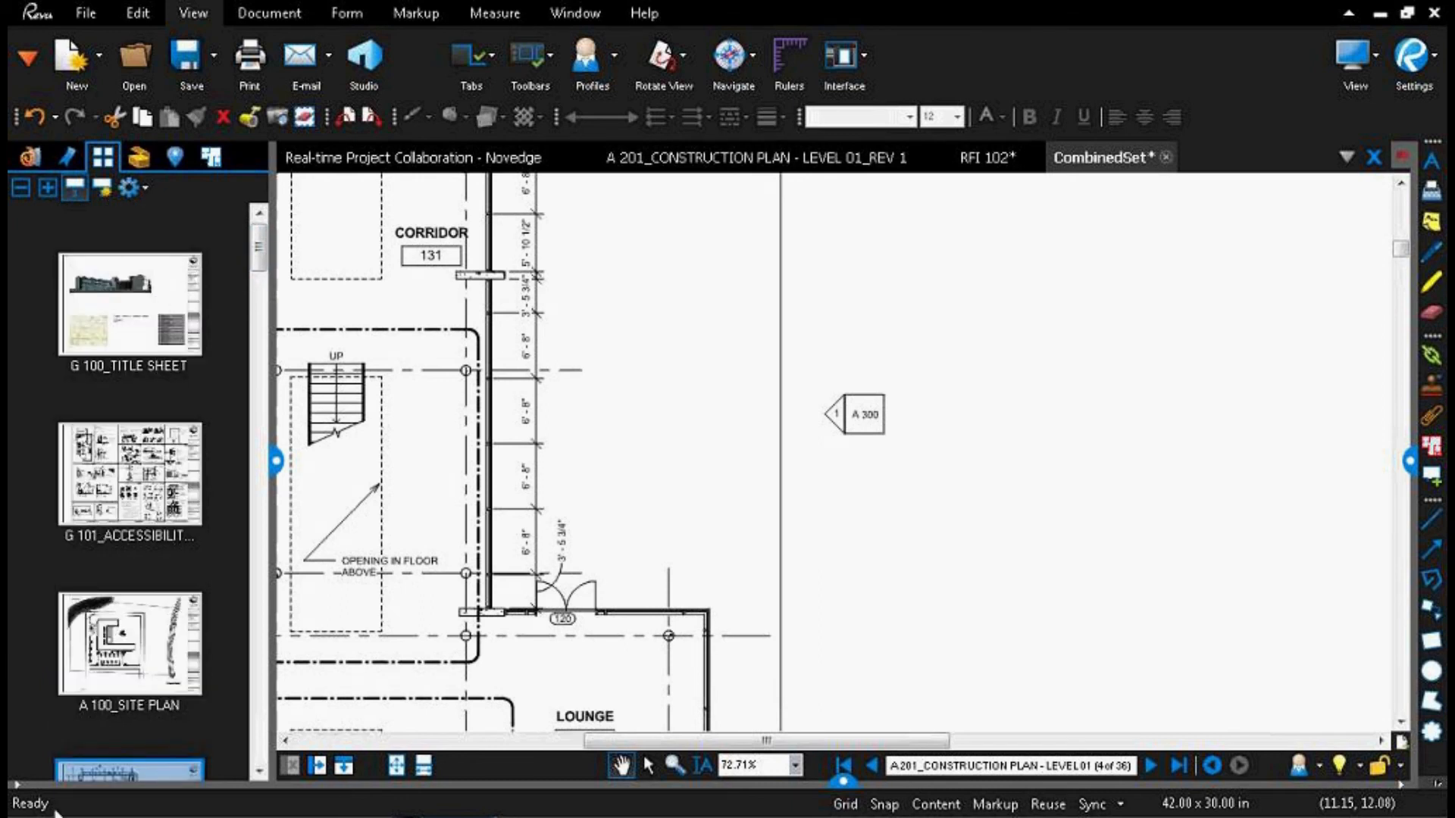
click(121, 287)
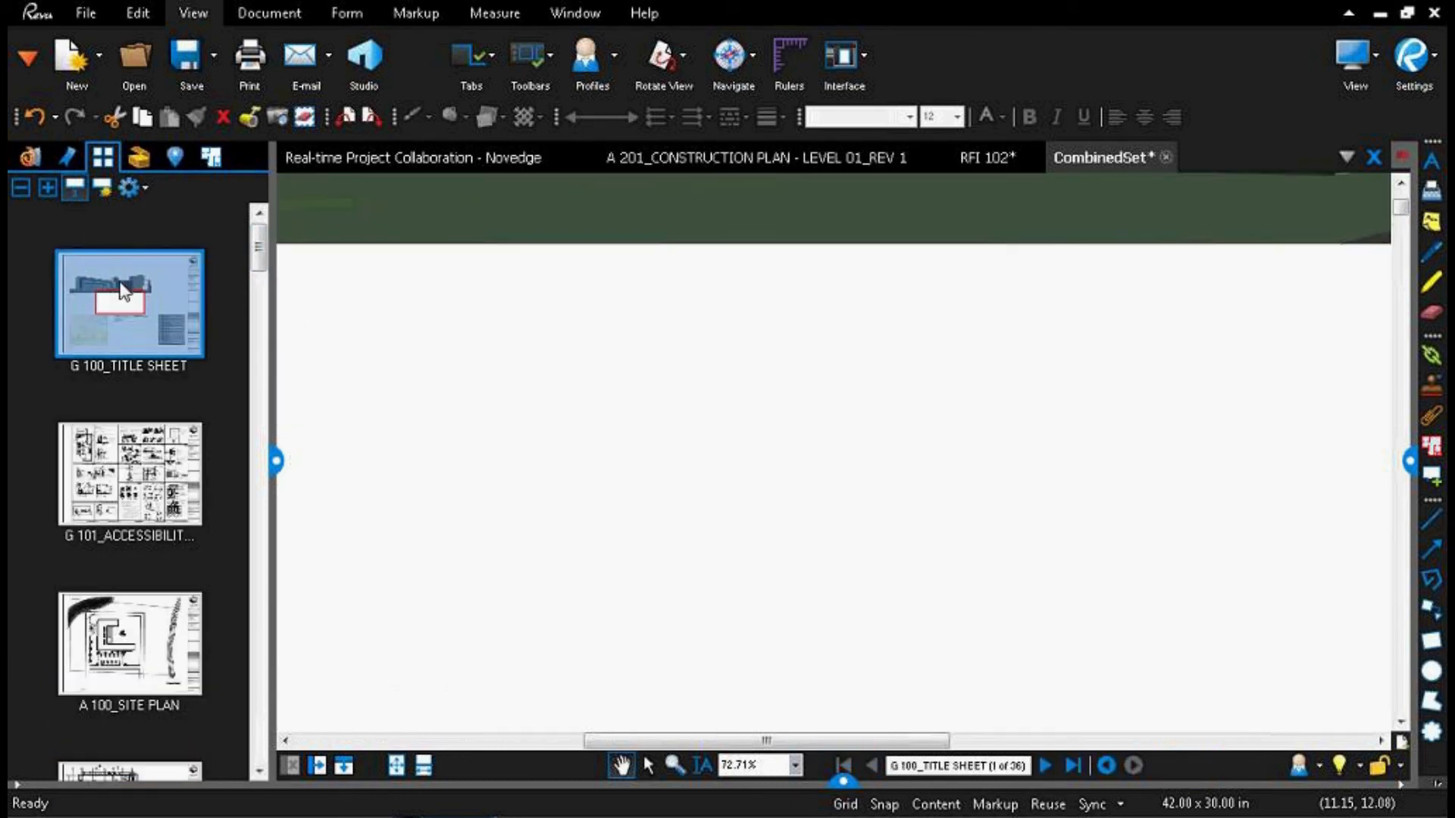
click(396, 765)
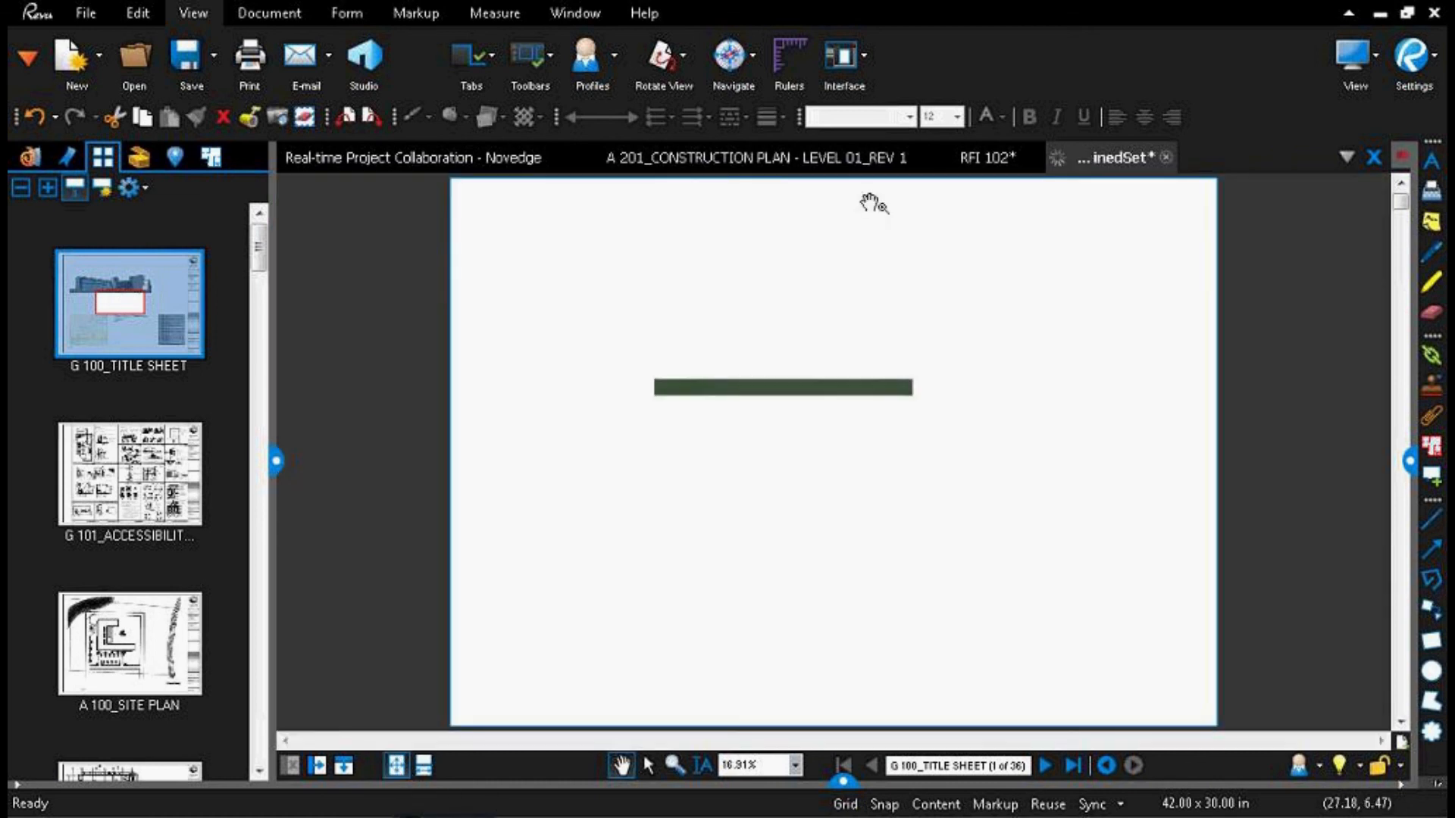
Step: Start a new Batch Link from the open files, keeping only CombinedSet.pdf selected, and proceed to the search terms
click(86, 9)
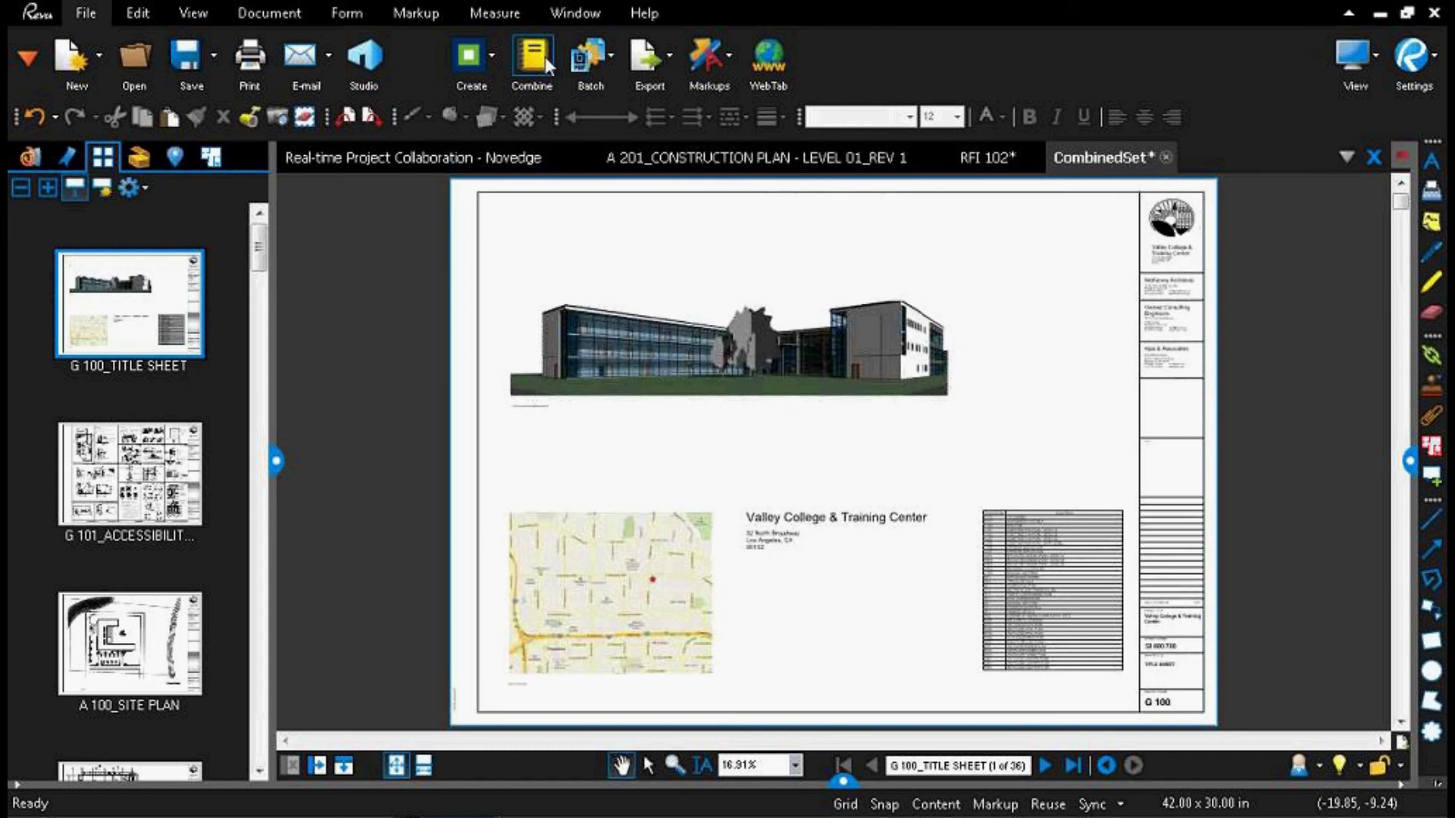
click(606, 59)
click(629, 152)
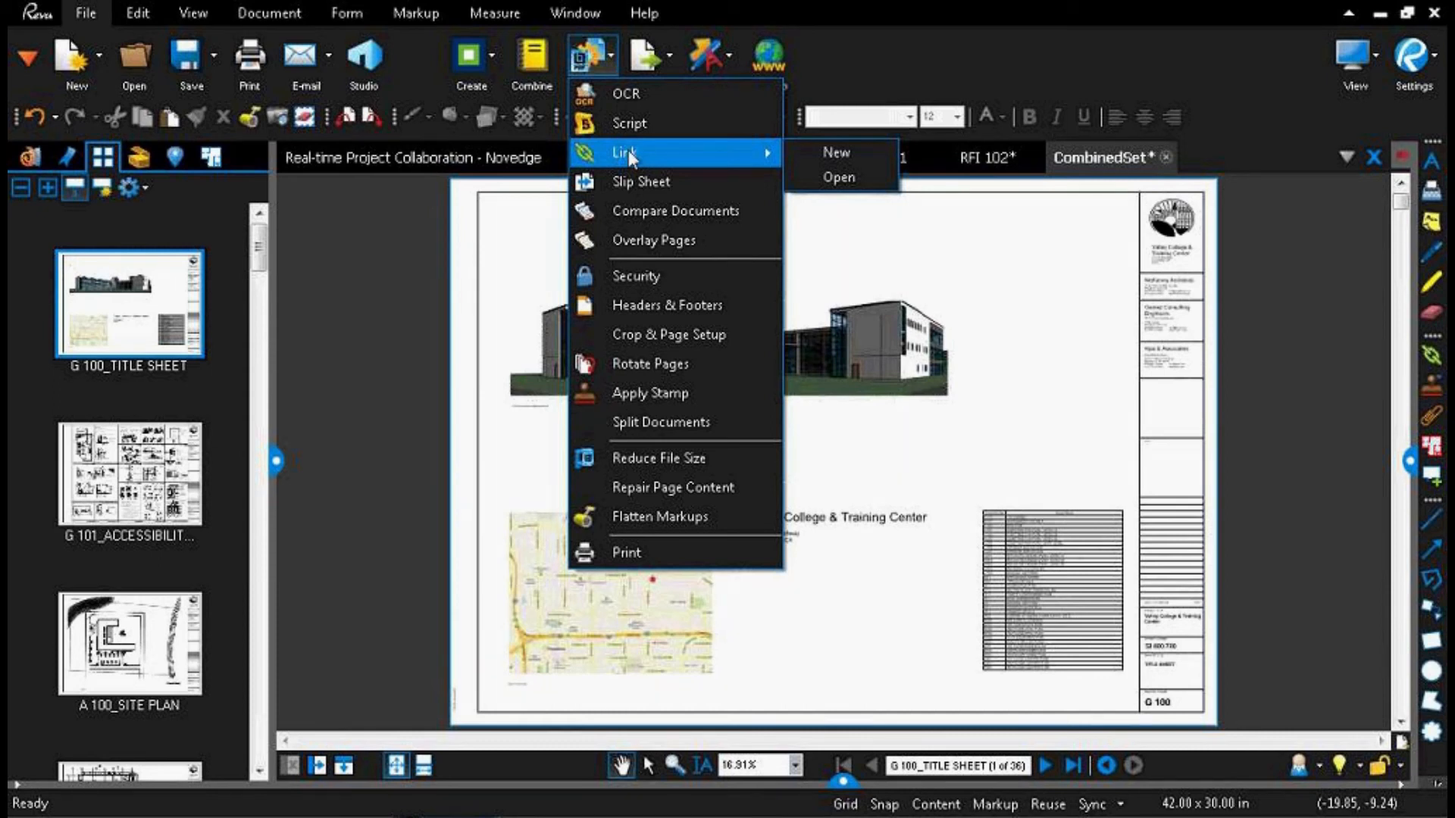
click(852, 151)
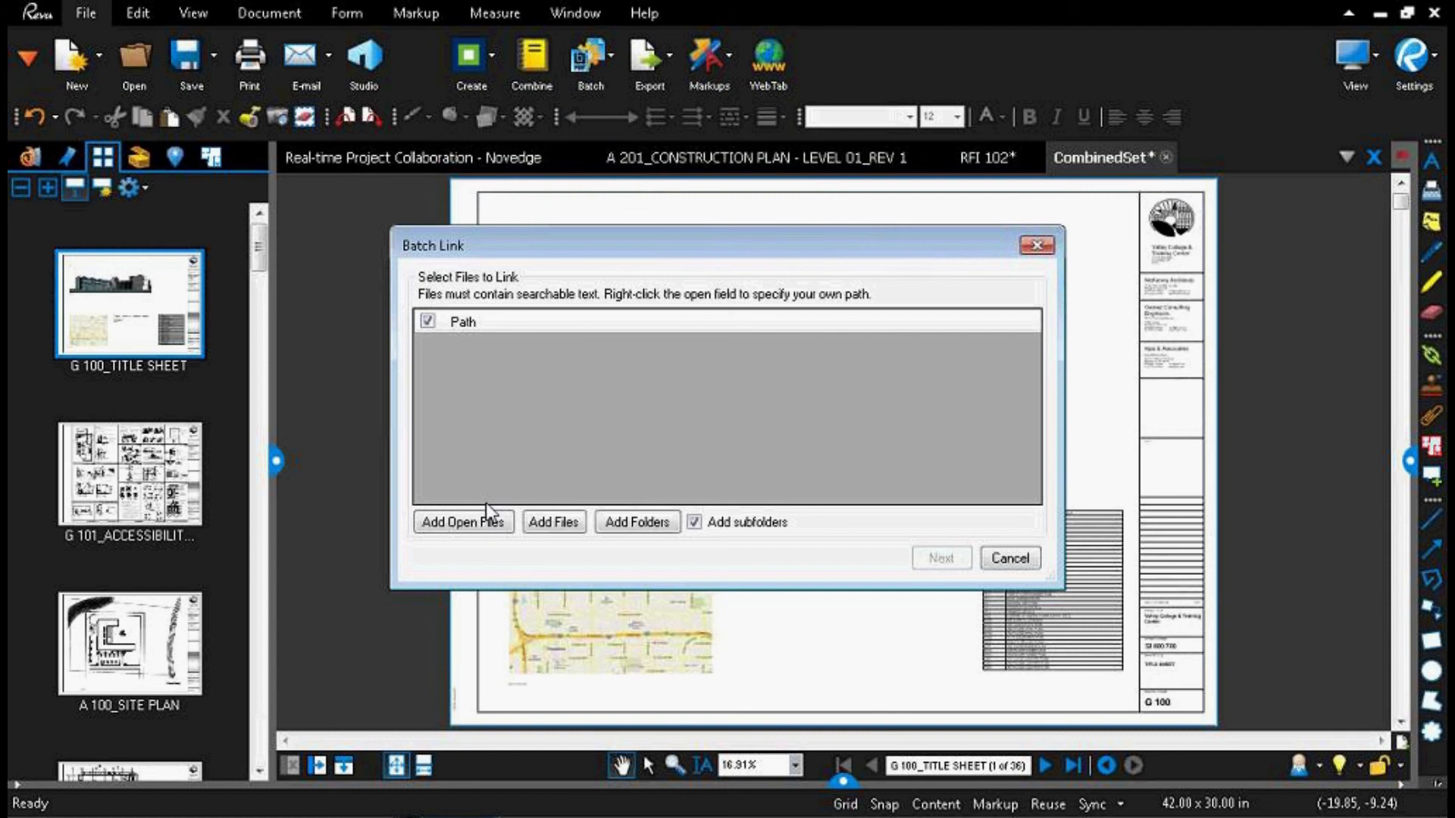
click(481, 522)
click(428, 348)
click(428, 375)
click(429, 403)
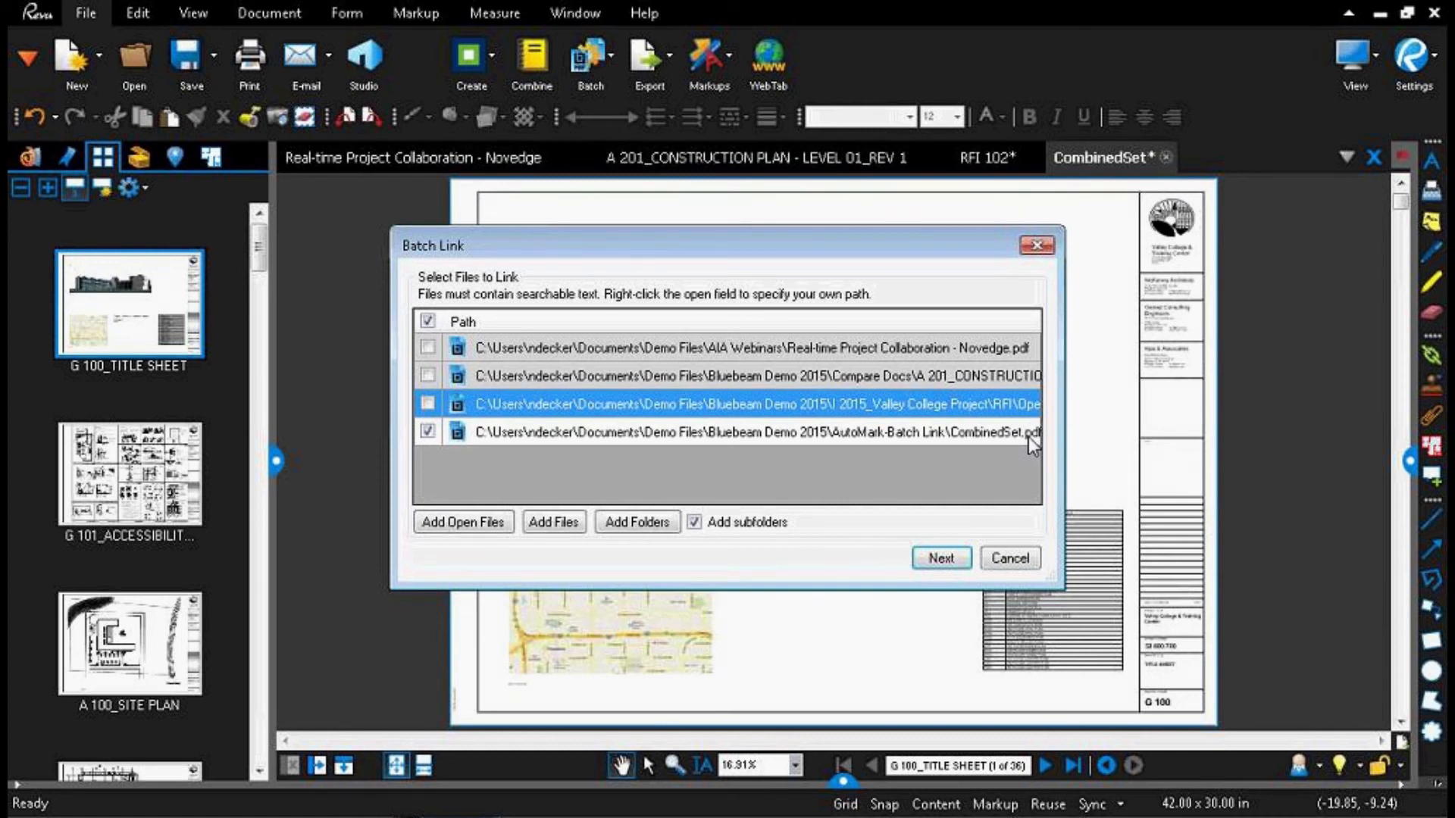
click(940, 560)
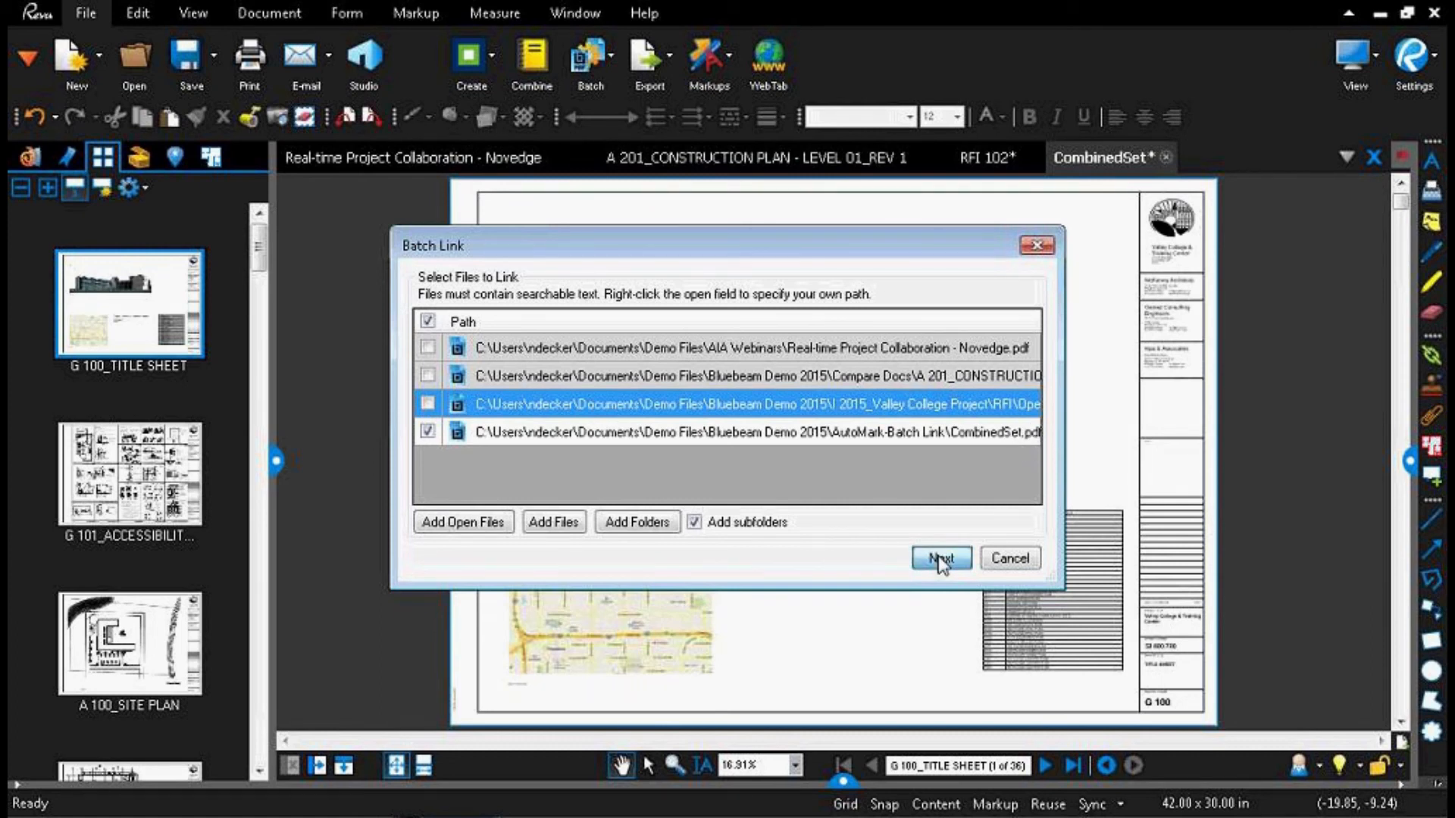
Step: Generate the link search terms from a page region around the title sheet's drawing number and open the G 100 term for editing
click(448, 264)
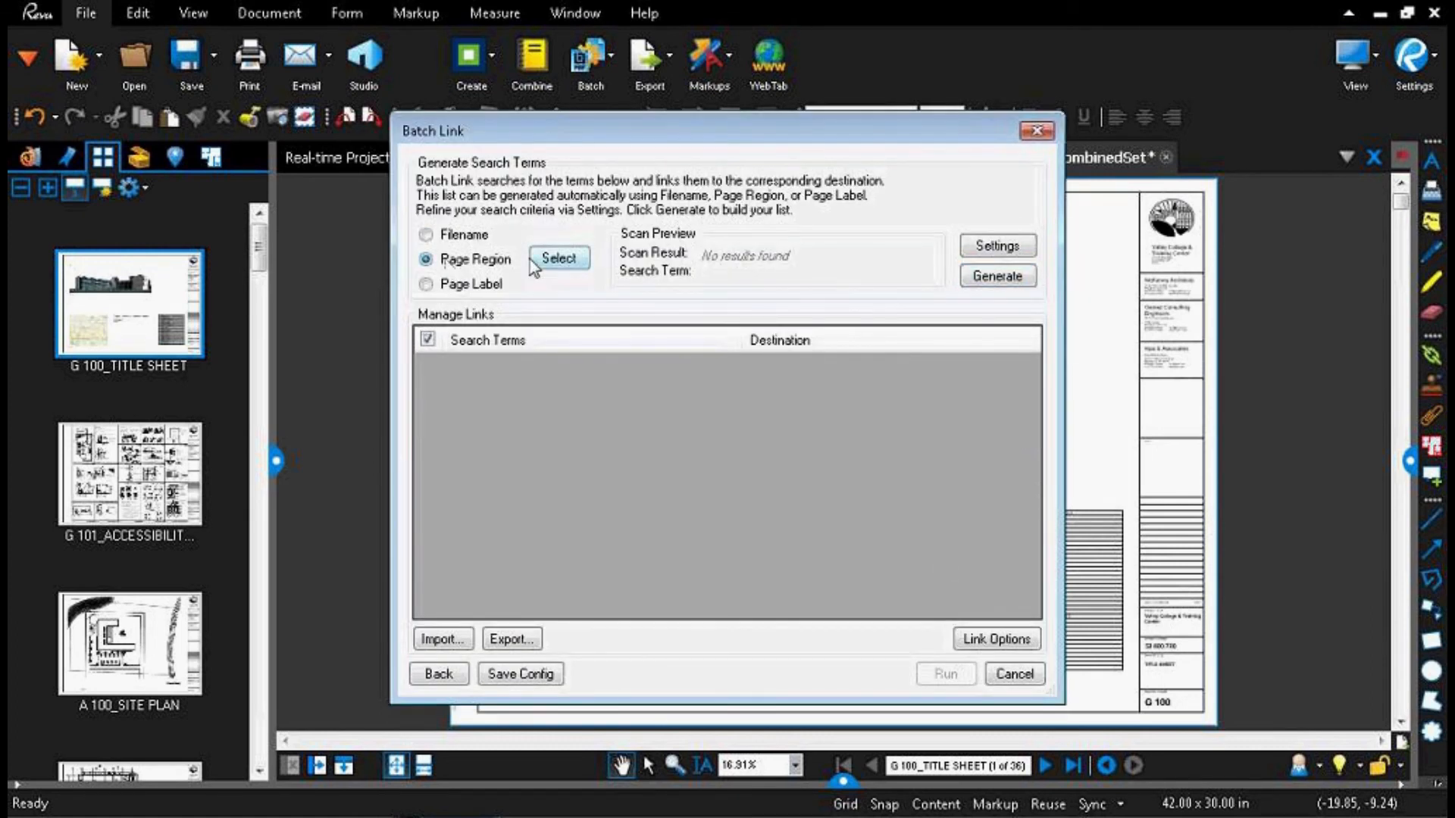
click(551, 262)
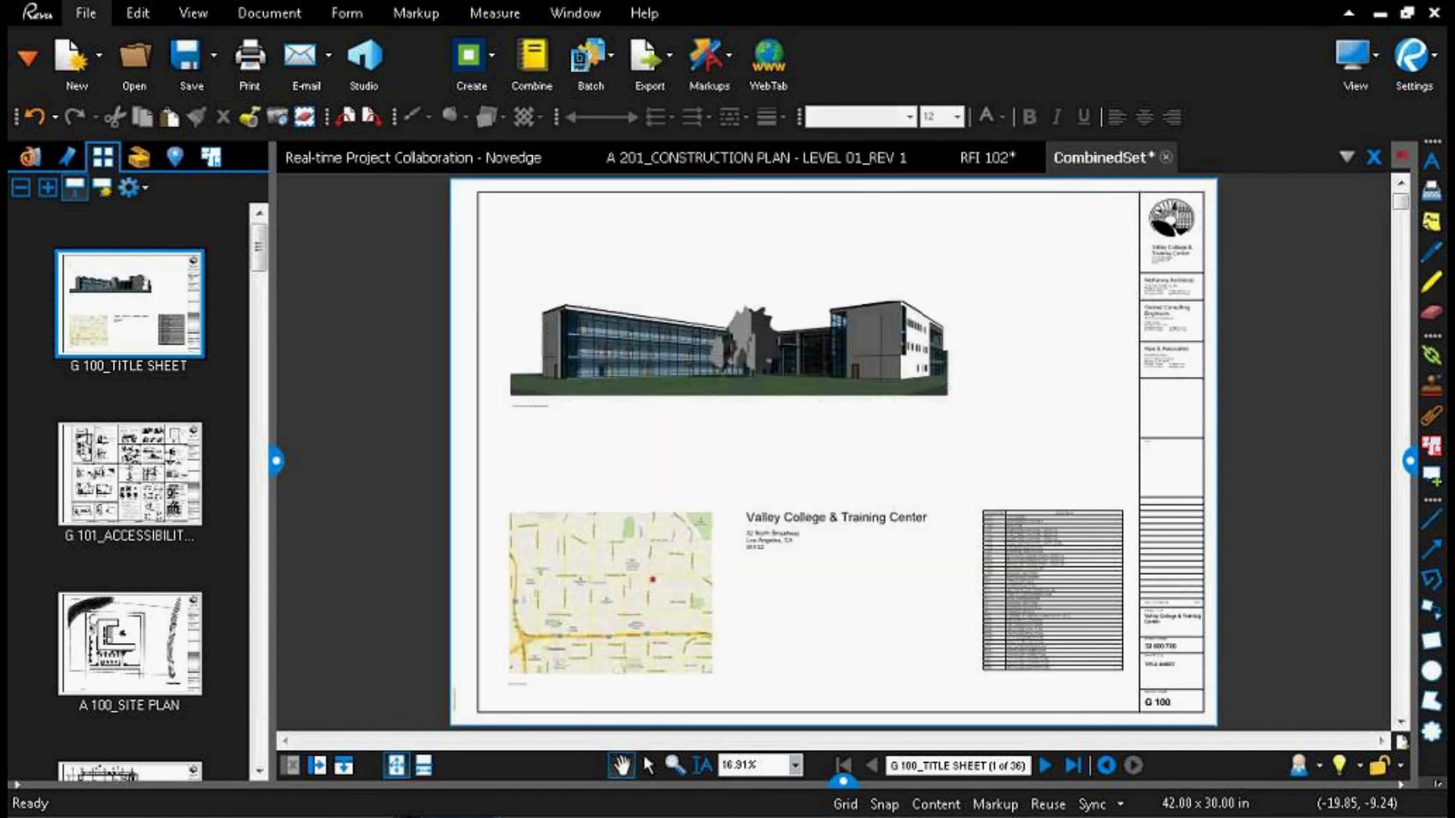
scroll(1131, 568, up, 5)
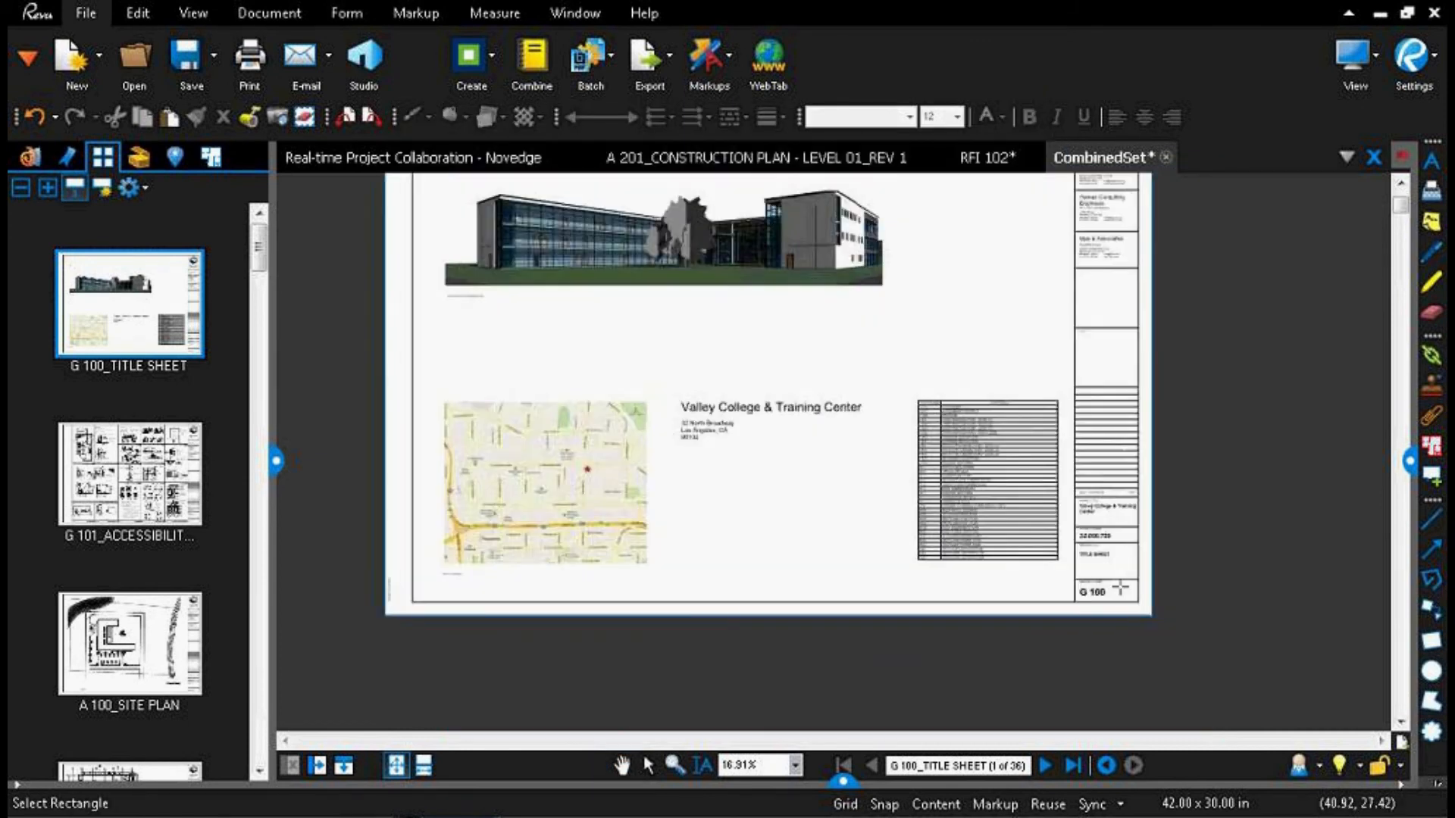
drag(992, 580, 1182, 639)
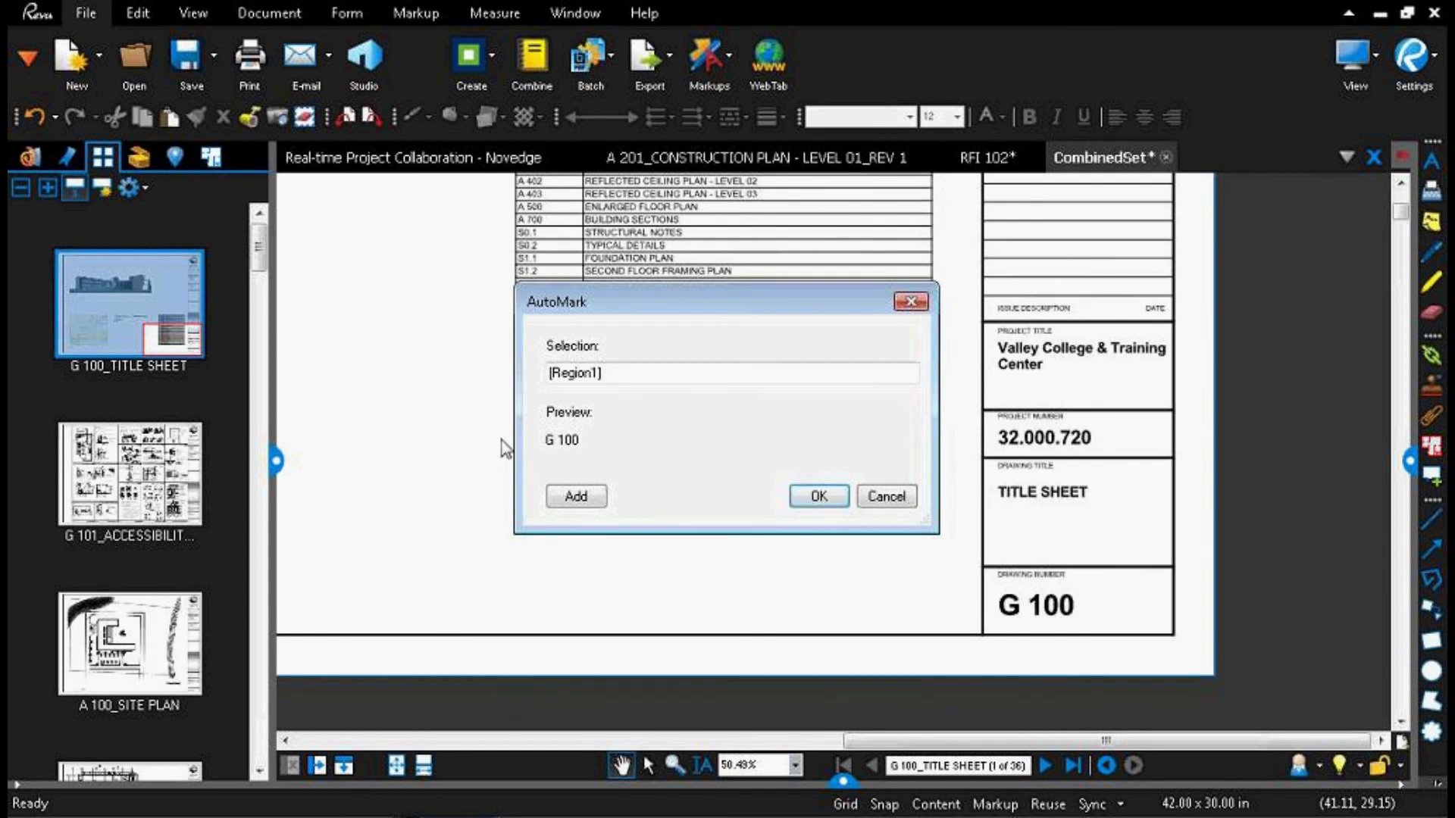
click(819, 497)
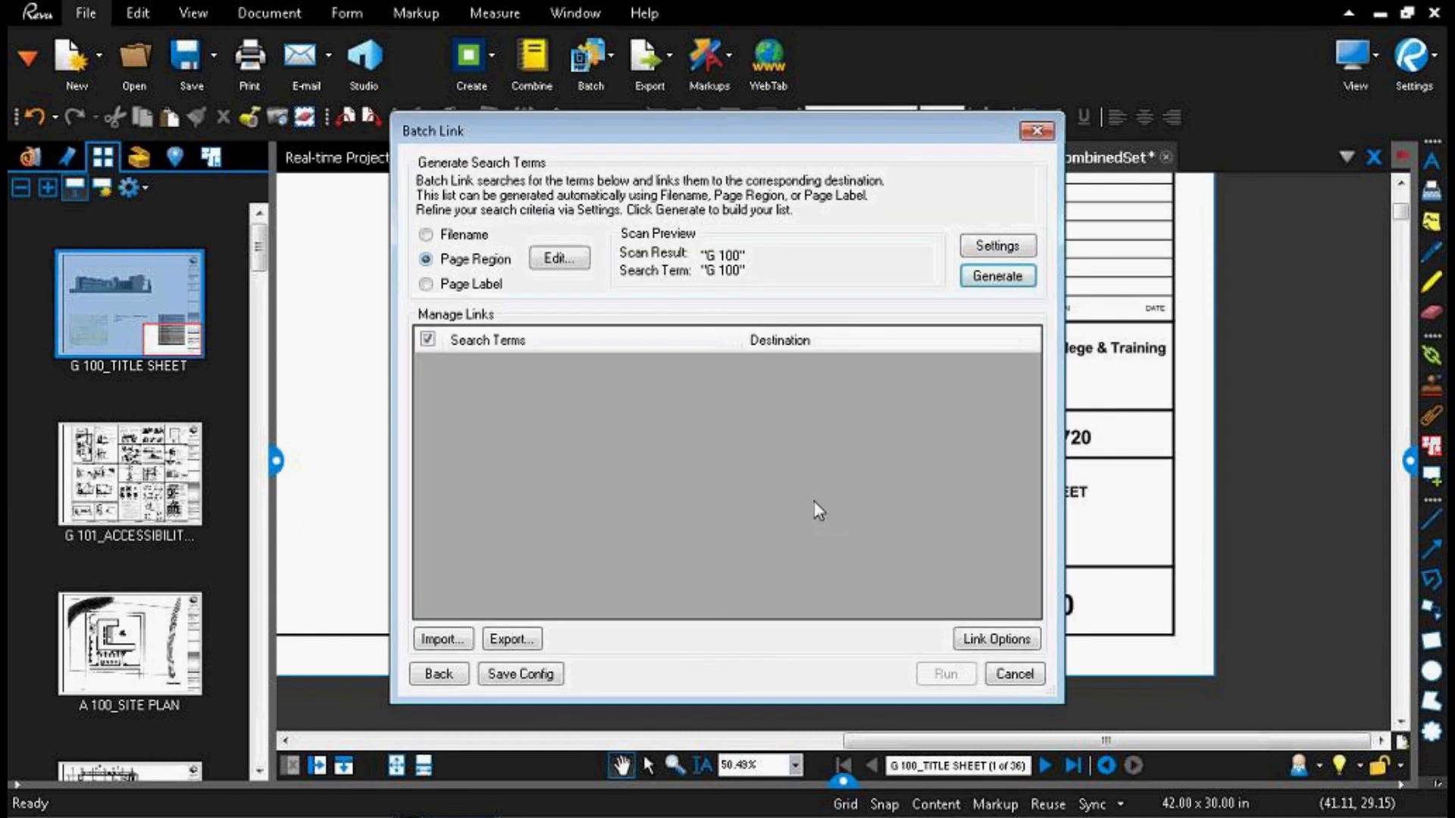
click(1006, 284)
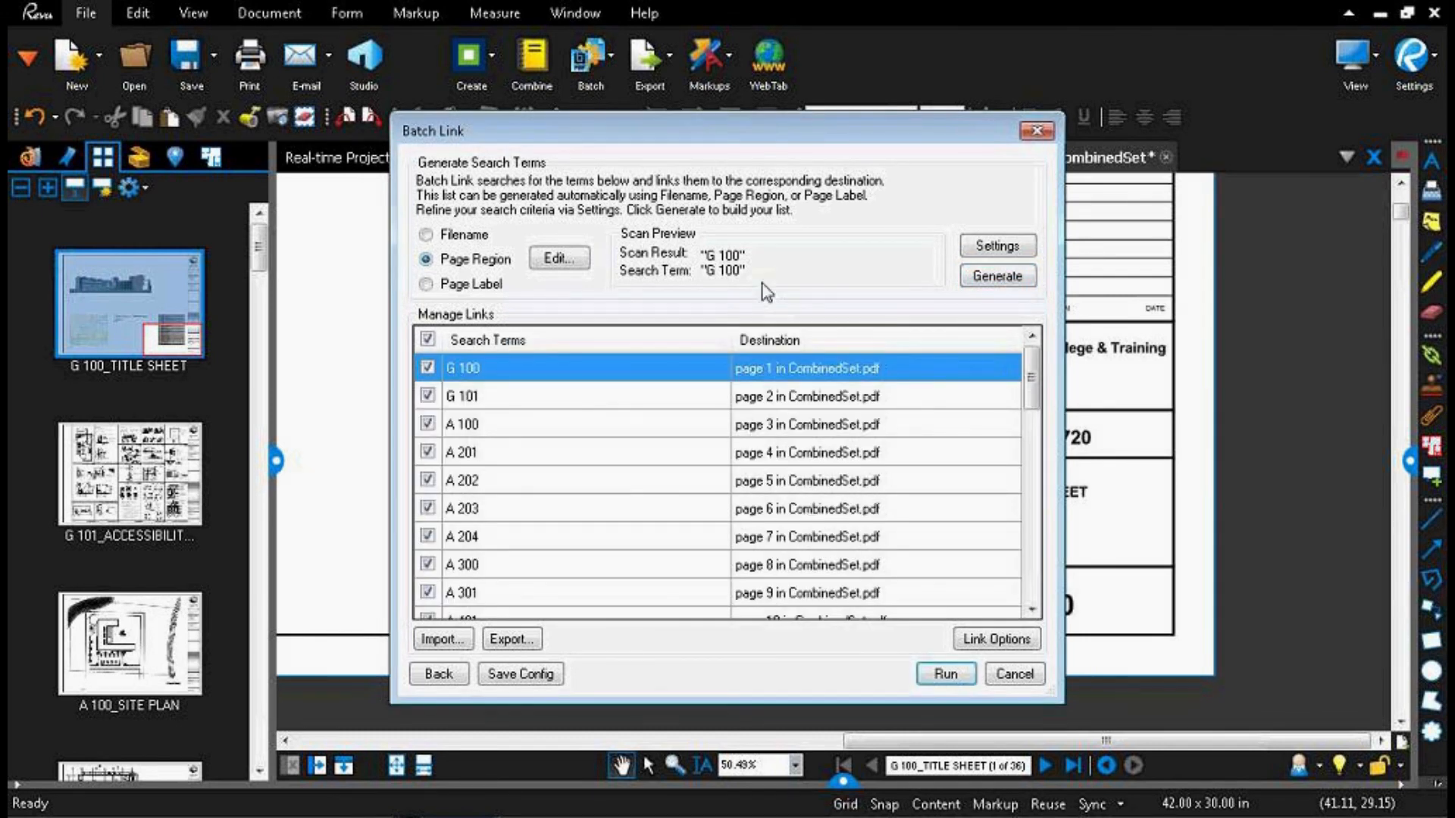
click(499, 366)
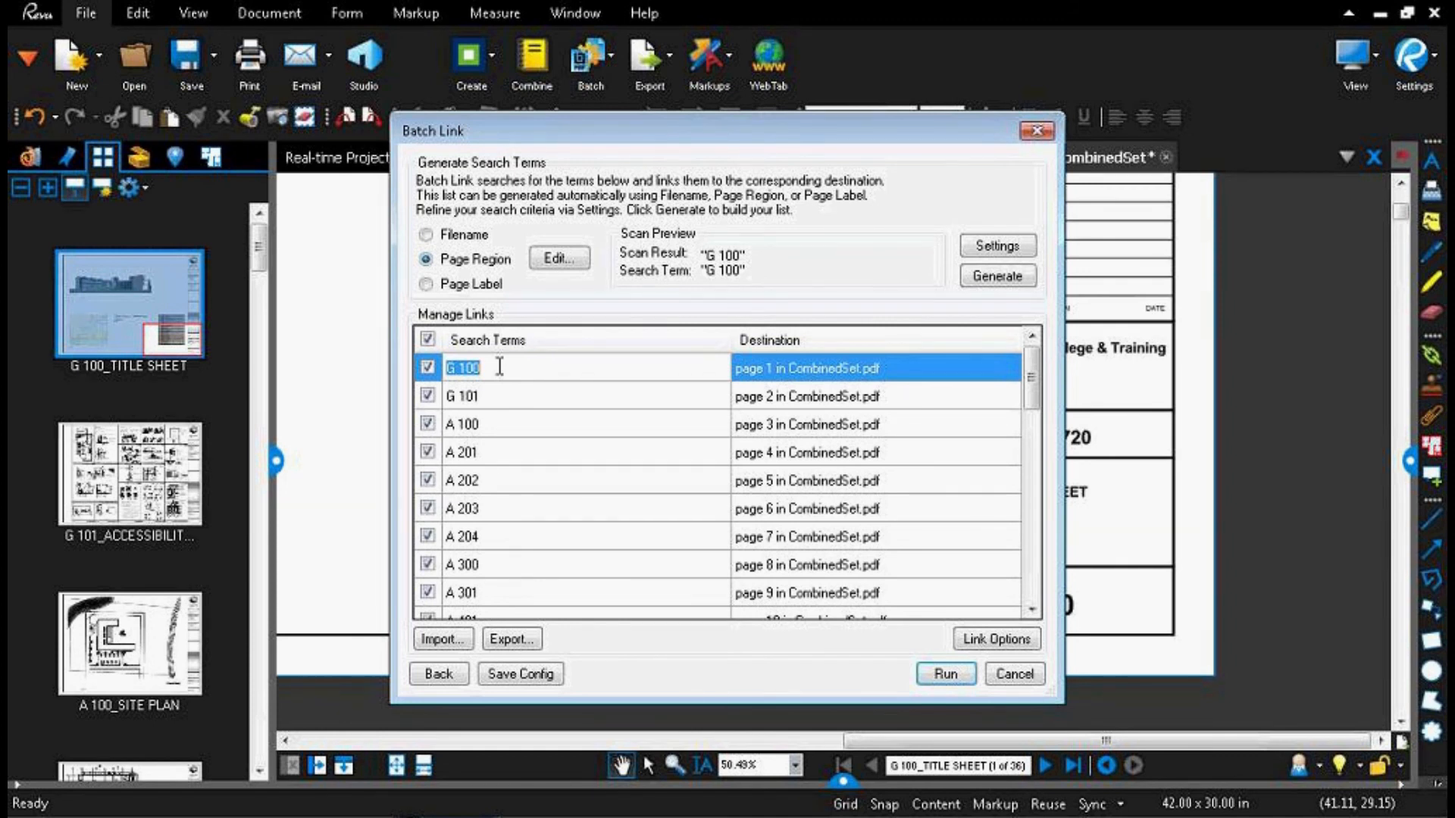
Step: Replace the G 100 search term for page 1 with the project number 32.000.720, checking it against the title block
text(32.00)
text(.720)
key(Left)
key(Left)
key(Left)
key(Left)
key(Left)
text(0)
drag(771, 136, 465, 69)
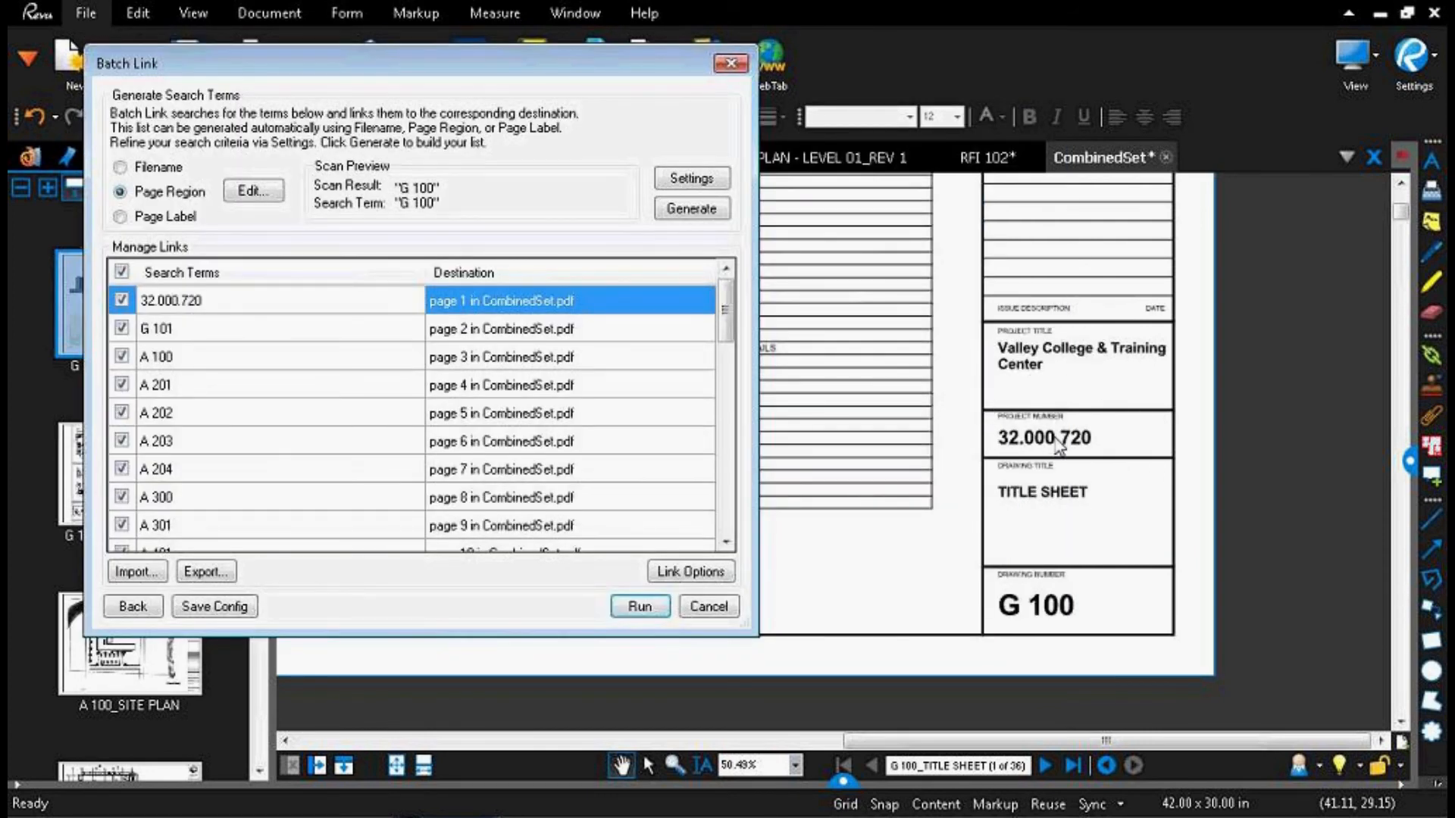
drag(220, 66, 438, 132)
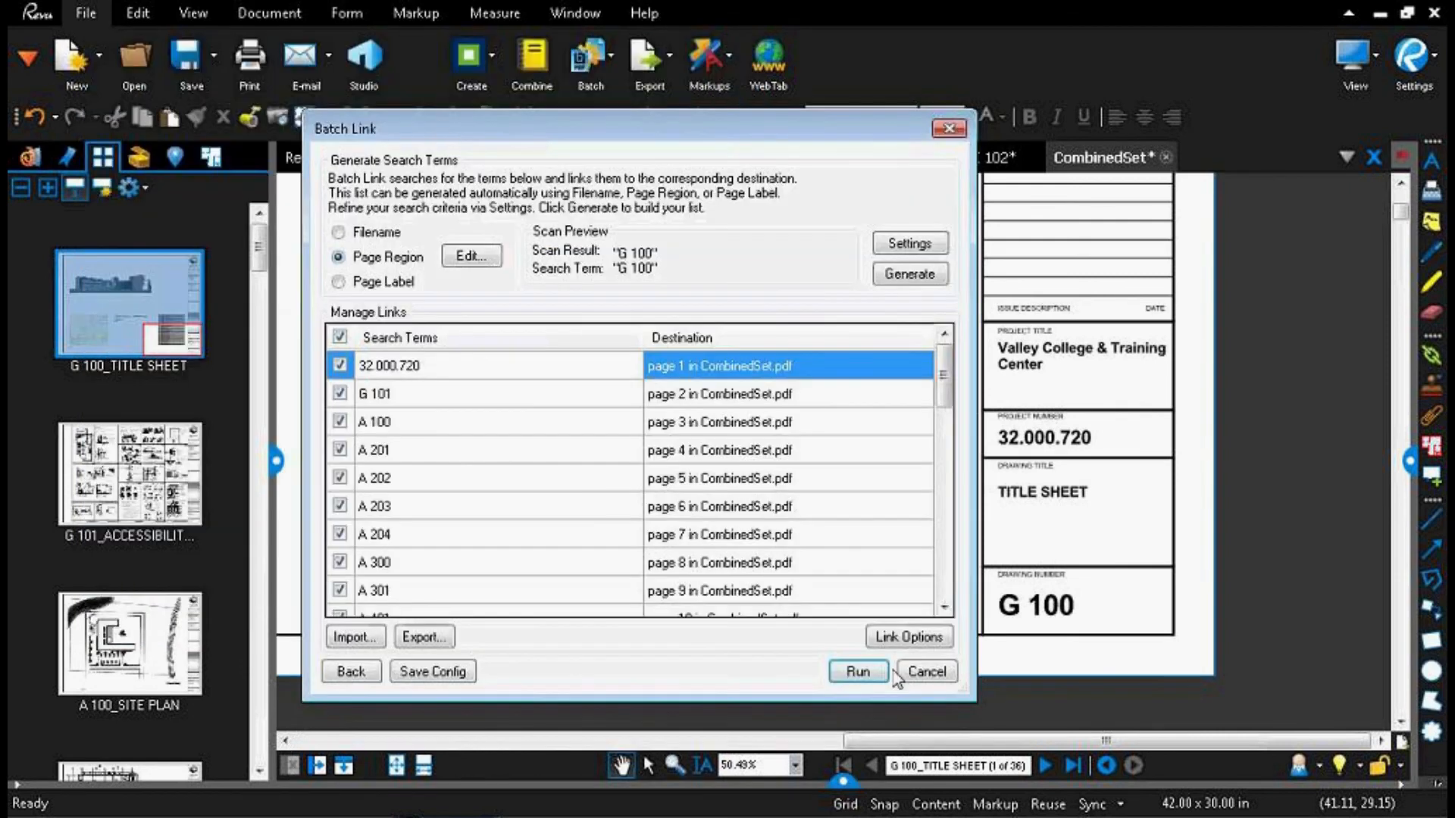
Step: Enable yellow link highlighting in the link options, run the Batch Link and close its summary
click(909, 636)
click(560, 429)
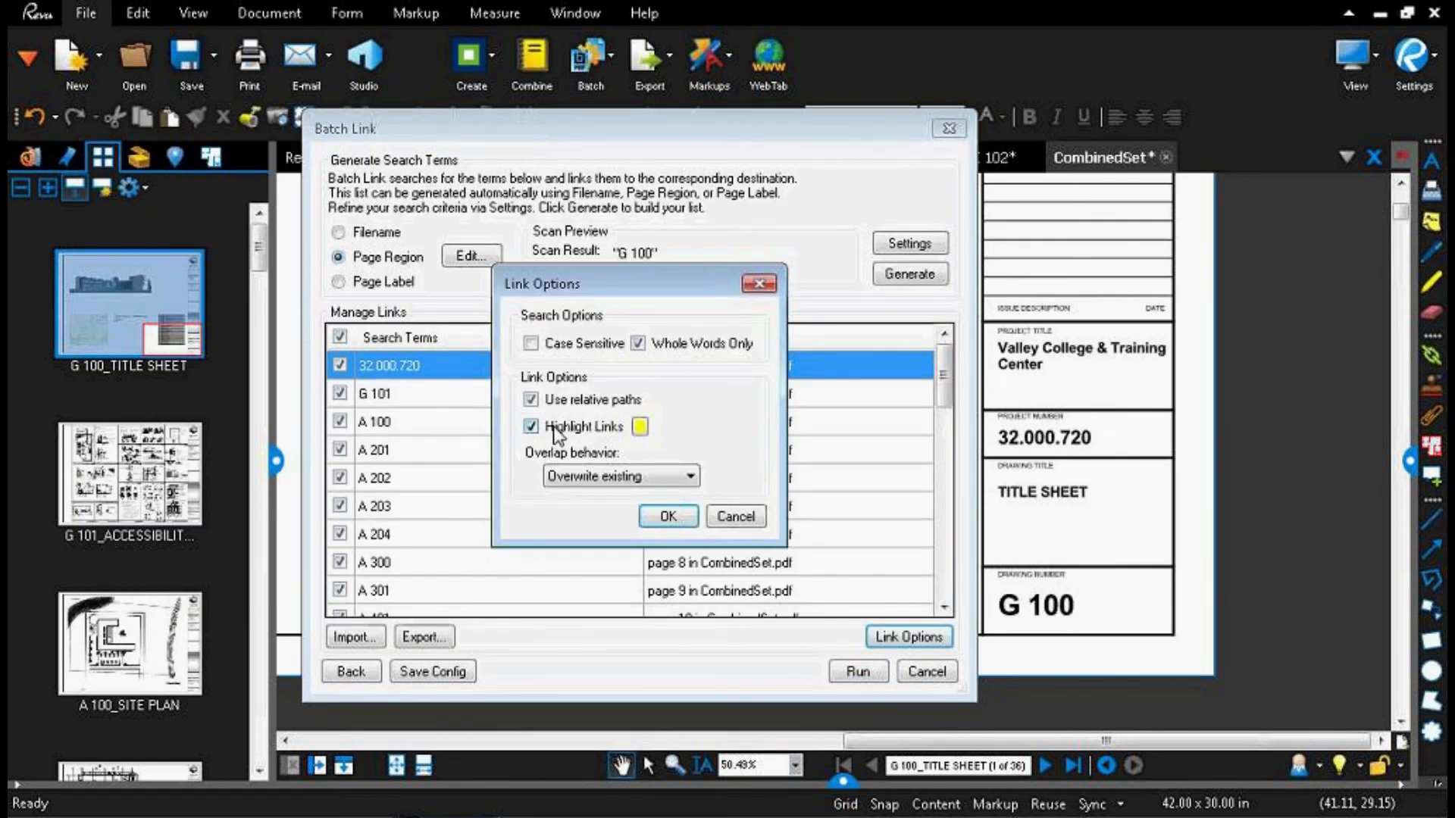
click(664, 516)
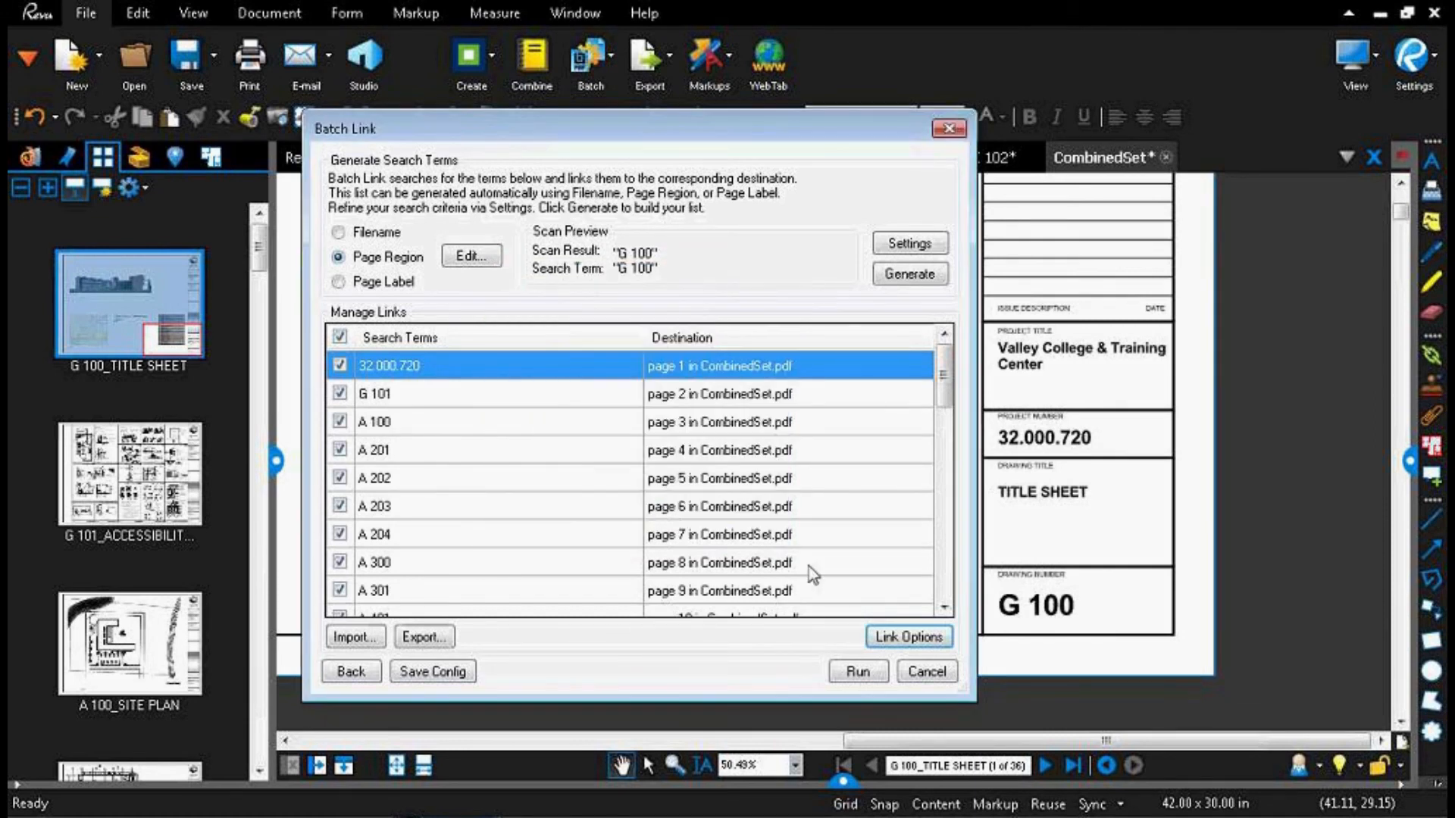
click(843, 672)
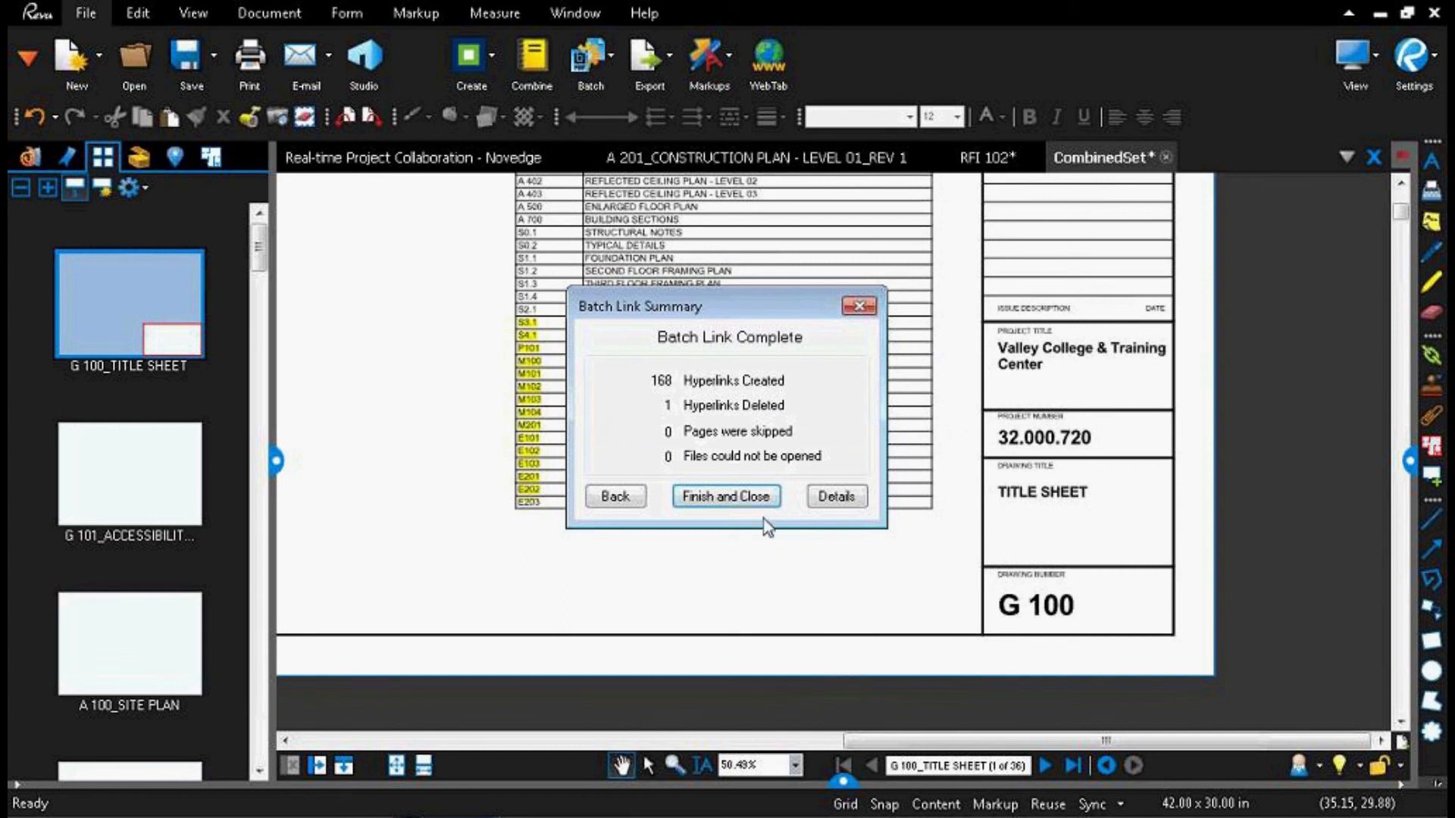
click(740, 502)
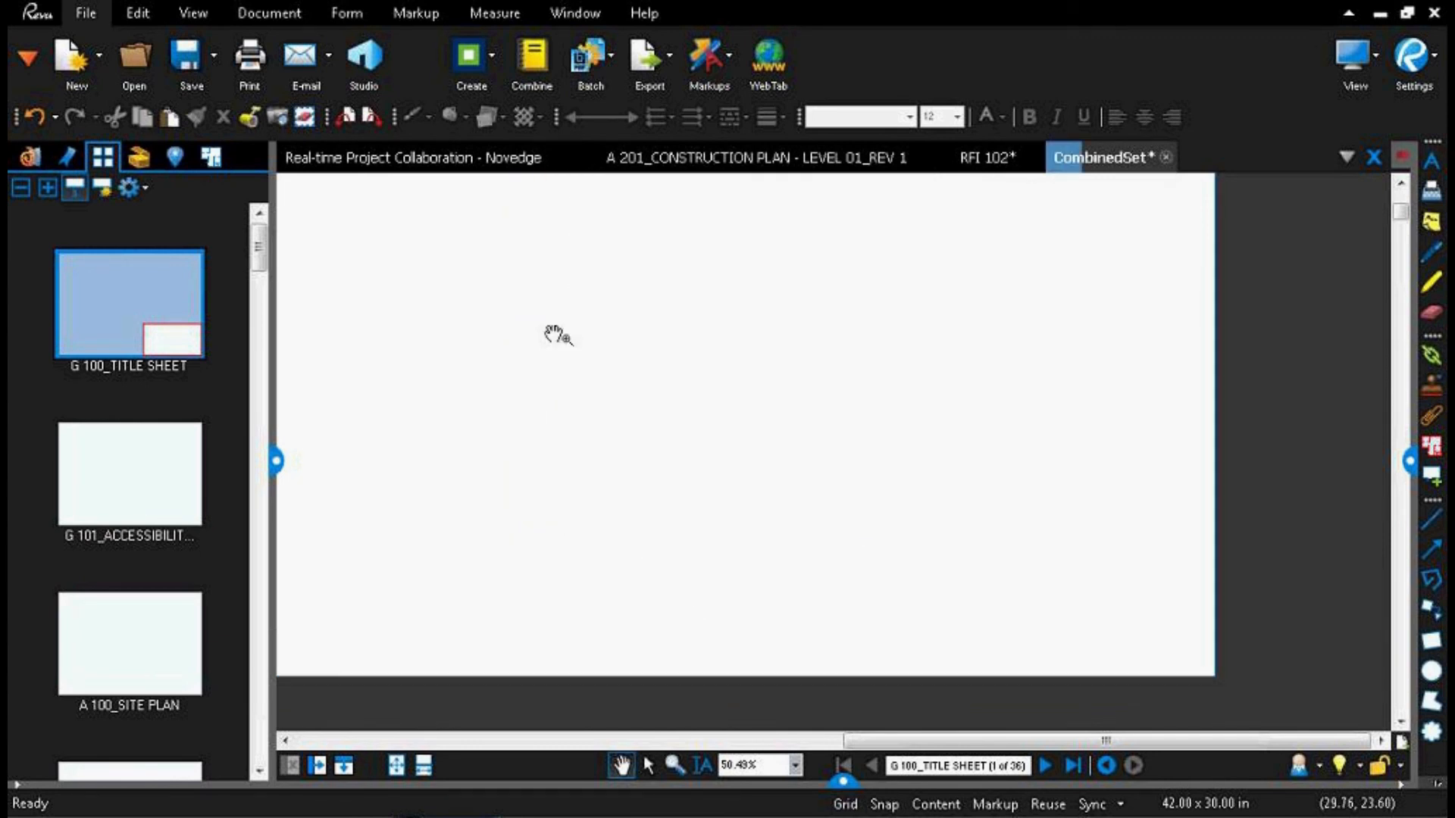
Step: Inspect the highlighted sheet numbers in the title sheet's index and follow the A 201 link to the Level 01 construction plan
click(396, 766)
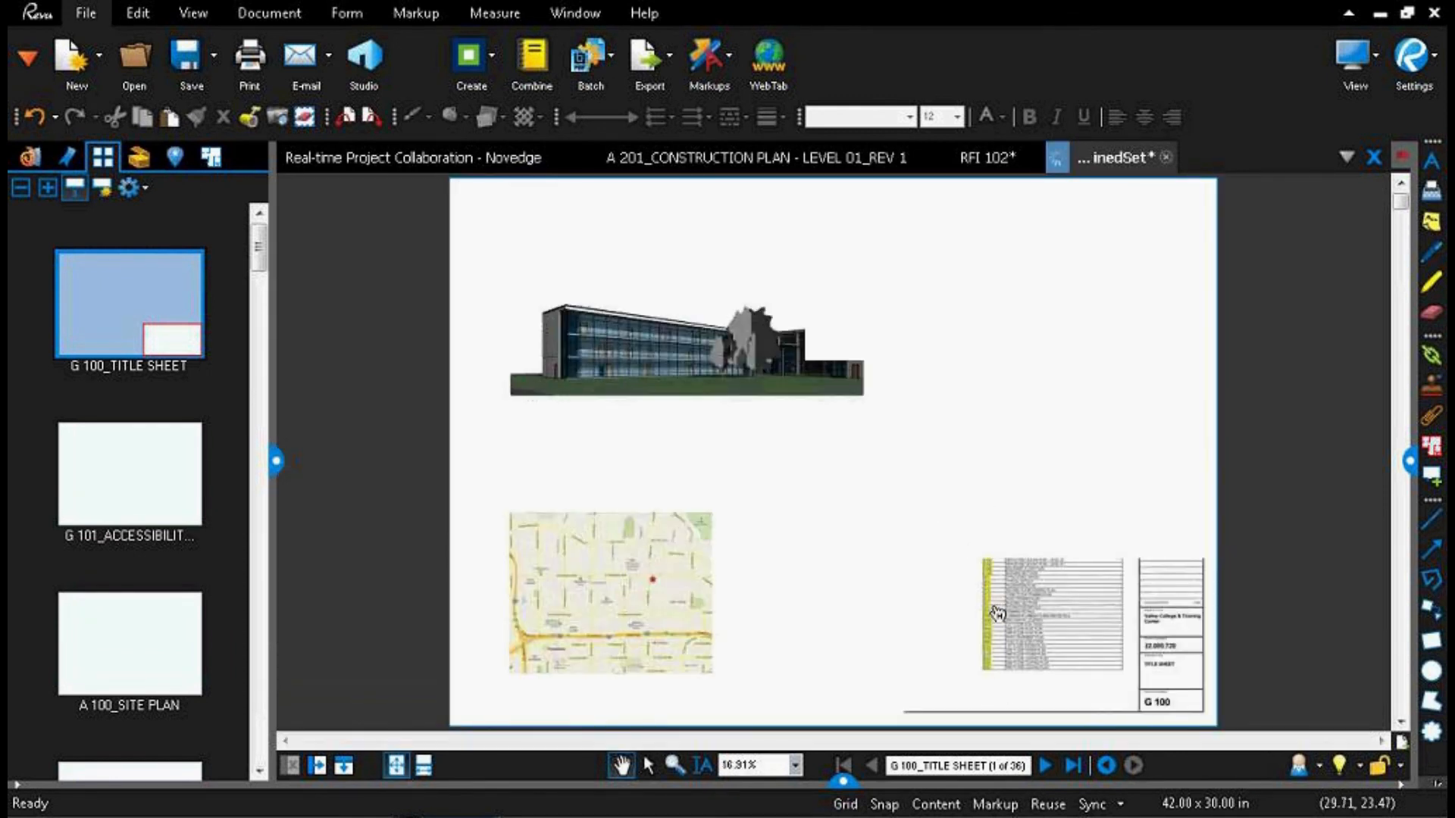
scroll(995, 598, up, 2)
scroll(995, 599, up, 5)
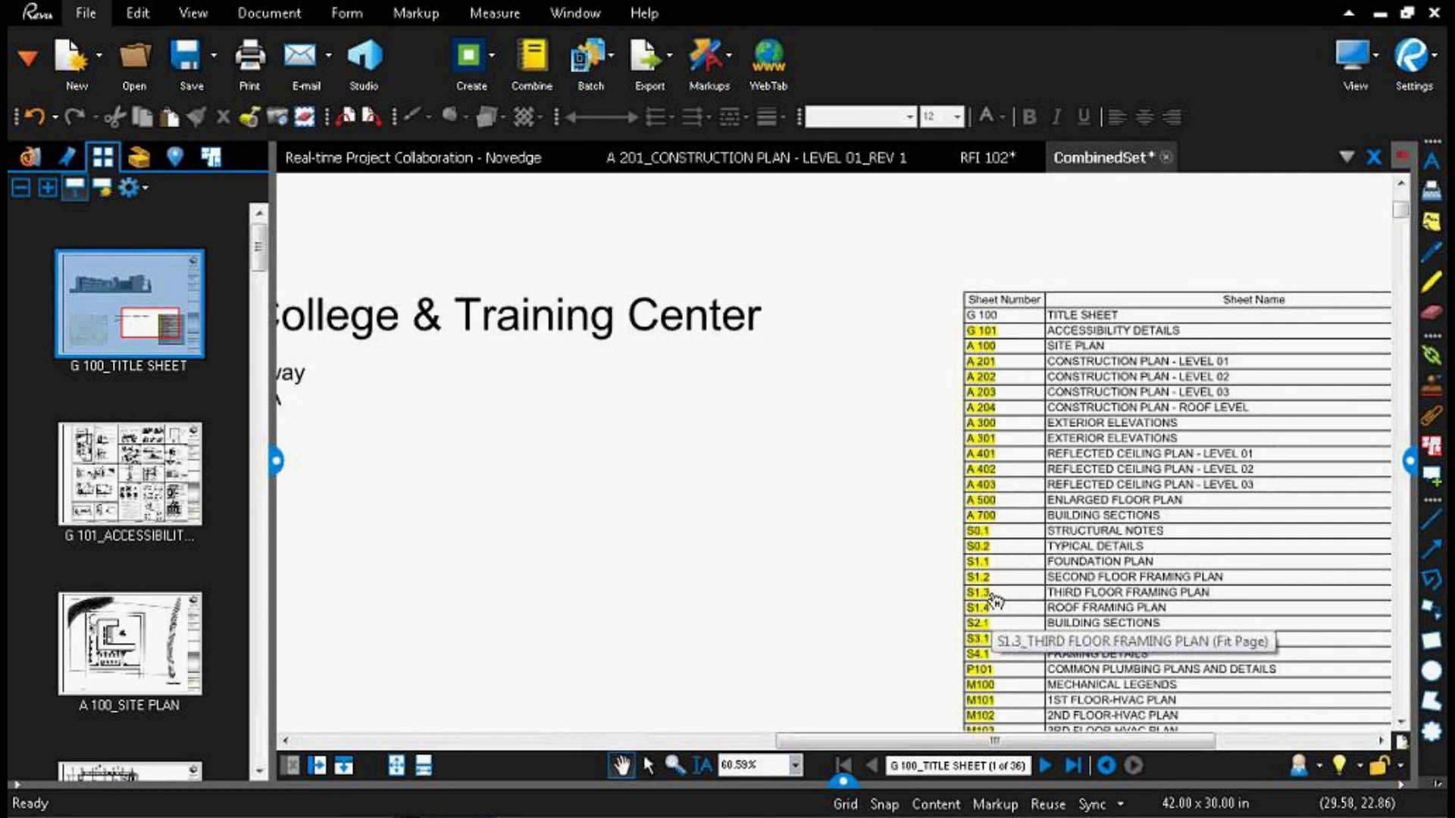
drag(942, 542, 669, 467)
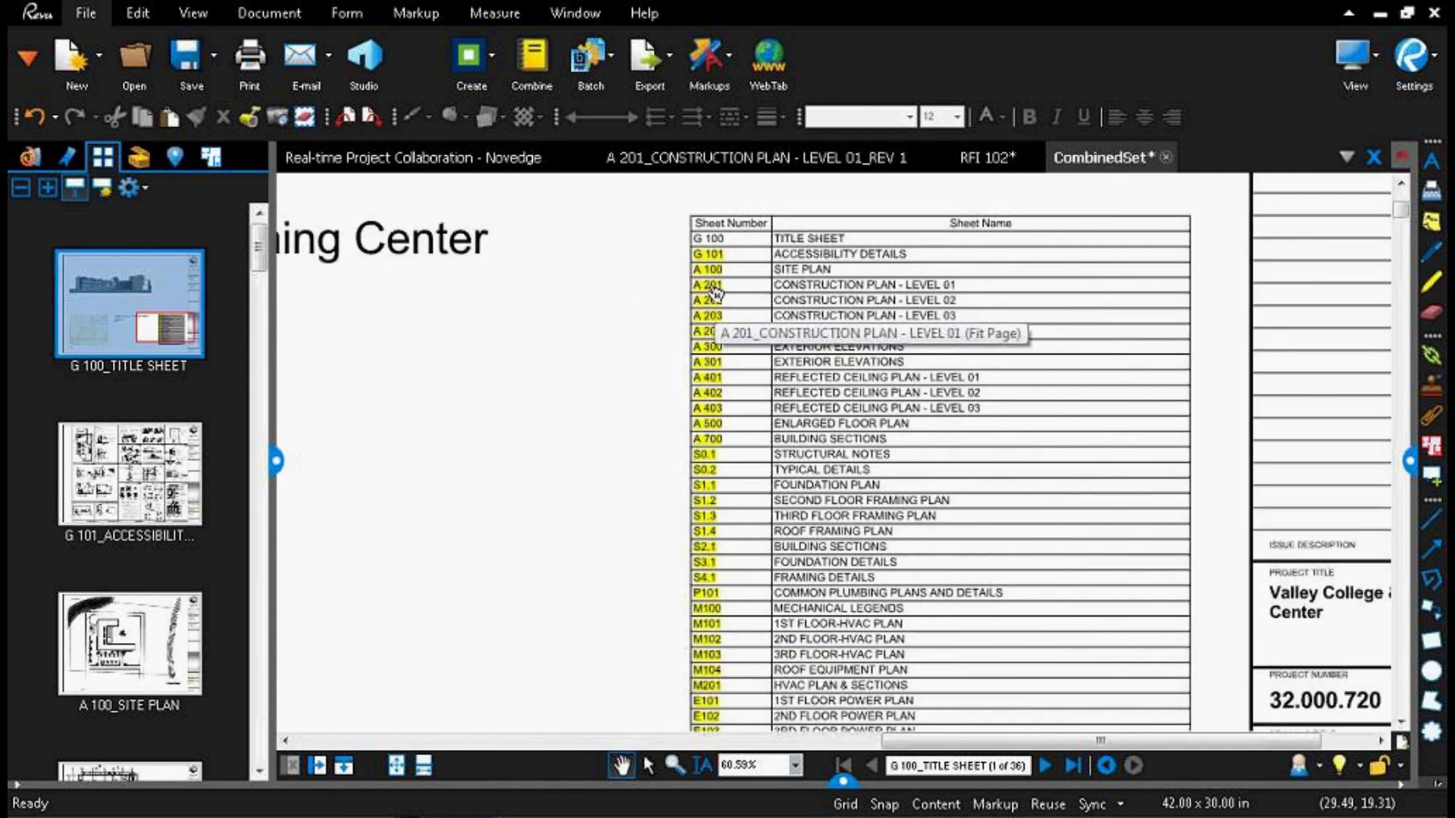
scroll(712, 292, up, 4)
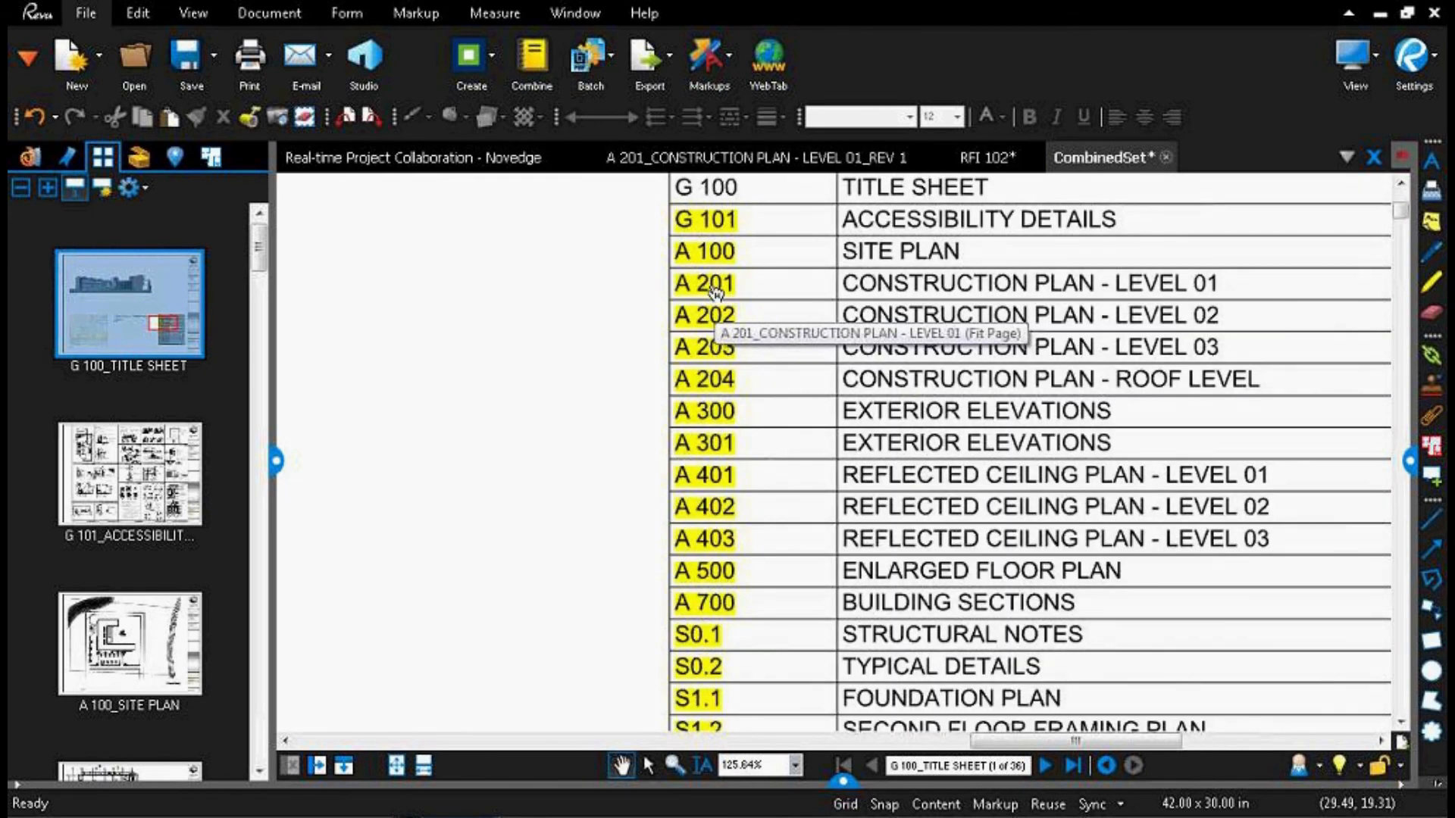
click(712, 288)
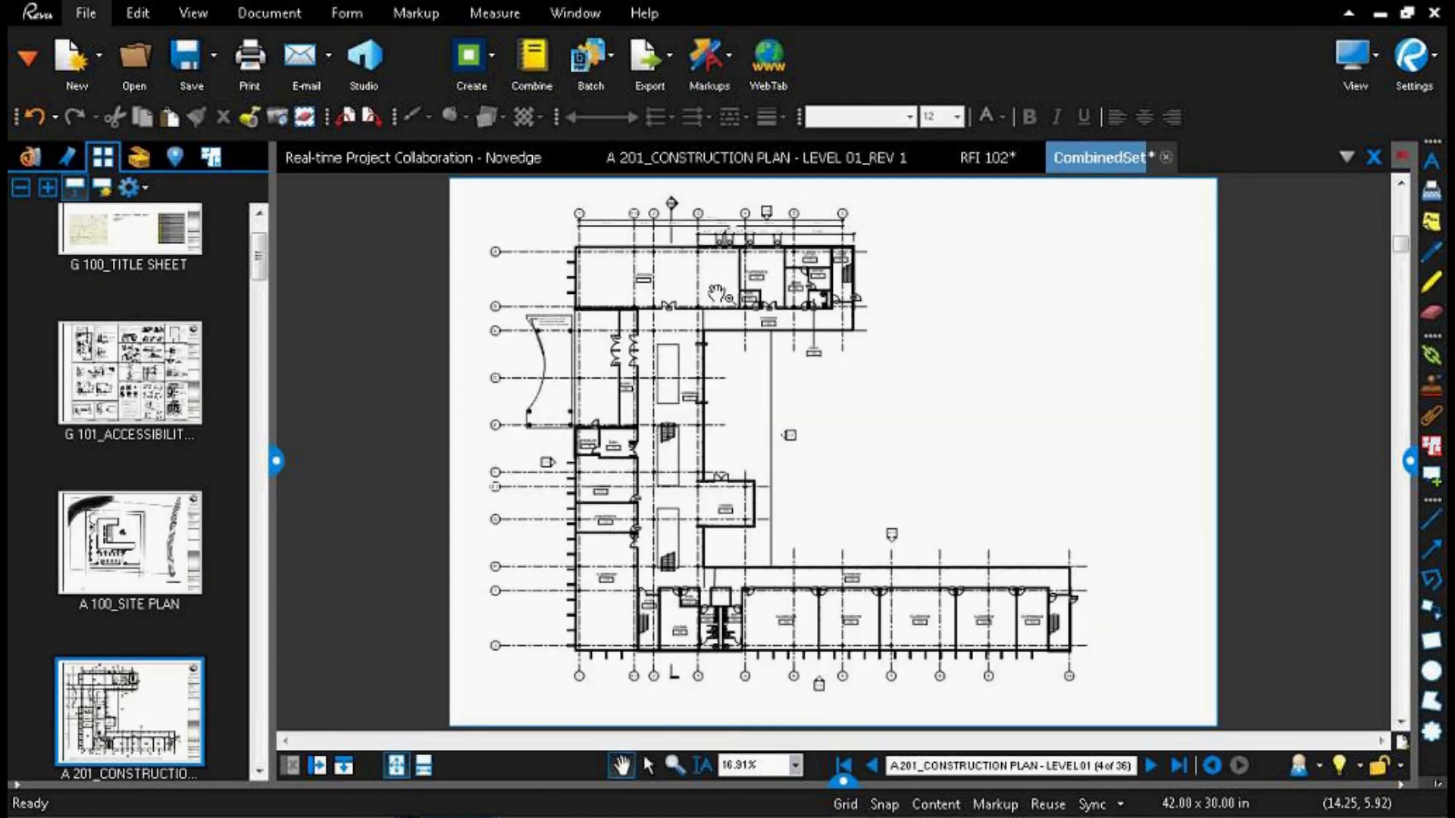
Step: Follow the A 300 marker on the construction plan to the exterior elevations, and from there the link to the A 700 building sections
scroll(792, 454, up, 8)
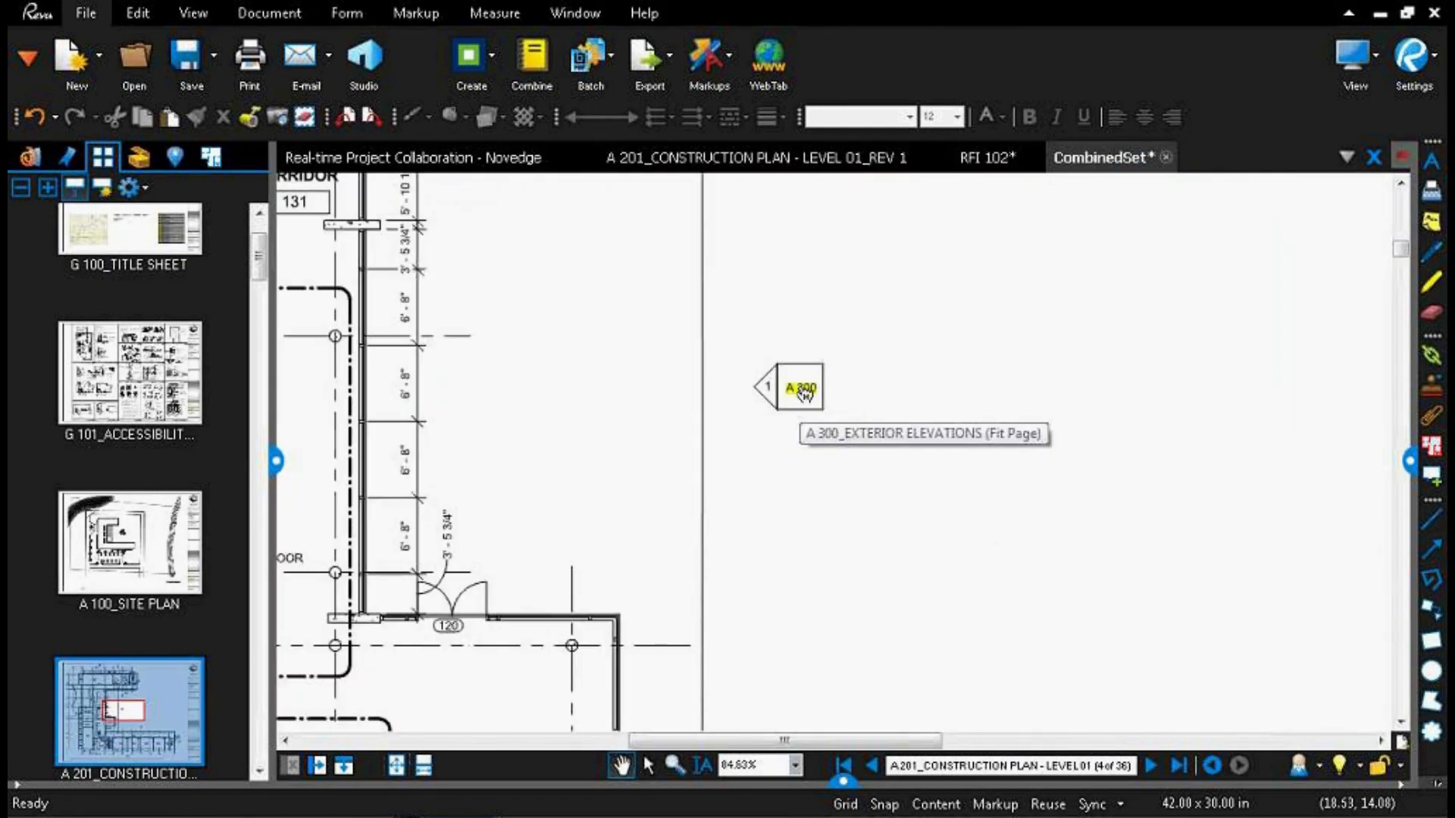
click(804, 394)
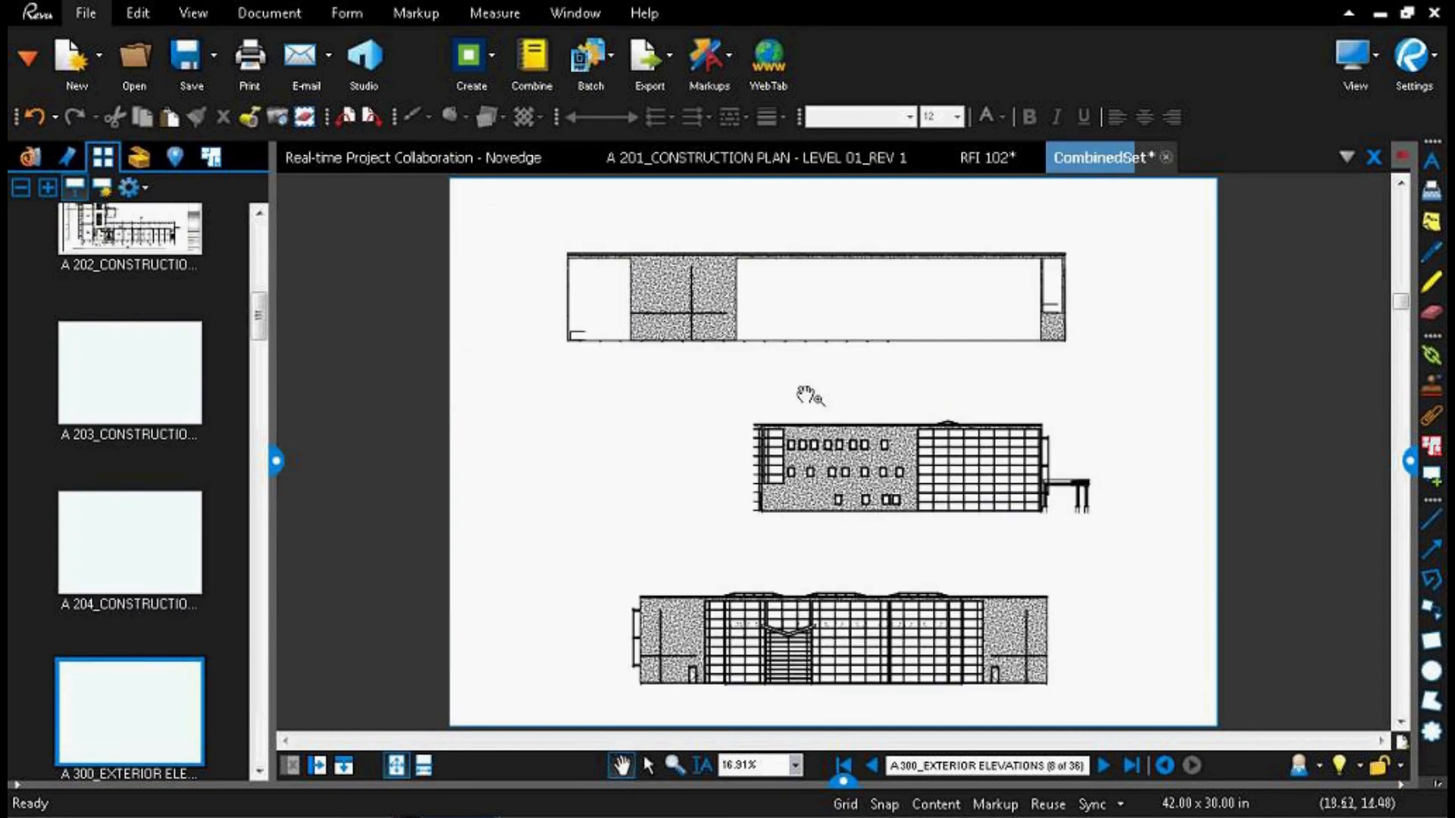
scroll(949, 428, up, 7)
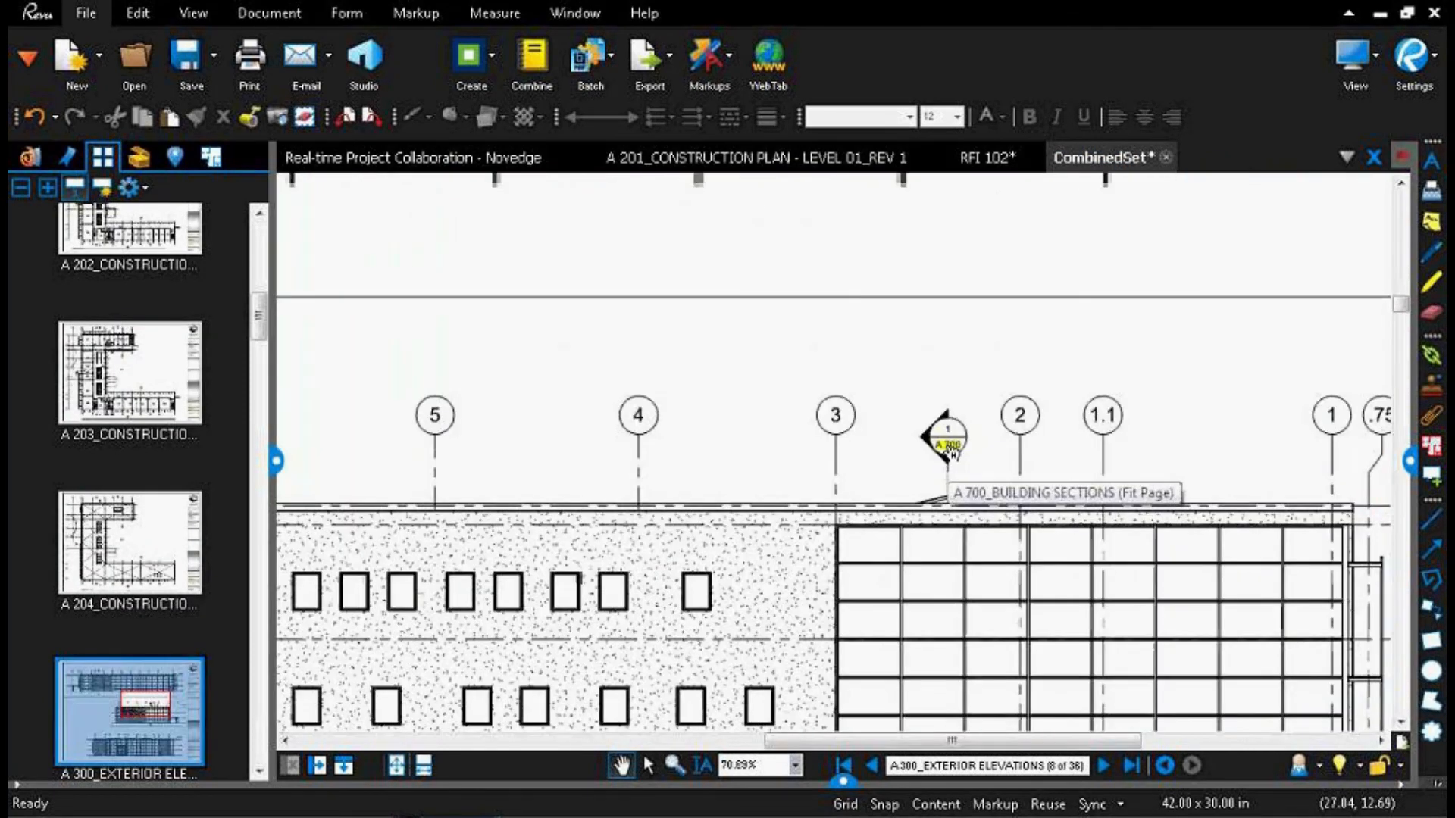
click(951, 454)
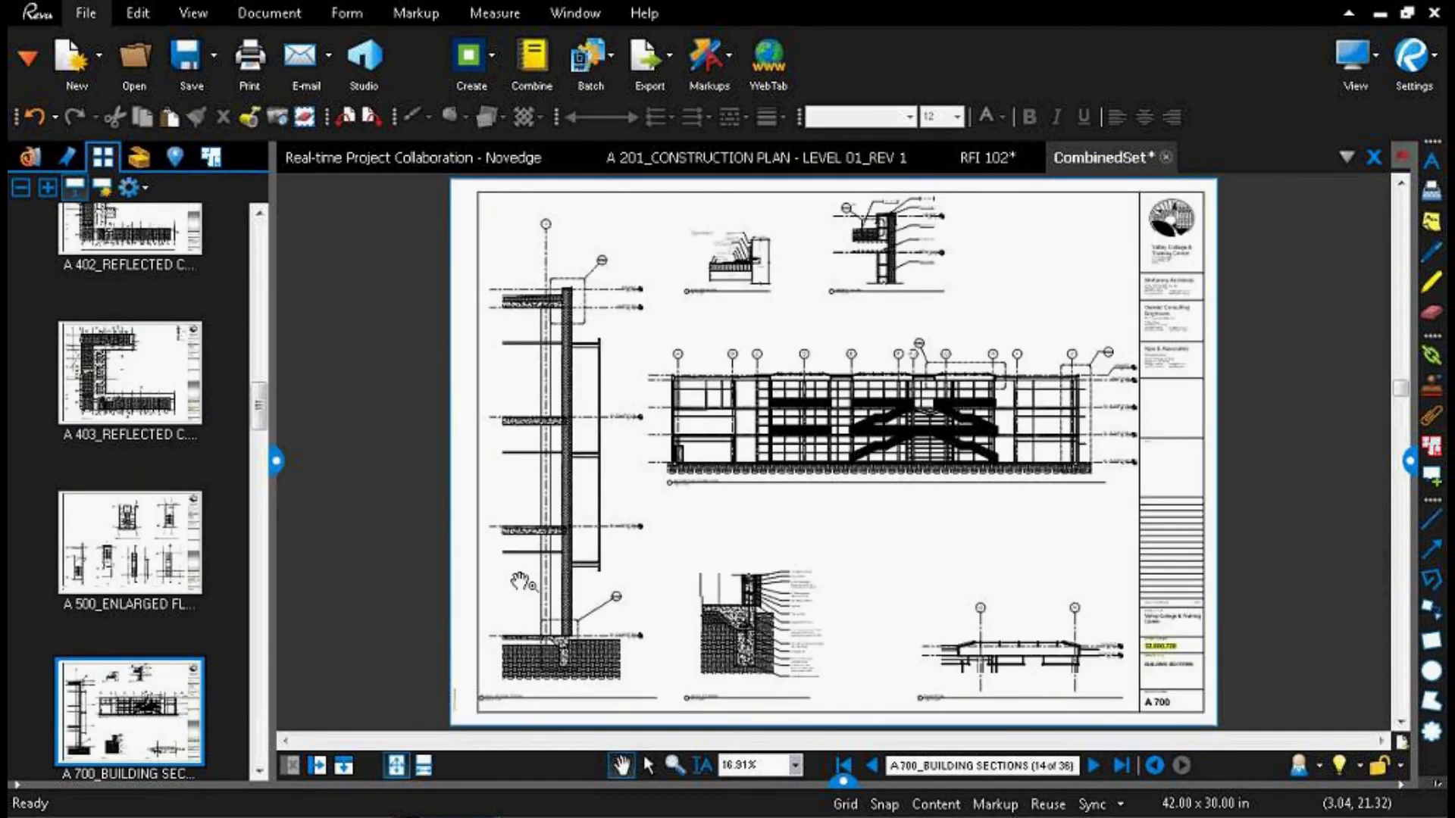
Step: Inspect the details on the A 700 sheet and follow its project number link back to the title sheet
scroll(713, 696, up, 1)
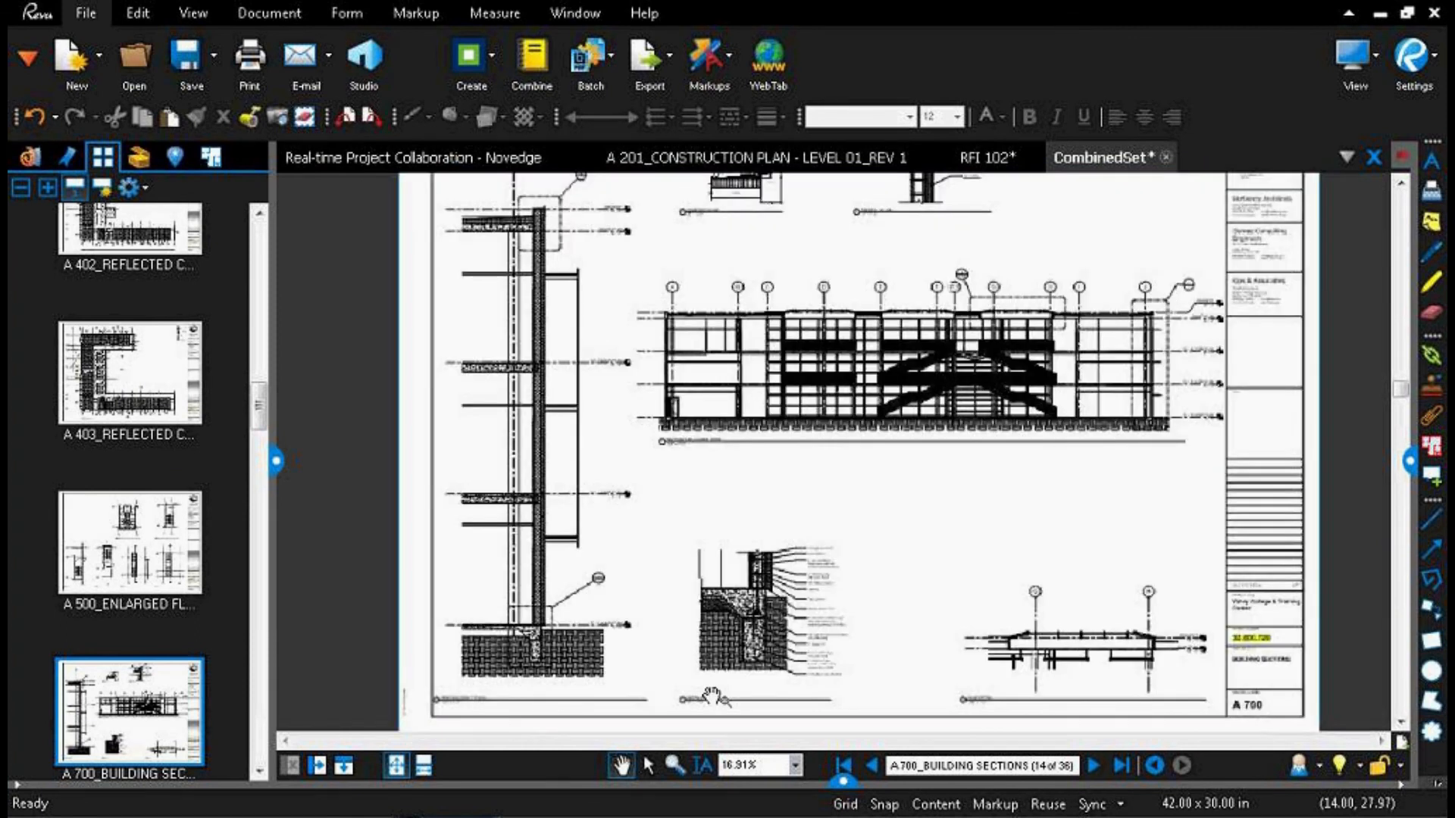
scroll(712, 696, up, 5)
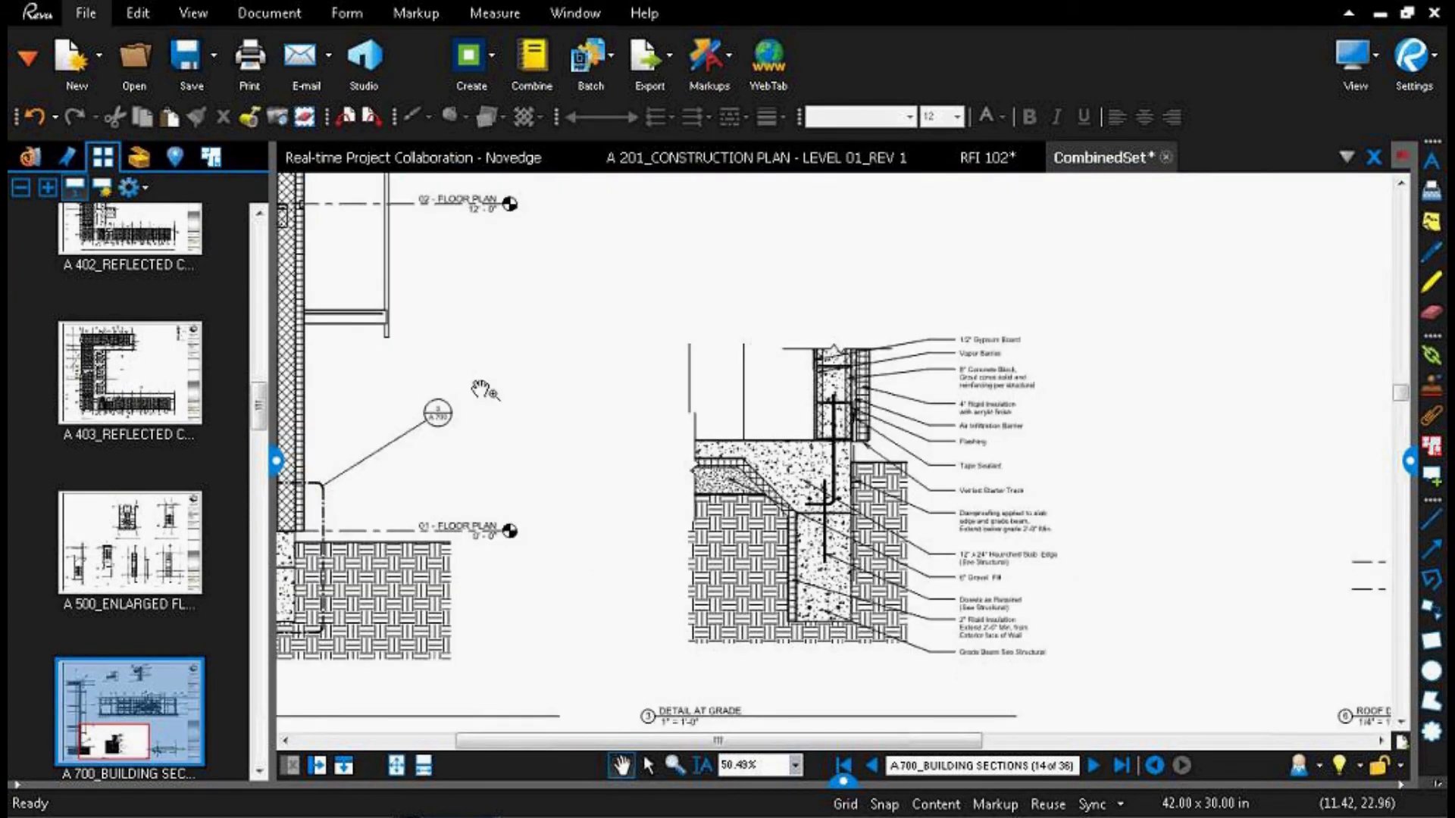
drag(470, 378, 709, 544)
scroll(709, 545, down, 3)
drag(1224, 528, 758, 459)
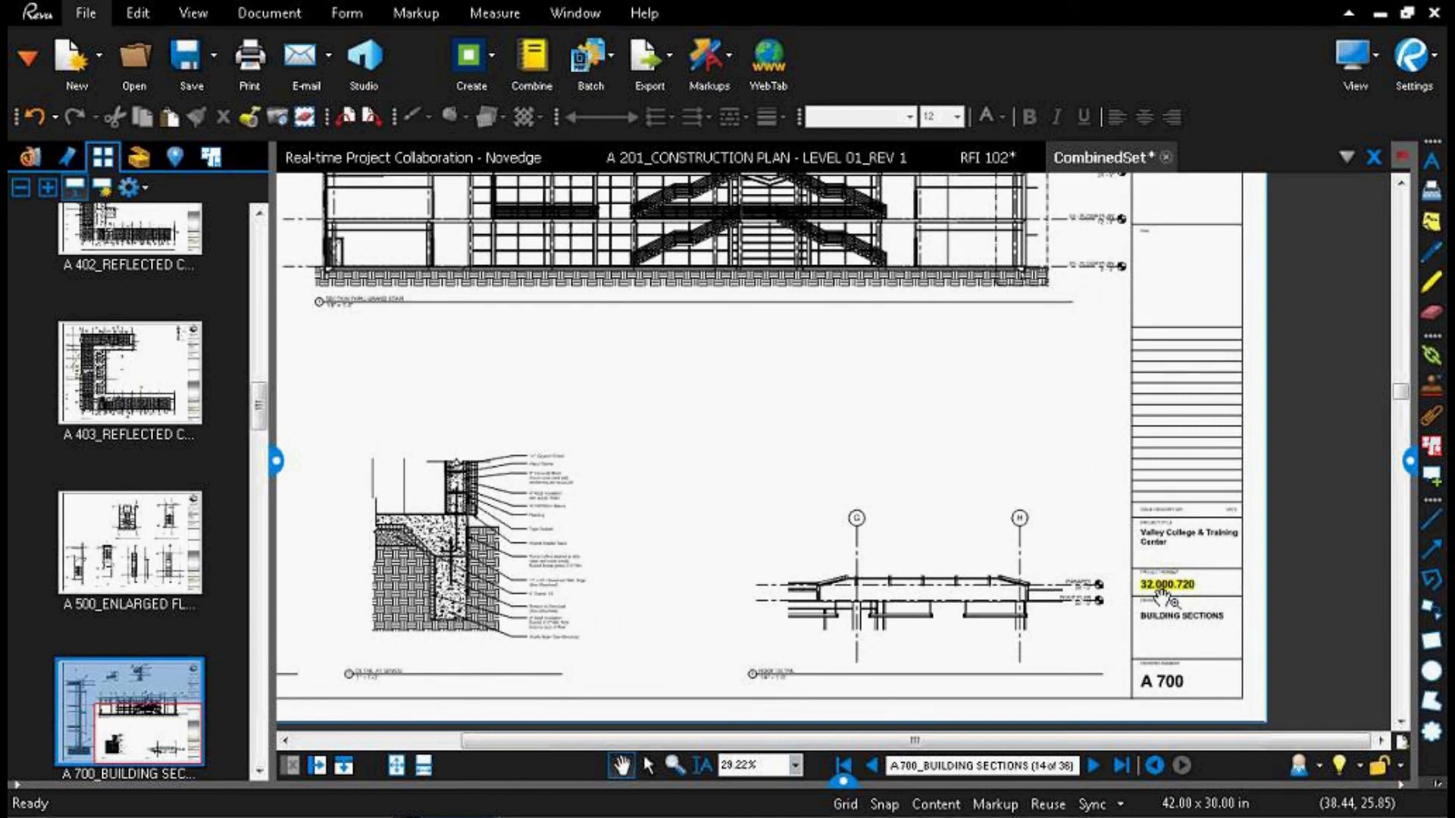
scroll(1167, 598, up, 1)
scroll(1168, 598, up, 5)
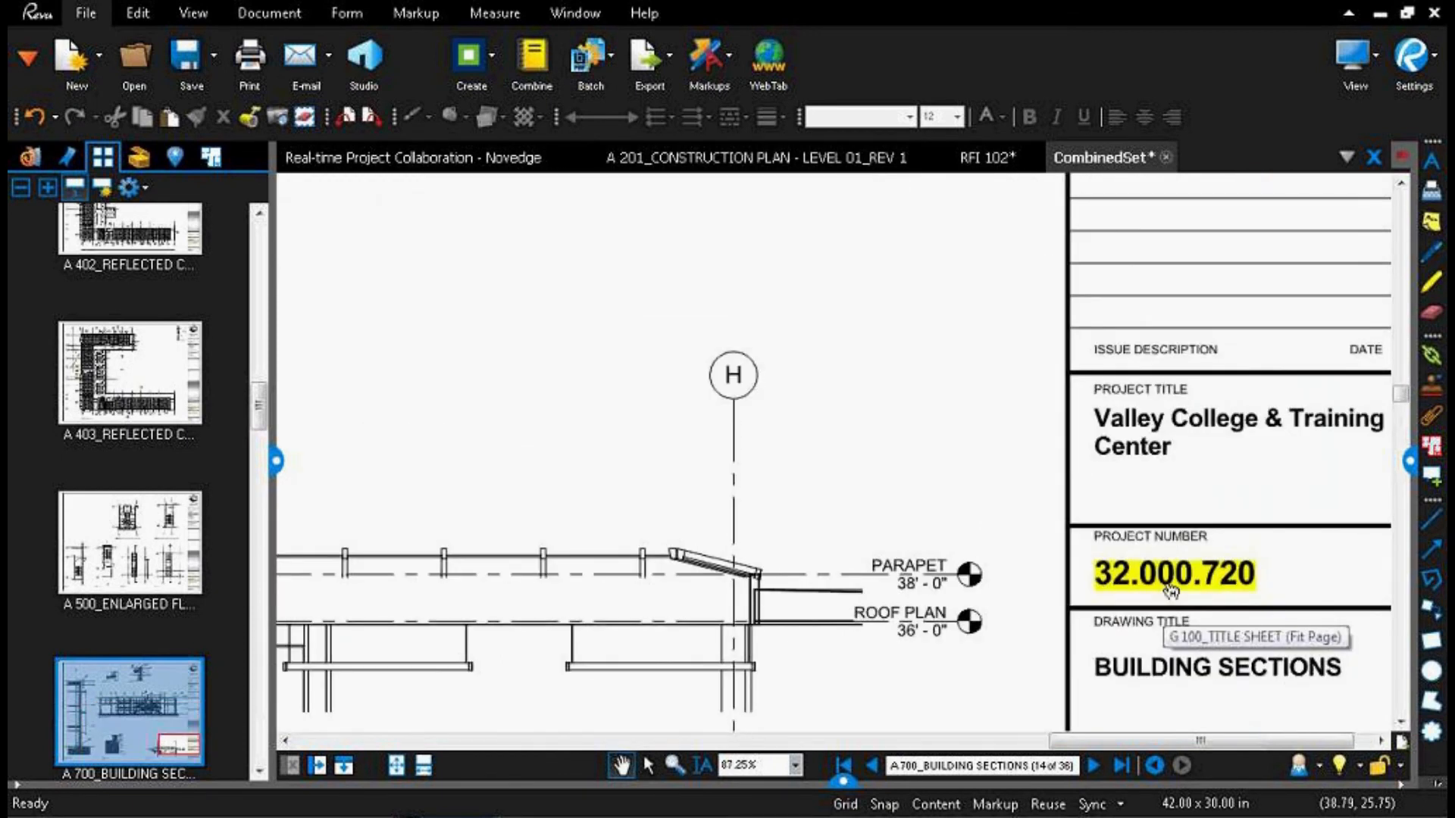
click(1171, 589)
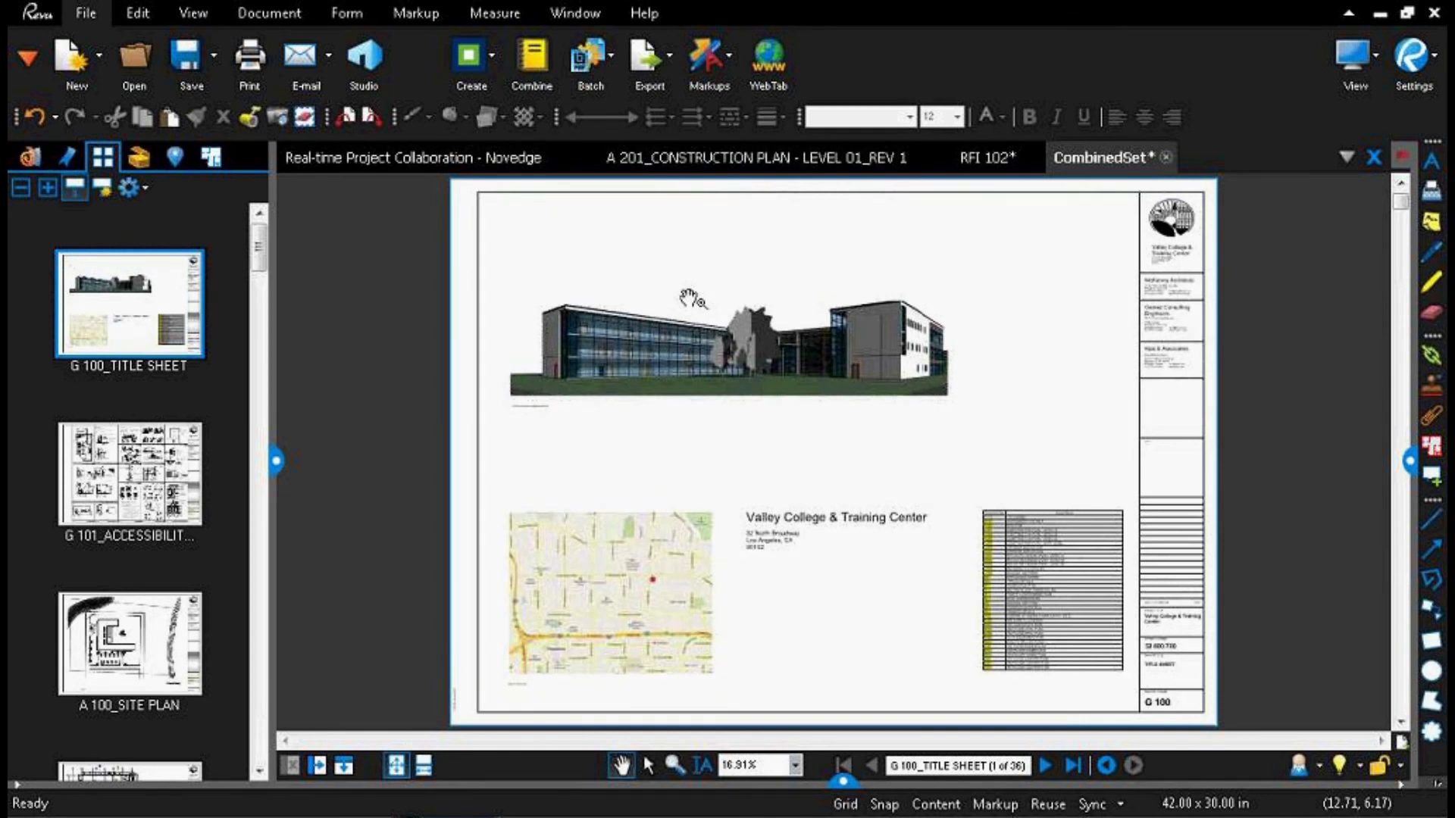
Step: Set up Extract Pages for all 36 pages as separate files, overwriting existing files and not opening them after extraction
right_click(130, 307)
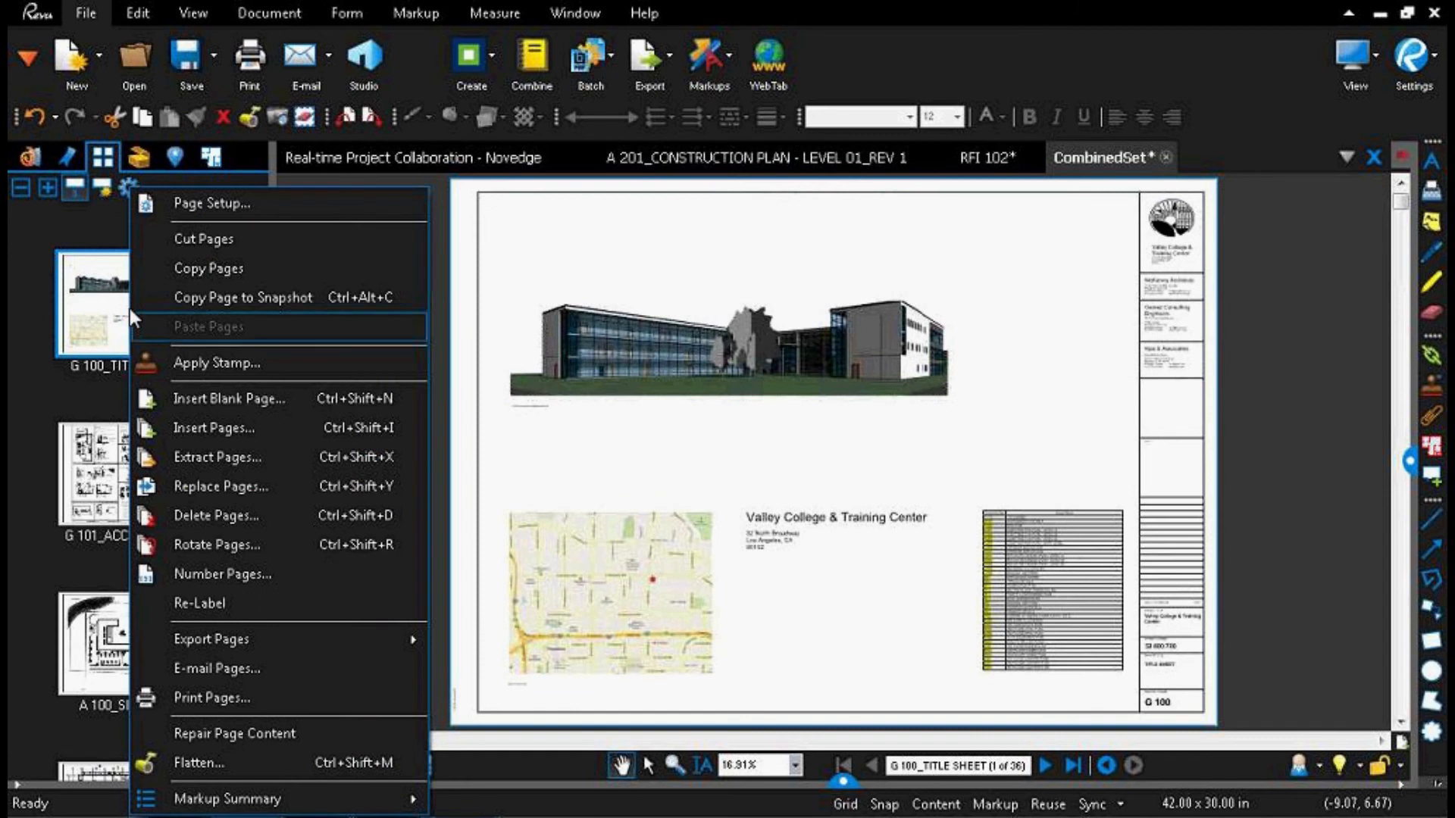
click(202, 457)
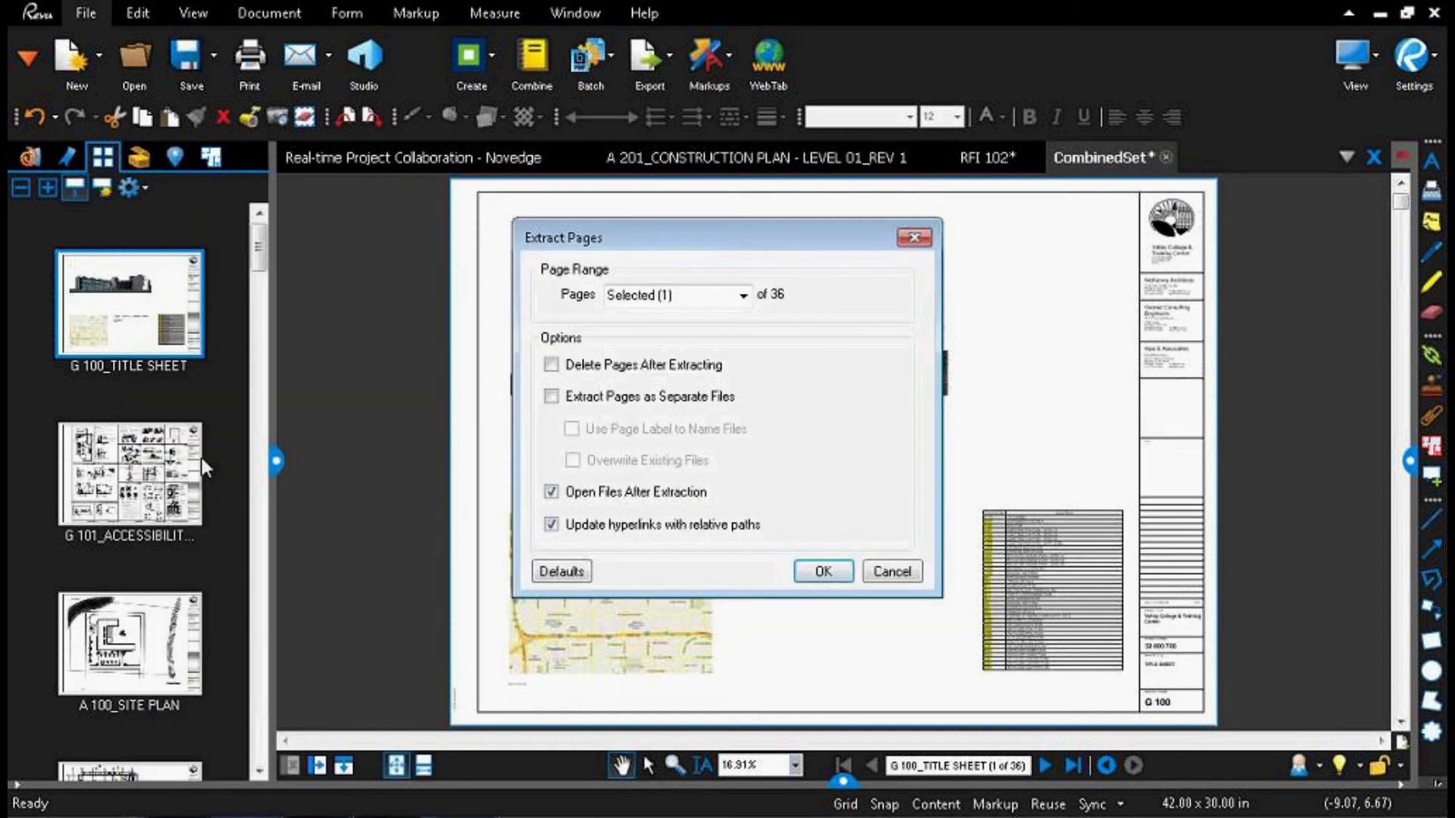
click(744, 297)
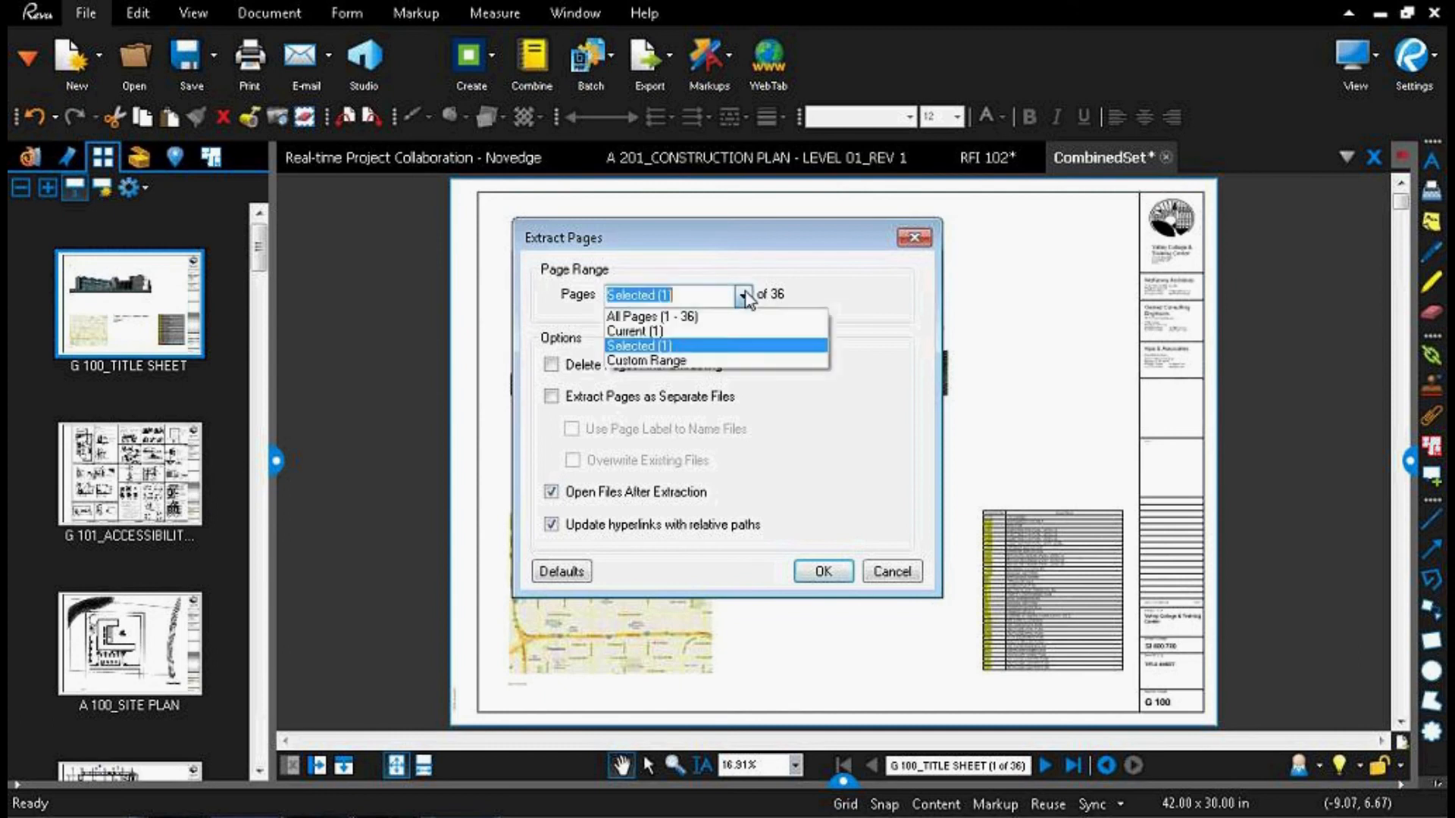
click(721, 317)
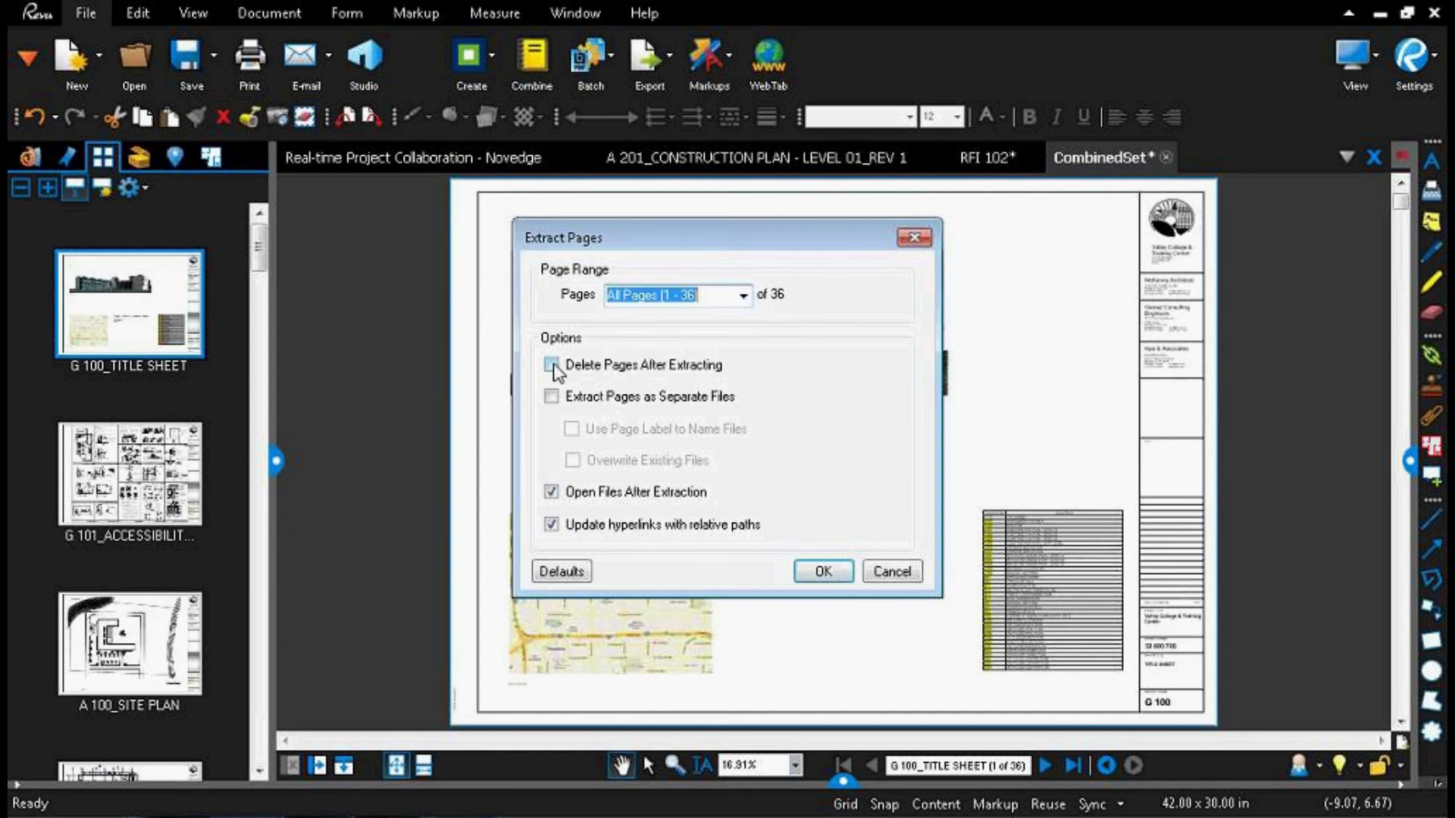
click(552, 397)
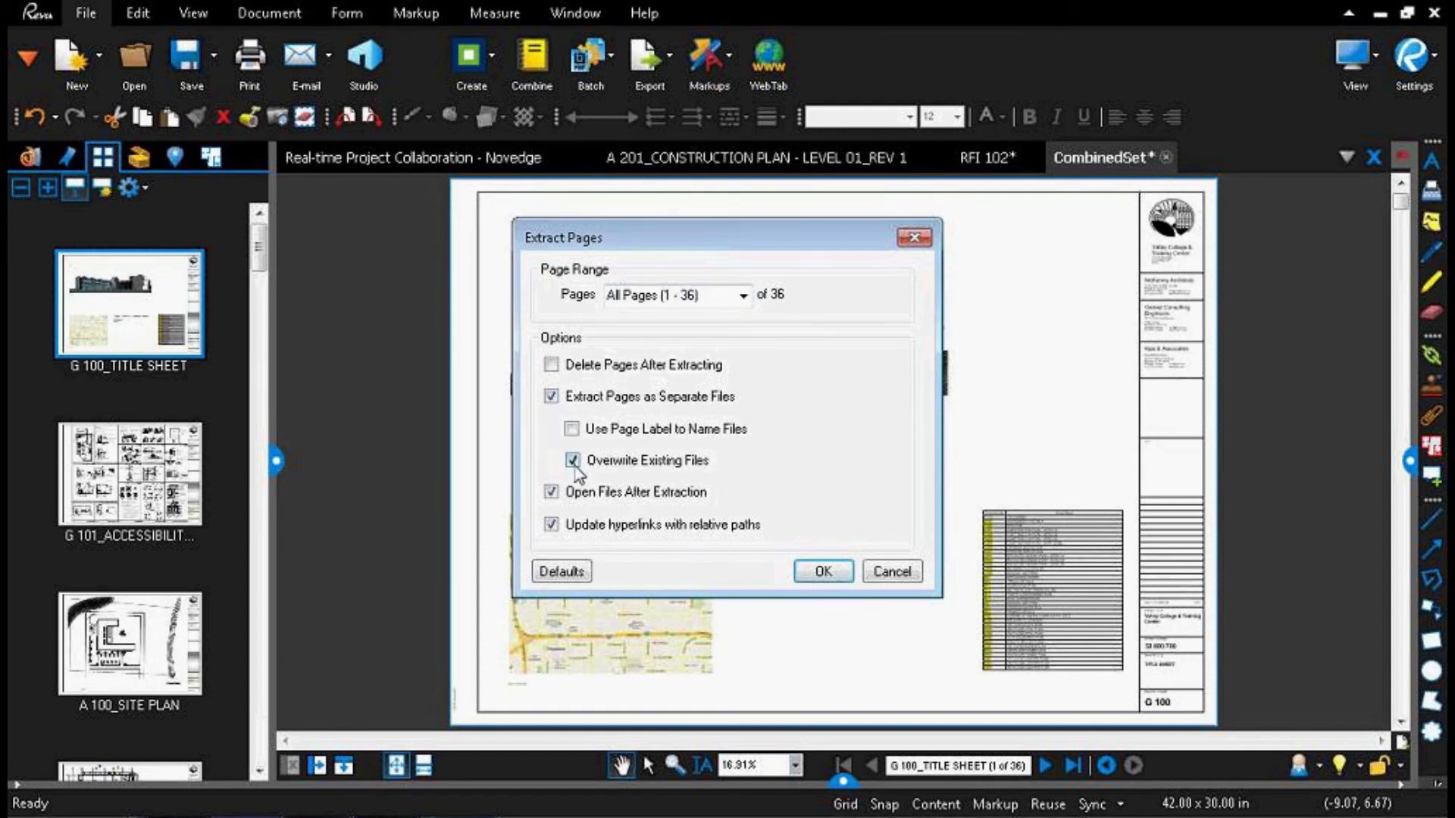
click(554, 496)
key(ctrl)
Step: Extract the pages into the Extracted Project Sheets folder, agreeing to overwrite all existing files
click(824, 571)
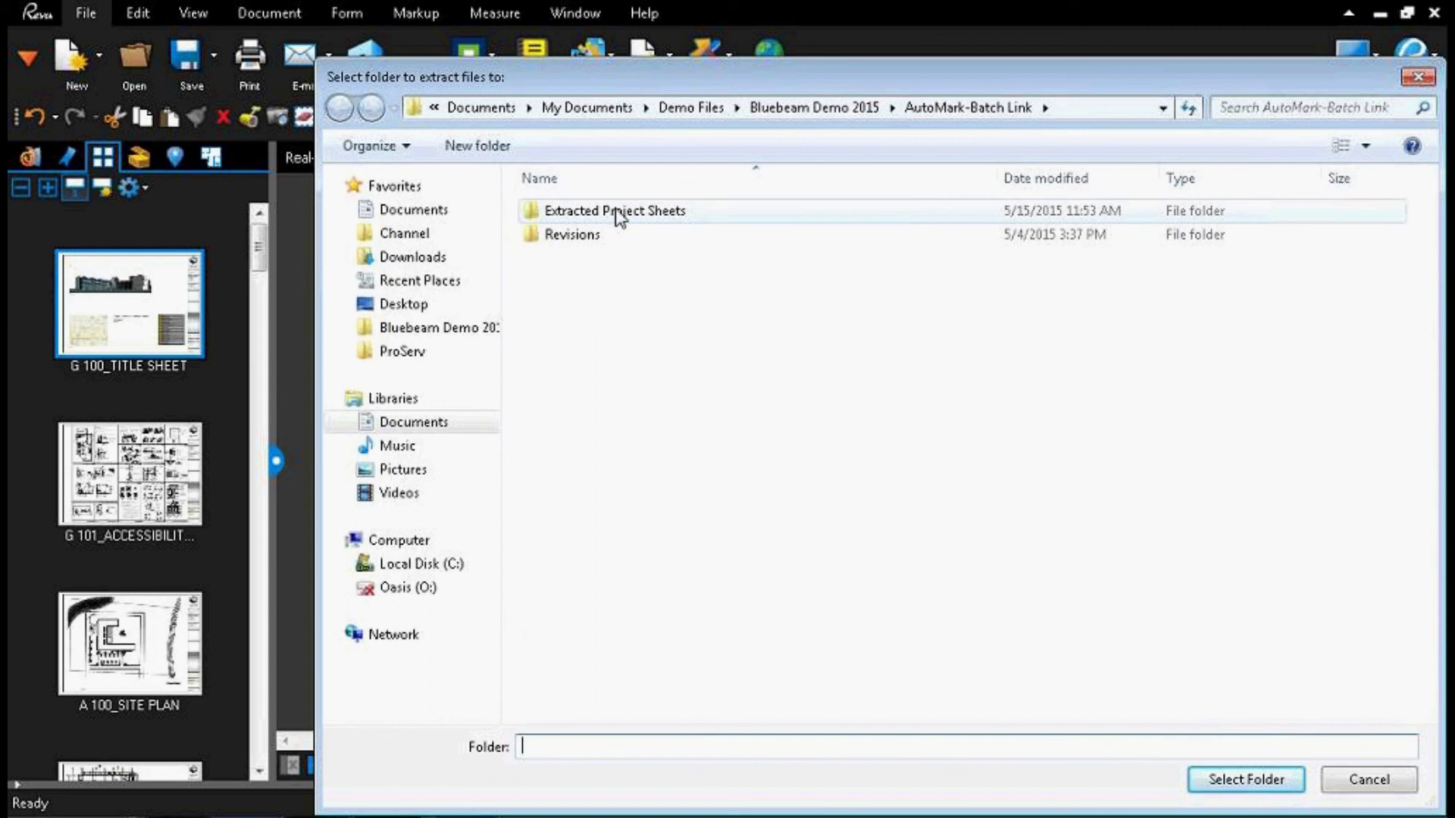
click(619, 218)
click(1273, 779)
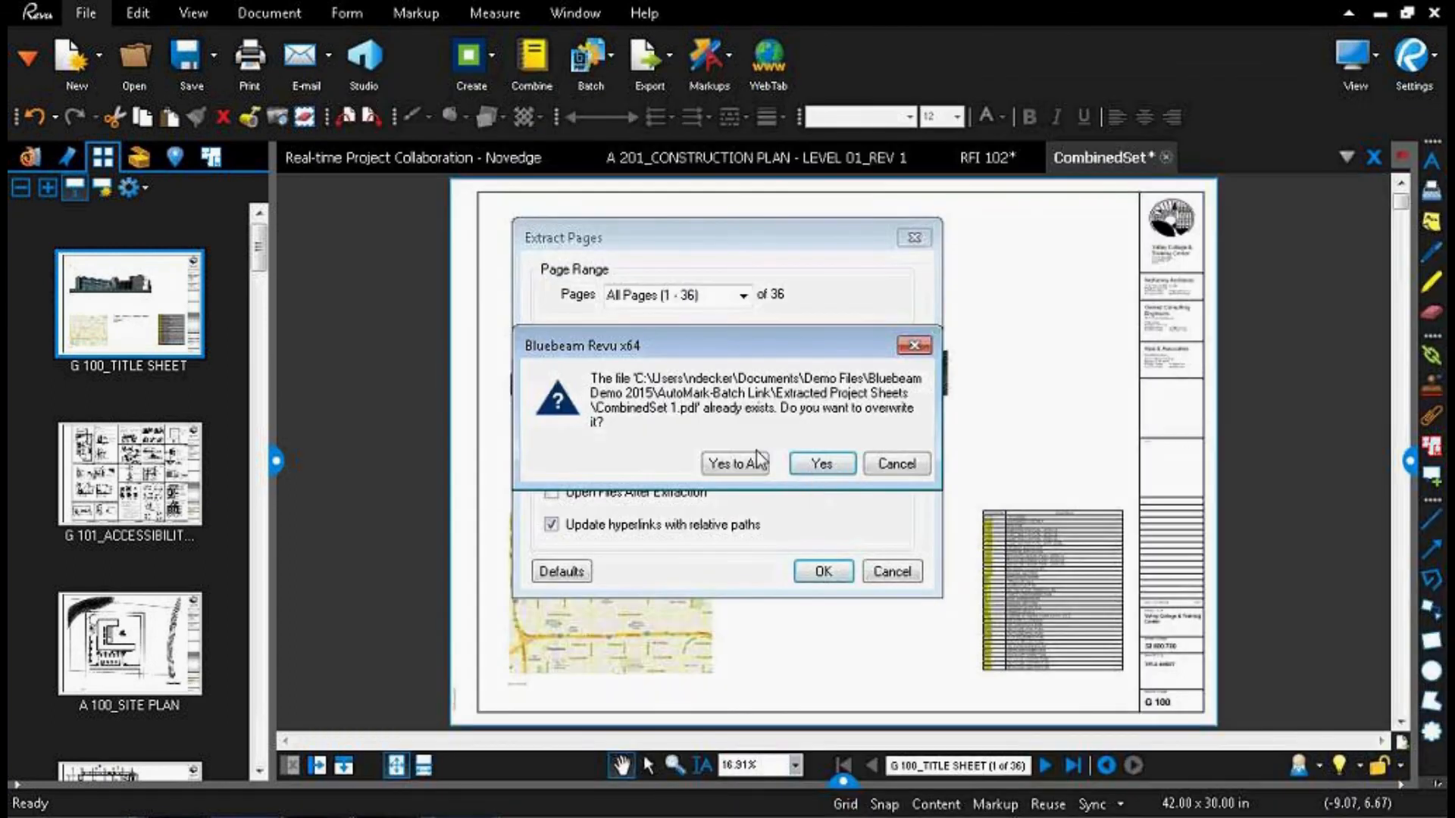
click(752, 464)
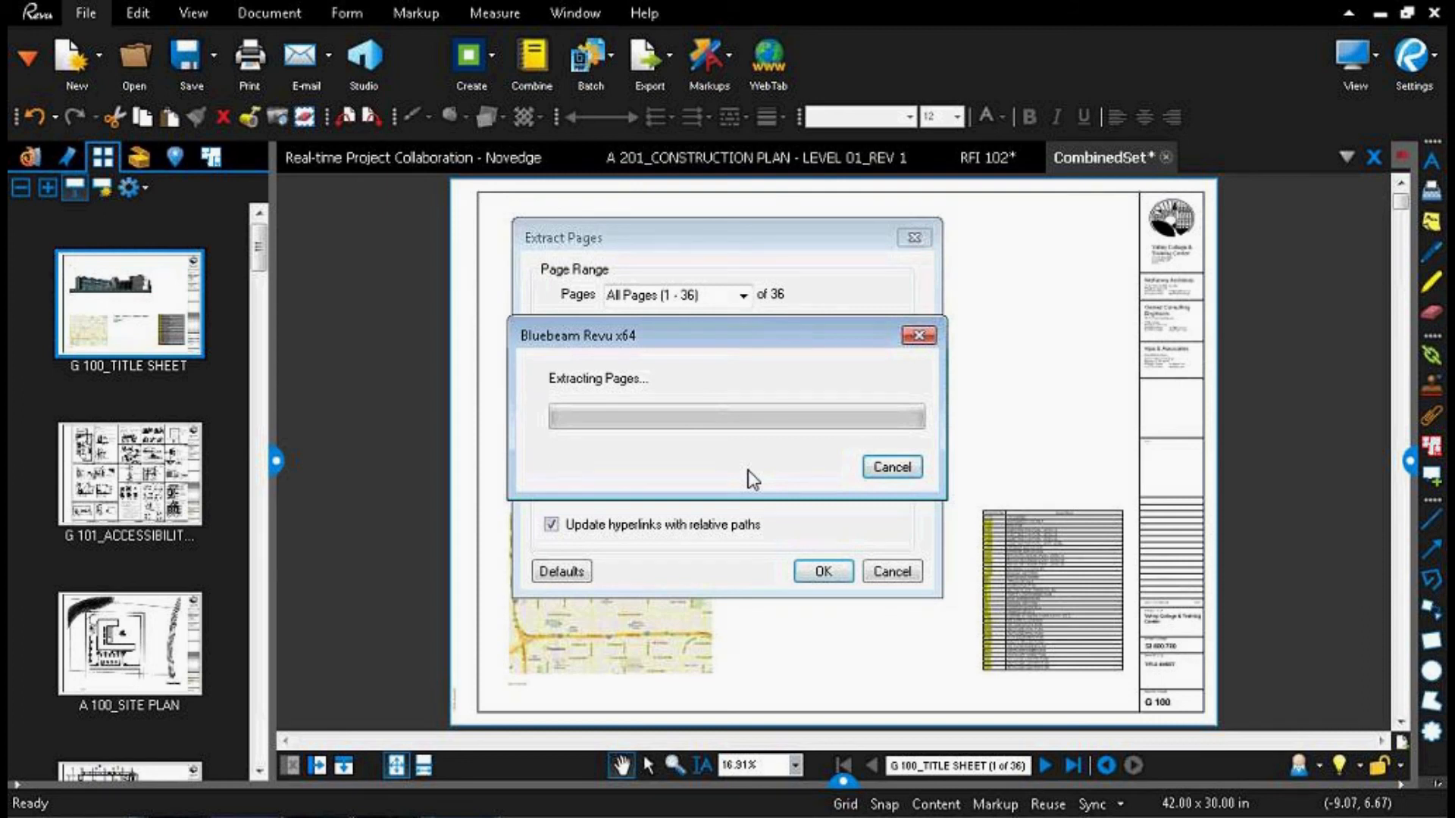
click(103, 364)
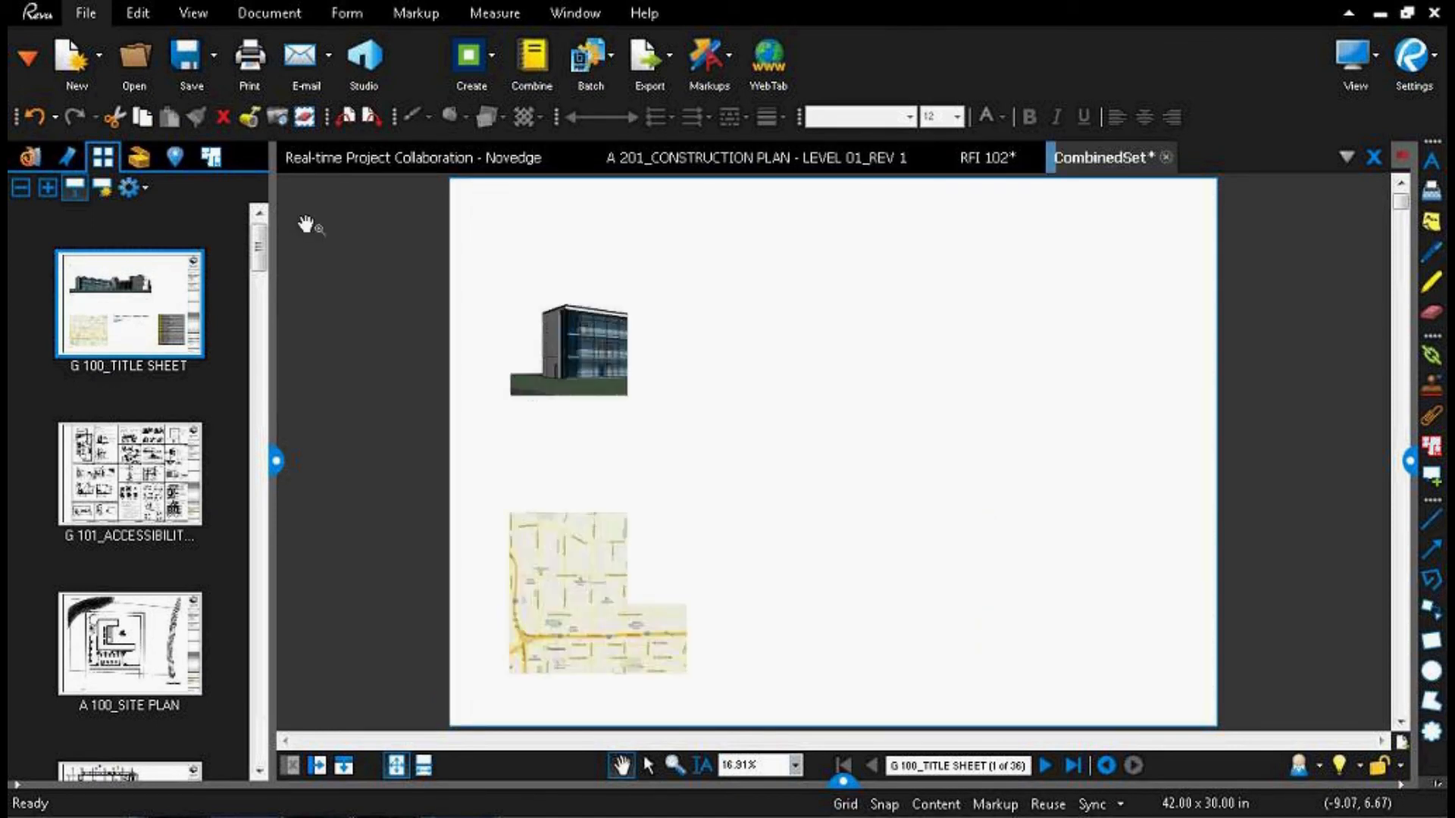
Step: Close the RFI 102, CombinedSet and A 201 construction plan documents
click(1027, 160)
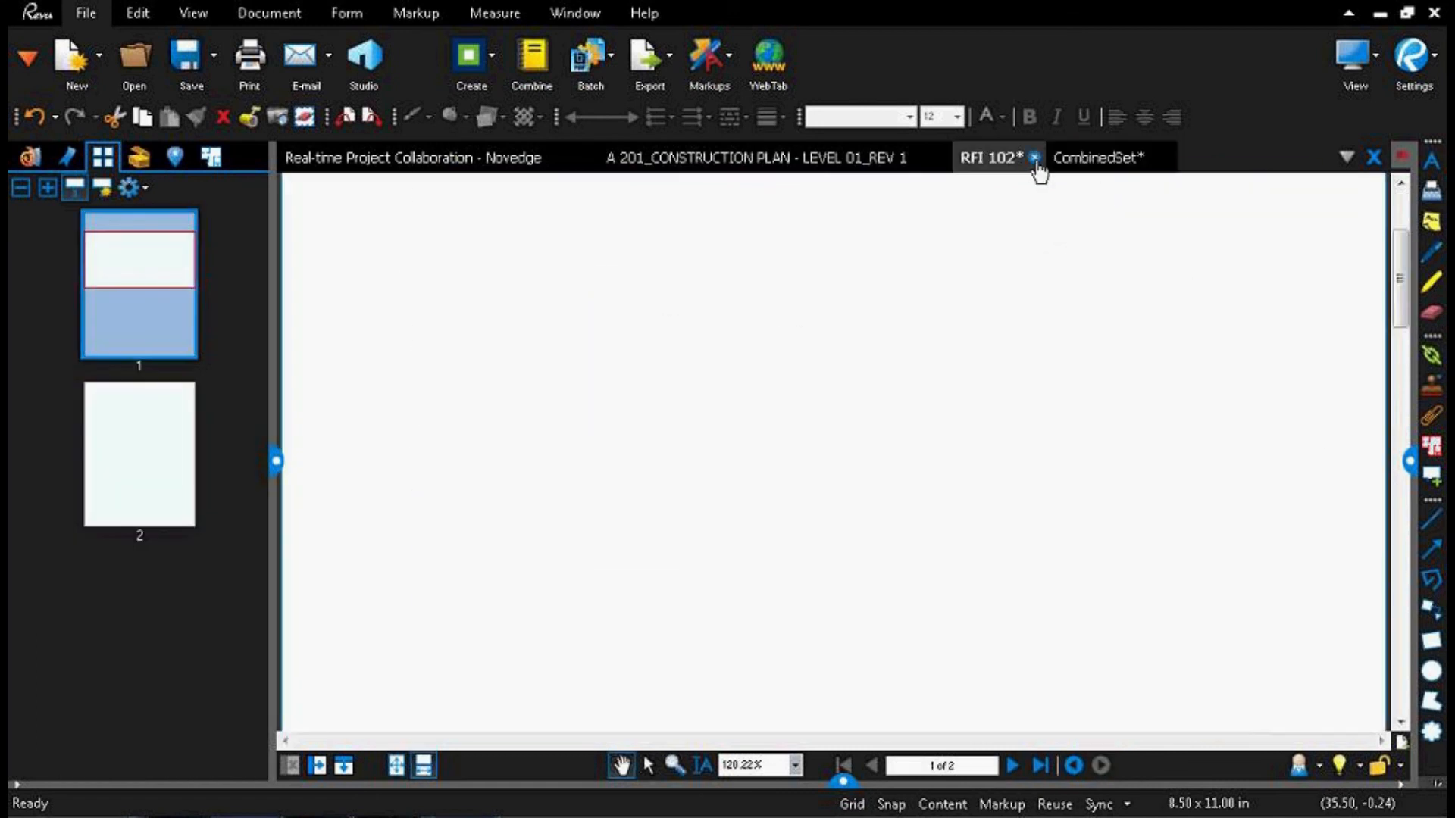
click(1034, 158)
click(823, 525)
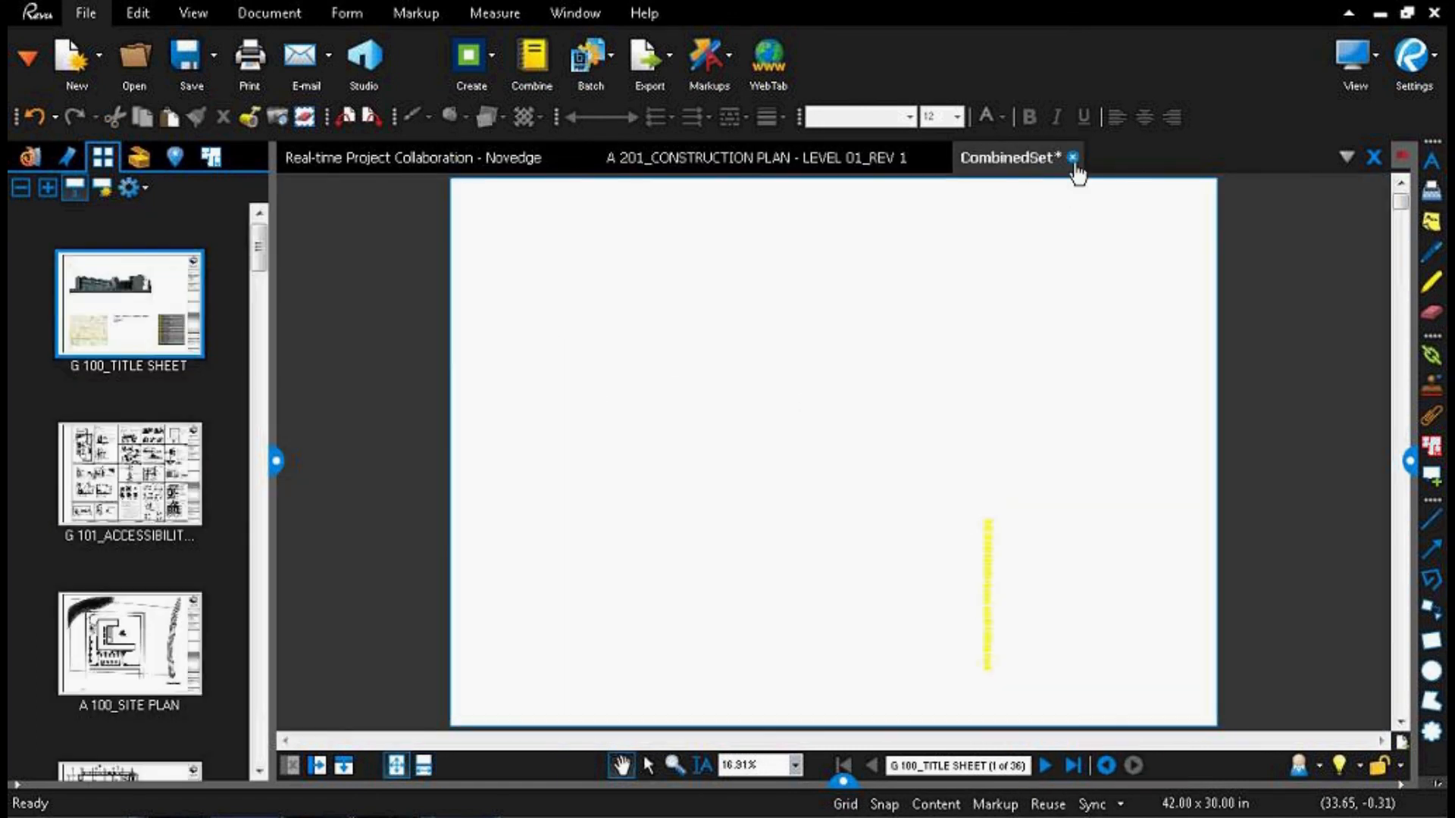
click(1072, 158)
click(836, 525)
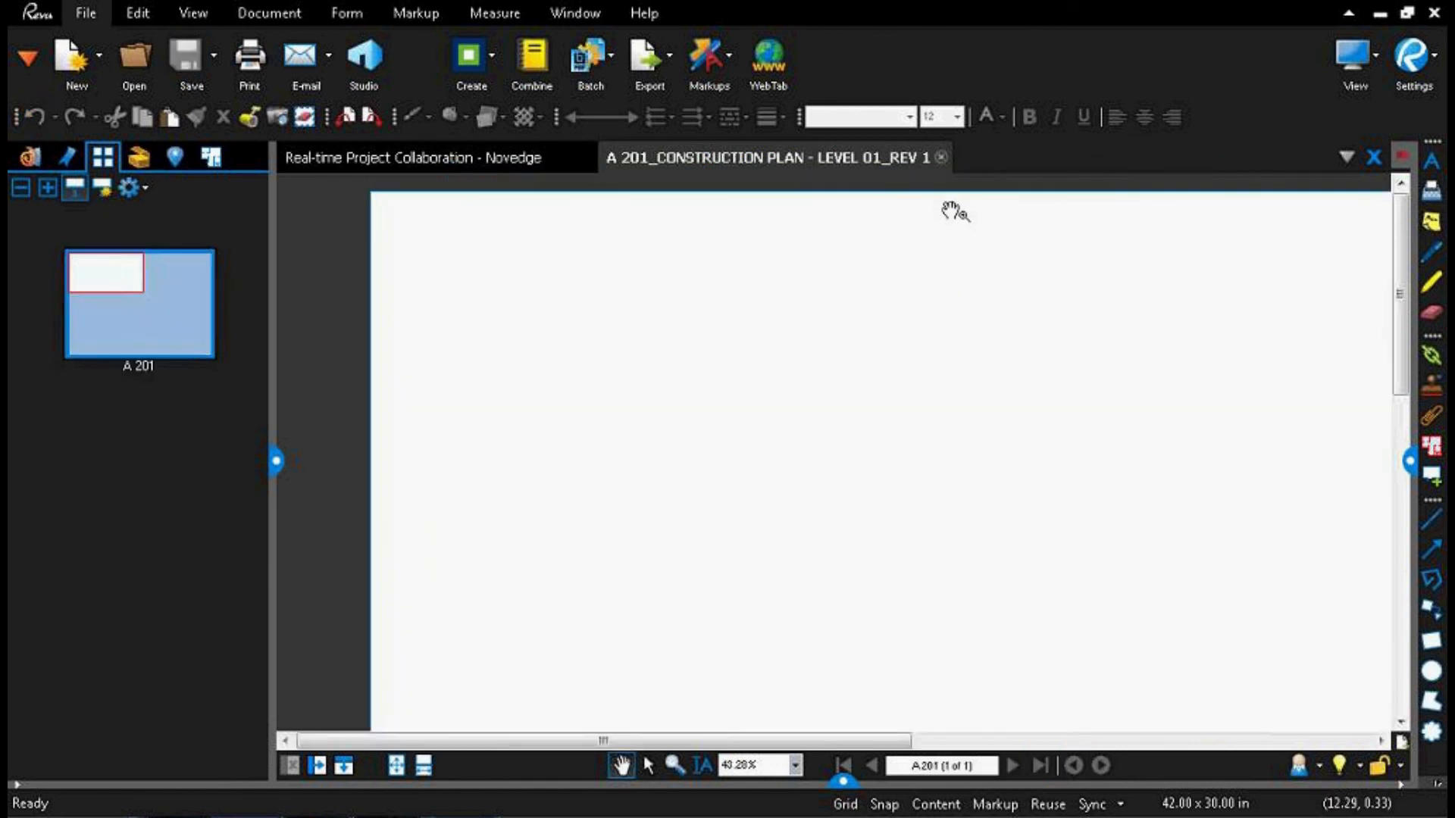
click(932, 158)
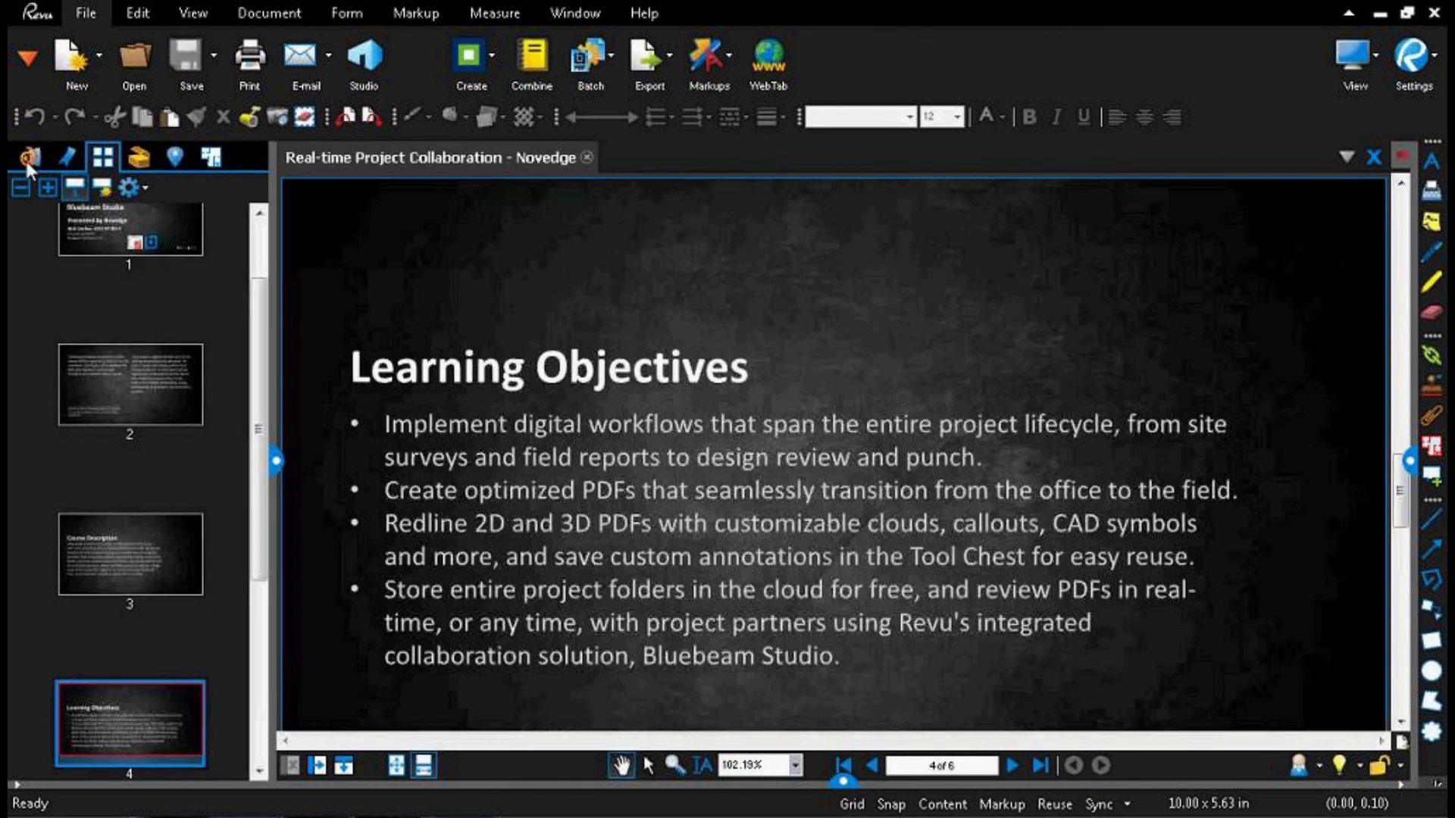
Step: Open the A 100_SITE PLAN sheet from the Extracted Project Sheets folder inside AutoMark-Batch Link
click(26, 157)
click(89, 240)
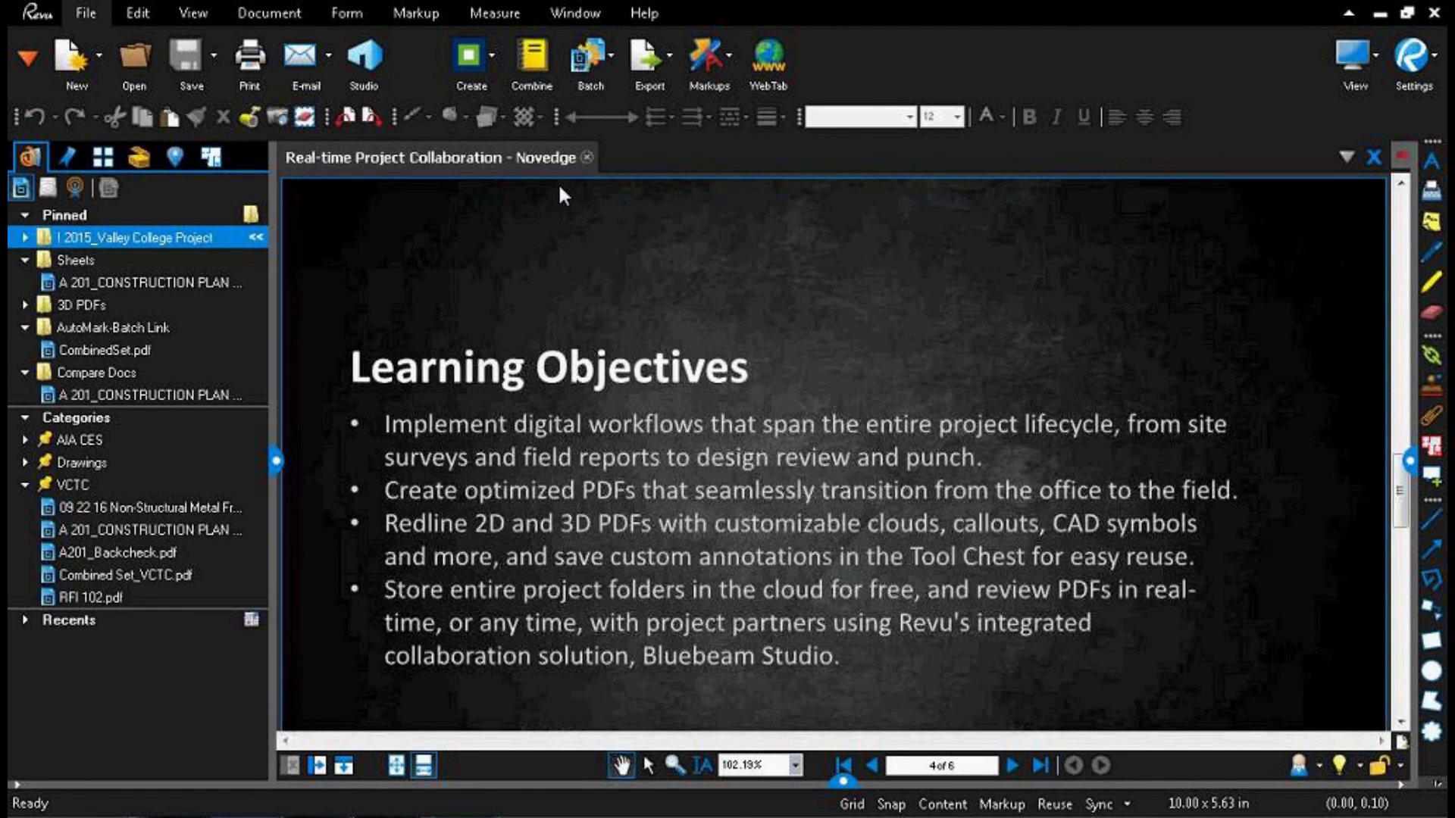
key(ctrl+o)
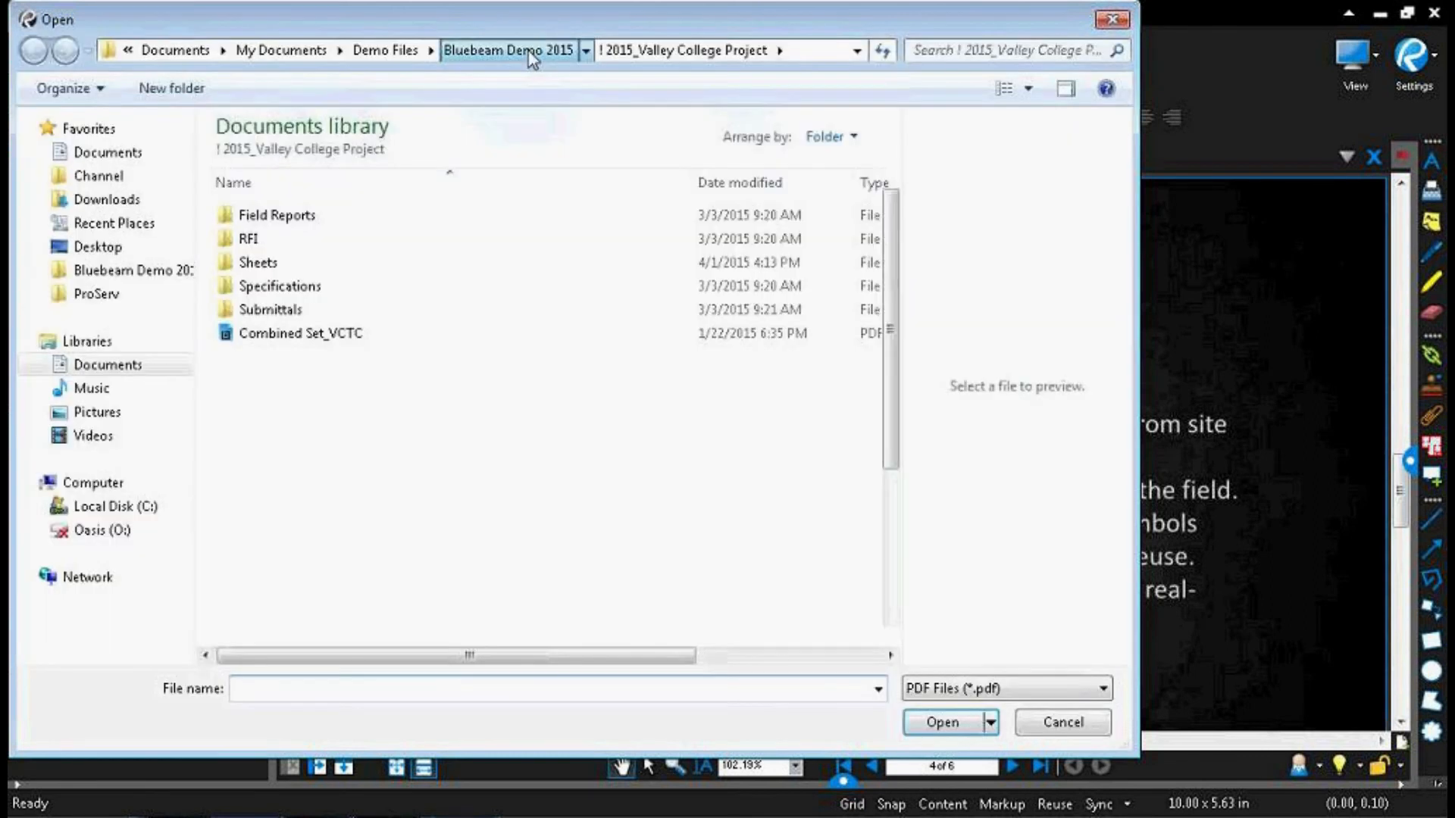
click(531, 51)
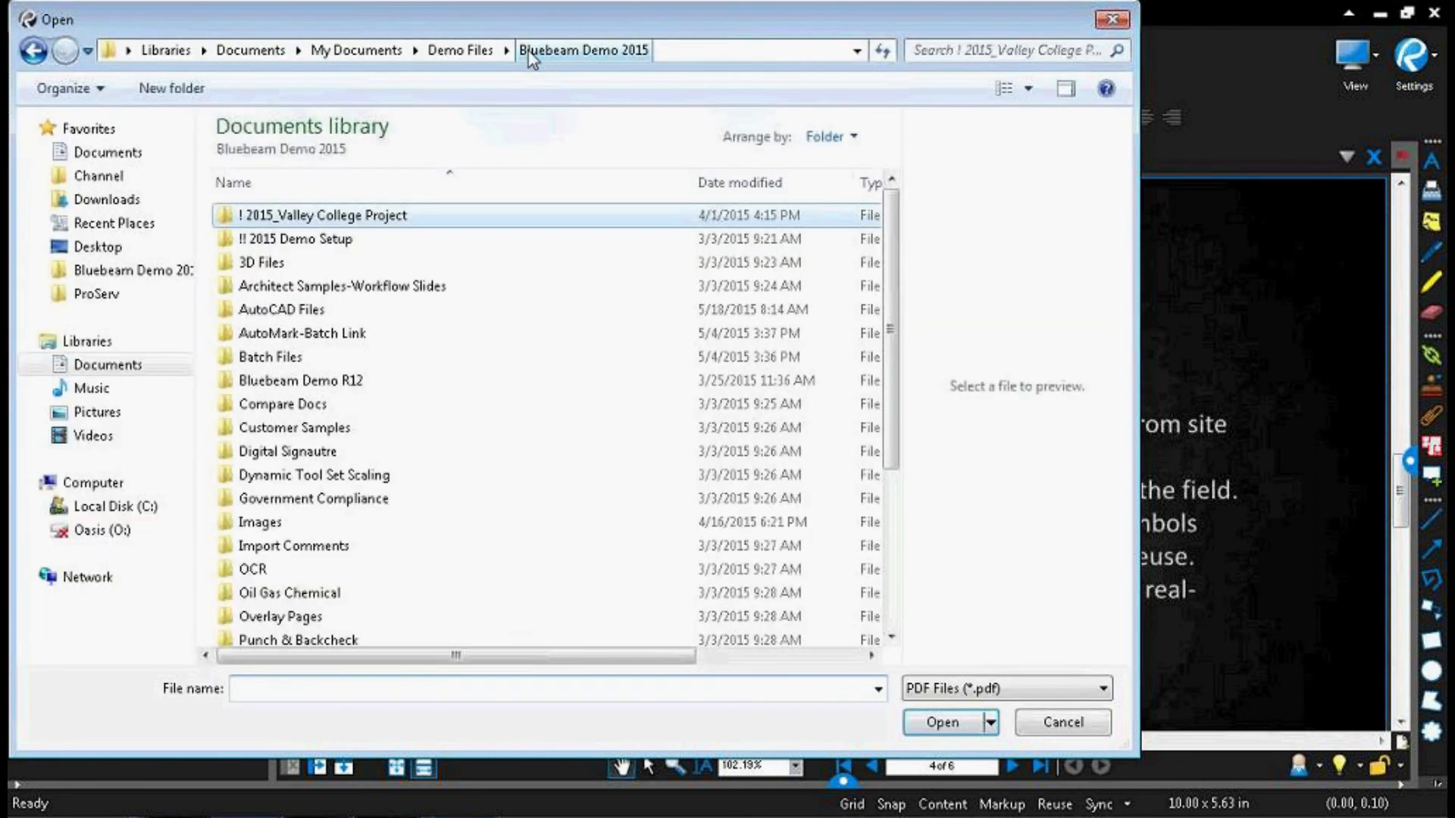
double_click(336, 332)
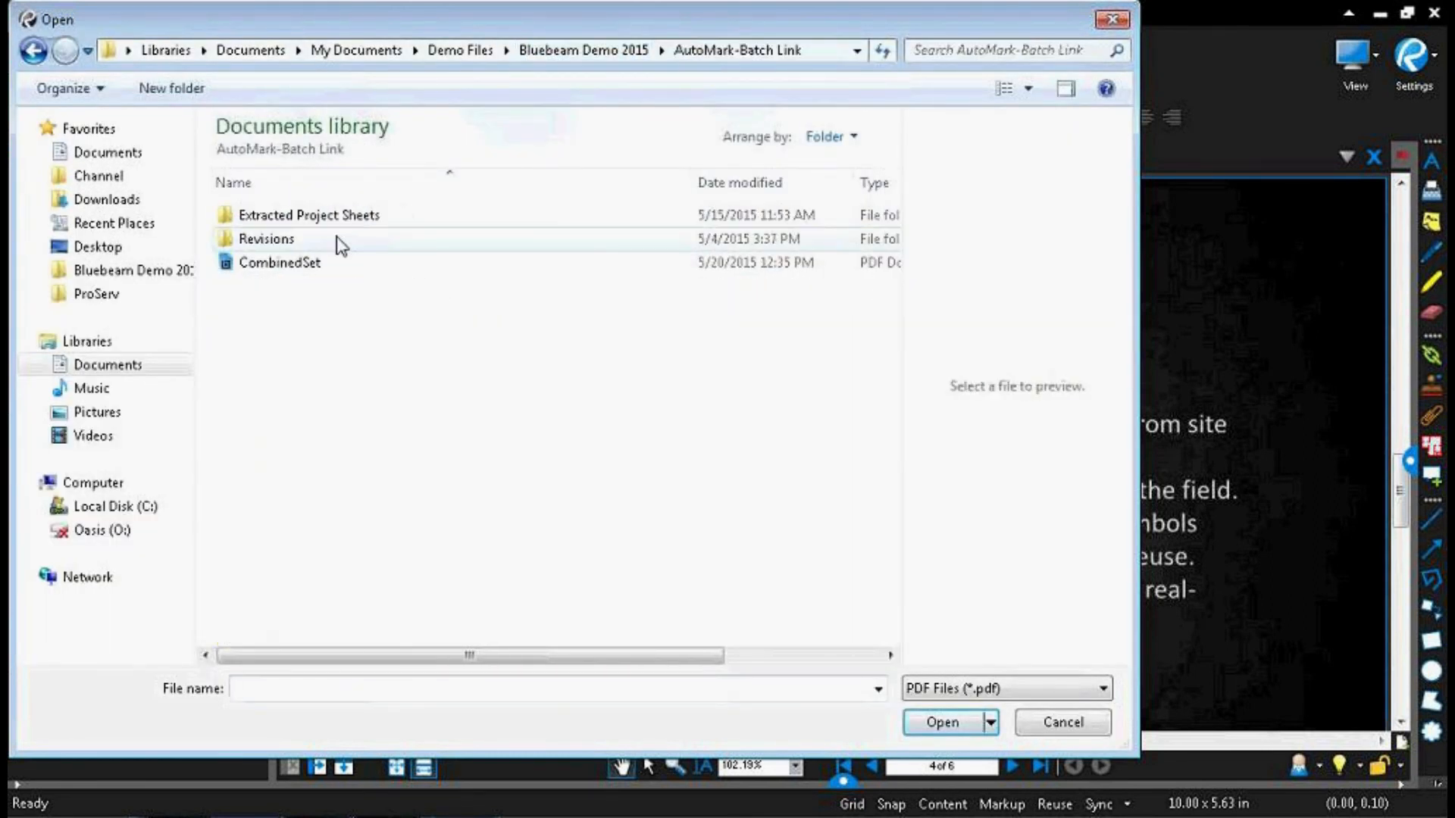
double_click(342, 215)
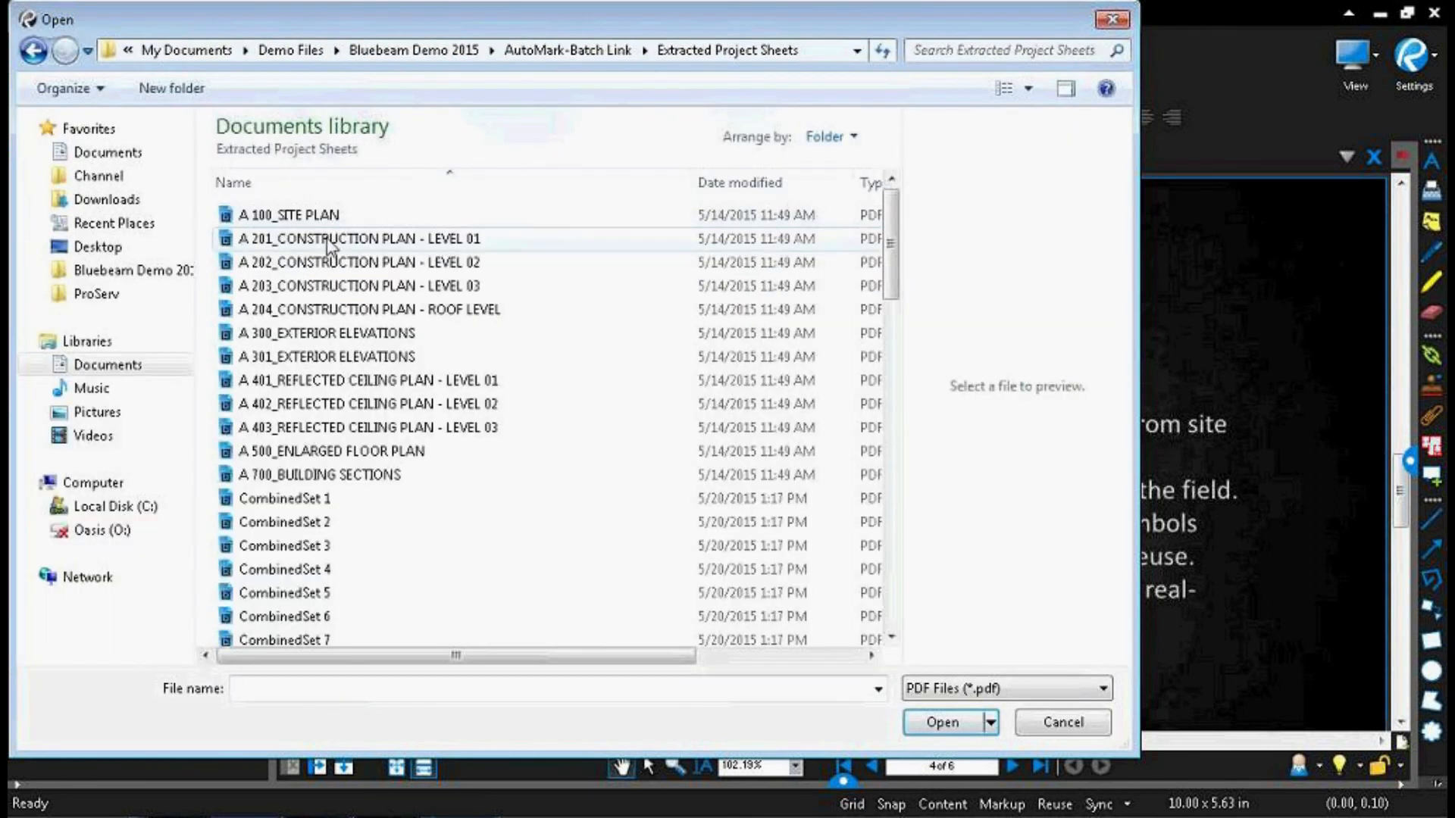
double_click(314, 221)
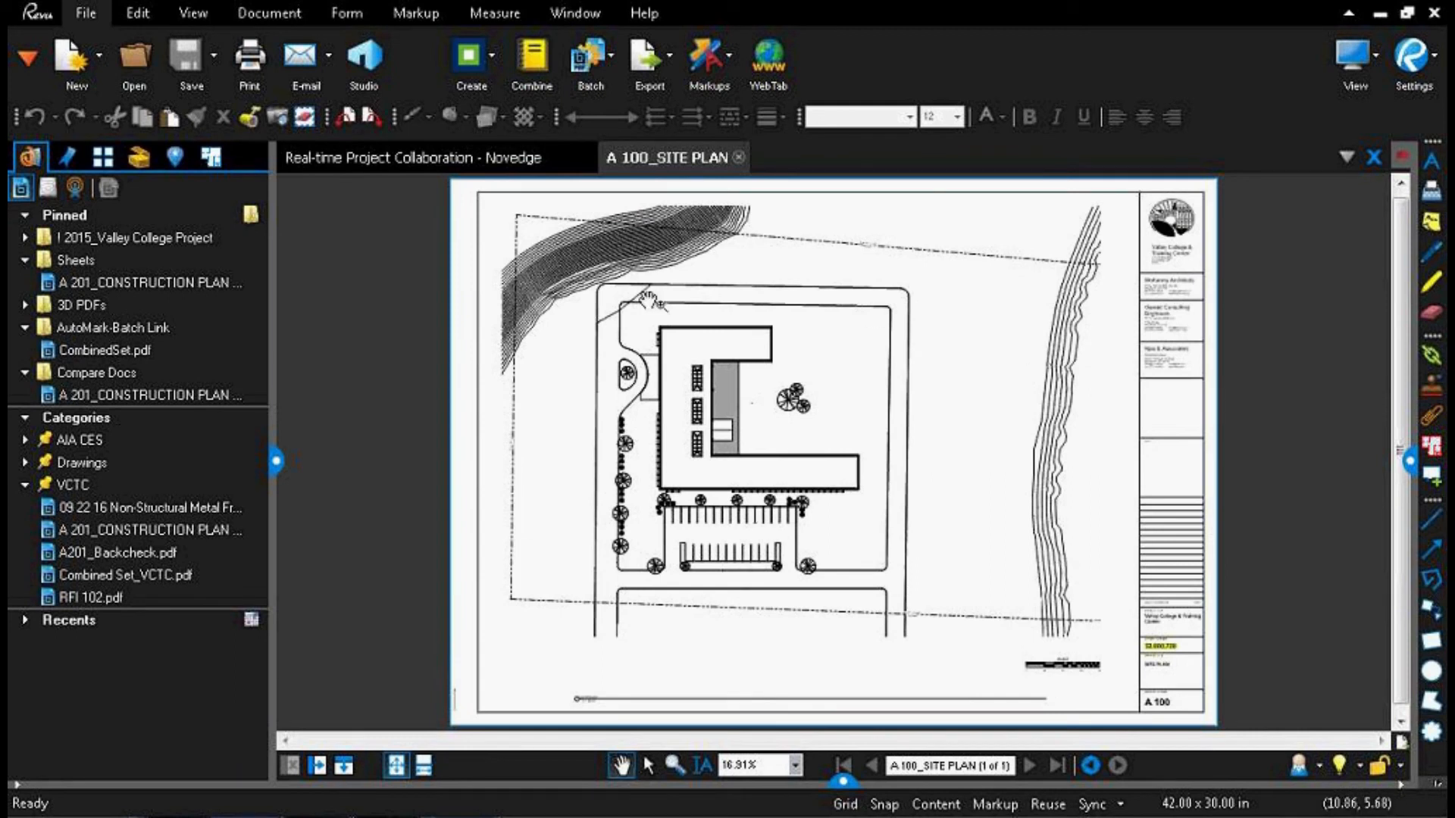
Step: Follow the project number link in the site plan's title block to the title sheet and show its page thumbnails
scroll(686, 499, up, 2)
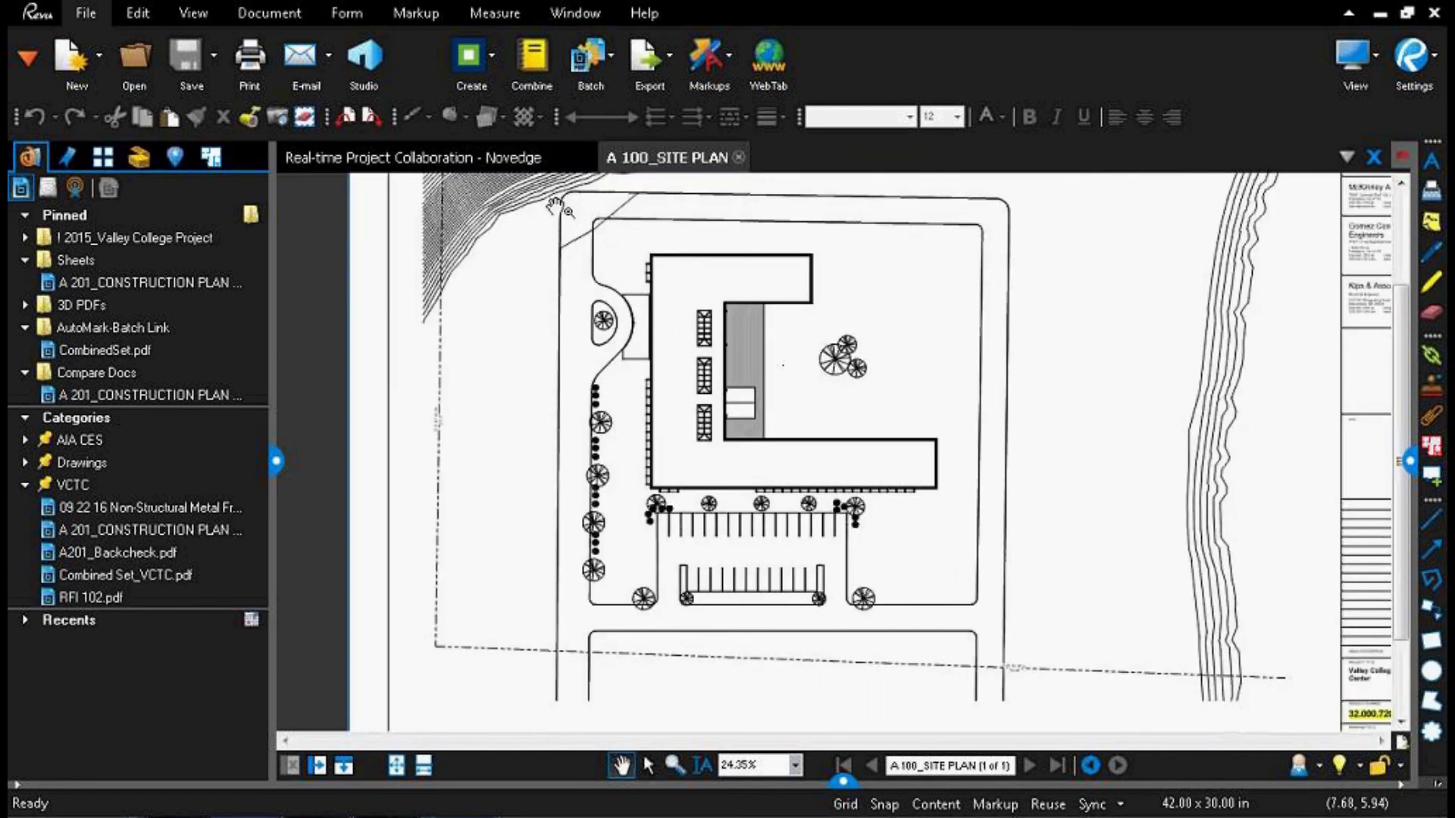
drag(1175, 570, 910, 453)
scroll(1172, 618, up, 4)
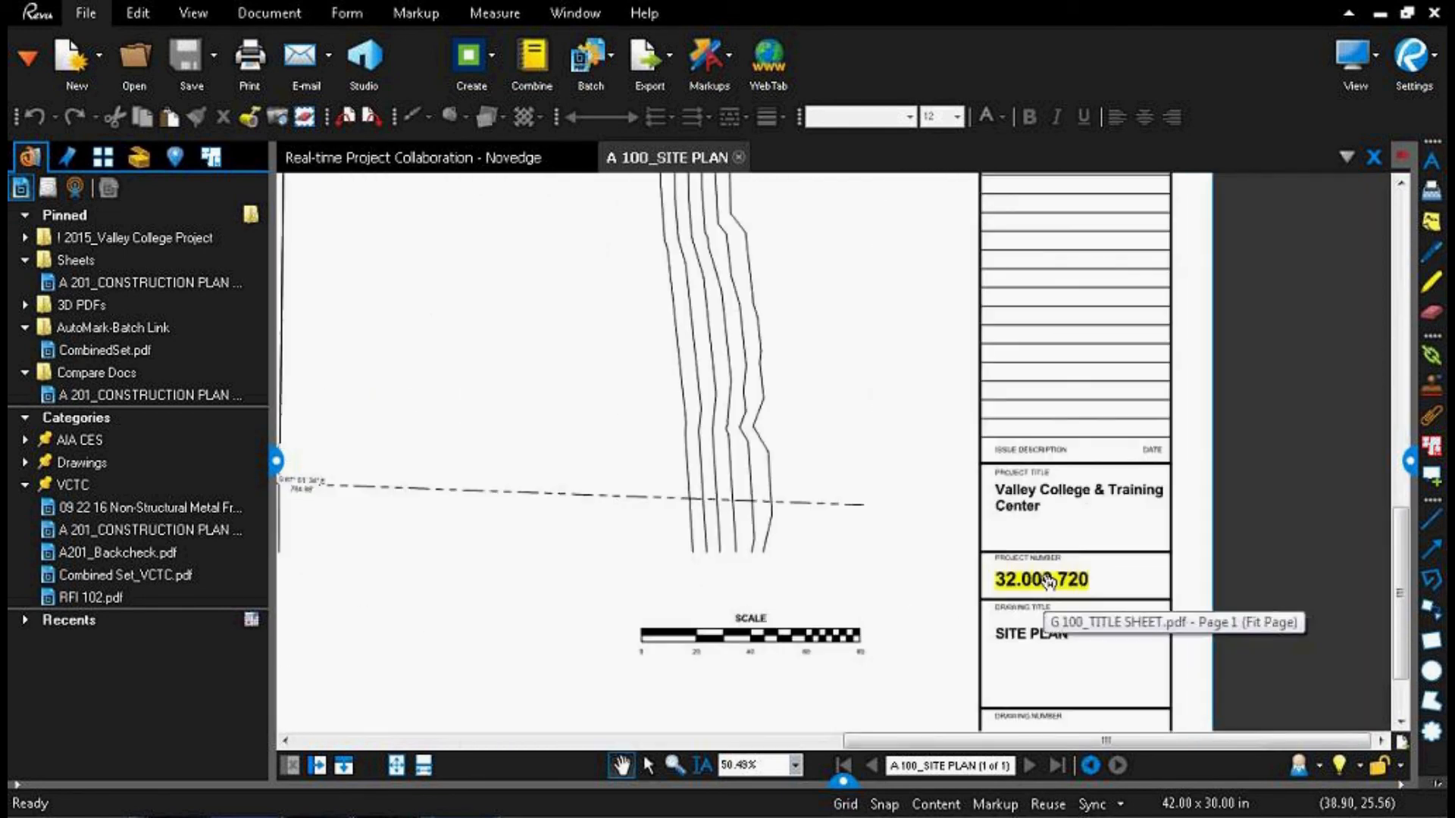
click(1048, 581)
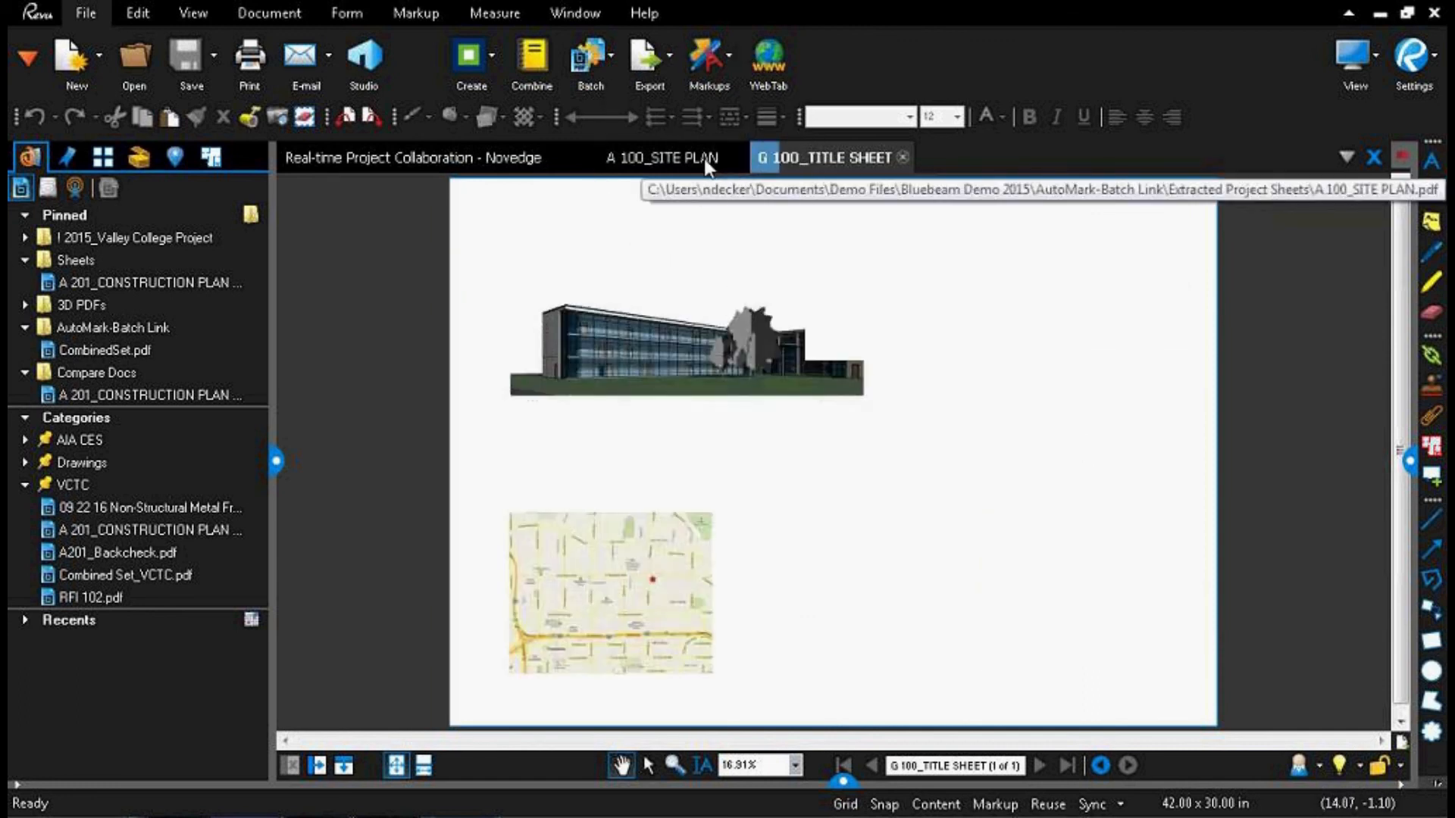
click(805, 162)
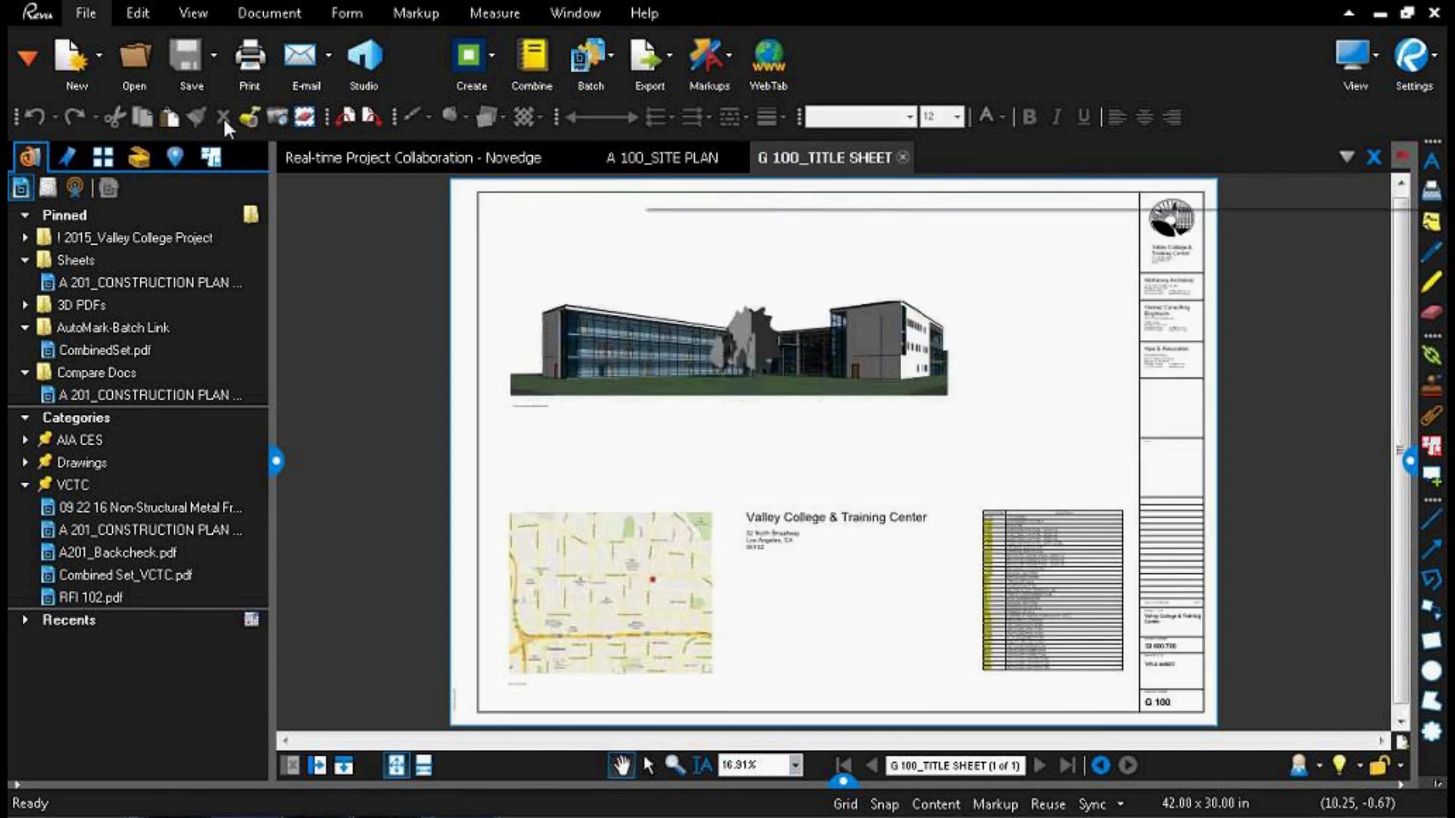
click(104, 157)
click(160, 328)
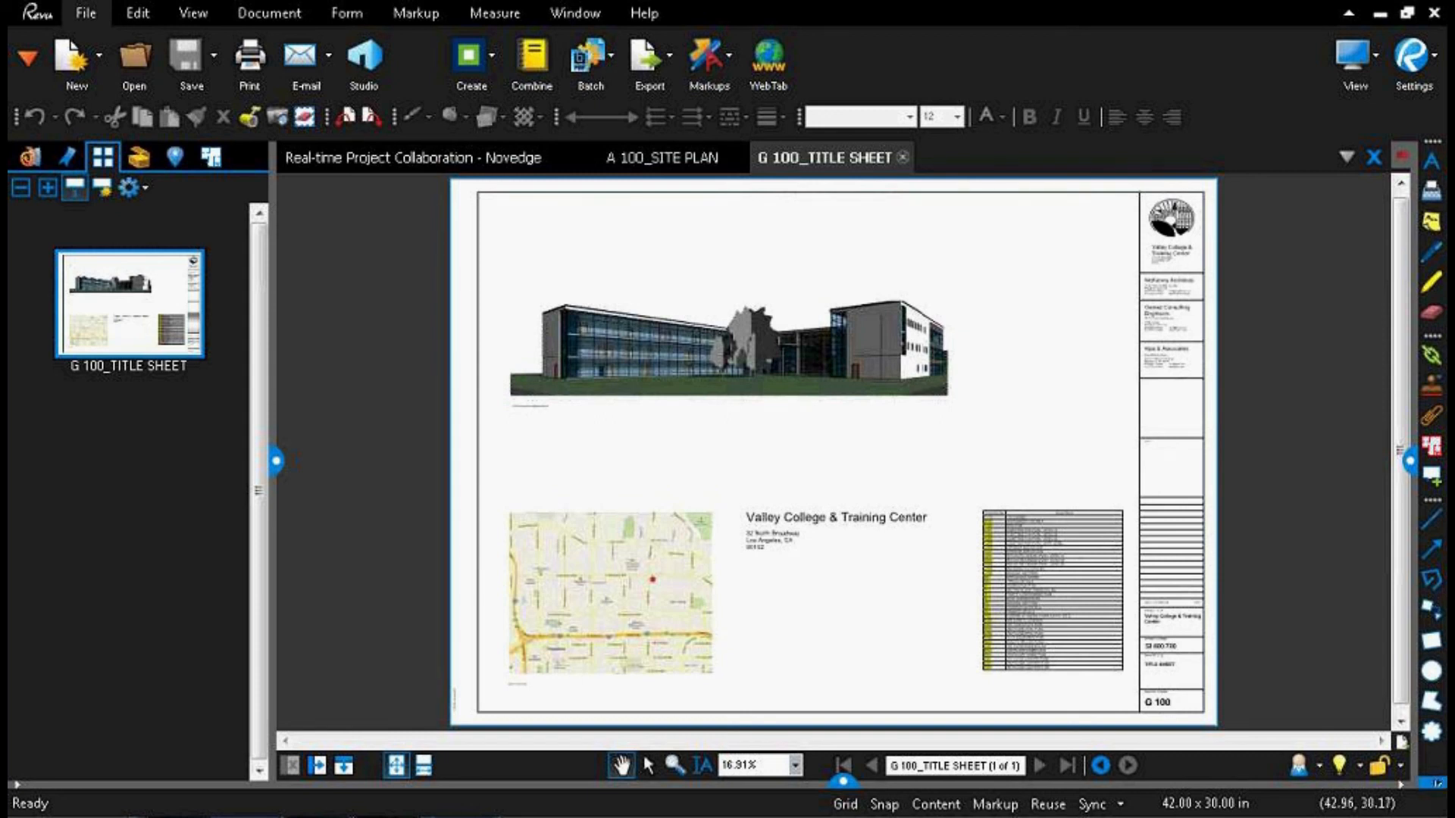
Step: Test the links from the sheet index to A 201, on to A 300, and back to the title sheet through the project number
scroll(995, 529, up, 5)
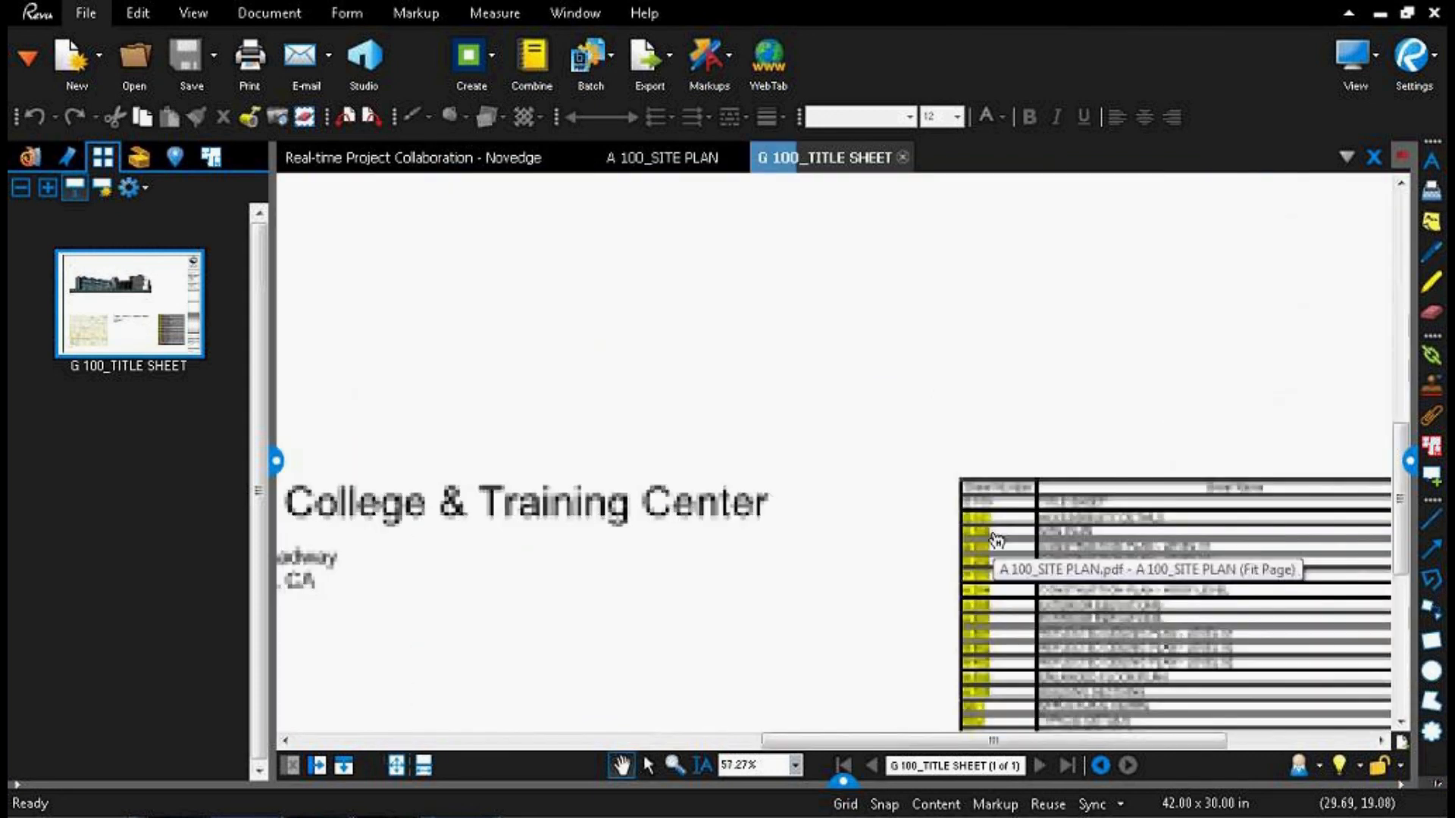
click(977, 547)
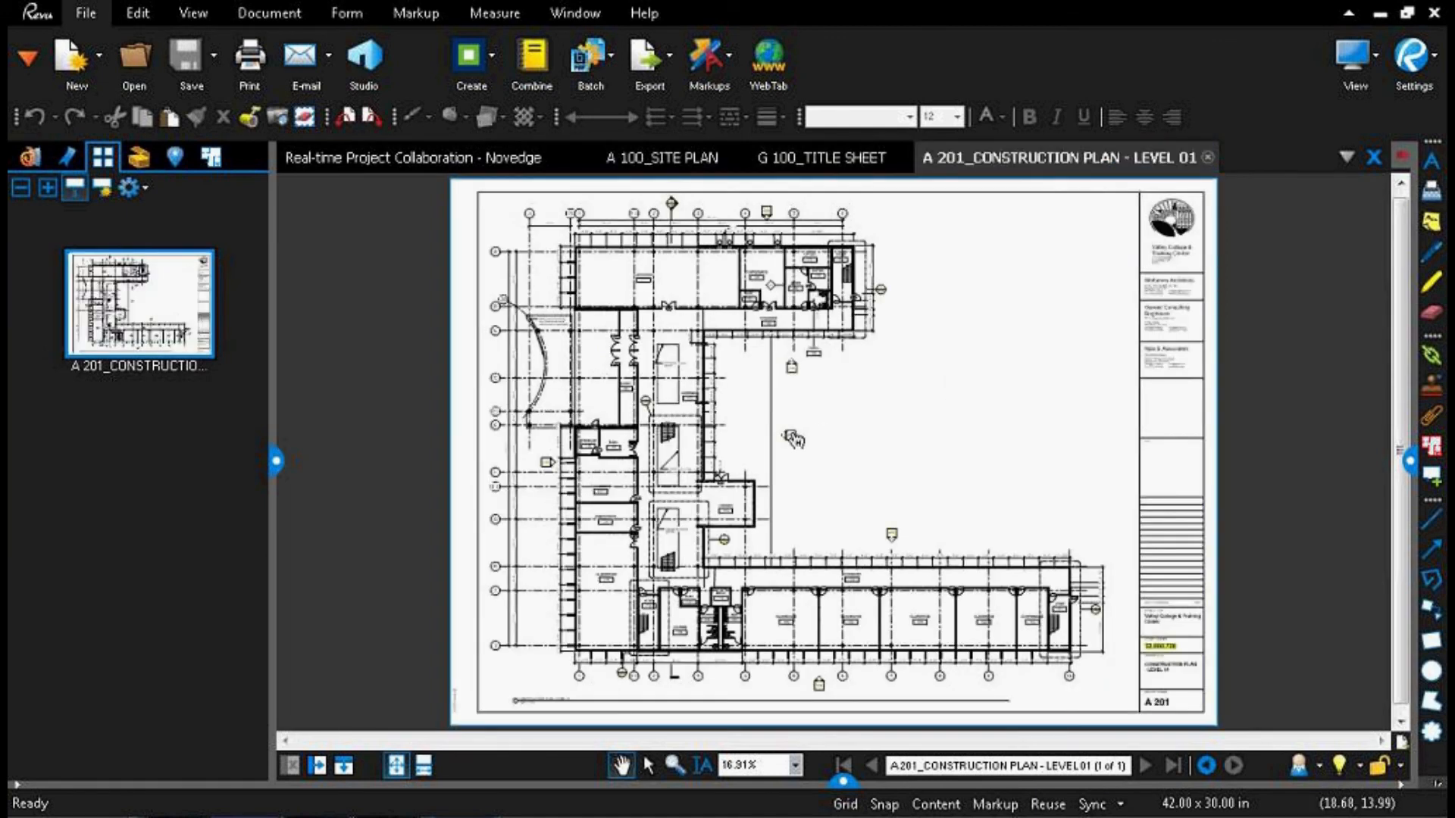
scroll(794, 438, up, 5)
click(784, 441)
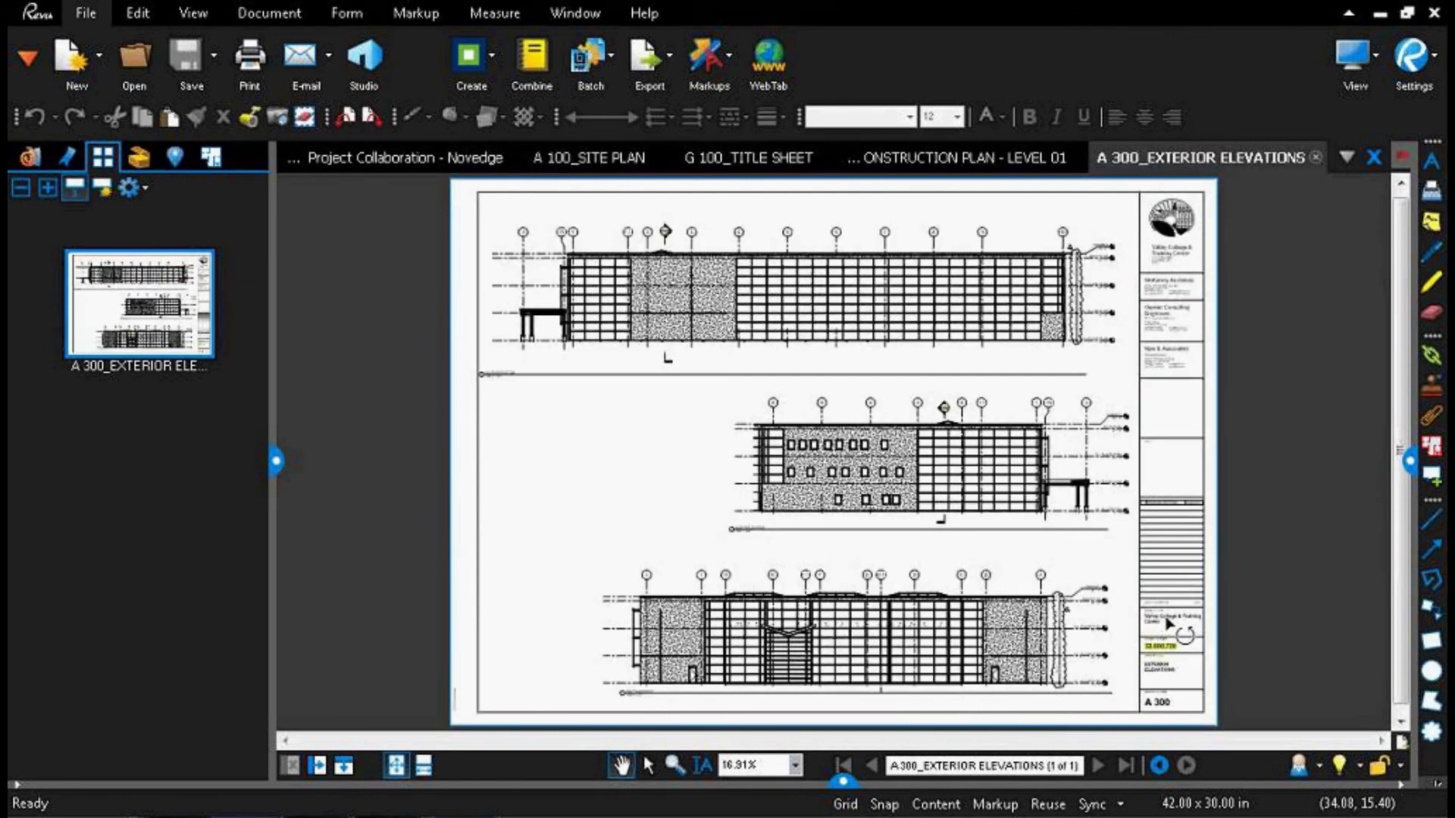
scroll(1167, 623, up, 5)
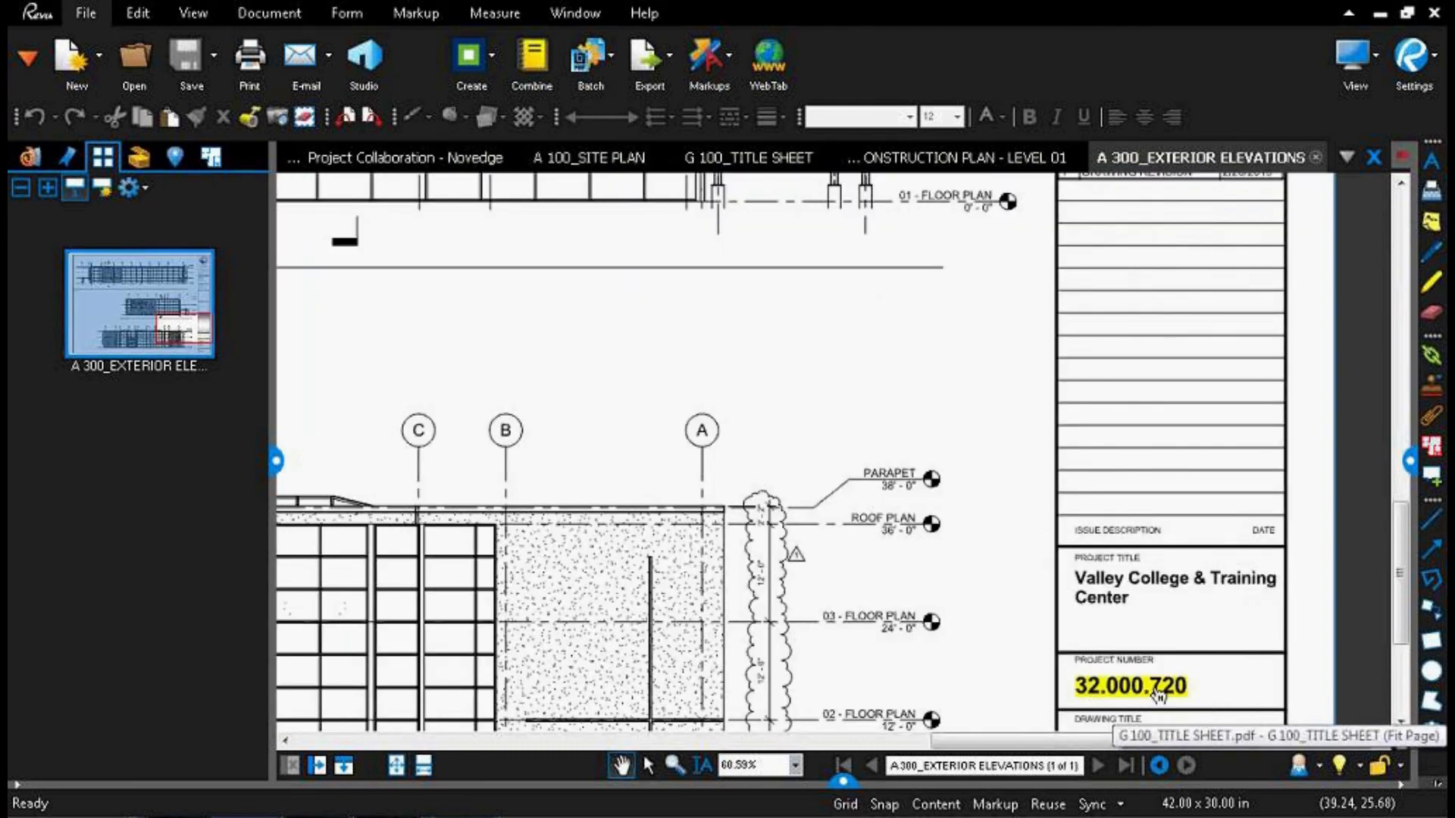
click(1158, 693)
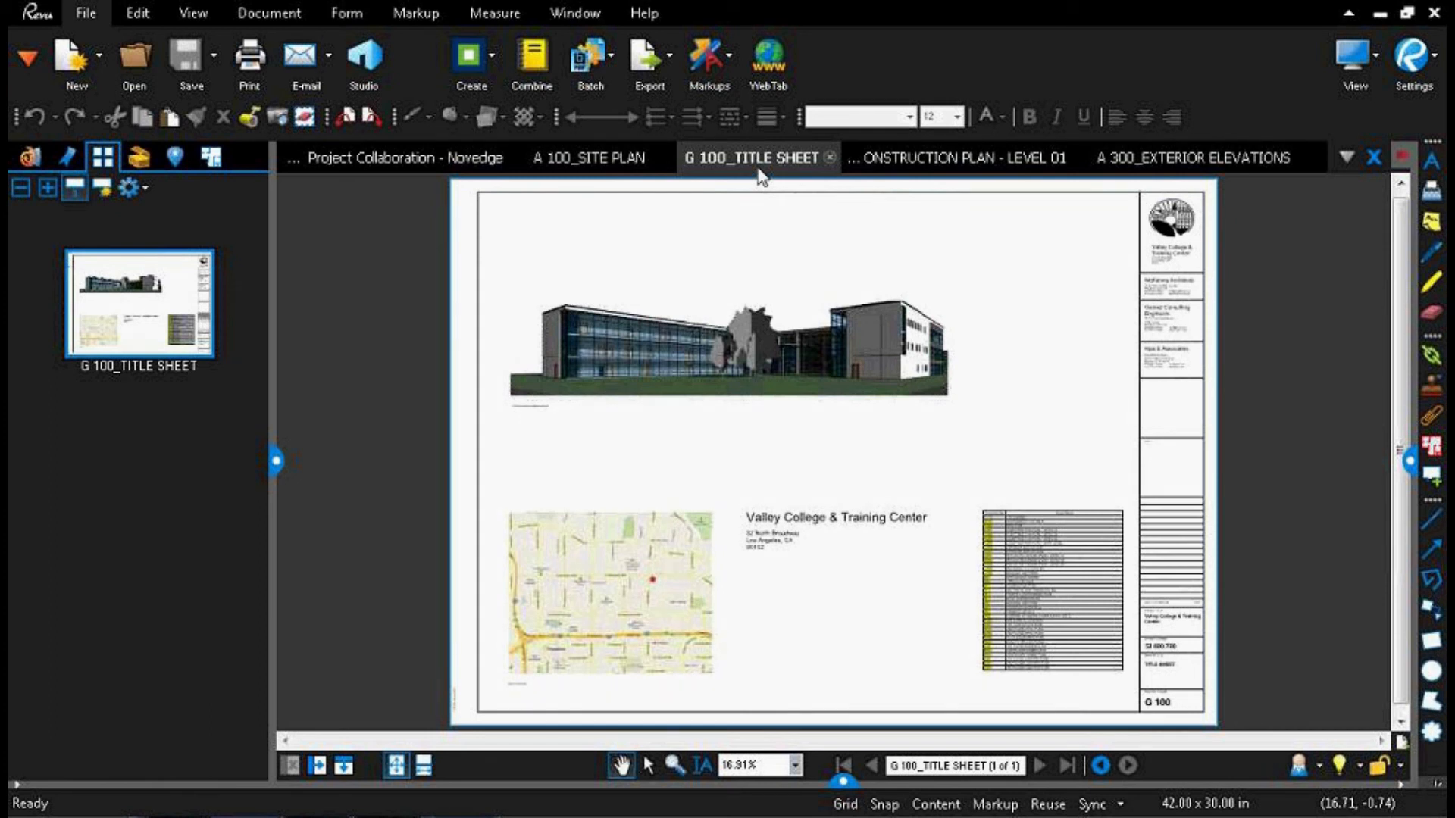
Step: Close the A 100, G 100, A 201 and A 300 sheets, leaving the presentation open
click(665, 156)
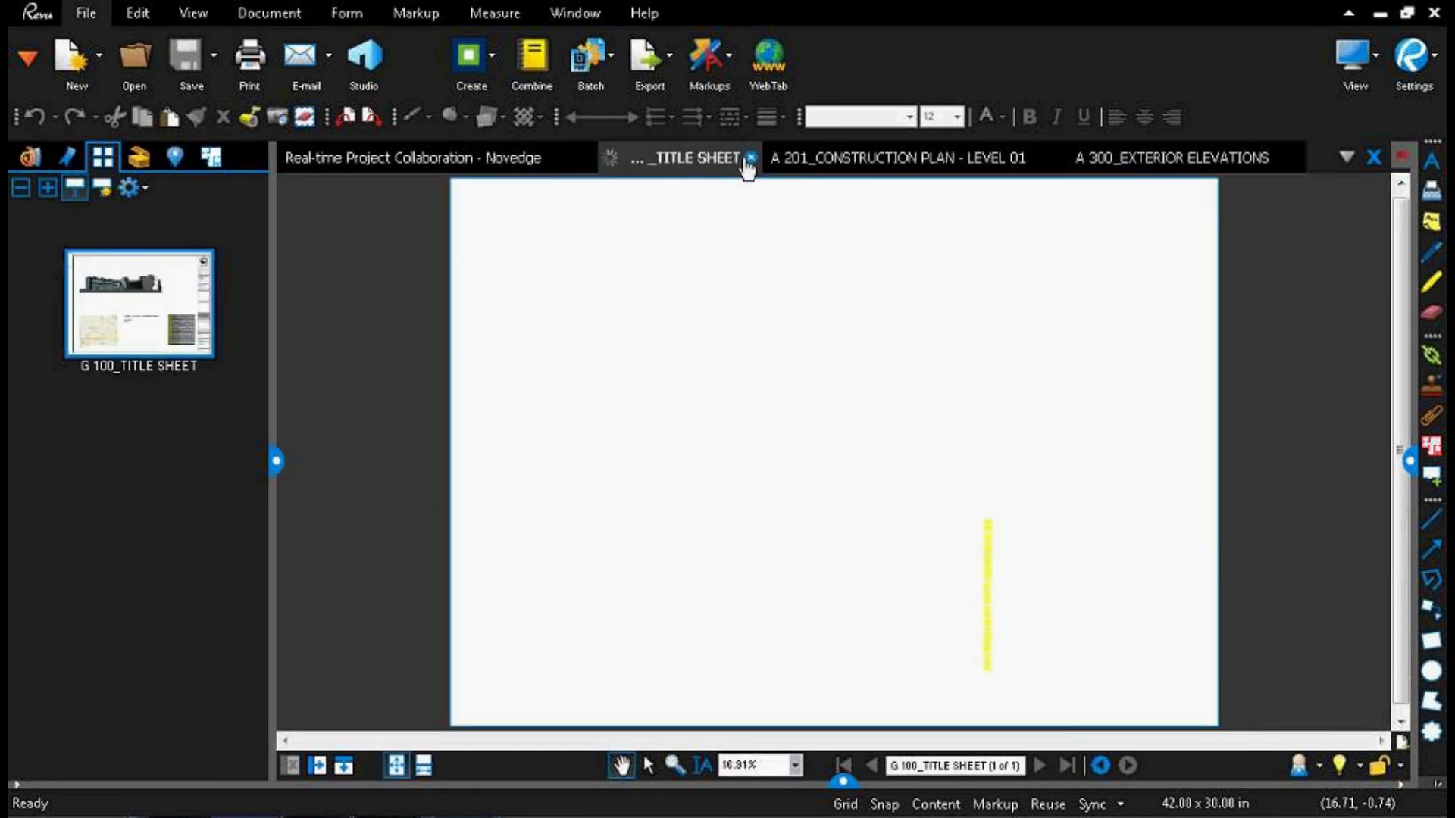
click(750, 156)
click(870, 157)
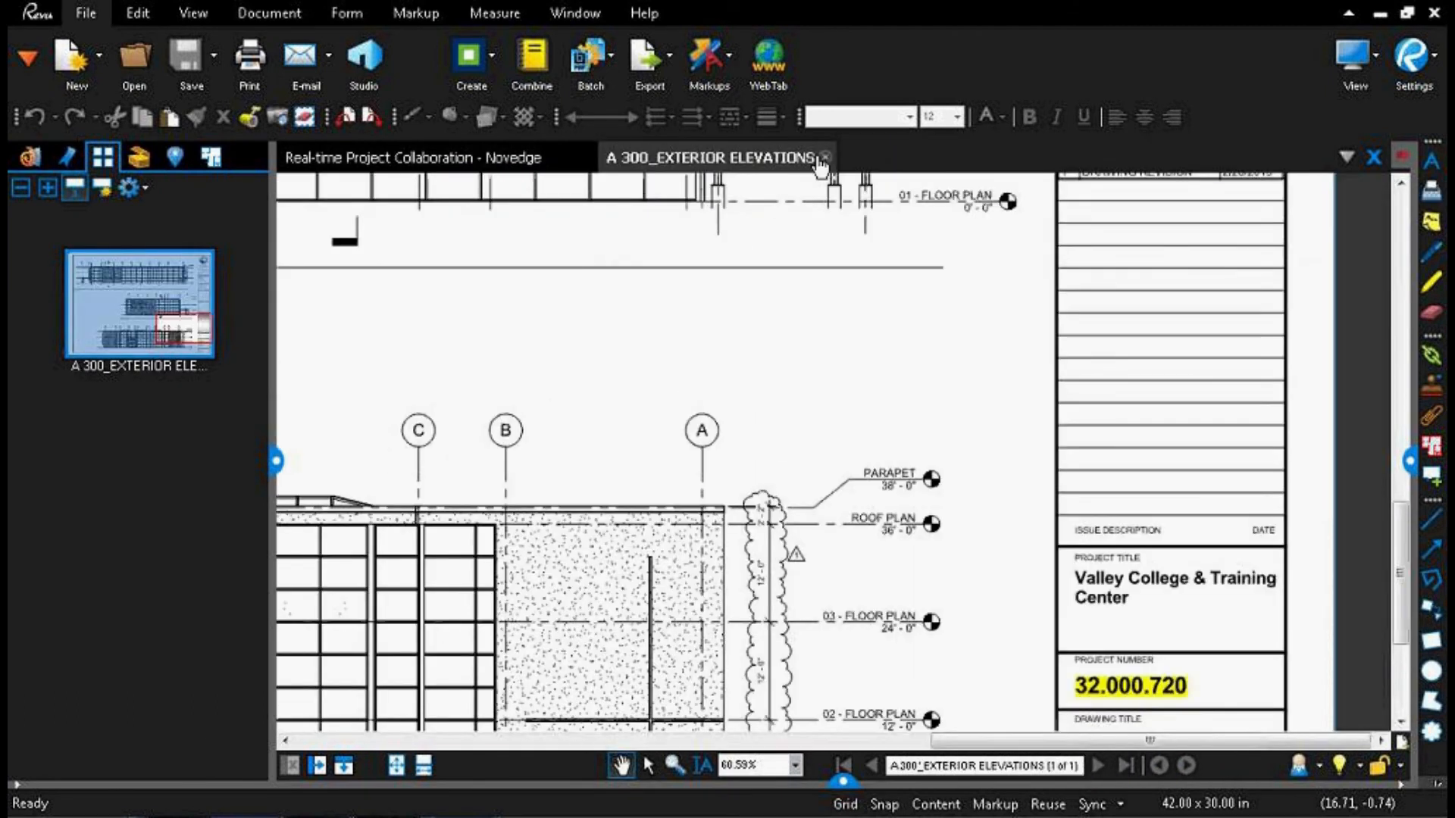
click(823, 157)
Step: Open the pinned A 201 construction plan from the Compare Docs folder
click(28, 156)
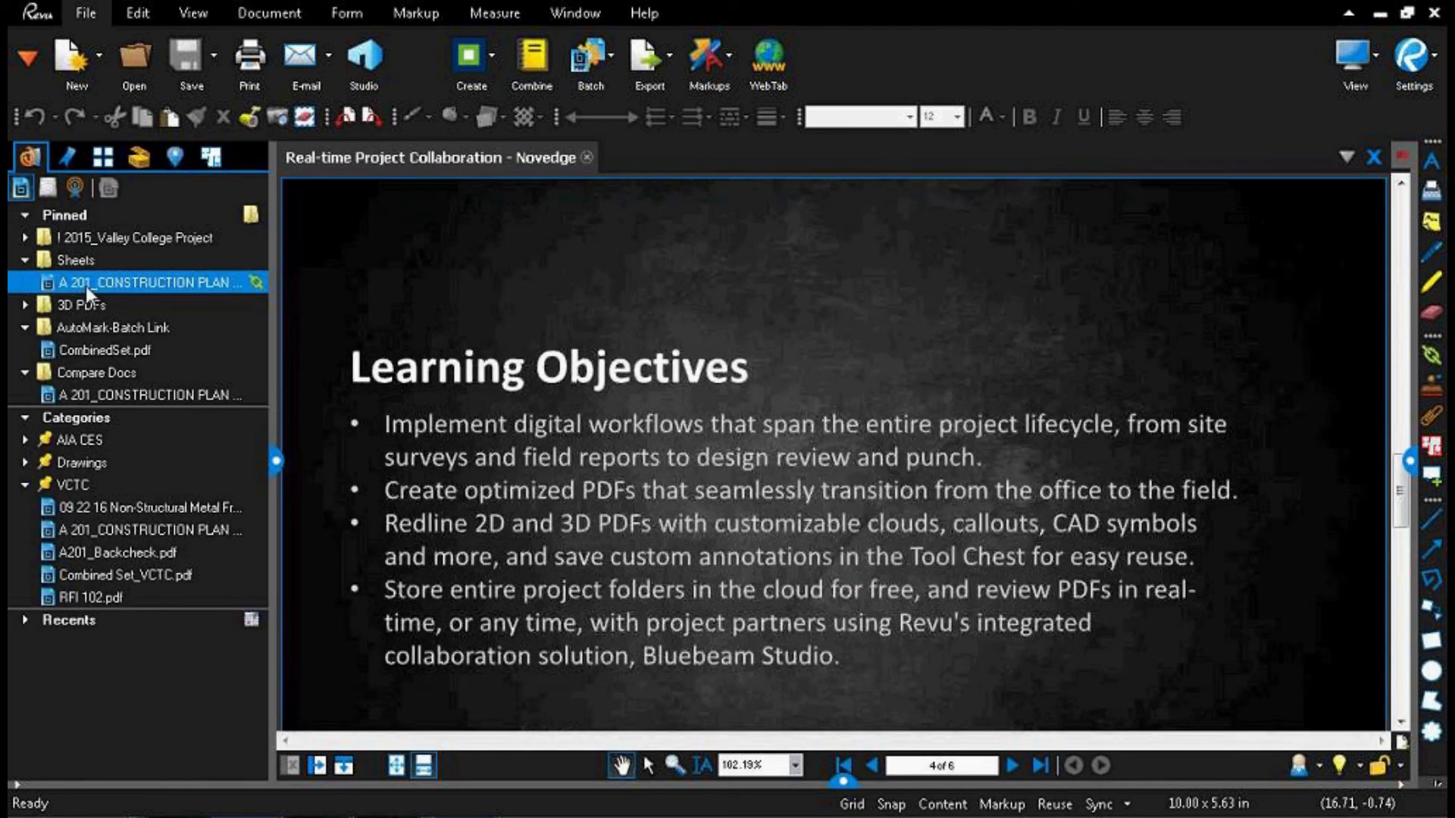
click(88, 394)
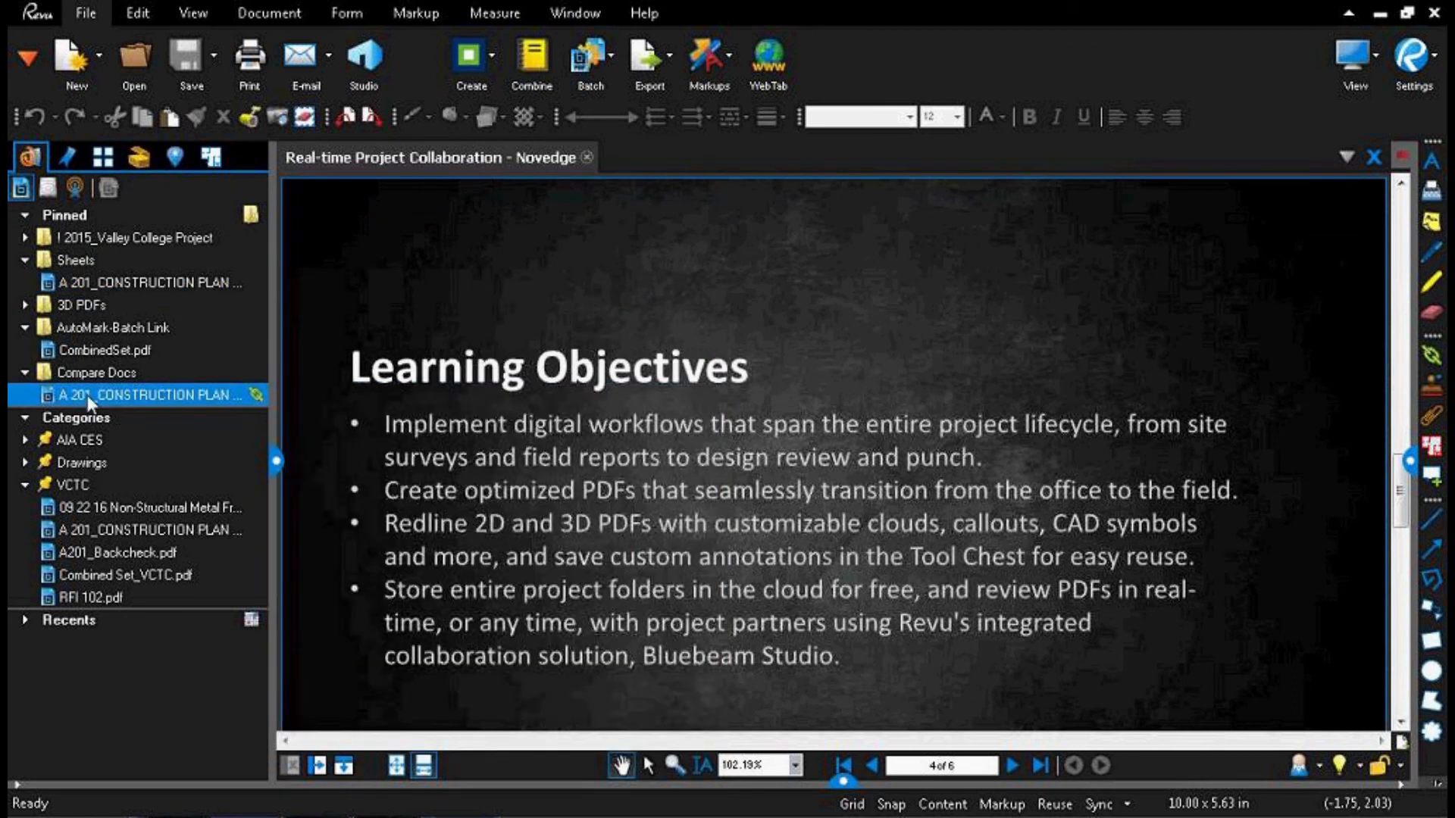
double_click(87, 394)
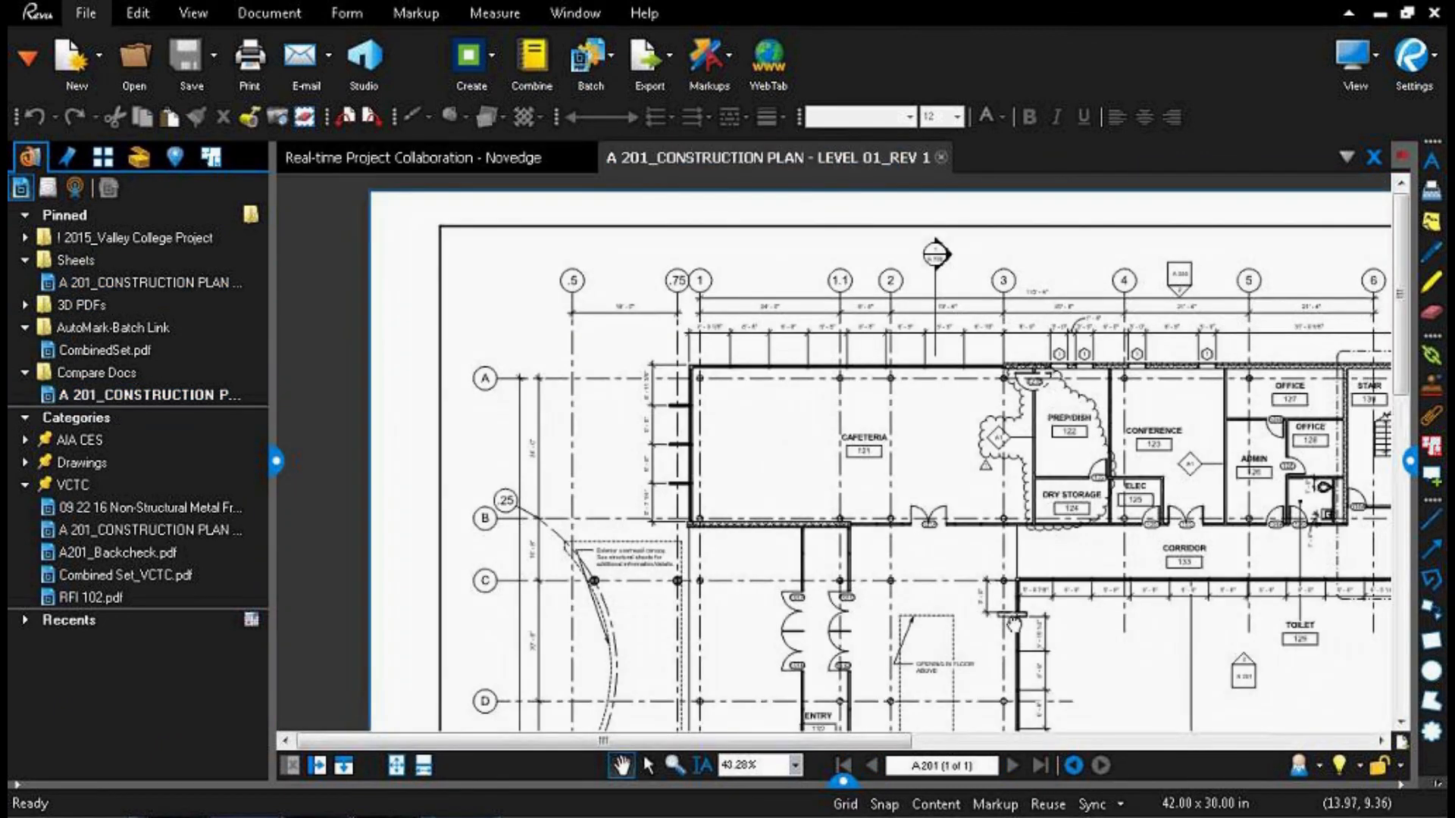
Step: Add a text box reading "Text Box" in the blank area beside the A 301 elevation marker, below Toilet 129
drag(1014, 623, 674, 331)
scroll(805, 339, down, 1)
drag(754, 292, 829, 438)
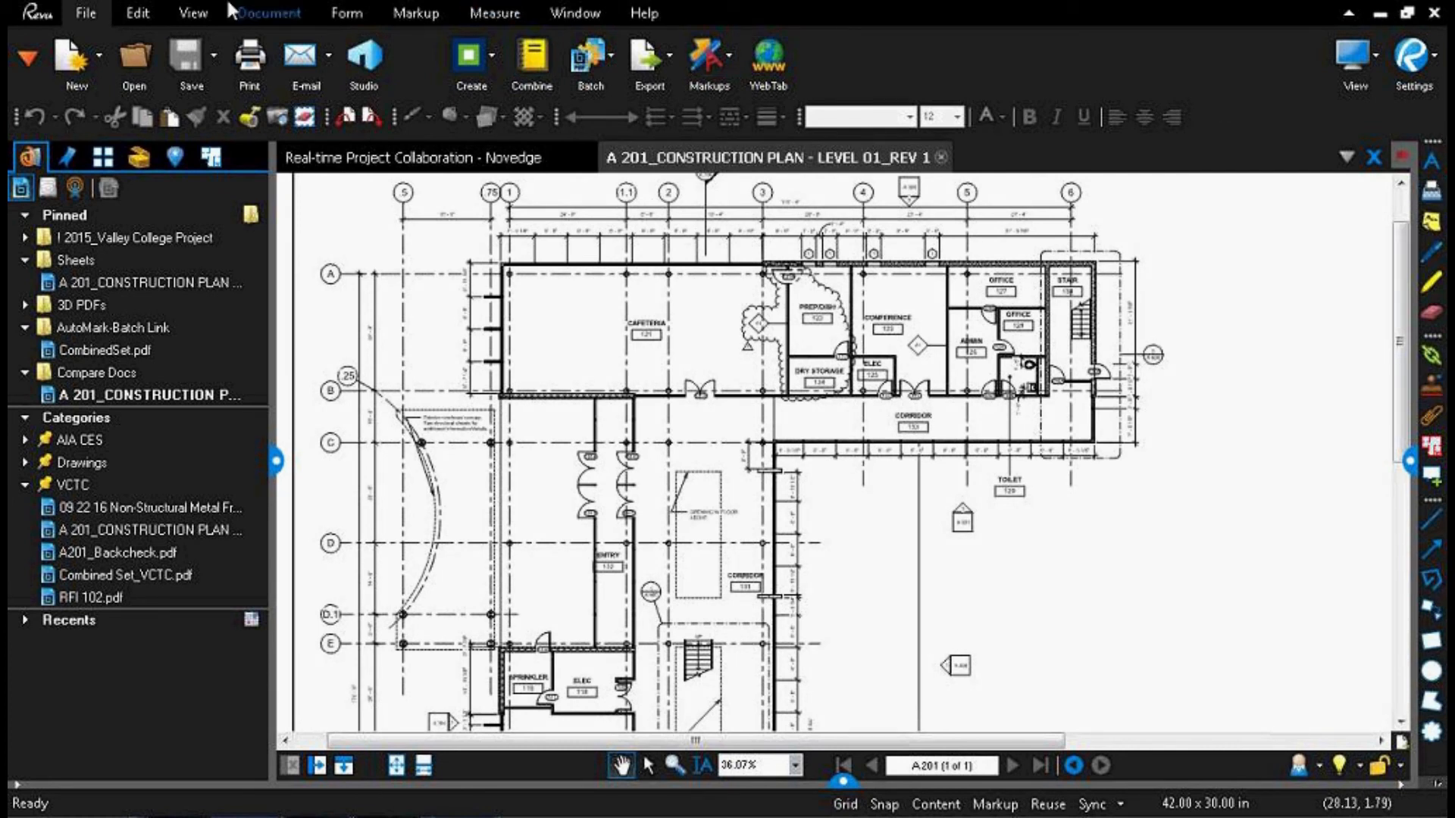
click(417, 13)
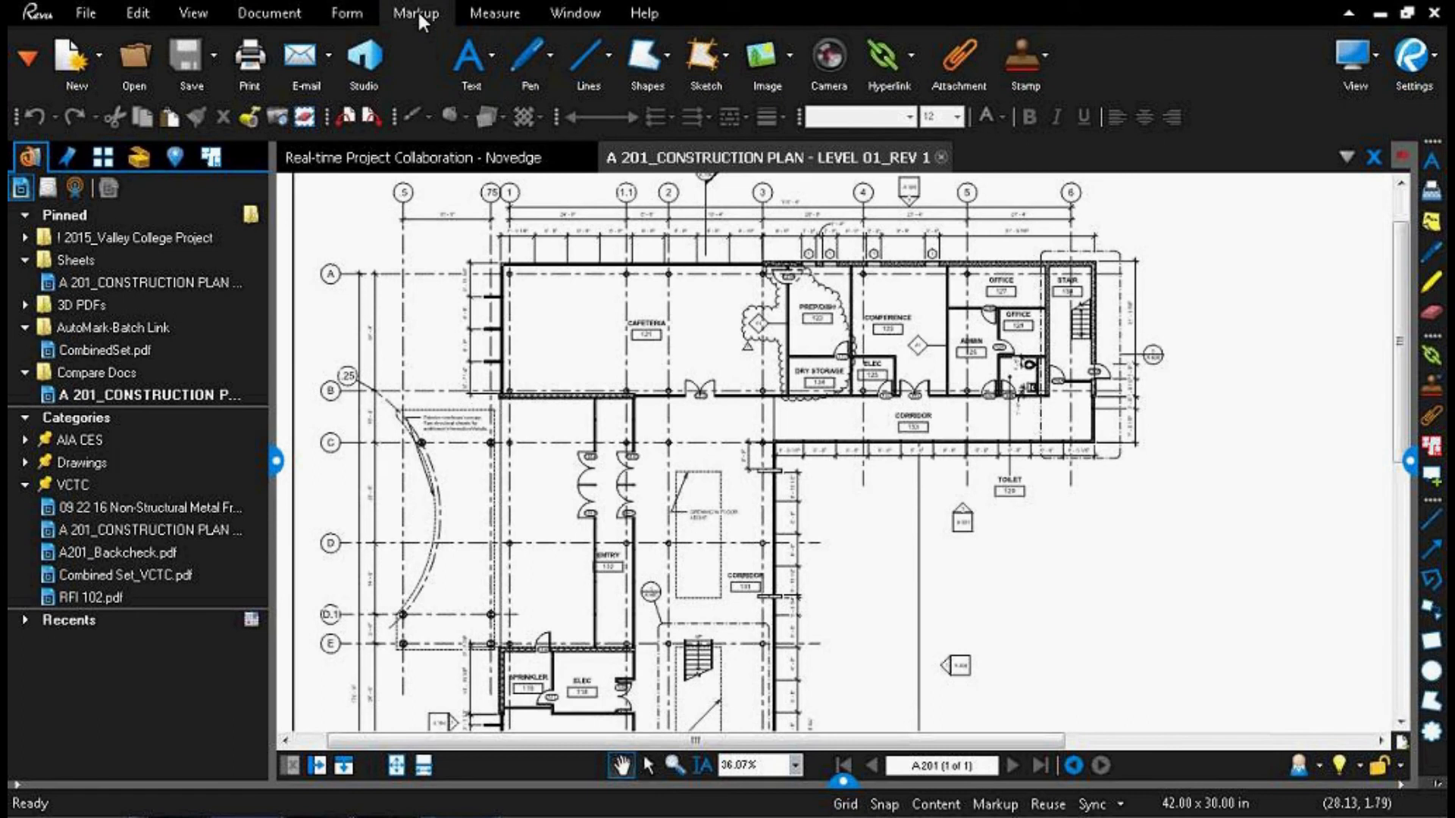
click(490, 55)
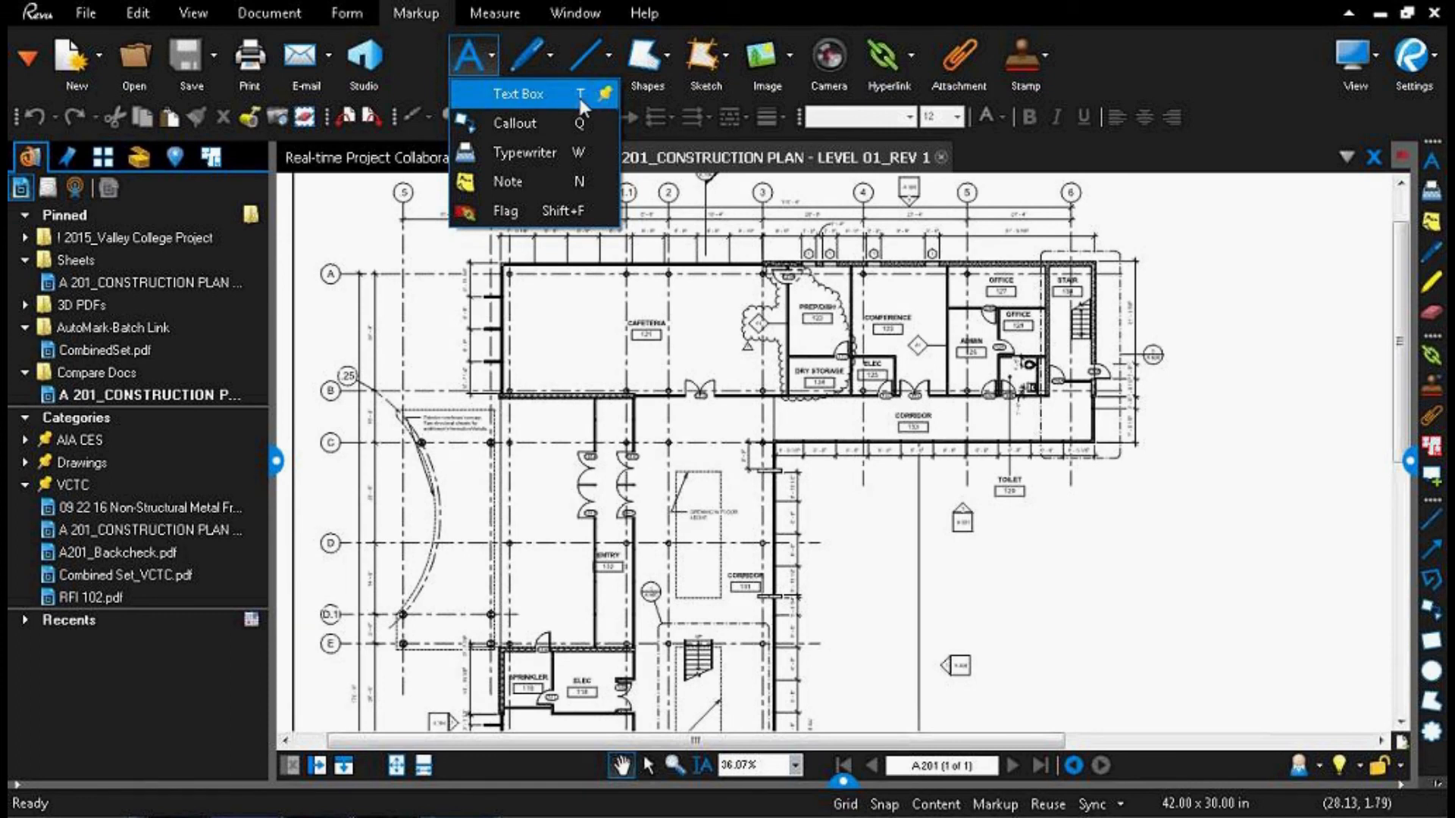
click(520, 94)
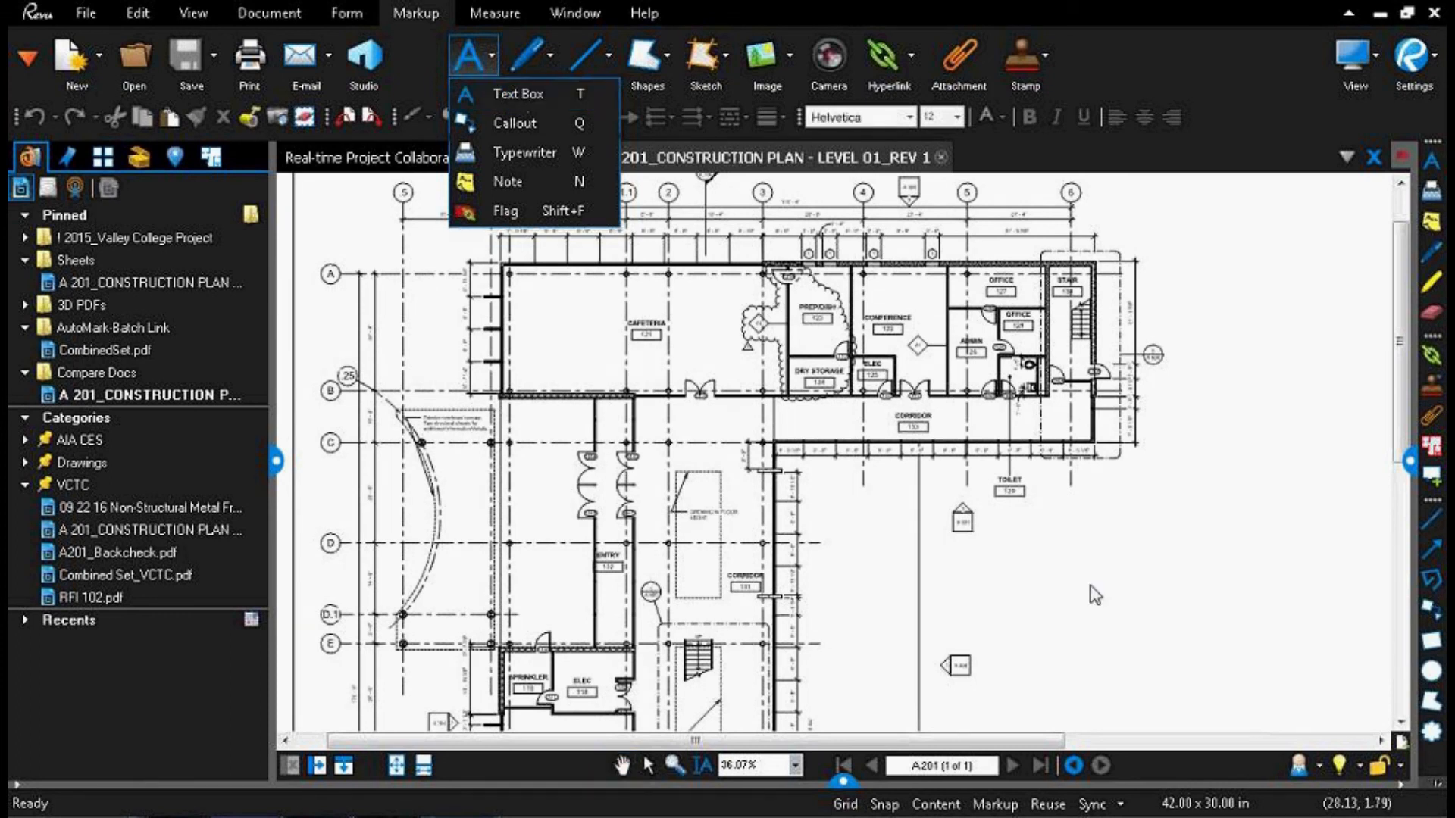
drag(1023, 494, 853, 431)
drag(867, 448, 967, 511)
scroll(943, 516, up, 6)
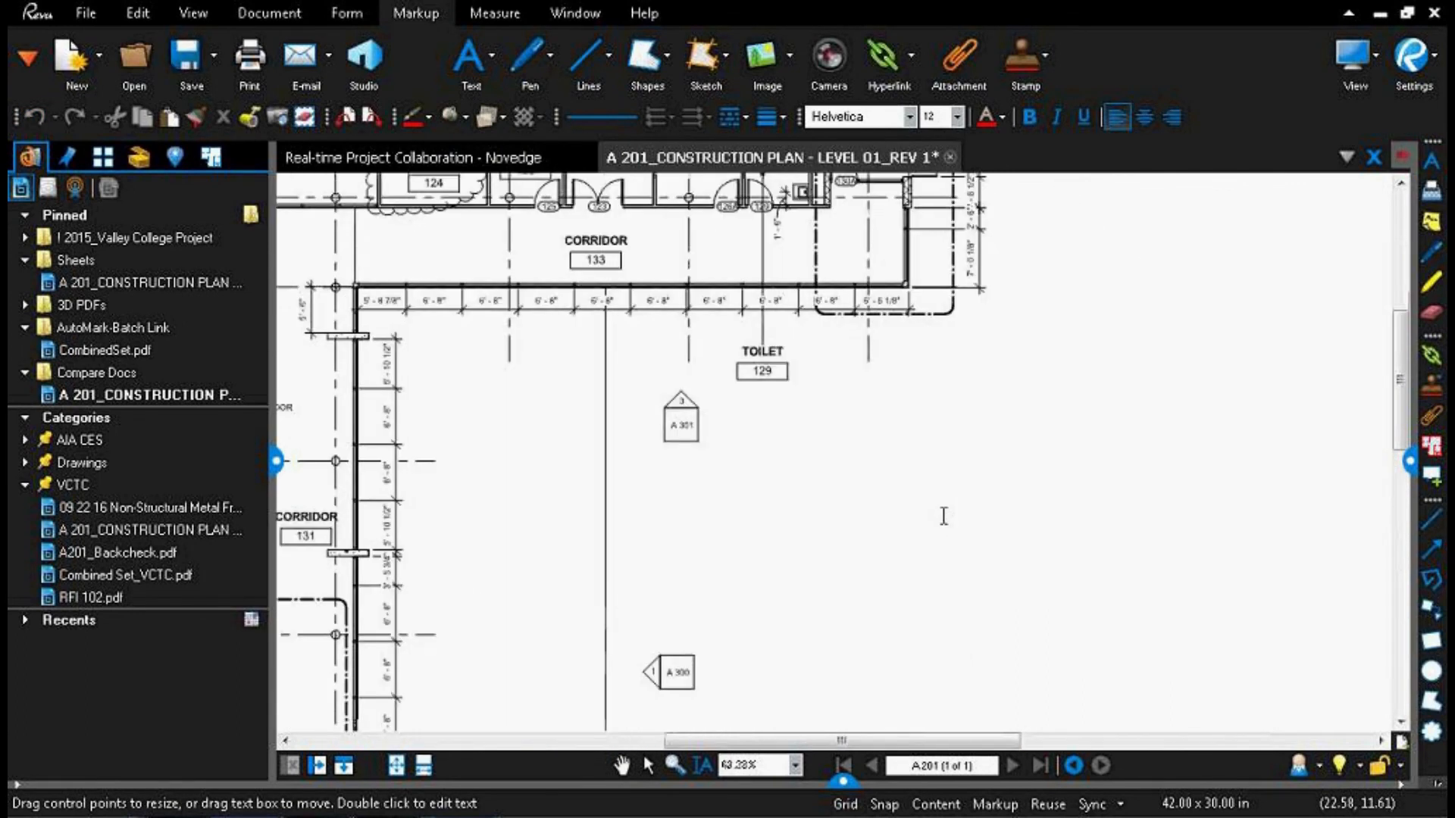
text(Text Box)
click(529, 351)
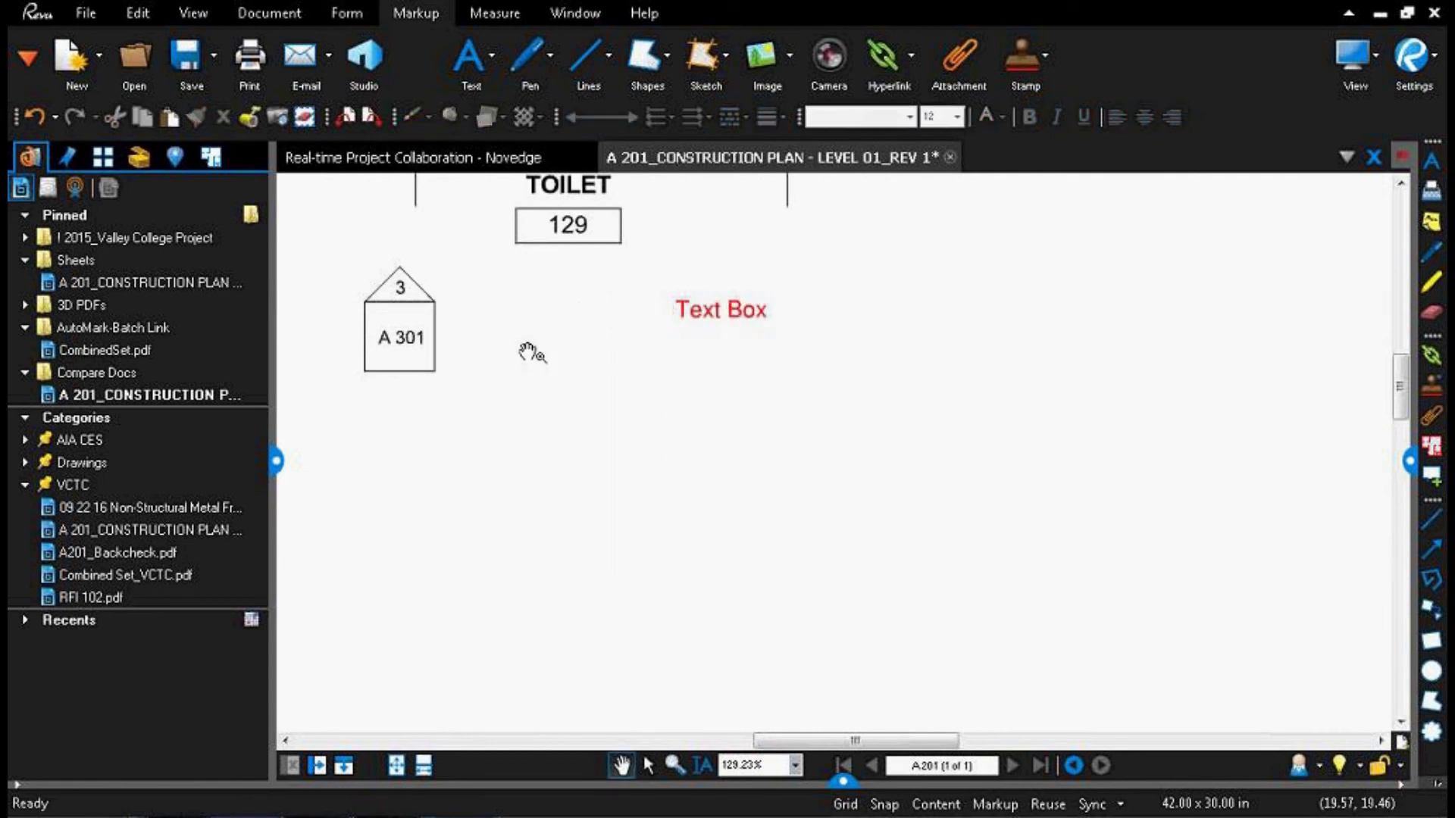
Step: Autosize the text box so its frame fits the text
click(743, 309)
right_click(734, 339)
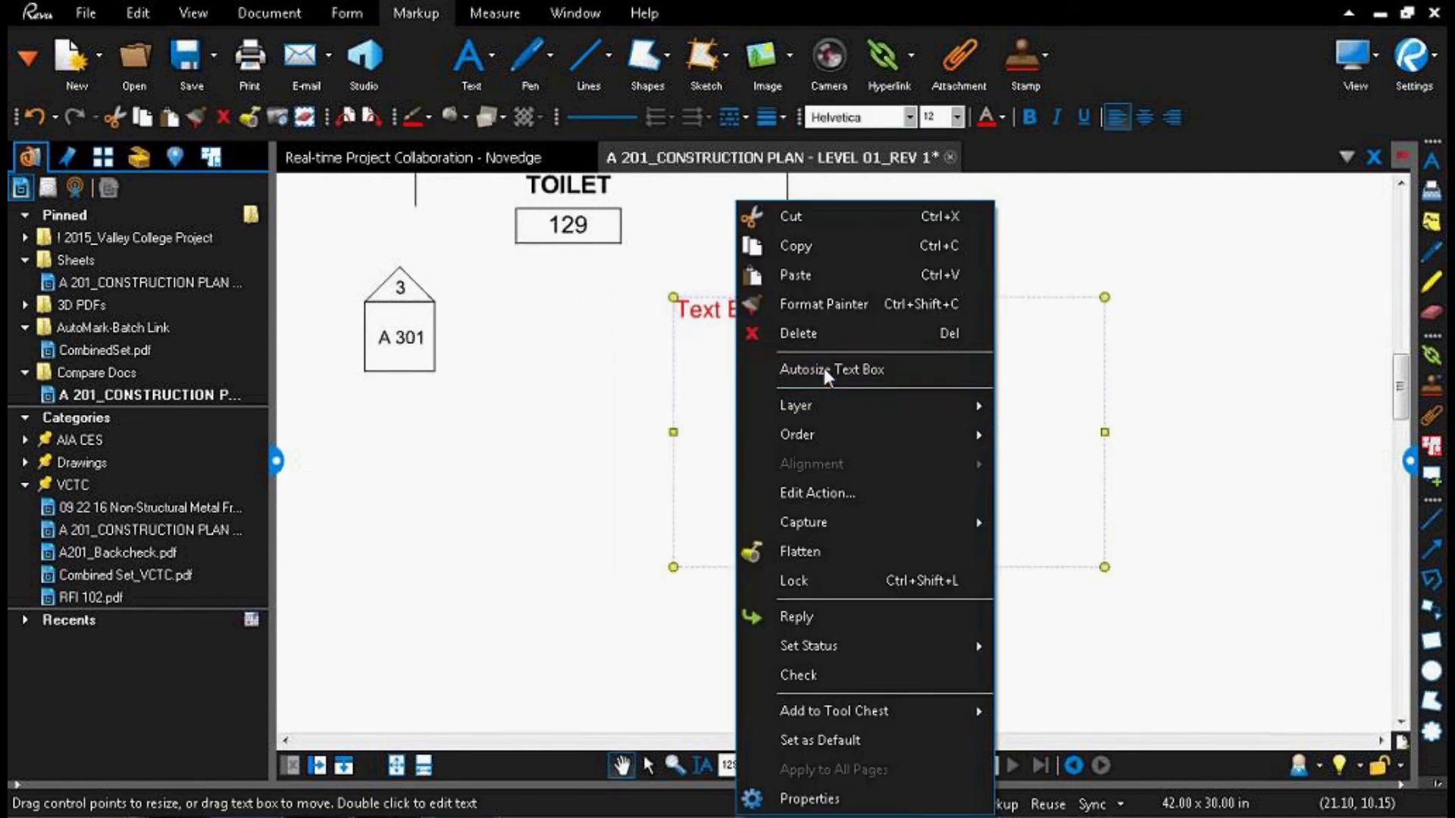
click(824, 368)
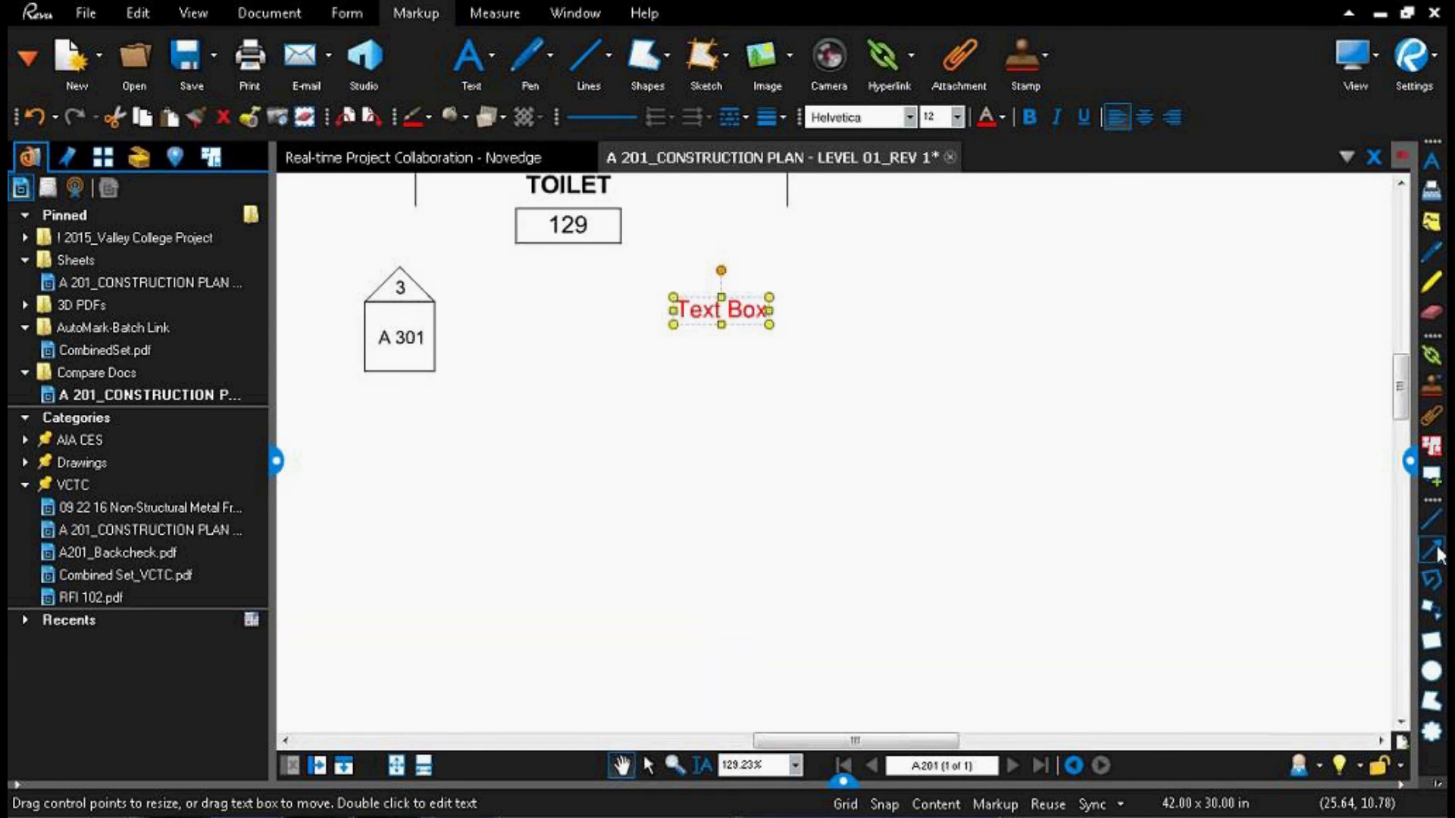
Step: Draw a straight line and an arrow in the blank area below the text box
click(1431, 520)
drag(831, 445, 1002, 429)
key(a)
drag(812, 394, 961, 370)
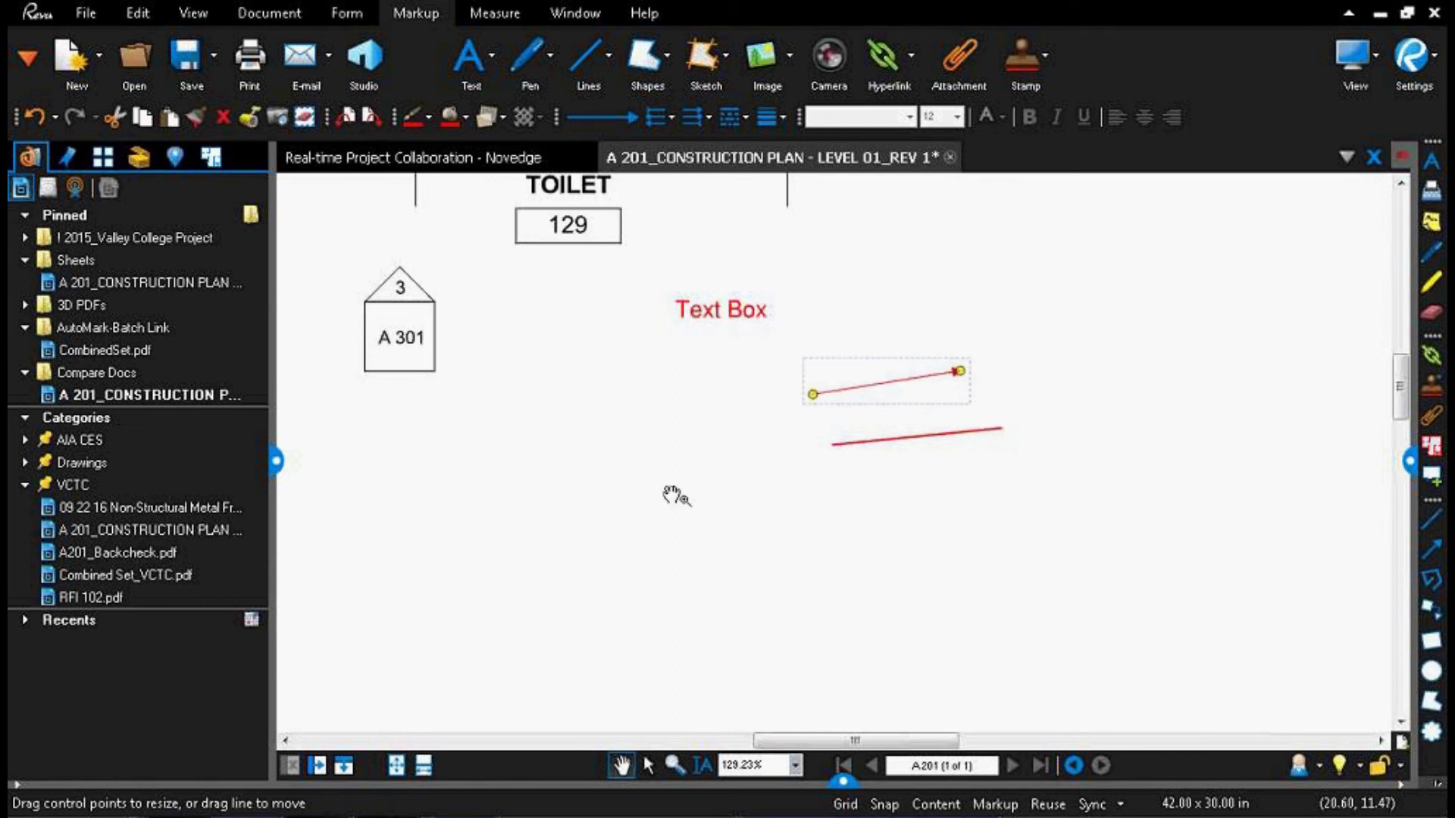
Step: Draw a wide ellipse below the line and a flat rectangle below the A 301 elevation marker
key(e)
drag(666, 518, 921, 585)
key(r)
drag(480, 438, 725, 475)
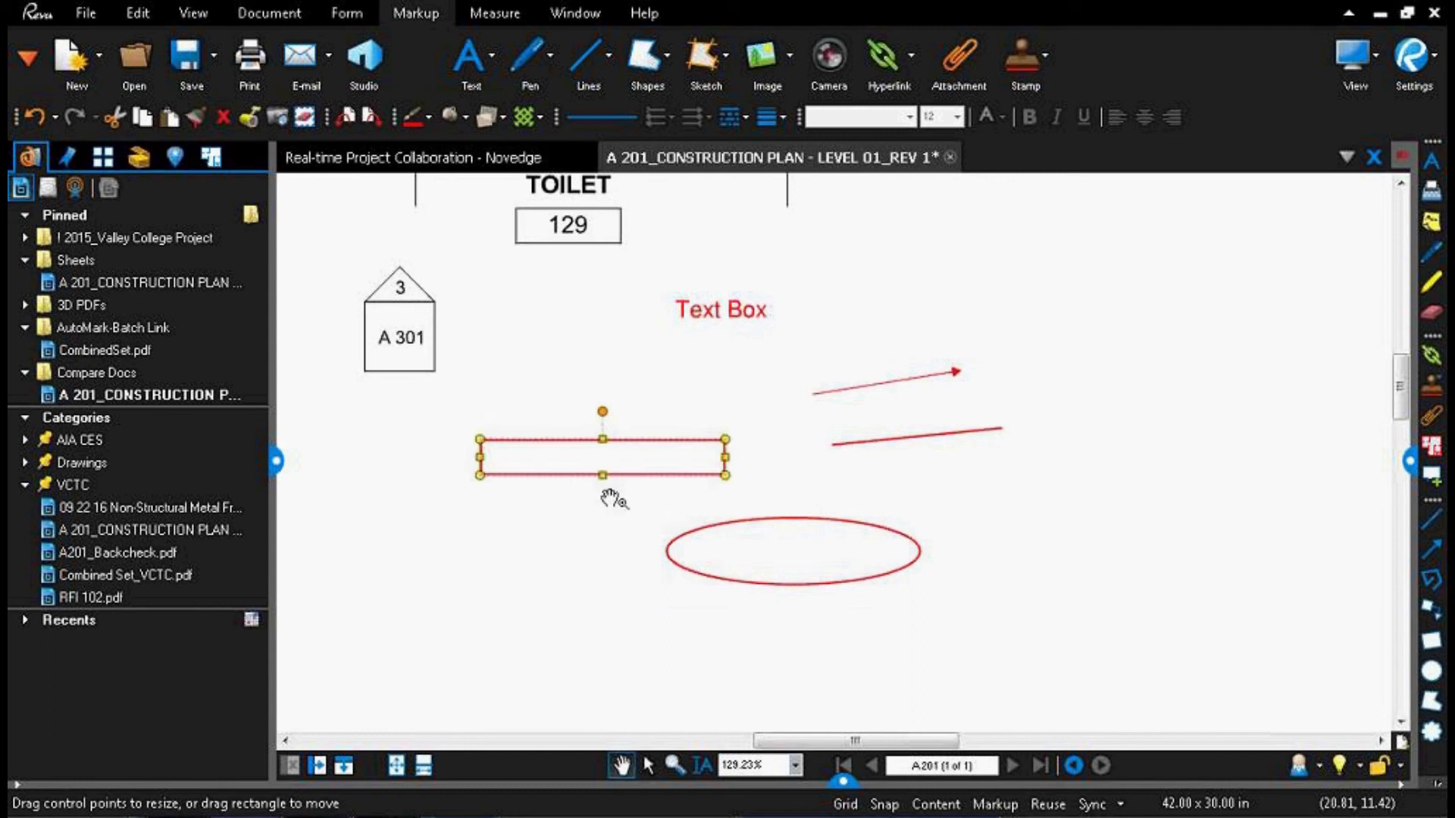
Step: Draw a rectangular cloud markup around toilet room 129 next to Admin 126
drag(470, 255, 725, 743)
drag(828, 345, 609, 487)
scroll(609, 486, down, 1)
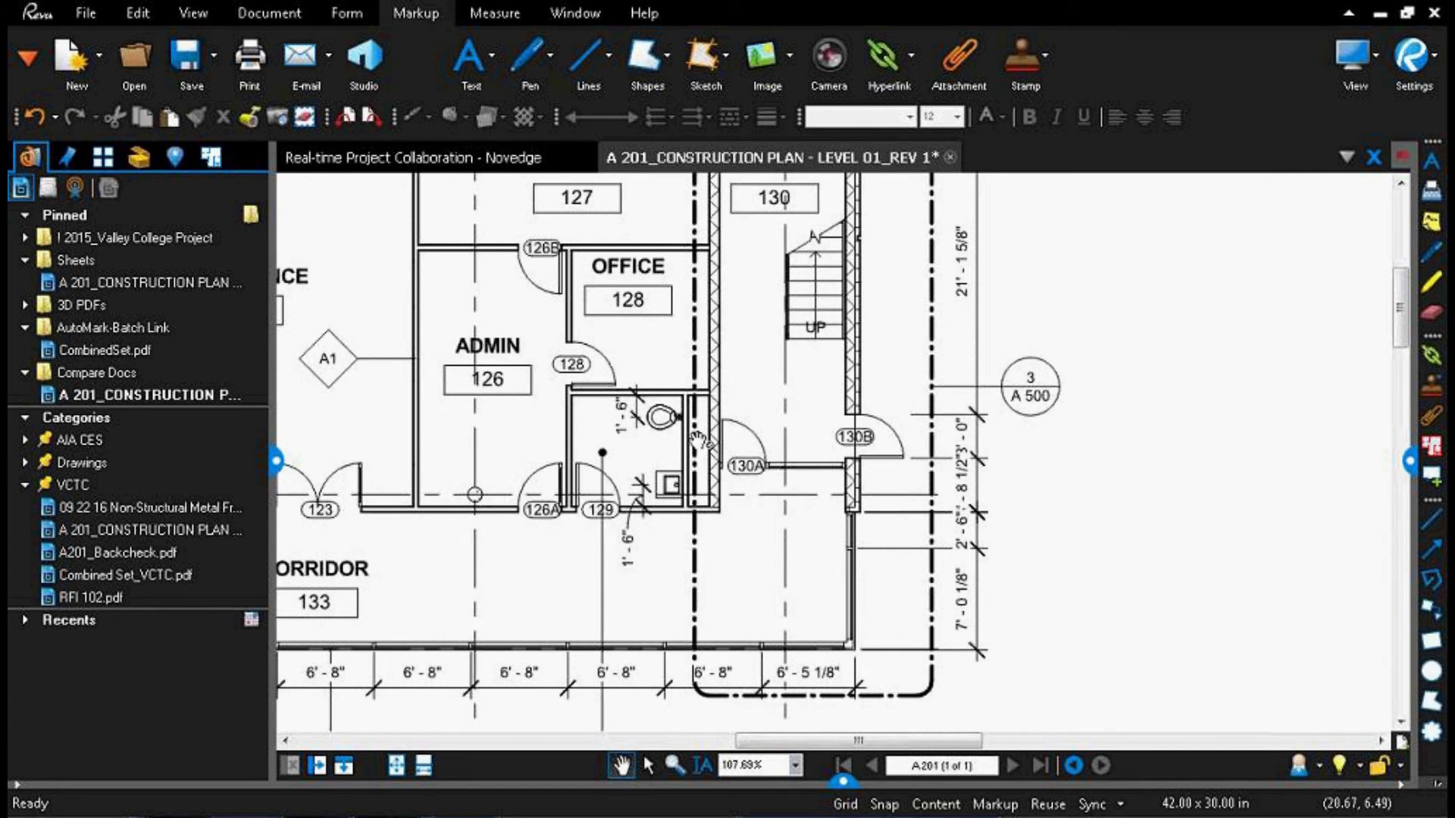
key(c)
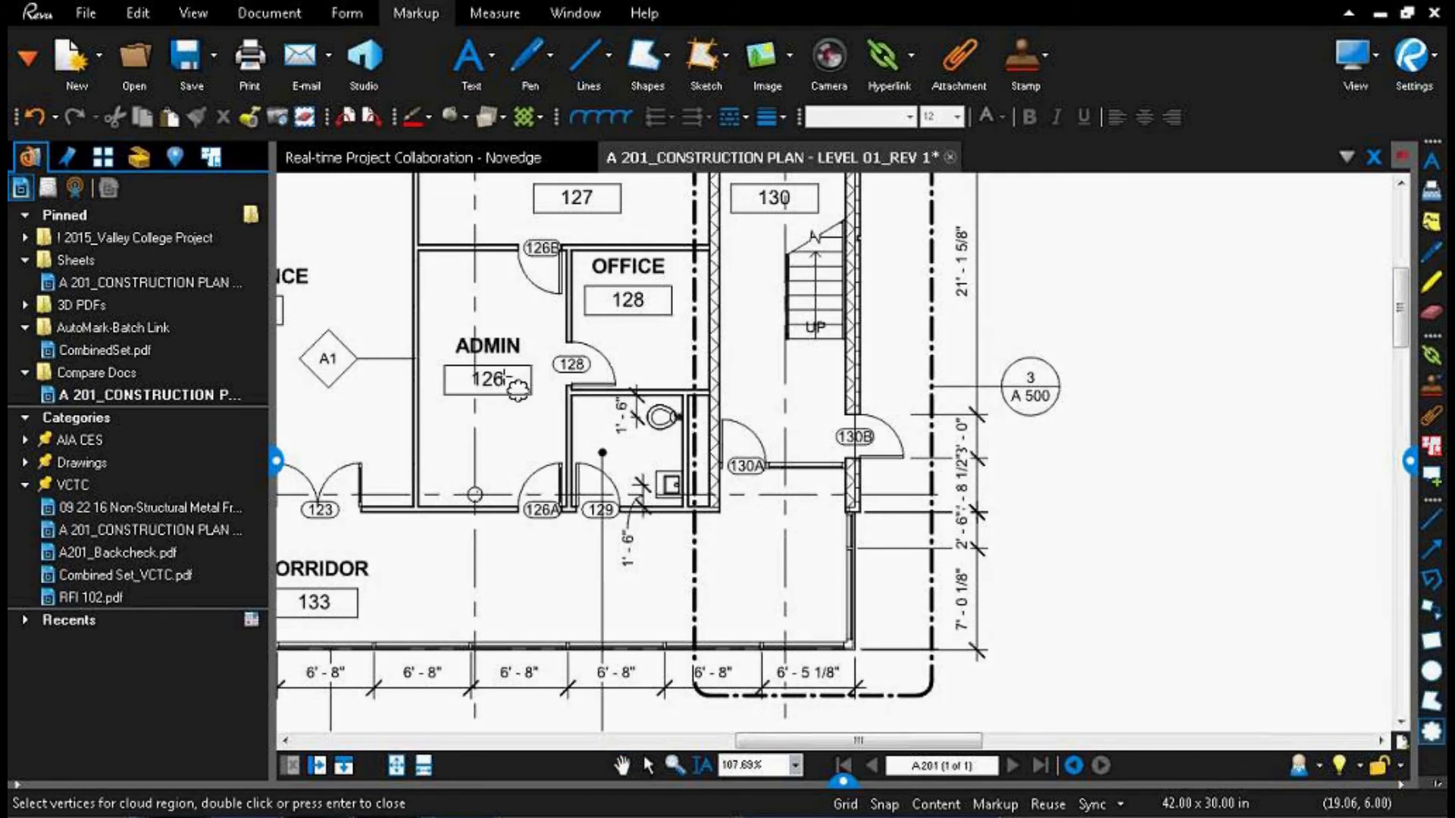
drag(559, 379, 743, 536)
Step: Add a callout reading "See RFI #24" pointing at the cloud around the toilet room, and autosize its text box
key(q)
click(750, 429)
click(1004, 294)
text(See RFI #24)
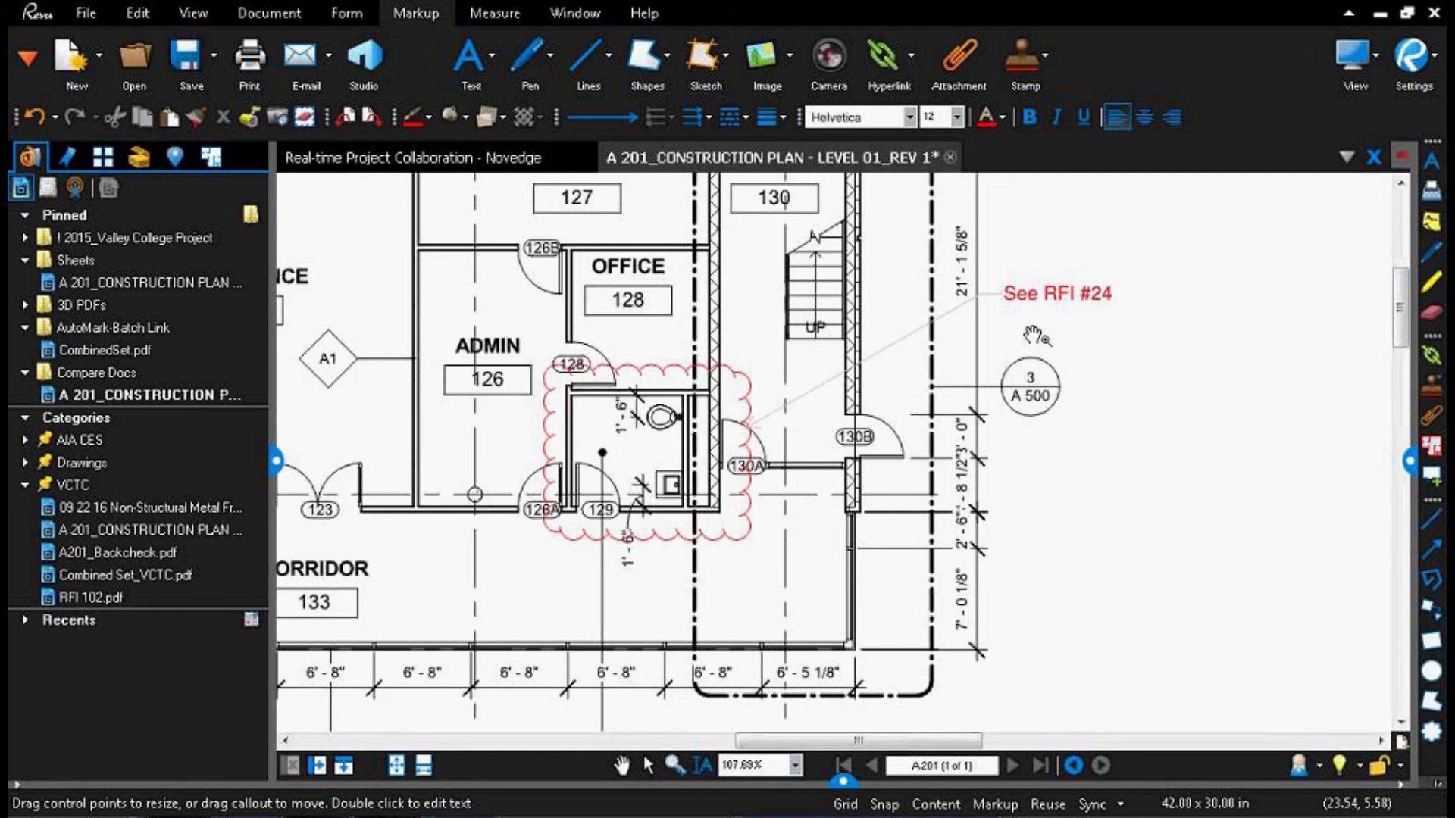
right_click(1058, 295)
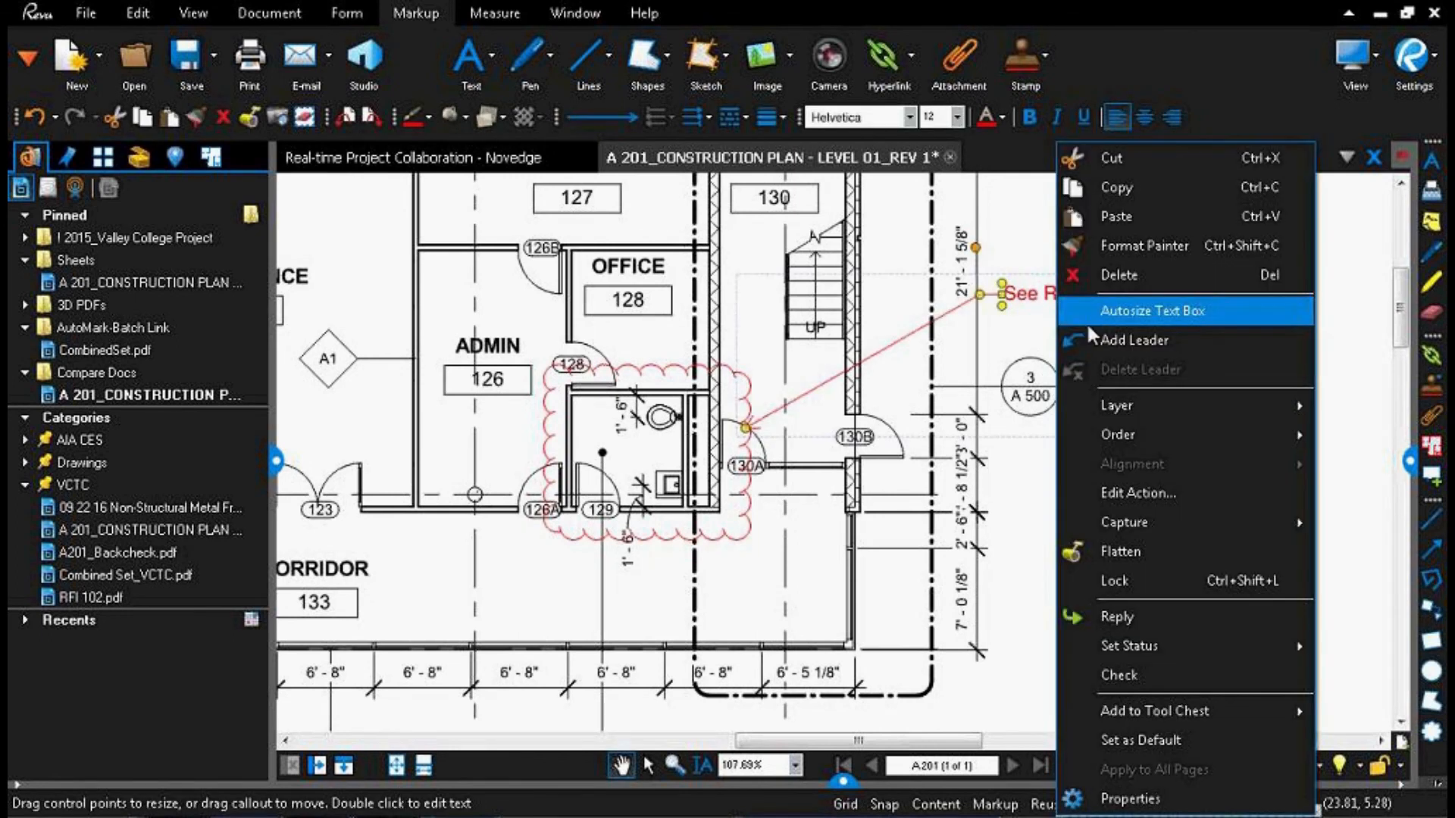
click(1115, 312)
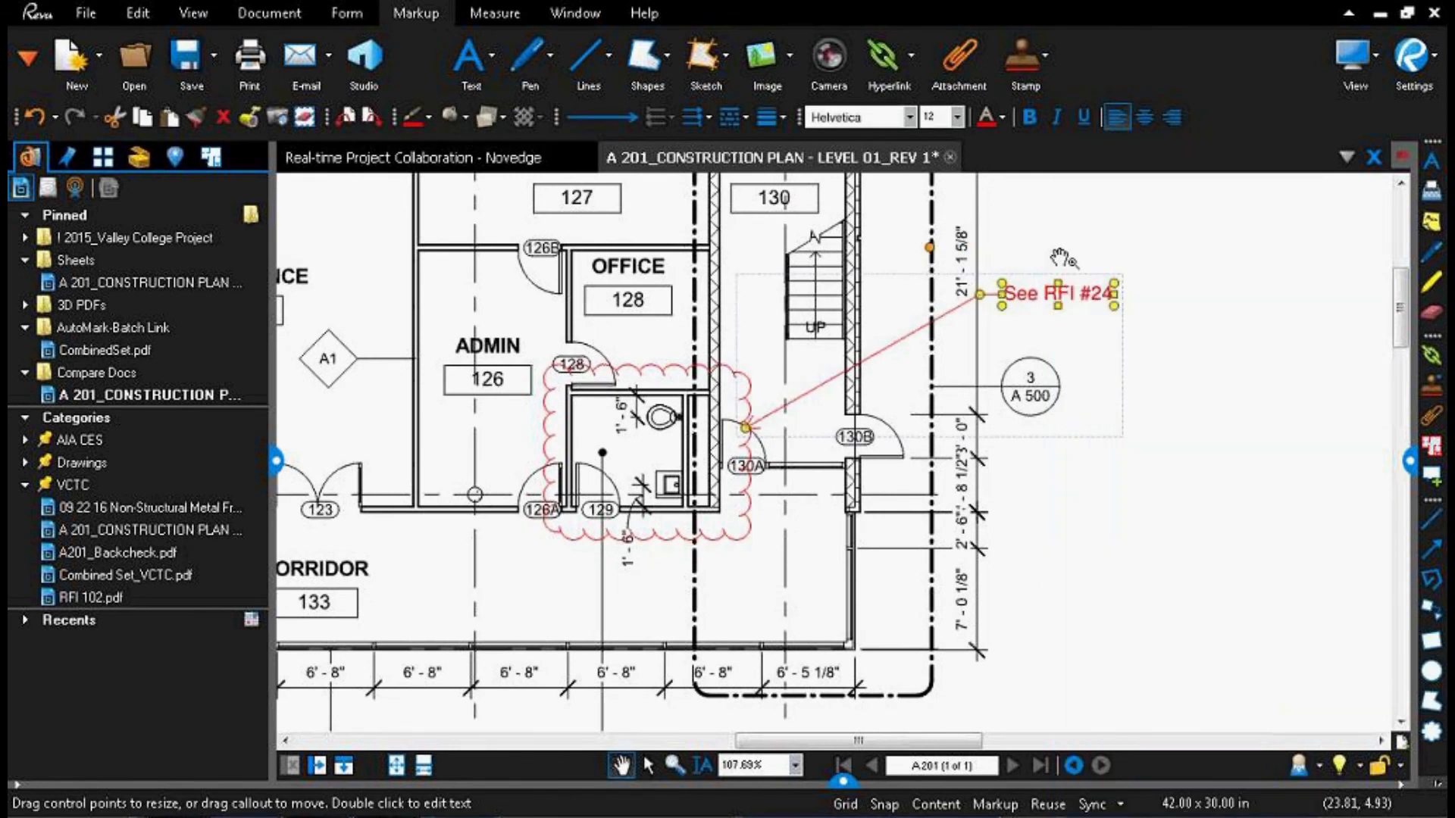
Step: Select the toilet room cloud and its "See RFI #24" callout in turn to examine them as separate markups
click(1227, 460)
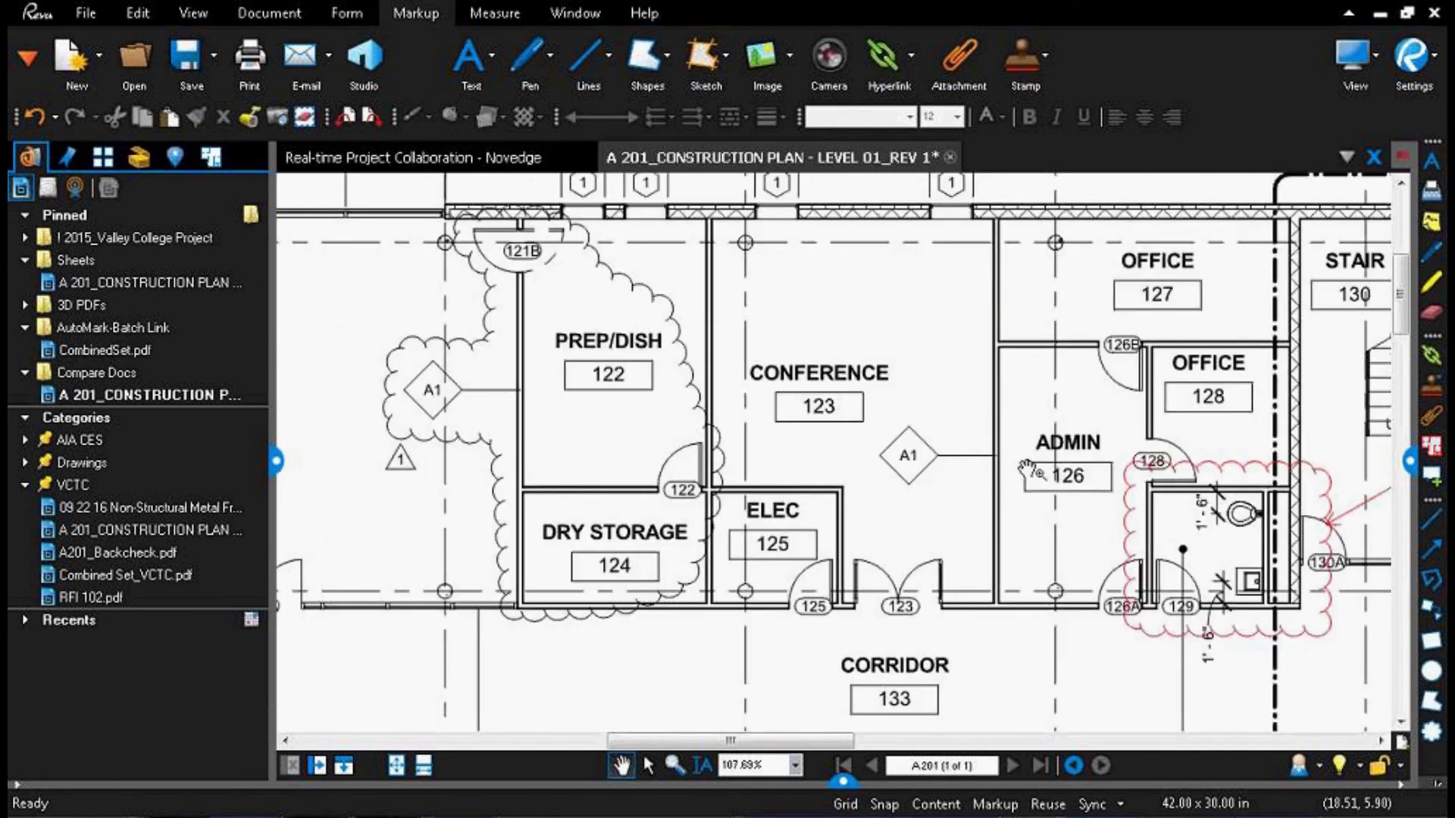
drag(1026, 468, 620, 472)
click(924, 508)
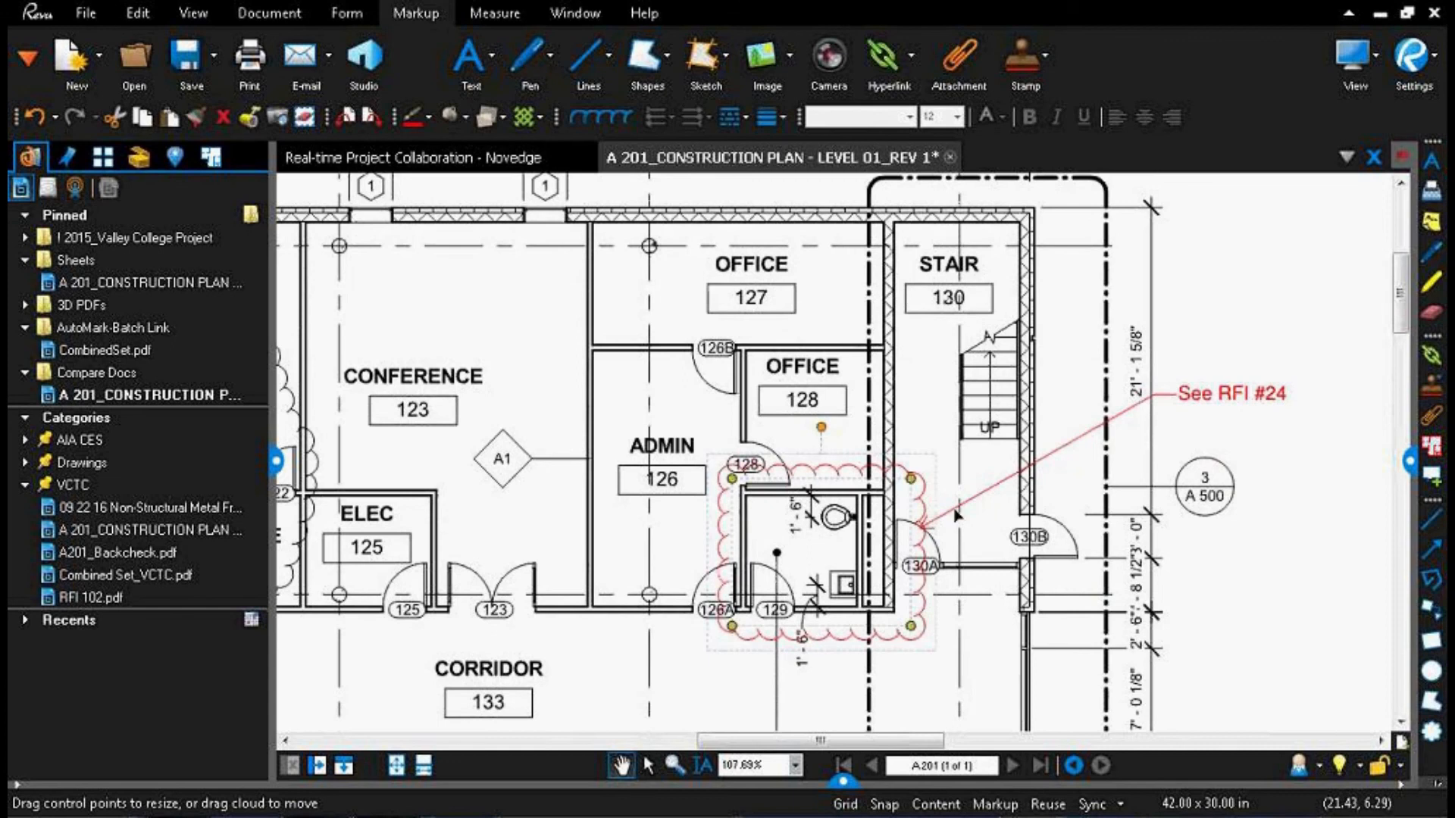
click(956, 512)
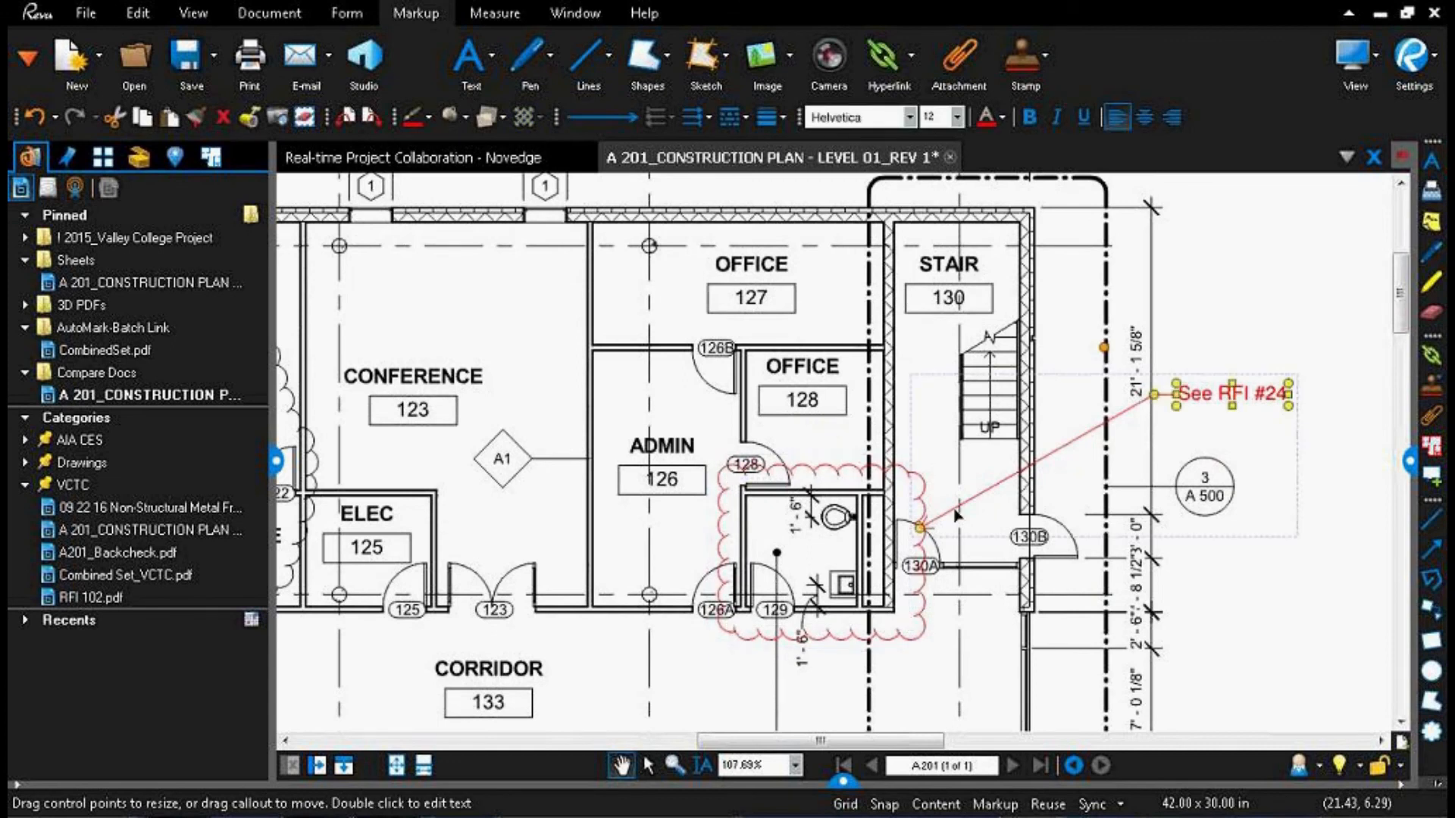
click(1432, 787)
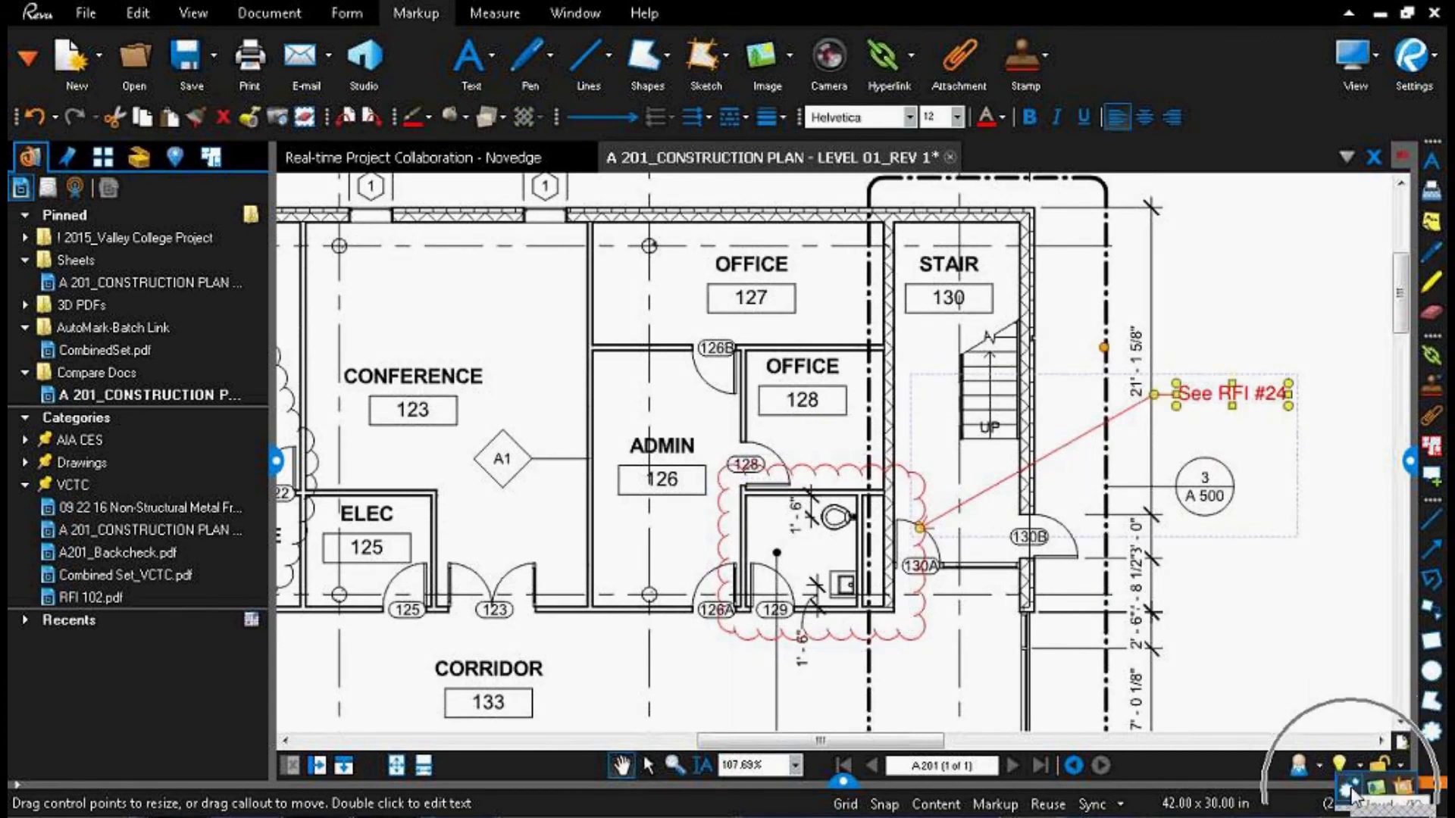
click(1286, 688)
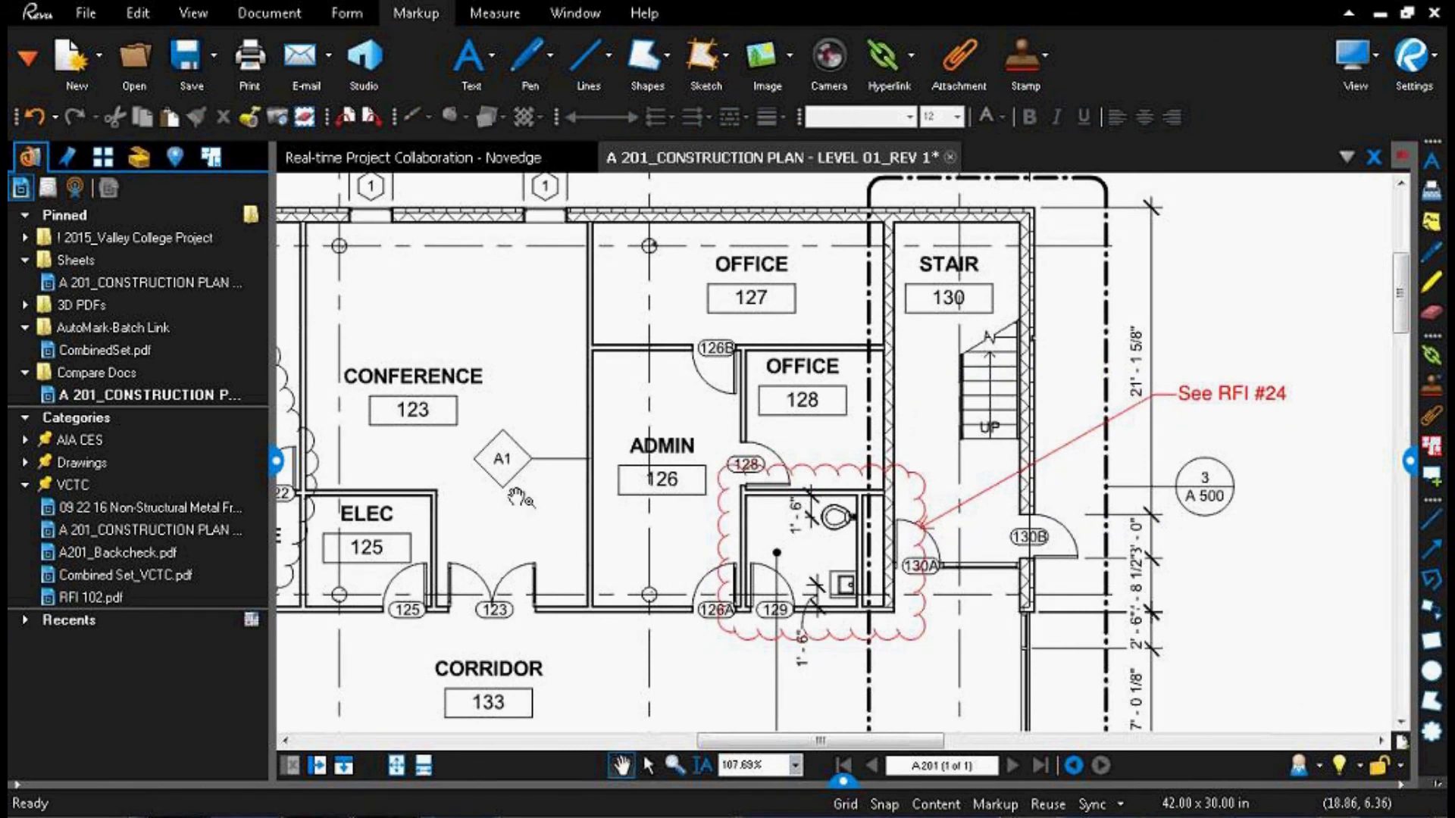
Step: Draw a rectangular Cloud+ markup around double door 121A below Cafeteria 121
drag(551, 484, 966, 484)
drag(573, 569, 750, 531)
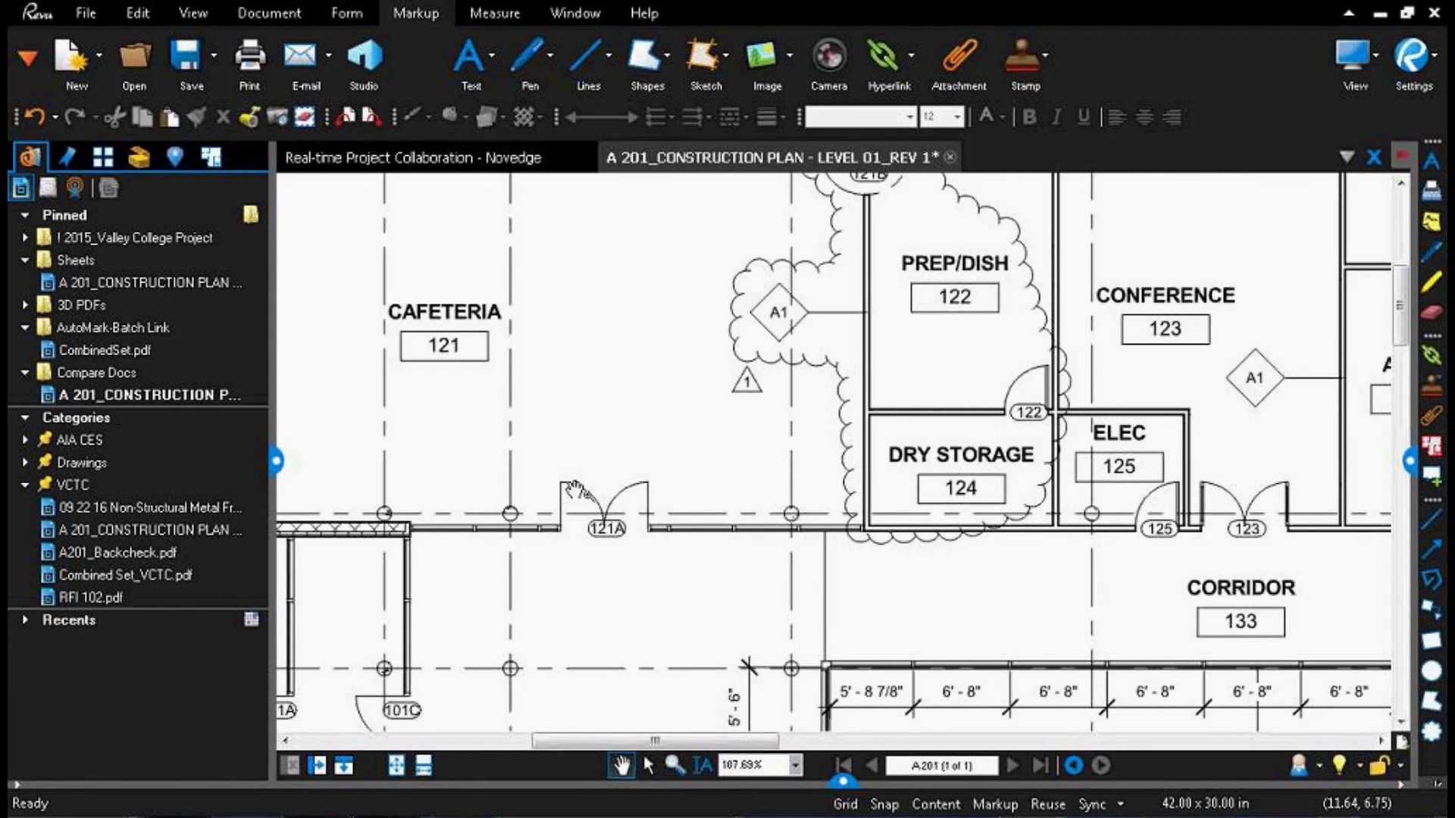
key(c)
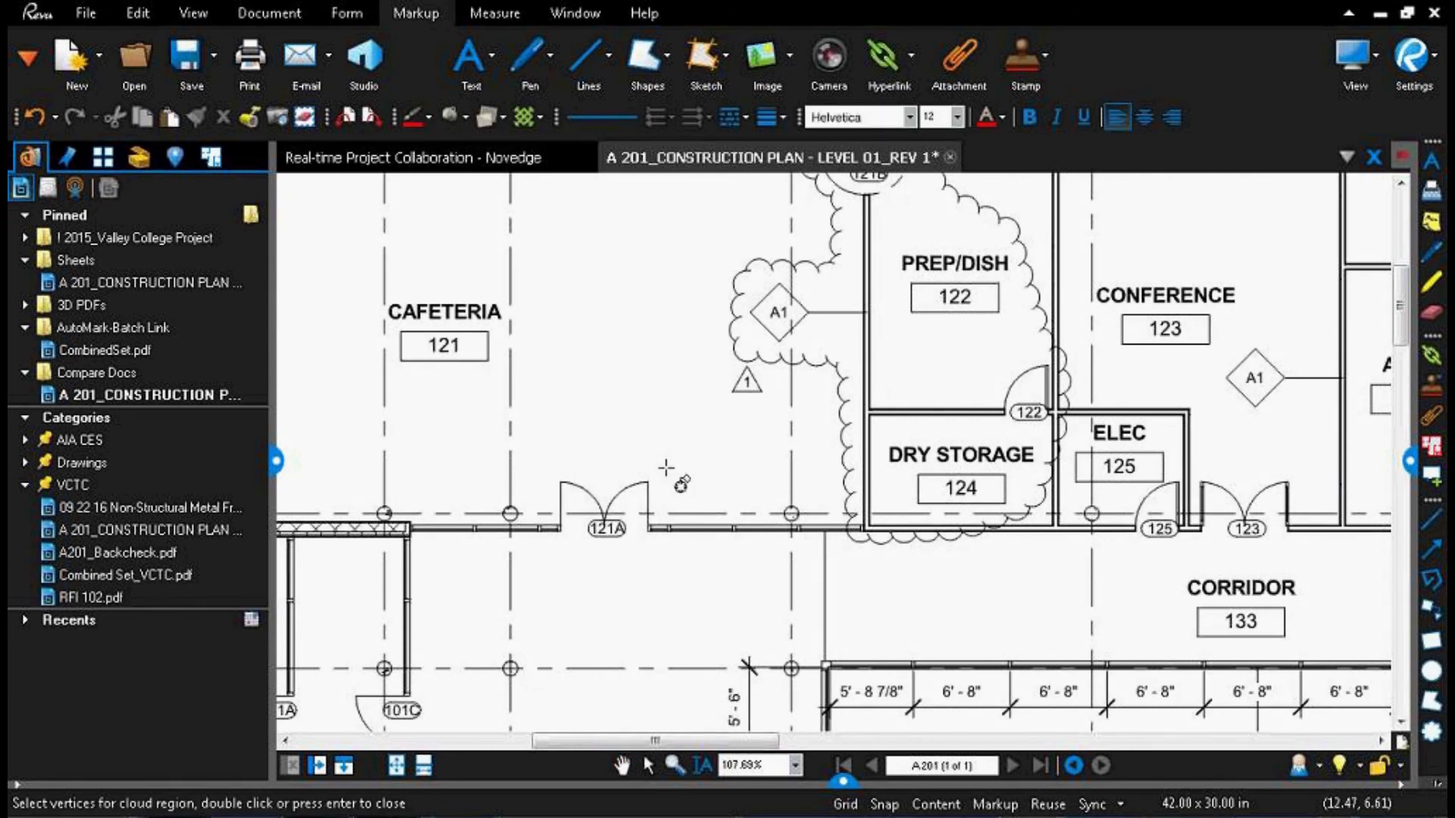
drag(536, 466, 779, 546)
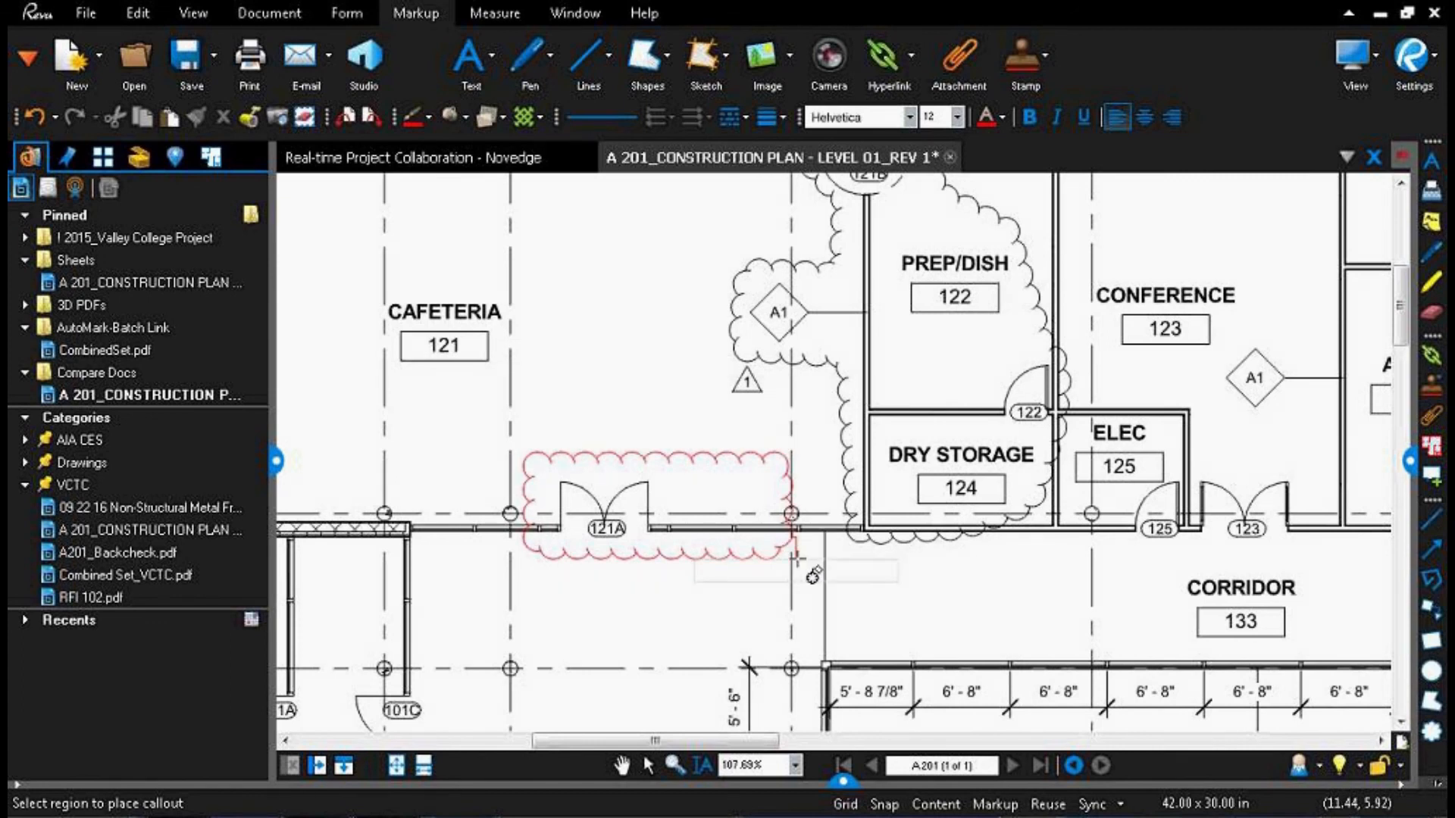
Step: Place the cloud's callout above door 121A with the text "Move Door 2' right"
click(614, 371)
text(Move Door 2' le)
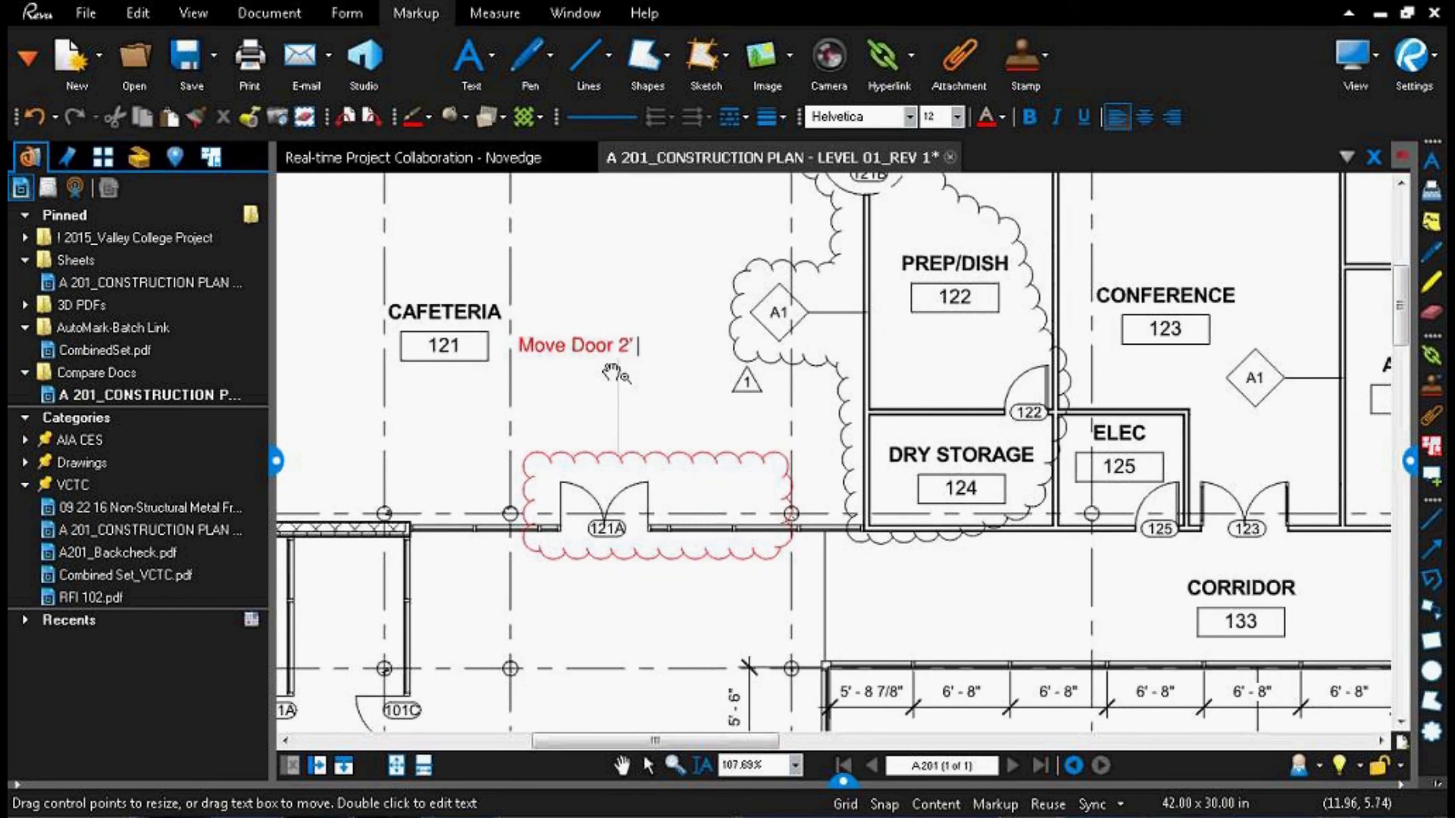
key(BackSpace)
key(BackSpace)
text(right)
key(Escape)
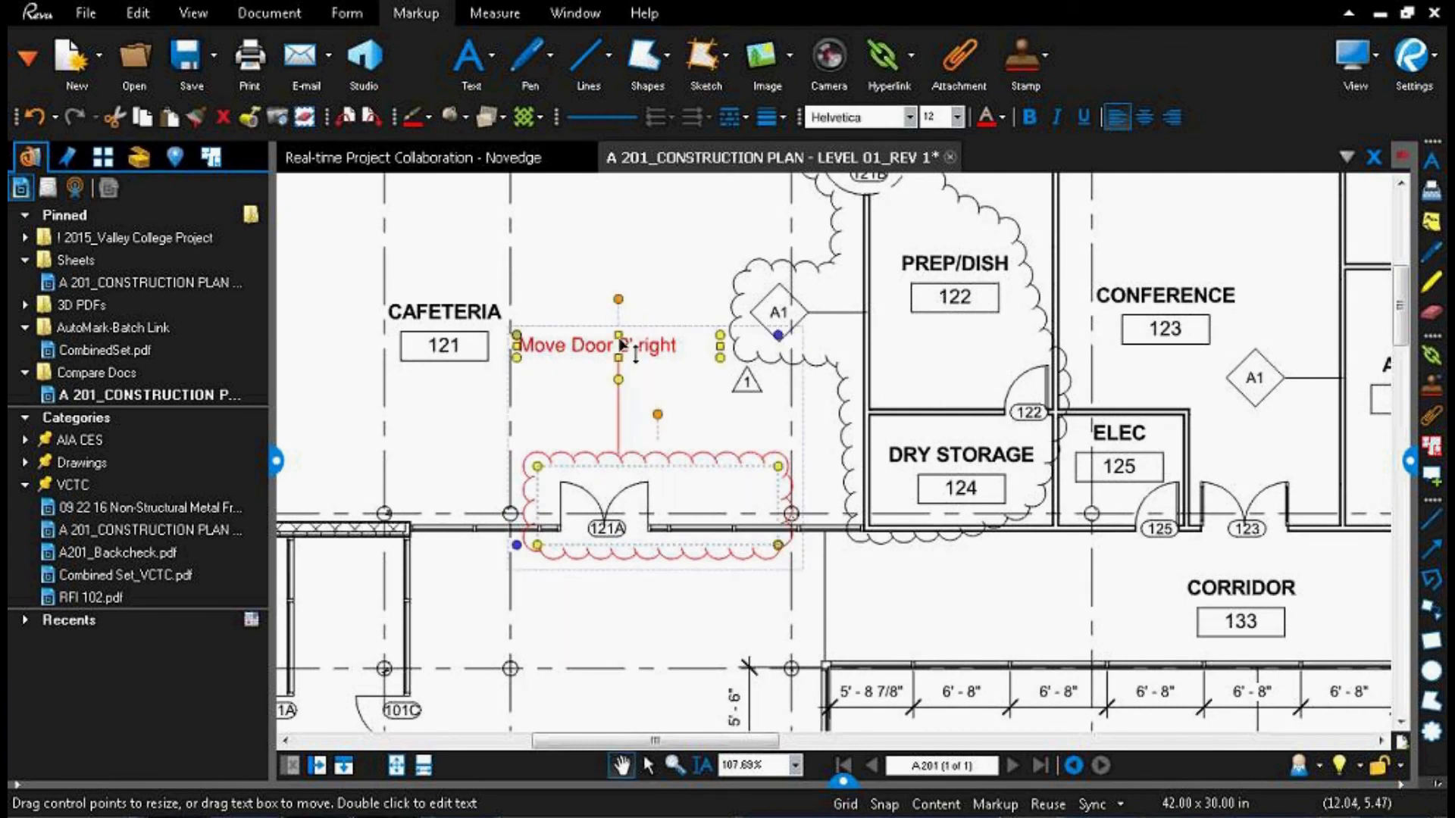
Step: Autosize the "Move Door 2' right" text box and shift it slightly upward
right_click(619, 347)
click(691, 350)
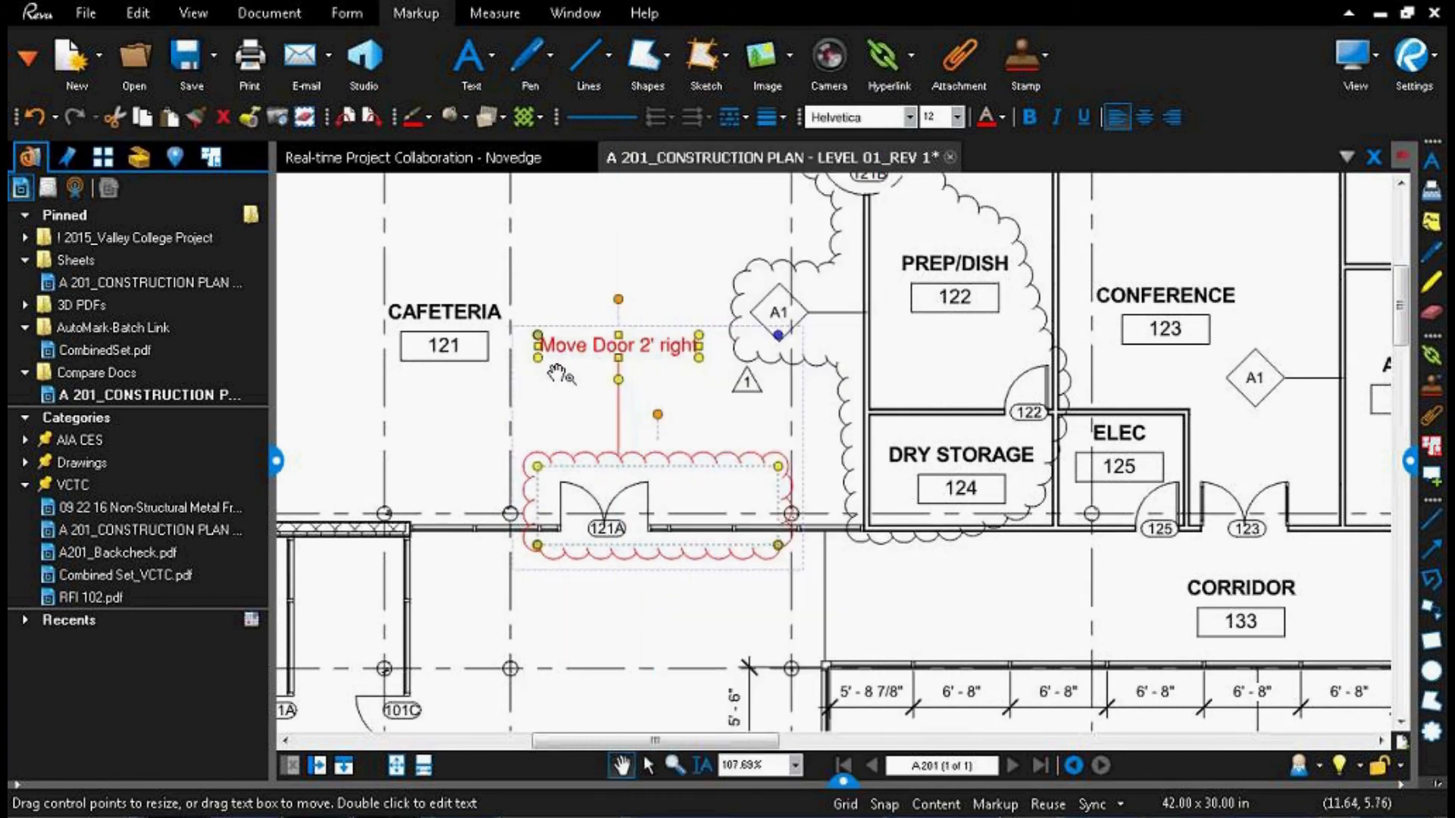
mouse_move(601, 356)
mouse_down()
mouse_move(591, 394)
mouse_move(451, 536)
mouse_move(447, 591)
mouse_move(620, 660)
mouse_move(748, 591)
mouse_move(822, 629)
mouse_move(970, 509)
mouse_move(1001, 394)
mouse_move(985, 356)
mouse_move(601, 350)
mouse_up()
key(Escape)
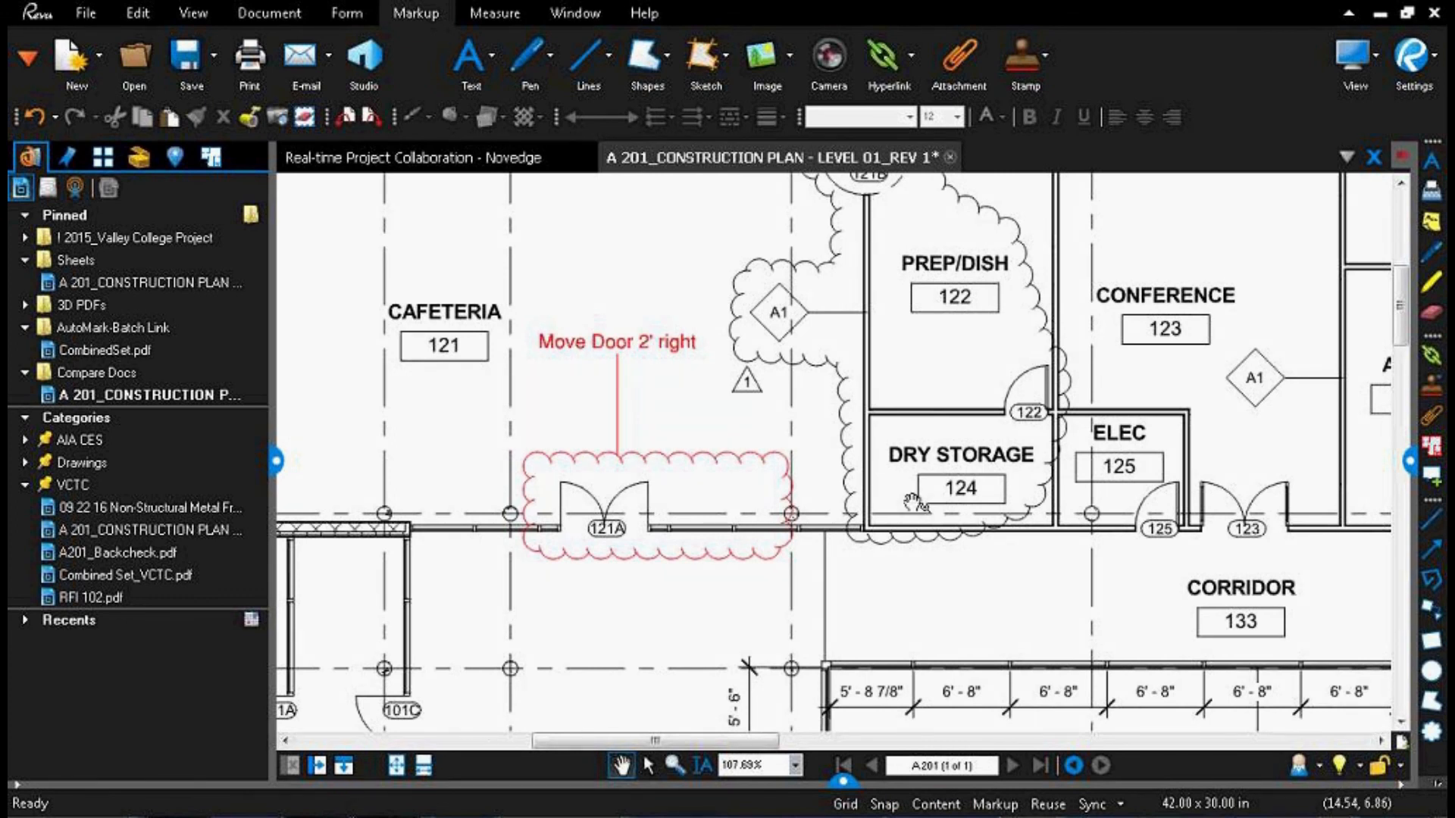
Step: Insert the Door Jam image from the Bluebeam Demo 2015 Images folder into the blank area beside the Cafeteria 121 label
scroll(915, 502, down, 3)
scroll(1053, 464, down, 3)
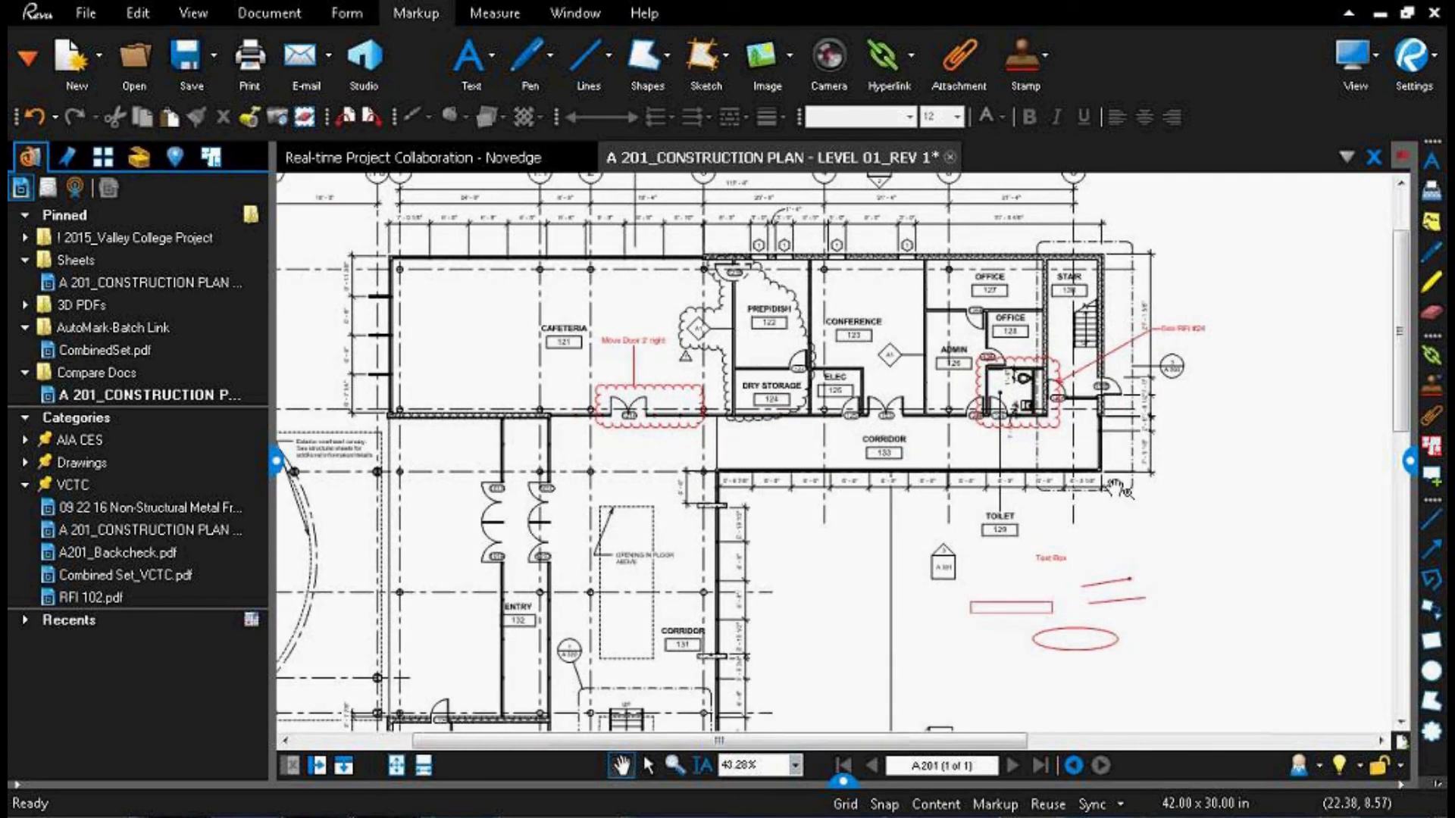
scroll(536, 339, up, 1)
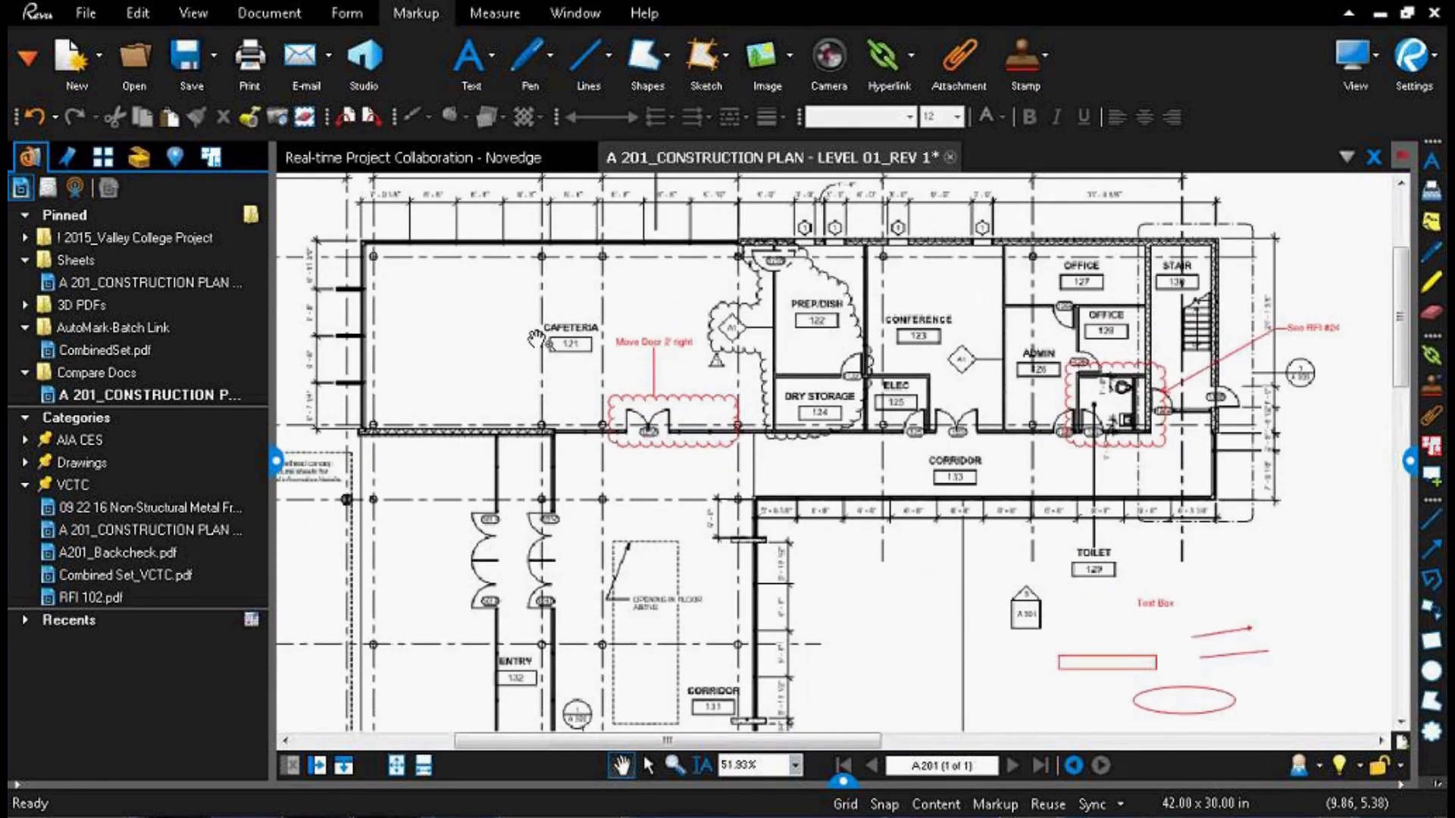
scroll(535, 339, up, 4)
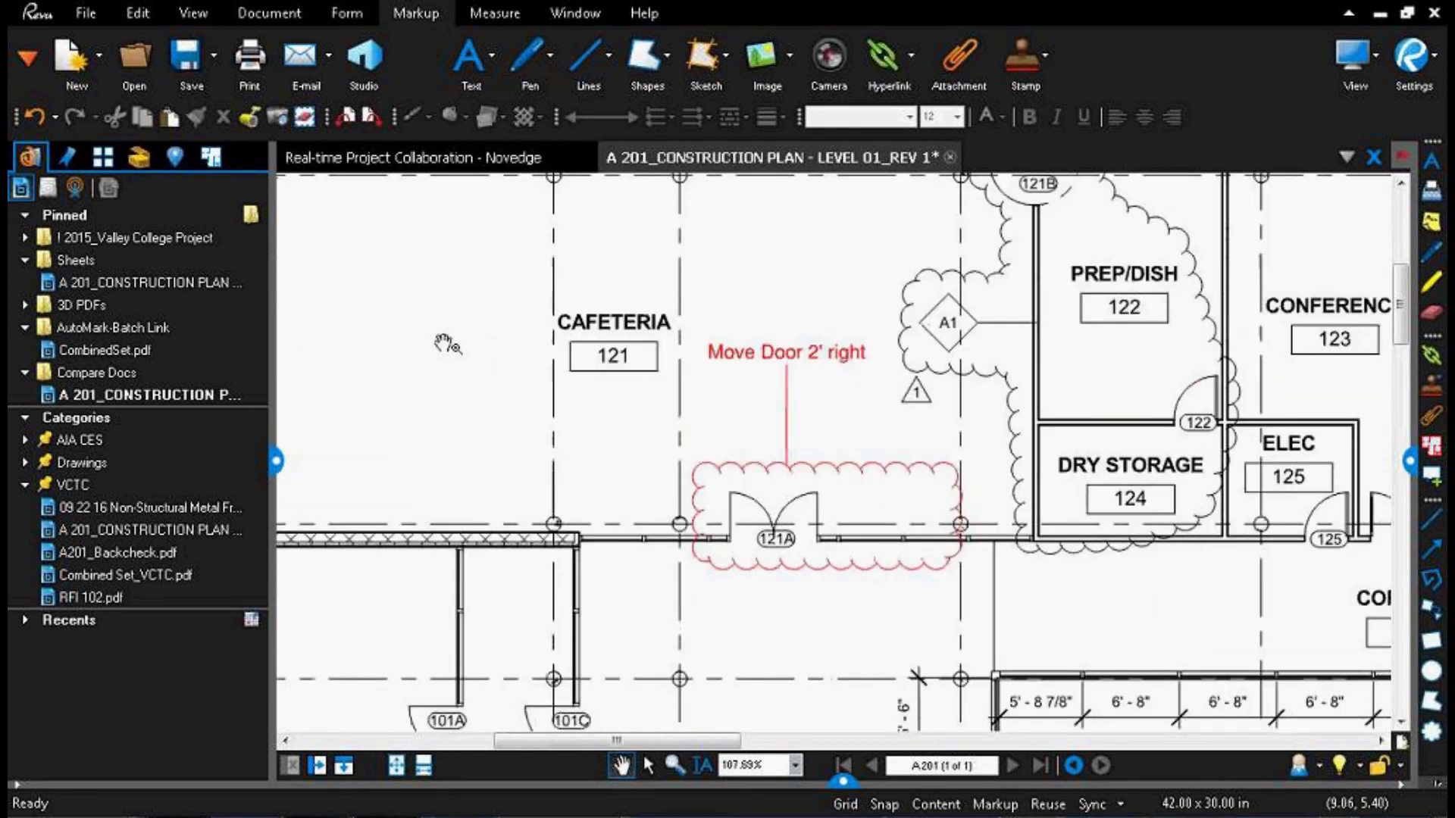
click(362, 271)
click(121, 270)
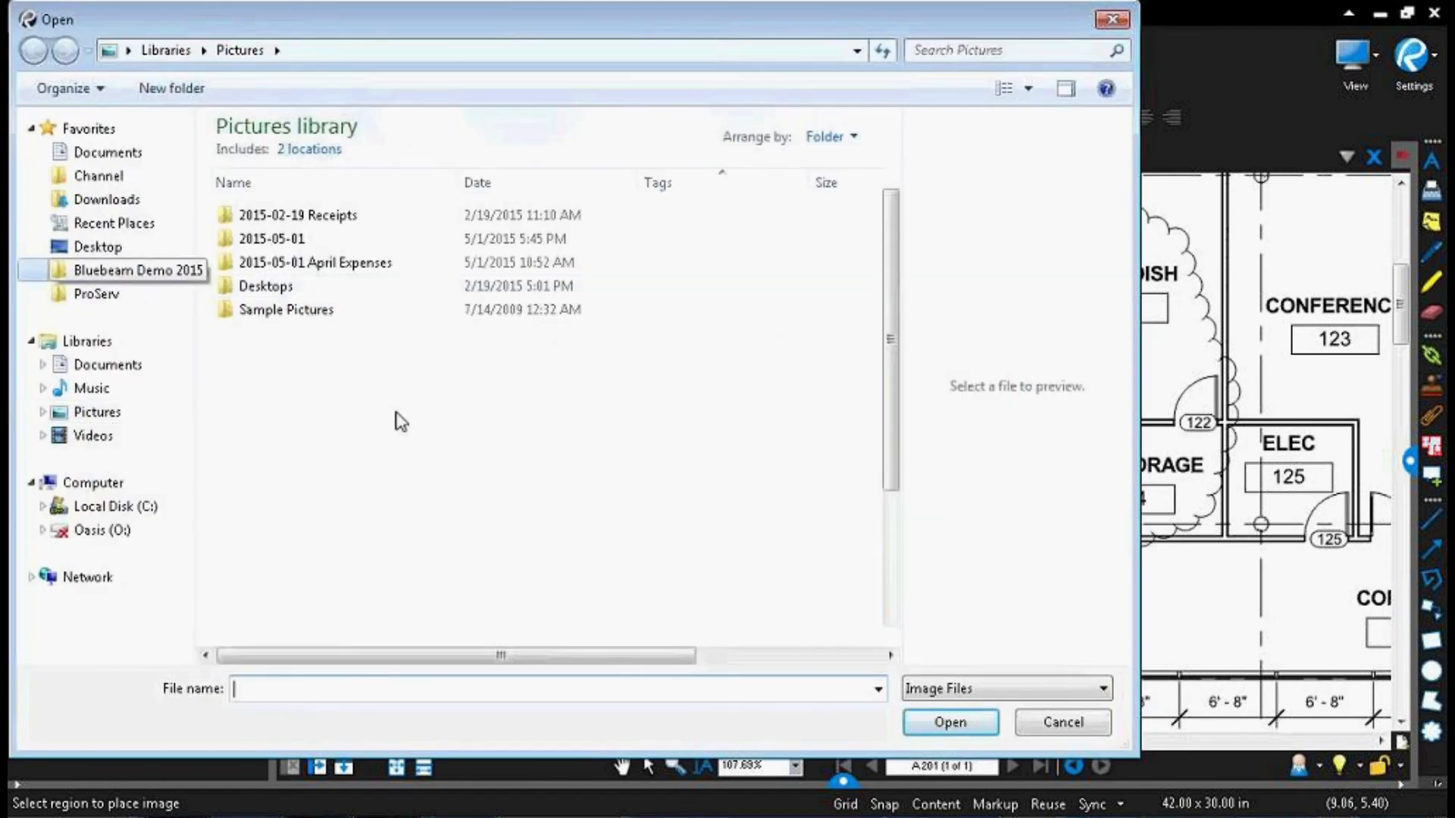
double_click(275, 524)
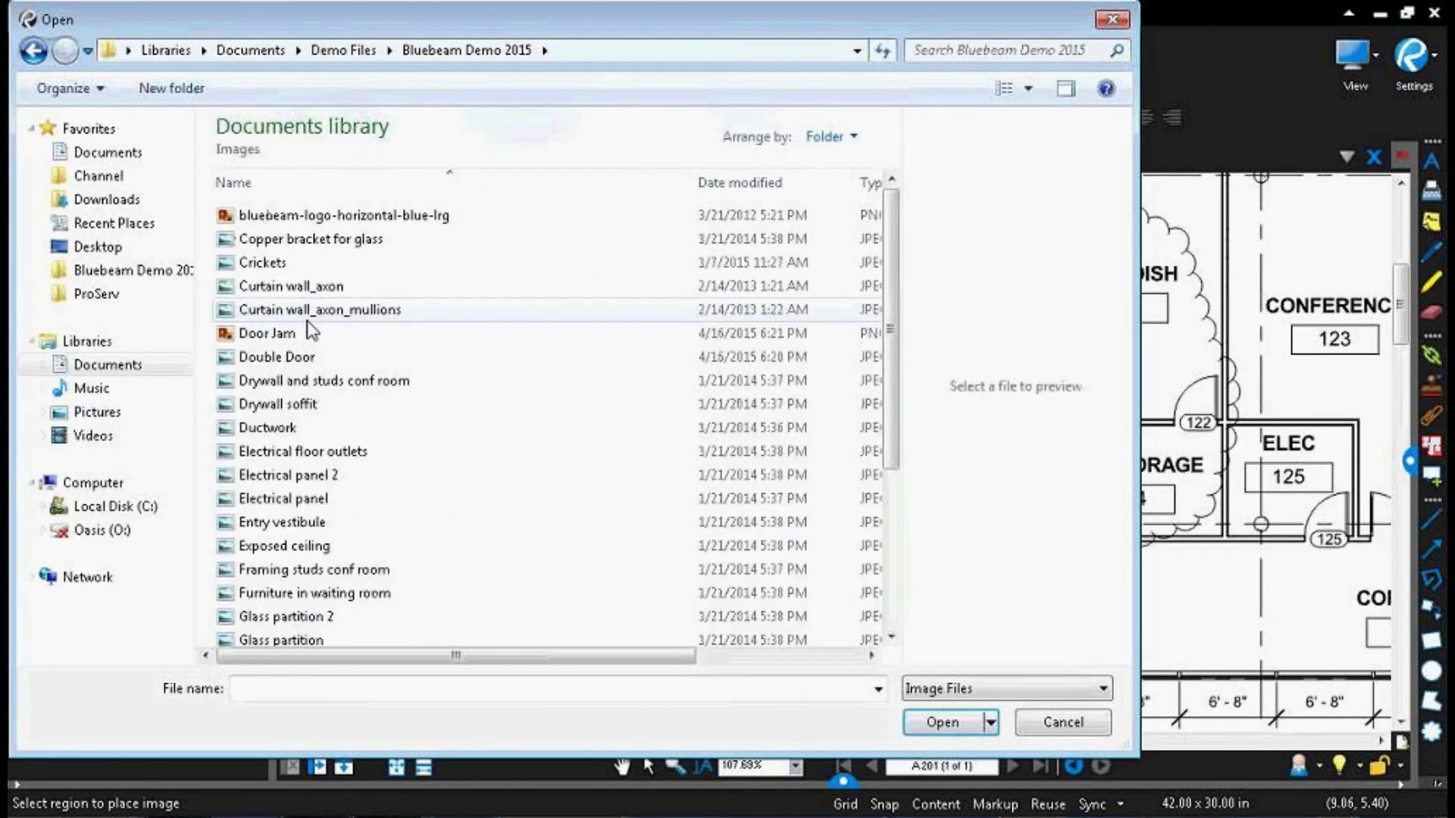
double_click(291, 333)
drag(382, 230, 524, 472)
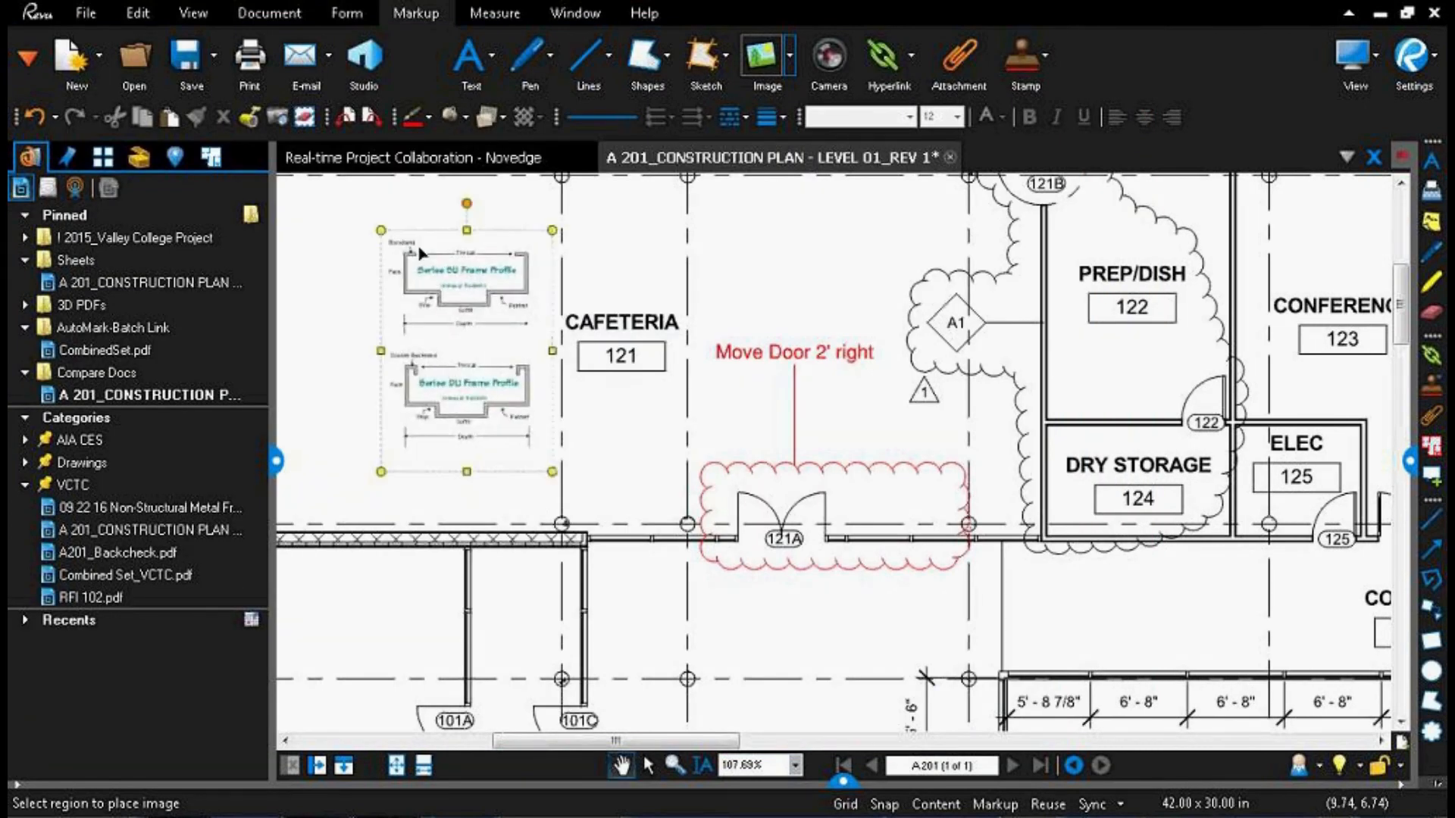
Step: Attach the Double Door image from the Images folder as a capture to the "Move Door 2' right" cloud markup
scroll(425, 250, up, 1)
scroll(462, 313, up, 2)
scroll(541, 380, down, 2)
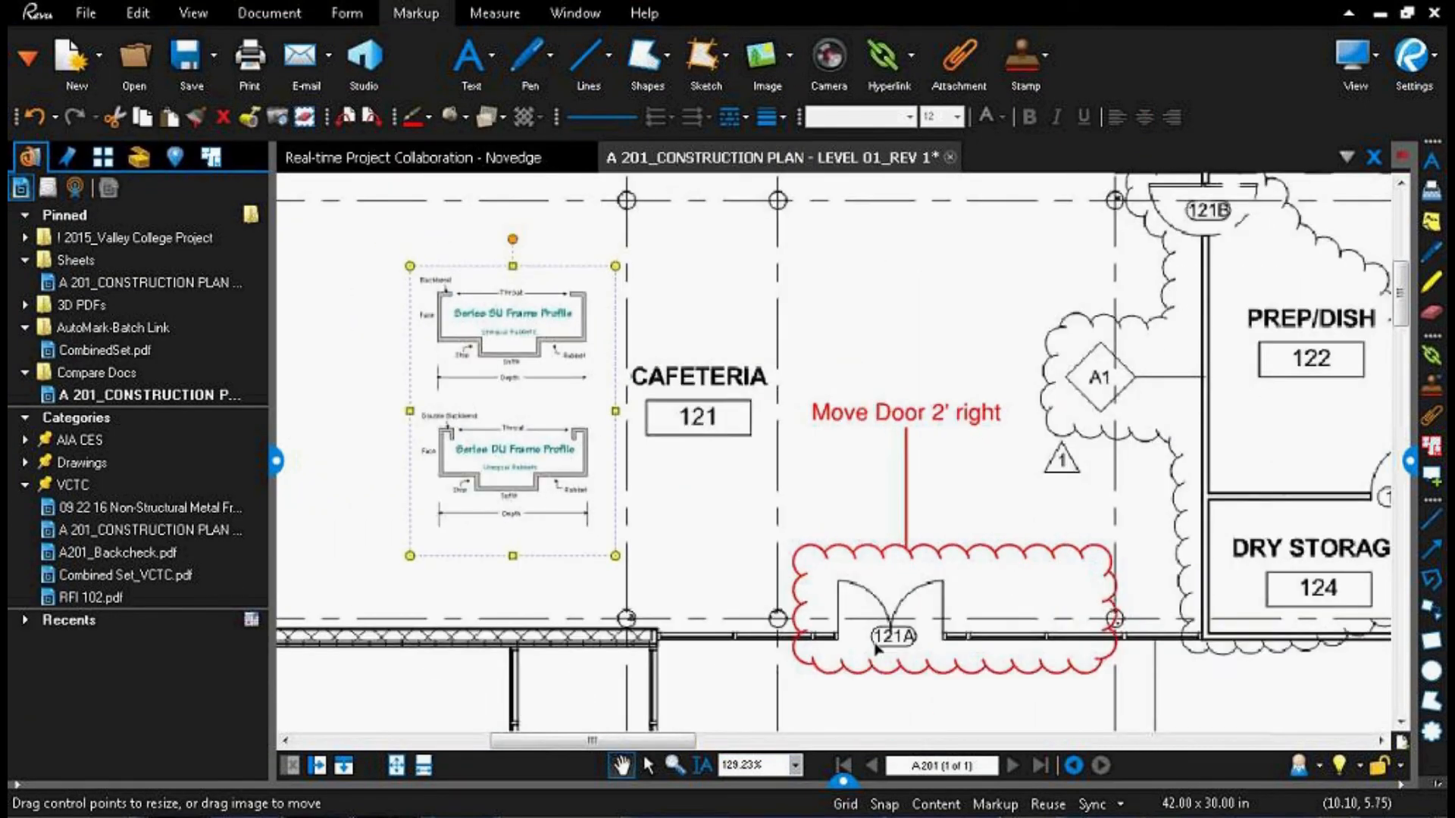
click(881, 555)
right_click(880, 550)
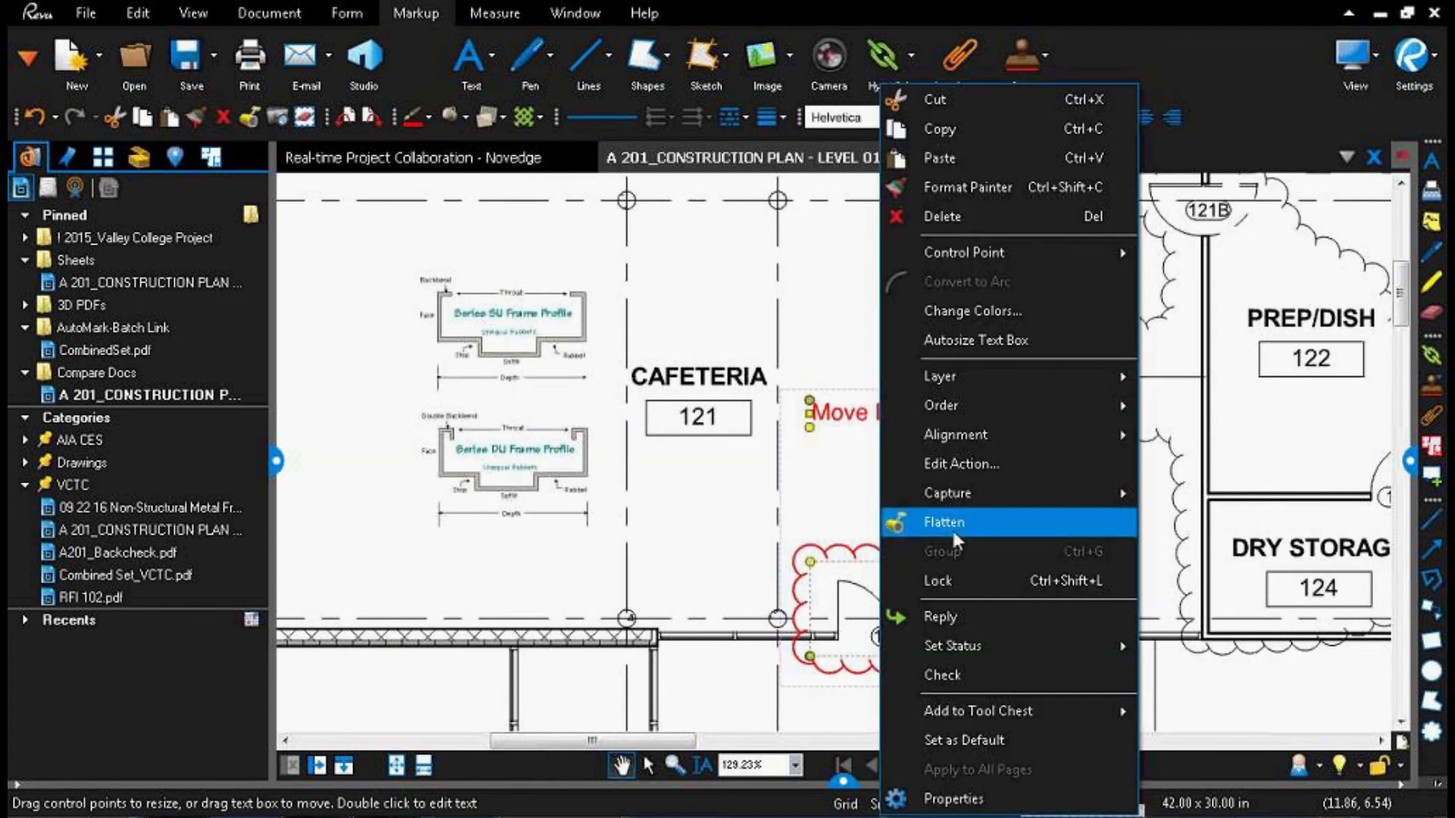
mouse_move(1042, 500)
click(1252, 528)
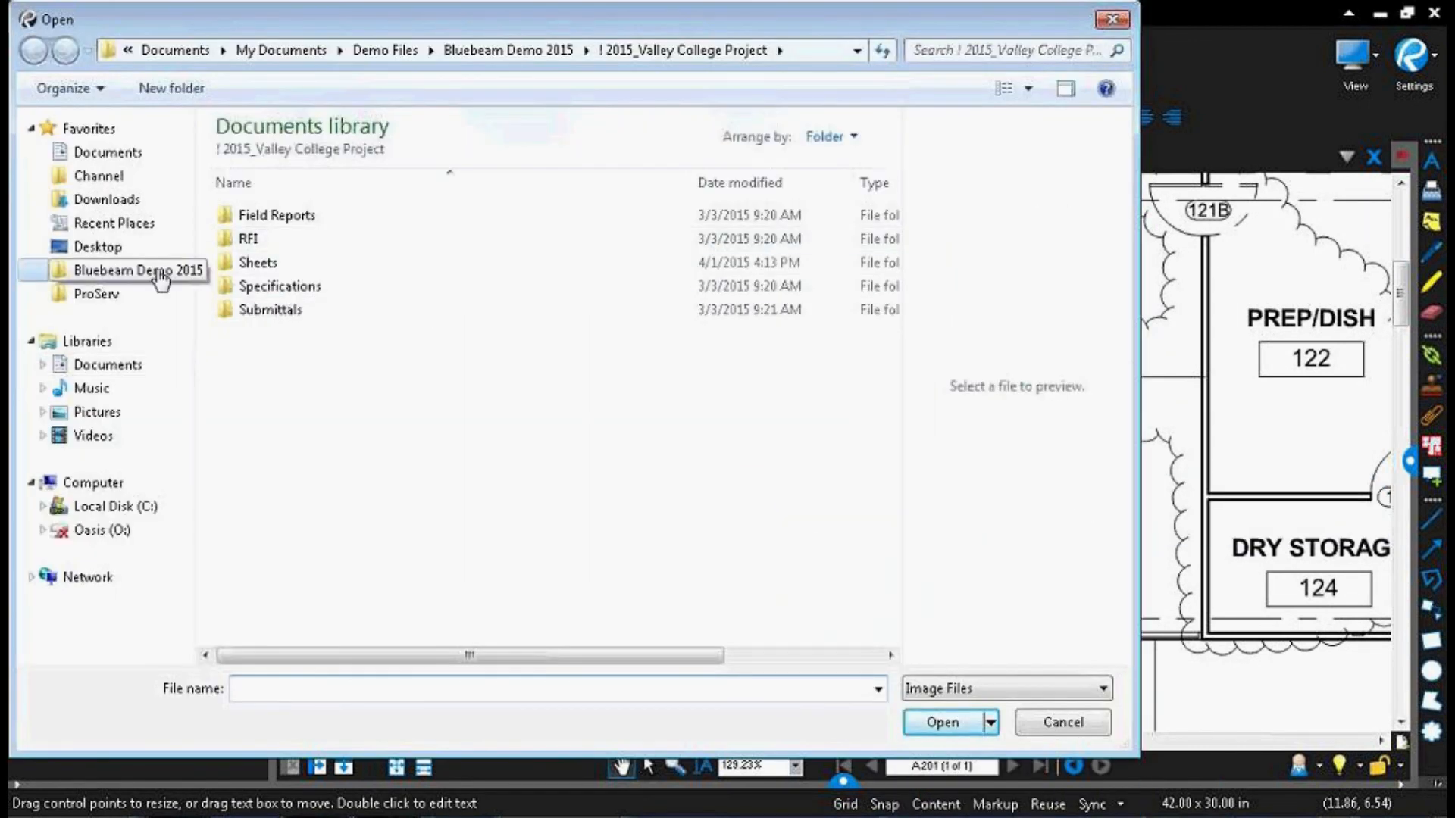
click(113, 271)
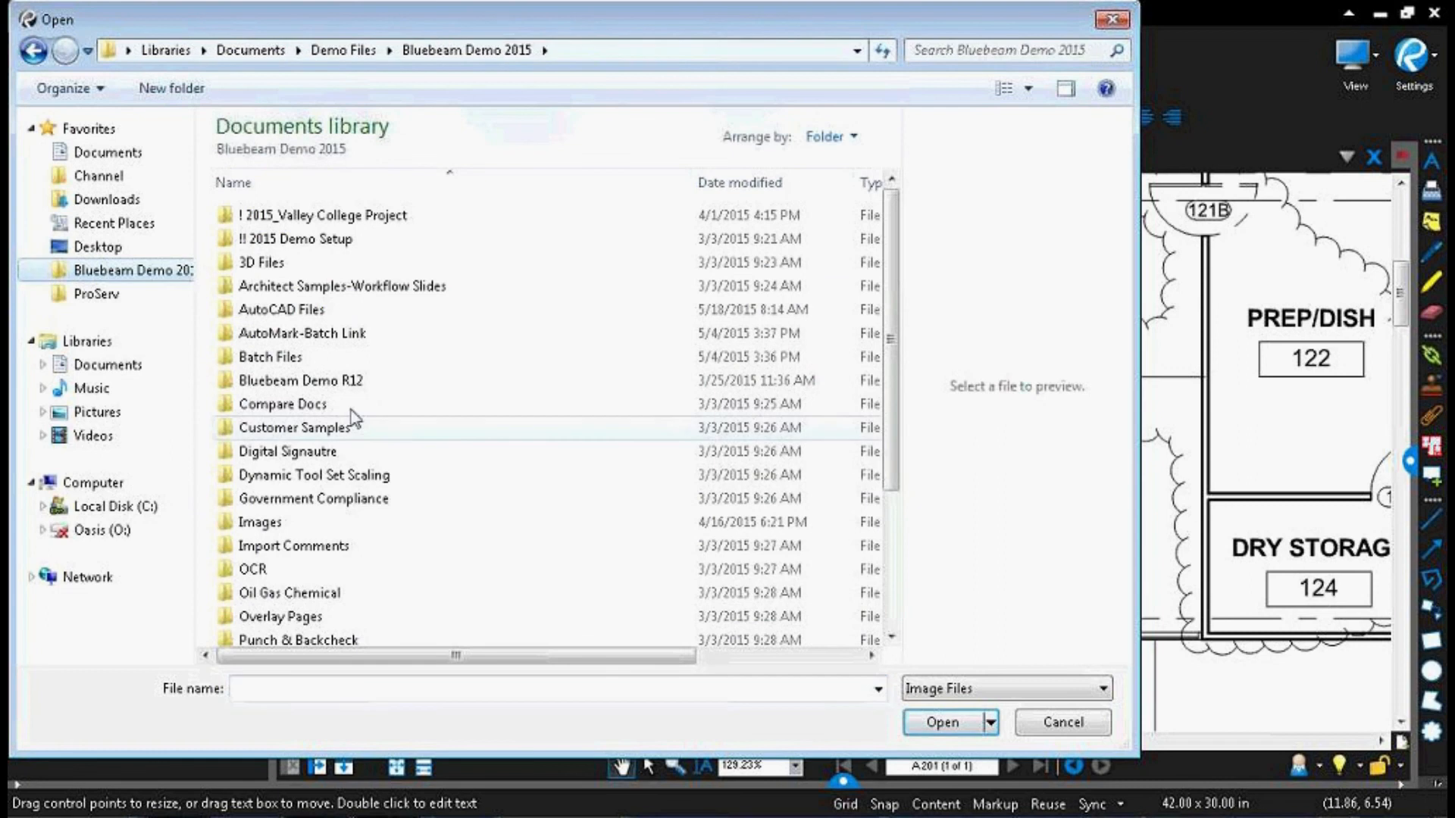
click(271, 523)
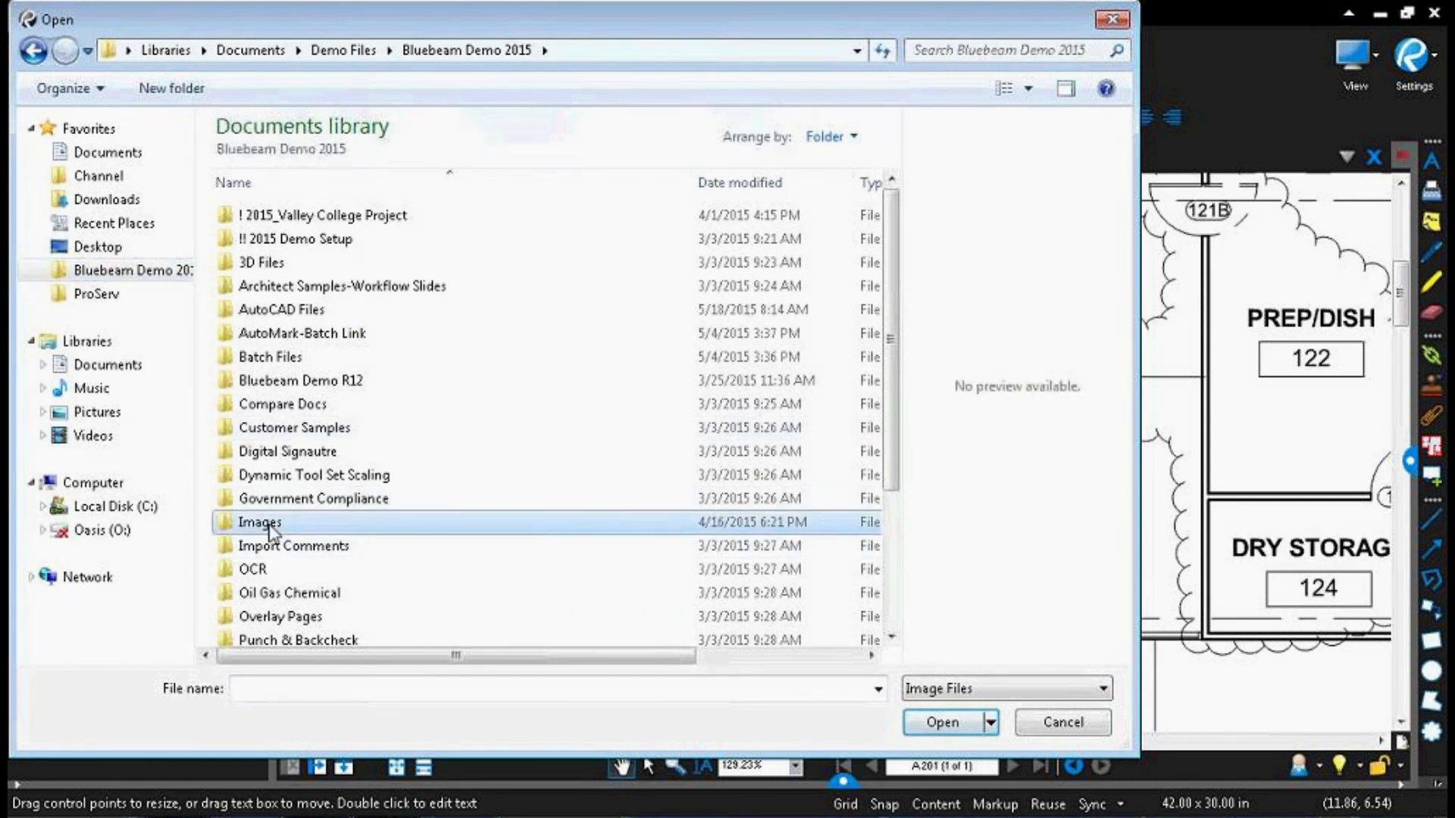
double_click(272, 526)
double_click(282, 357)
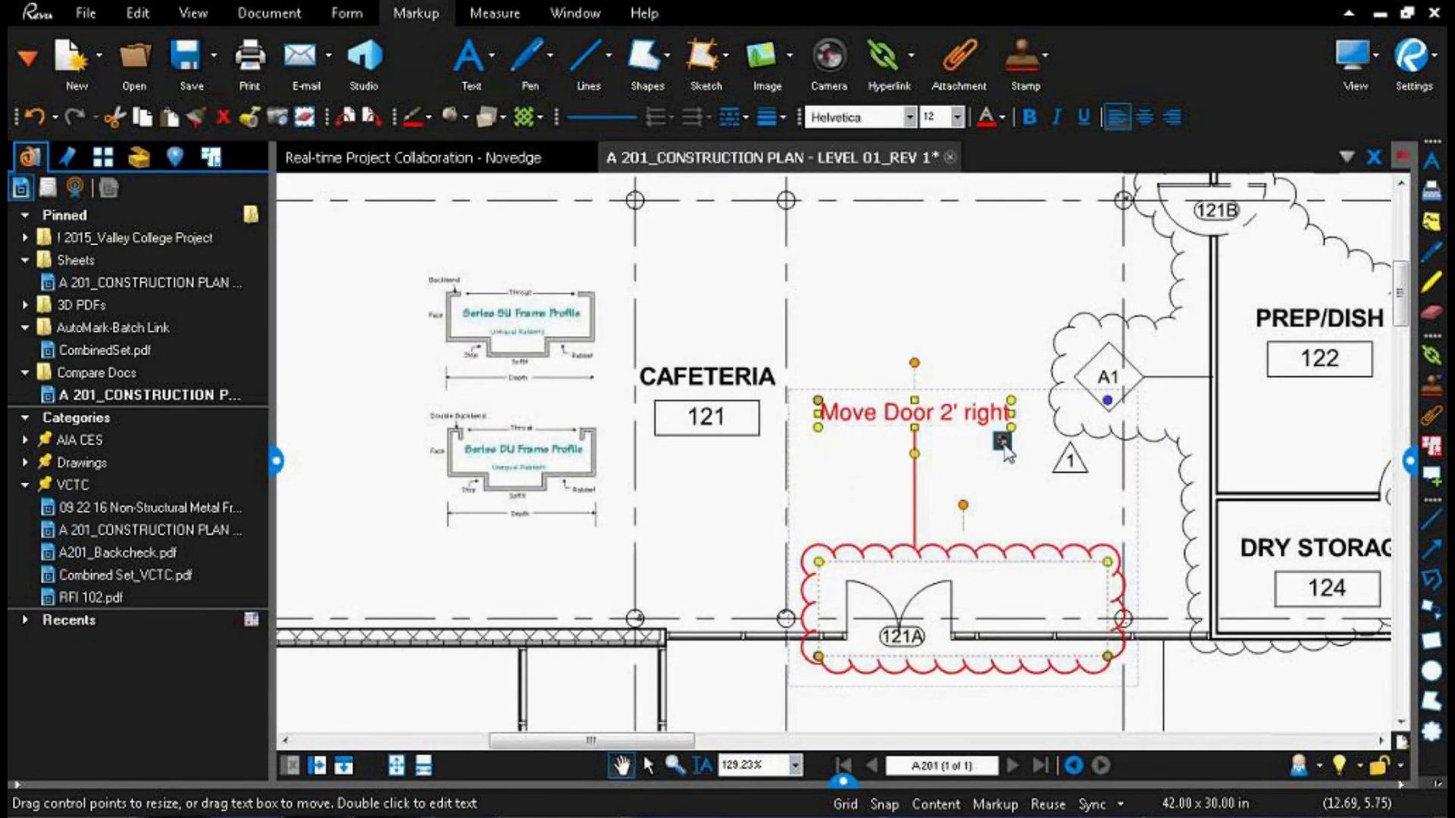
Step: View the image captured in the "Move Door 2' right" markup, and close the viewer
click(1002, 442)
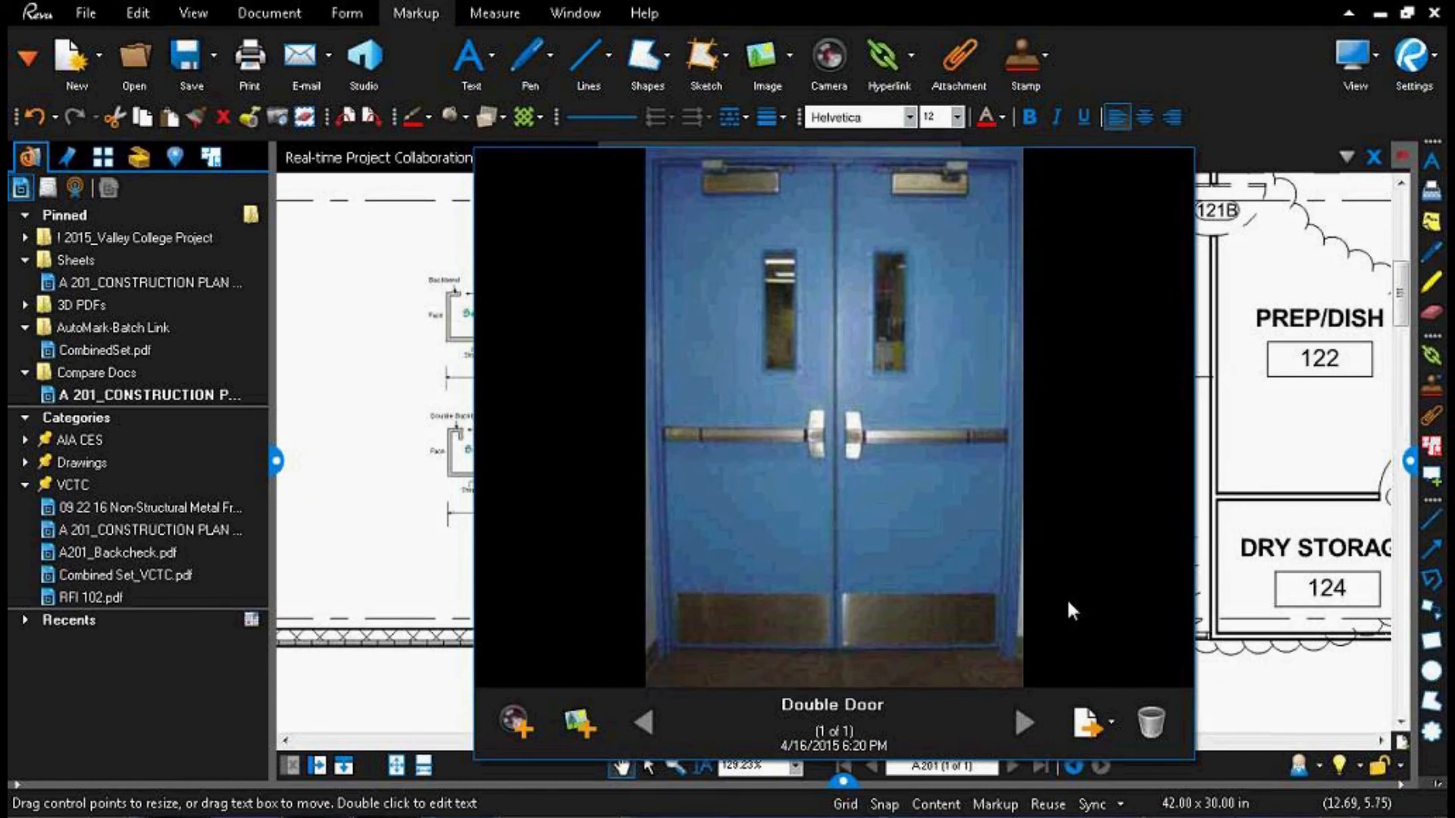
click(315, 406)
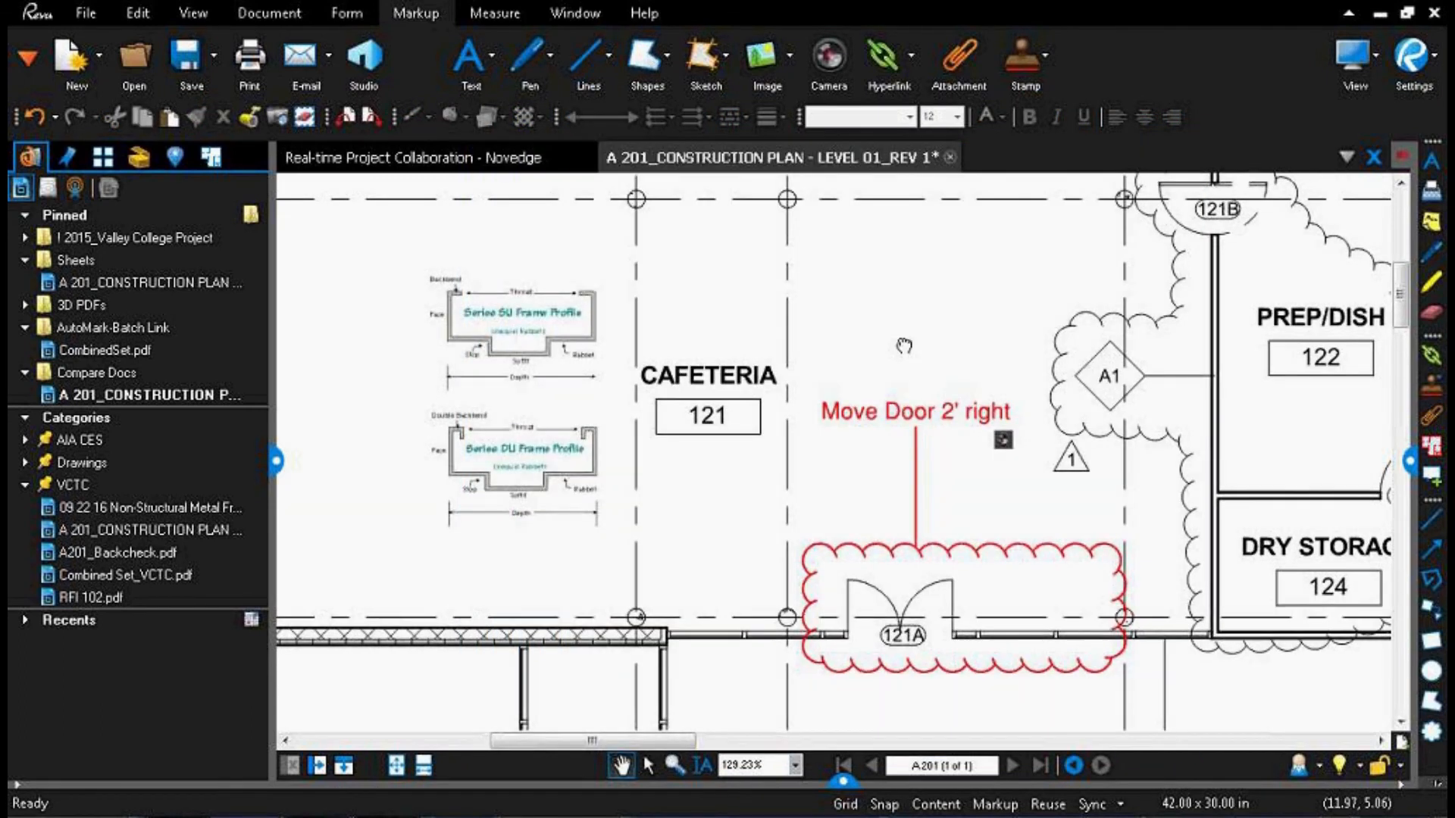
drag(904, 345, 738, 297)
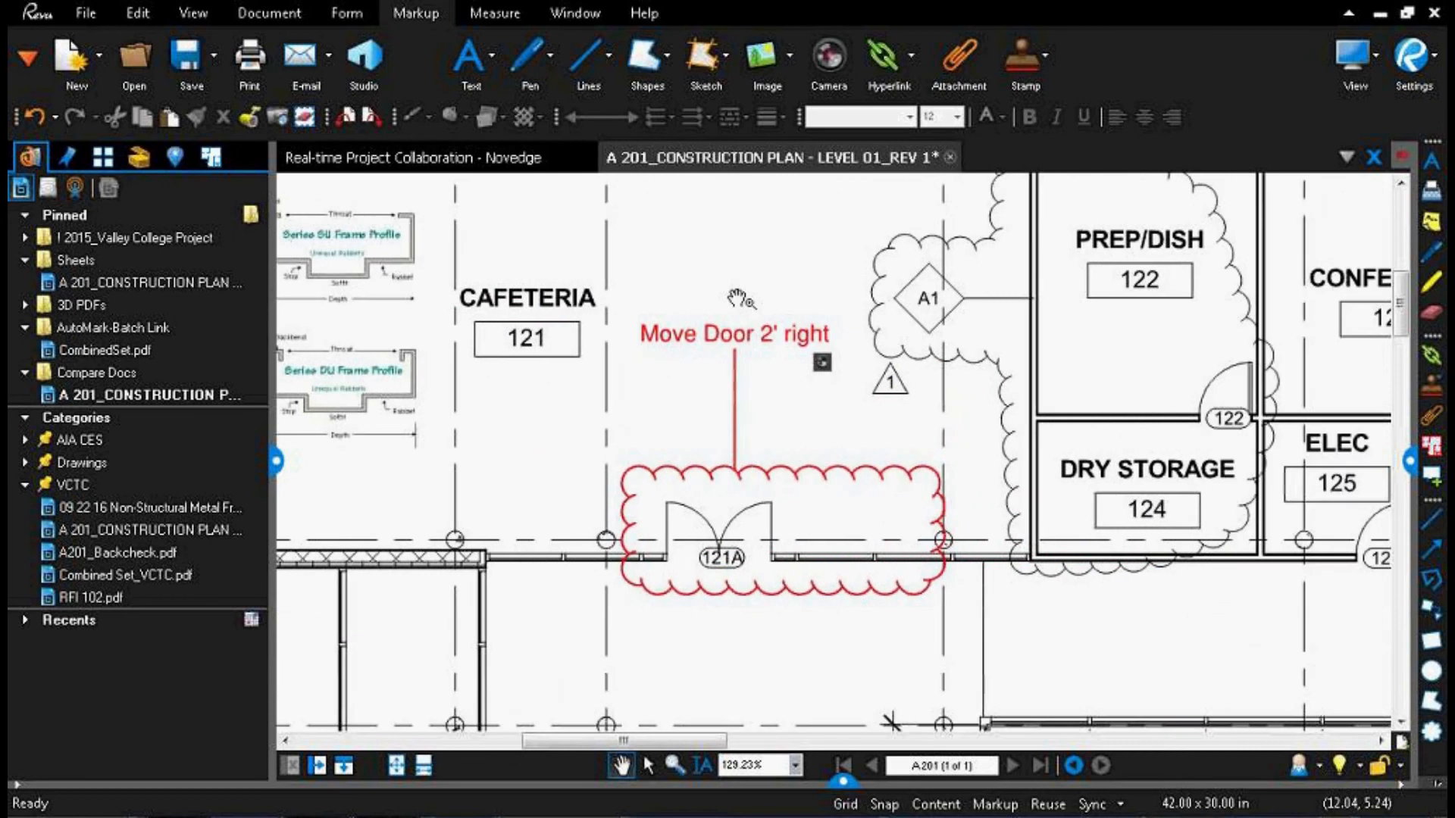
Step: Show the Tool Chest and expand its full set of recent tools
scroll(739, 297, down, 2)
scroll(923, 381, down, 1)
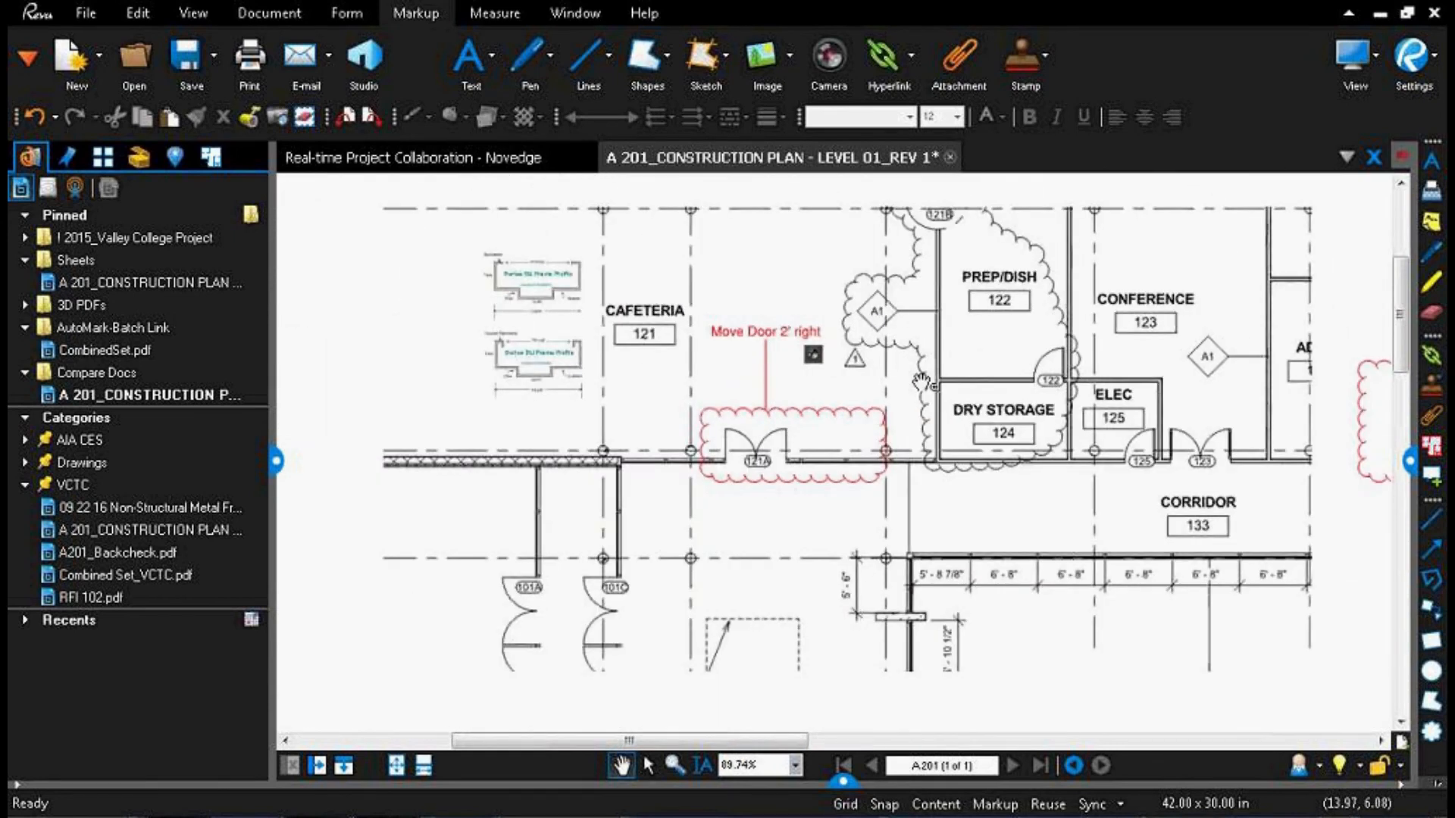
scroll(921, 381, down, 2)
click(139, 157)
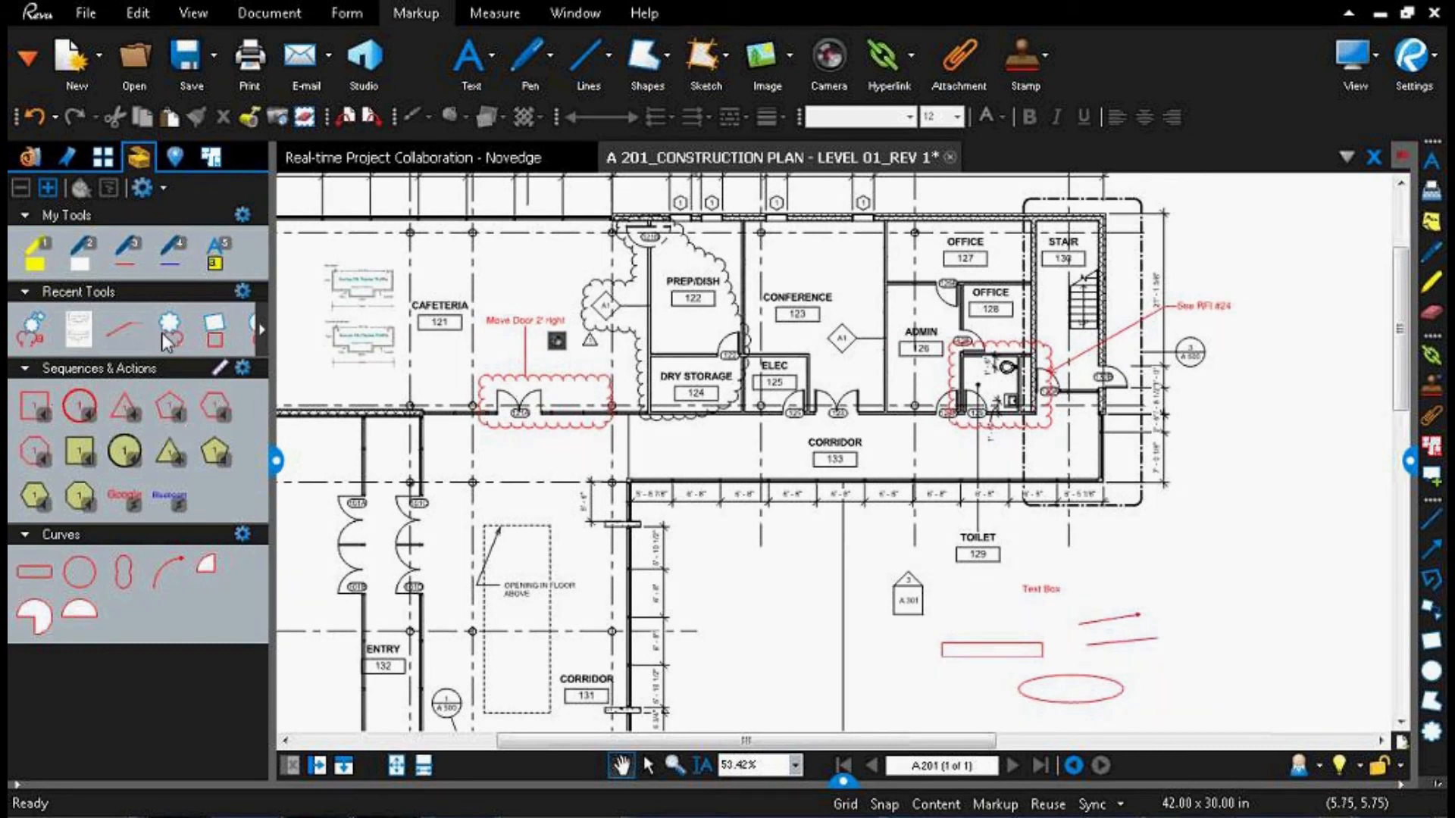
click(261, 334)
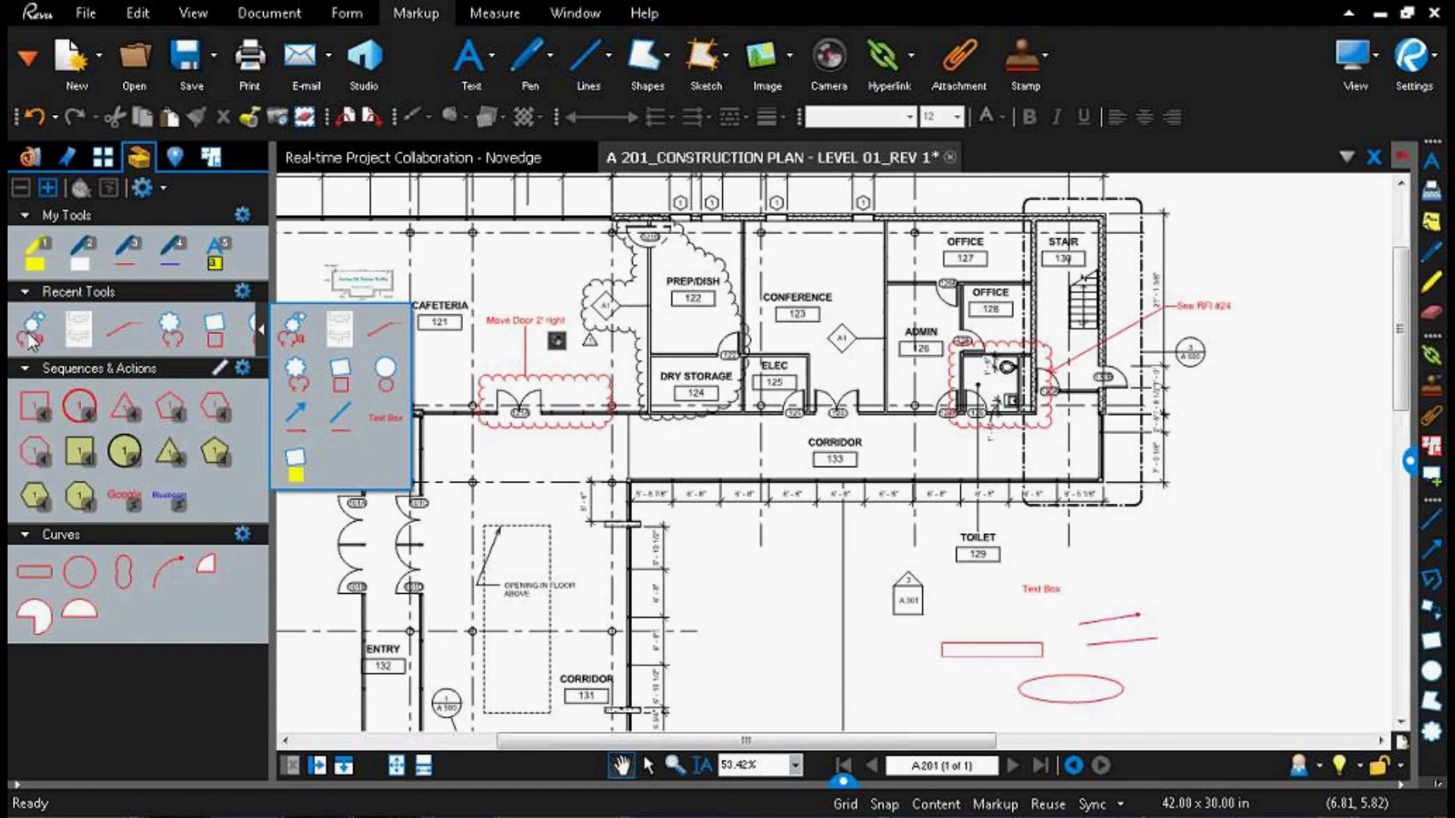
Step: Reuse the recent "See RFI #24" callout, placing a copy with its arrow pointing at Stair 130
click(118, 336)
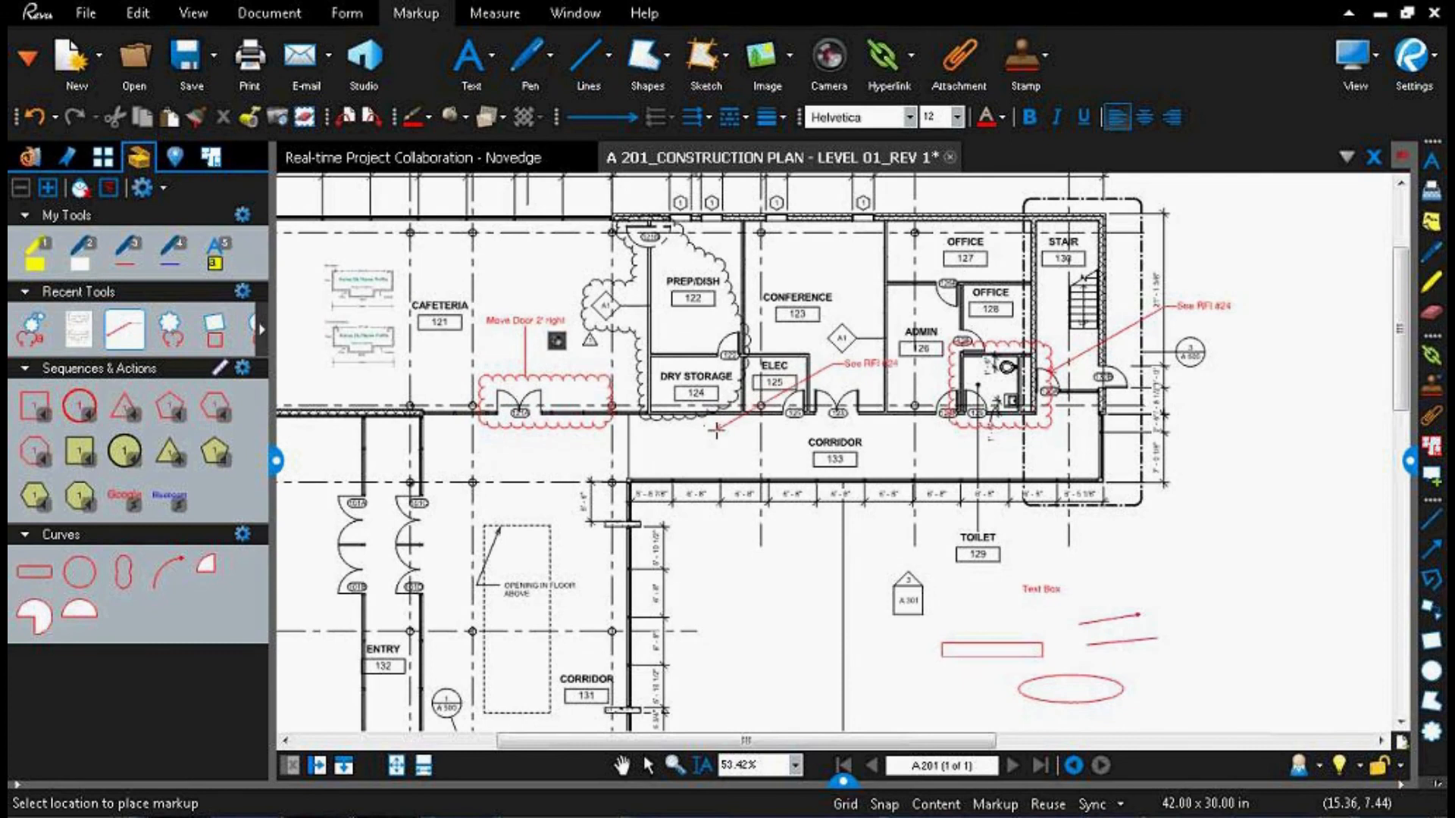
scroll(796, 431, up, 5)
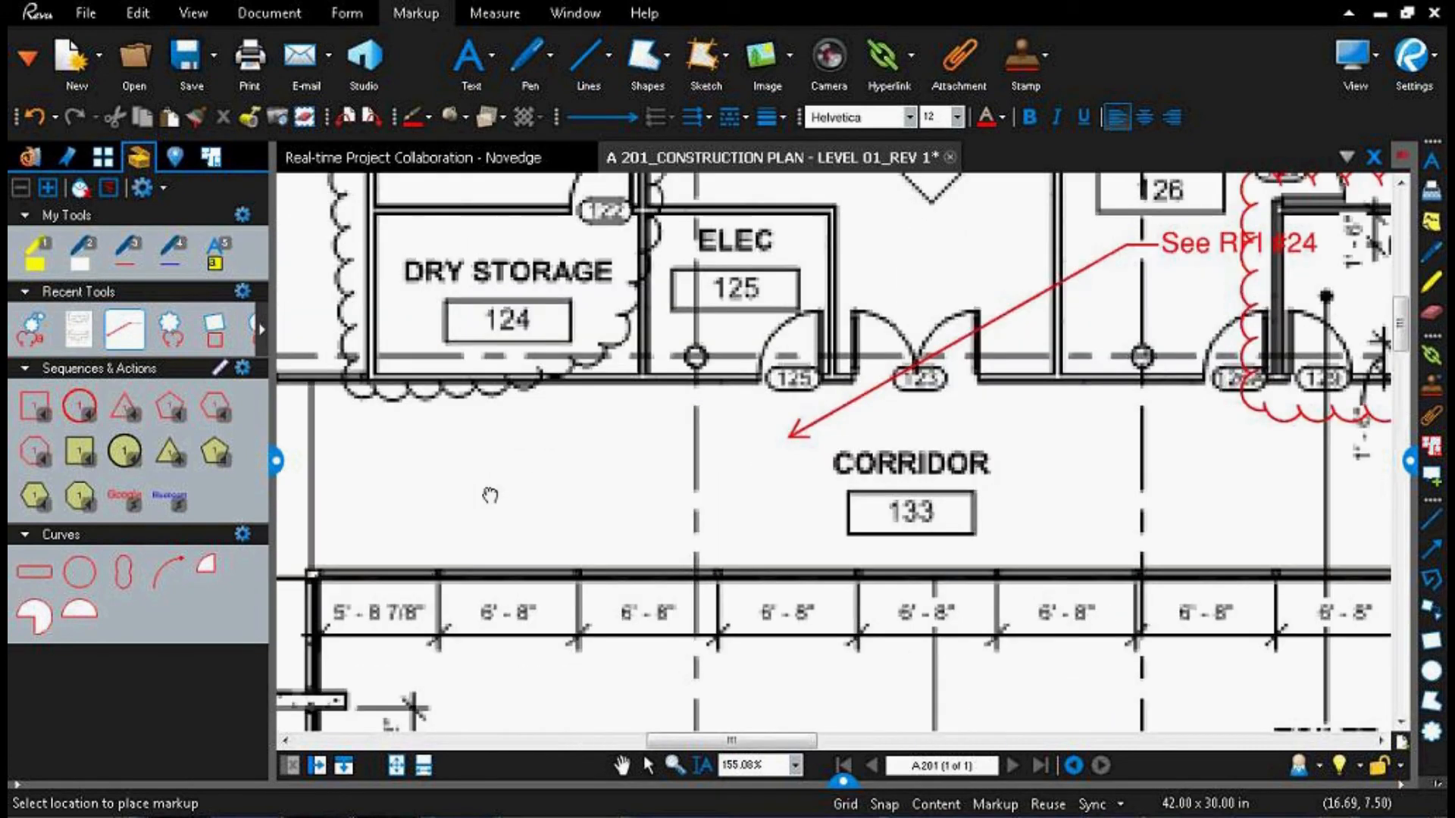
scroll(479, 485, down, 5)
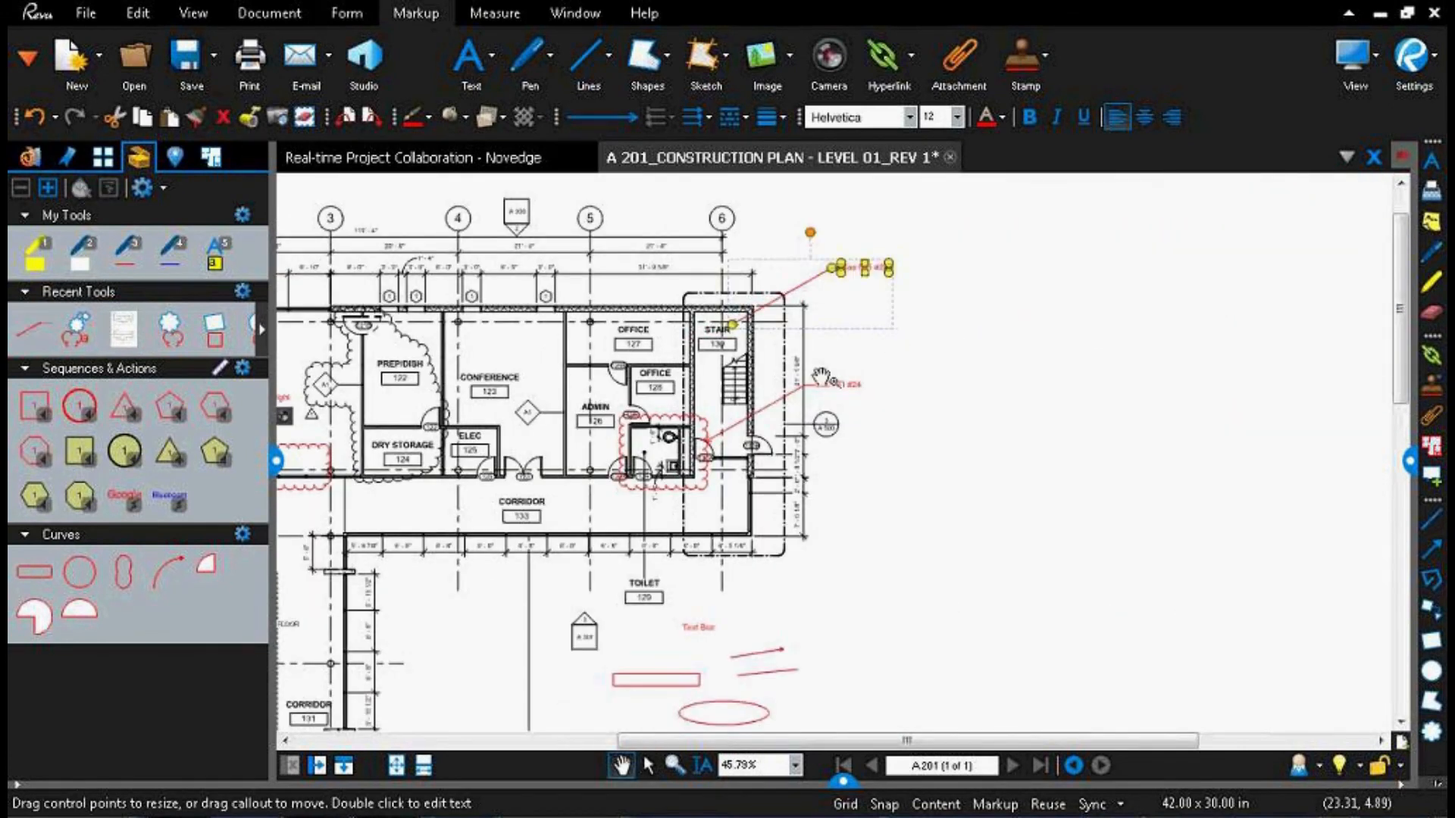
key(Escape)
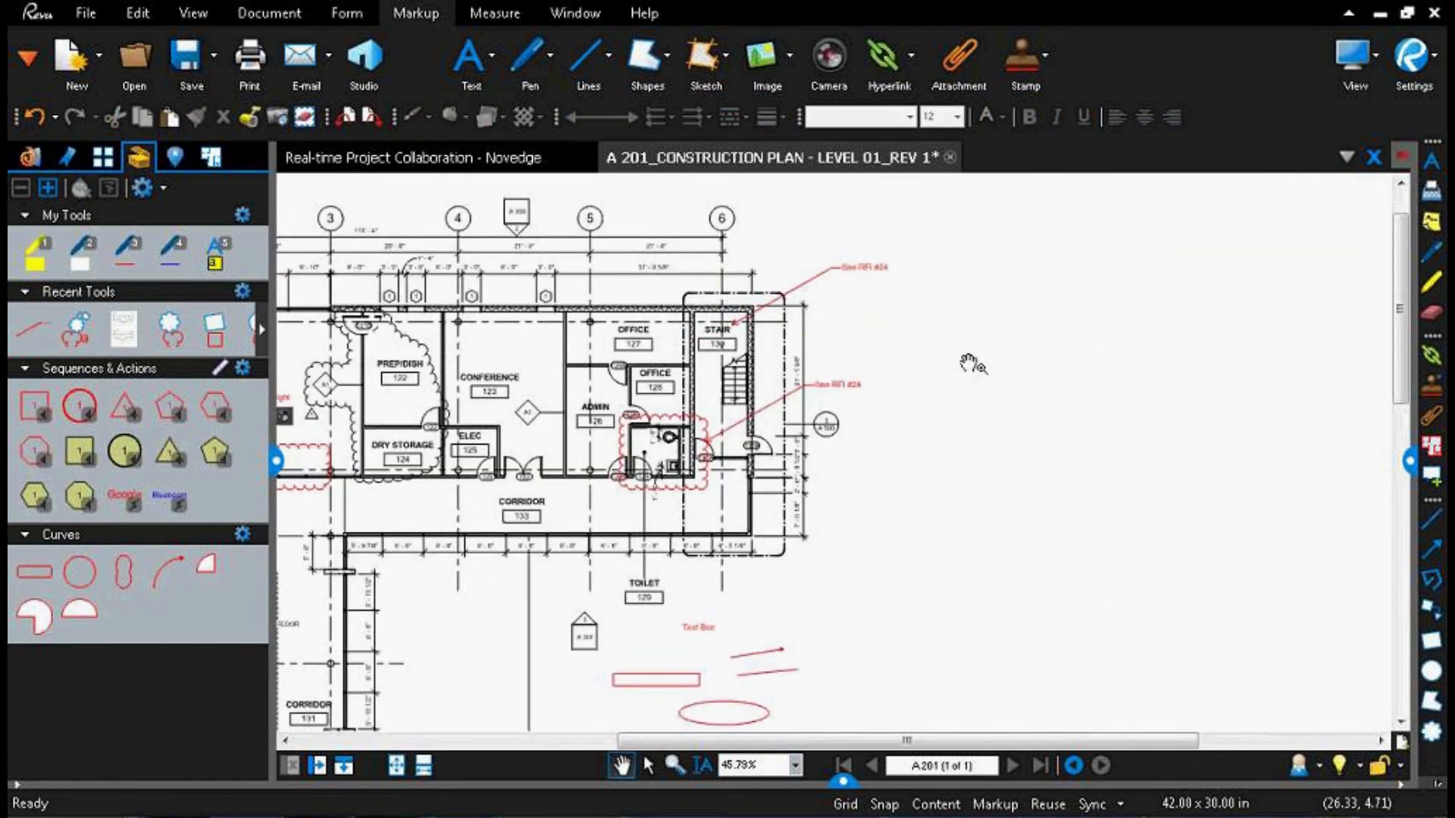
Step: Reuse the recent "Move Door 2' right" cloud markup, placing a copy around the double door 123 on the Corridor 133 wall
click(80, 333)
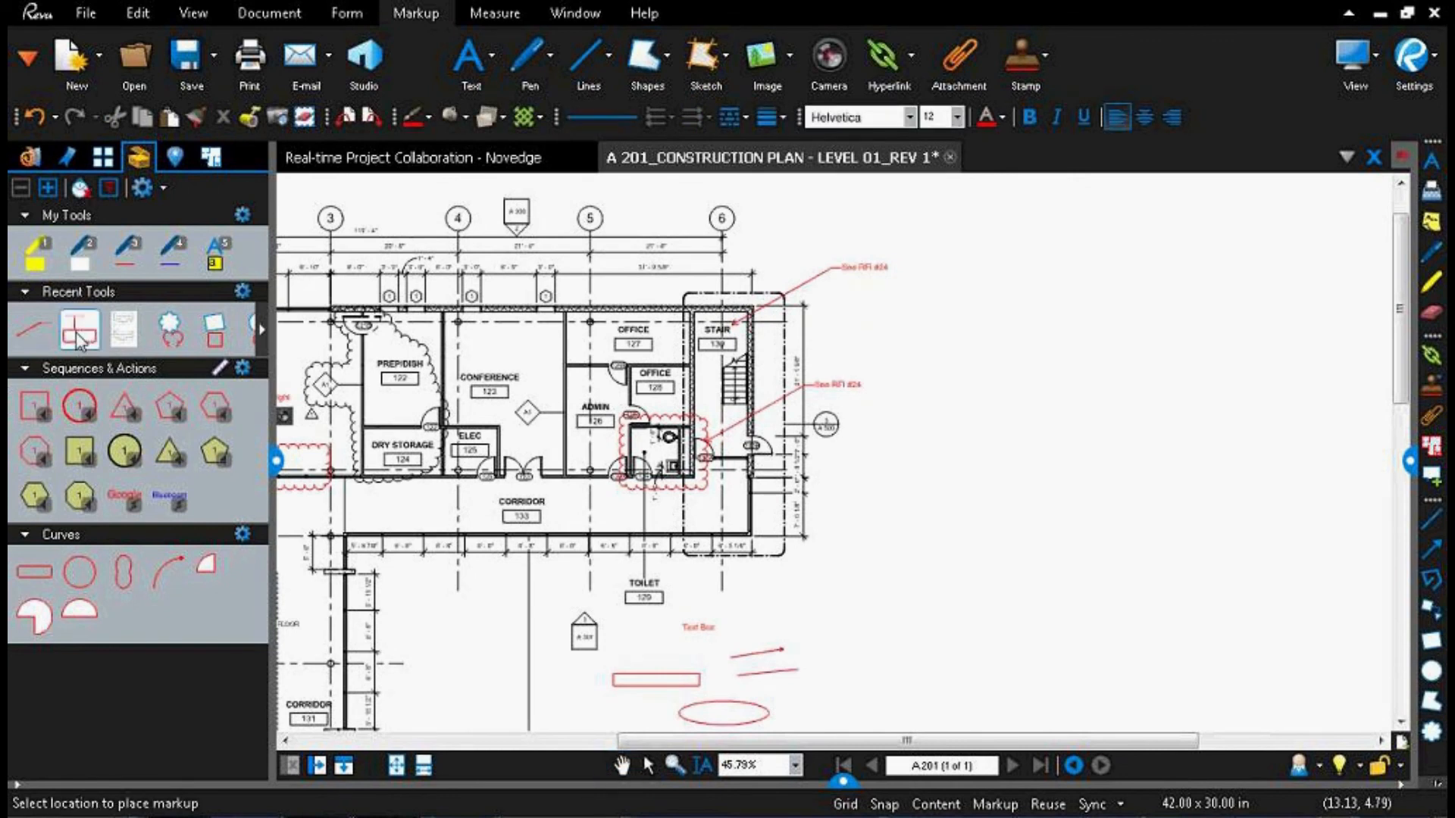
scroll(448, 490, up, 4)
drag(447, 490, 634, 505)
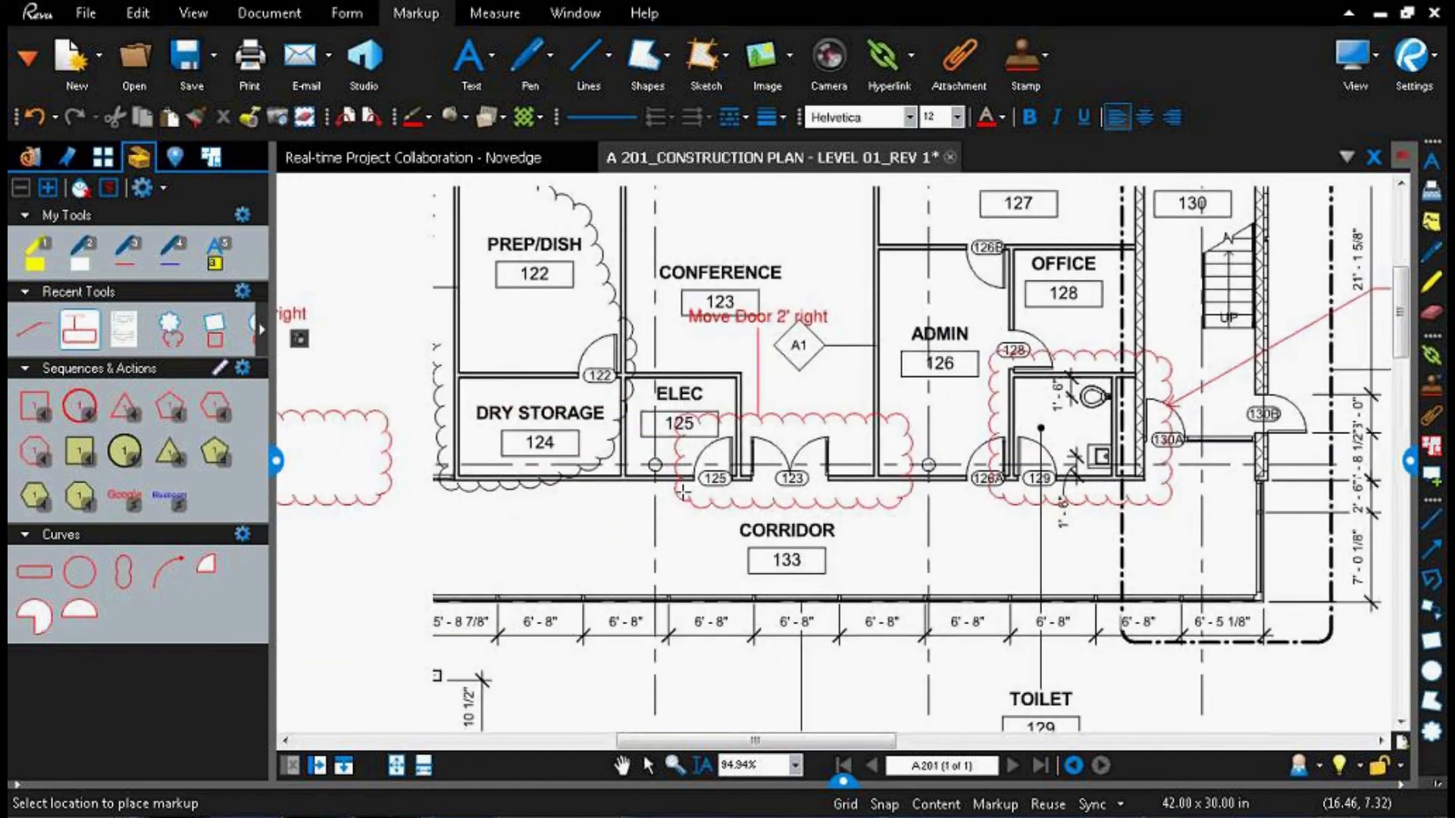
click(758, 489)
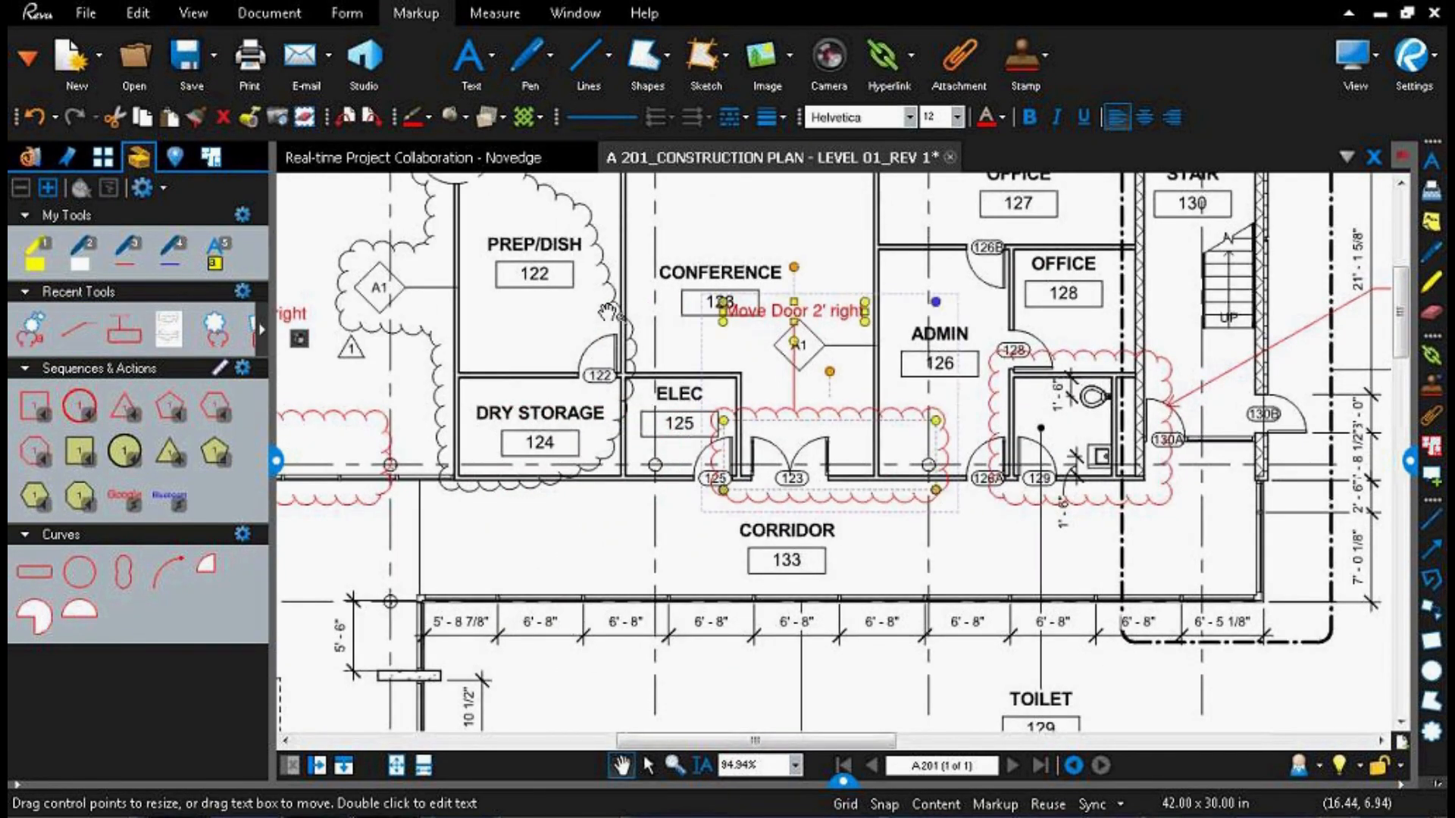
click(729, 237)
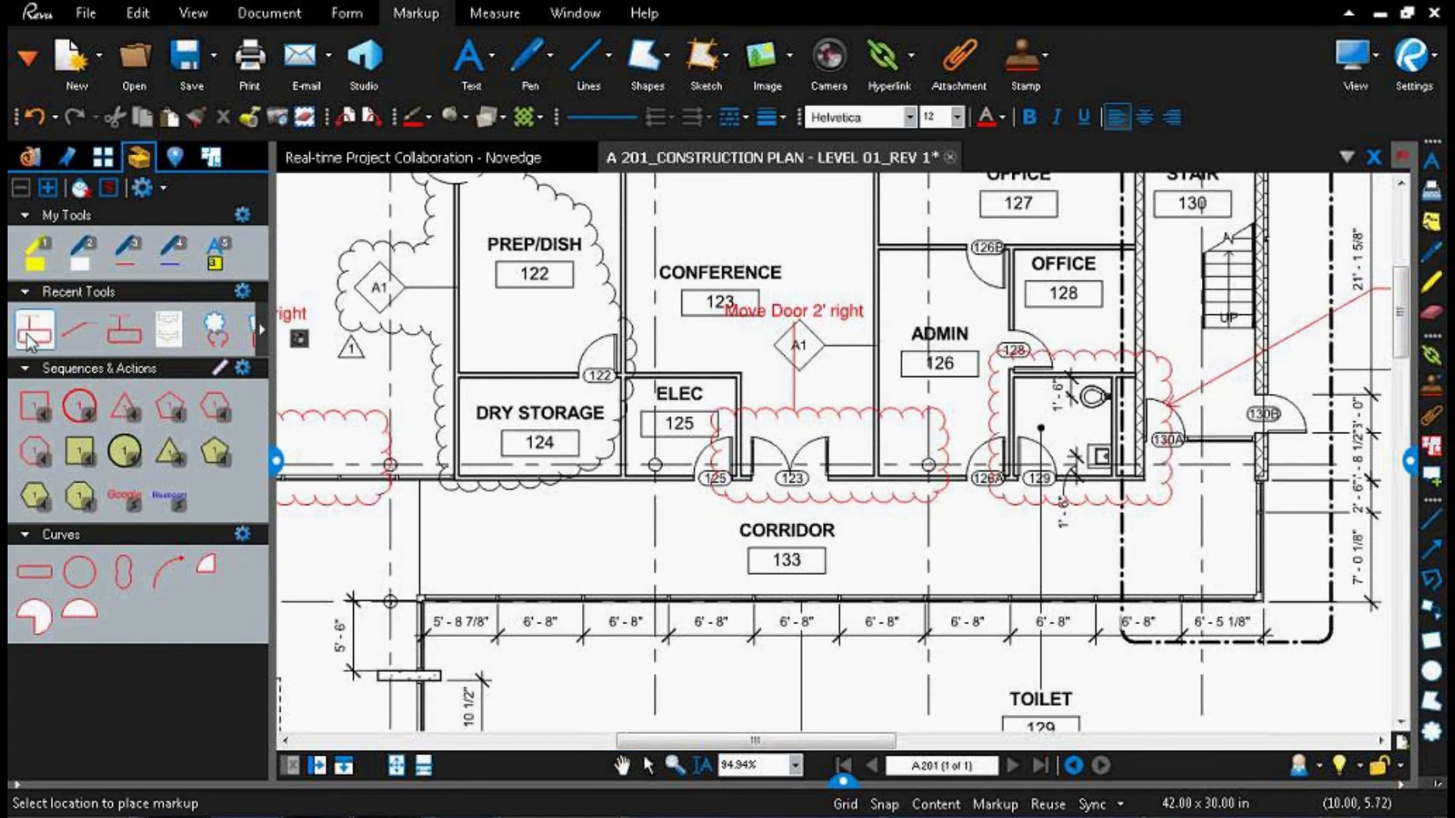
Step: Using only the recent Cloud+ tool's properties, draw a cloud around the dimensions at the west end of Corridor 133's lower wall, with text "Confirm Dimensions"
key(c)
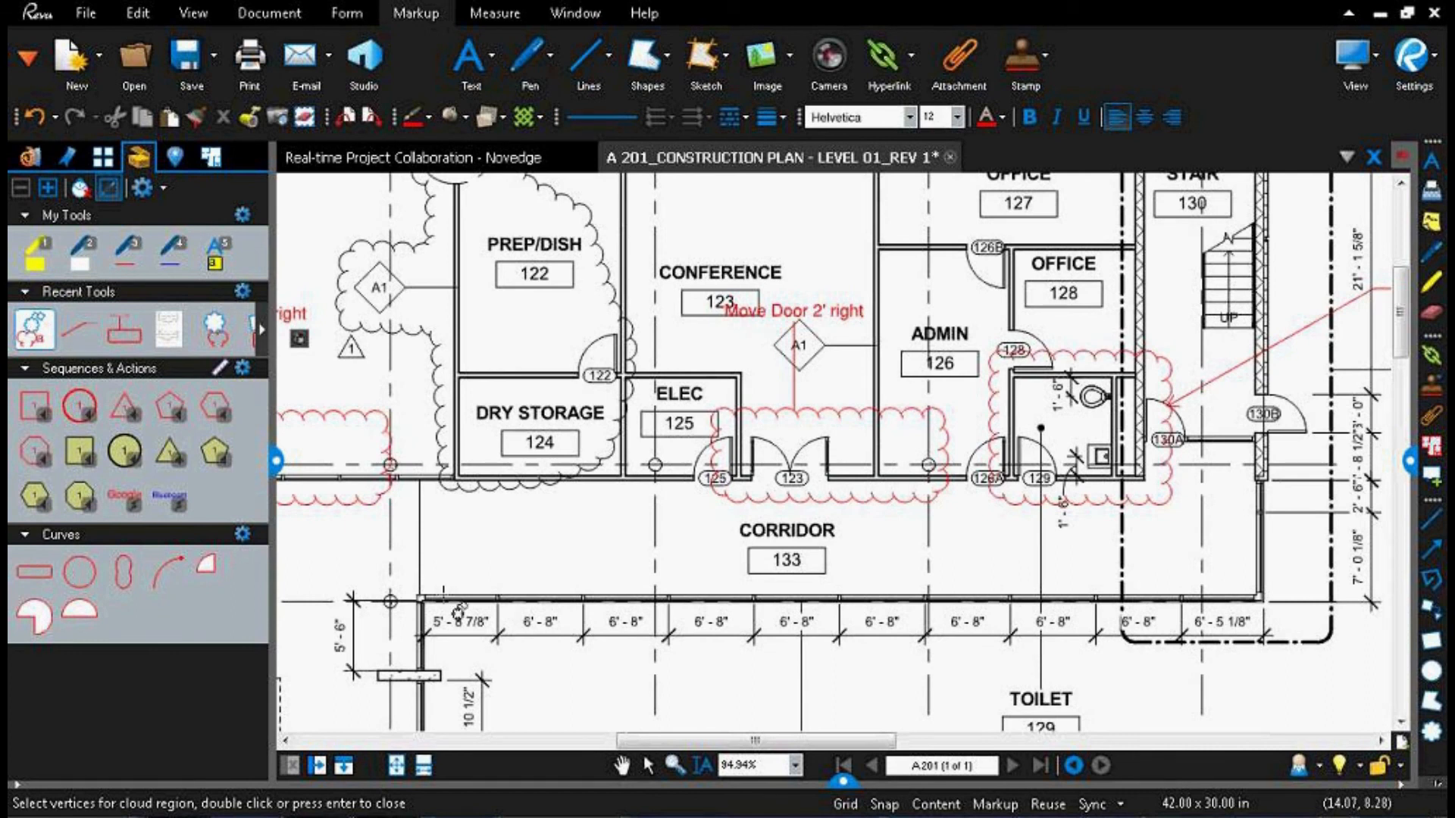
scroll(464, 441, down, 3)
drag(468, 388, 694, 493)
click(587, 560)
text(C)
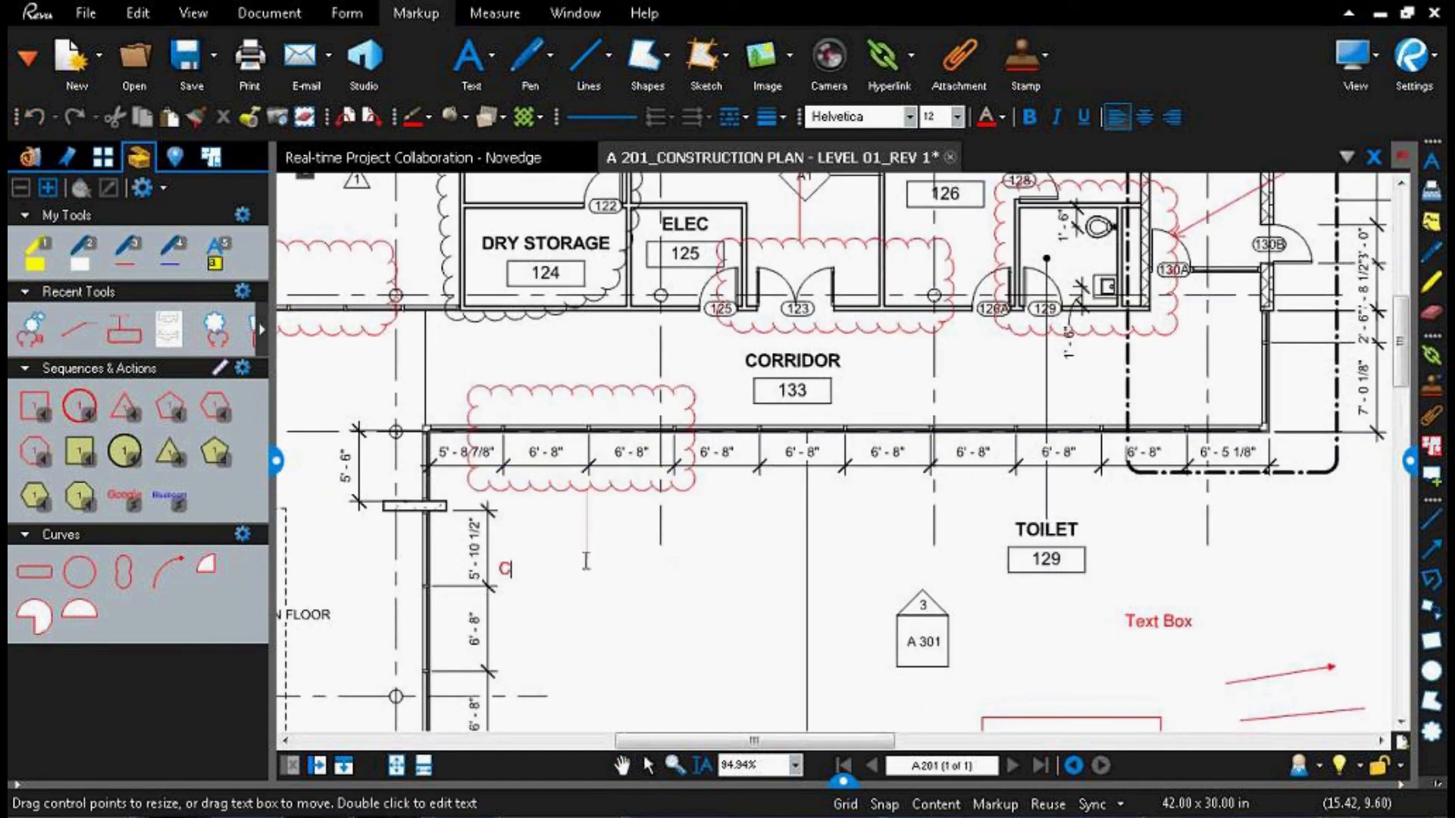
text(onfirm Dimensions)
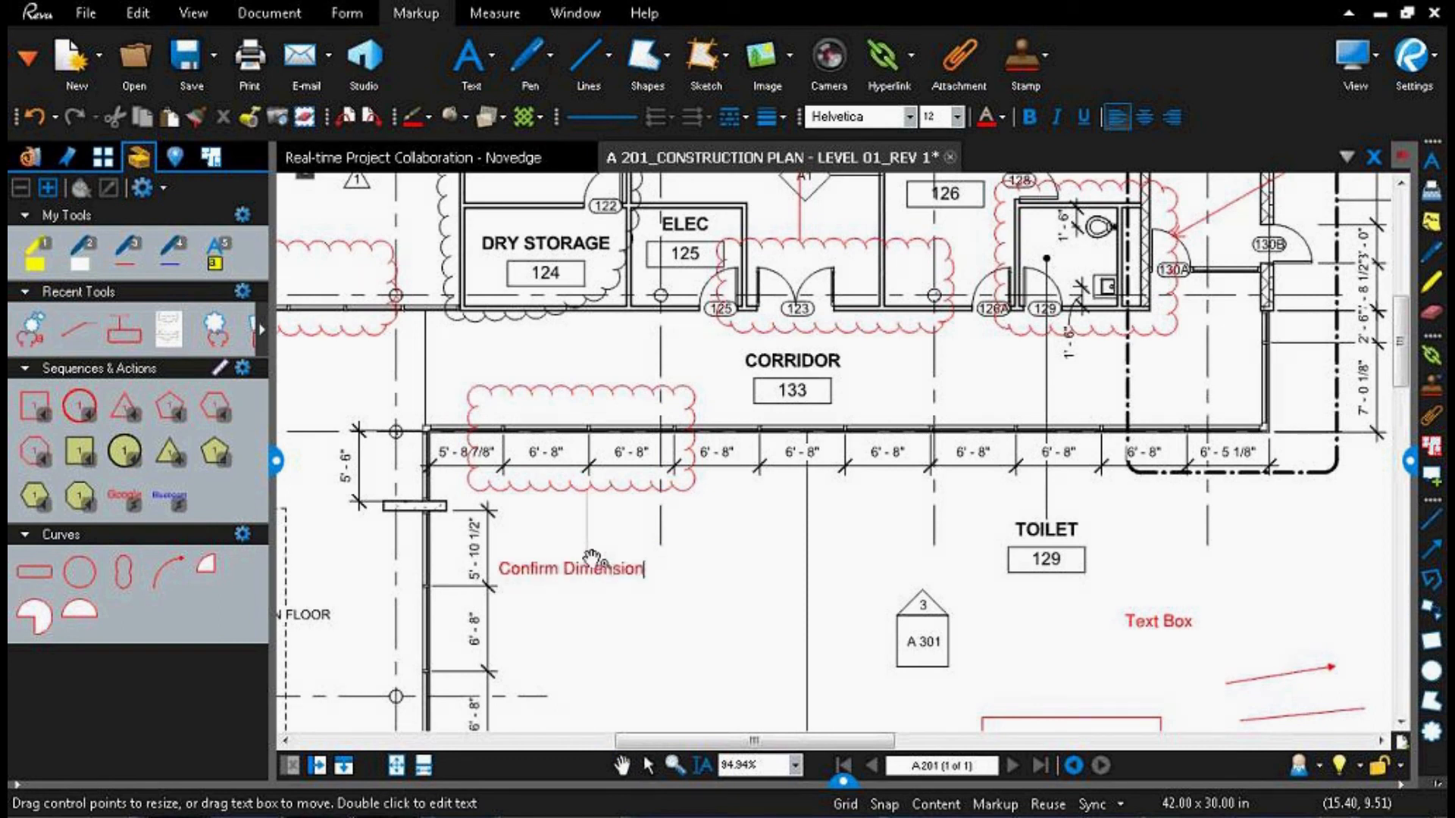
click(585, 679)
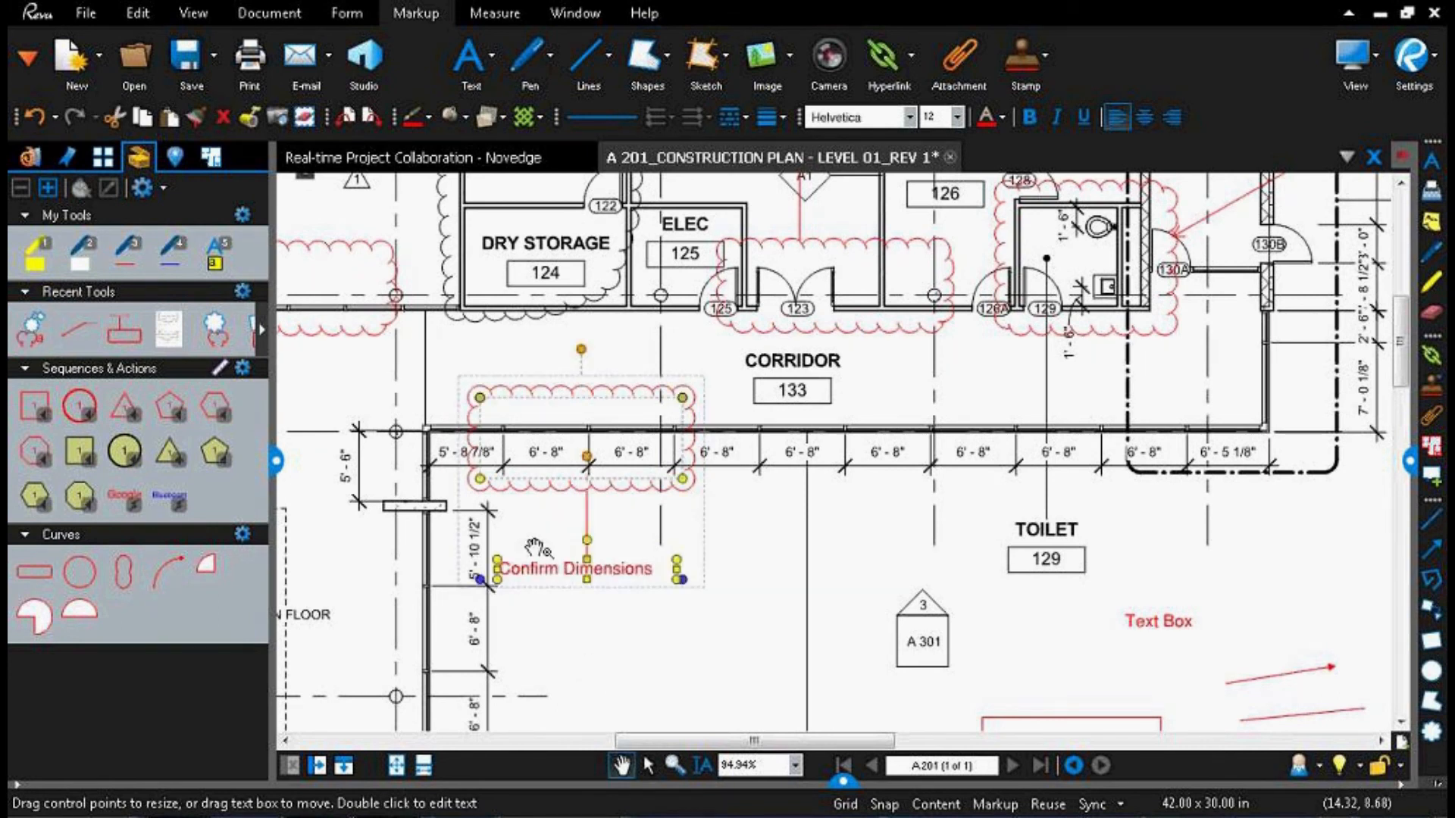
click(828, 609)
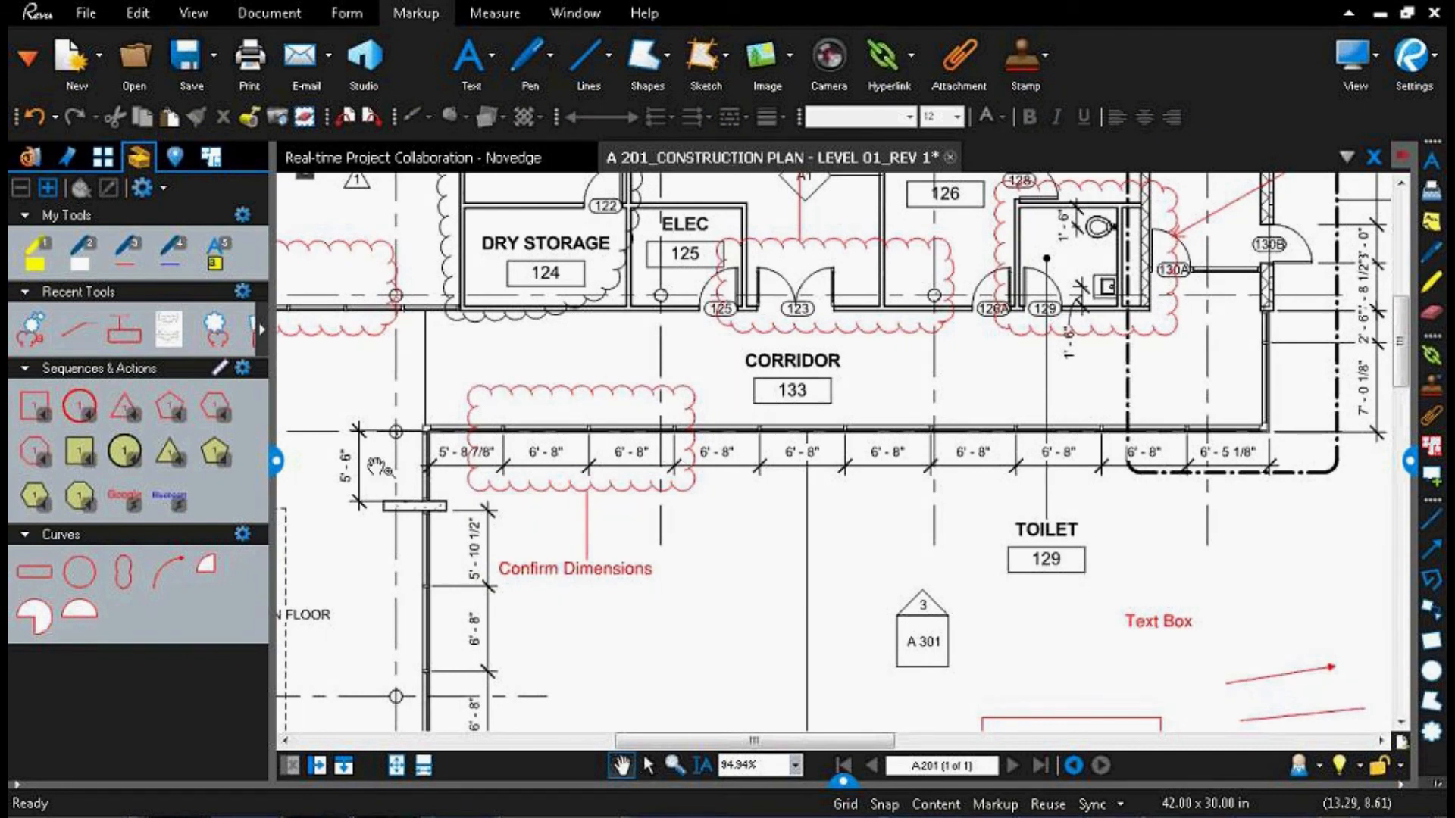
Step: Add the recent Cloud+ tool to the Curves and My Tools sets, and try starting it from My Tools
drag(29, 332, 130, 632)
drag(35, 327, 71, 276)
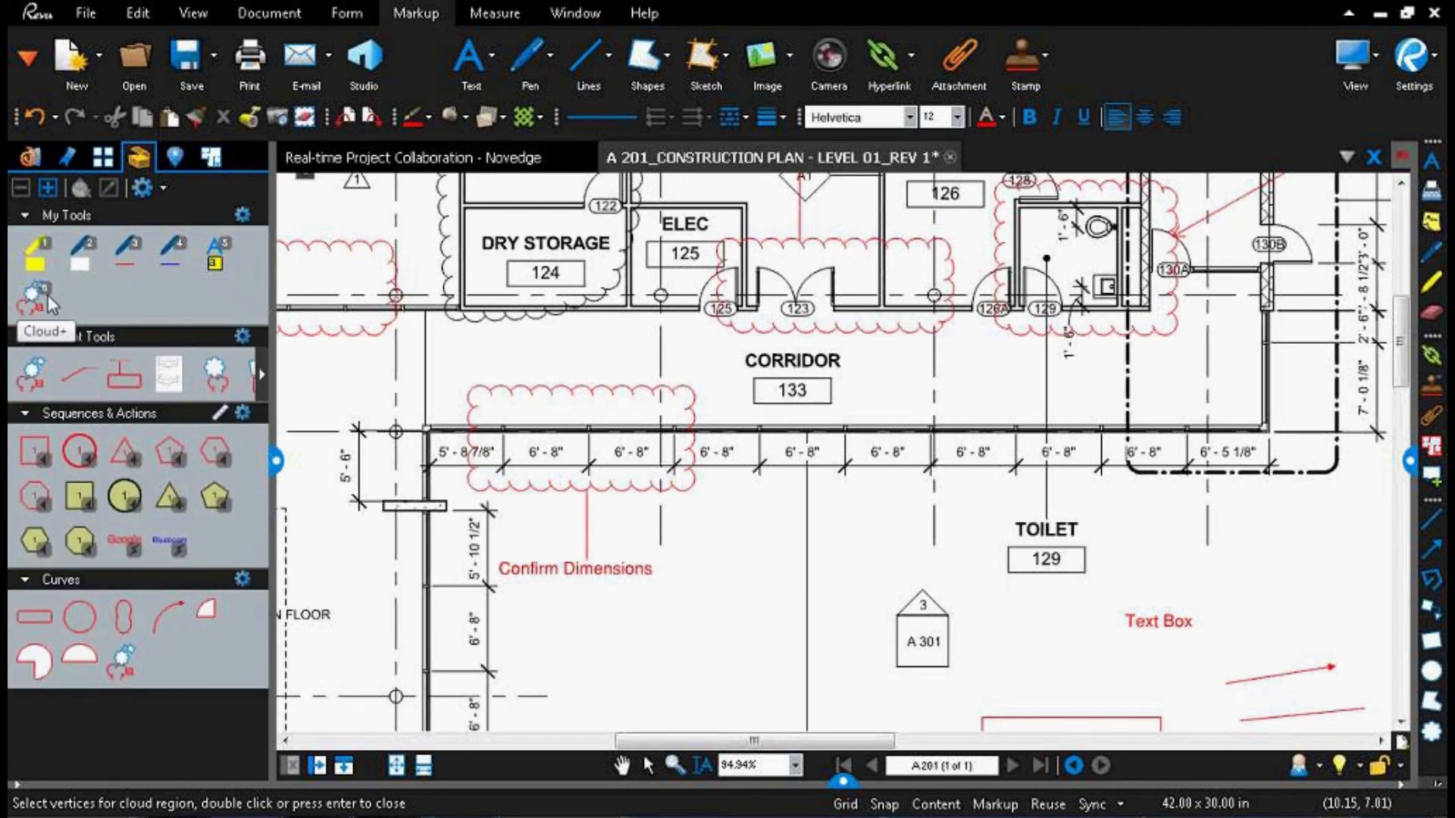
click(49, 299)
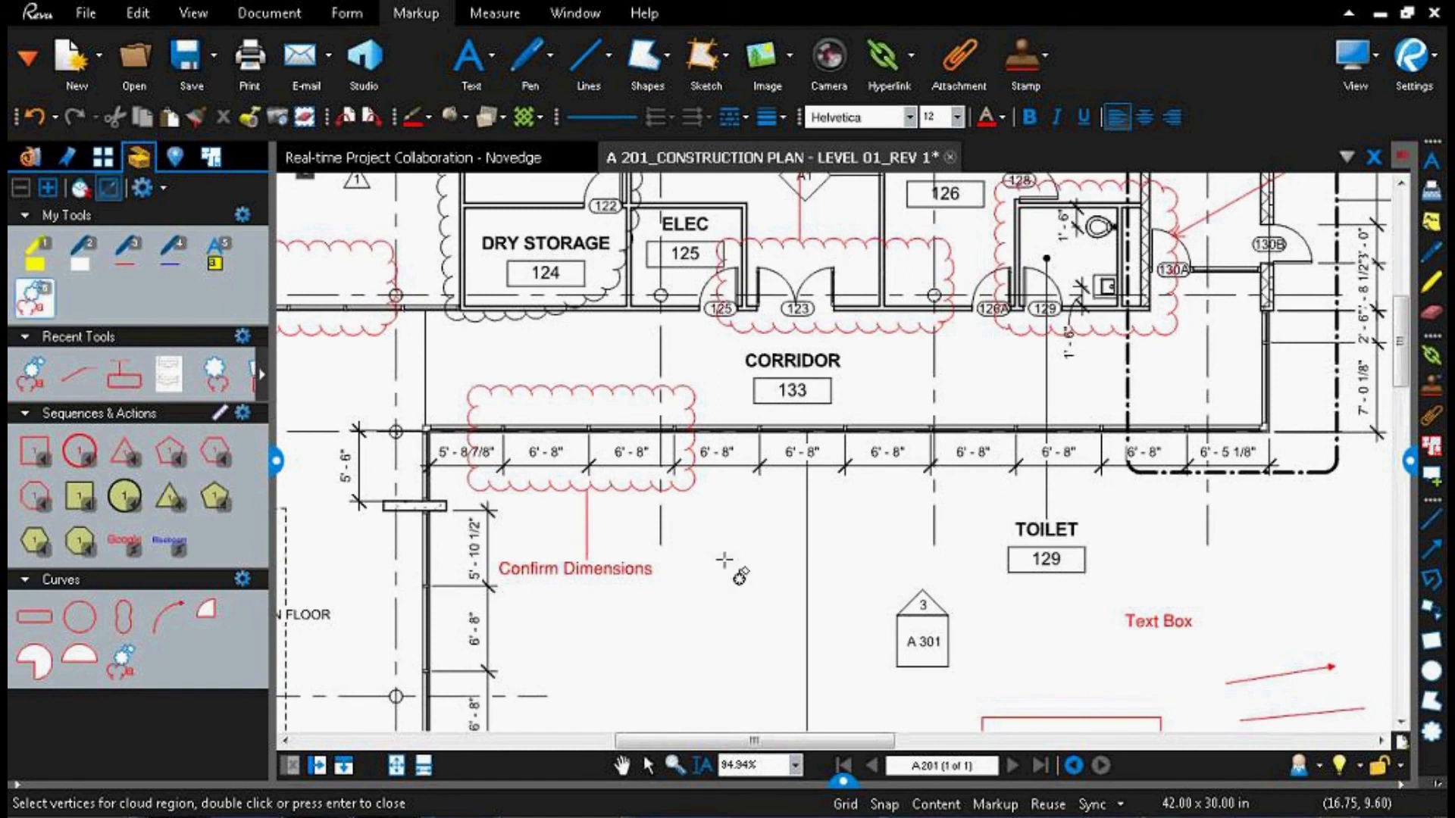
key(Escape)
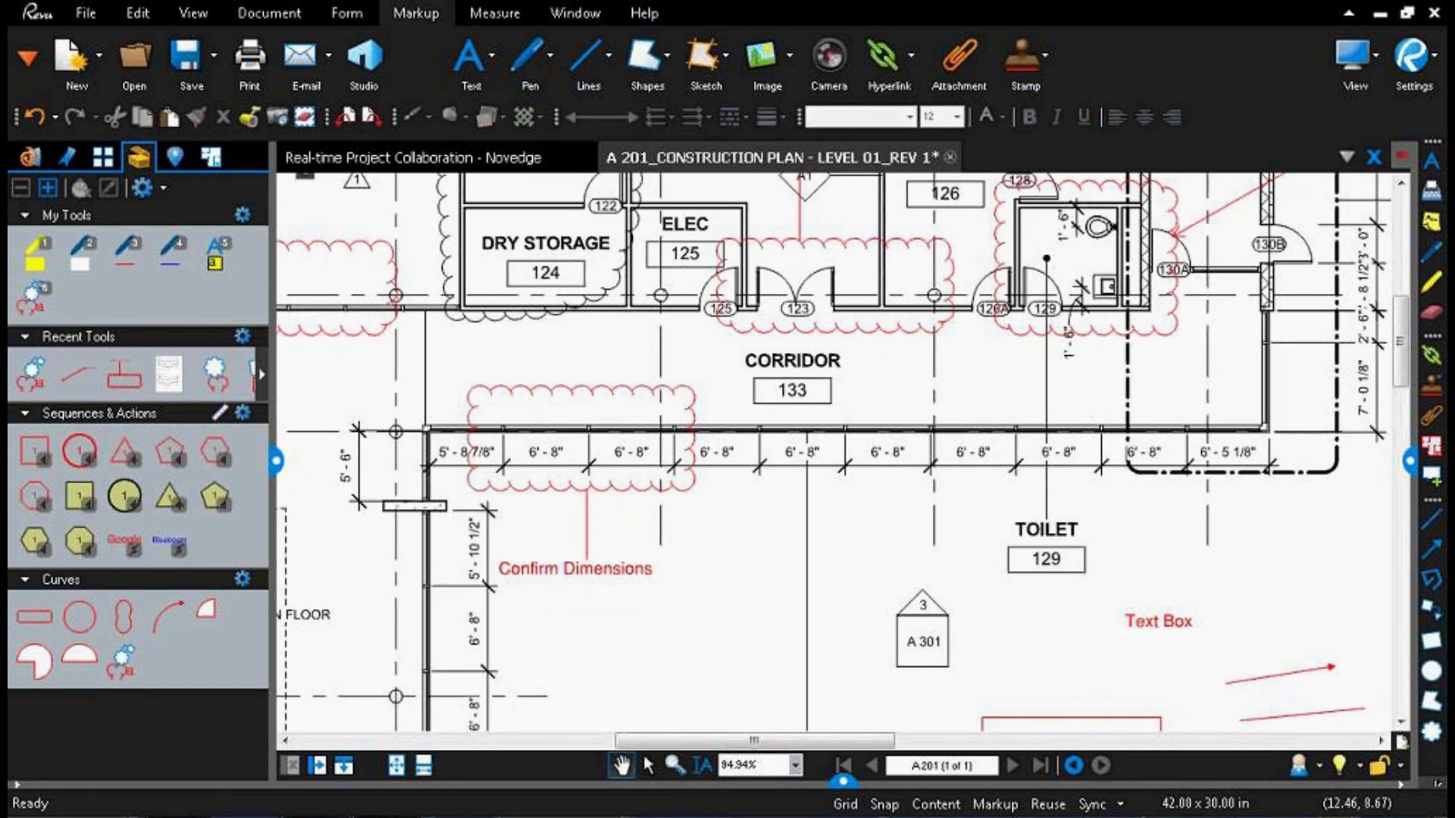
Step: Create and save a new tool set titled "Novedge", and add the recent Cloud+ and Image tools to it
click(157, 187)
click(144, 188)
click(913, 550)
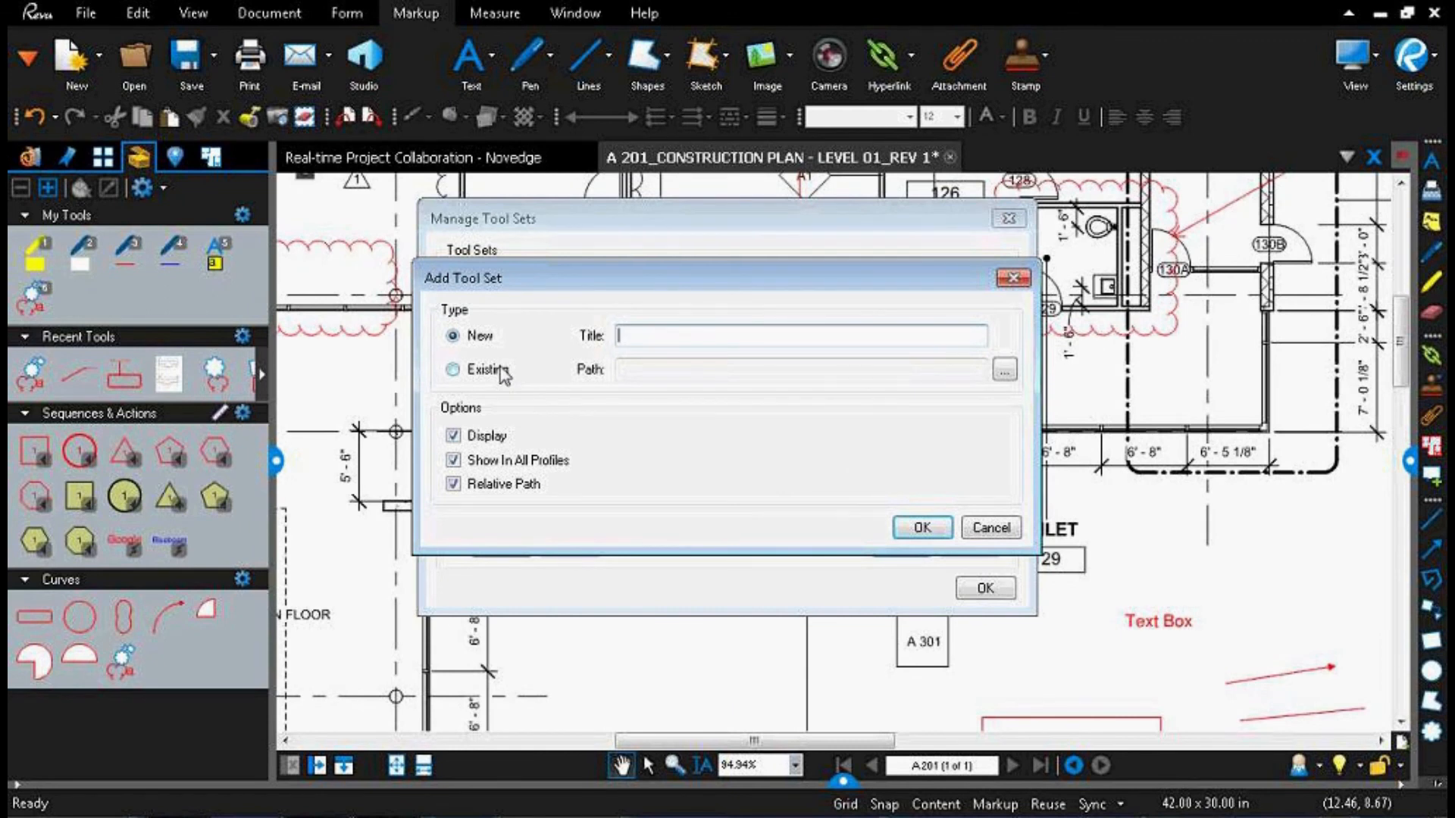
text(Novedge)
key(Return)
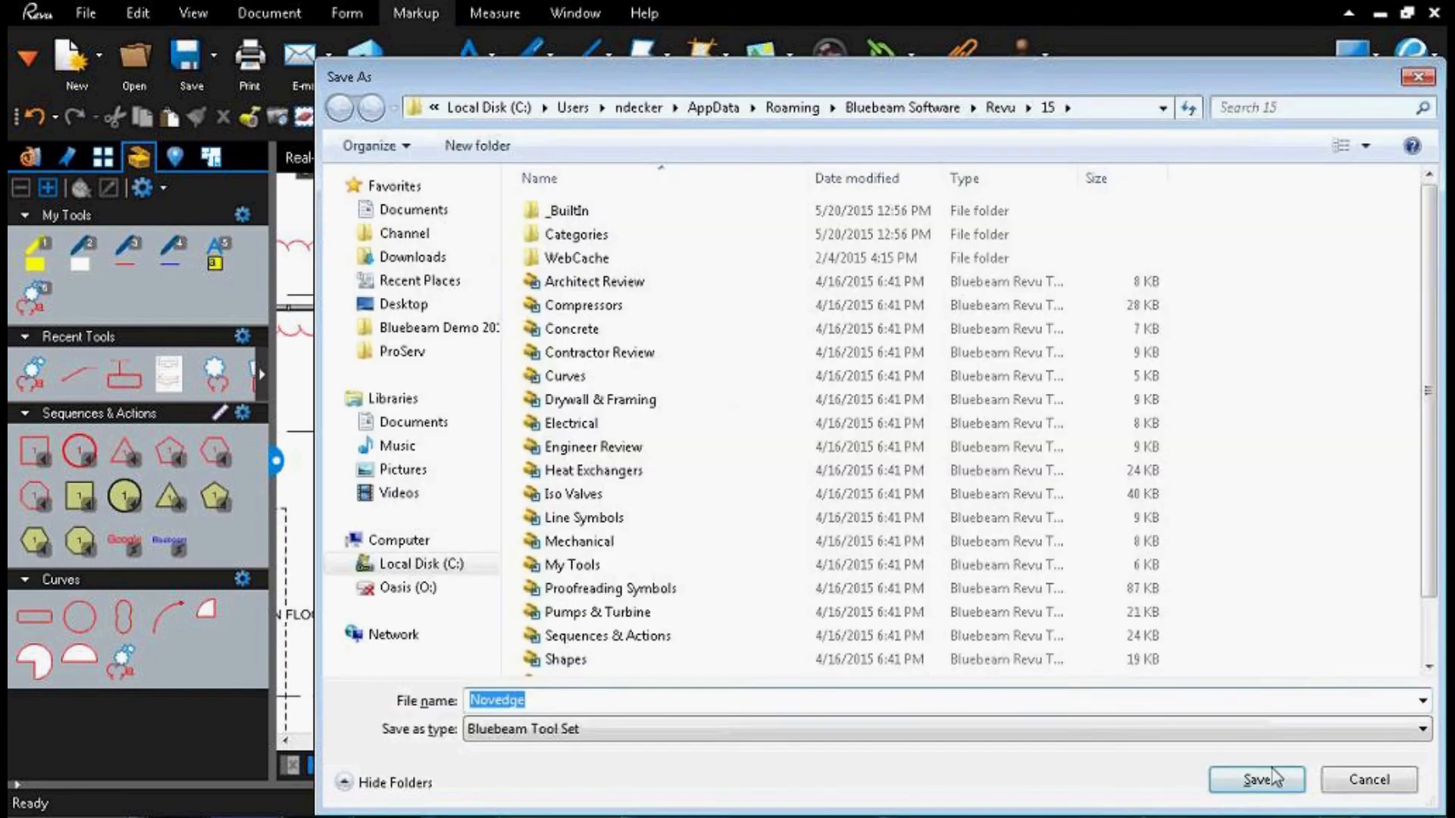
click(1257, 779)
click(976, 588)
drag(34, 369, 34, 724)
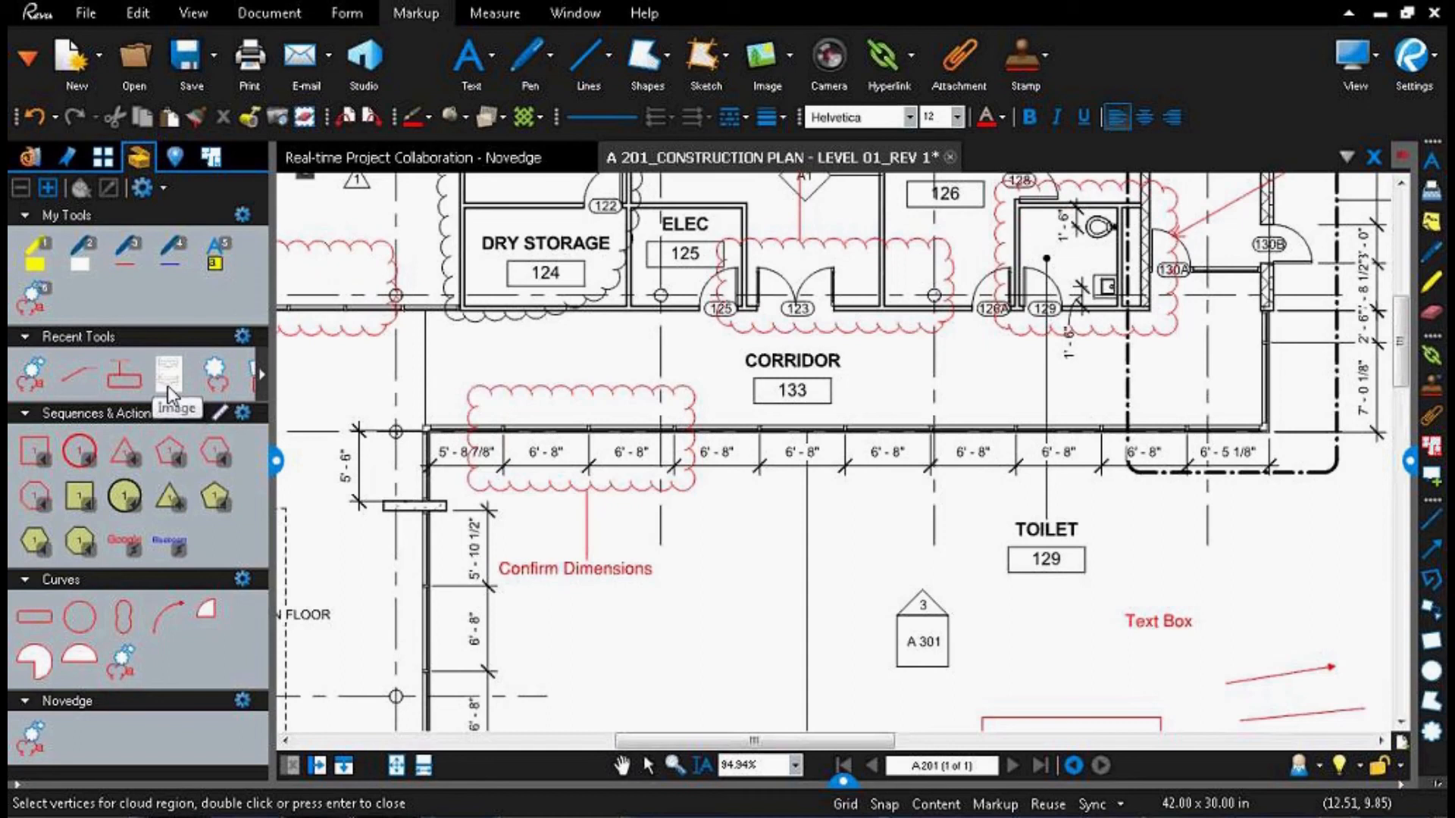
drag(168, 388, 84, 747)
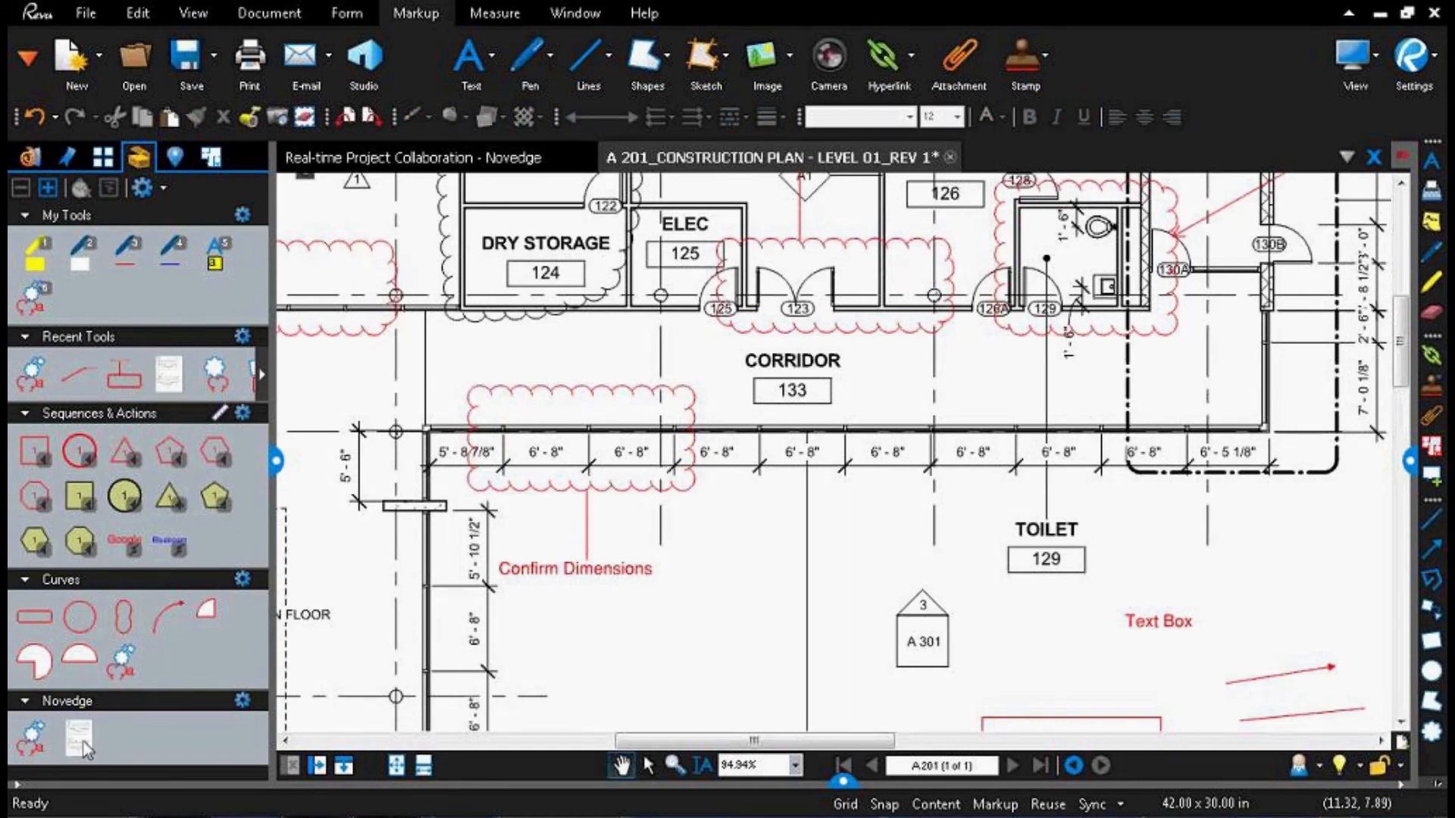
Step: Place a copy of the Novedge set's frame profile image below Corridor 133, and delete it
click(80, 739)
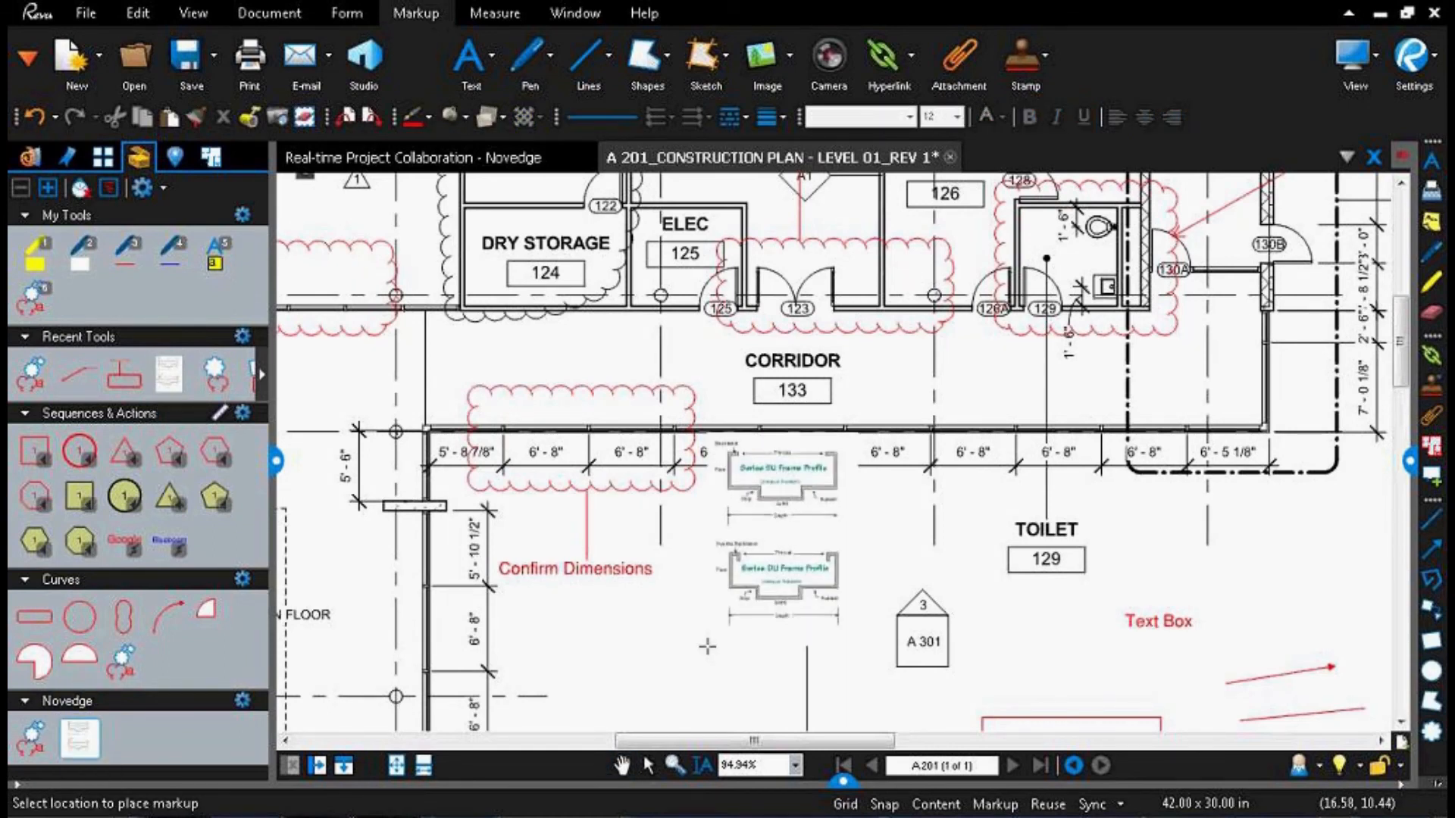
scroll(707, 646, up, 1)
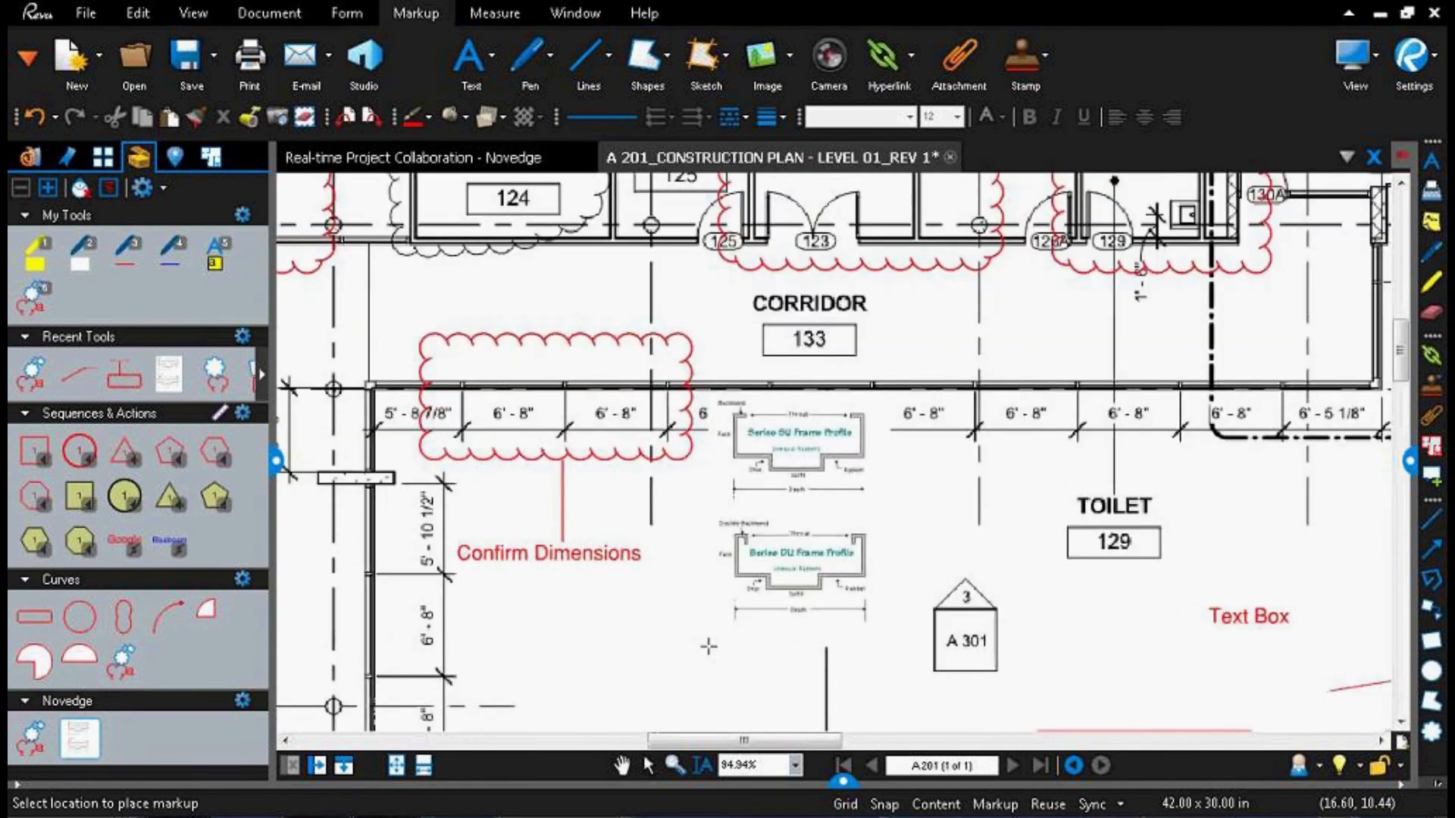
scroll(709, 645, up, 1)
click(803, 527)
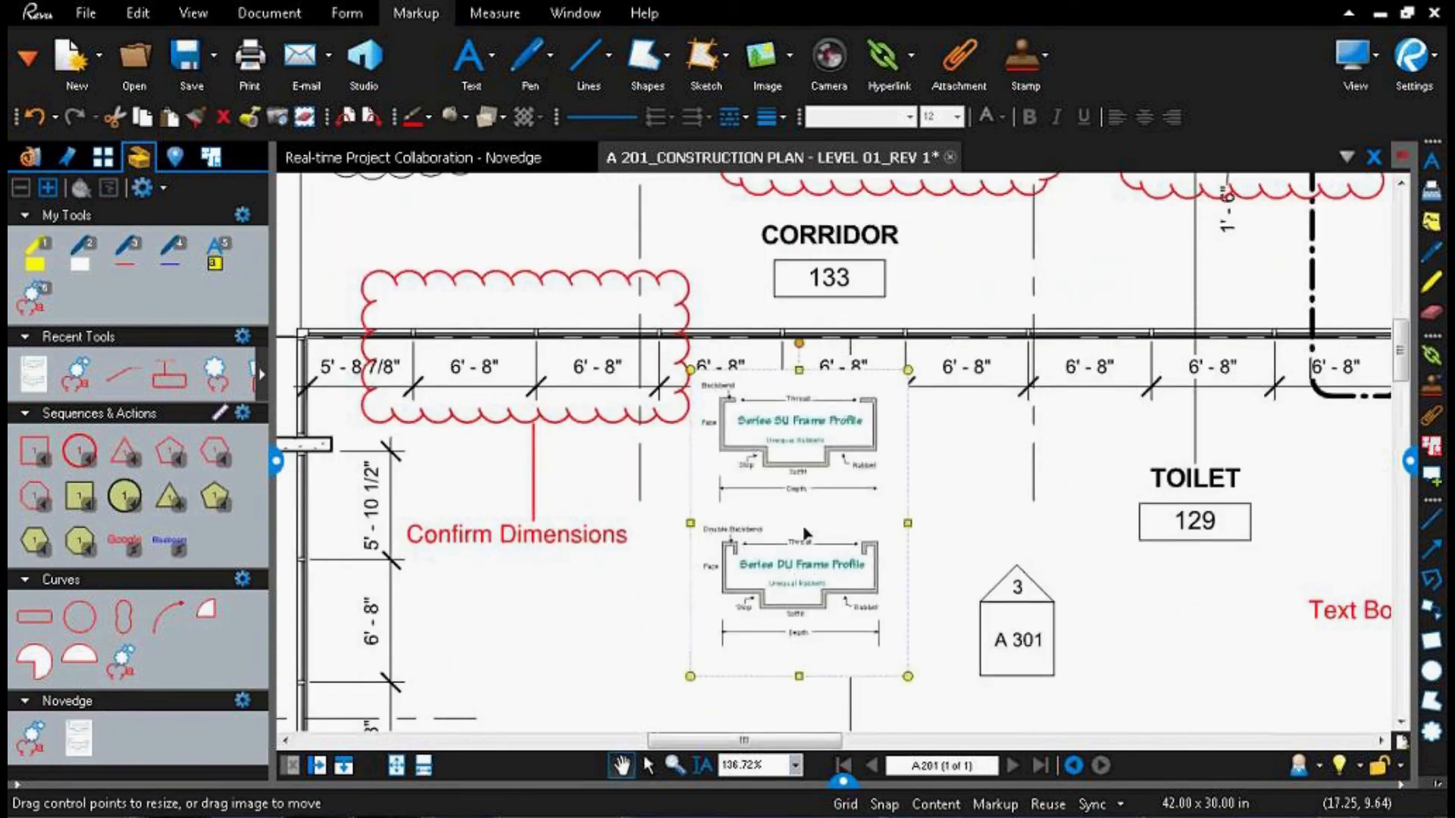
key(Delete)
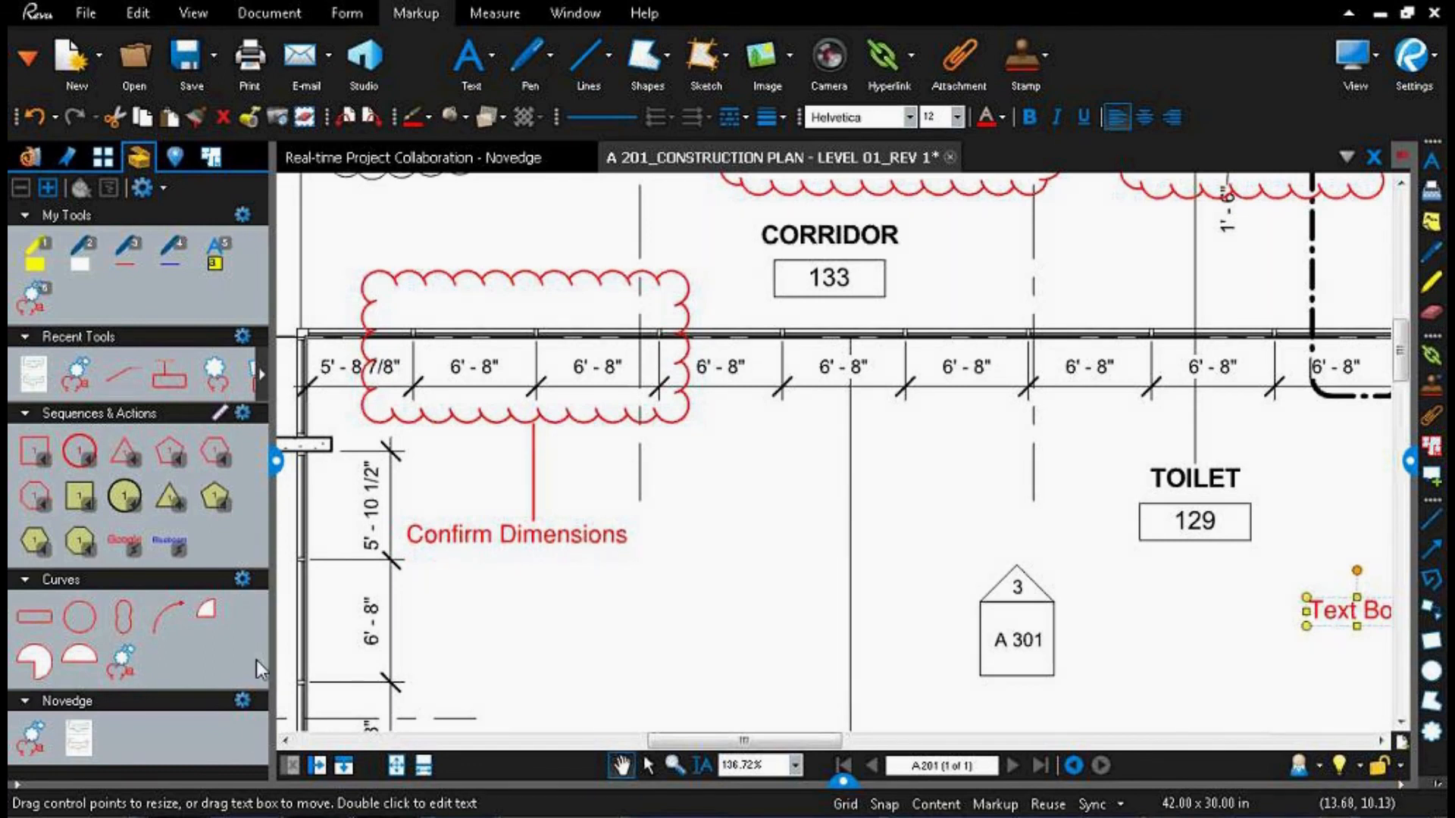
Step: Save the Novedge tool set and view its export option
click(242, 701)
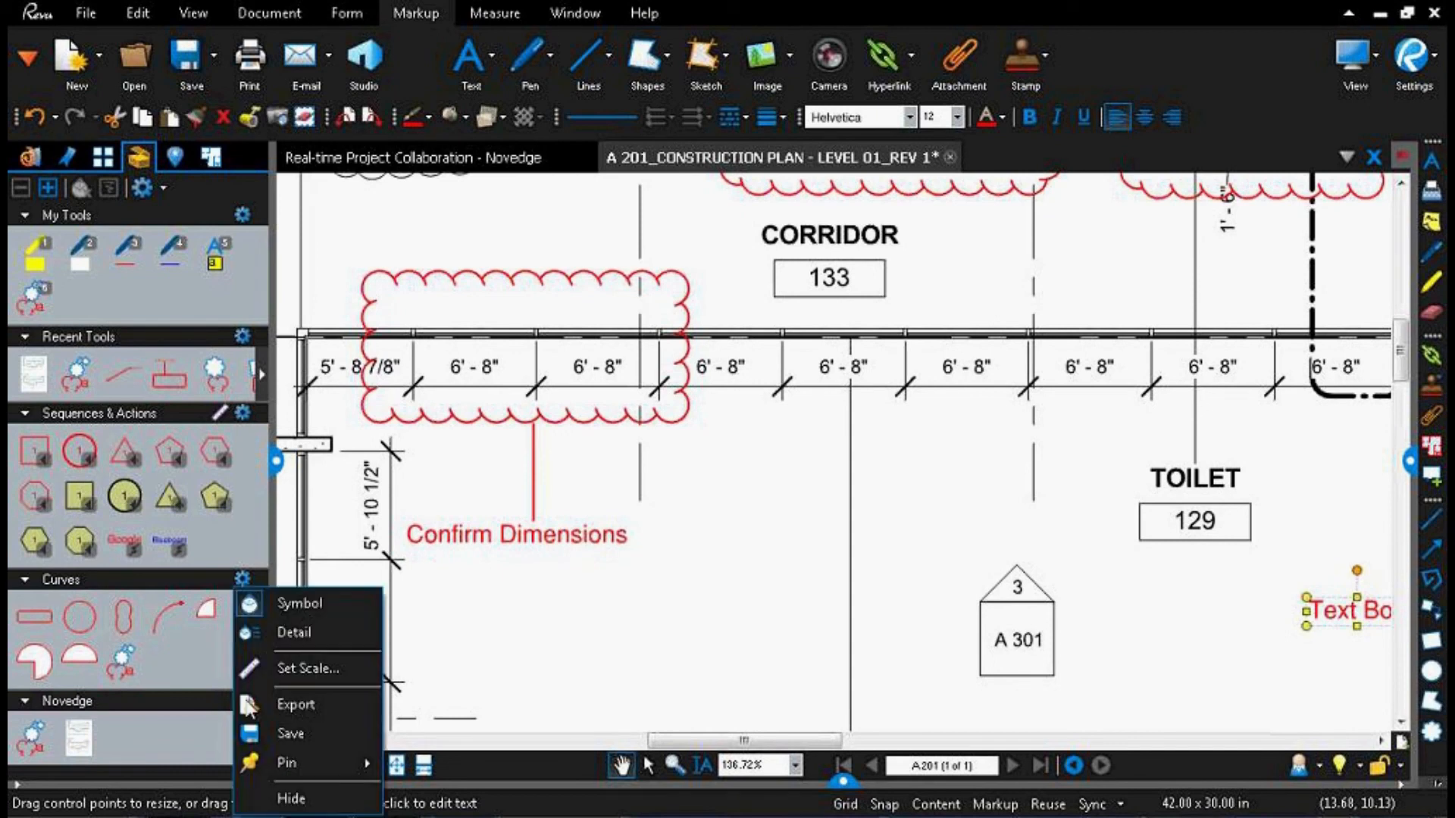
click(310, 734)
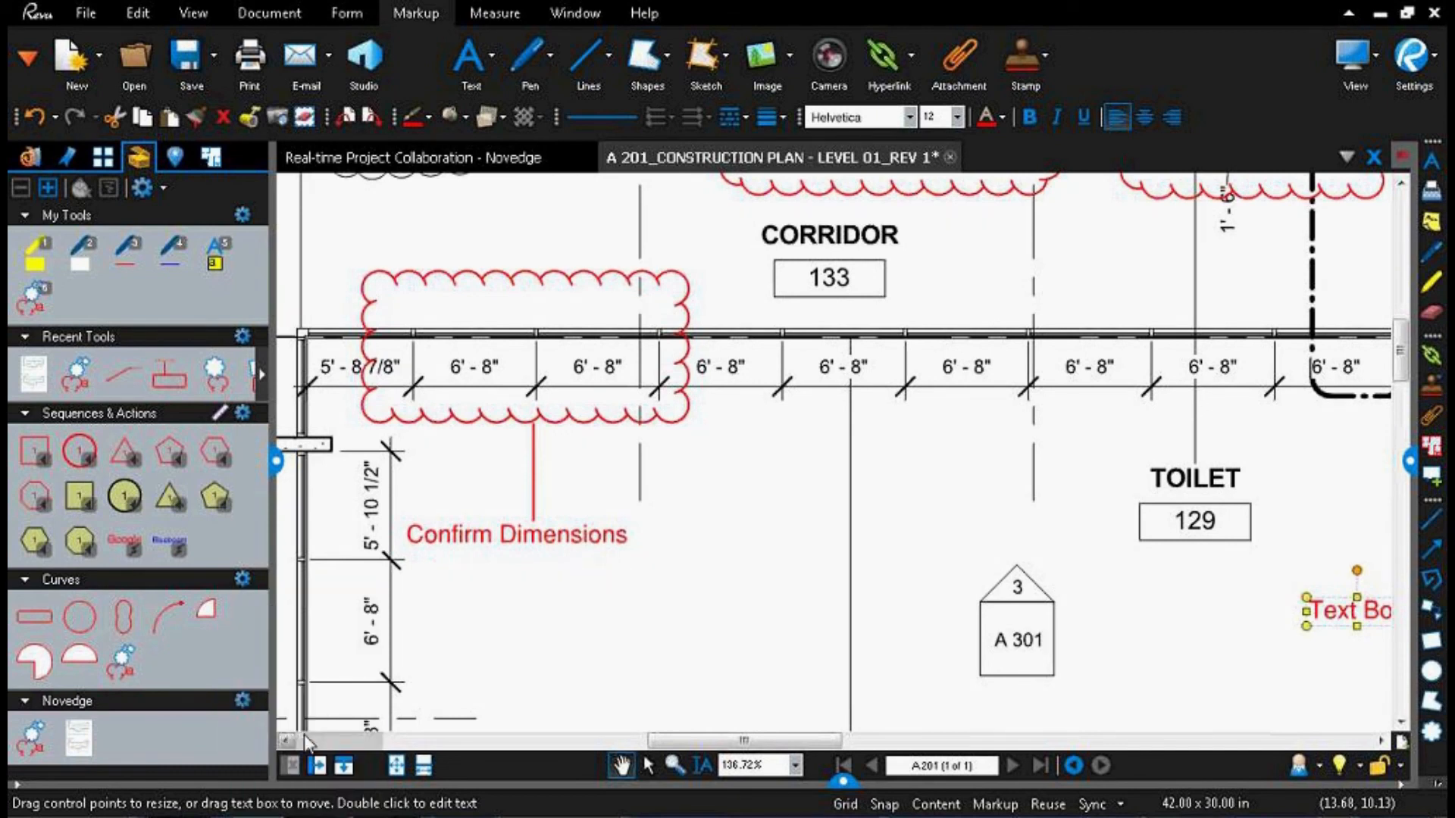
click(243, 701)
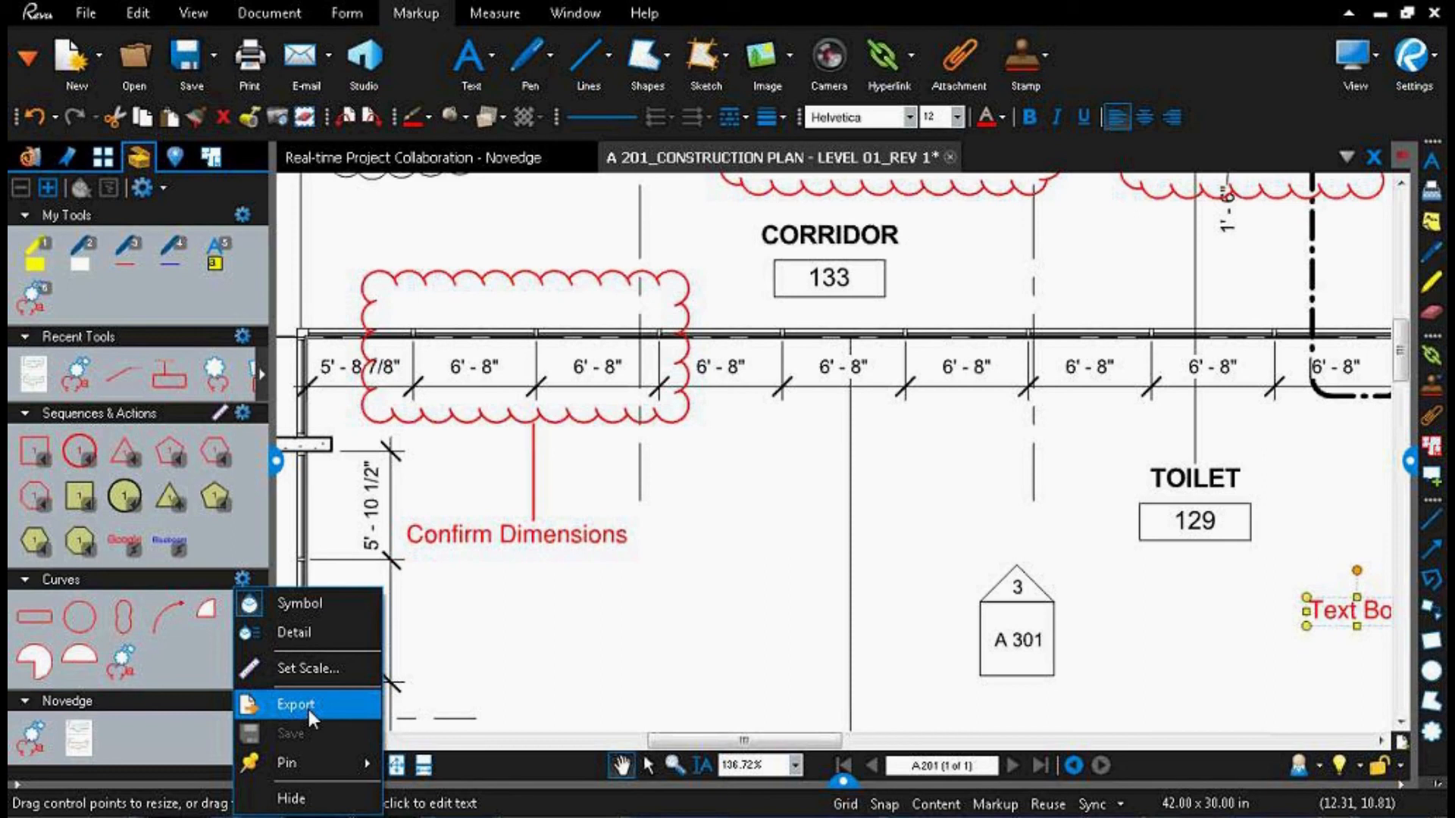
click(523, 642)
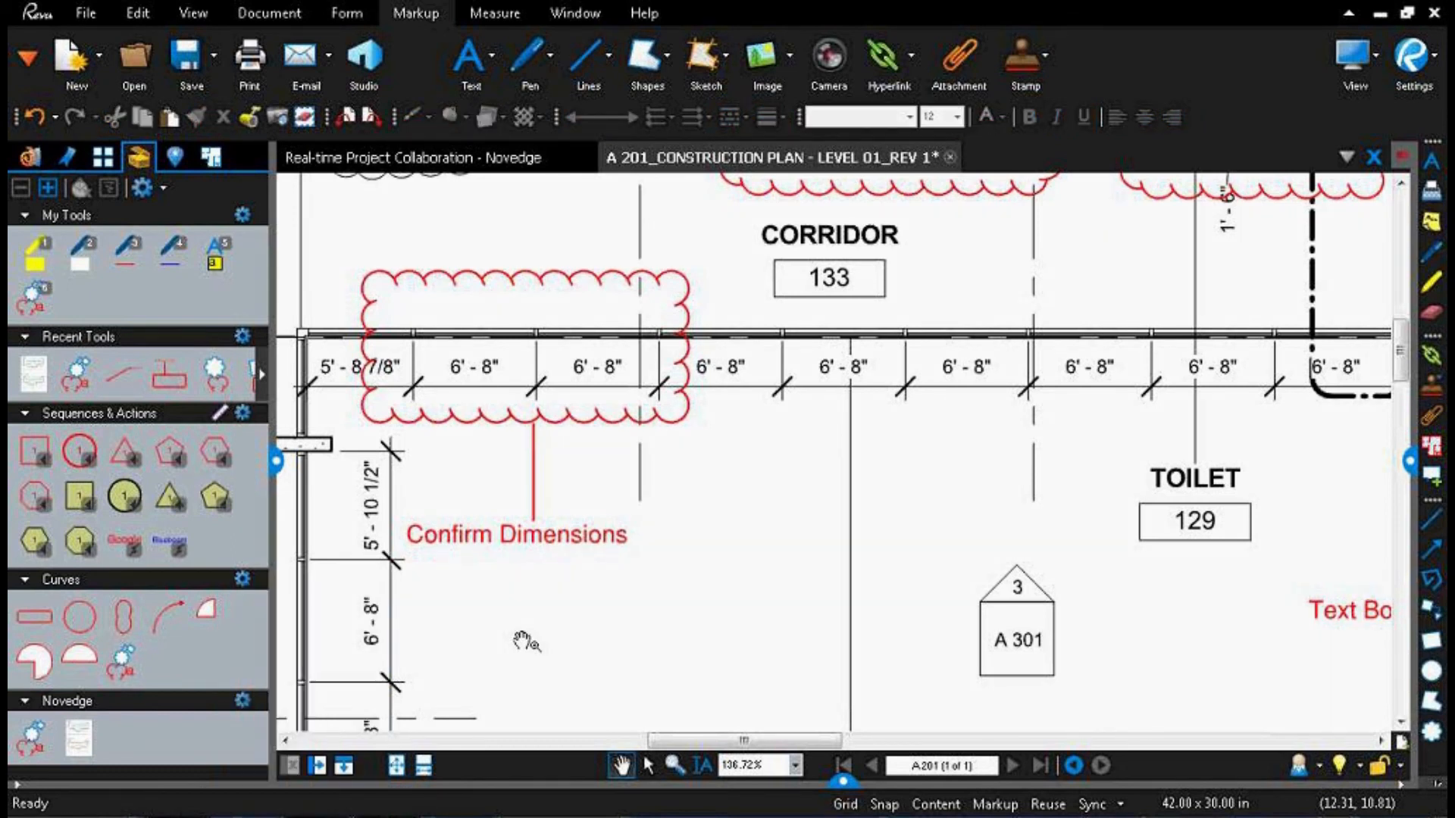
Step: Show the Markups list below the plan and return to its first entries
scroll(523, 642, down, 3)
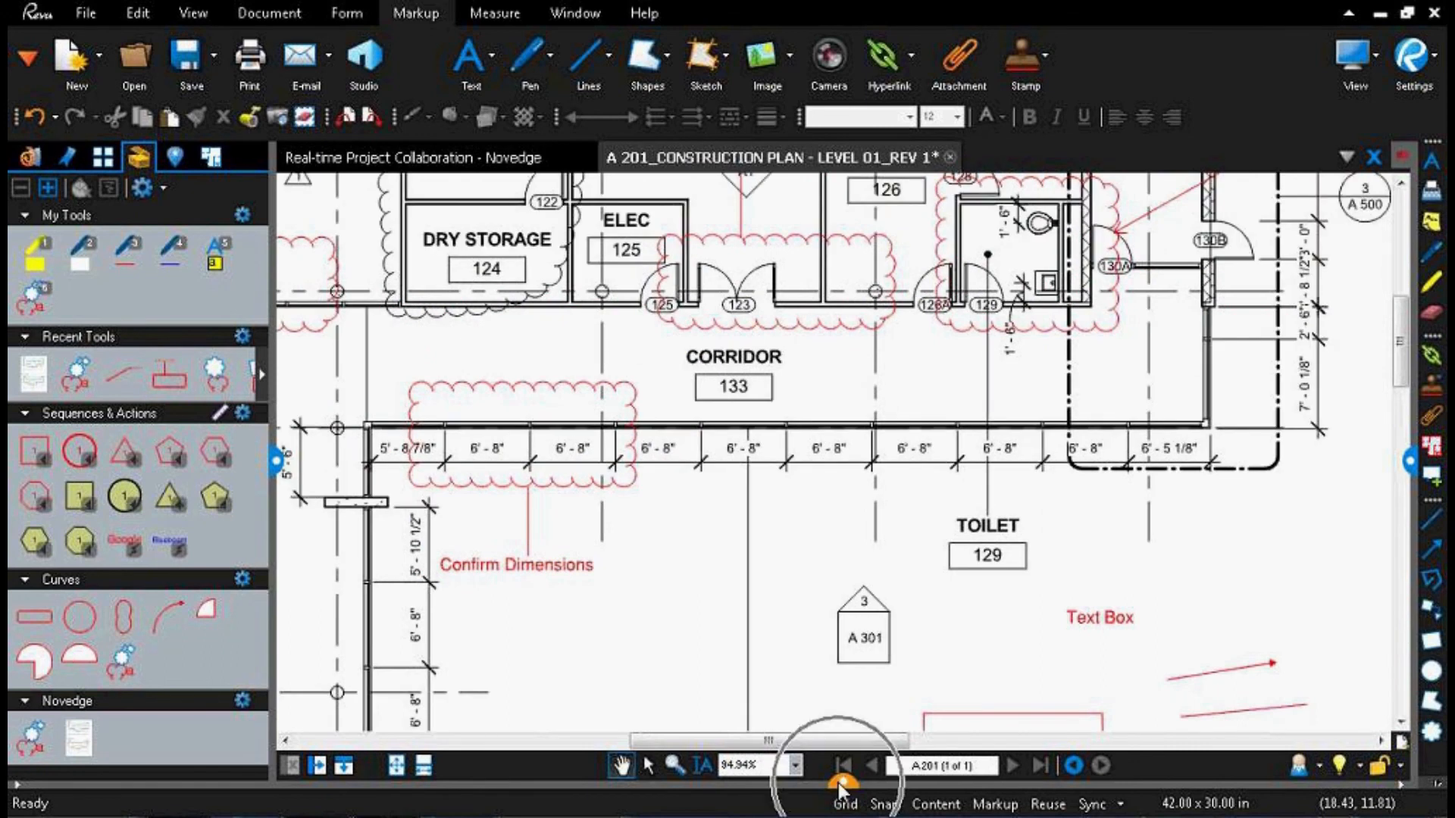
click(841, 783)
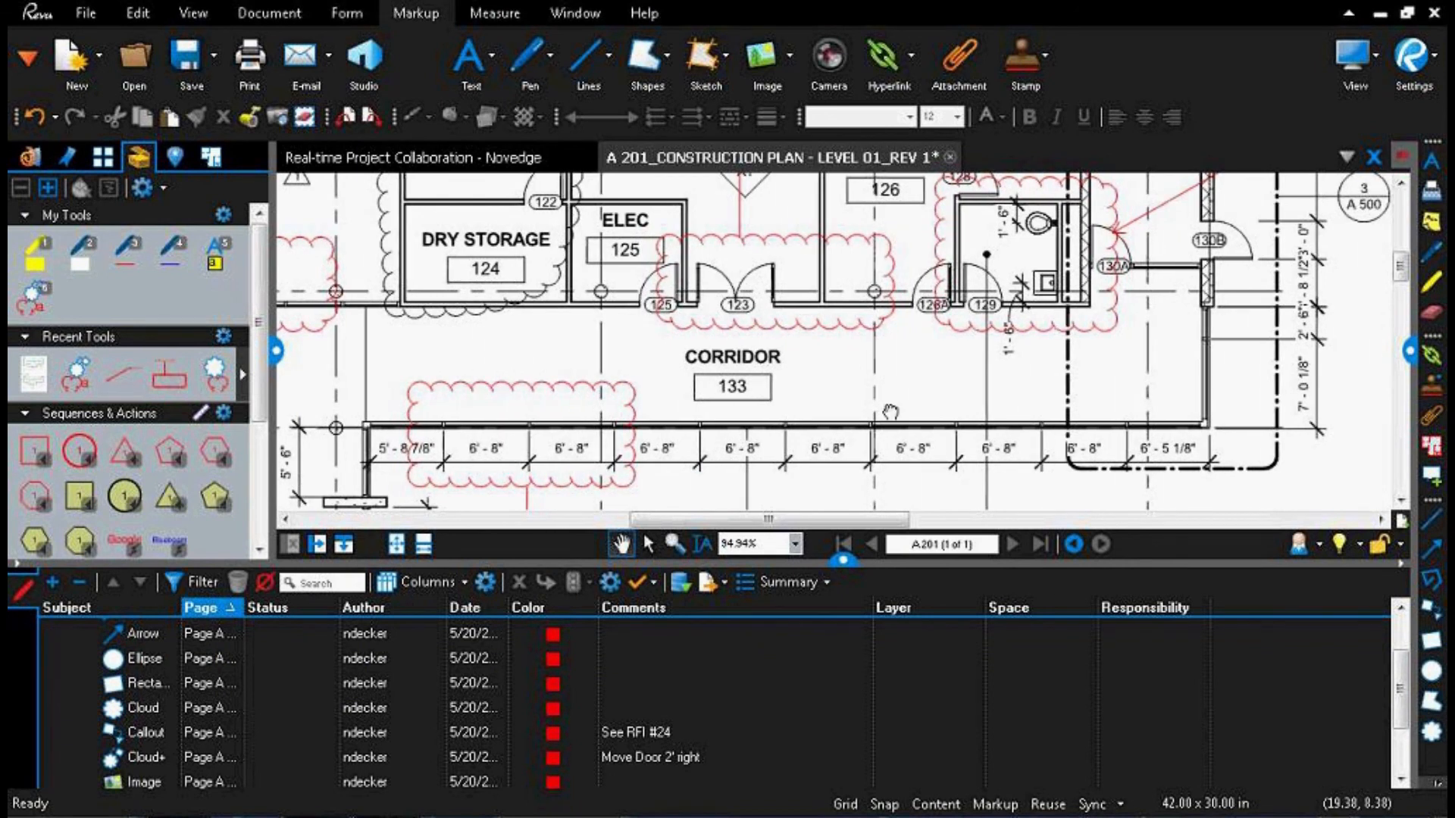
scroll(890, 411, down, 4)
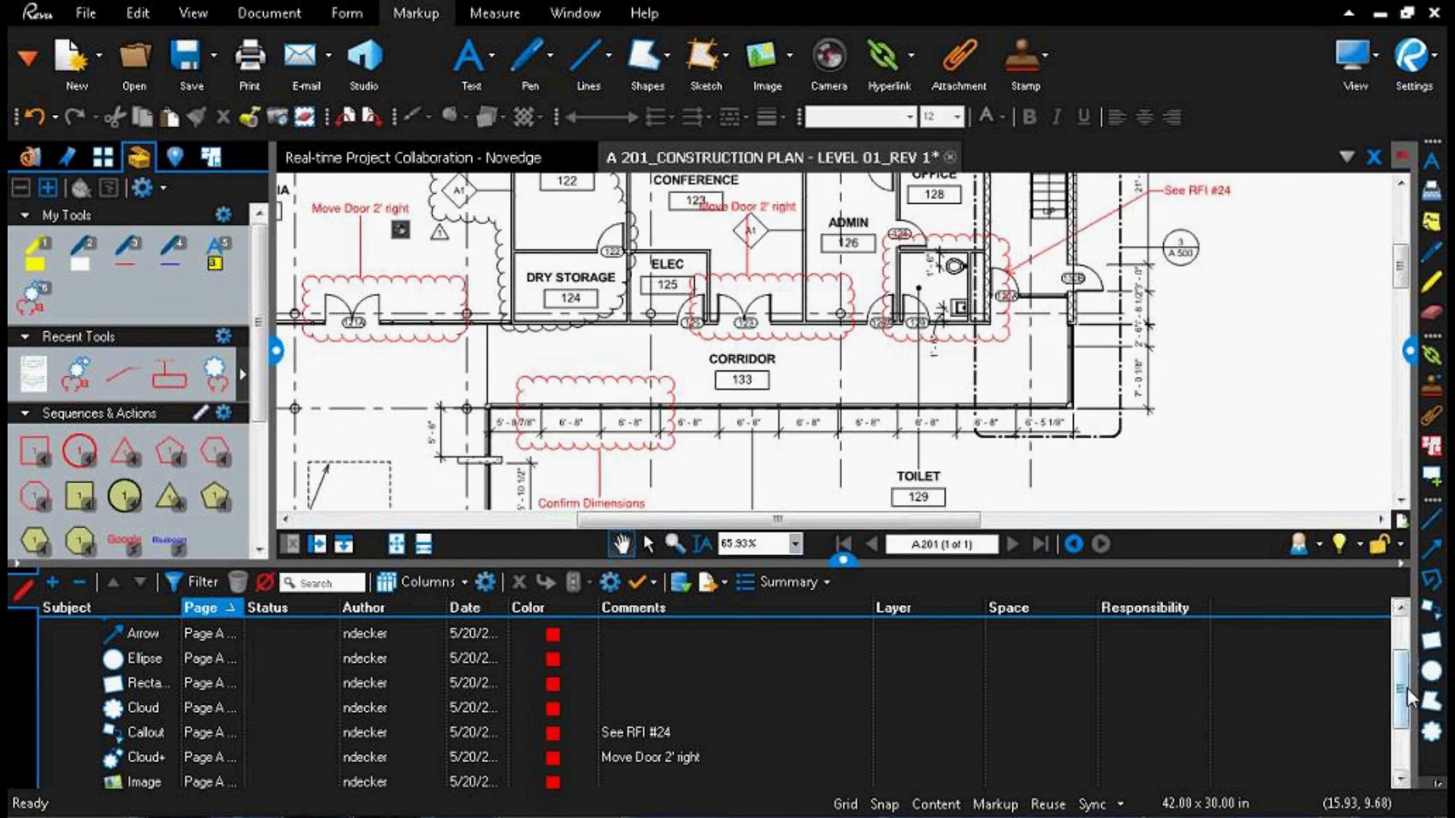
drag(1402, 688, 1403, 653)
Step: Locate the text box, line, arrow, ellipse and rectangle markups on the plan from the Markups list
click(161, 652)
double_click(158, 646)
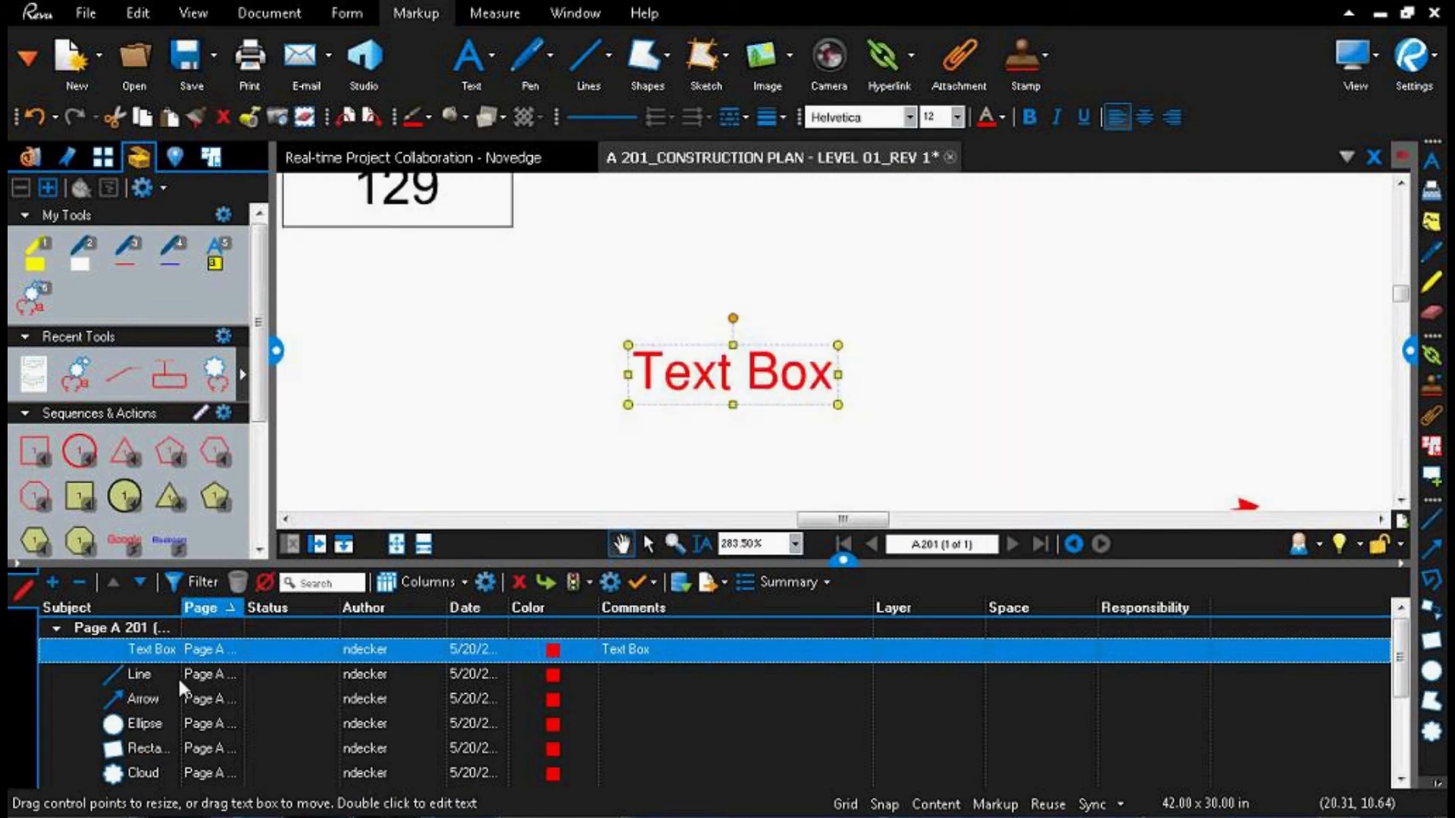
double_click(177, 675)
double_click(194, 695)
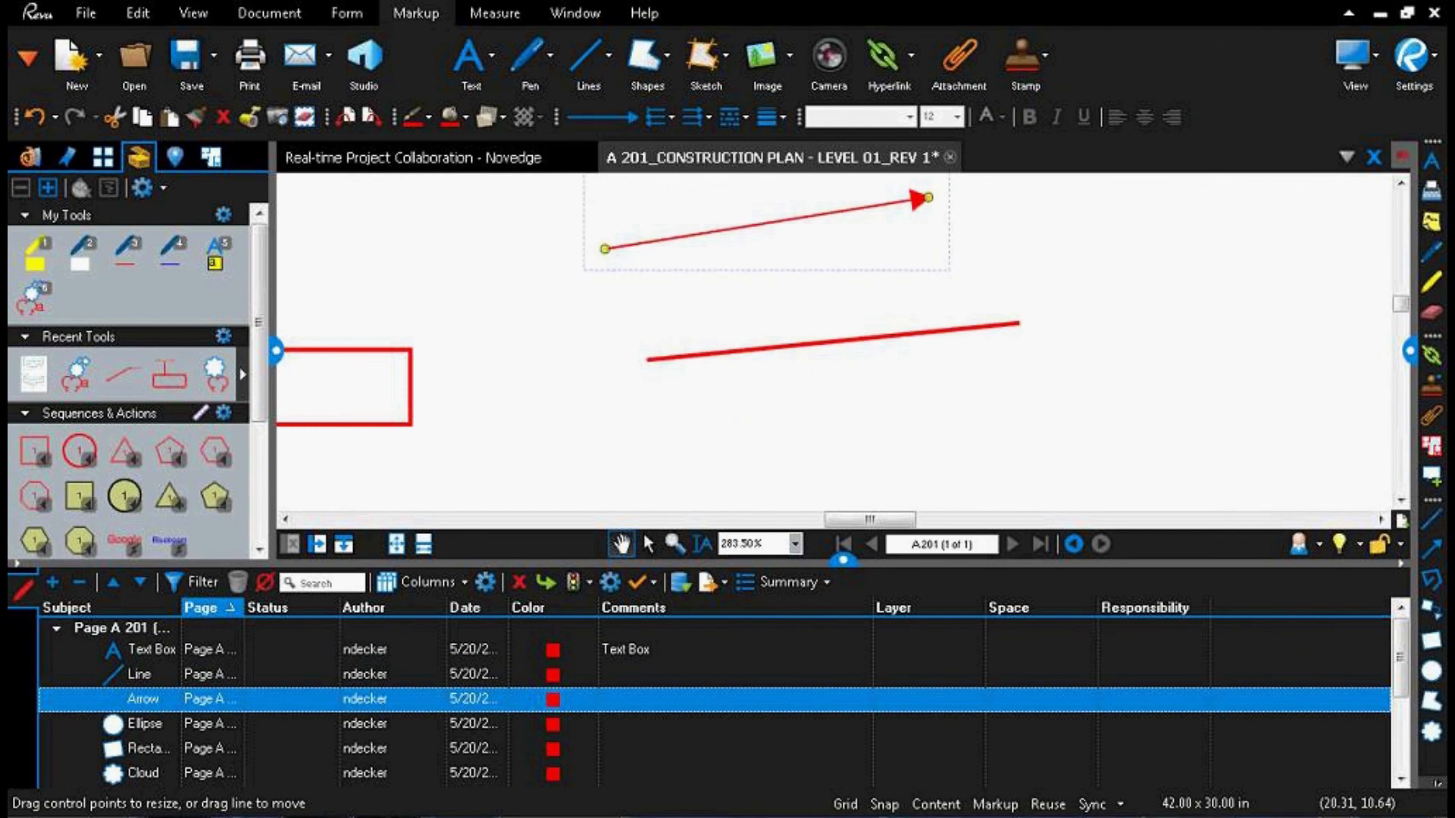
double_click(200, 724)
double_click(202, 749)
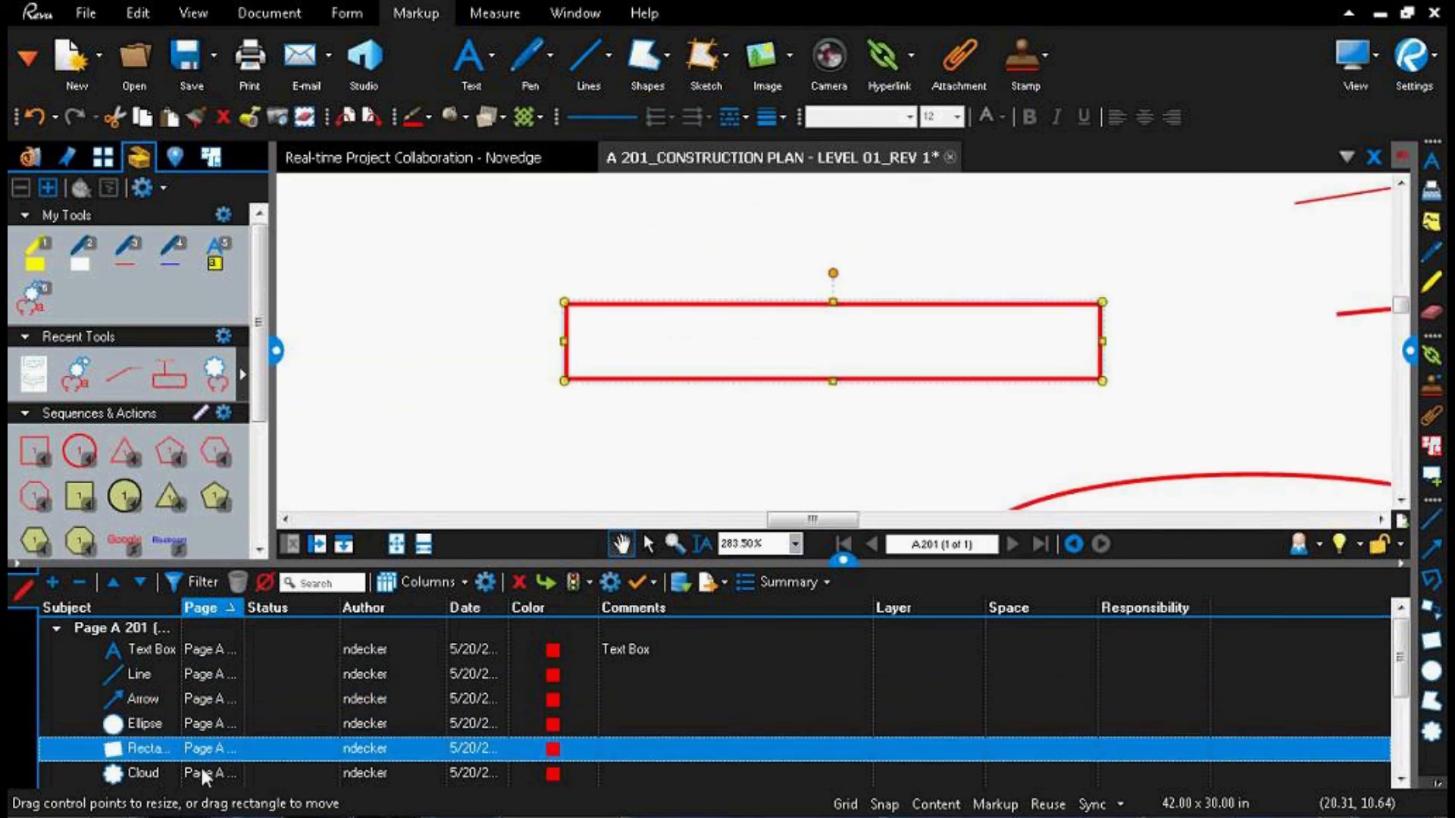
Step: Locate the "See RFI #24" callouts and the "Move Door 2' right" and "Confirm Dimensions" clouds on the plan from the Markups list
scroll(203, 767, down, 2)
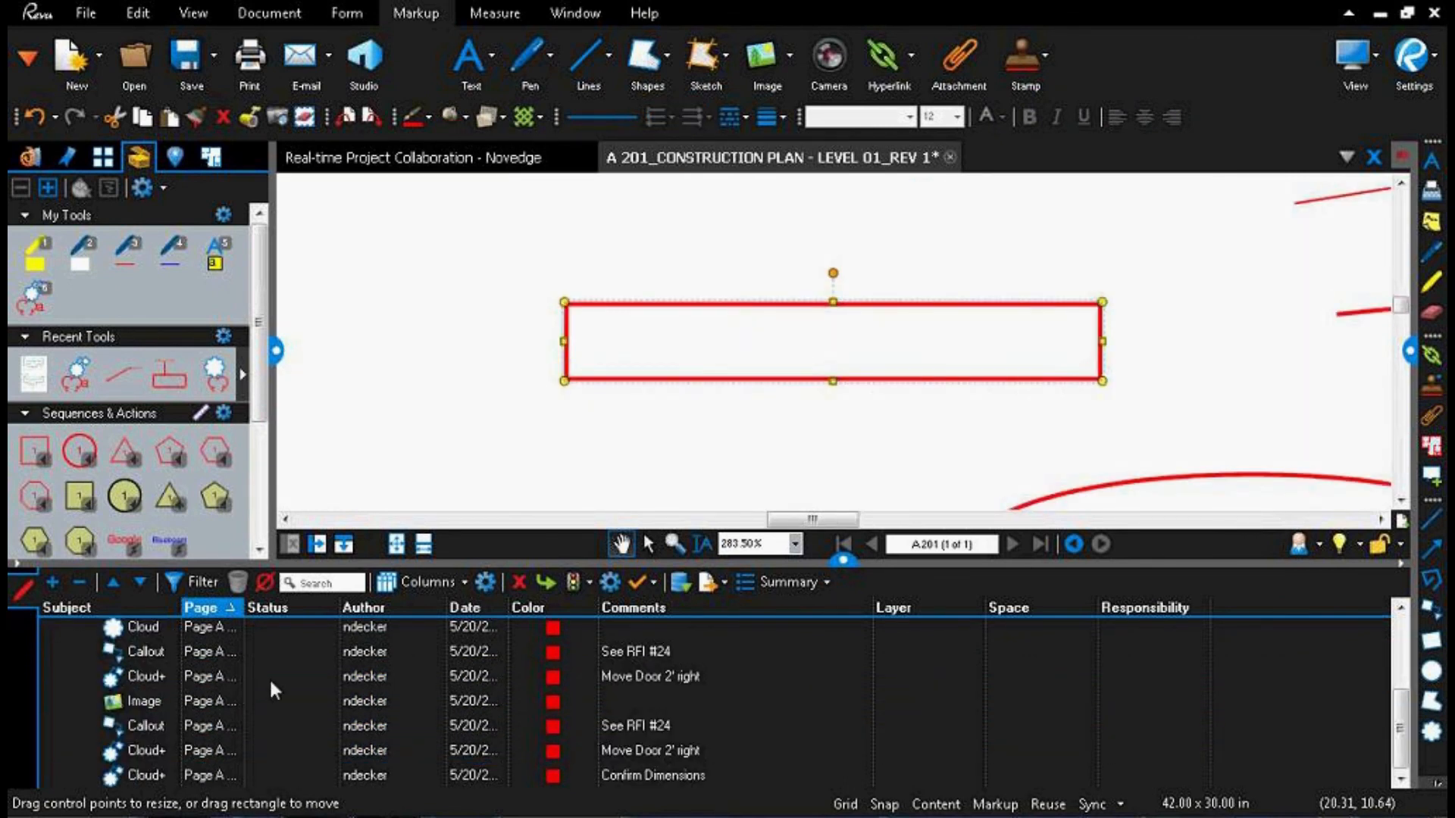
click(642, 649)
double_click(642, 652)
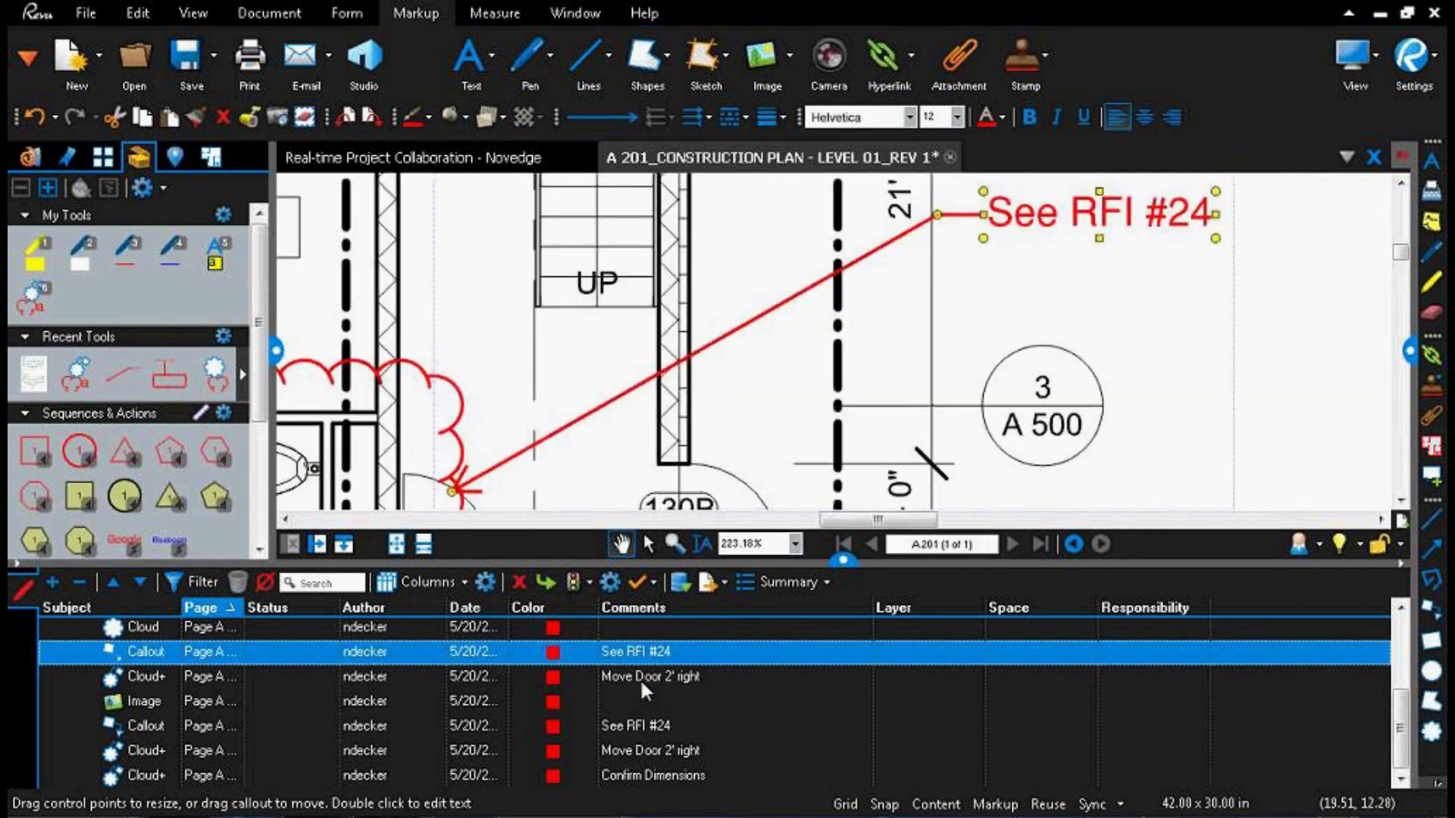
double_click(642, 684)
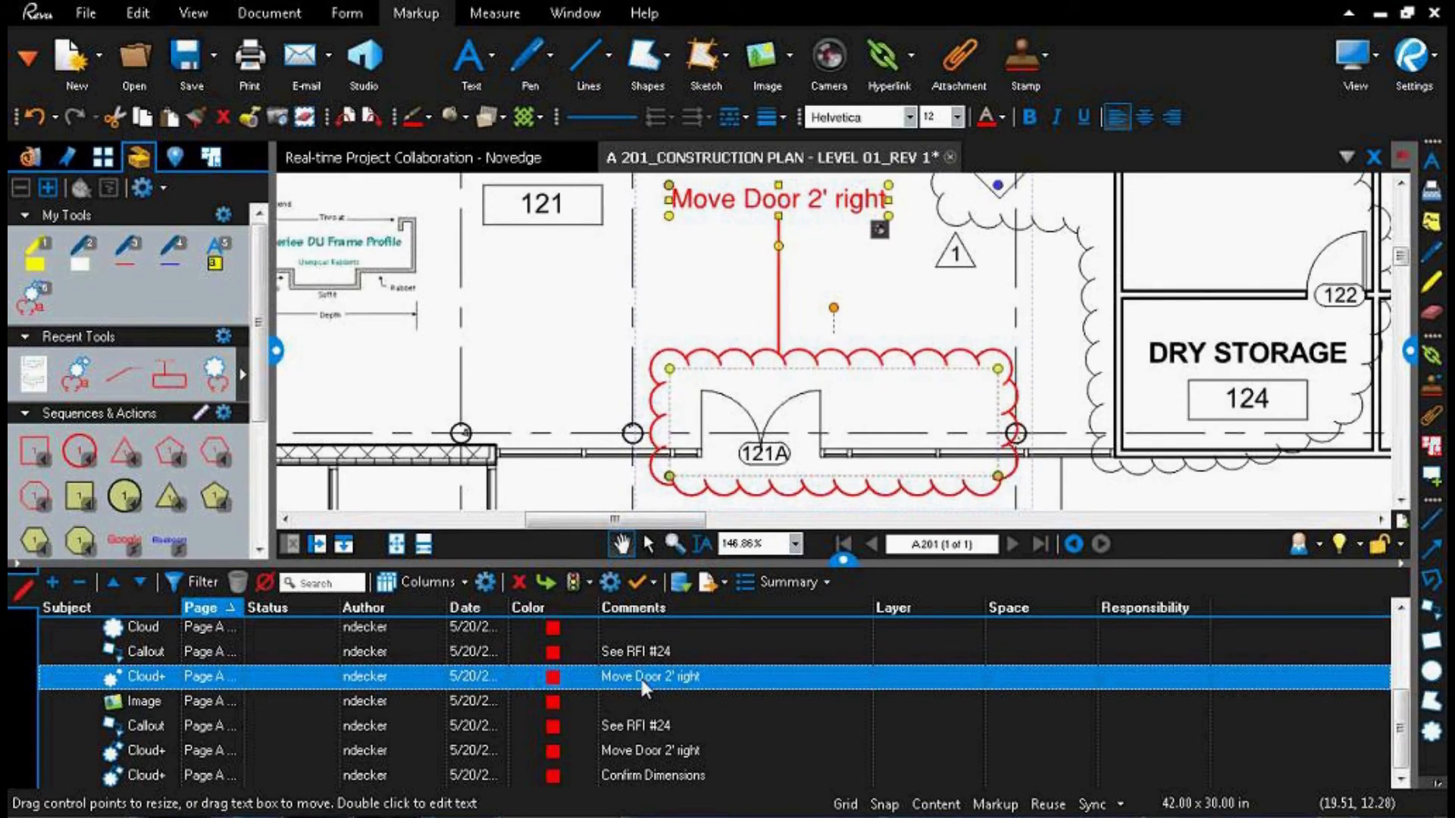
click(640, 719)
click(633, 753)
click(639, 775)
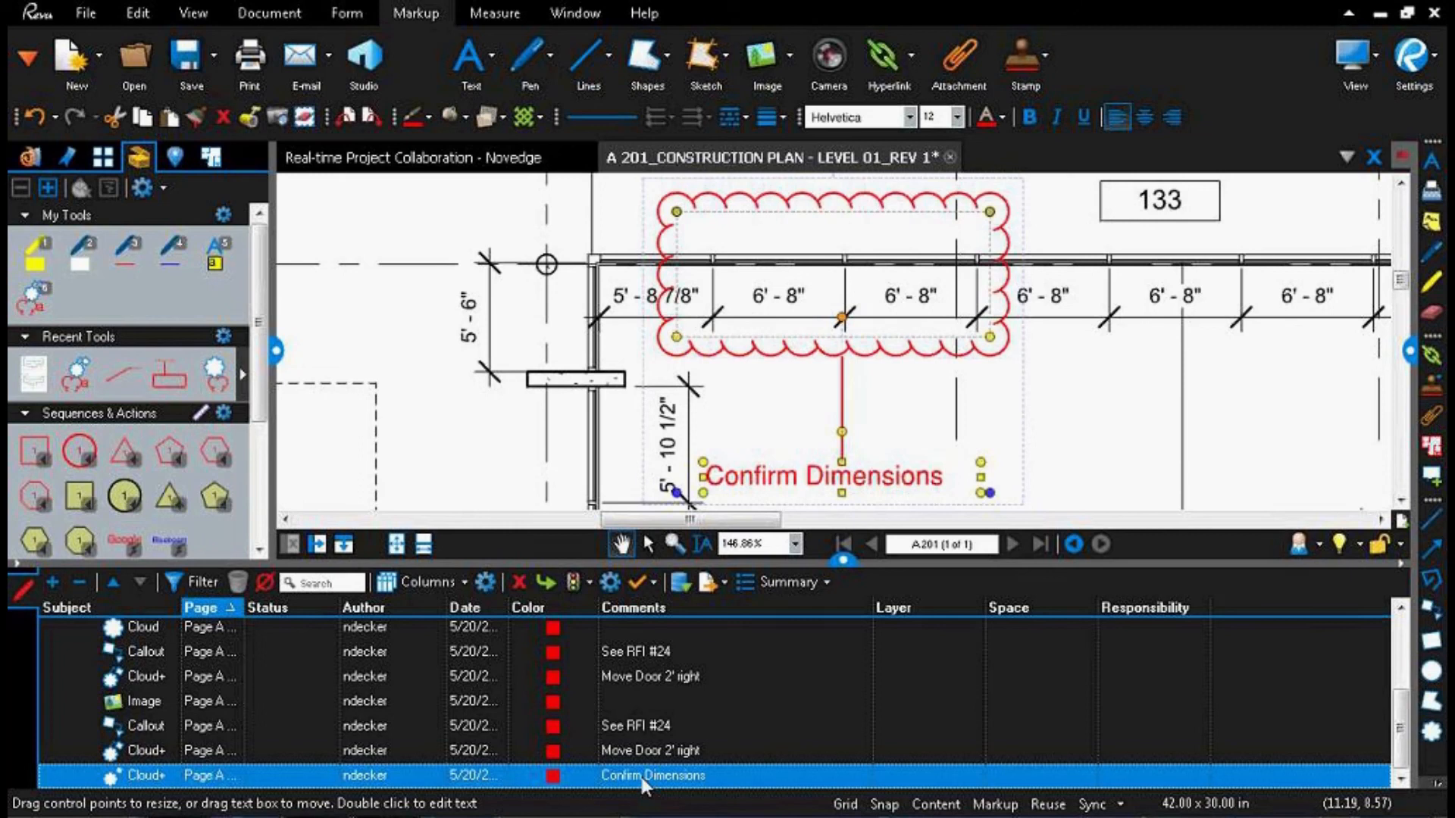
Step: Widen the Date and Page columns of the Markups list to show their full contents
drag(509, 606, 613, 608)
drag(244, 606, 306, 606)
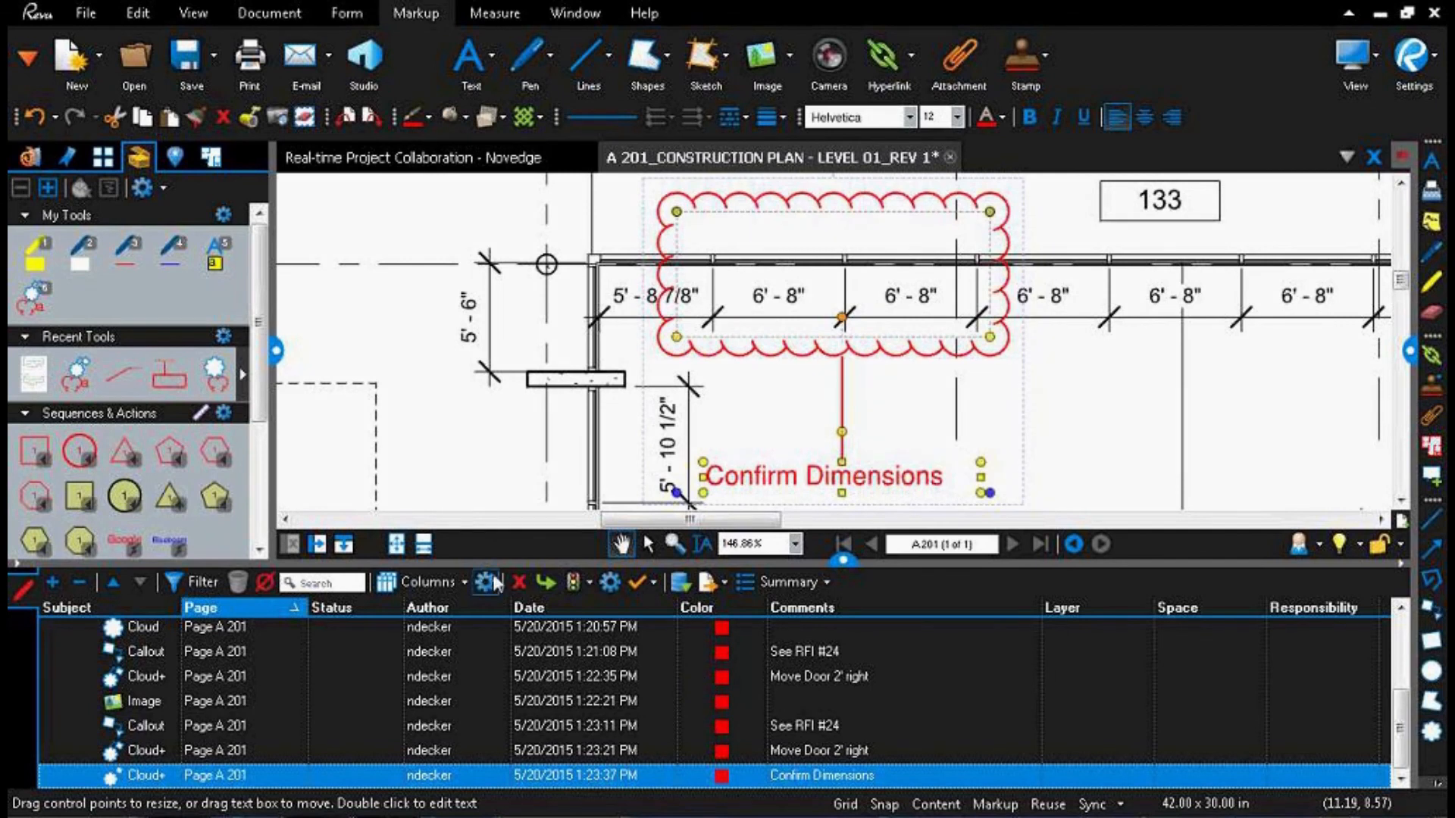
Step: Hide the Layer, Space and Color columns of the Markups list and move the Date column after Comments
click(438, 581)
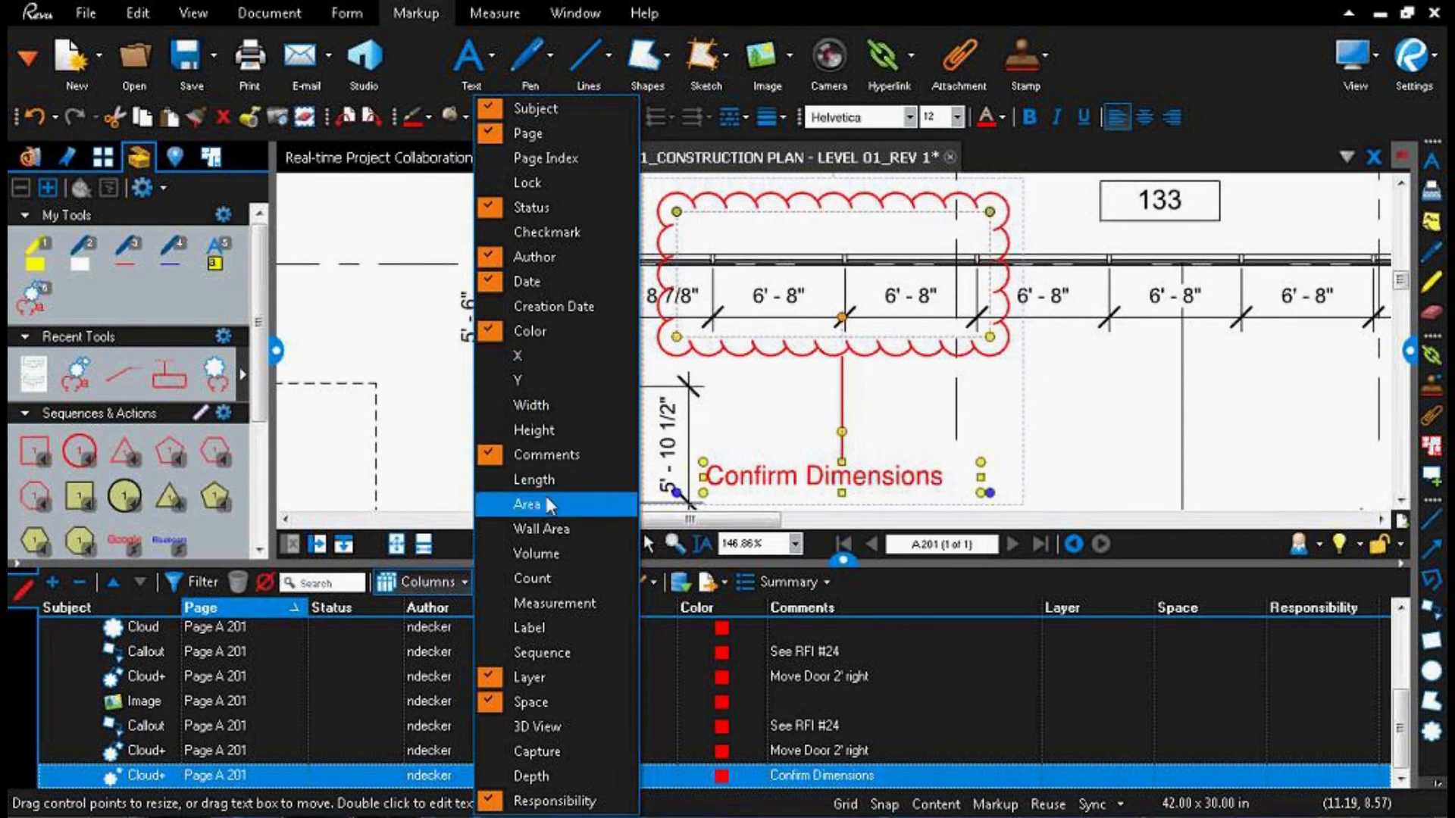
click(497, 684)
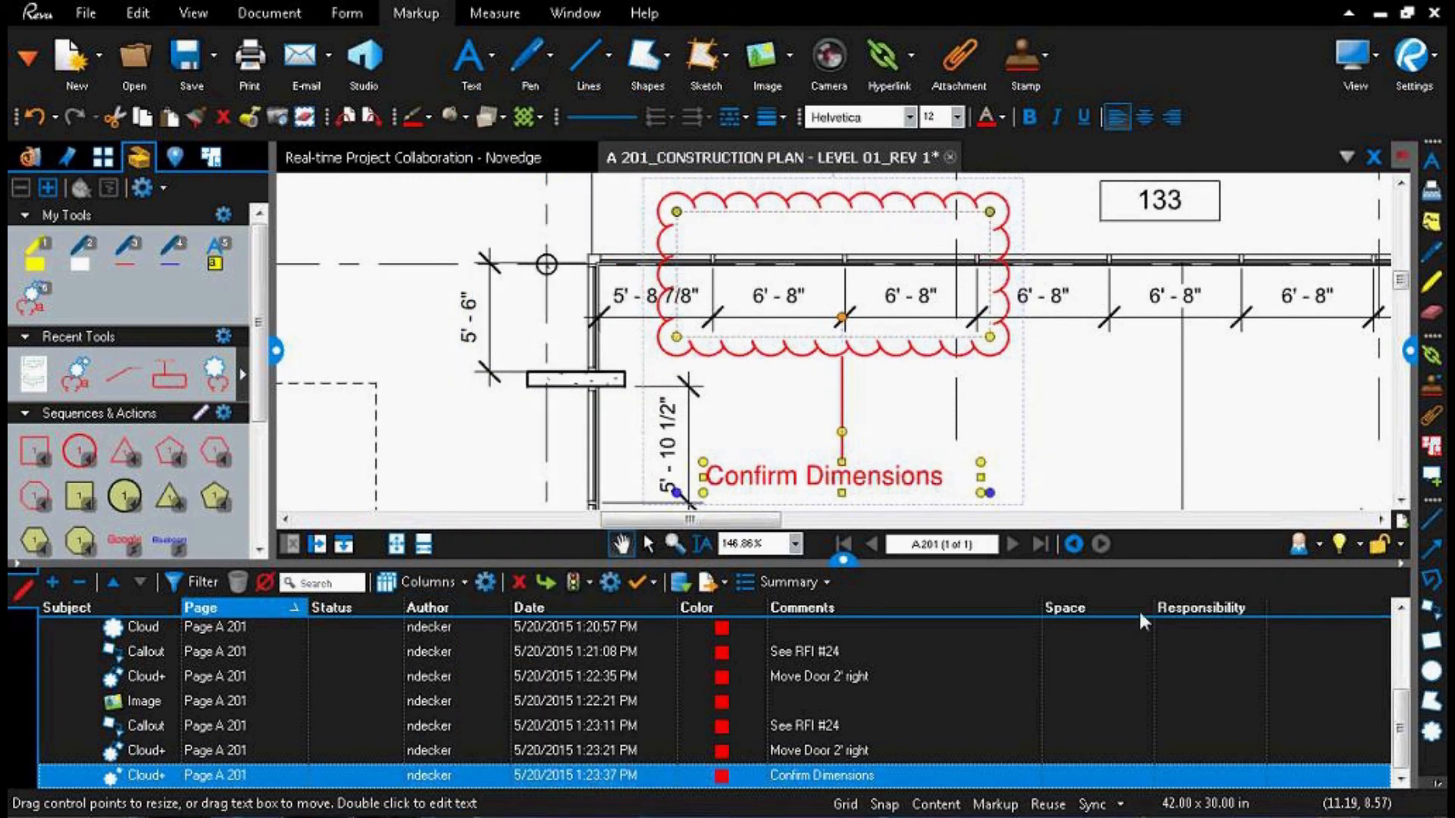
click(435, 579)
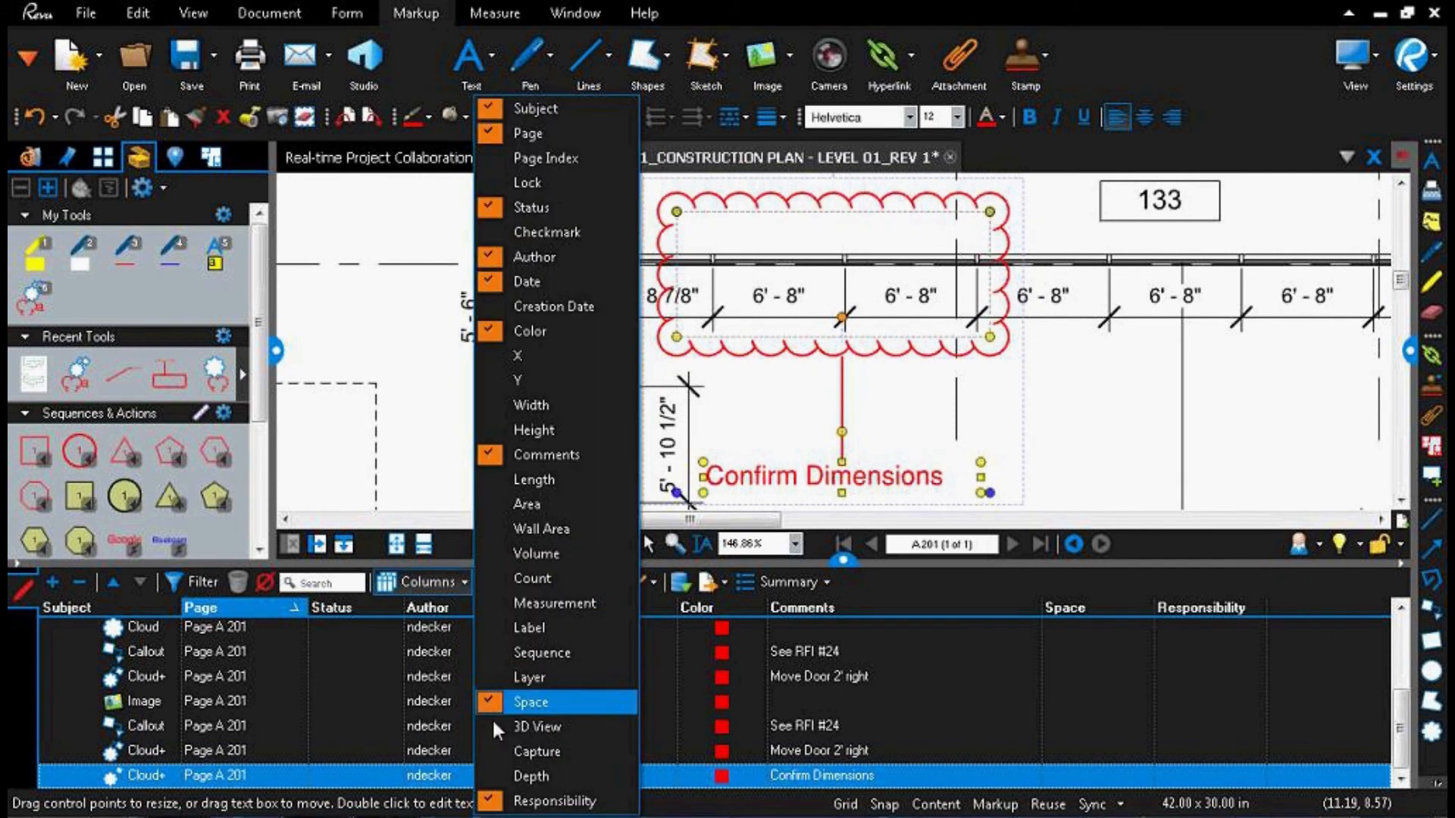
click(489, 703)
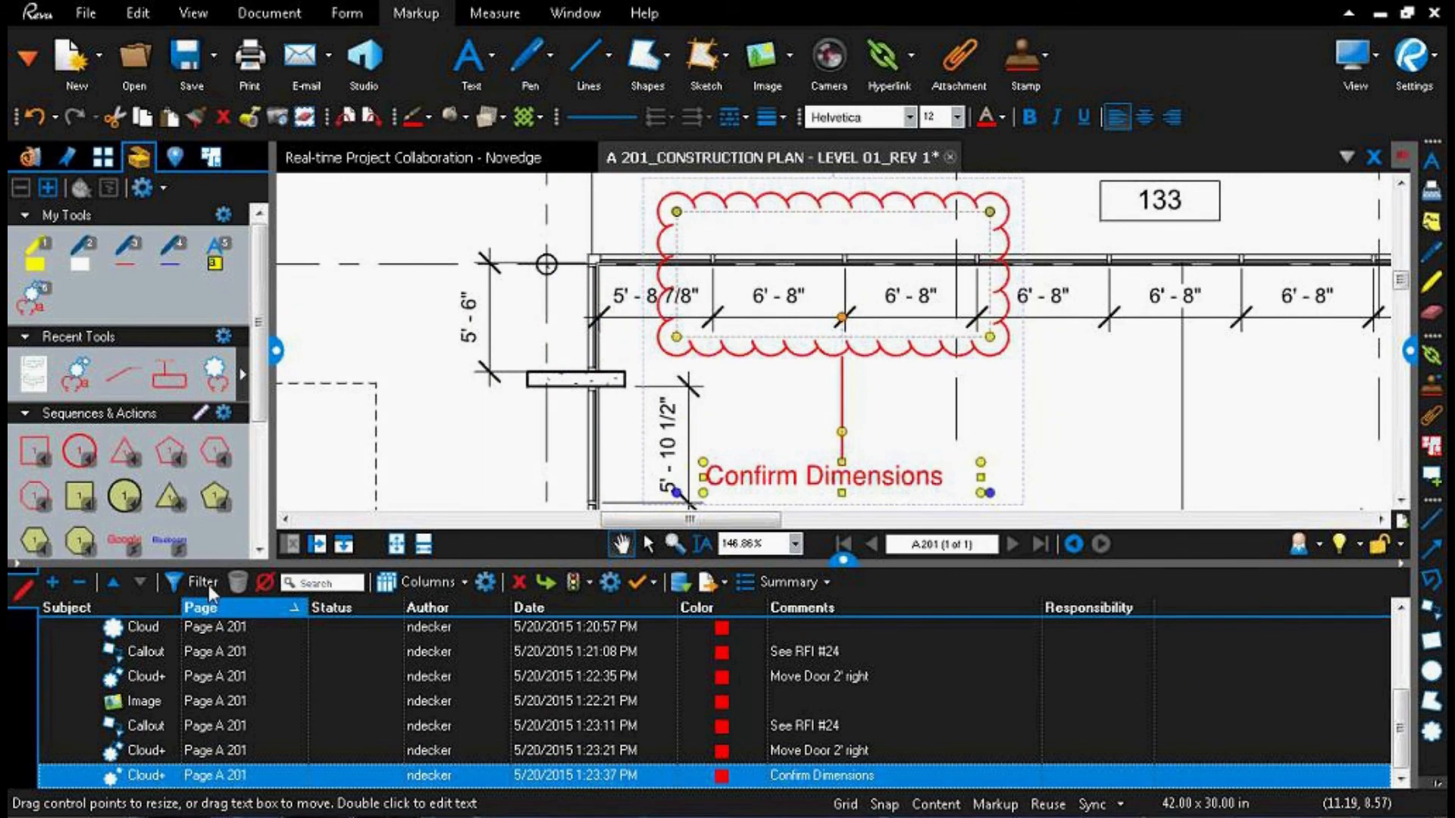
click(423, 583)
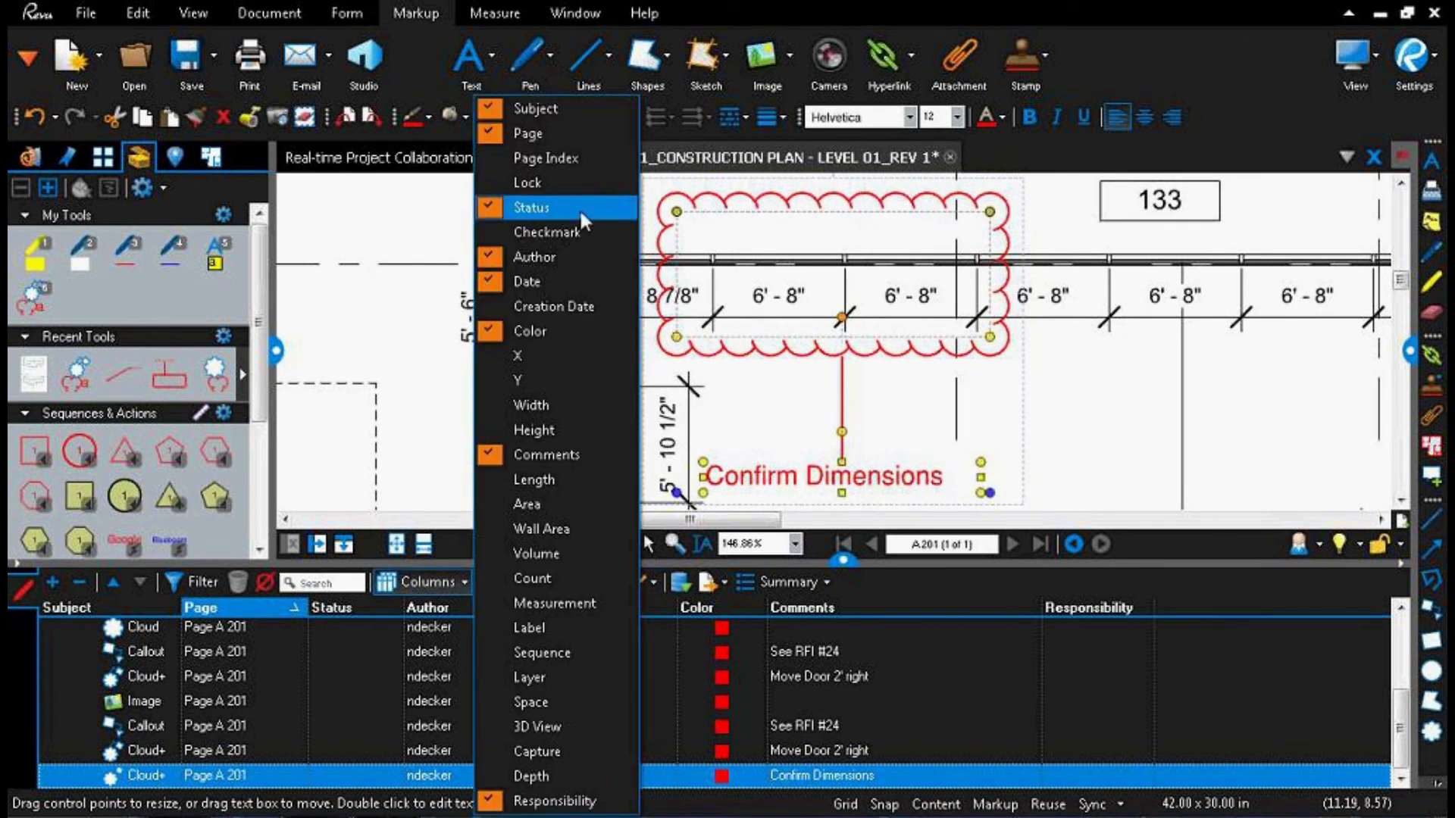
click(498, 331)
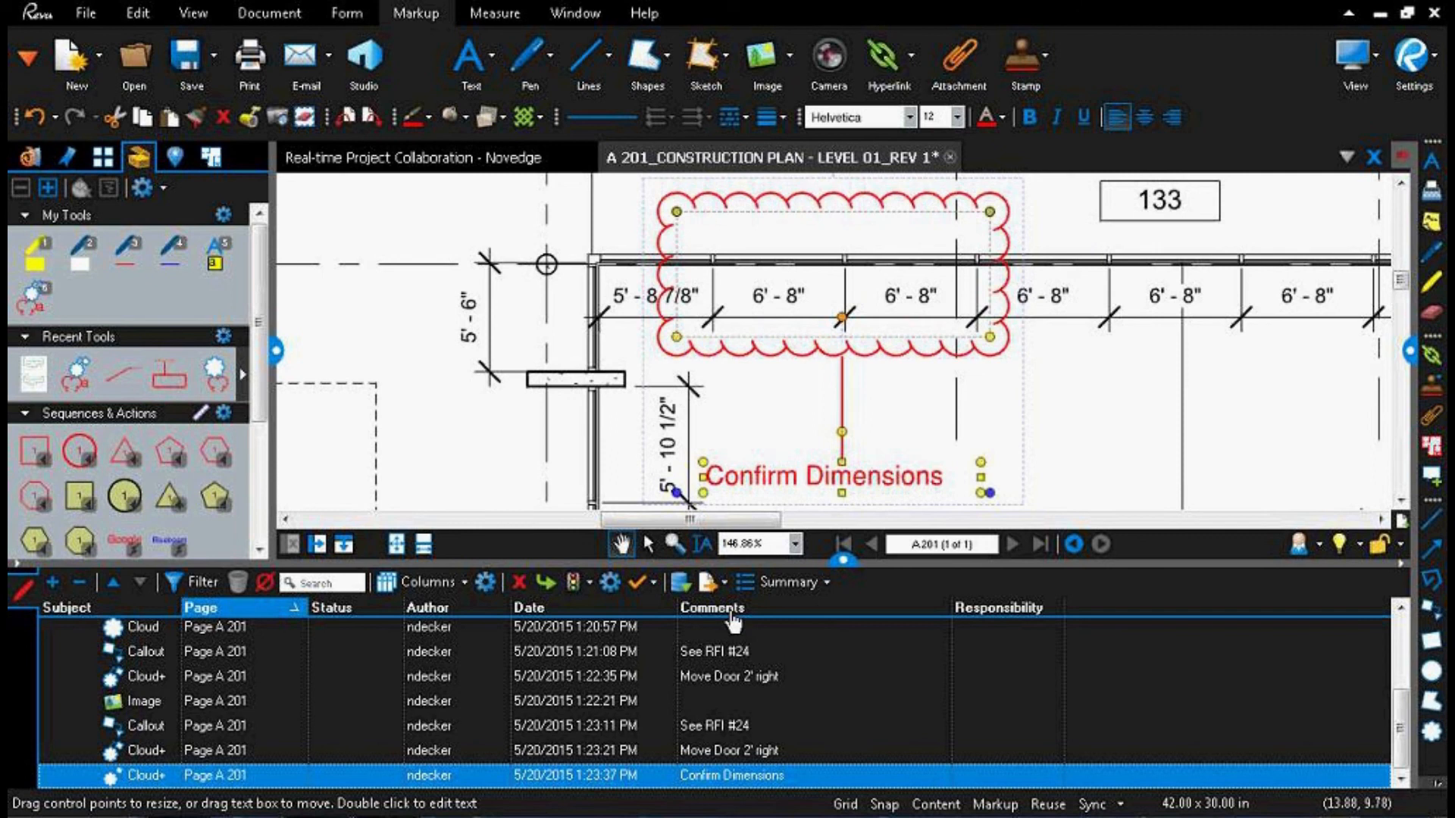
drag(523, 607, 793, 622)
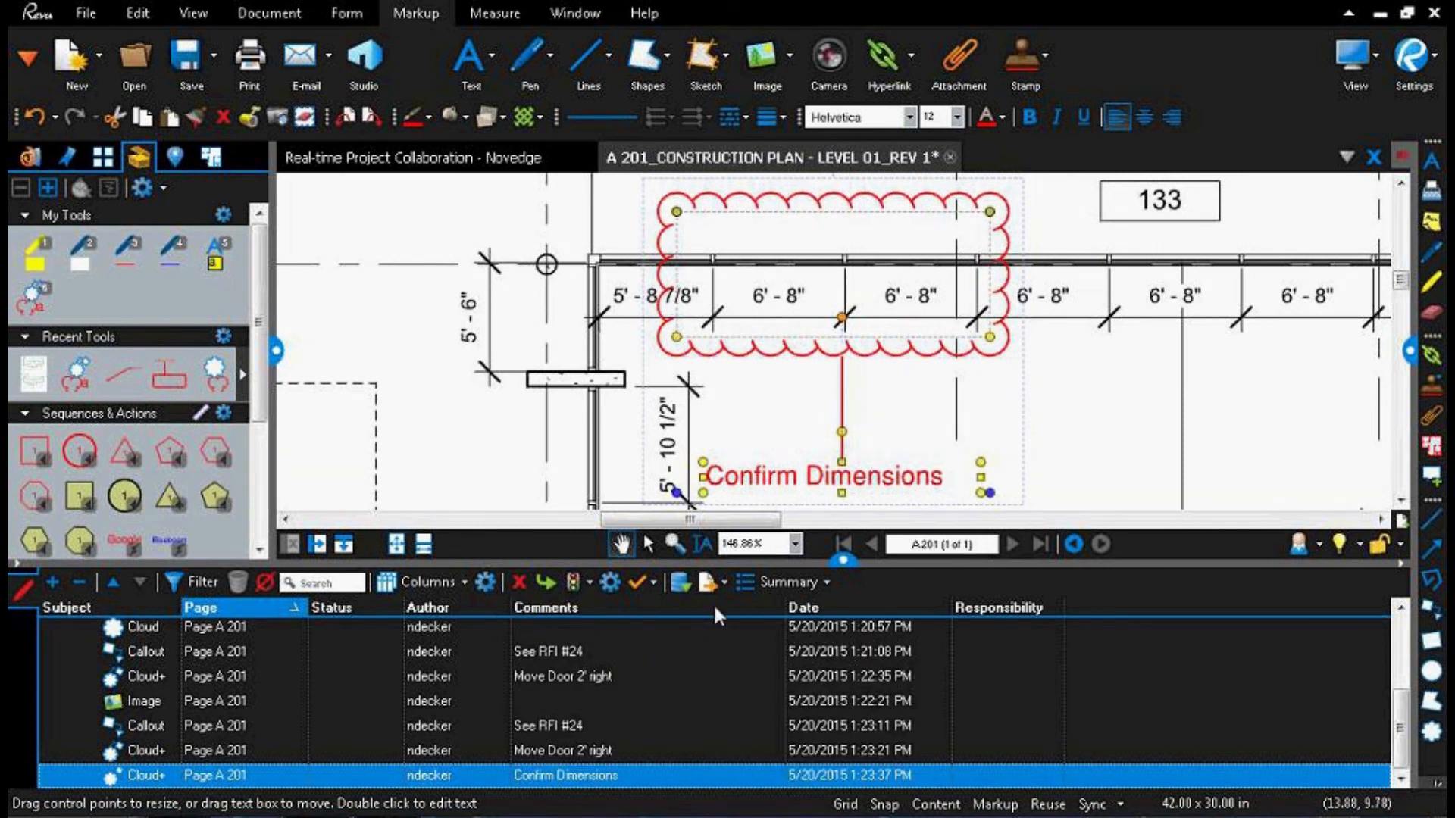
Step: Review the choice options defined for the custom Responsibility column without changing them
click(487, 582)
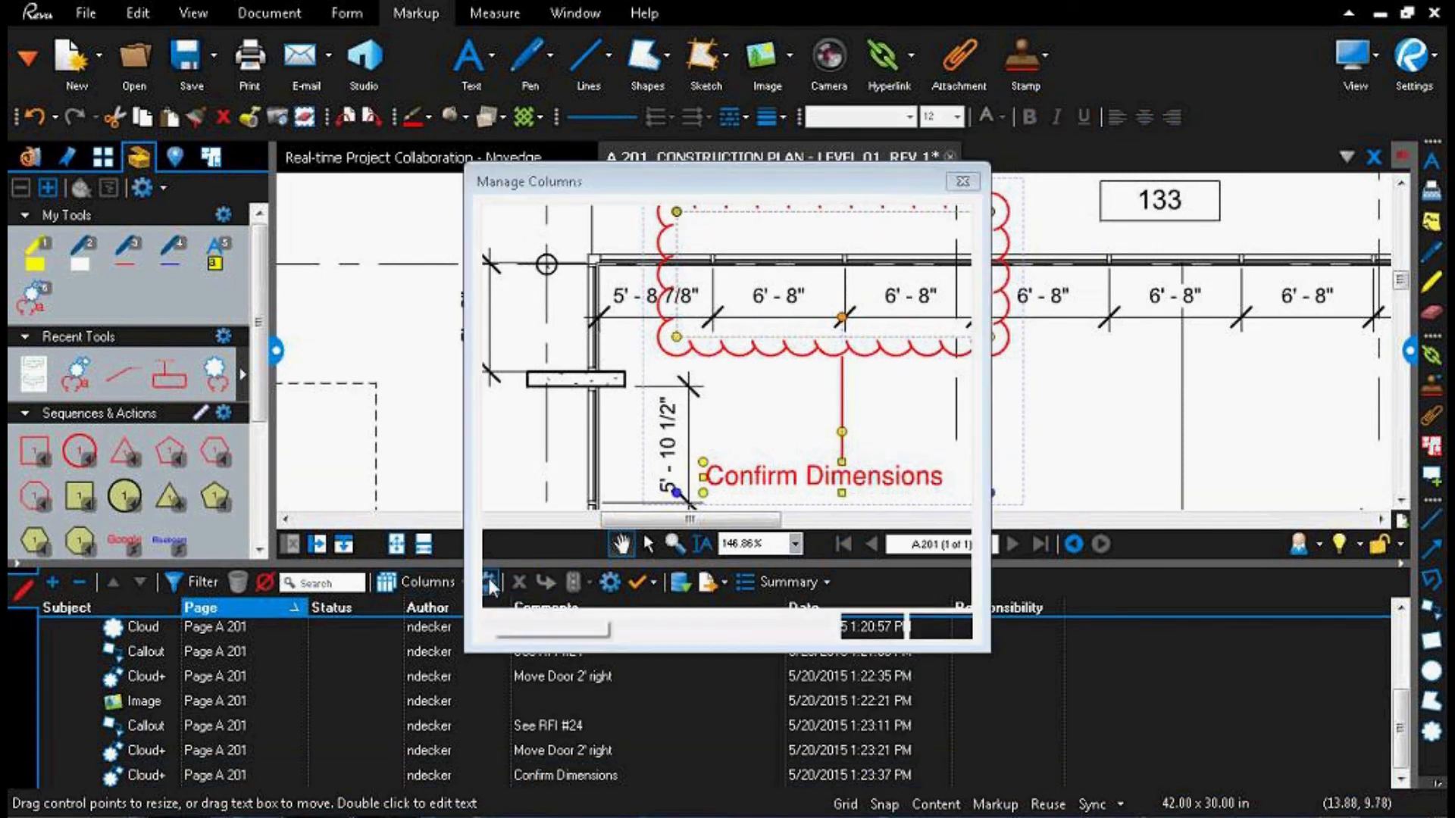
click(602, 220)
click(610, 299)
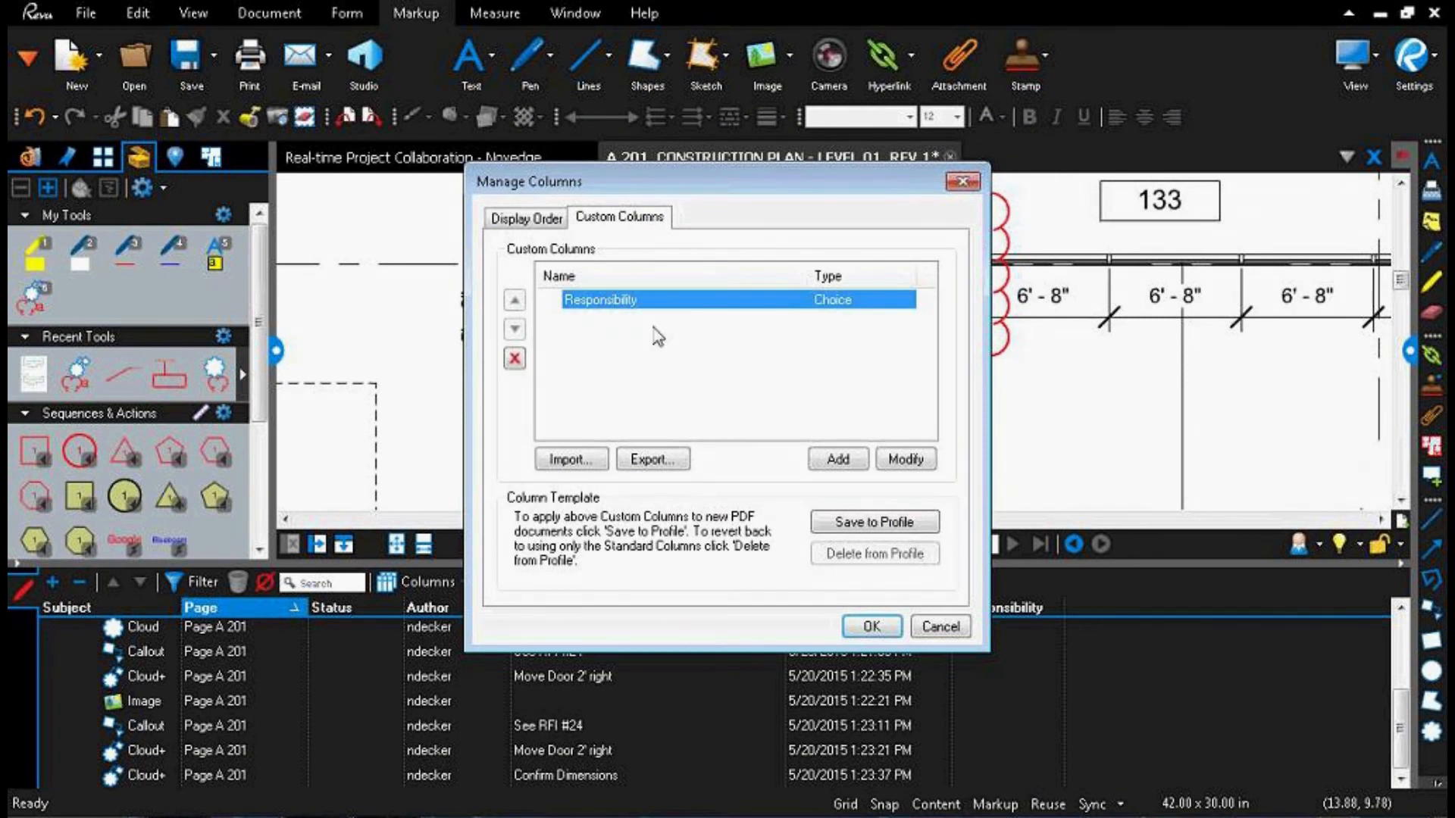
double_click(730, 304)
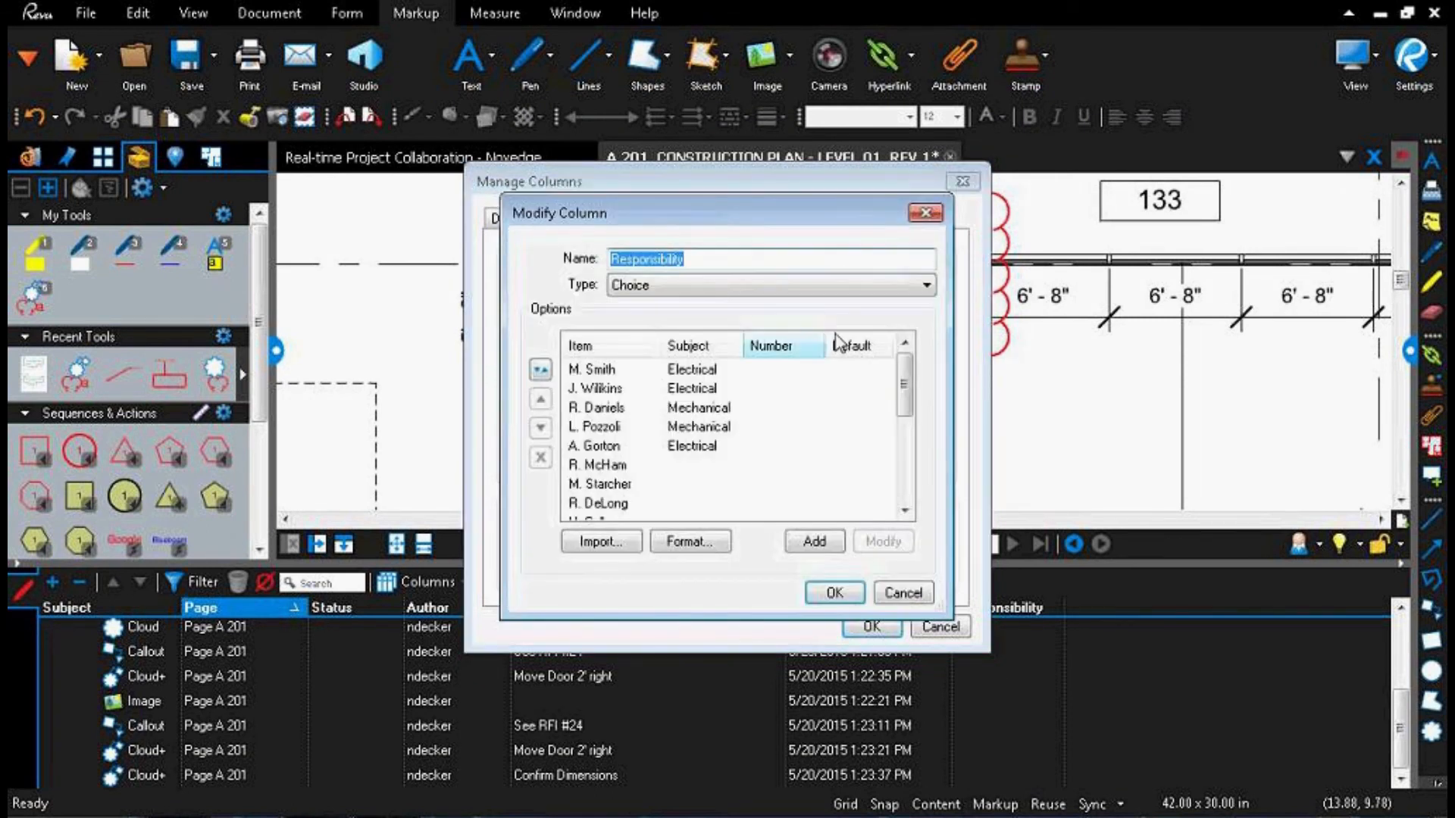
click(926, 214)
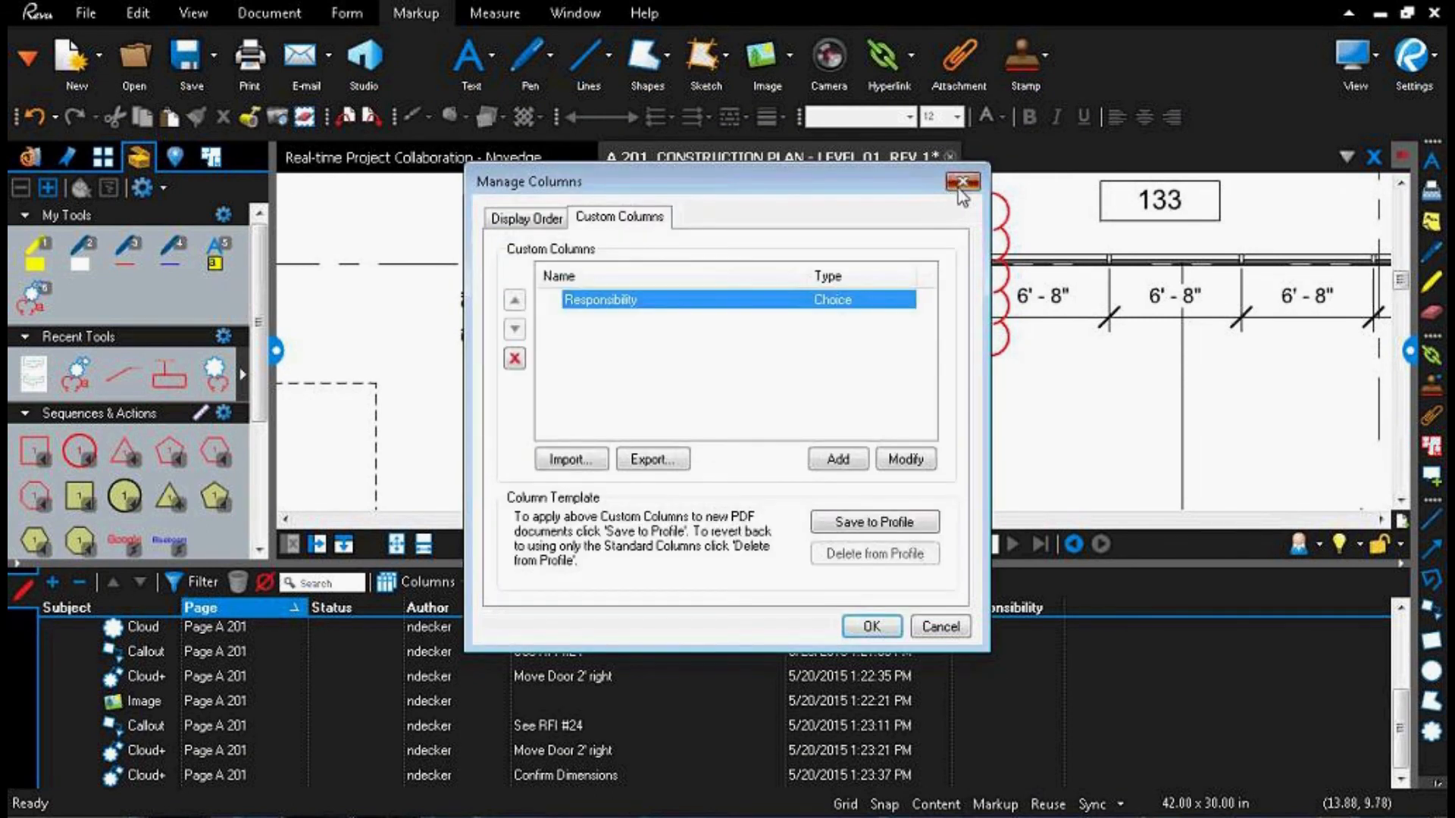
click(962, 182)
Step: Set Responsibility to the first listed person for the Cloud, the second for the Image, and the third for the lower "See RFI #24" callout
click(1004, 635)
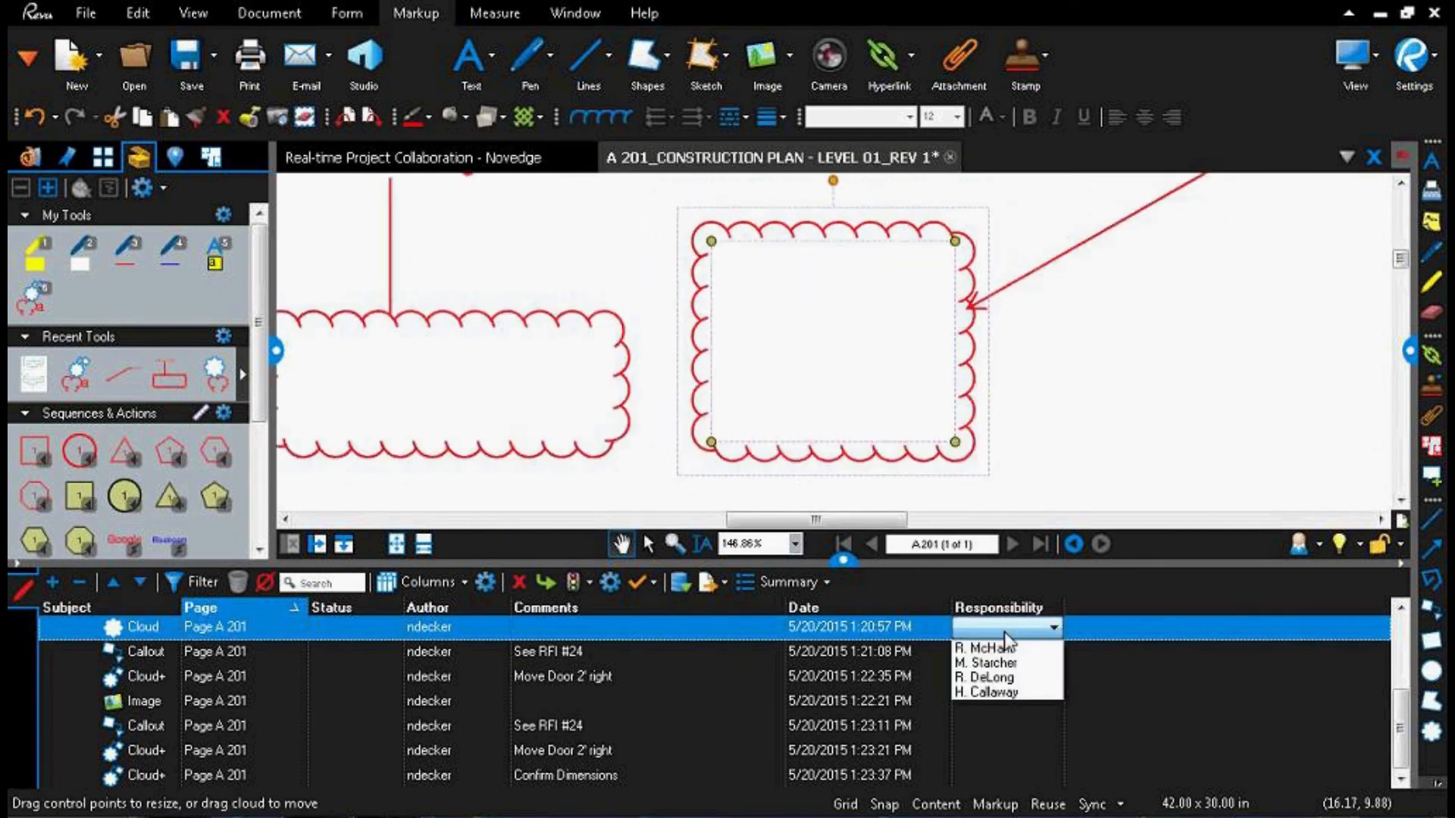
click(985, 645)
click(1005, 712)
click(1007, 713)
click(1000, 741)
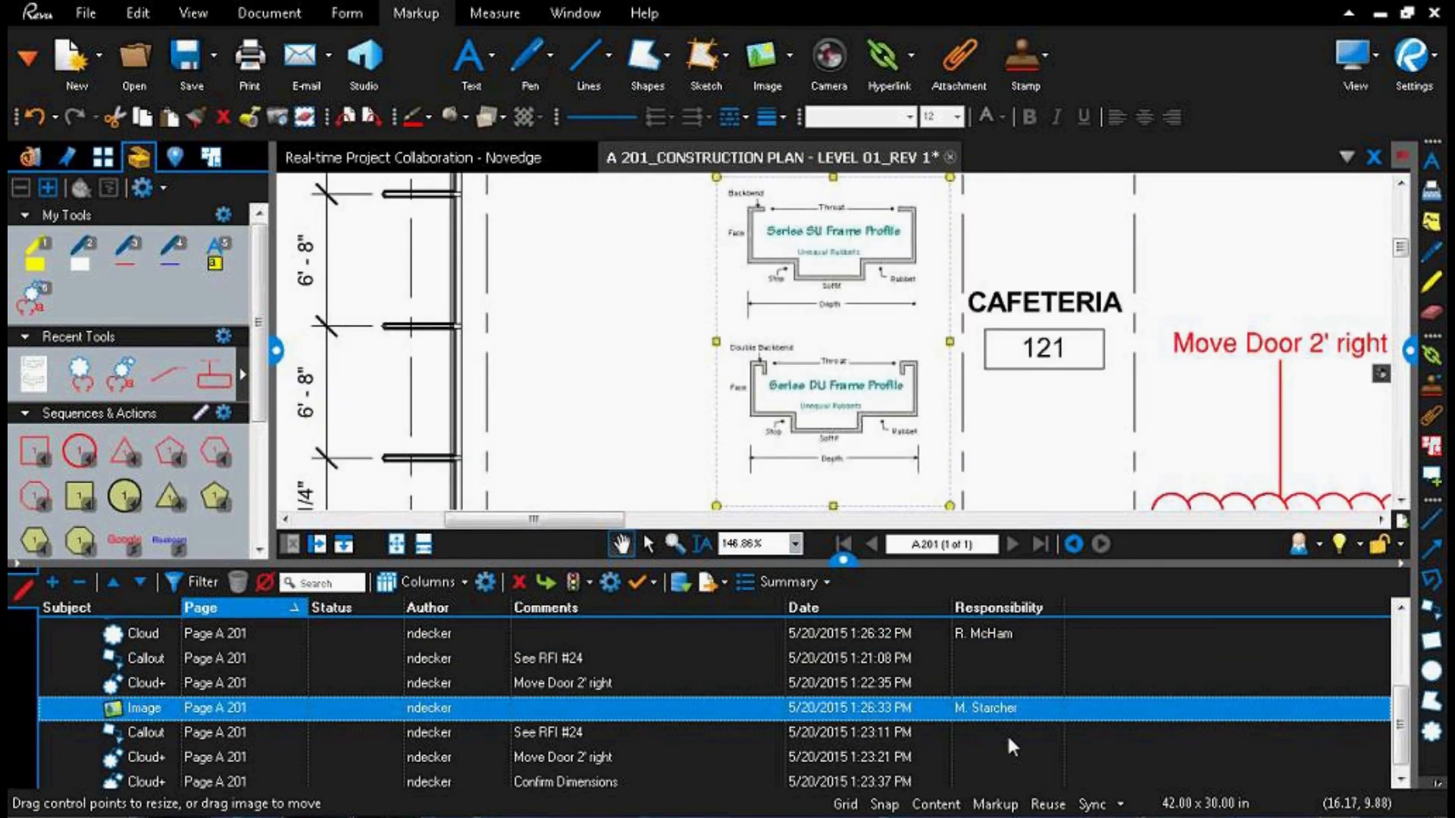
click(997, 726)
click(982, 776)
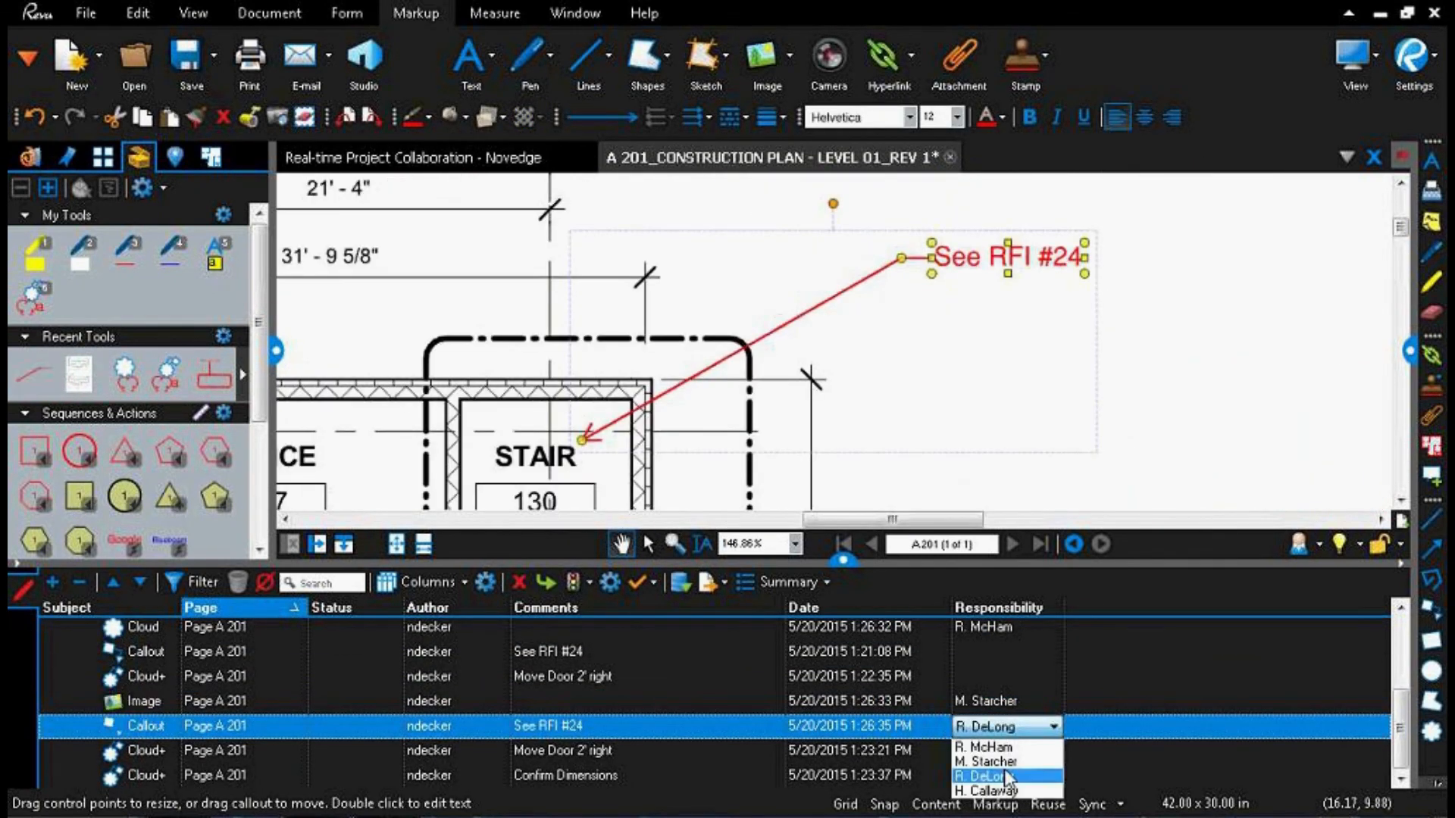
click(982, 775)
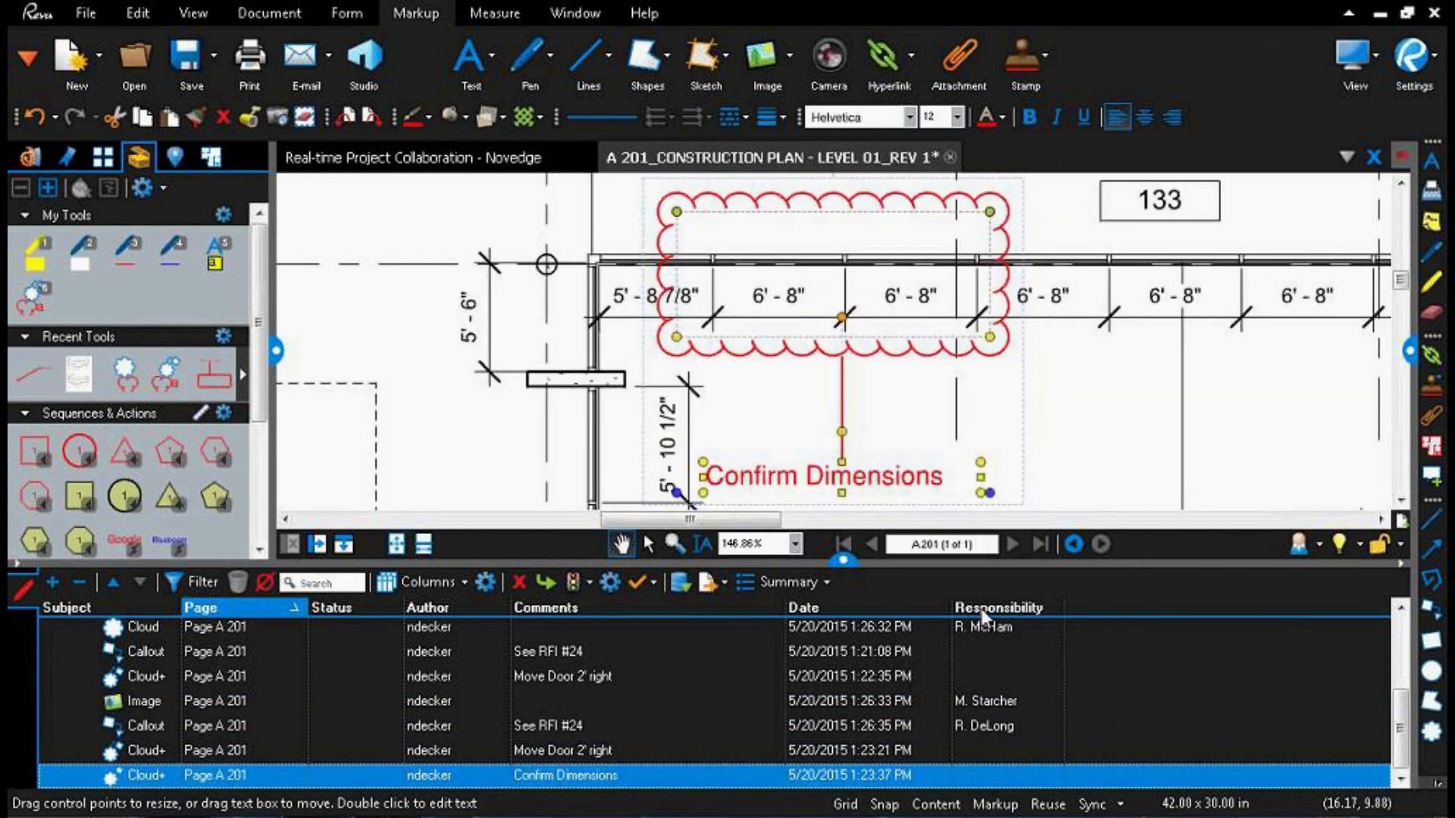
Step: Group the markups by Responsibility with assigned people first, and filter the Subject column to Cloud+
click(983, 608)
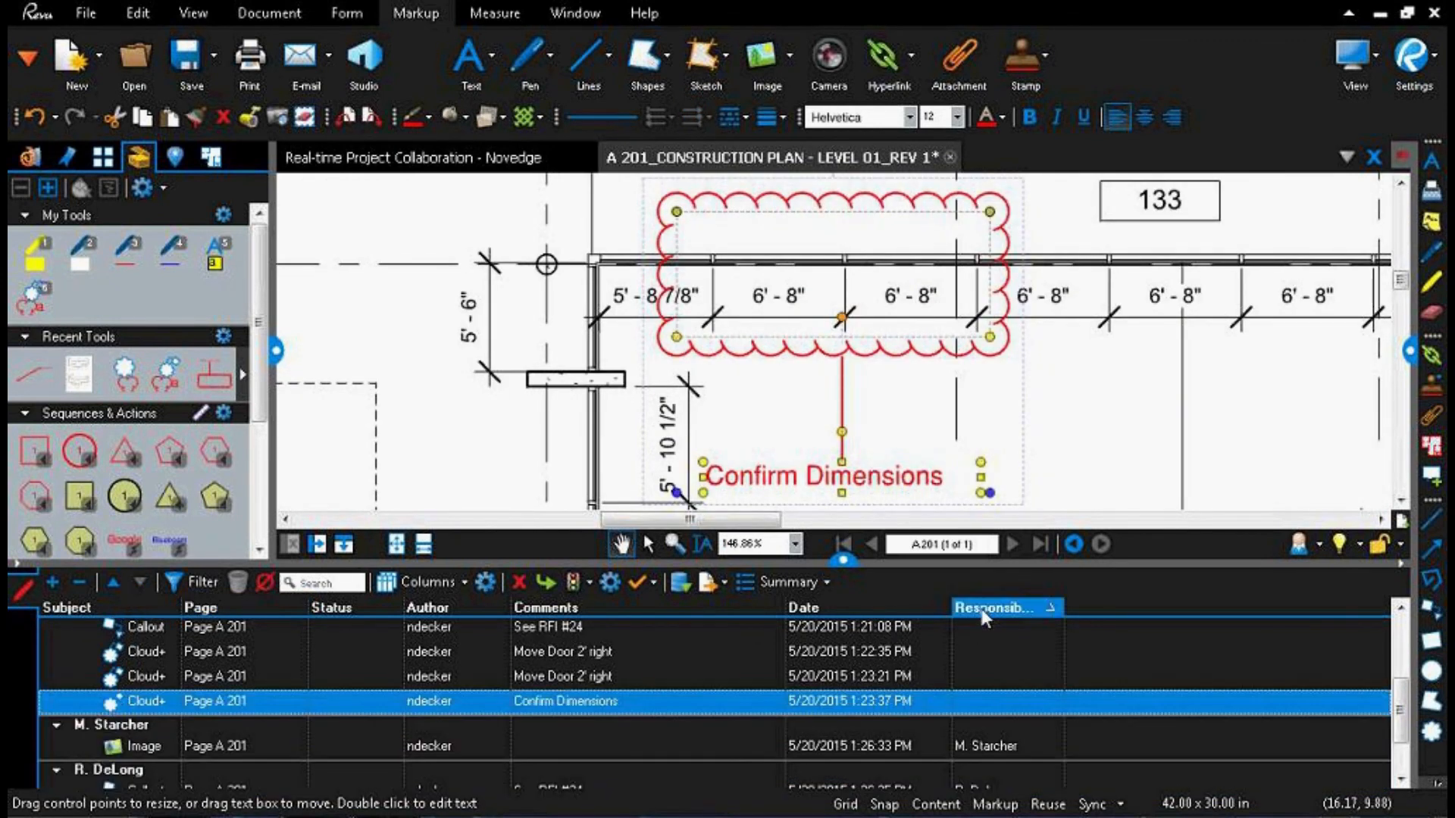
click(984, 606)
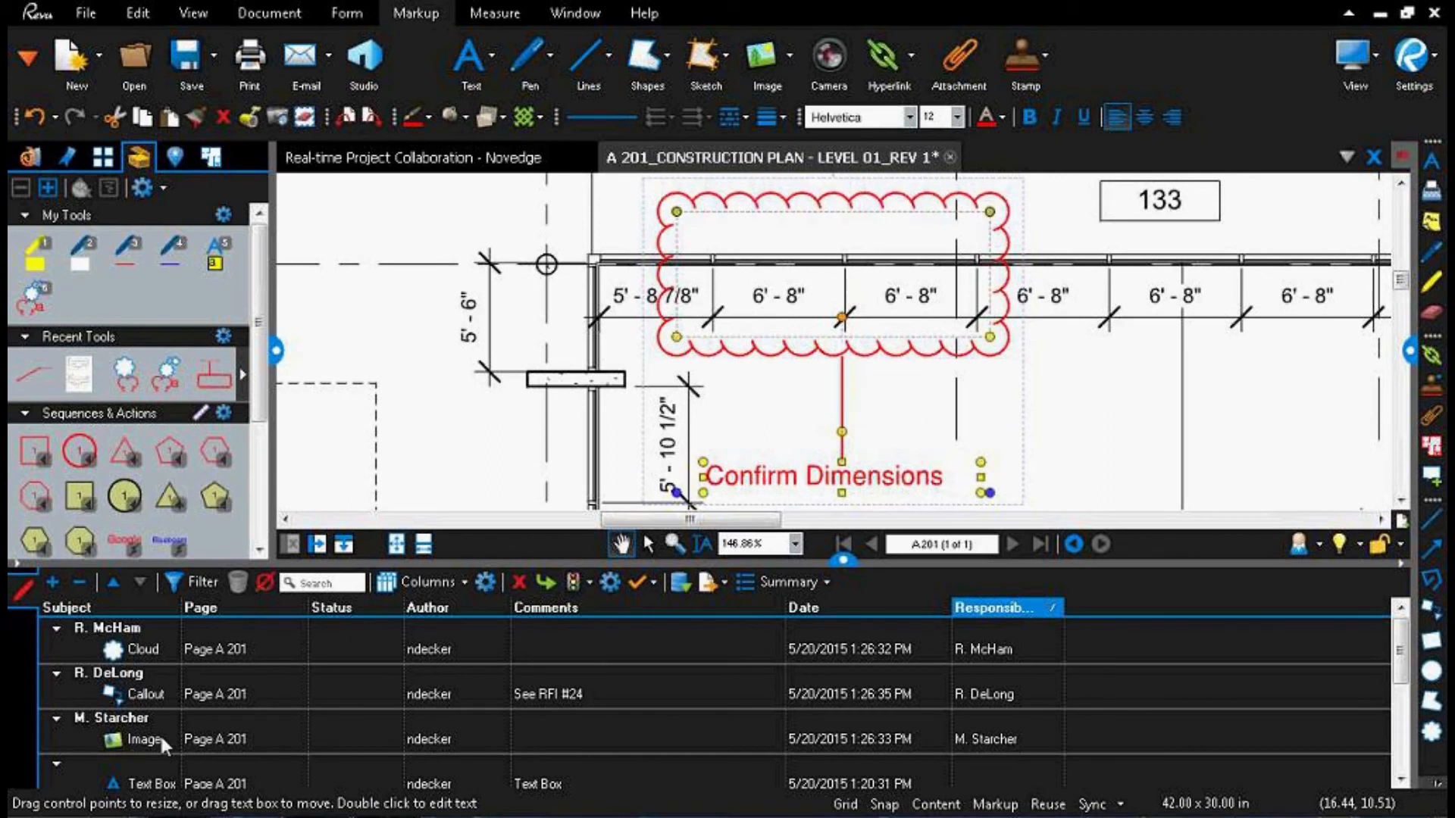
click(203, 591)
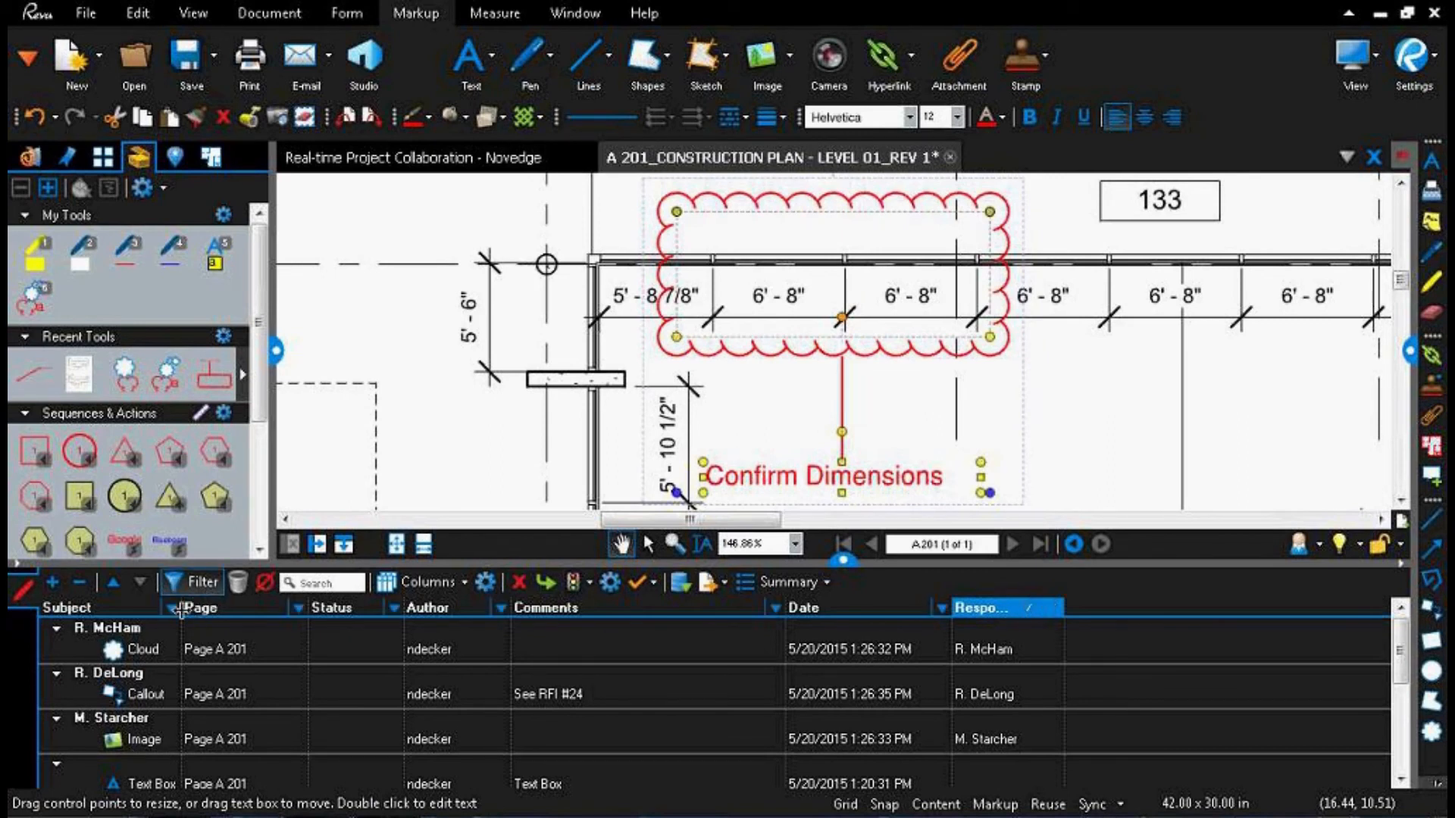
click(172, 608)
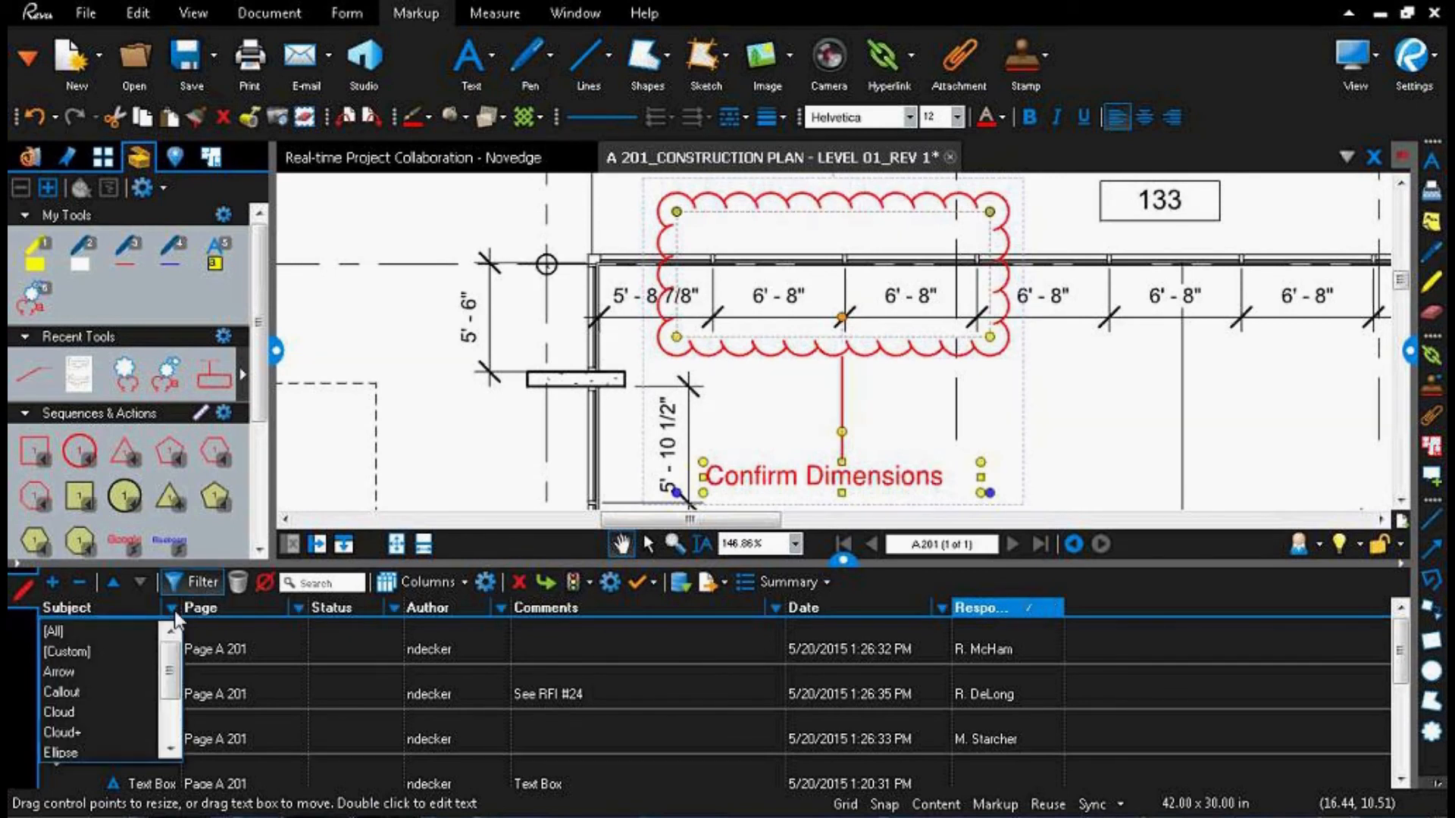
click(76, 730)
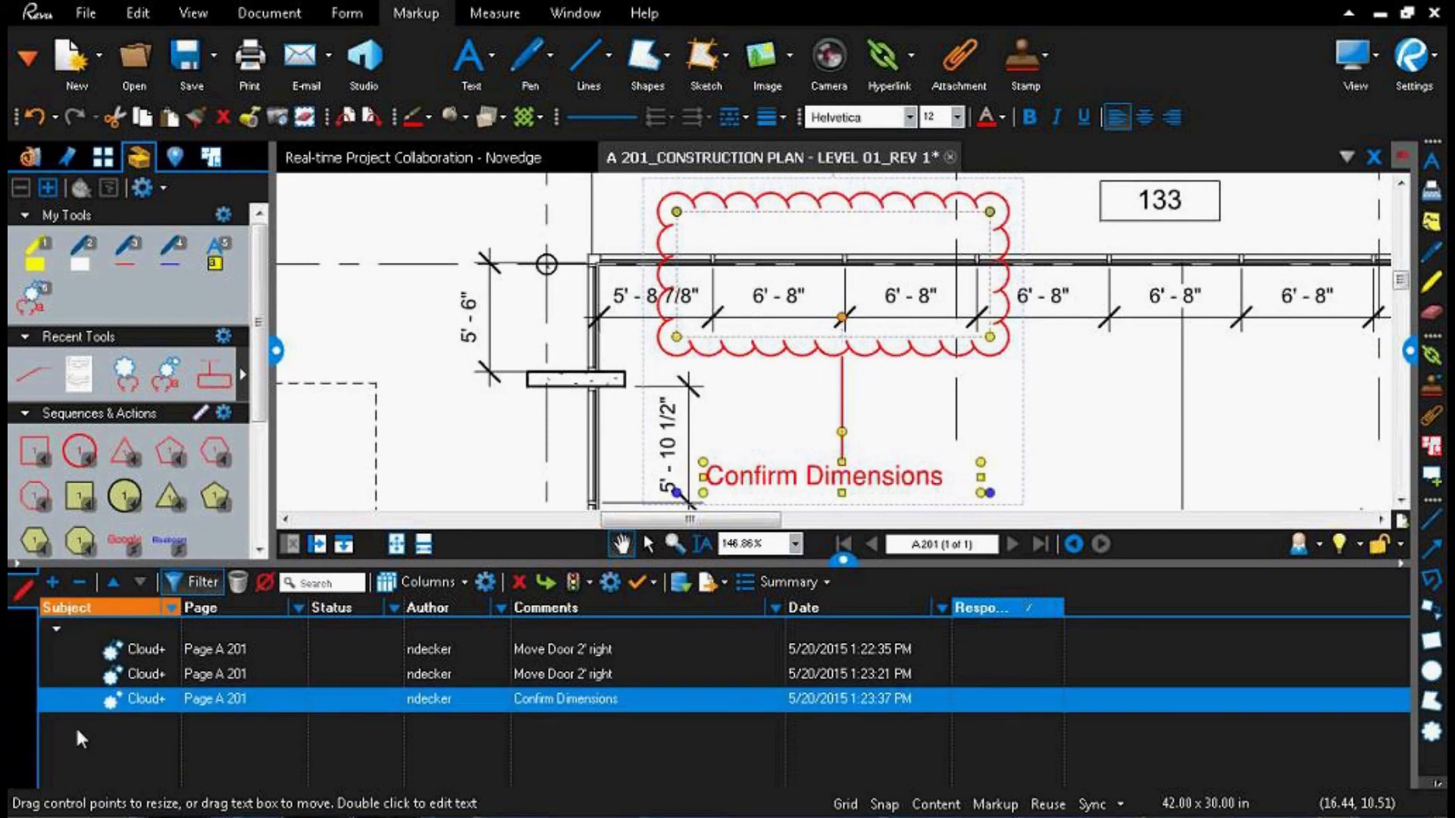
Step: Assign both "Move Door 2' right" clouds to the second listed person and the "Confirm Dimensions" cloud to the fourth
click(986, 650)
click(985, 685)
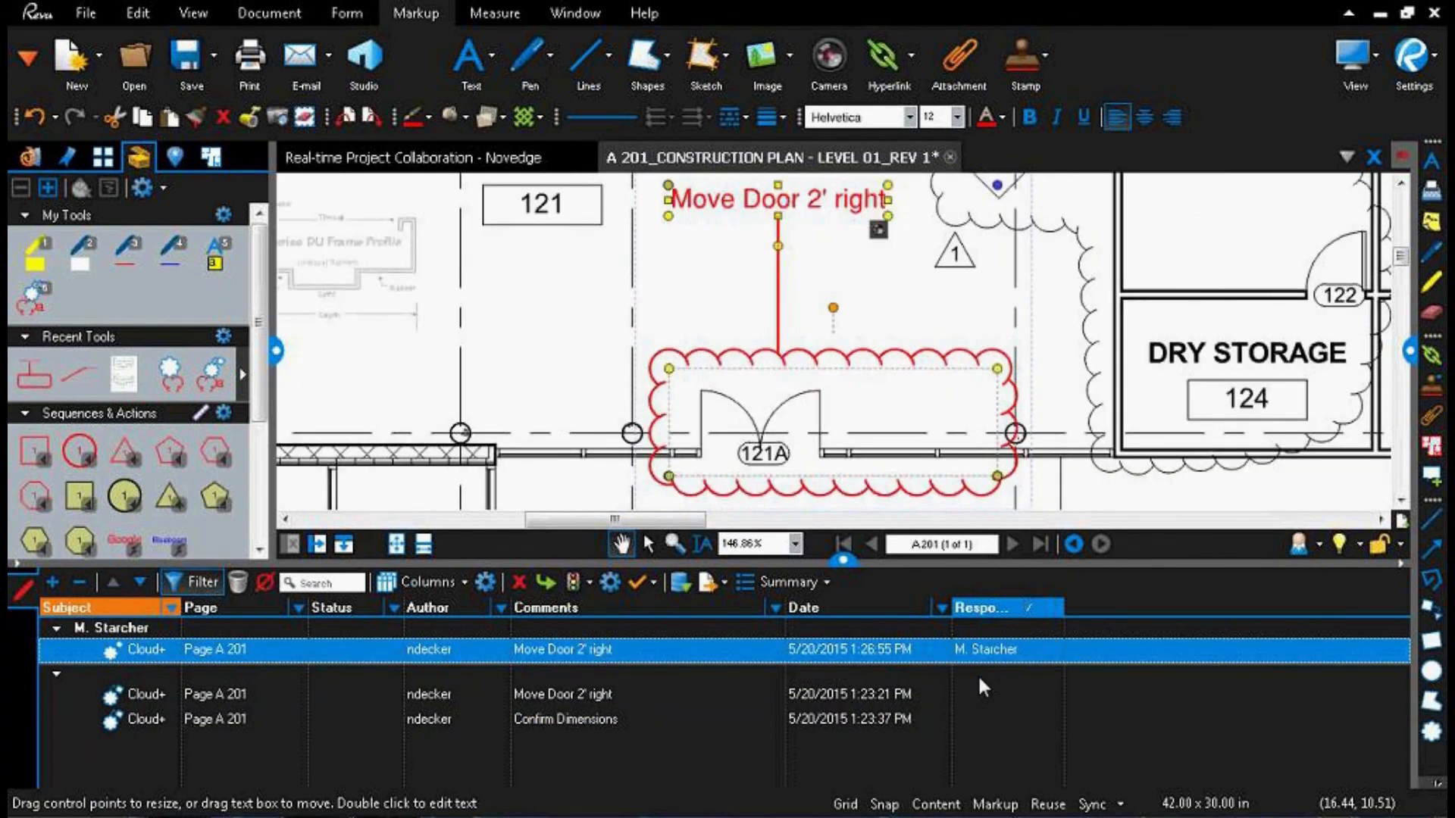
click(979, 693)
click(978, 694)
click(985, 729)
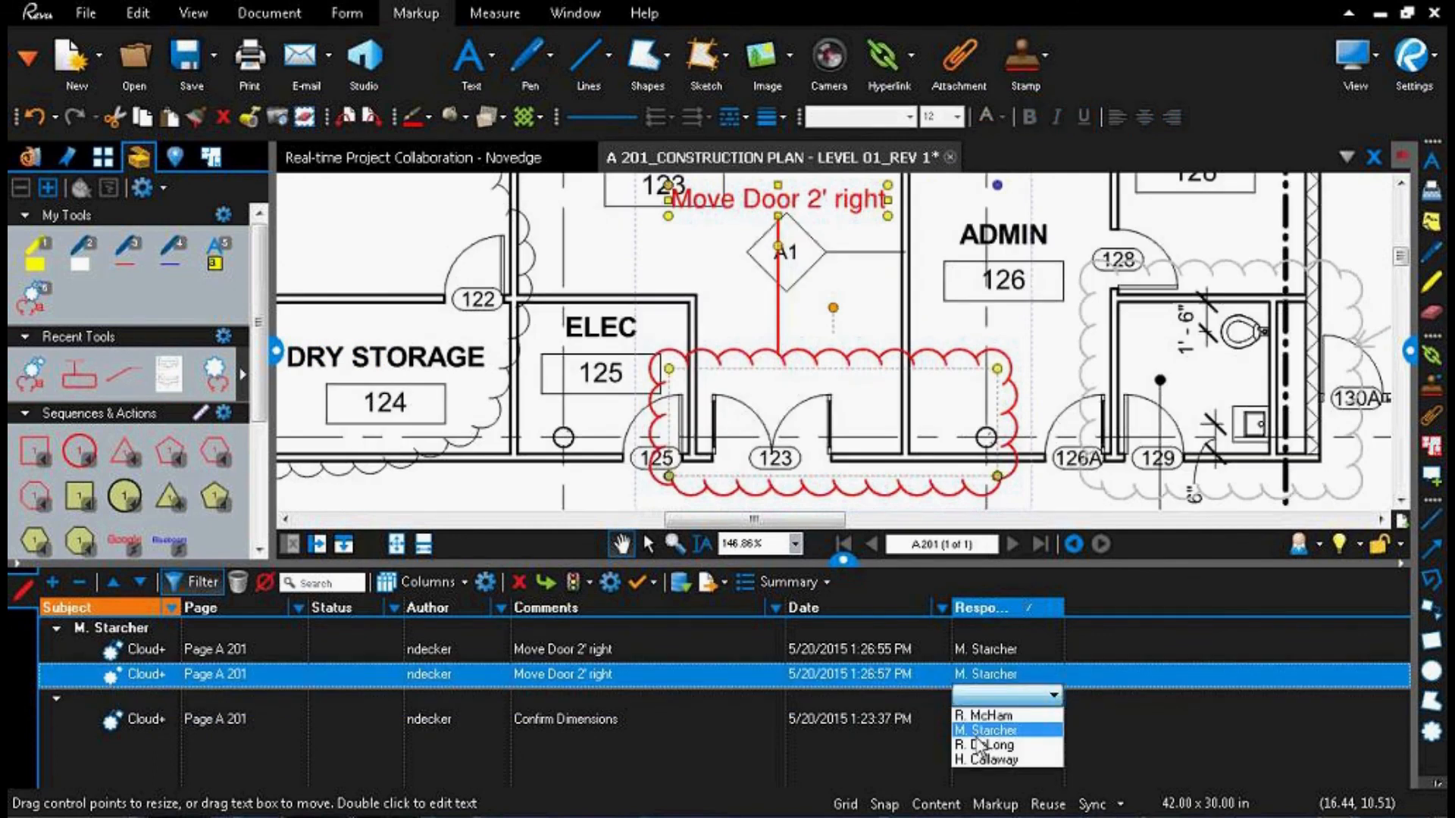
click(975, 719)
click(975, 721)
click(985, 784)
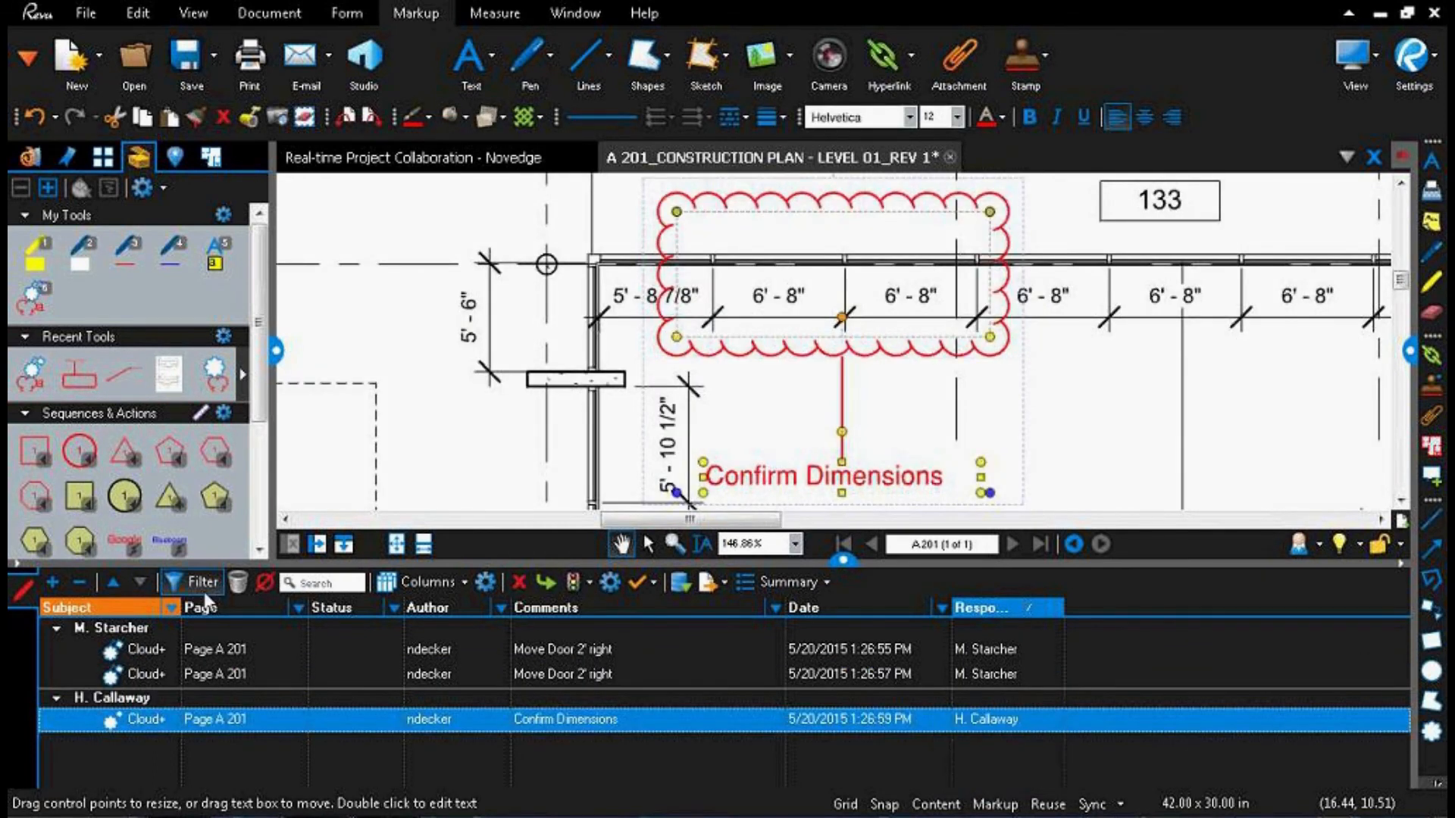
Step: Group the filtered markups by Author and widen the Status column
click(409, 607)
drag(409, 607, 510, 607)
Step: Set the Architect Status of the first "Move Door 2' right" cloud to Pending
click(456, 644)
click(456, 644)
mouse_move(416, 674)
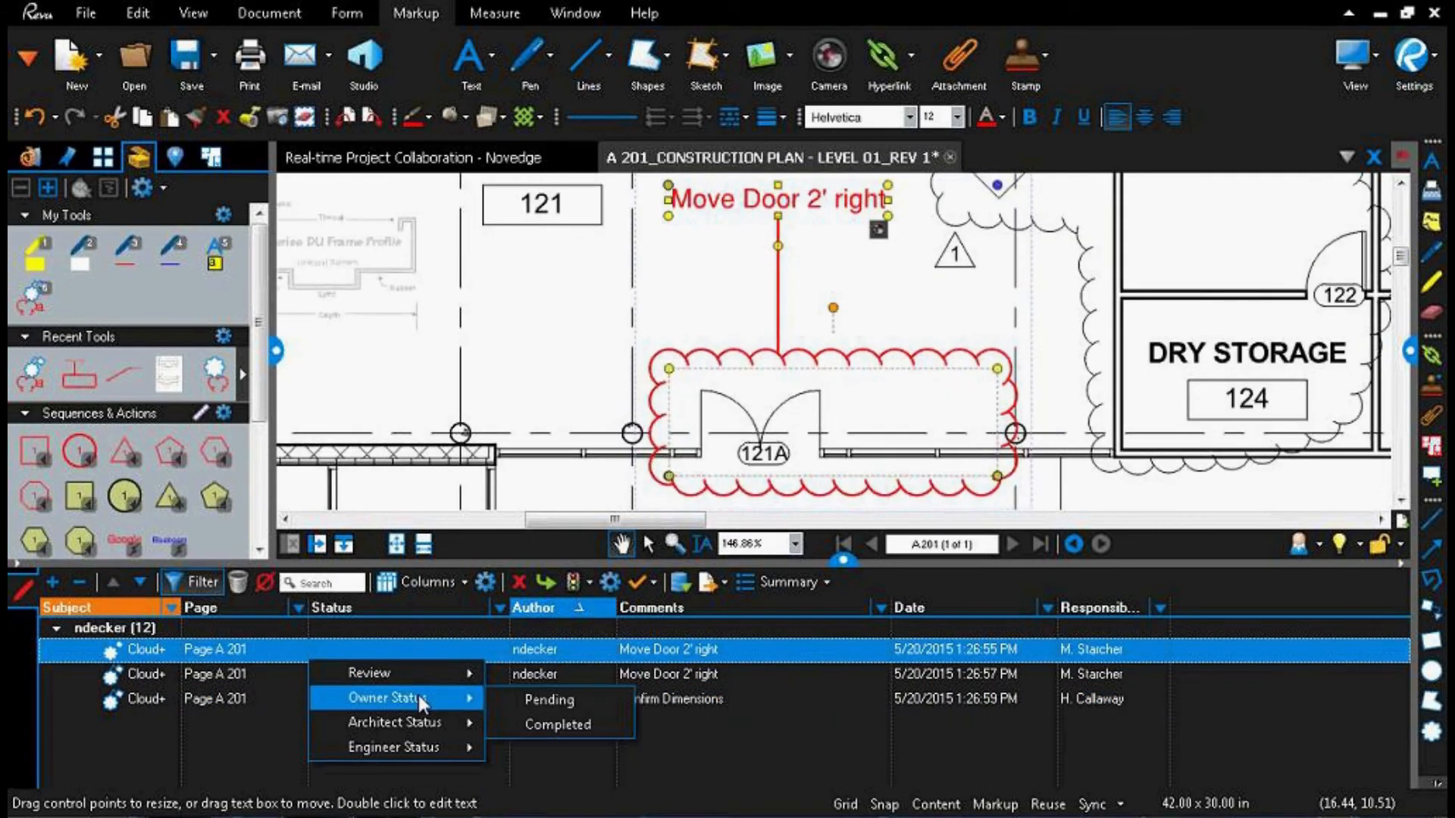
mouse_move(433, 720)
click(544, 729)
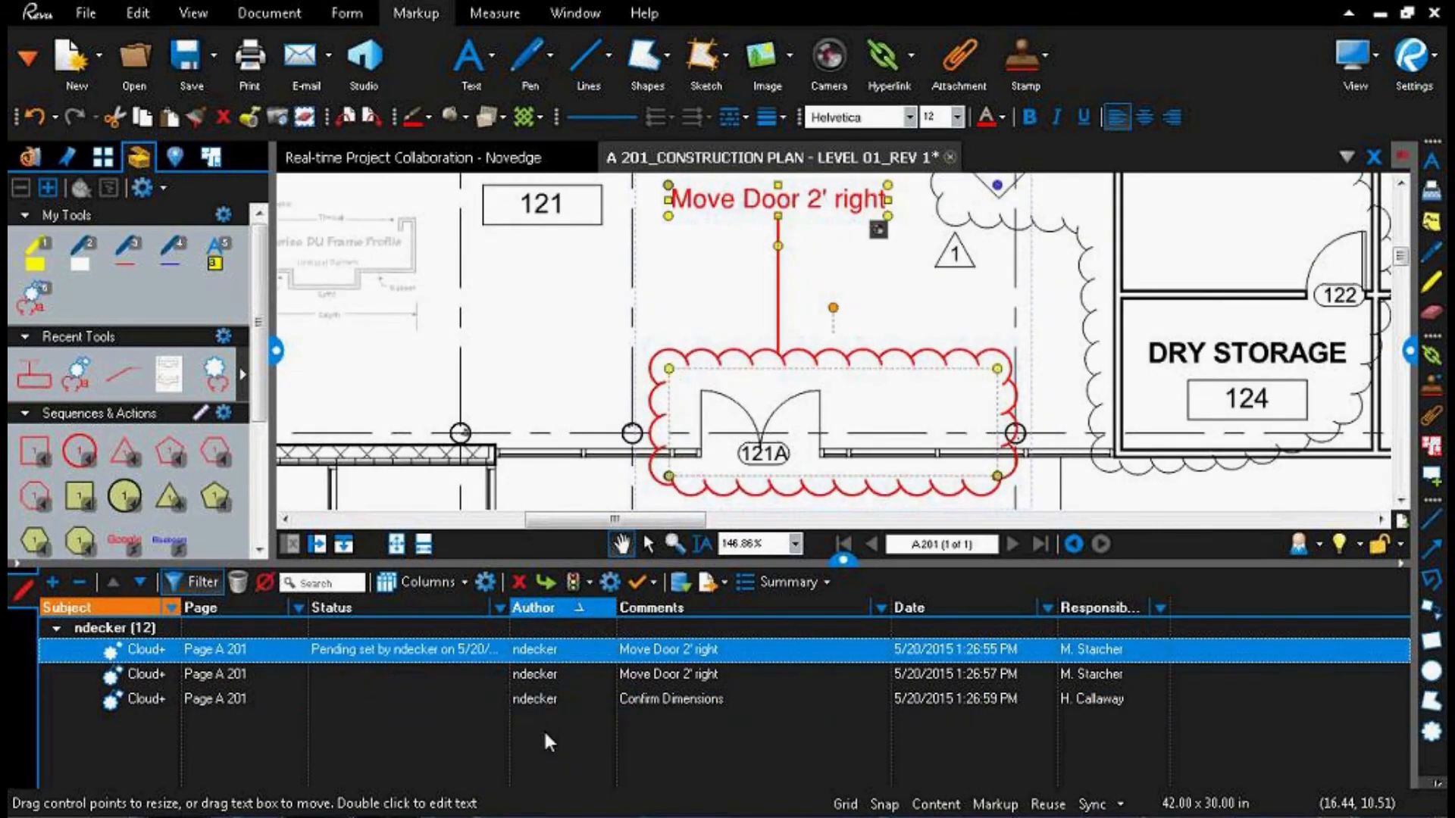
Step: Change the Architect Status of the first "Move Door 2' right" cloud to Completed
click(444, 649)
mouse_move(449, 726)
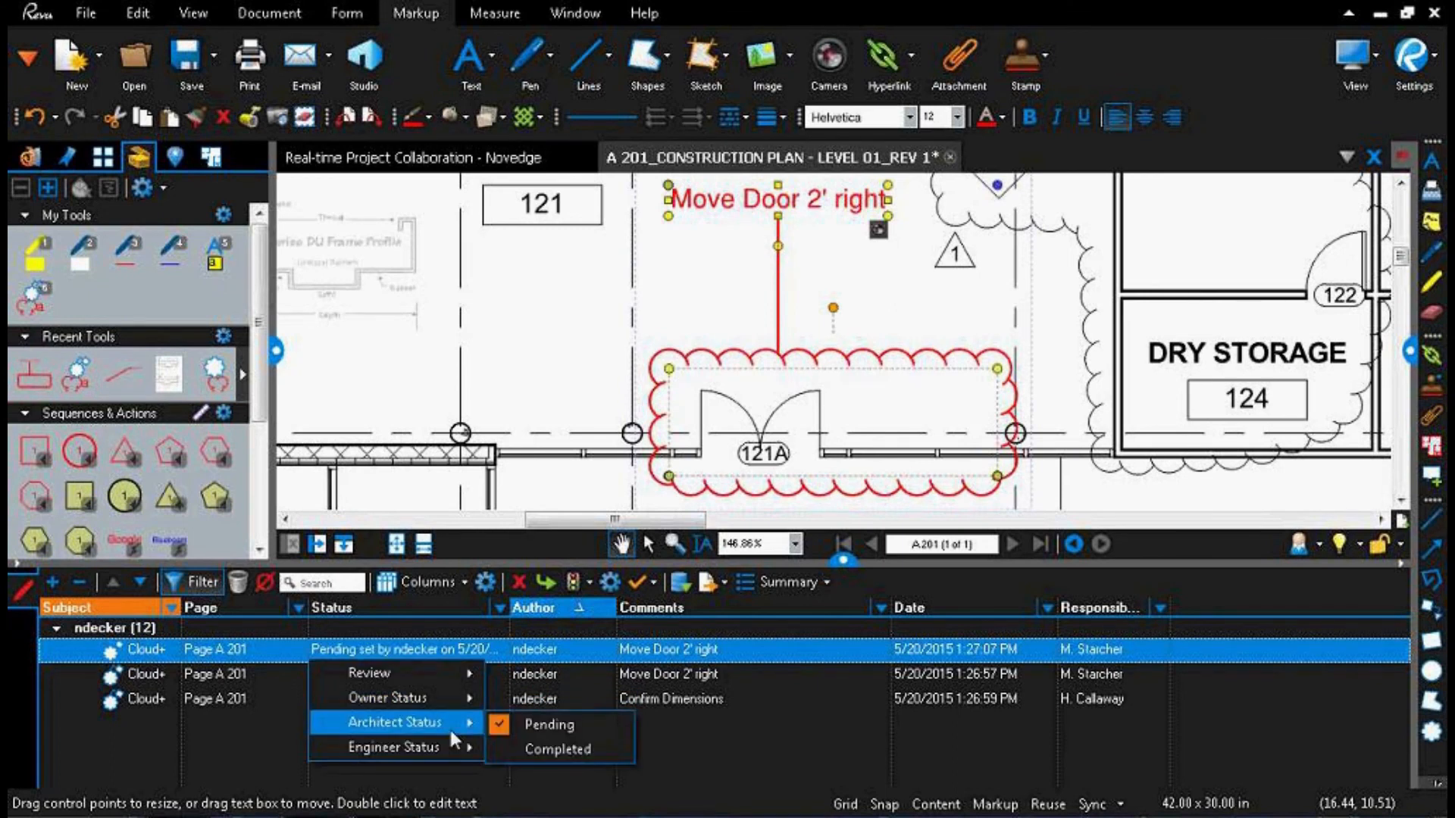
click(585, 750)
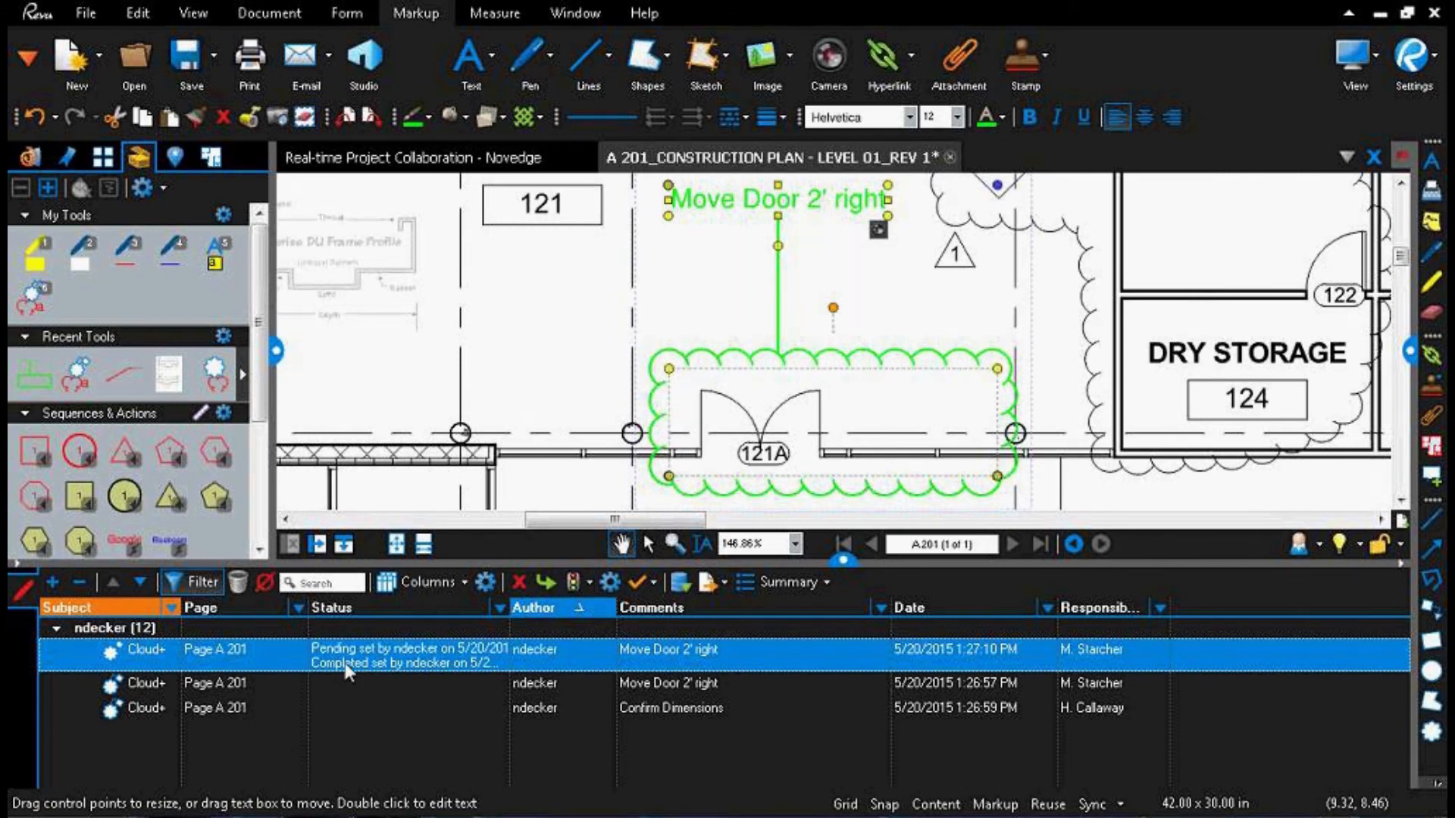
Step: Return the first "Move Door 2' right" cloud's Architect Status to Pending and widen the Status column to show its full history
click(469, 658)
mouse_move(462, 735)
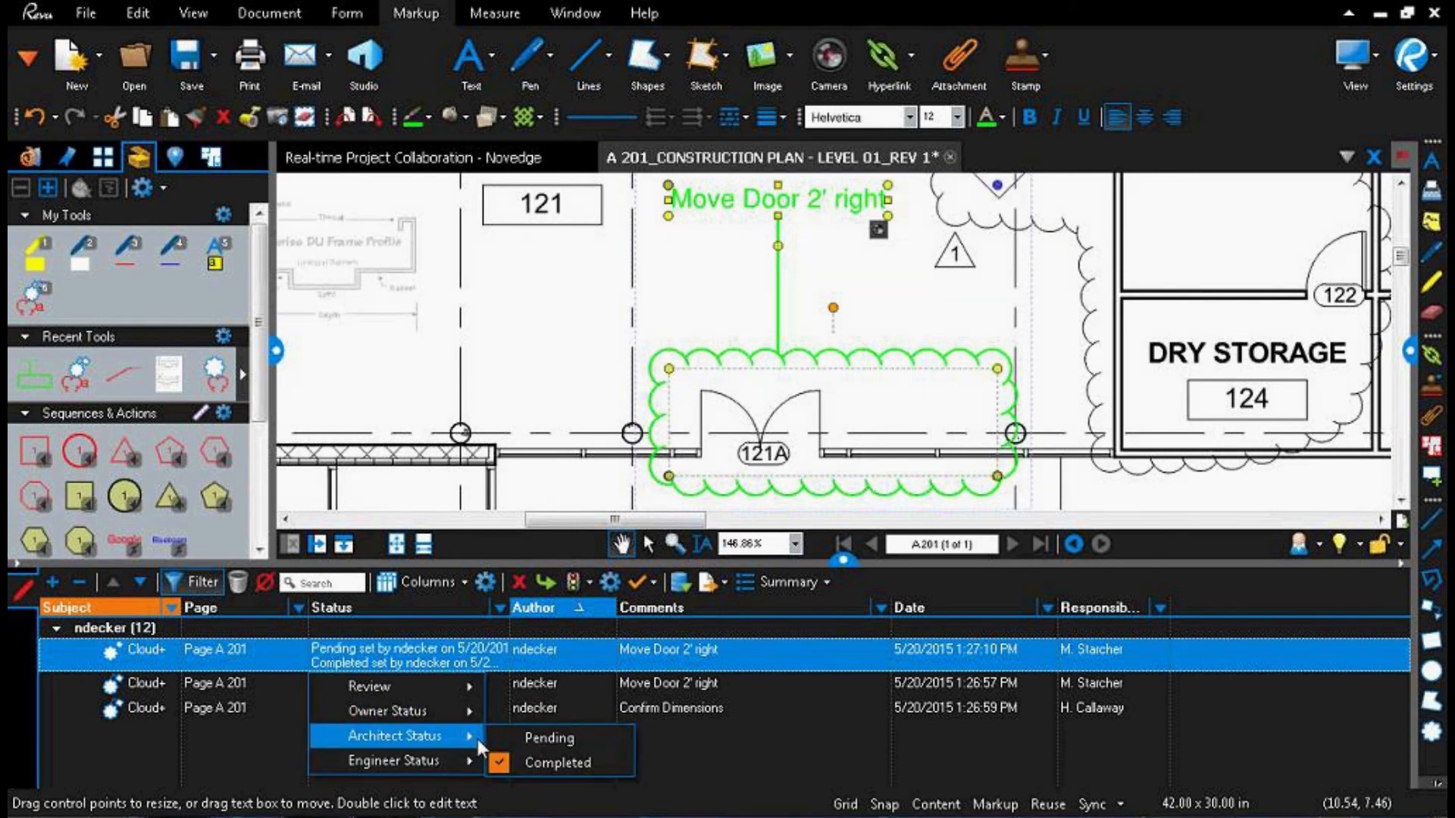
click(534, 740)
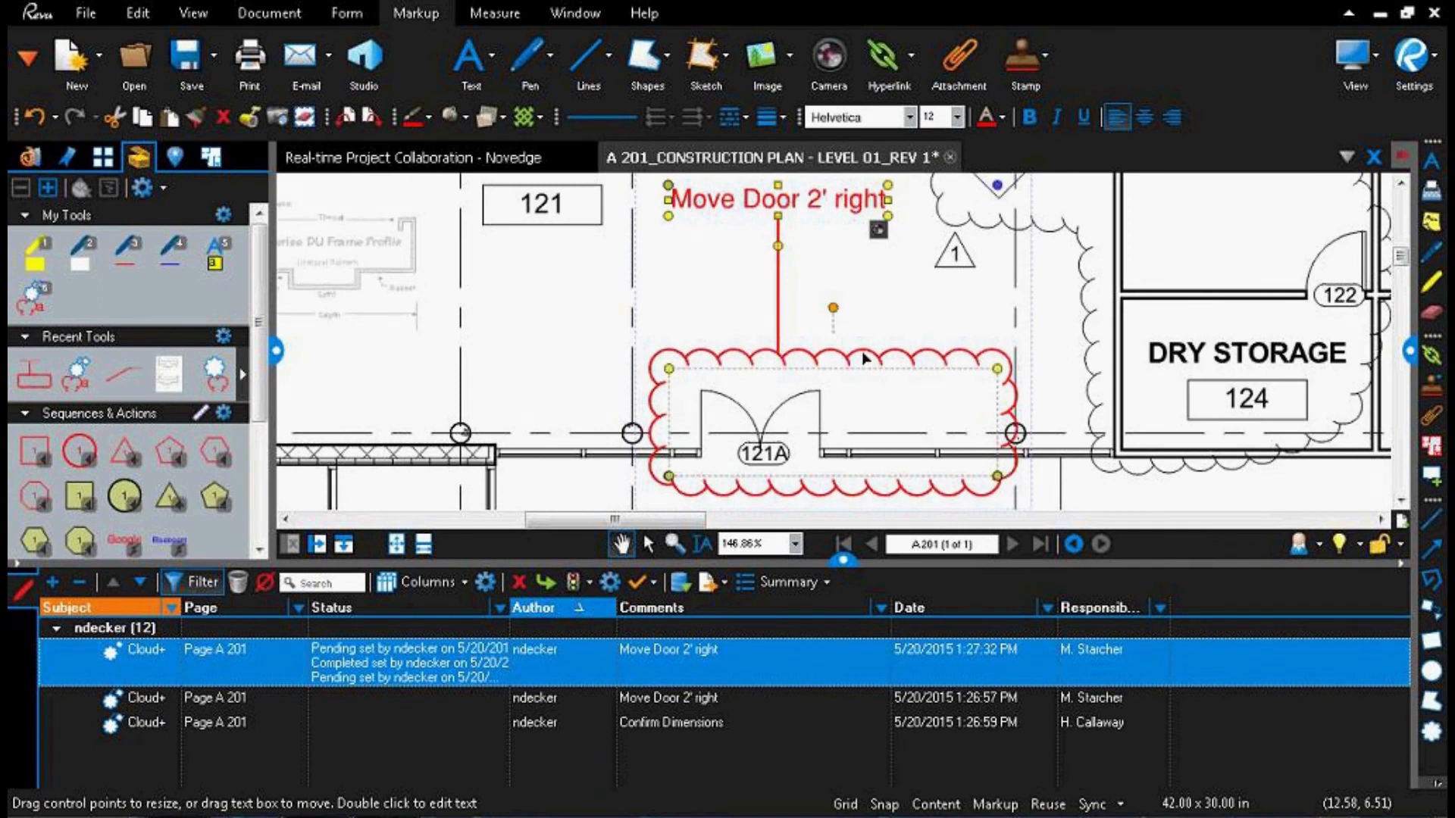
click(352, 673)
drag(510, 610, 631, 627)
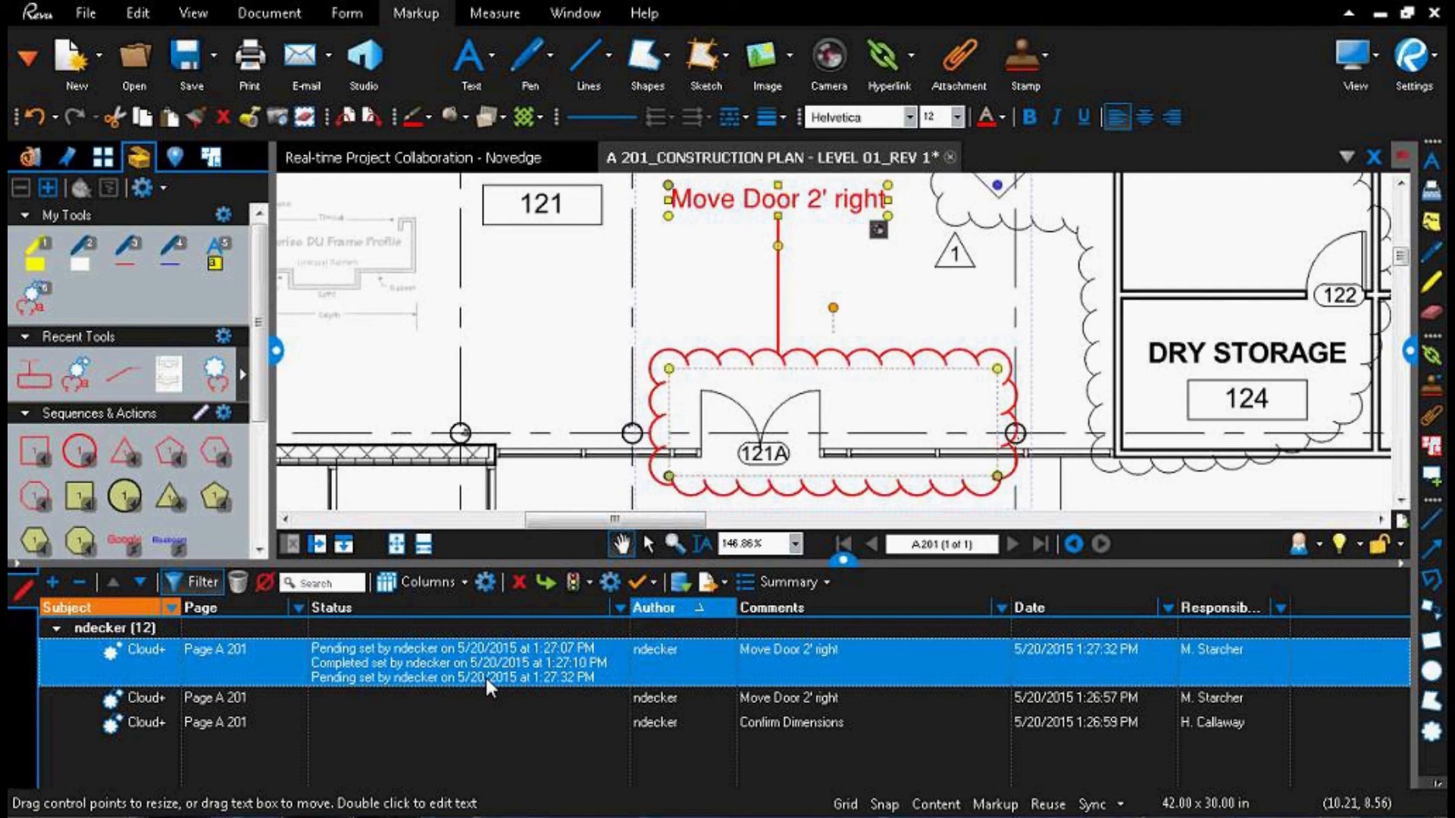
Step: Show the page thumbnails and append a PDF markup summary with hyperlinks to the current PDF
click(784, 585)
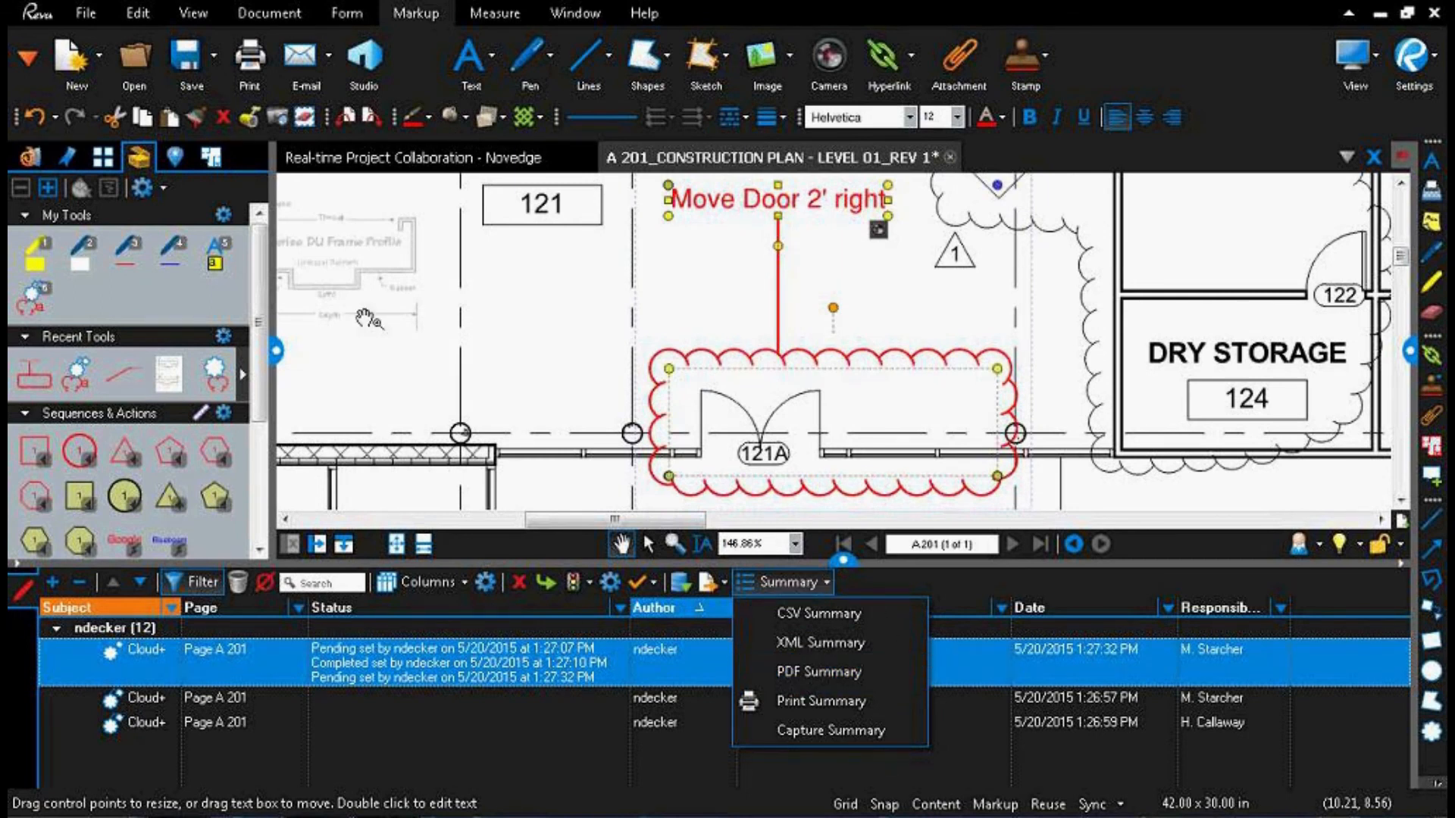
click(104, 159)
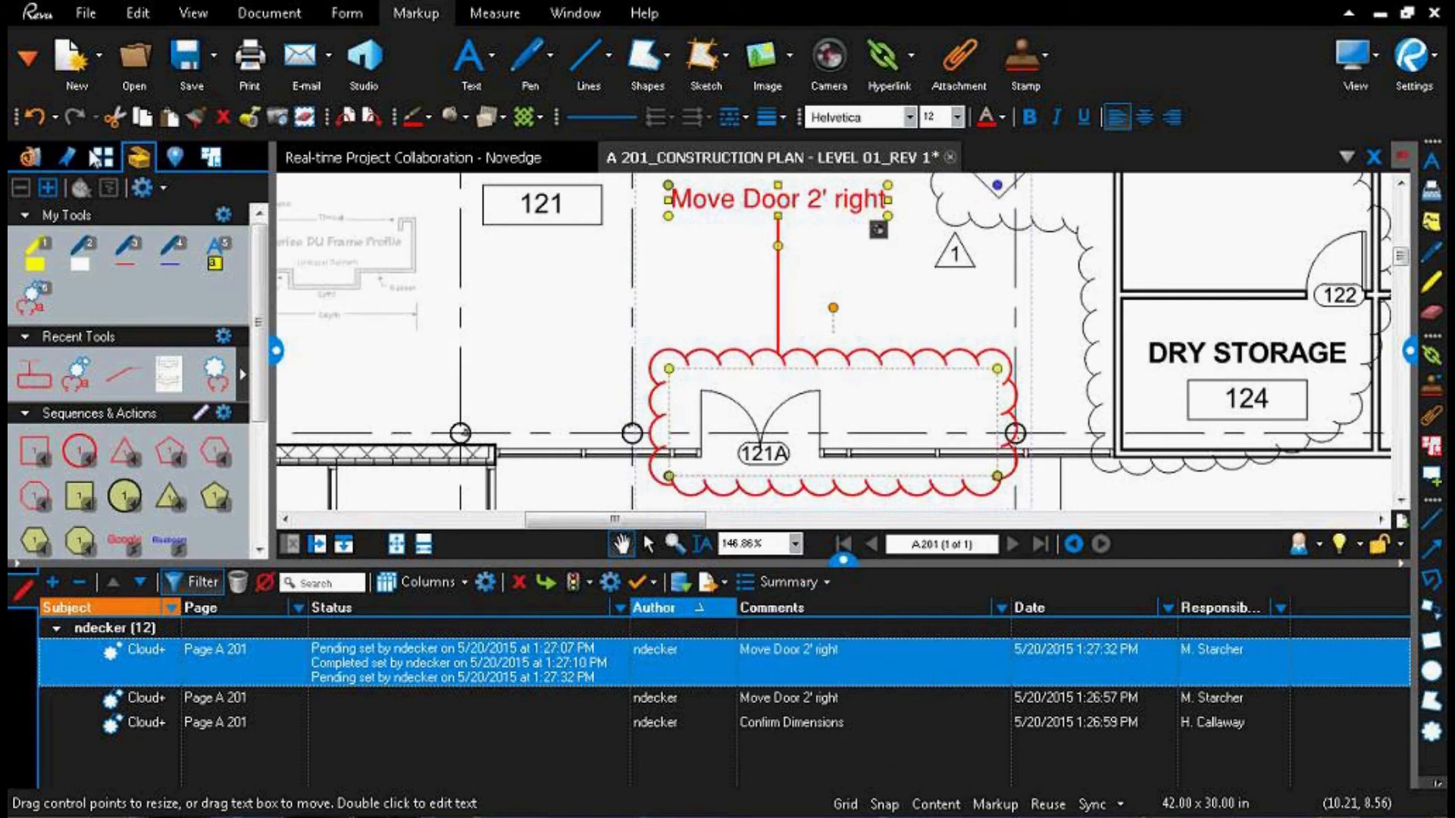
click(792, 582)
click(812, 673)
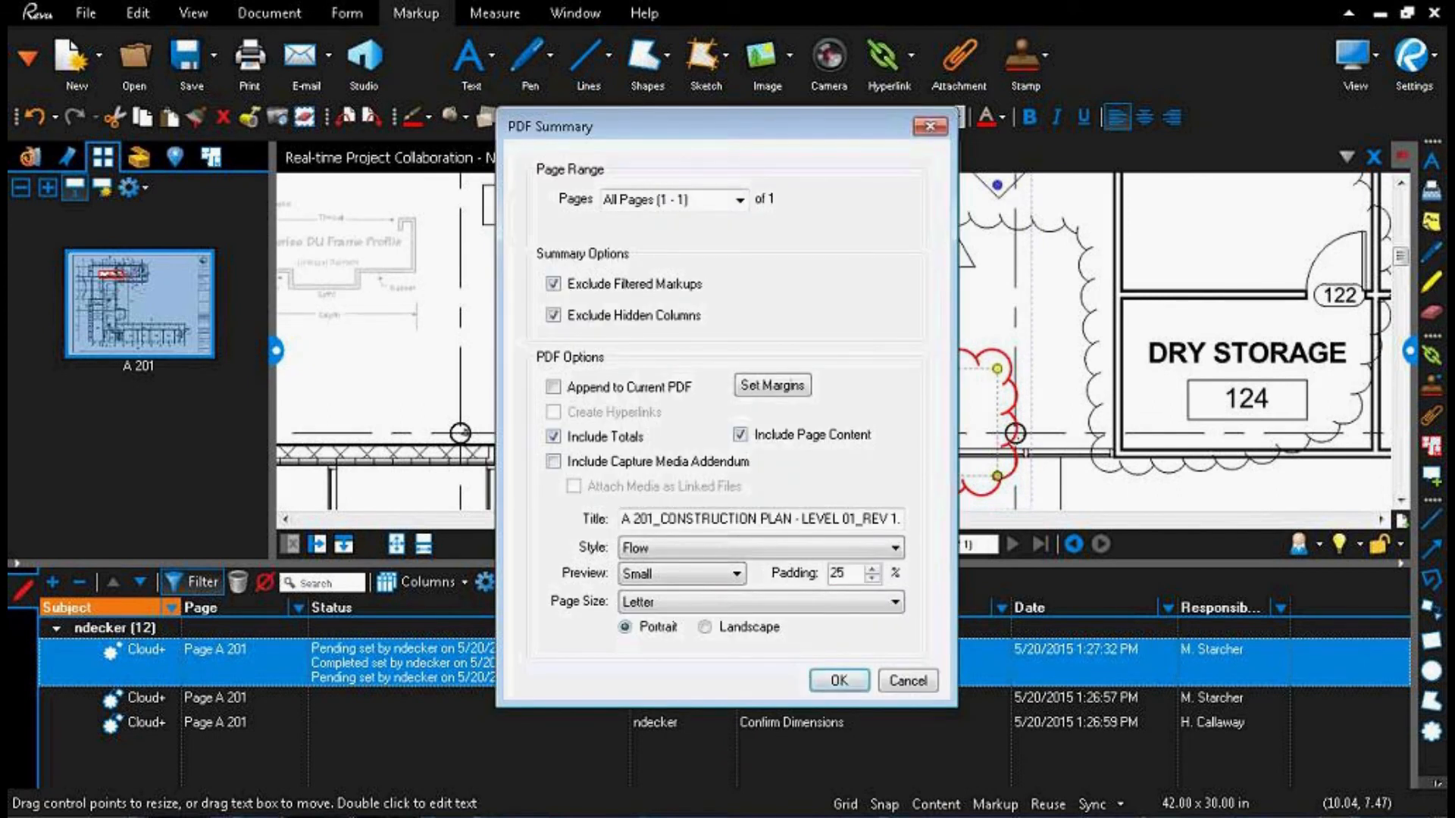
click(554, 388)
click(554, 413)
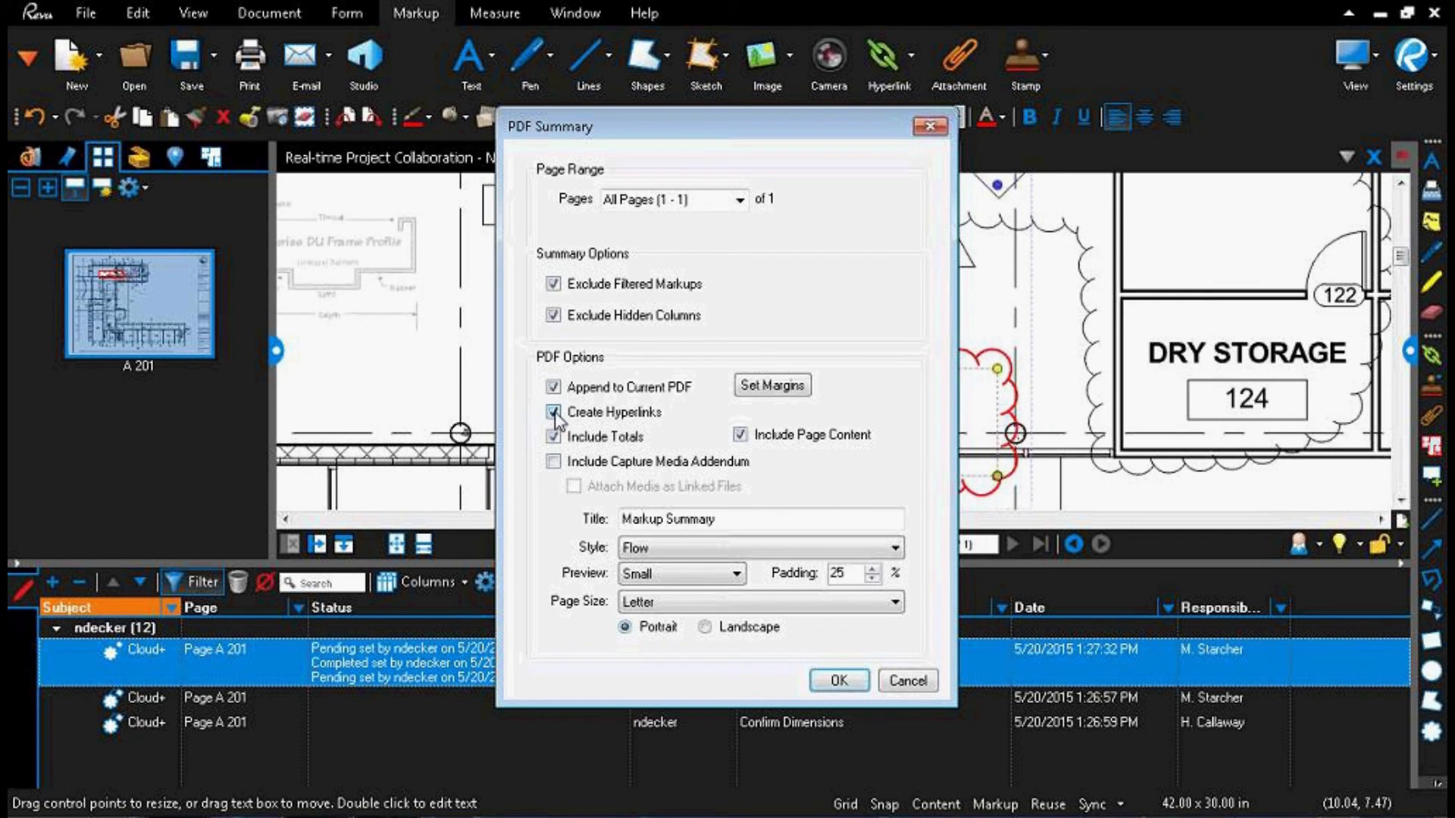
click(834, 684)
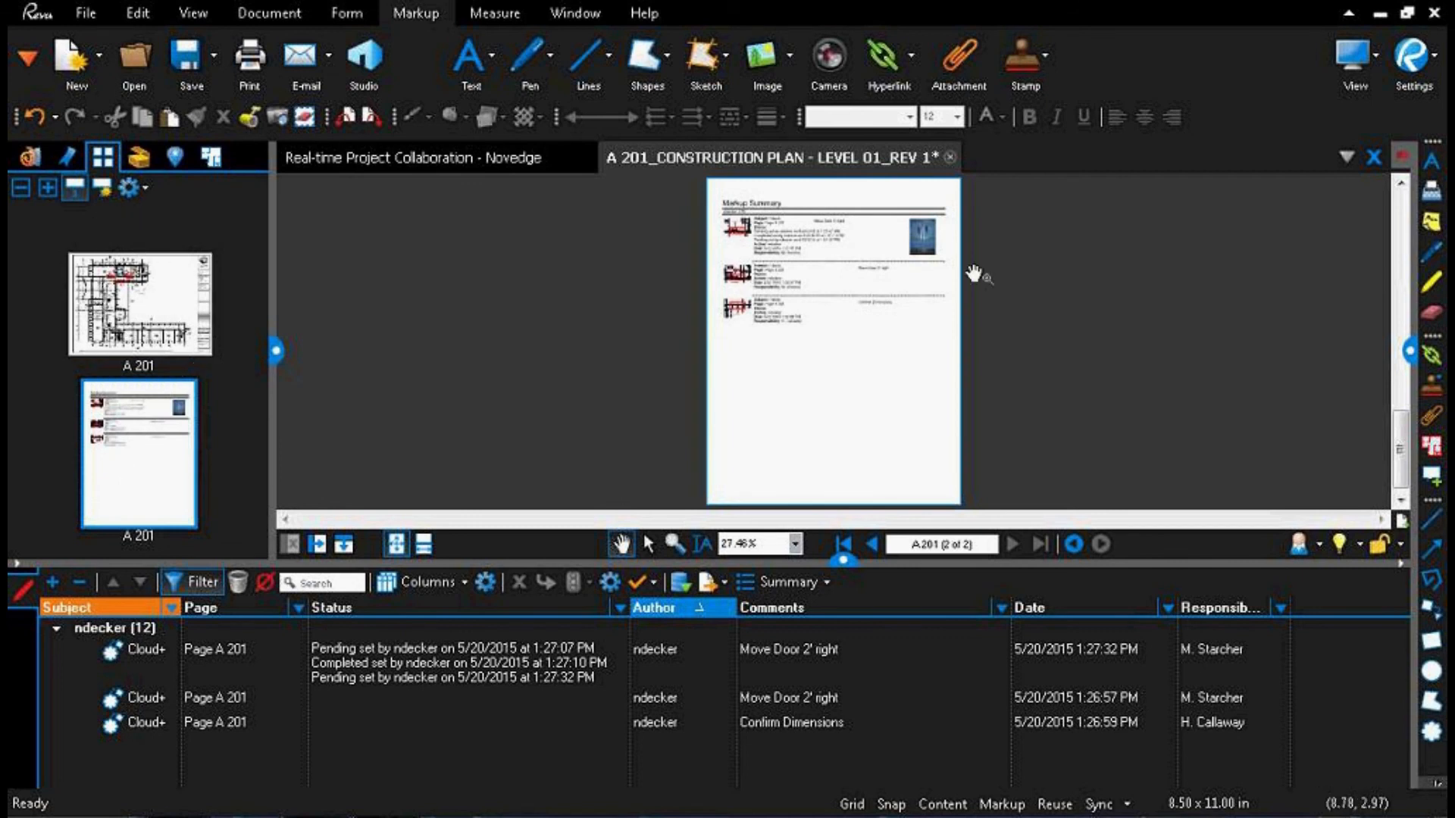
Step: Examine the first "Move Door 2' right" entry in the appended markup summary, including its snapshot, status history, responsibility and door photo
scroll(916, 260, up, 16)
scroll(914, 259, down, 12)
scroll(894, 238, up, 2)
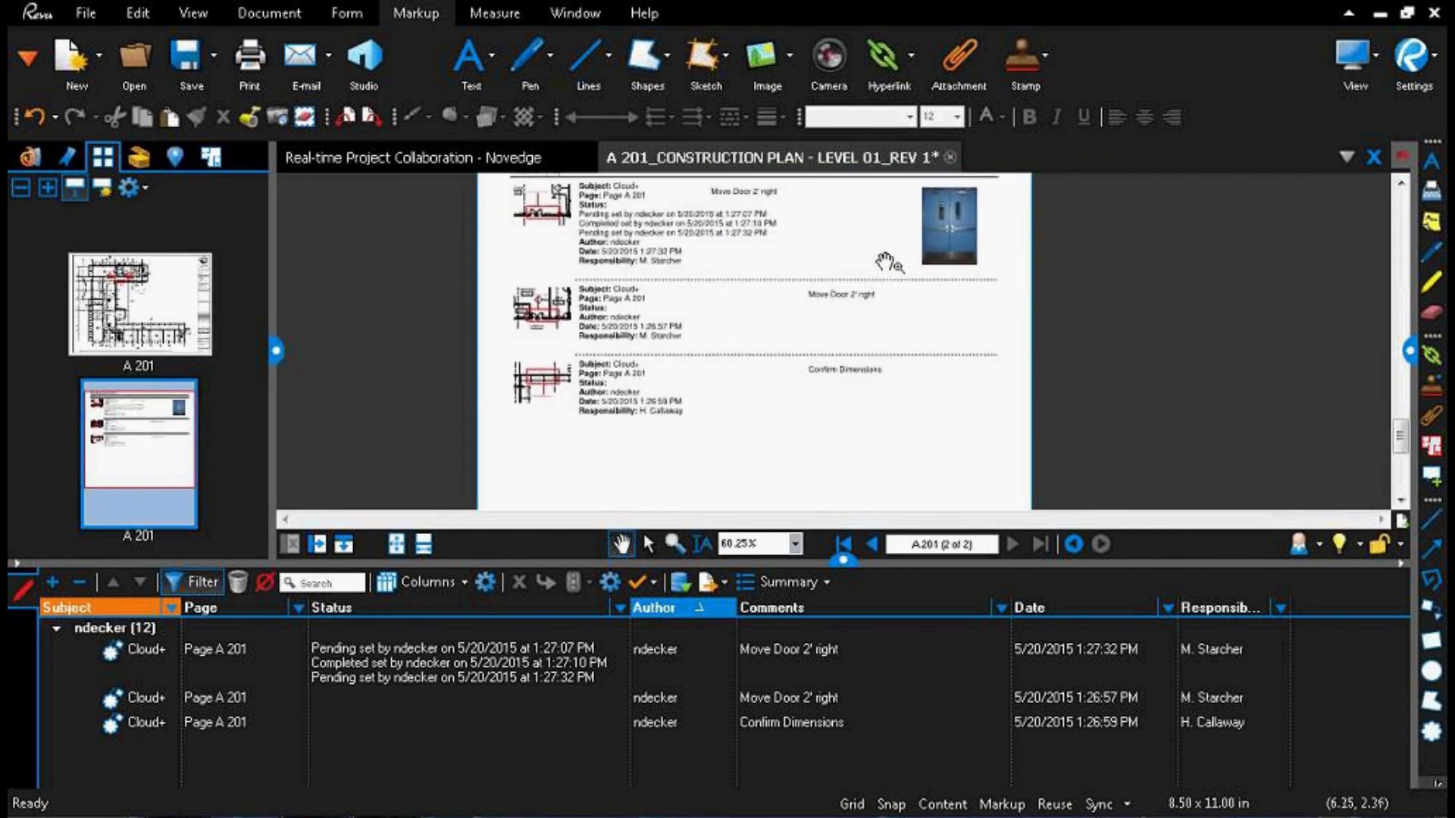
drag(886, 262, 872, 364)
scroll(942, 503, up, 1)
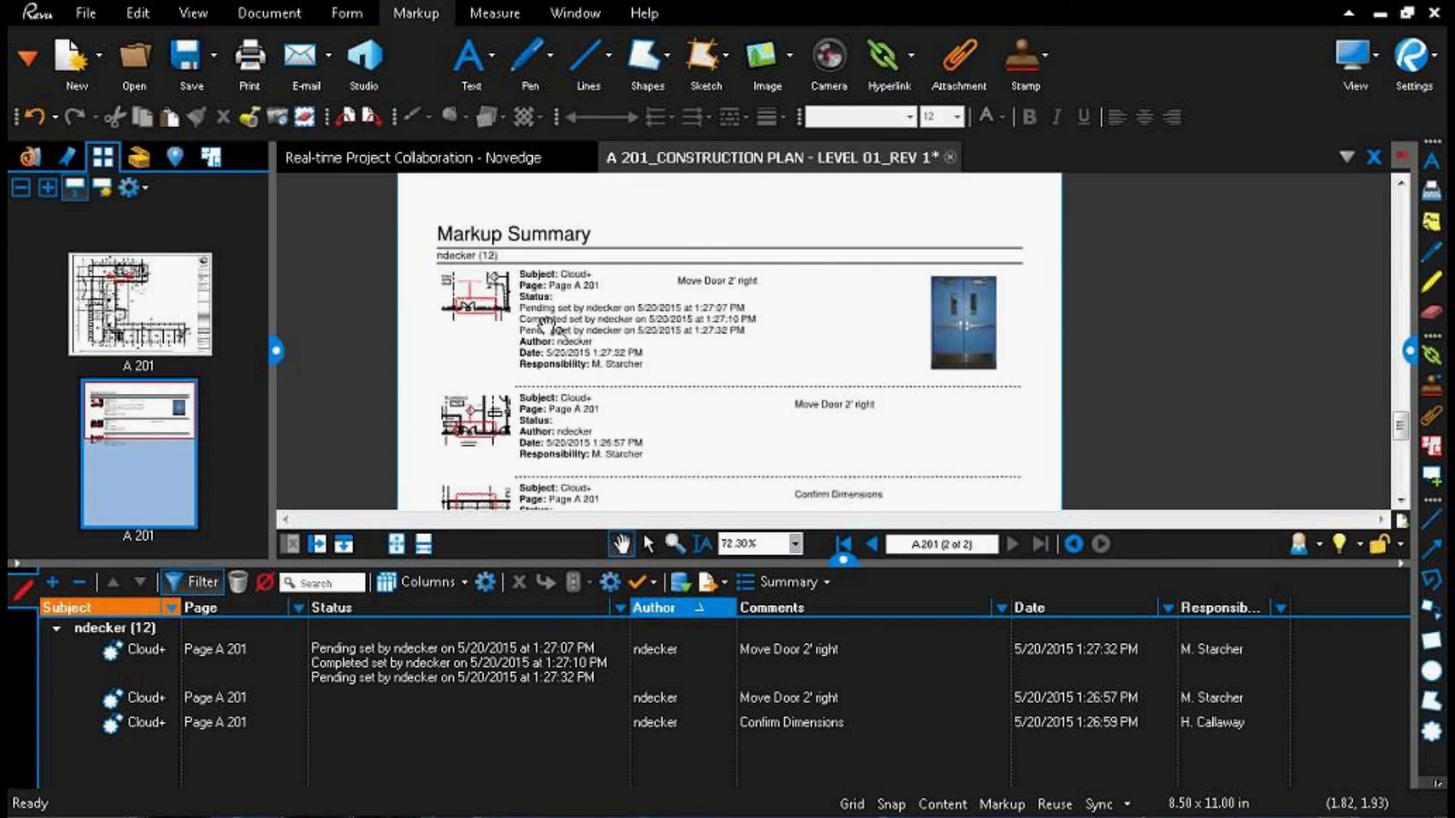
scroll(492, 310, up, 1)
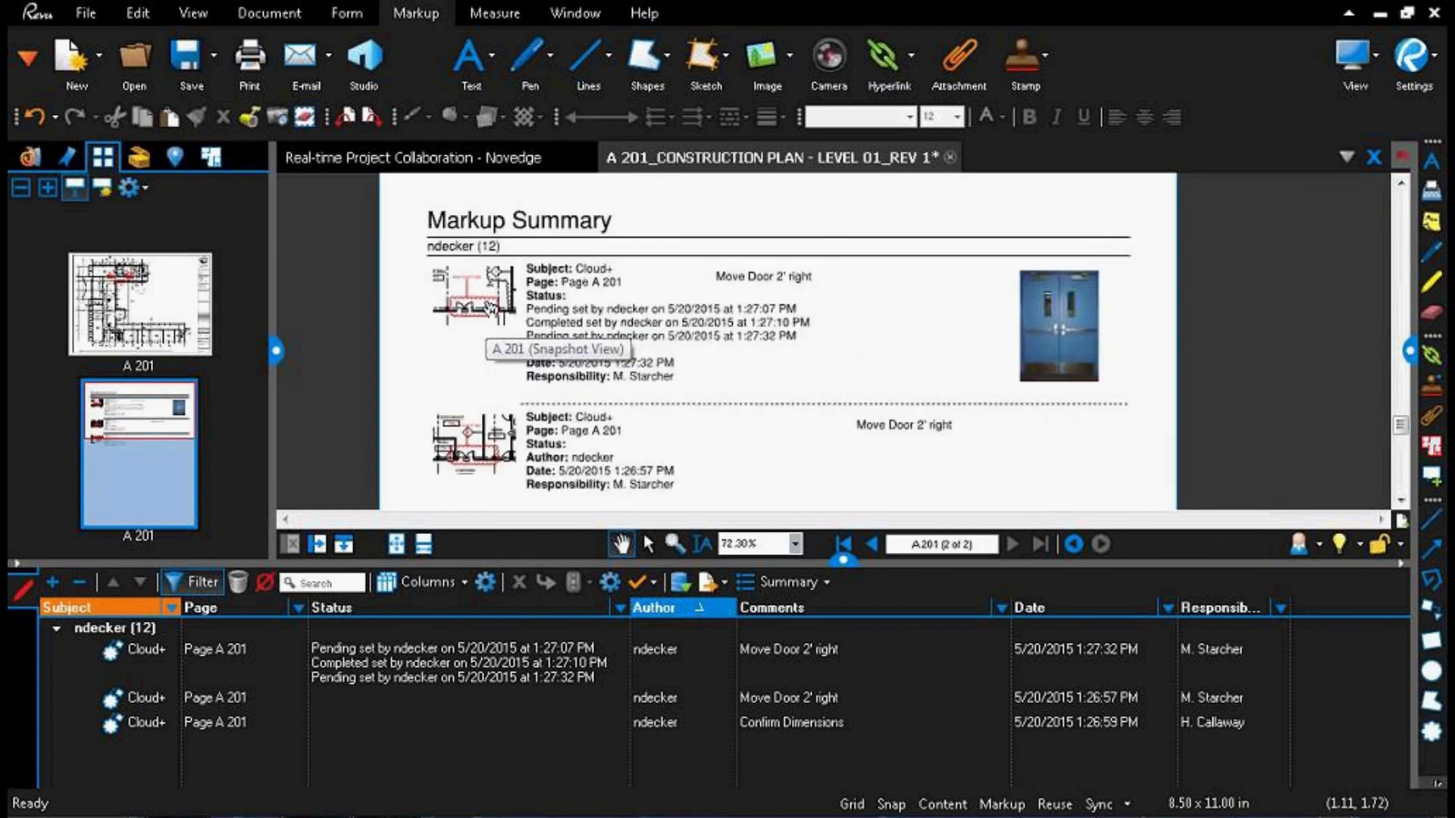
scroll(491, 310, up, 2)
click(97, 611)
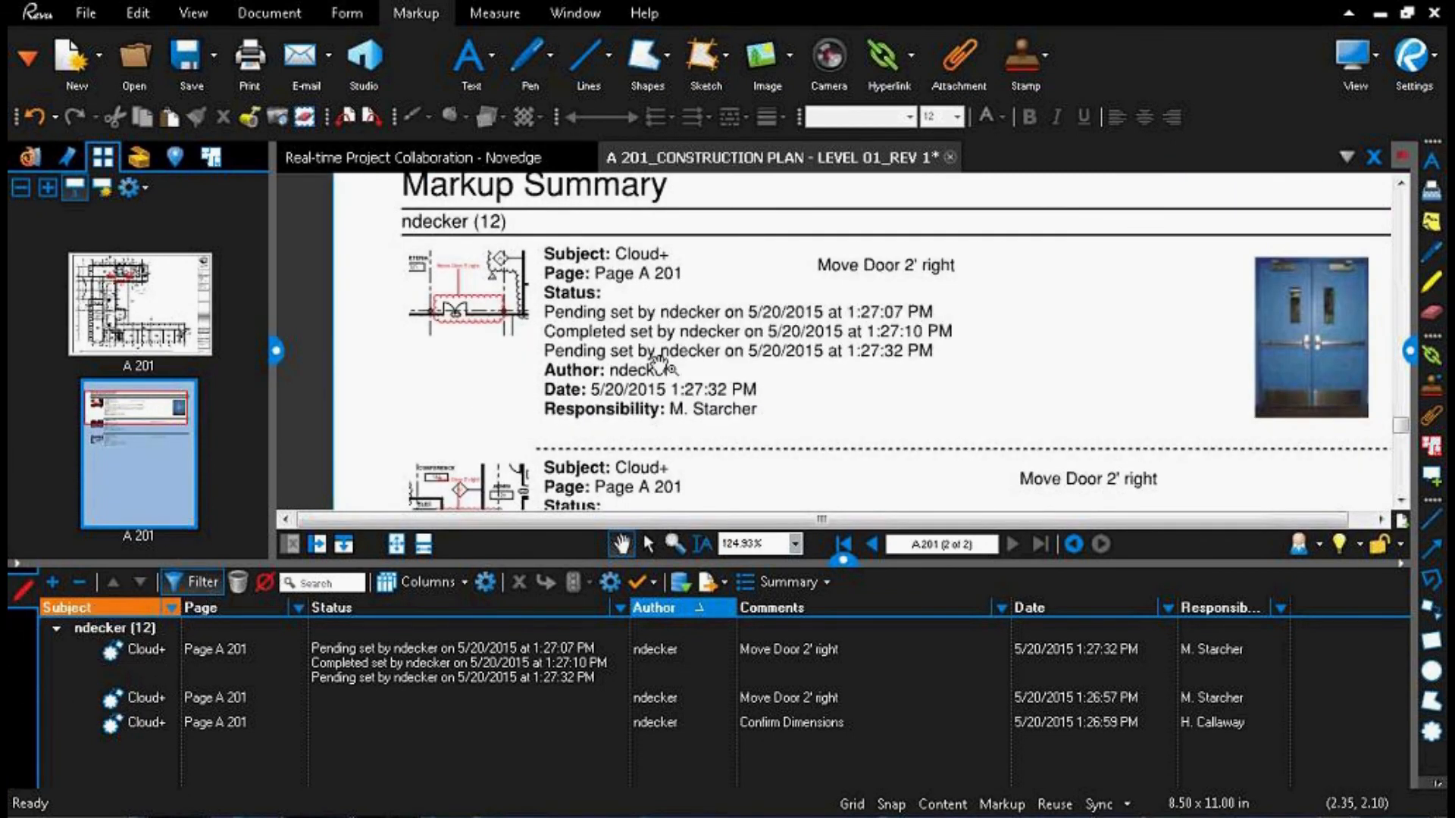
click(1319, 333)
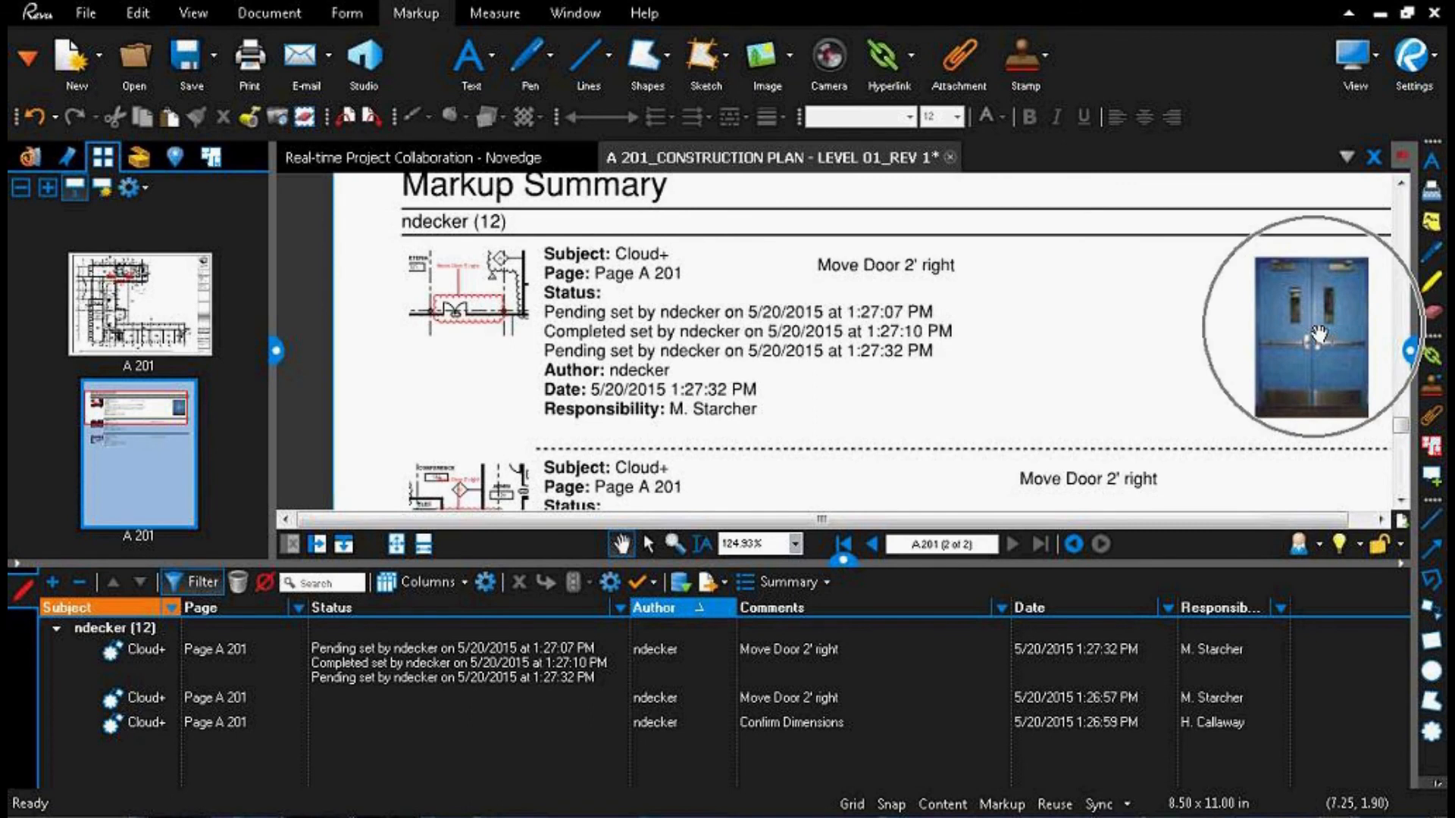
Step: Follow the snapshot hyperlink of the second "Move Door 2' right" summary entry to its cloud on the plan
drag(767, 414, 742, 284)
scroll(730, 373, down, 5)
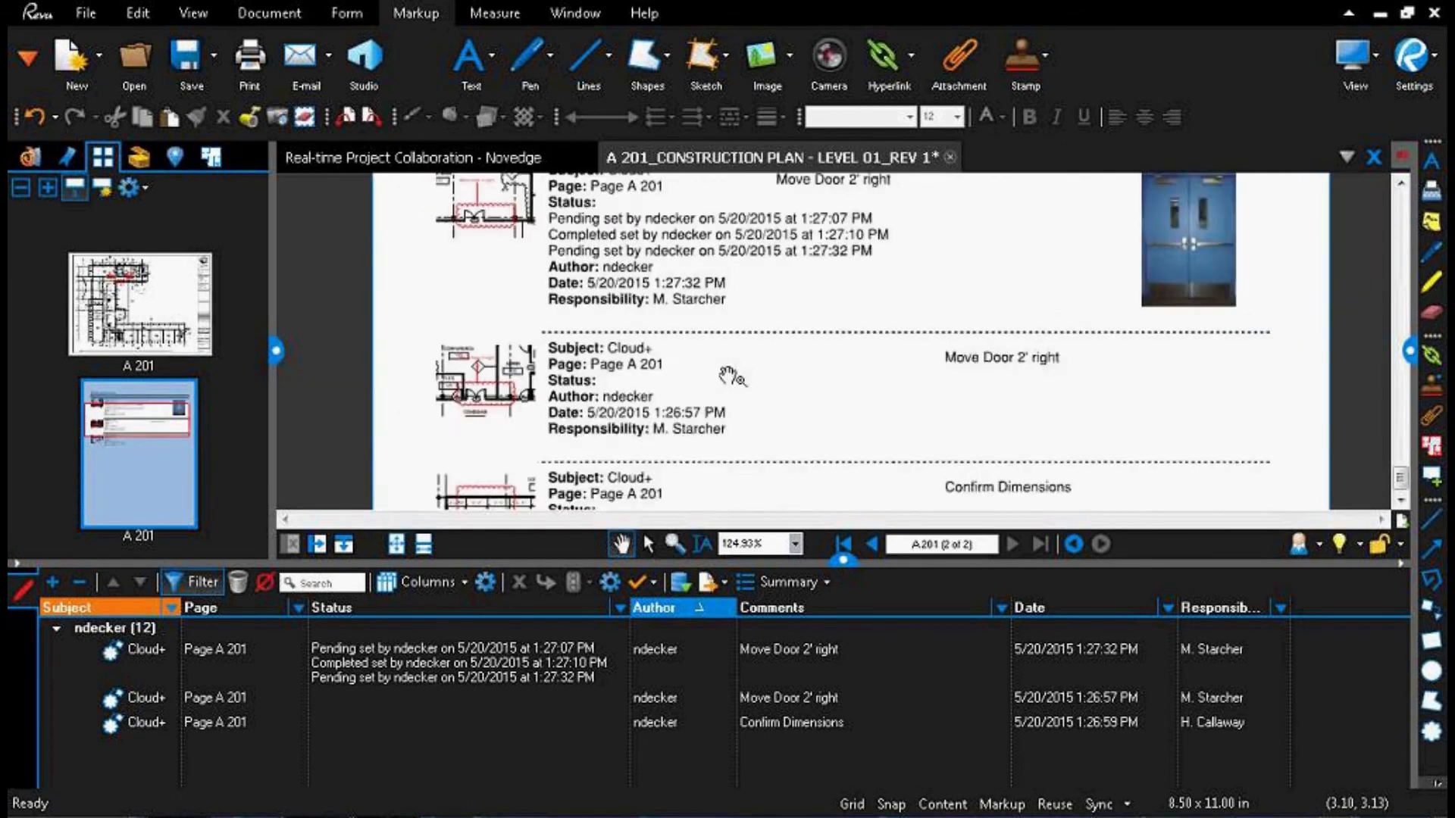
scroll(550, 388, up, 6)
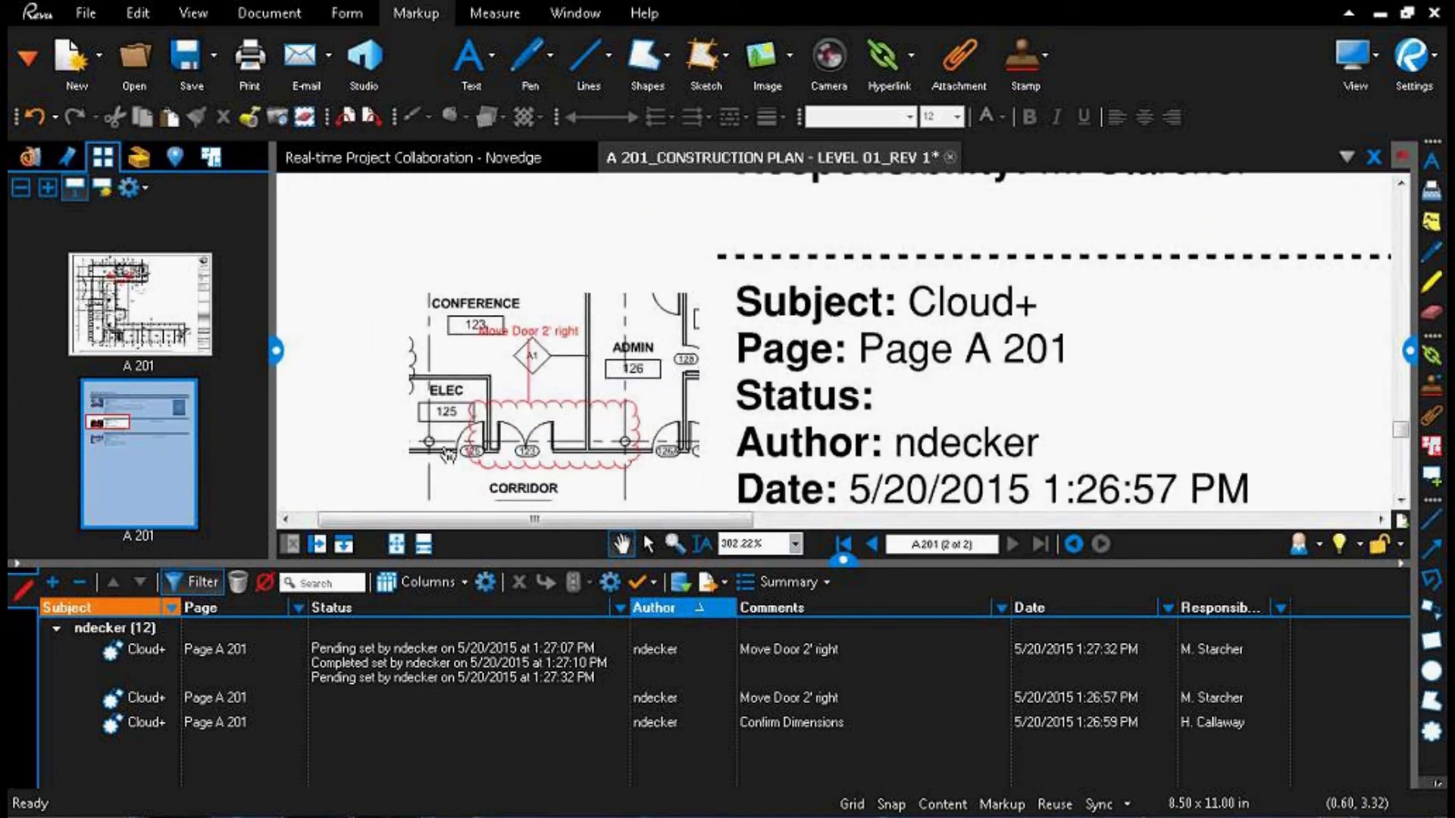
click(539, 413)
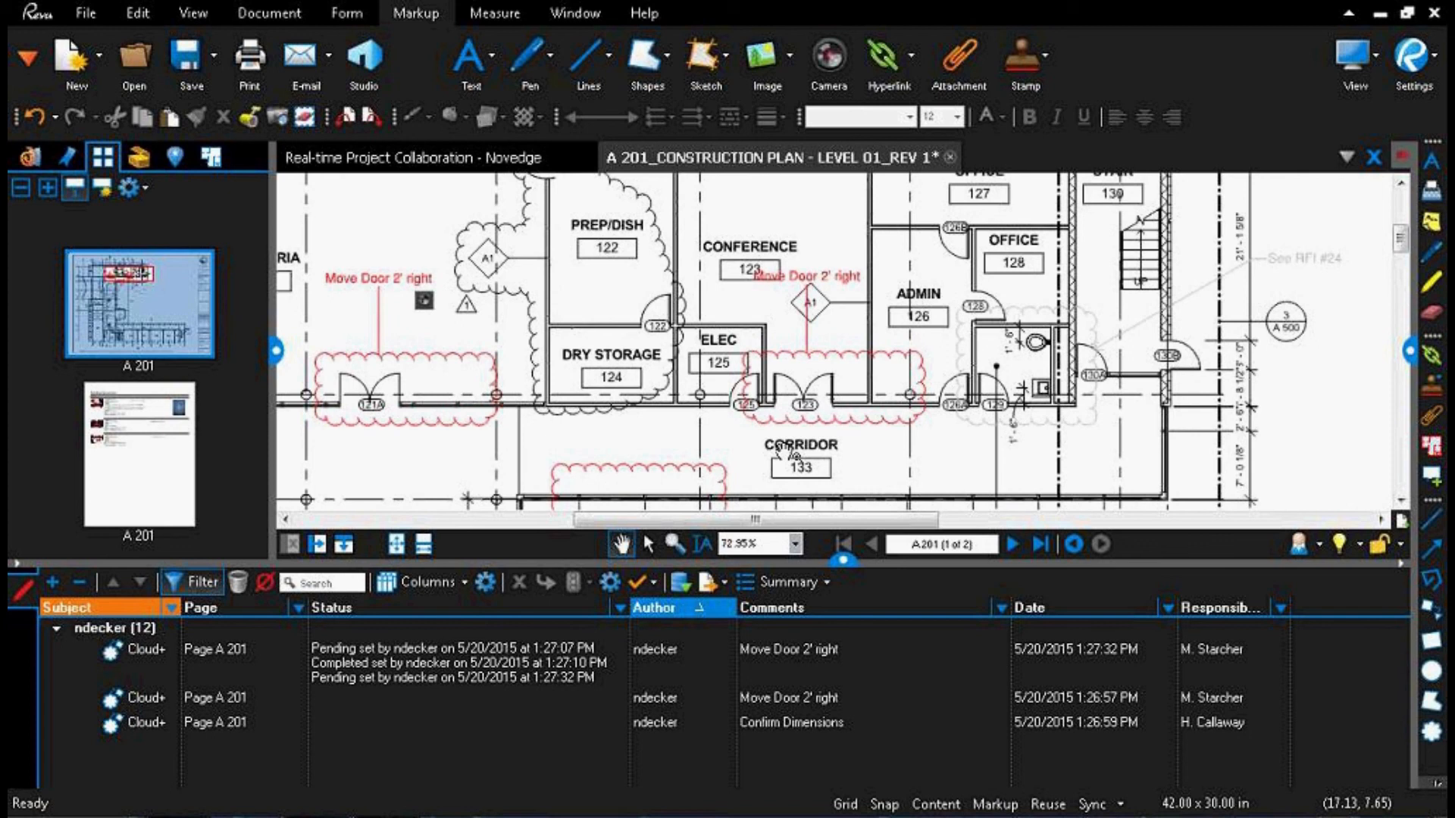
Step: Hide the Markups list and close the A 201 construction plan without saving its changes
click(840, 561)
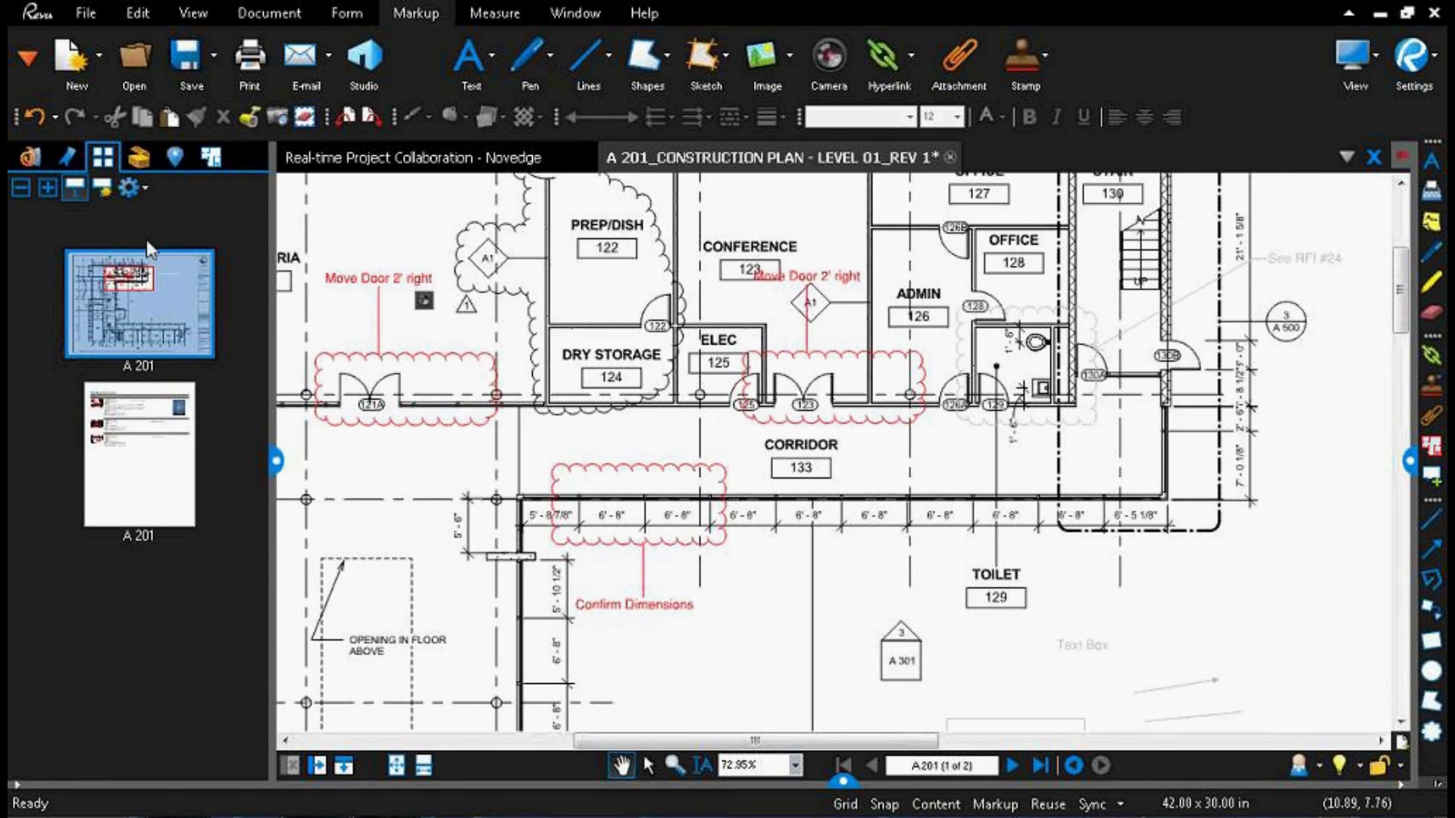
click(370, 66)
click(950, 157)
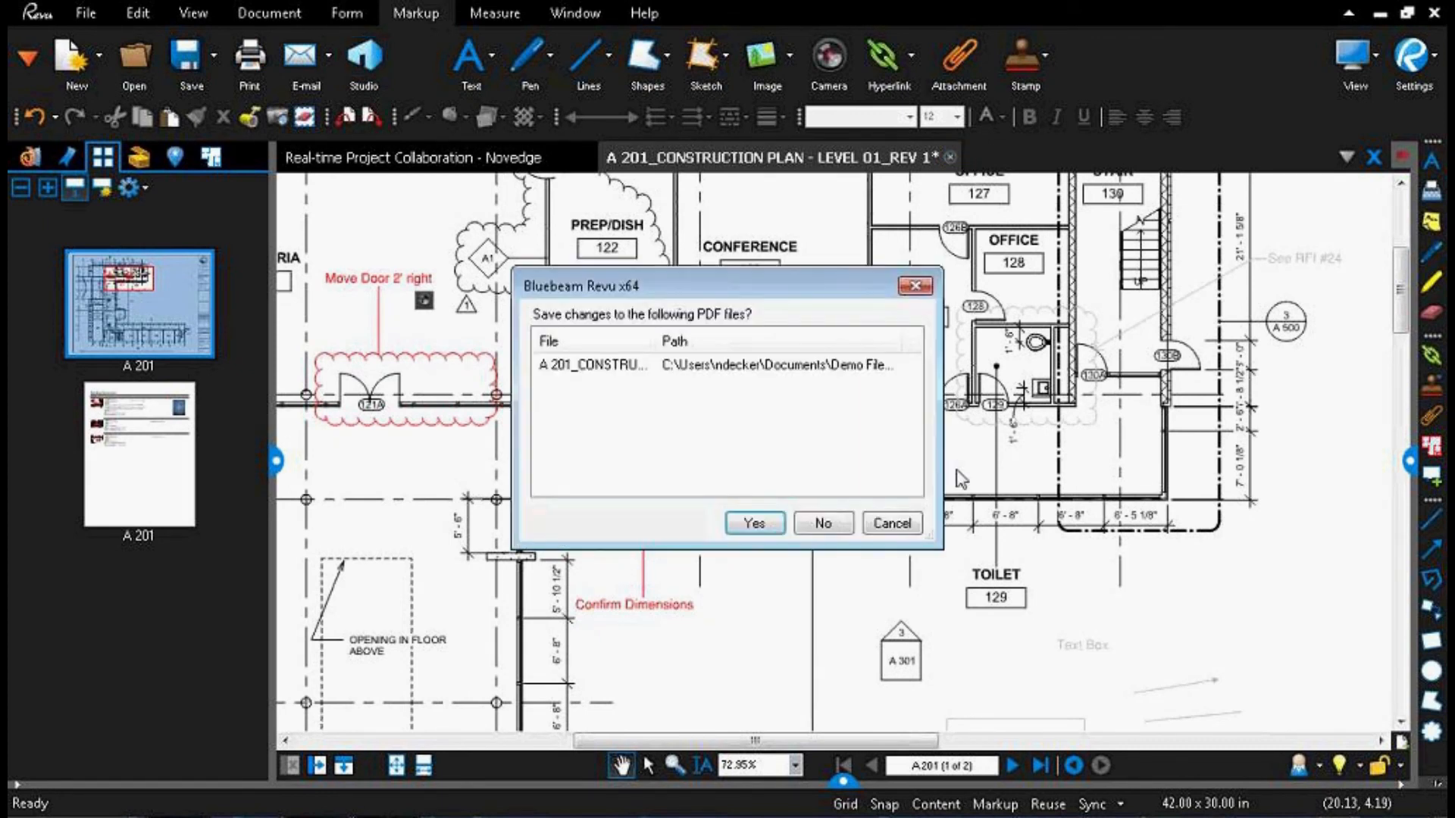
click(832, 527)
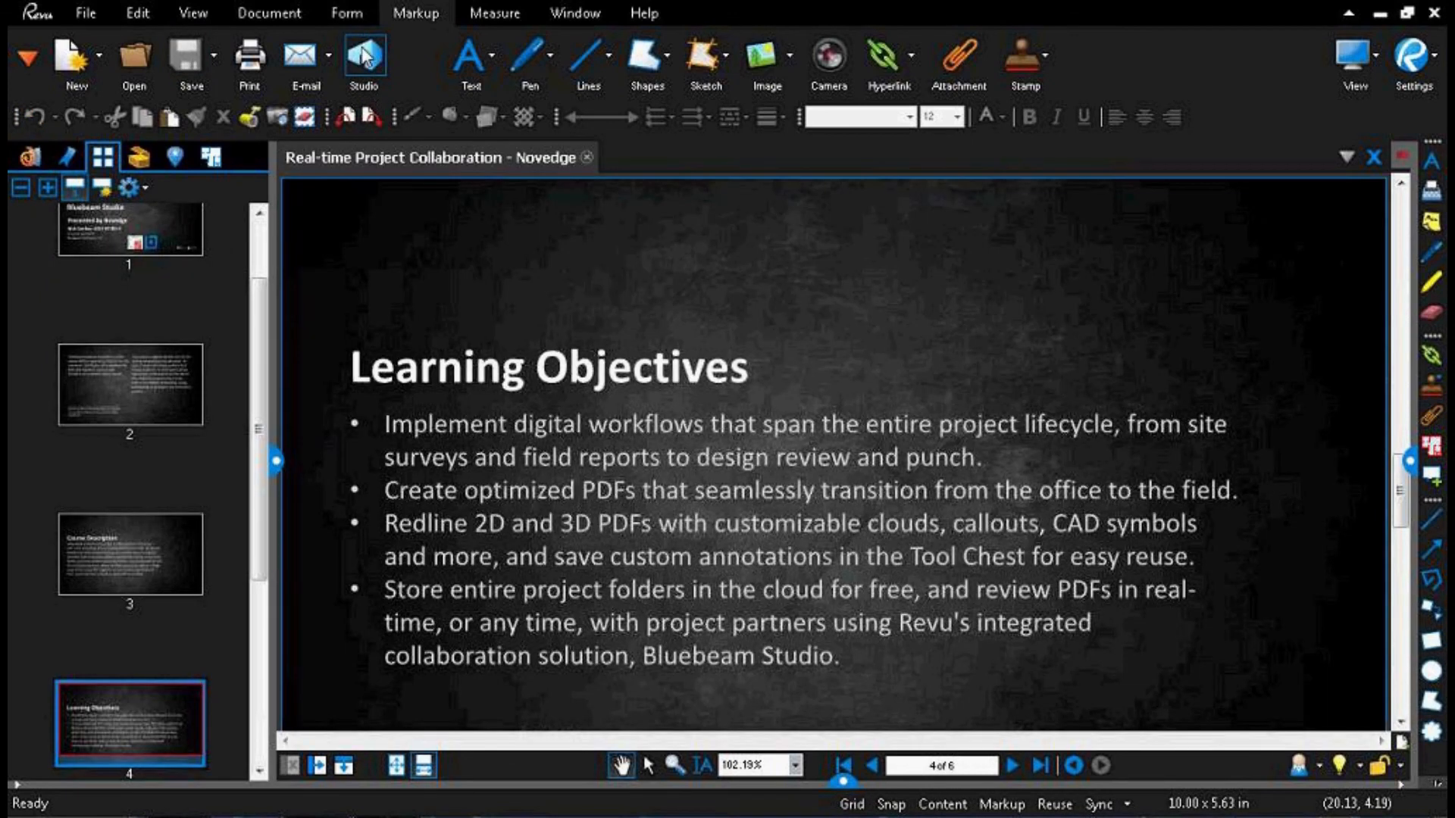
Step: Open Bluebeam Studio from the Real-time Project Collaboration presentation
click(363, 55)
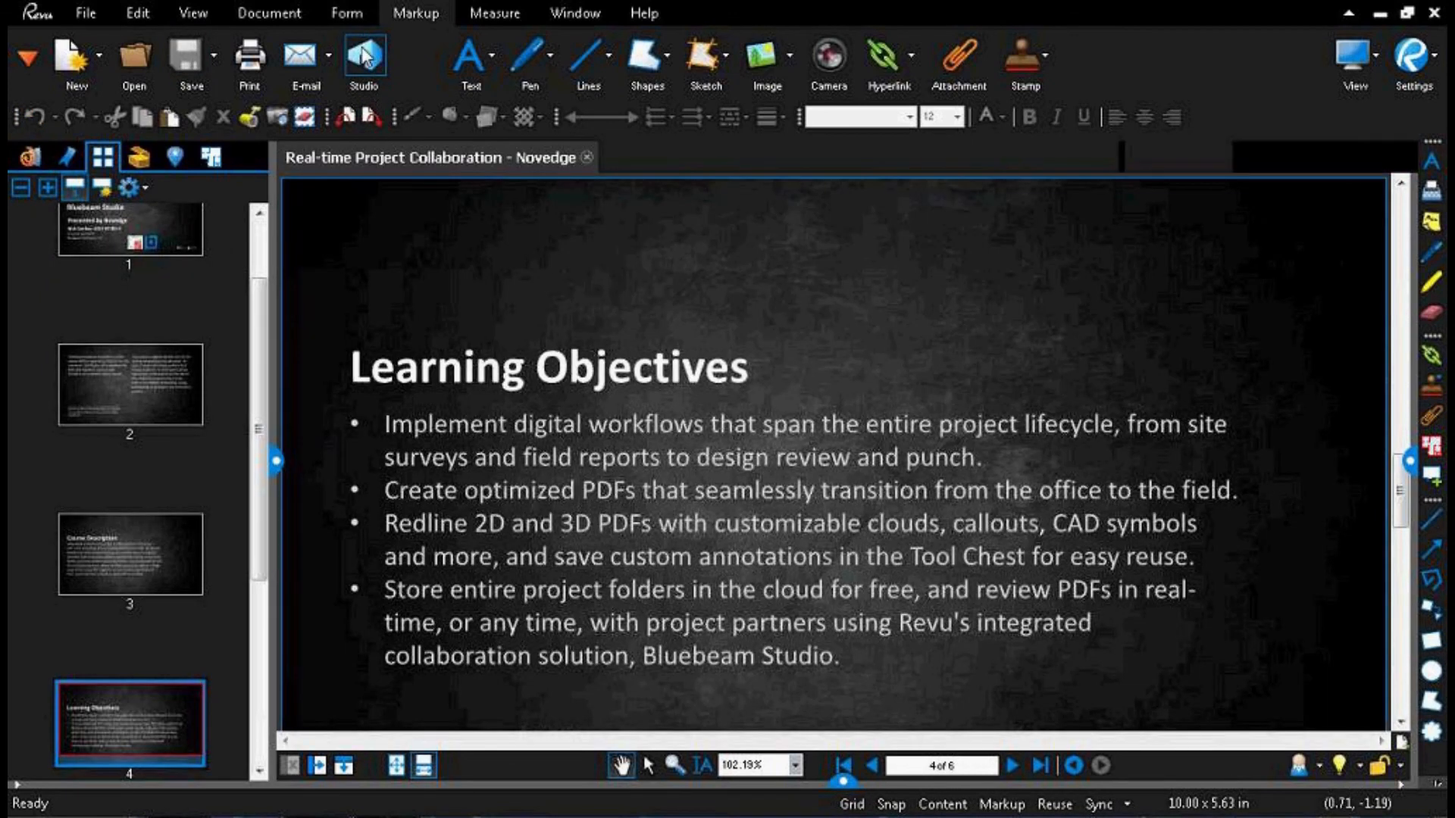
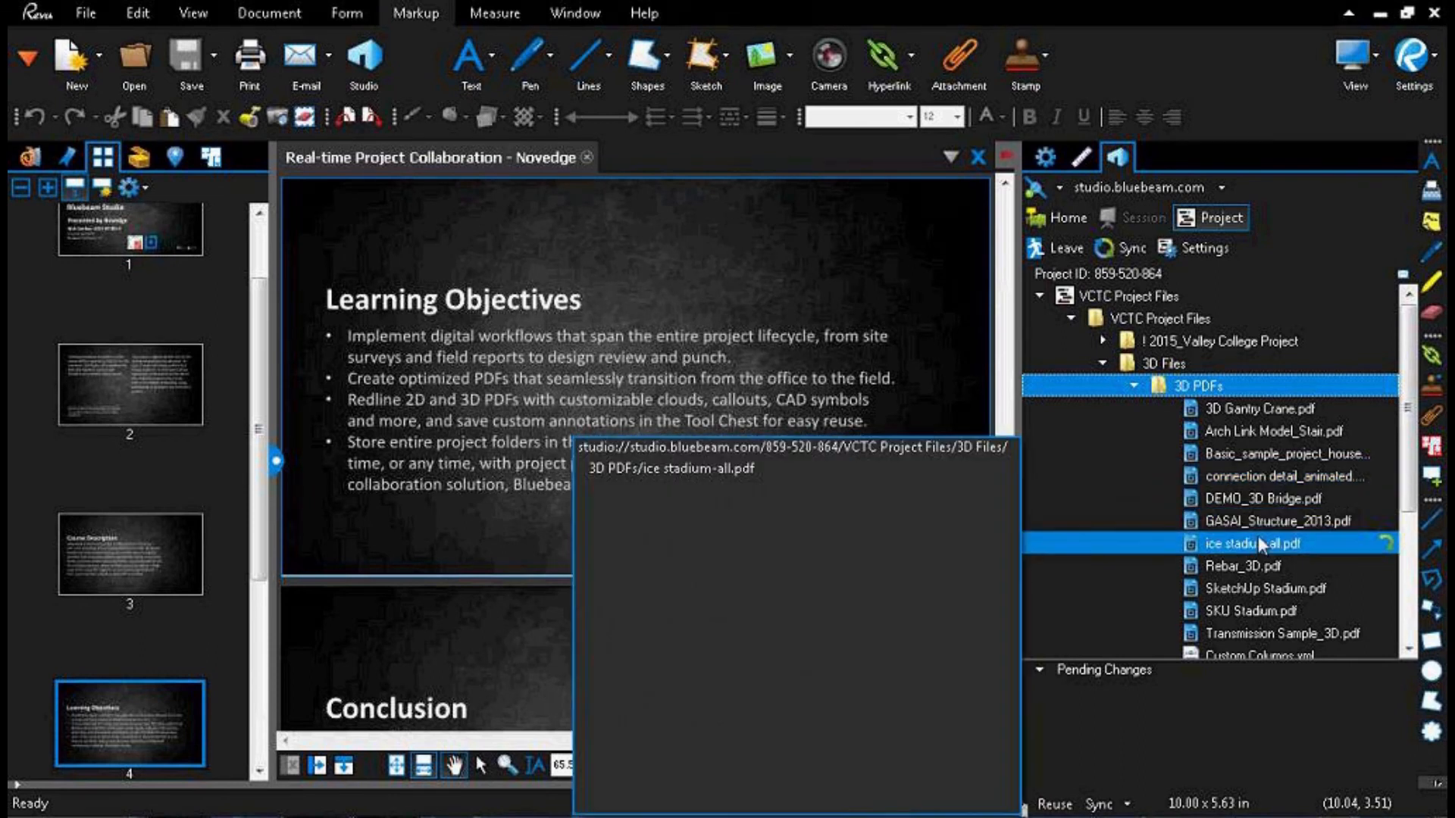
Step: Open Arch Link Model_Stair.pdf from the project's 3D PDFs folder and activate its 3D model
mouse_move(1259, 463)
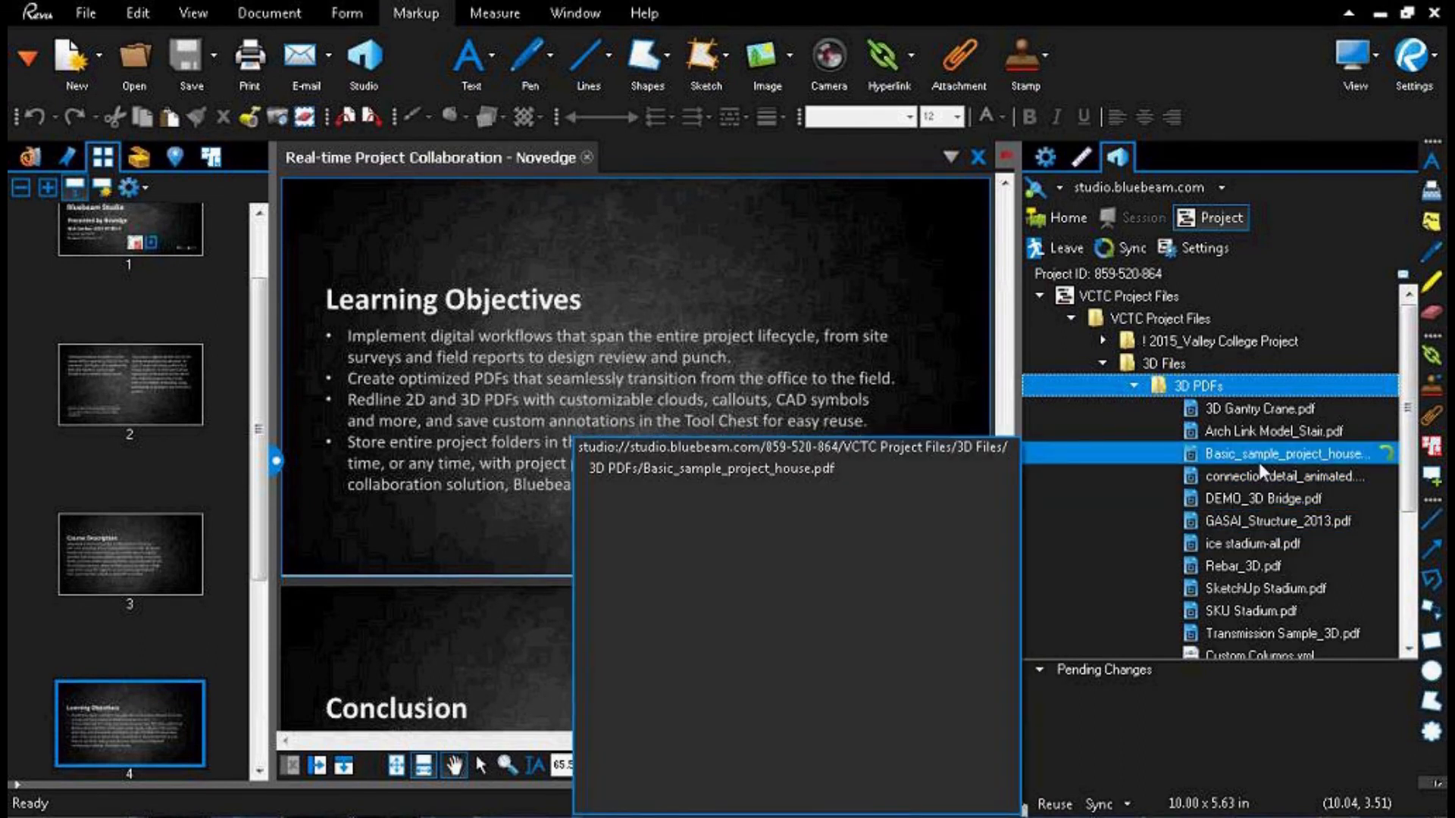
mouse_move(1251, 429)
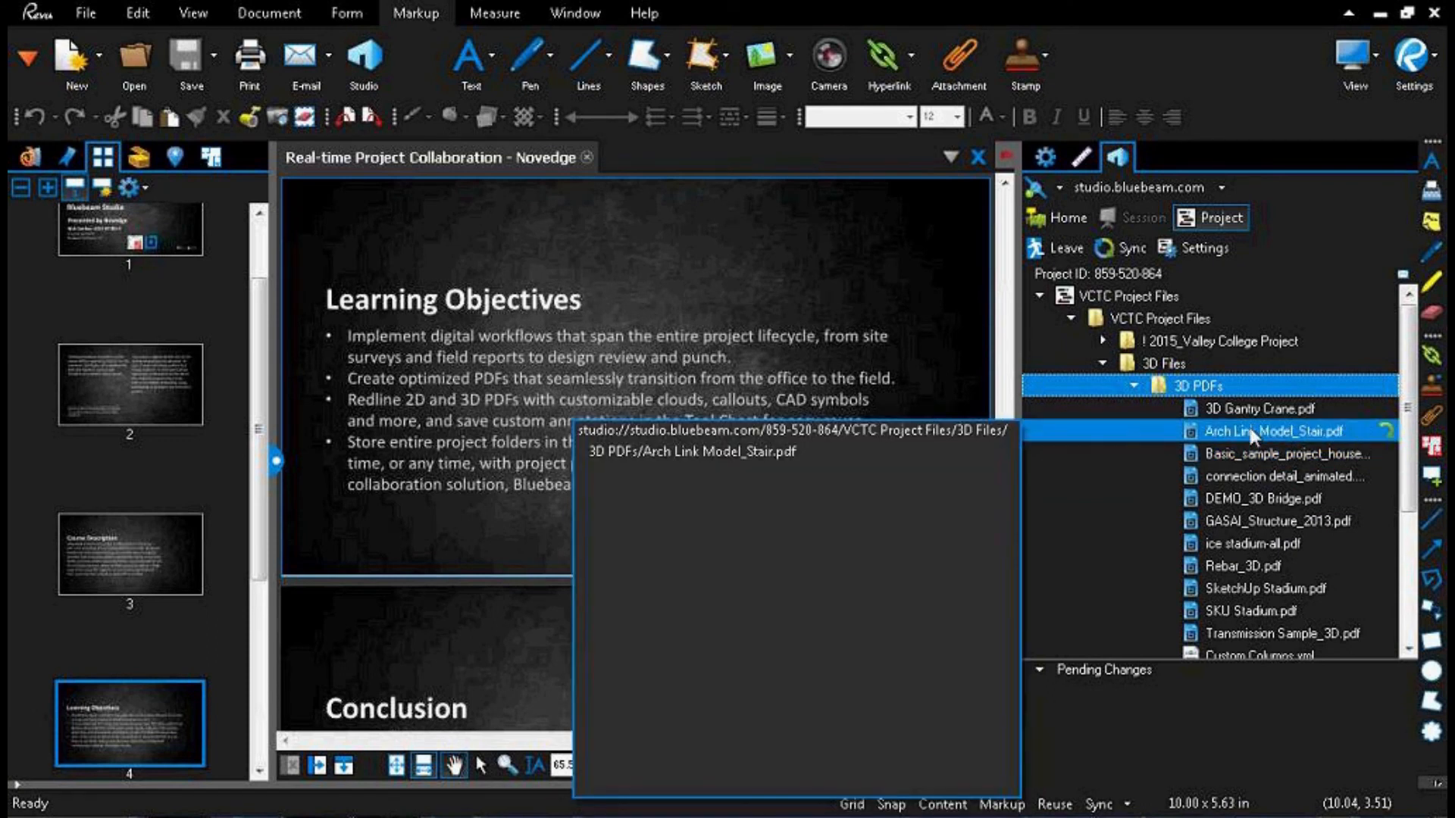
click(1250, 432)
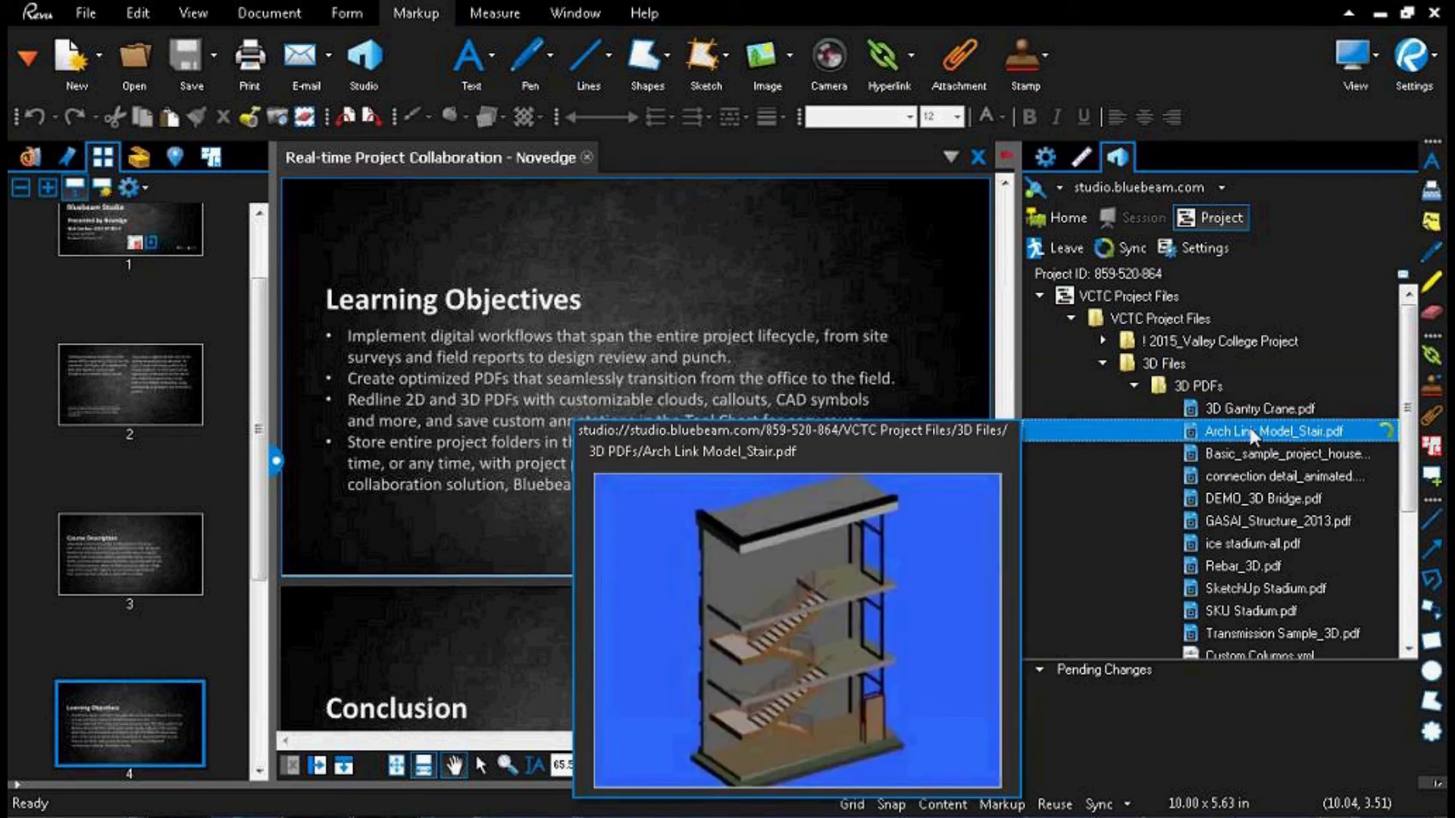
double_click(1251, 432)
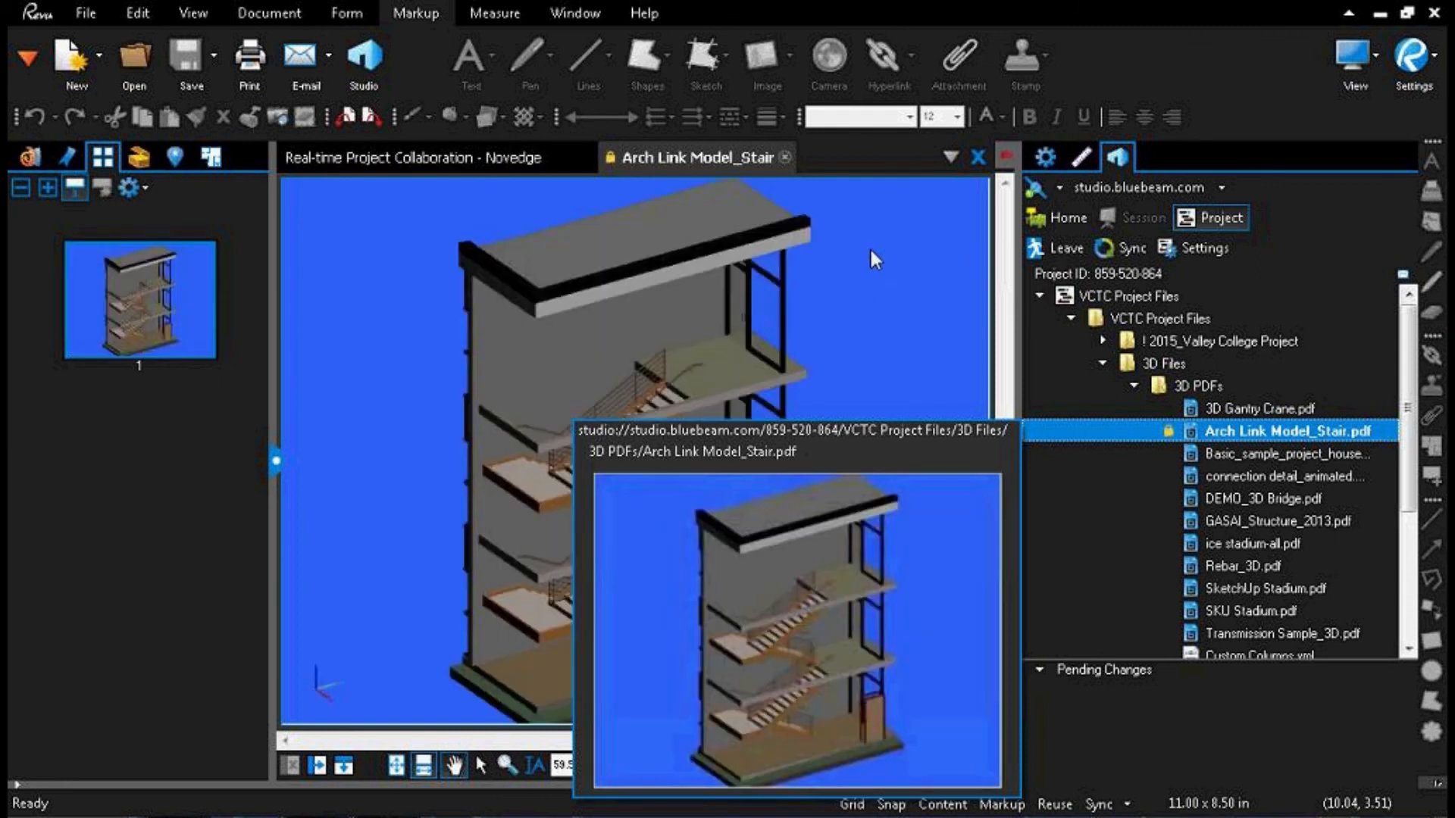
click(705, 345)
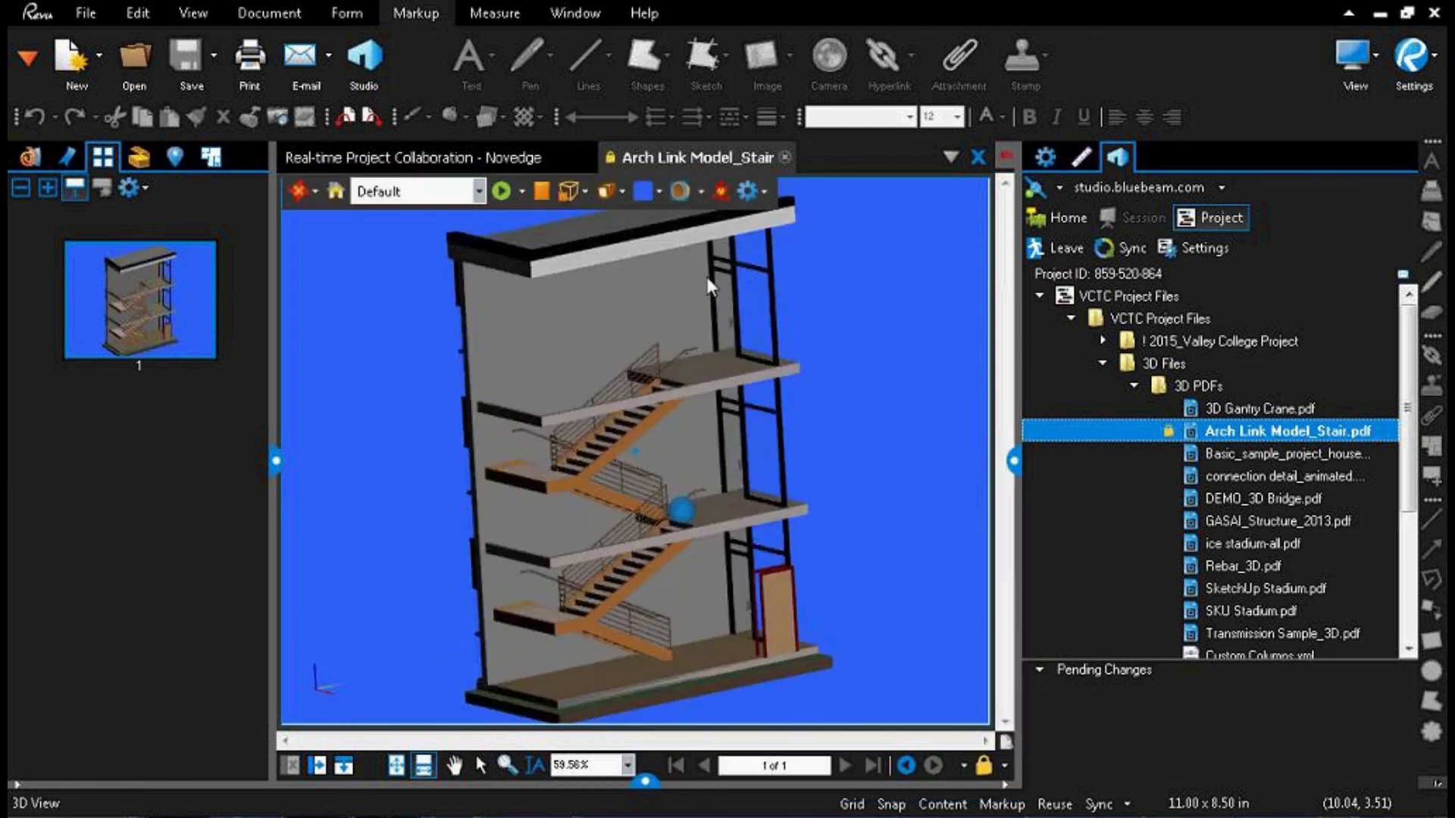
Step: Inspect the staircase in 3D and open the markup view attached to the handrail area
scroll(638, 470, up, 5)
drag(639, 471, 617, 592)
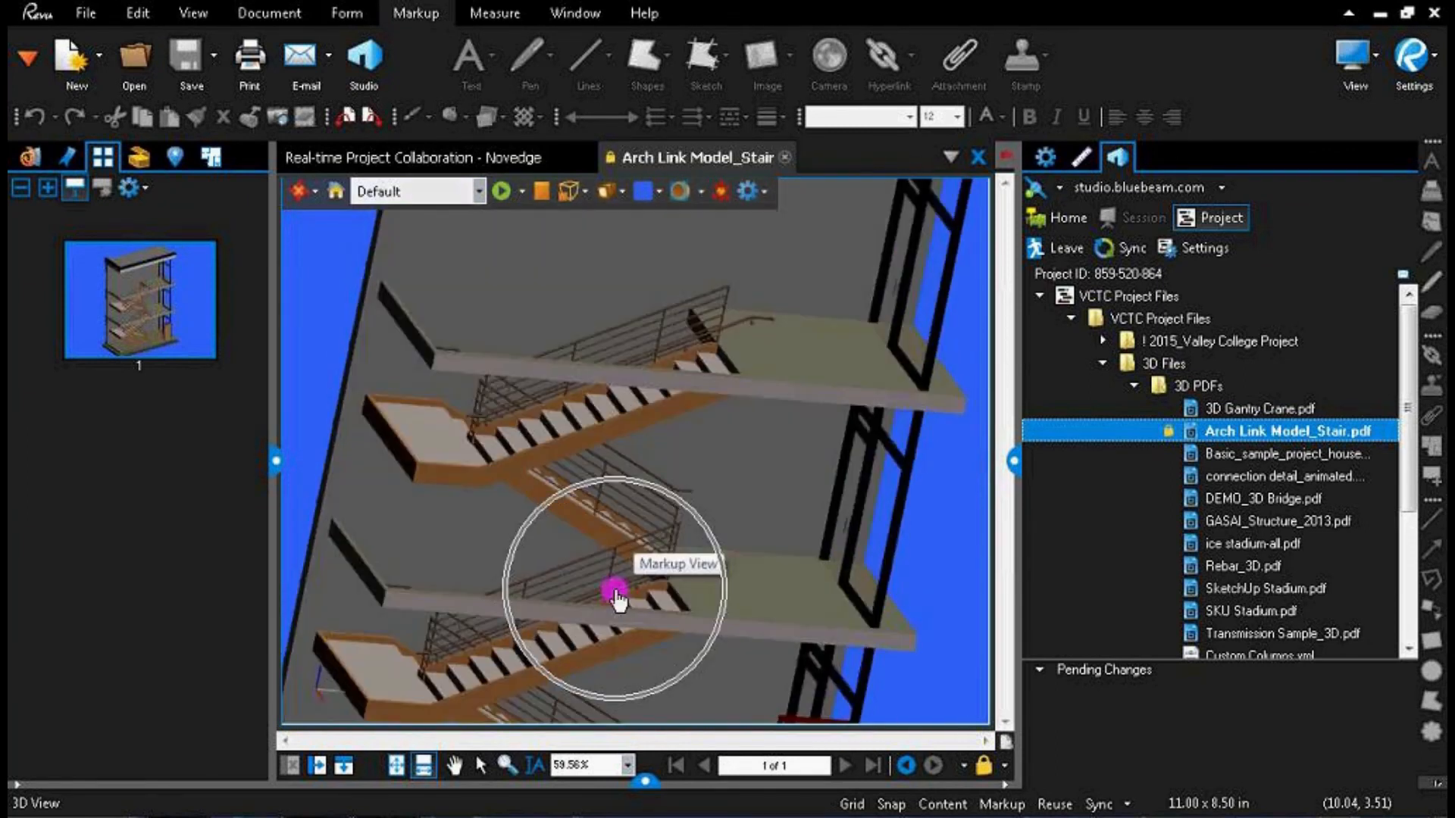
drag(762, 557, 924, 515)
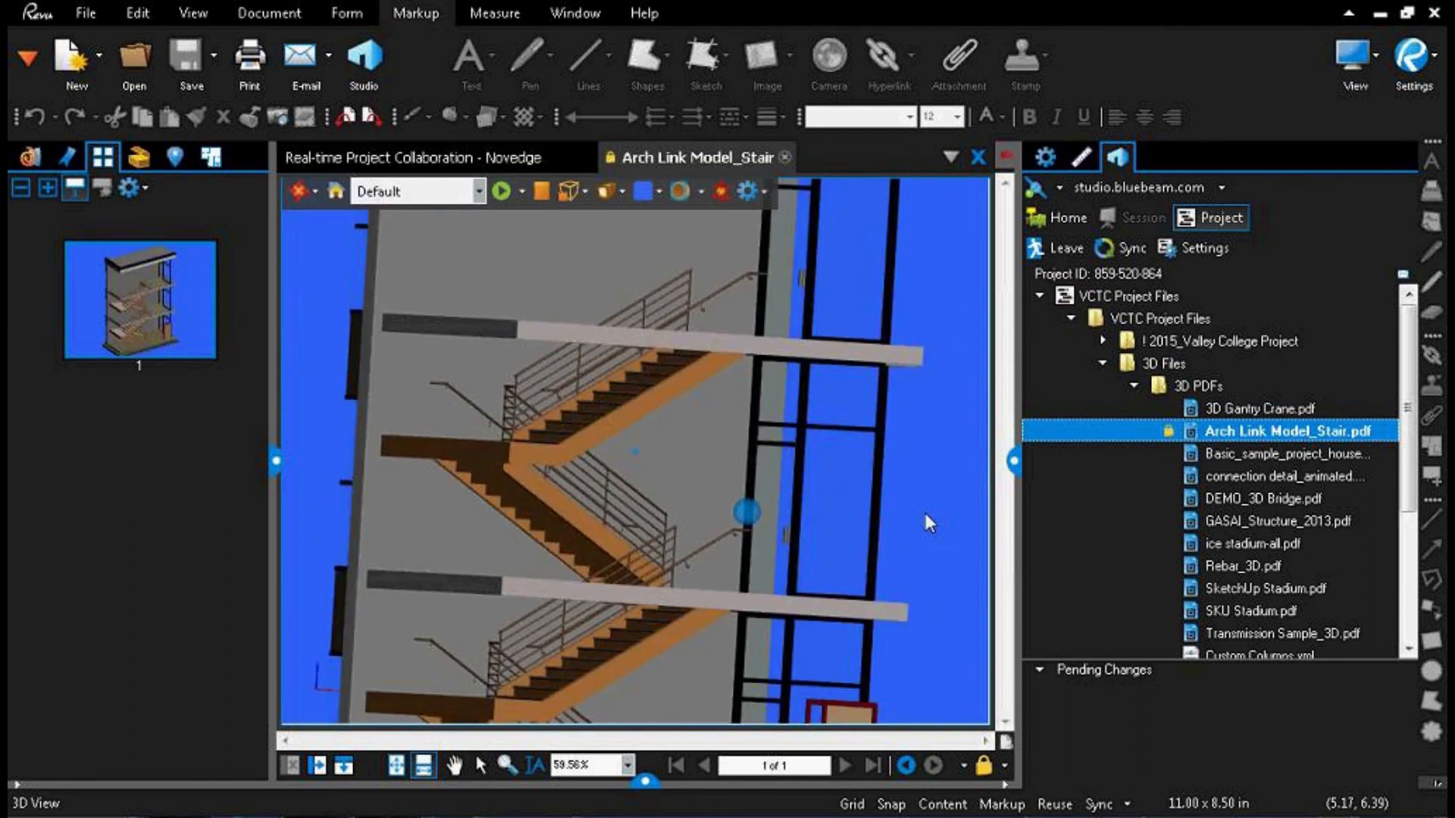
click(742, 517)
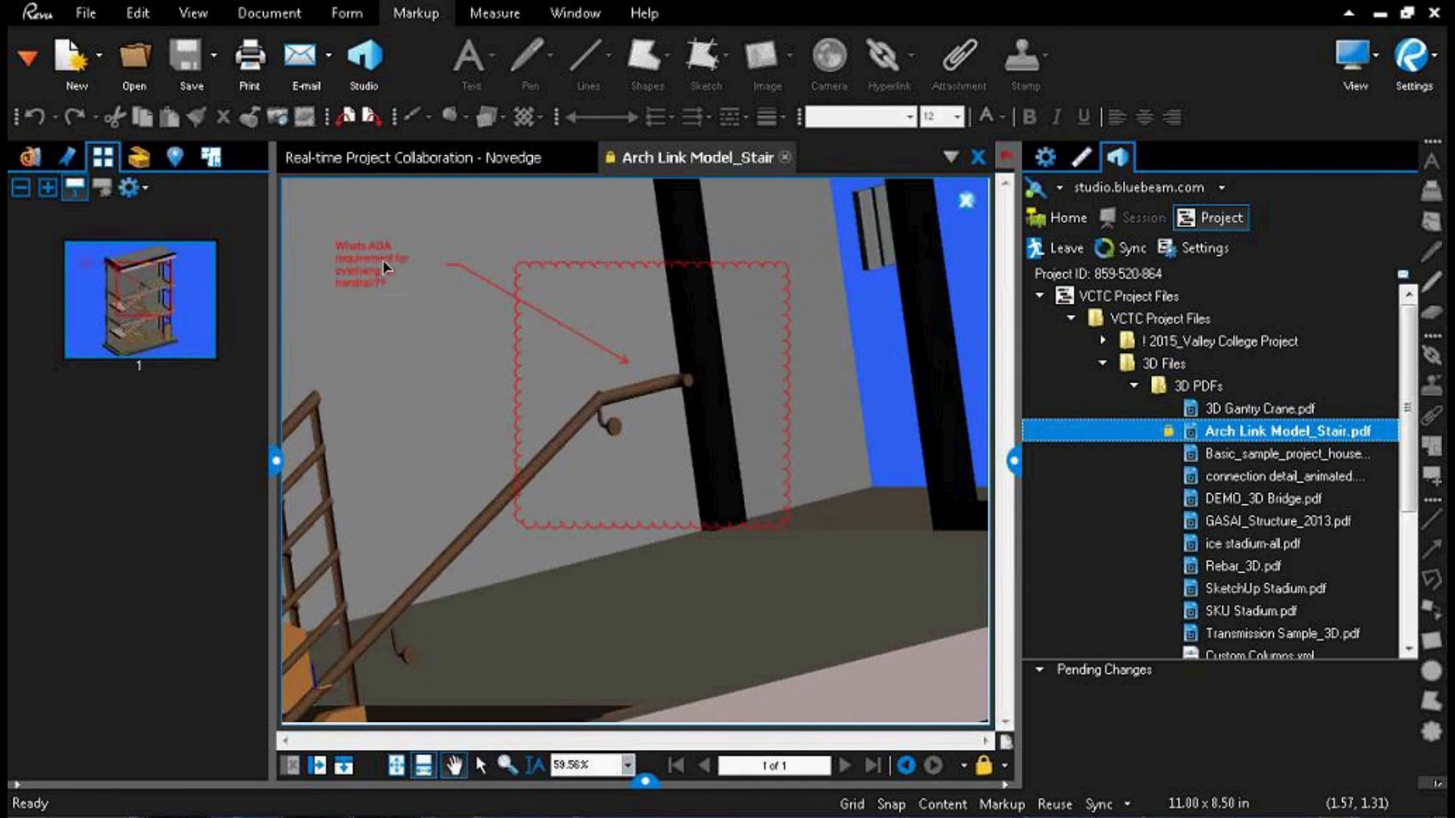
Step: Review the stair model's cloud and callout in the Markups list, and hide the list again
key(ctrl)
click(646, 781)
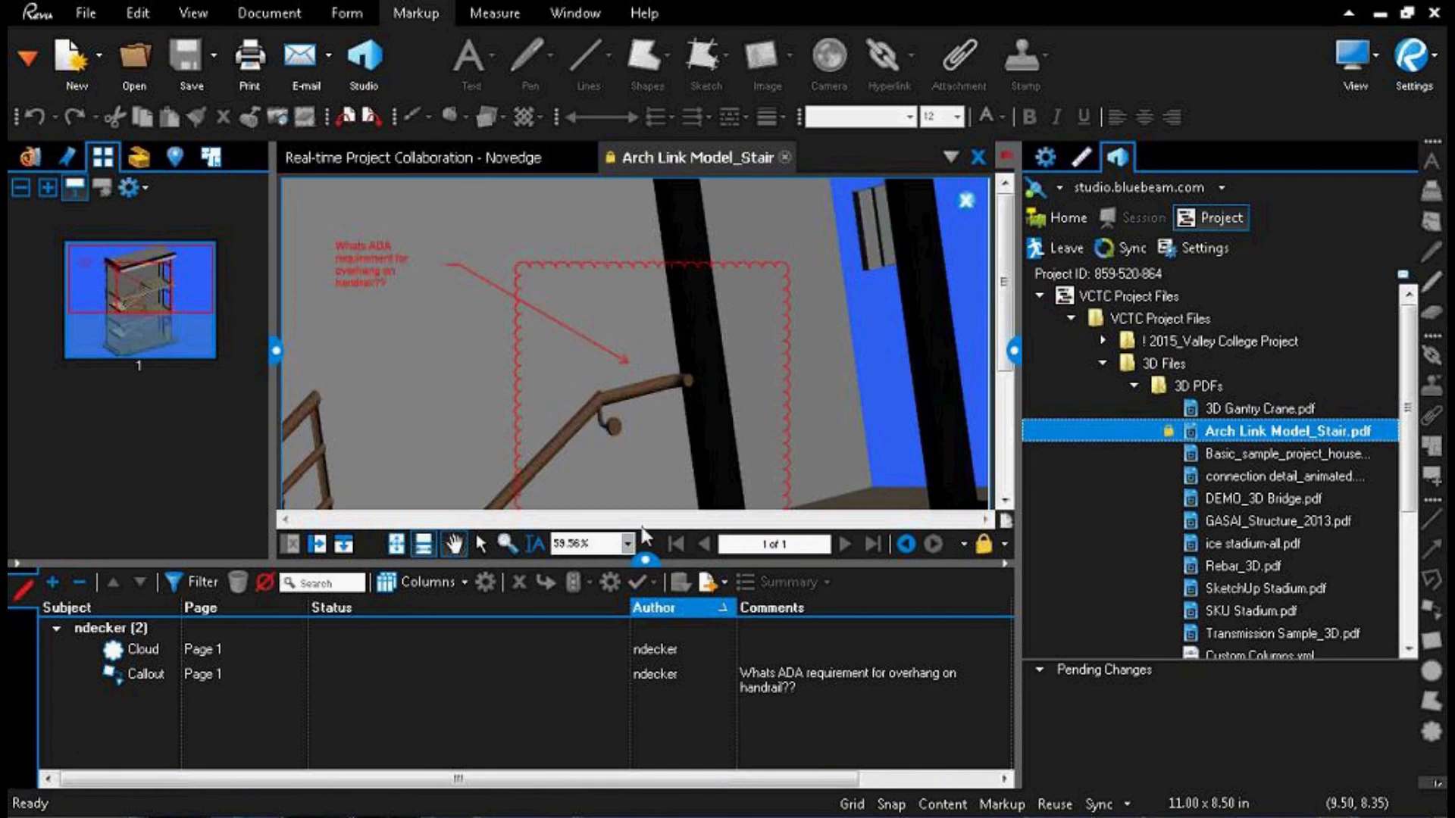
click(644, 563)
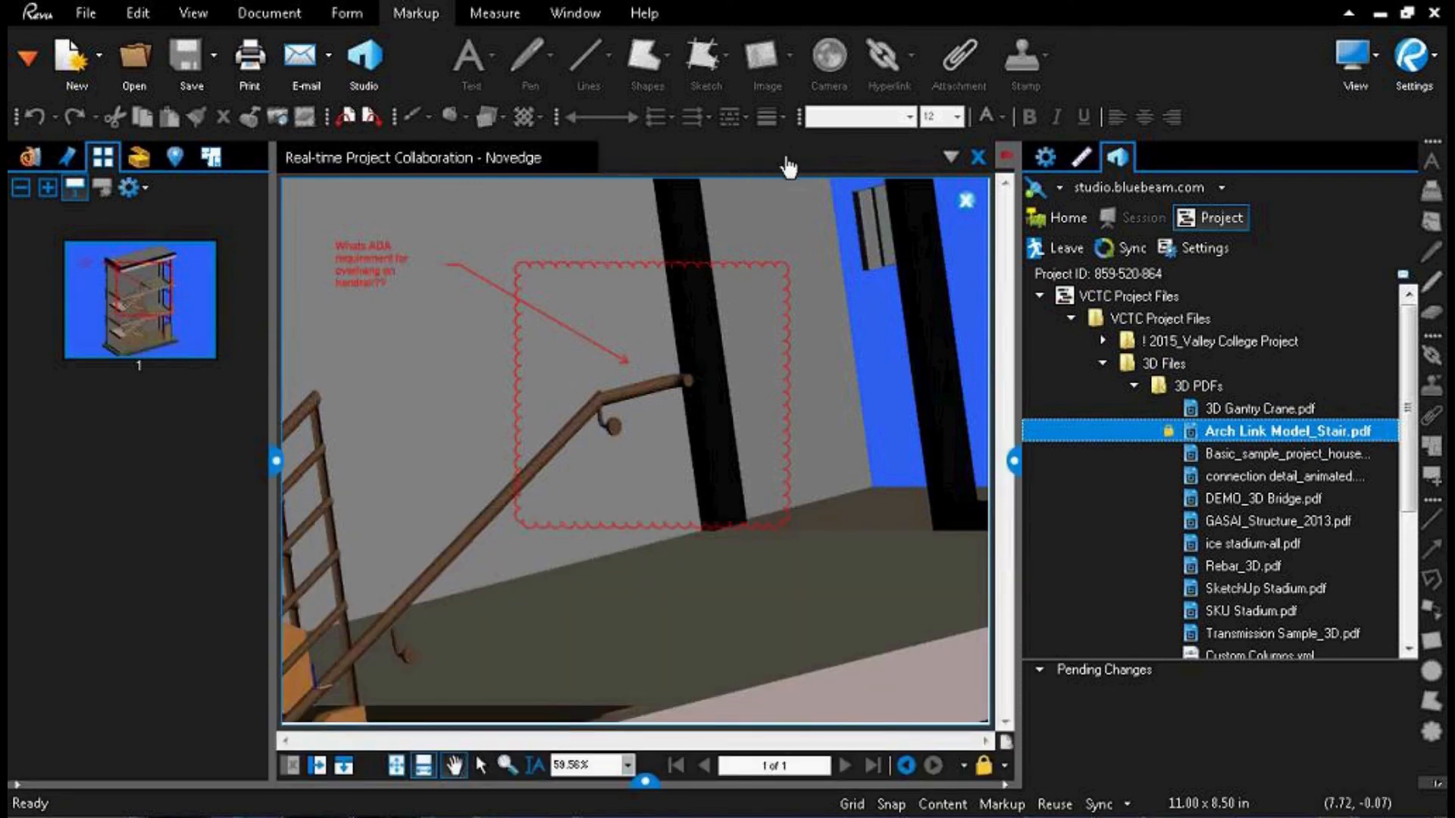
Step: Close the stair model and collapse the 3D PDFs and 3D Files folders in the project tree
click(786, 158)
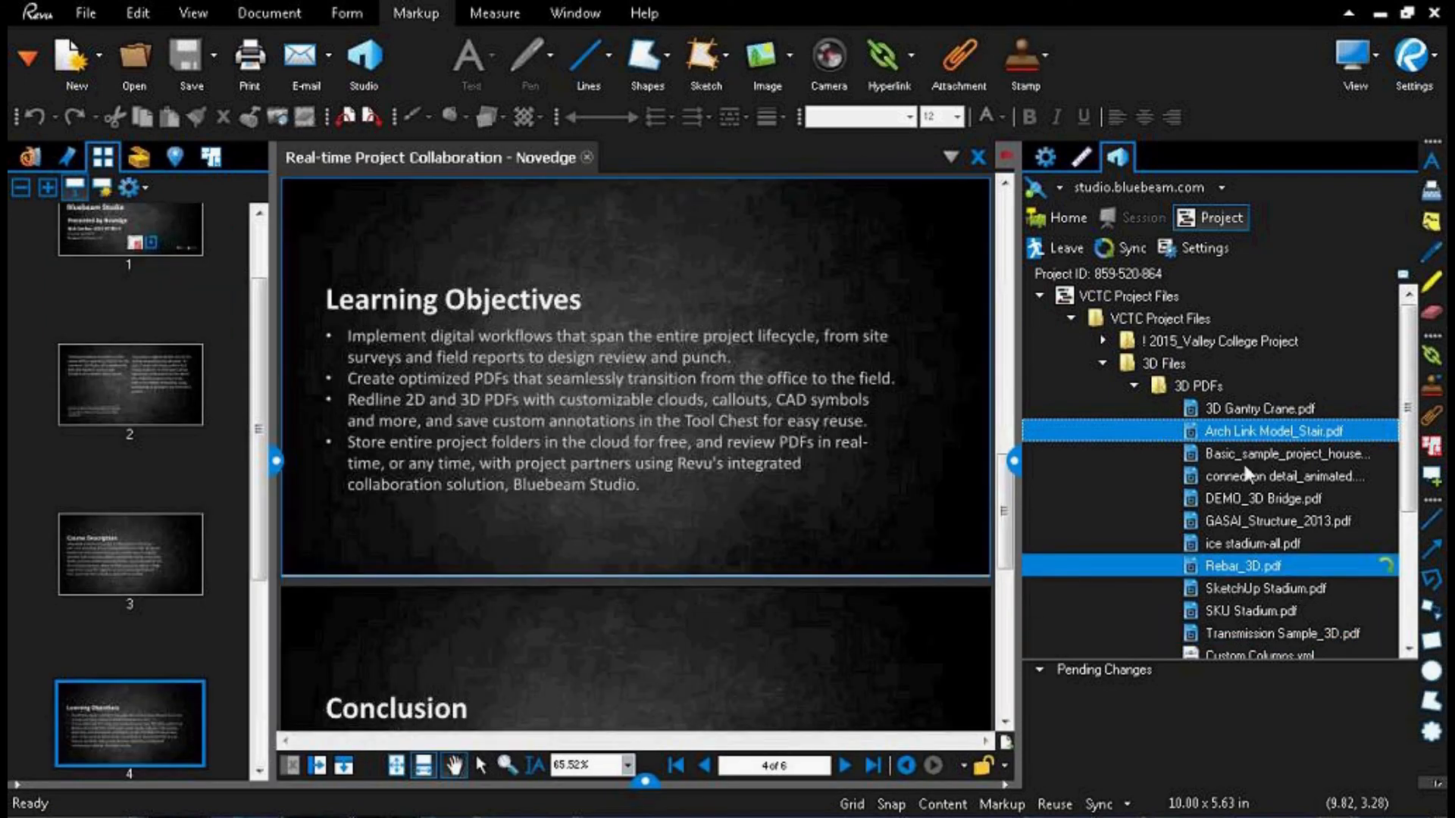
click(1136, 387)
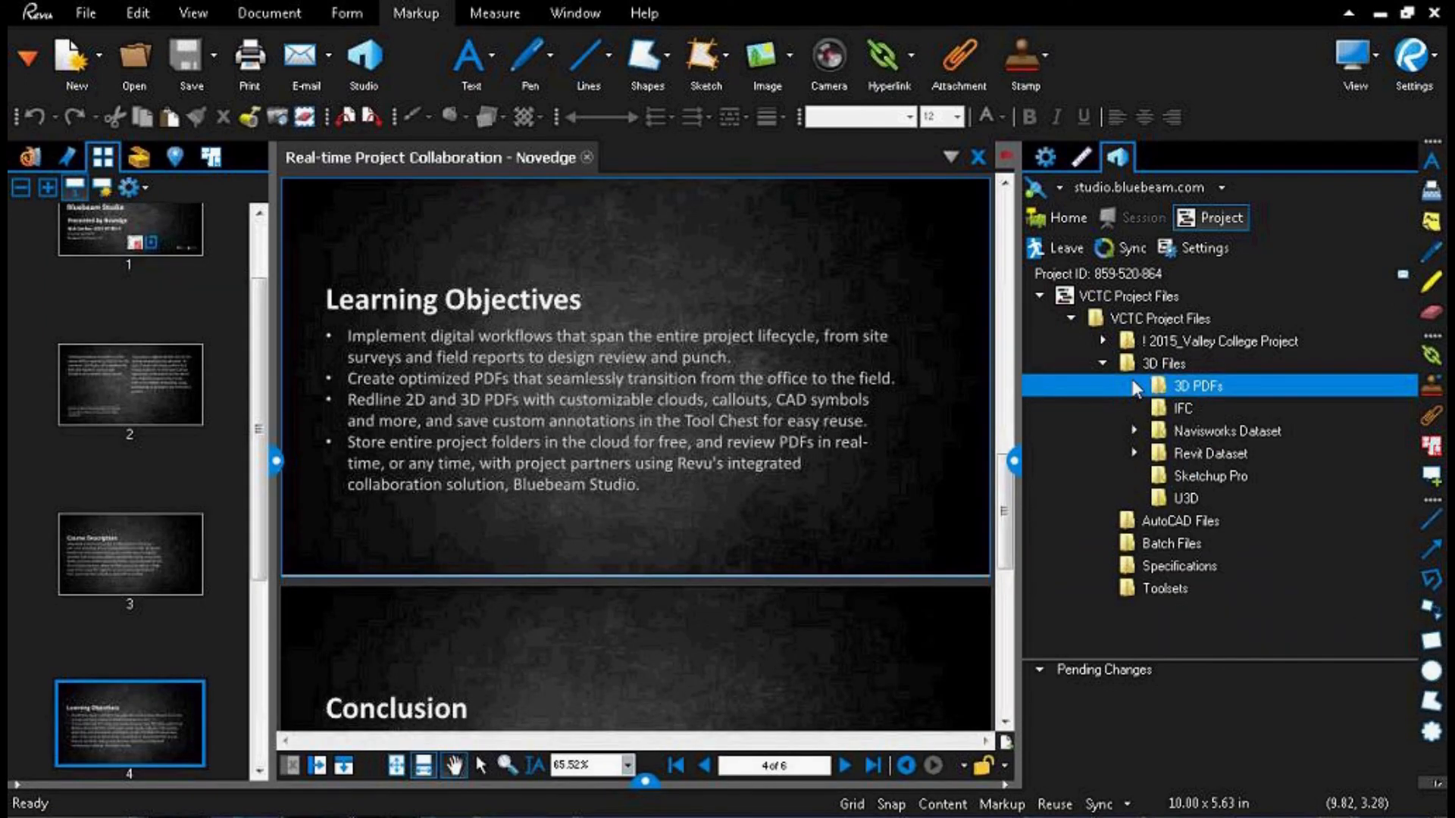
click(1101, 363)
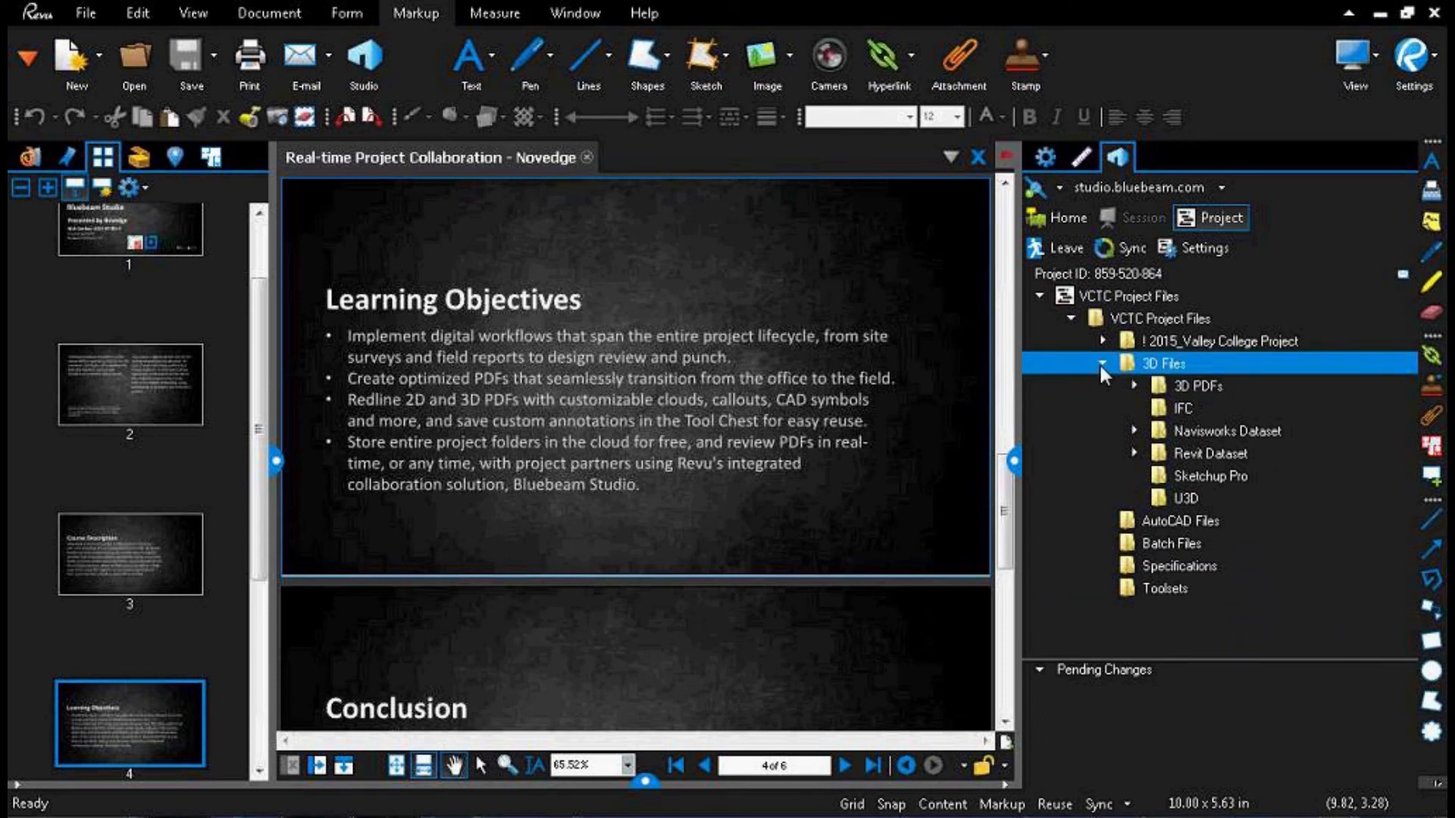
click(1101, 364)
Step: Open the A 201 construction plan PDF from the Sheets folder of the ! 2015_Valley College Project
click(1156, 434)
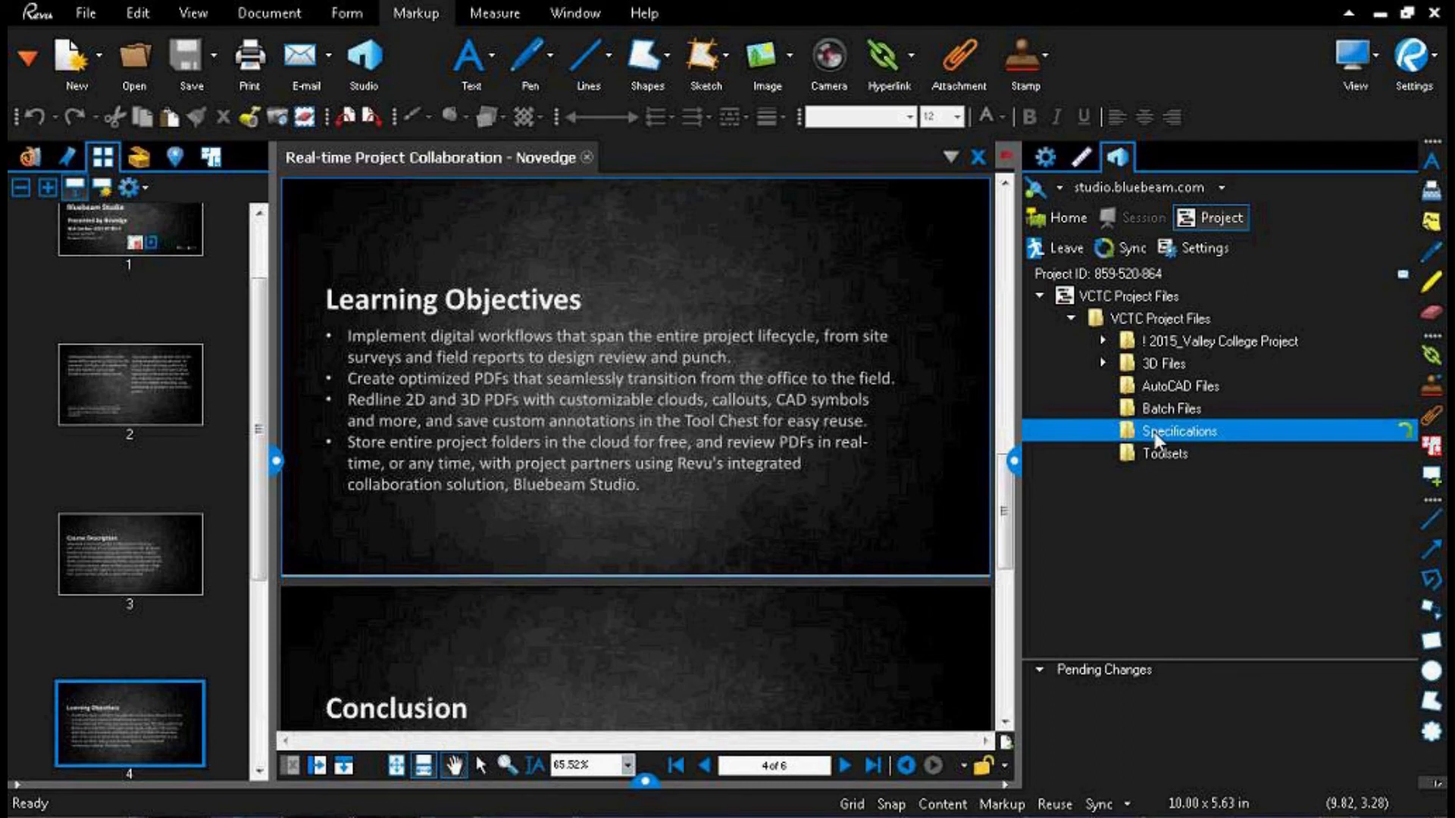
click(1129, 341)
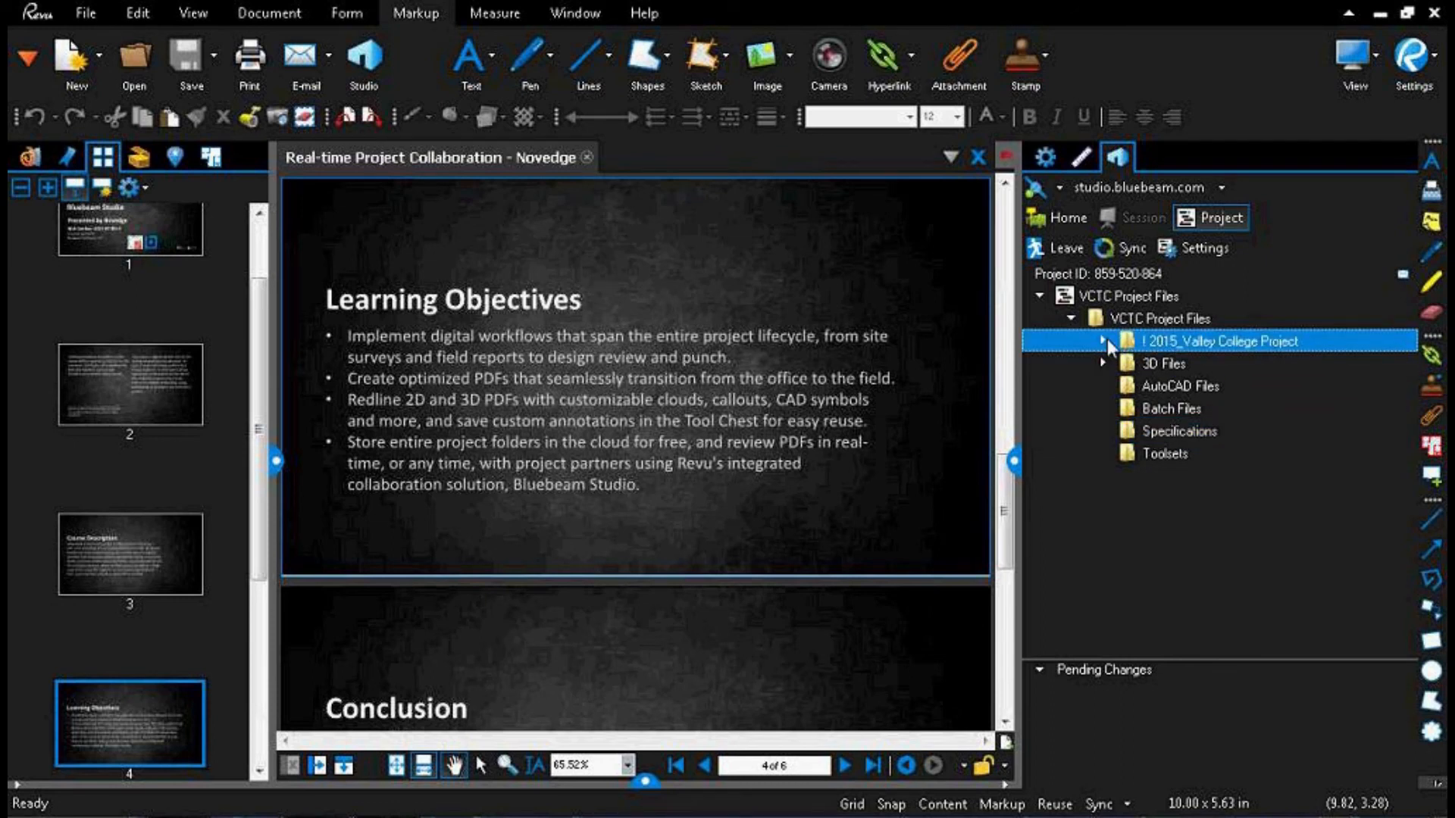
click(1104, 341)
click(1183, 409)
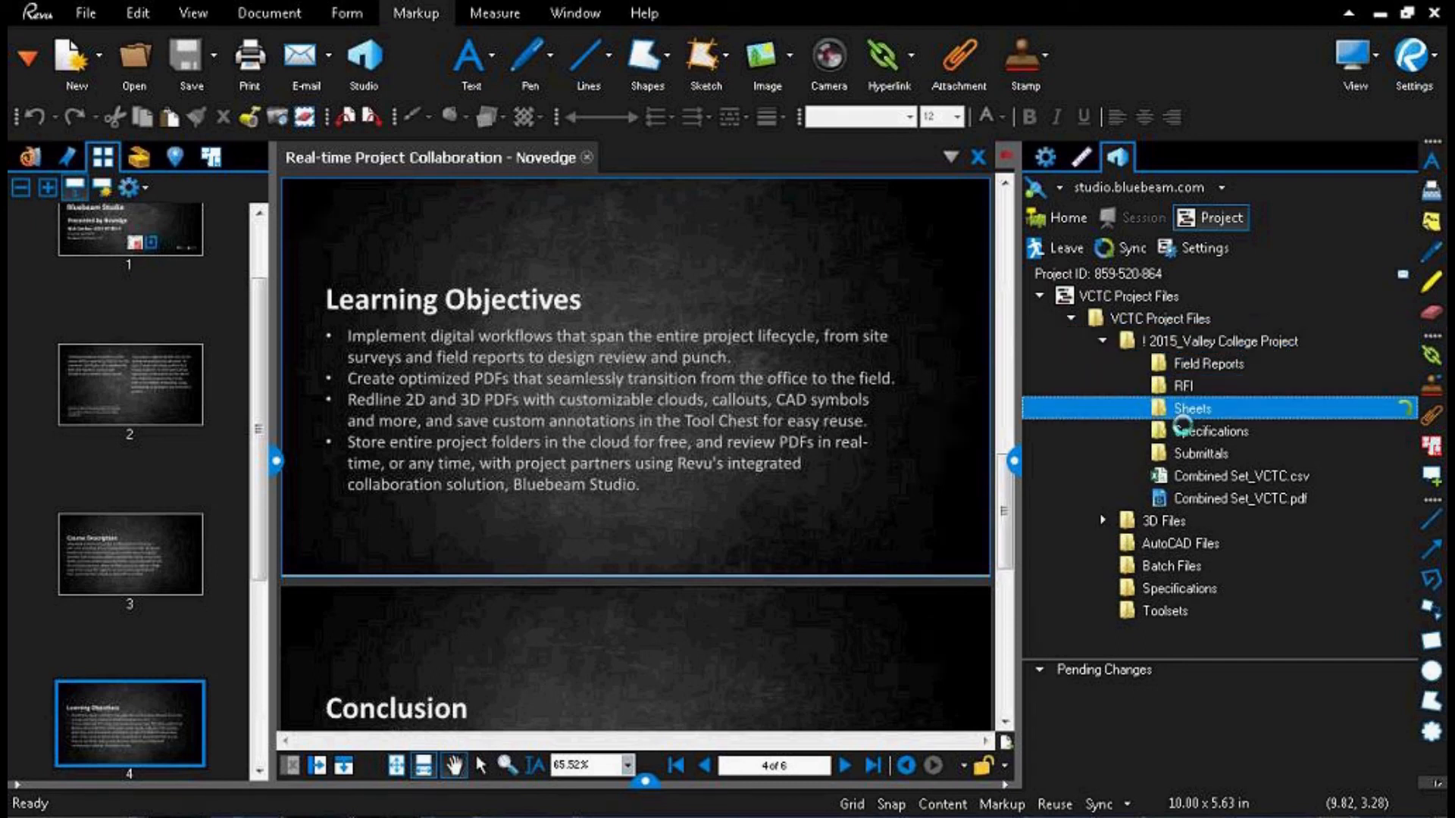
click(1227, 476)
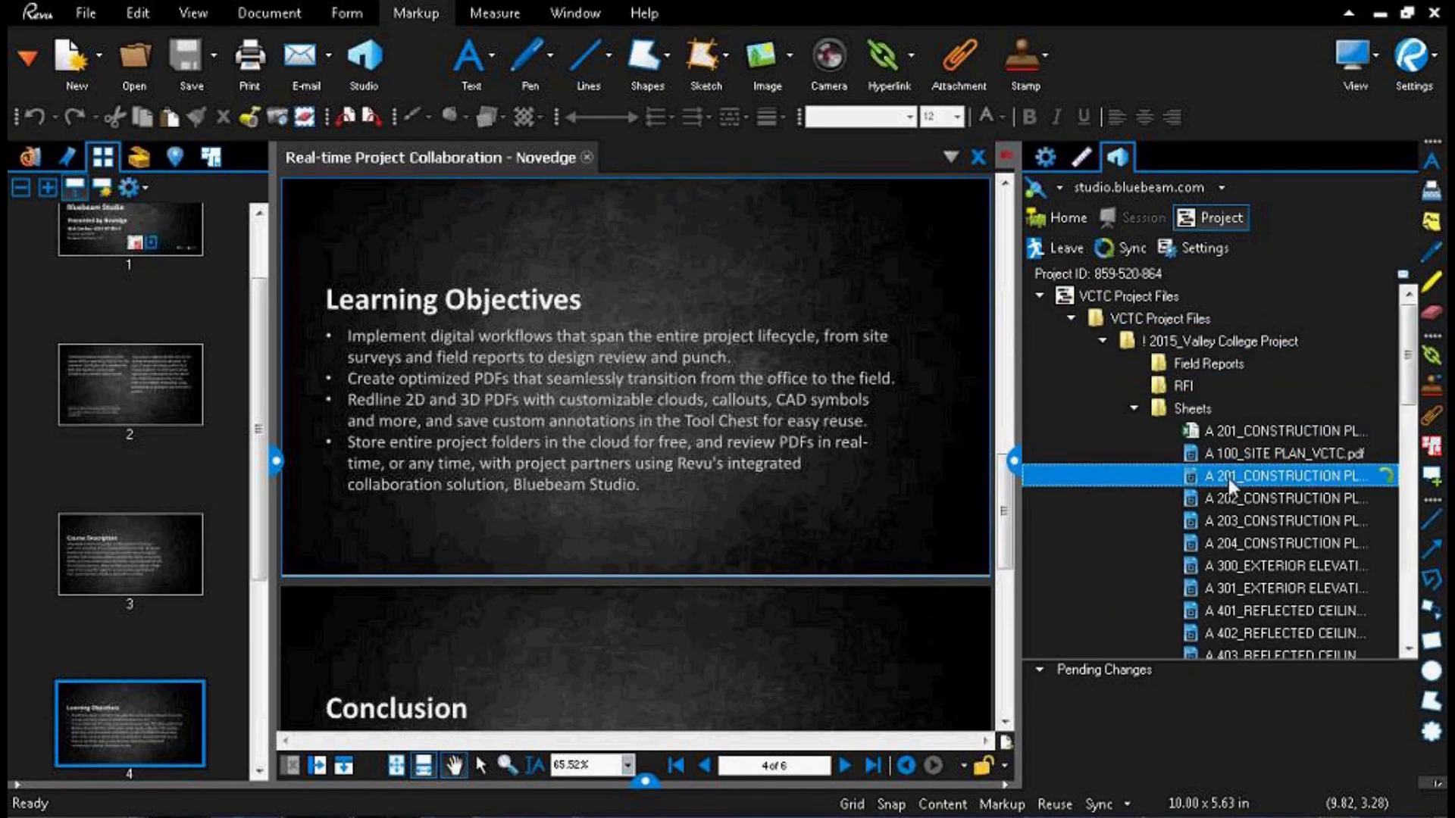
double_click(1228, 476)
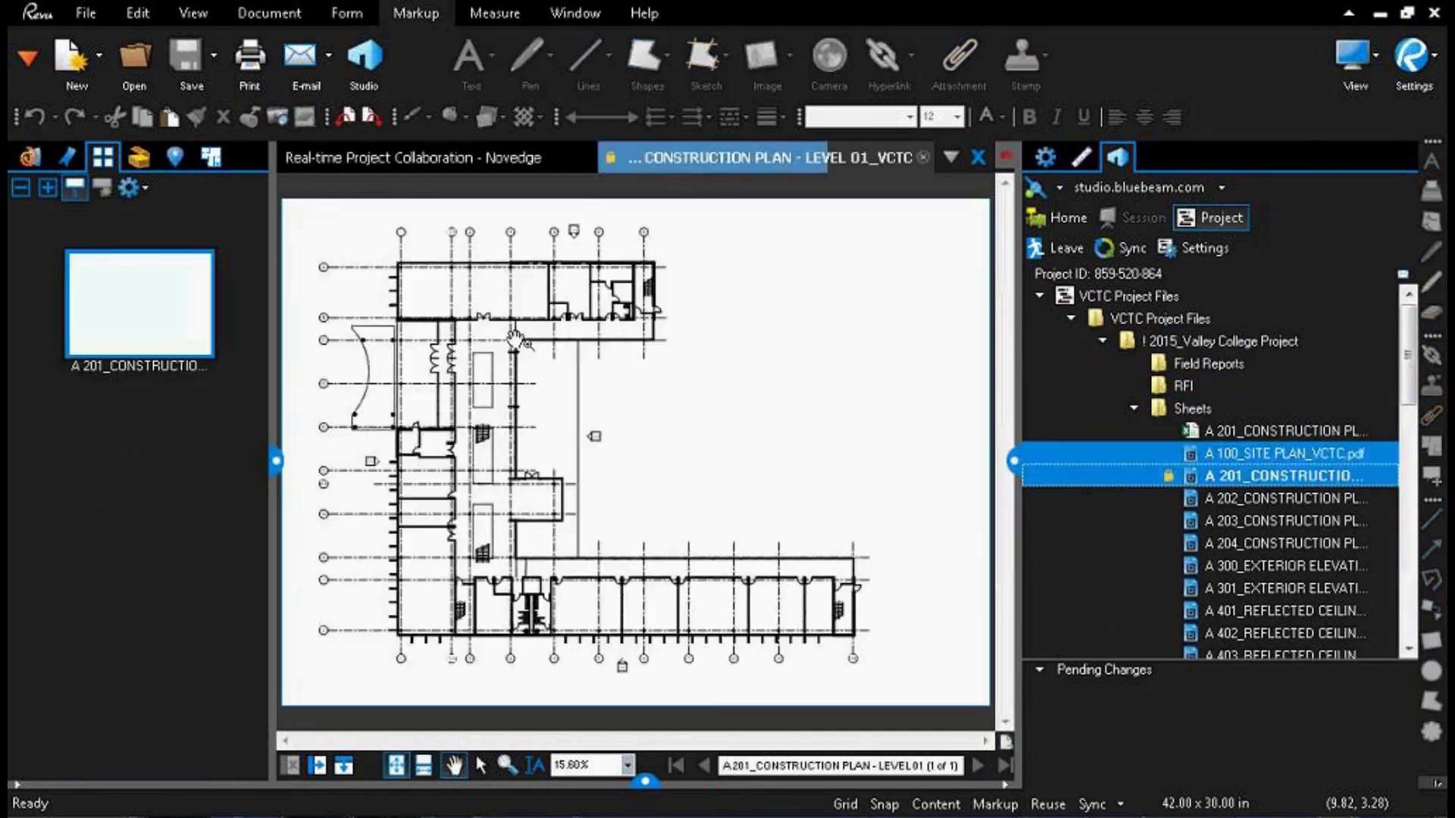
Step: Check out the A 201 construction plan from the Studio project for editing
scroll(431, 270, up, 6)
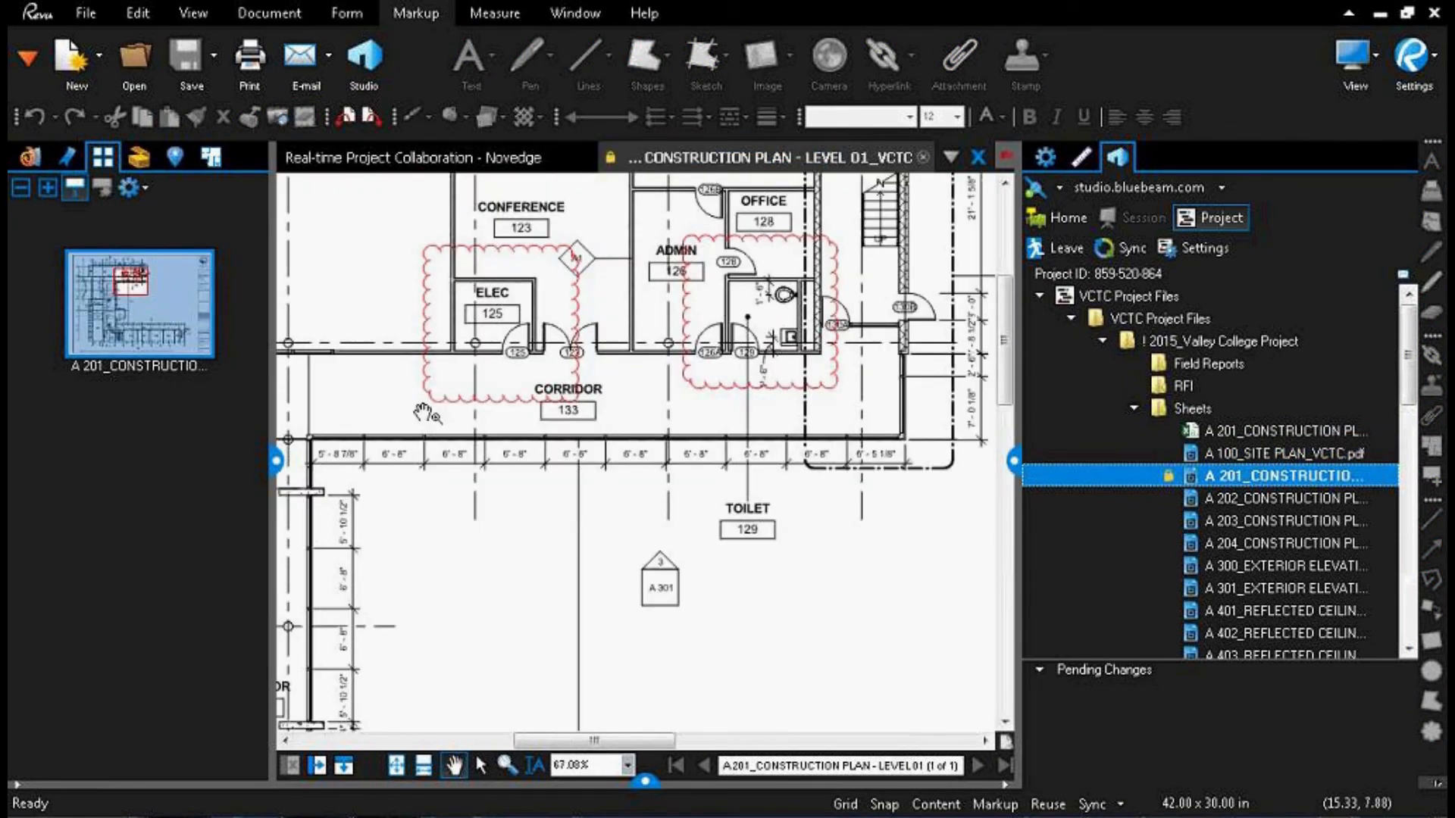
scroll(613, 477, down, 4)
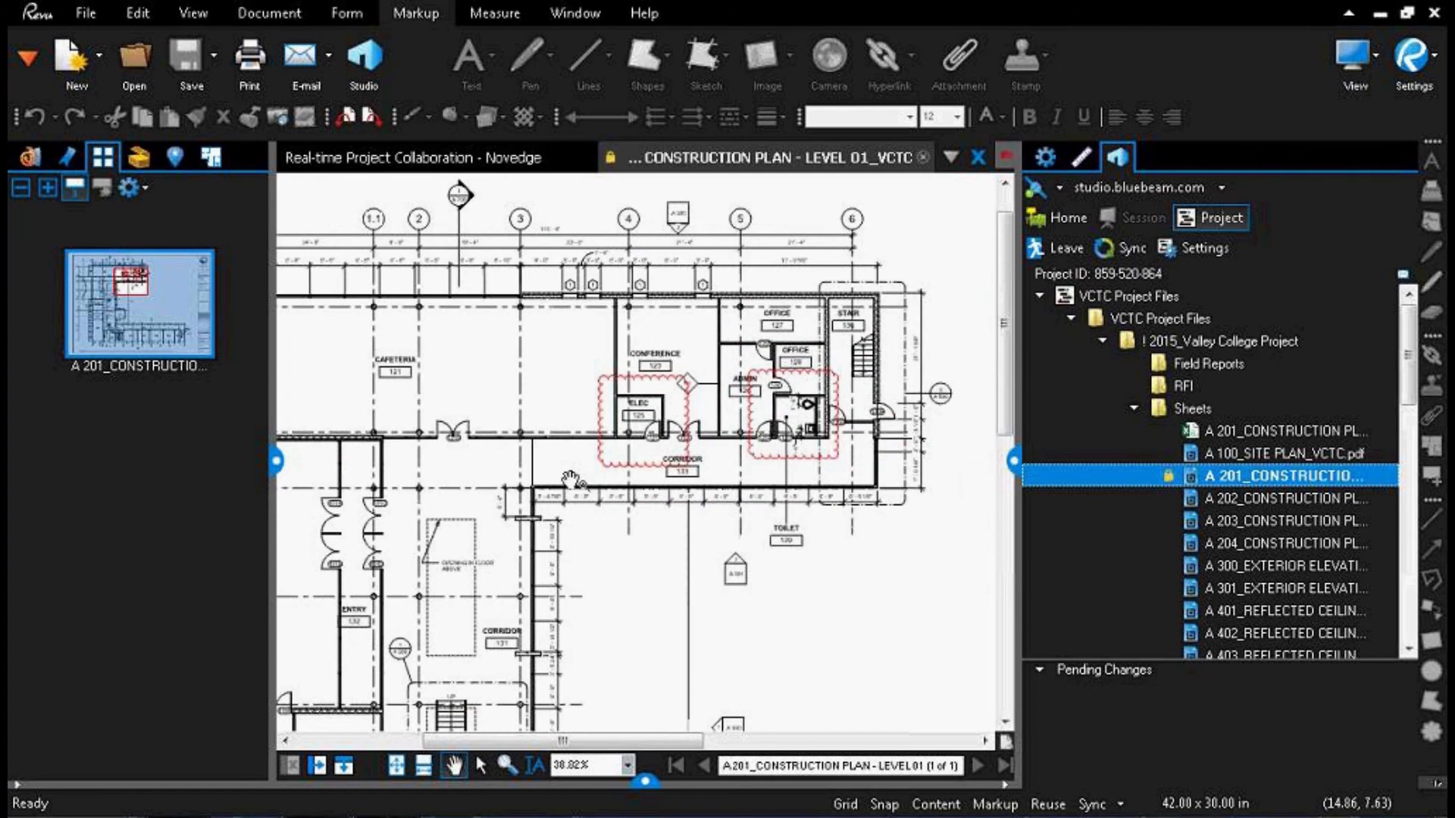
scroll(573, 479, up, 6)
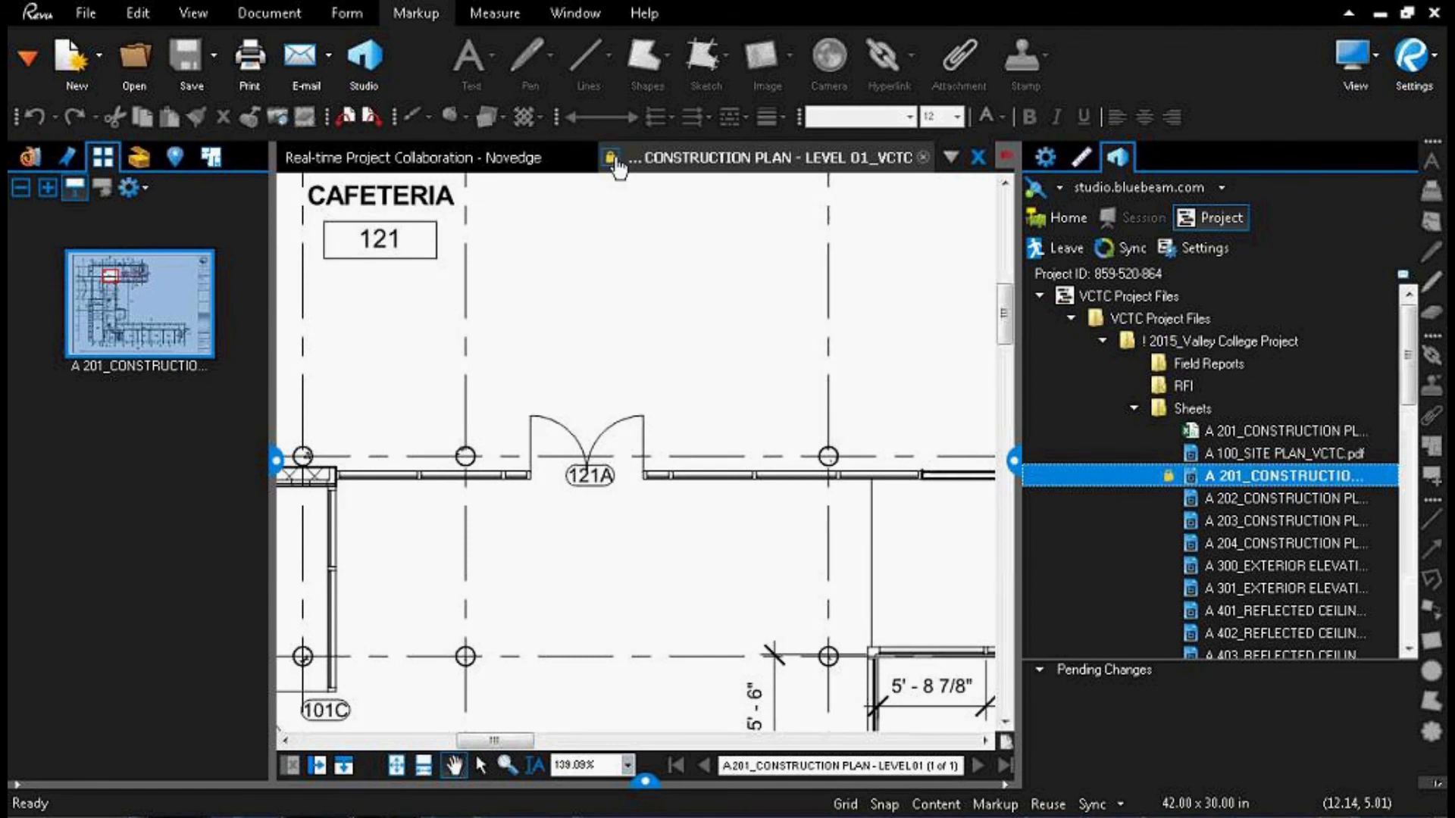
click(613, 159)
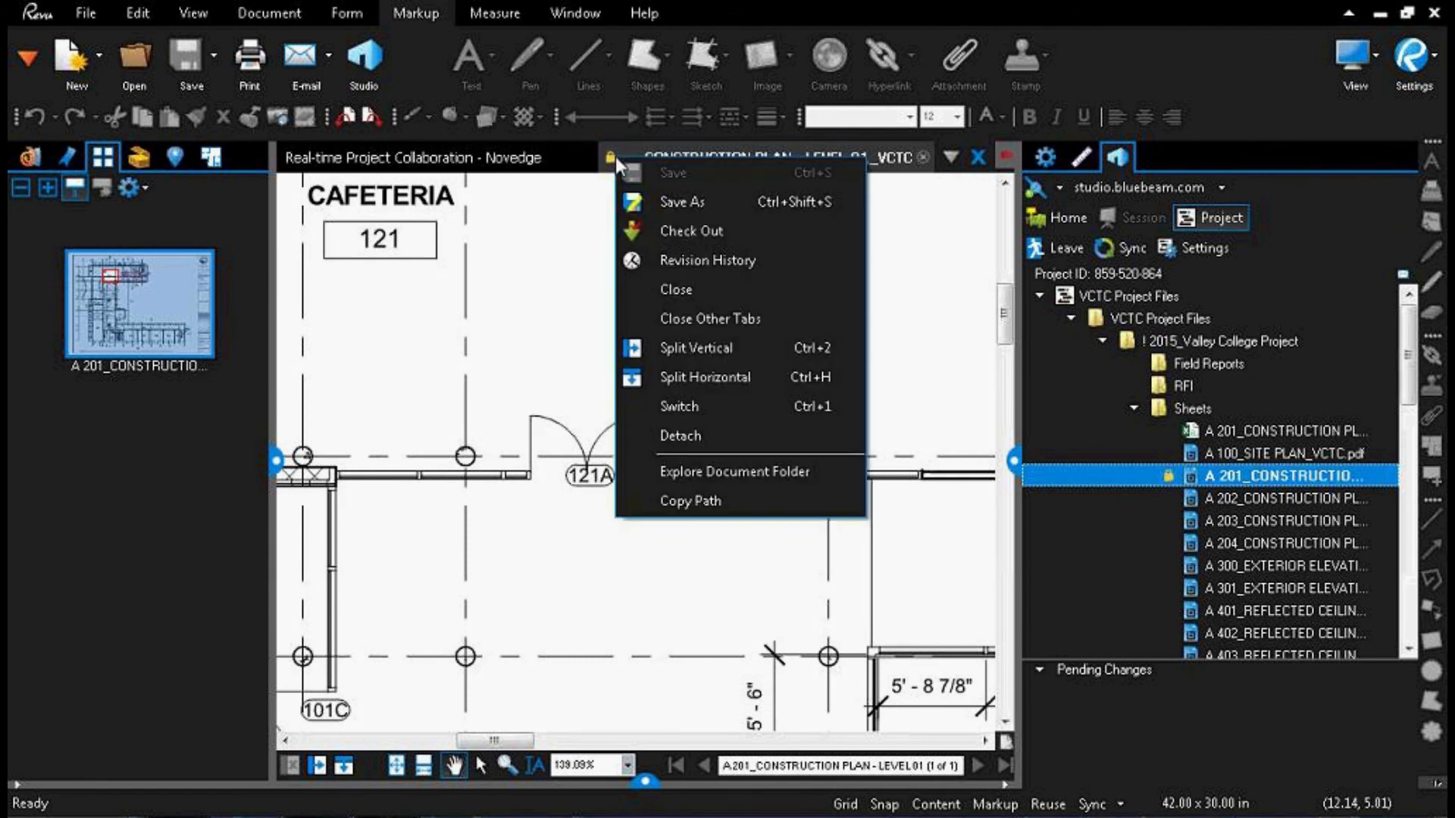
click(685, 231)
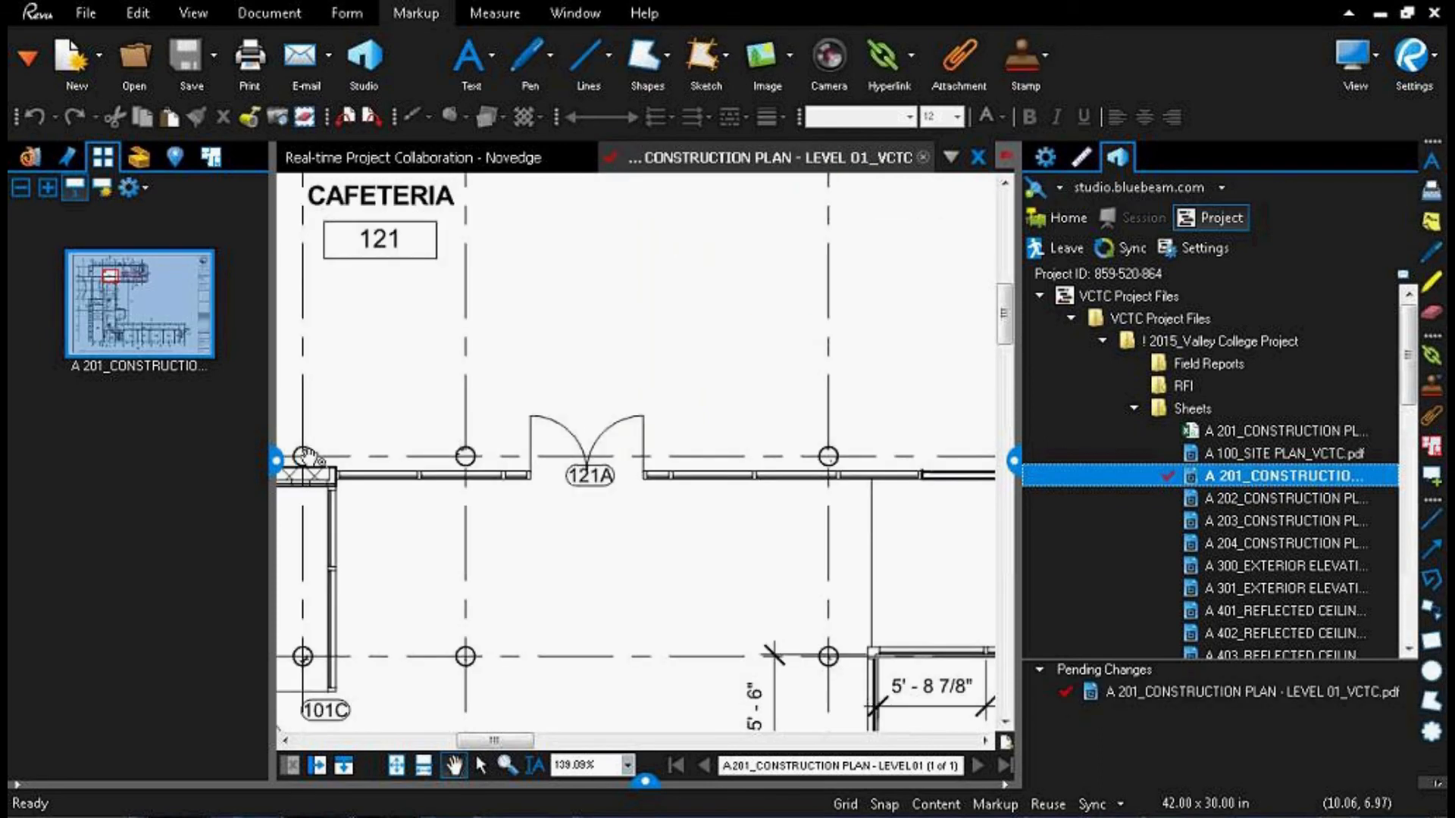
Step: Hide the page thumbnails, widen the drawing area, and draw a cloud around double door 121A
click(282, 466)
drag(1016, 462, 1093, 466)
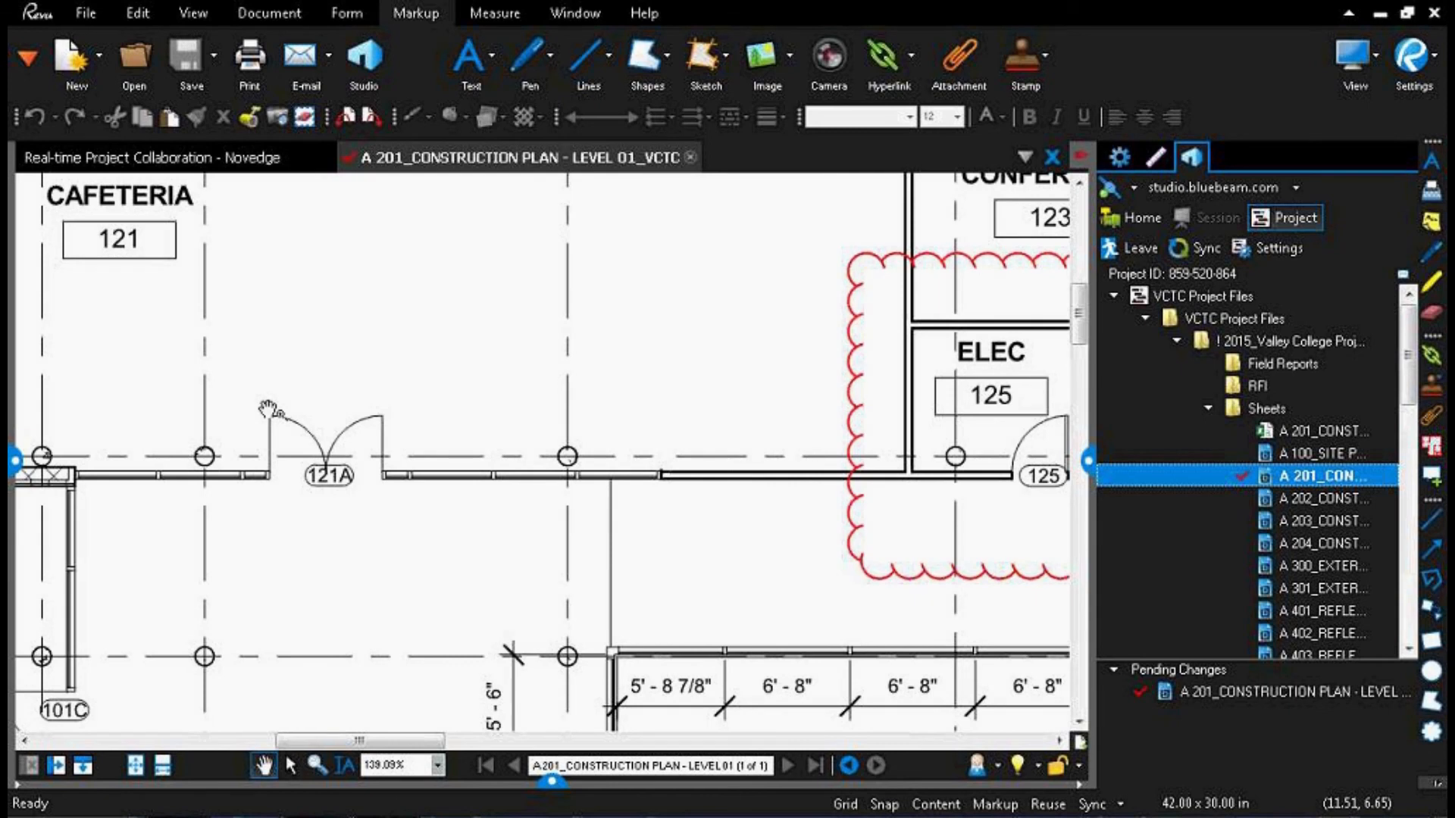
key(c)
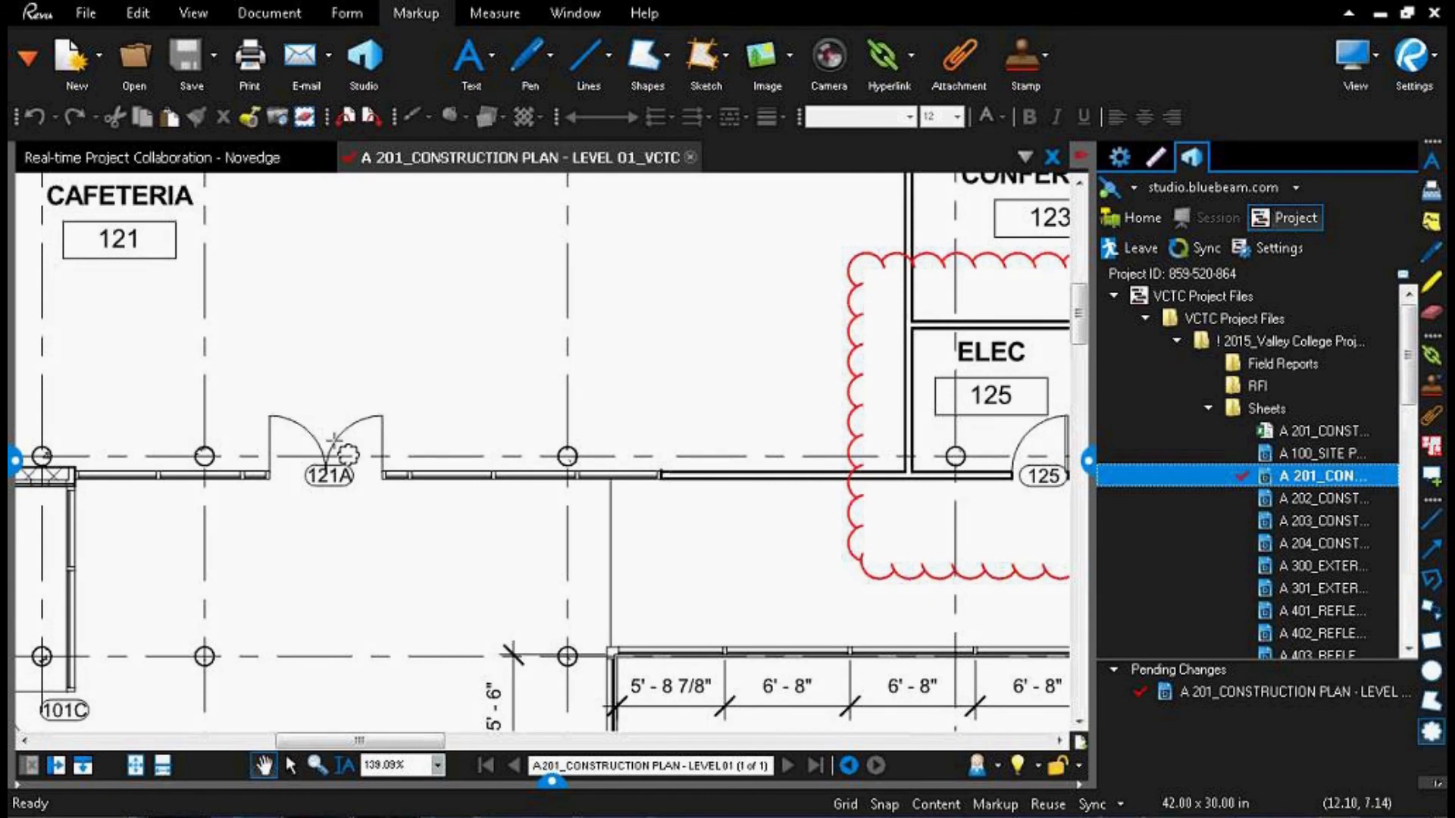
drag(353, 419, 541, 495)
Step: Draw an arrow from the upper corner of the door 121A cloud toward the Conference 123 wall
key(a)
drag(545, 383, 848, 209)
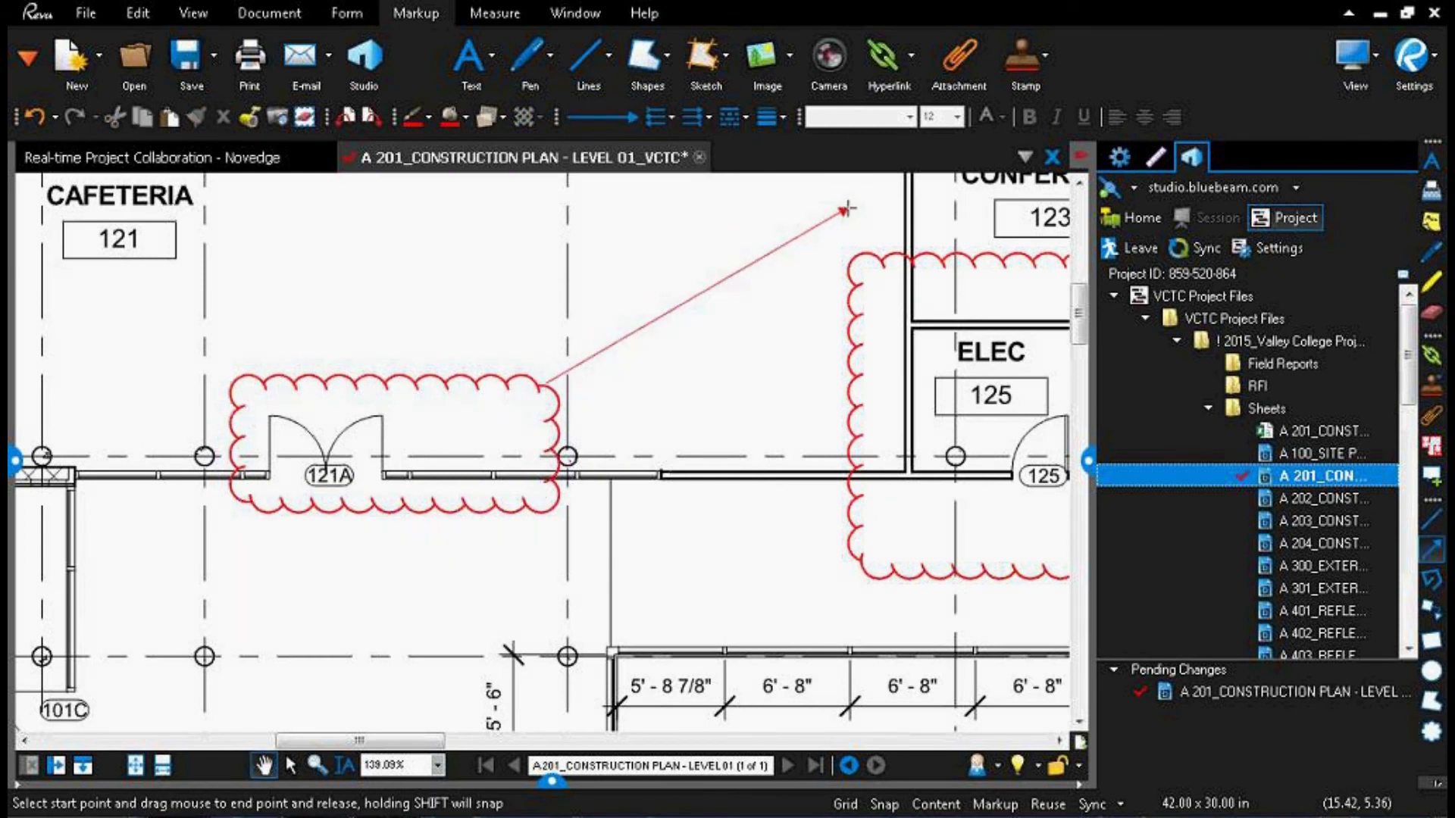
drag(674, 438, 499, 673)
drag(672, 441, 699, 338)
Step: Add a text markup reading "Add Door" in the cafeteria area near the arrowhead
drag(465, 252, 682, 383)
text(Add Door)
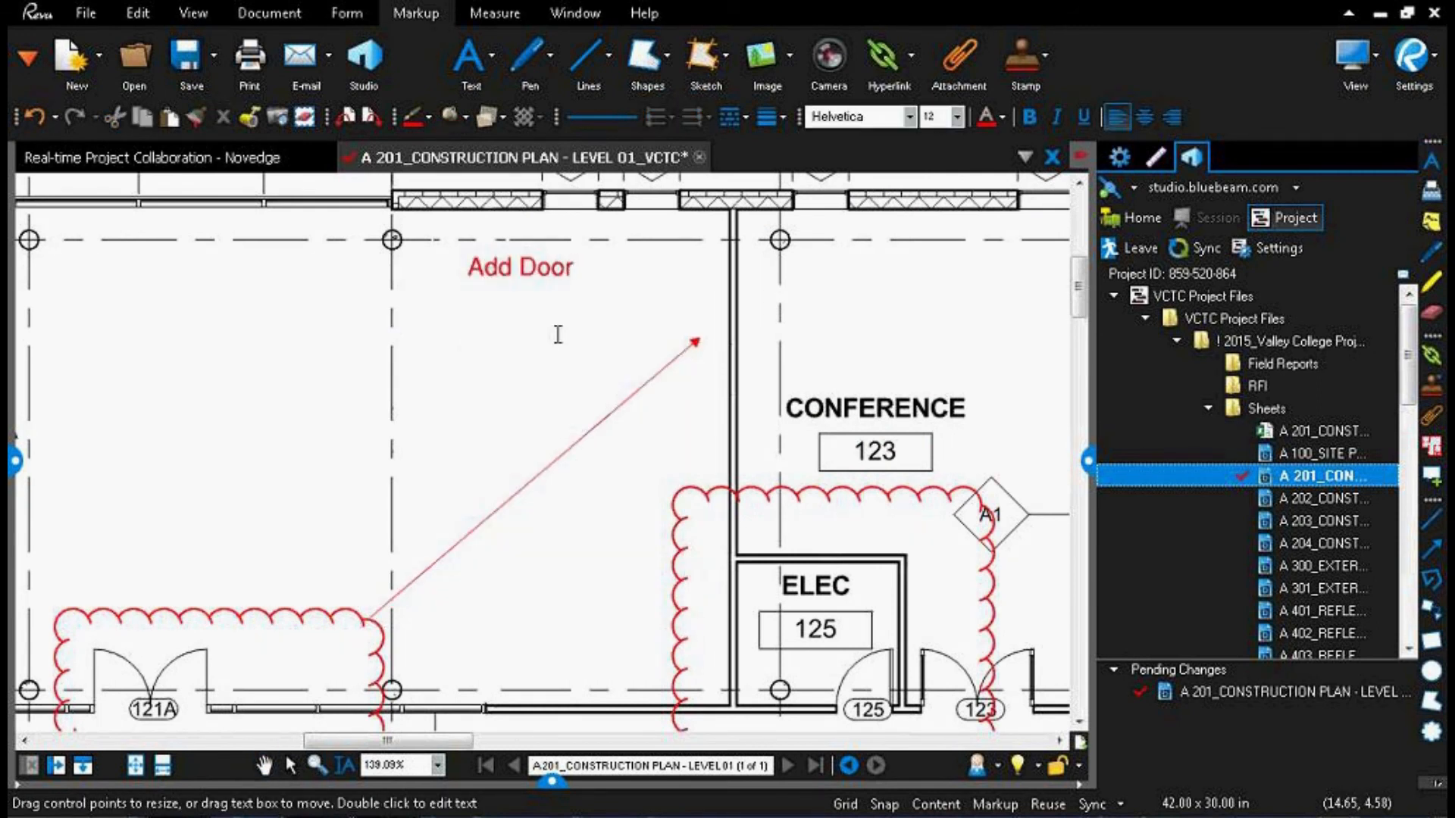
key(Escape)
click(383, 371)
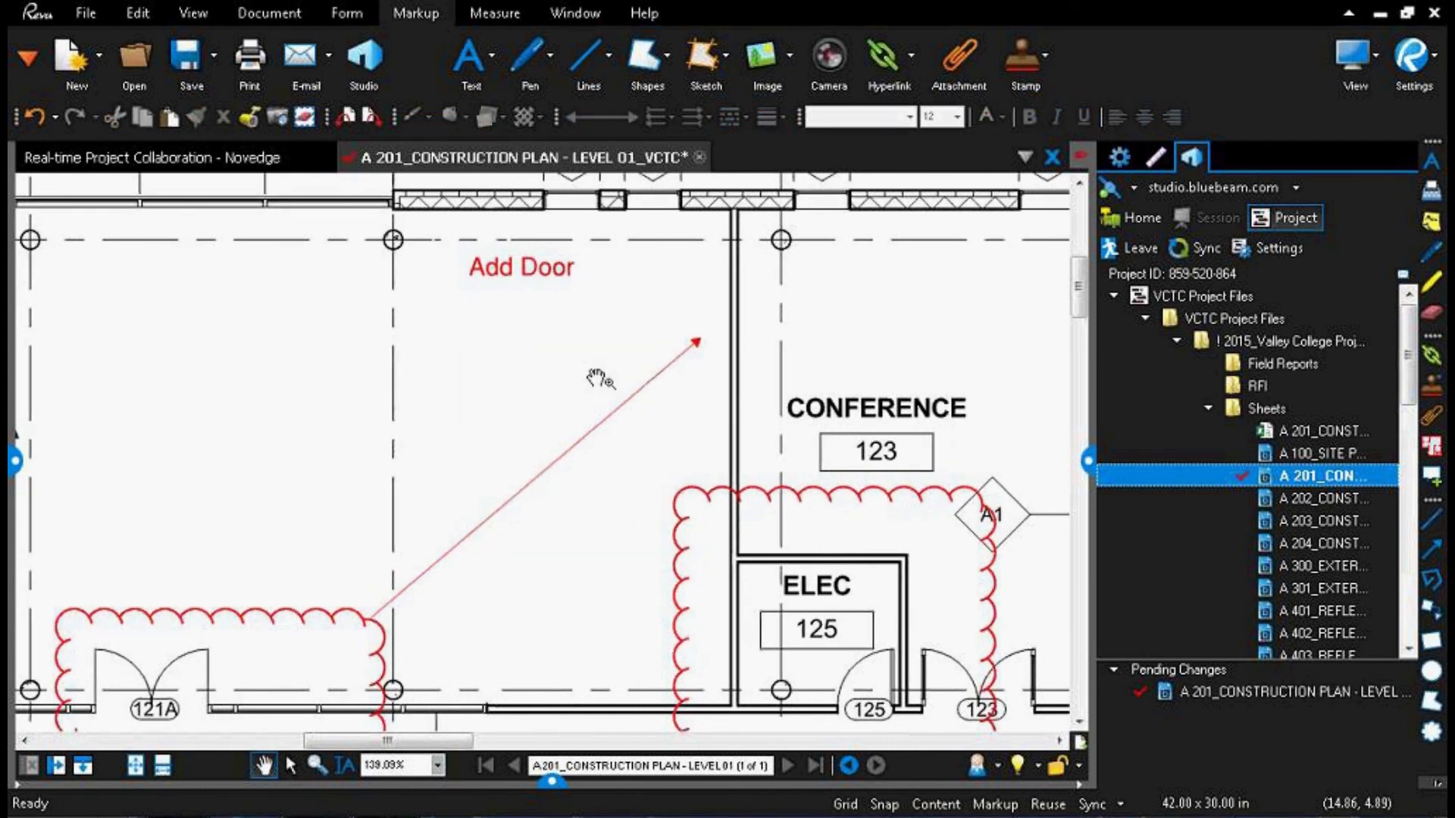
Step: Check the A 201 plan back in to the project with the comment "Added double door comment"
right_click(355, 163)
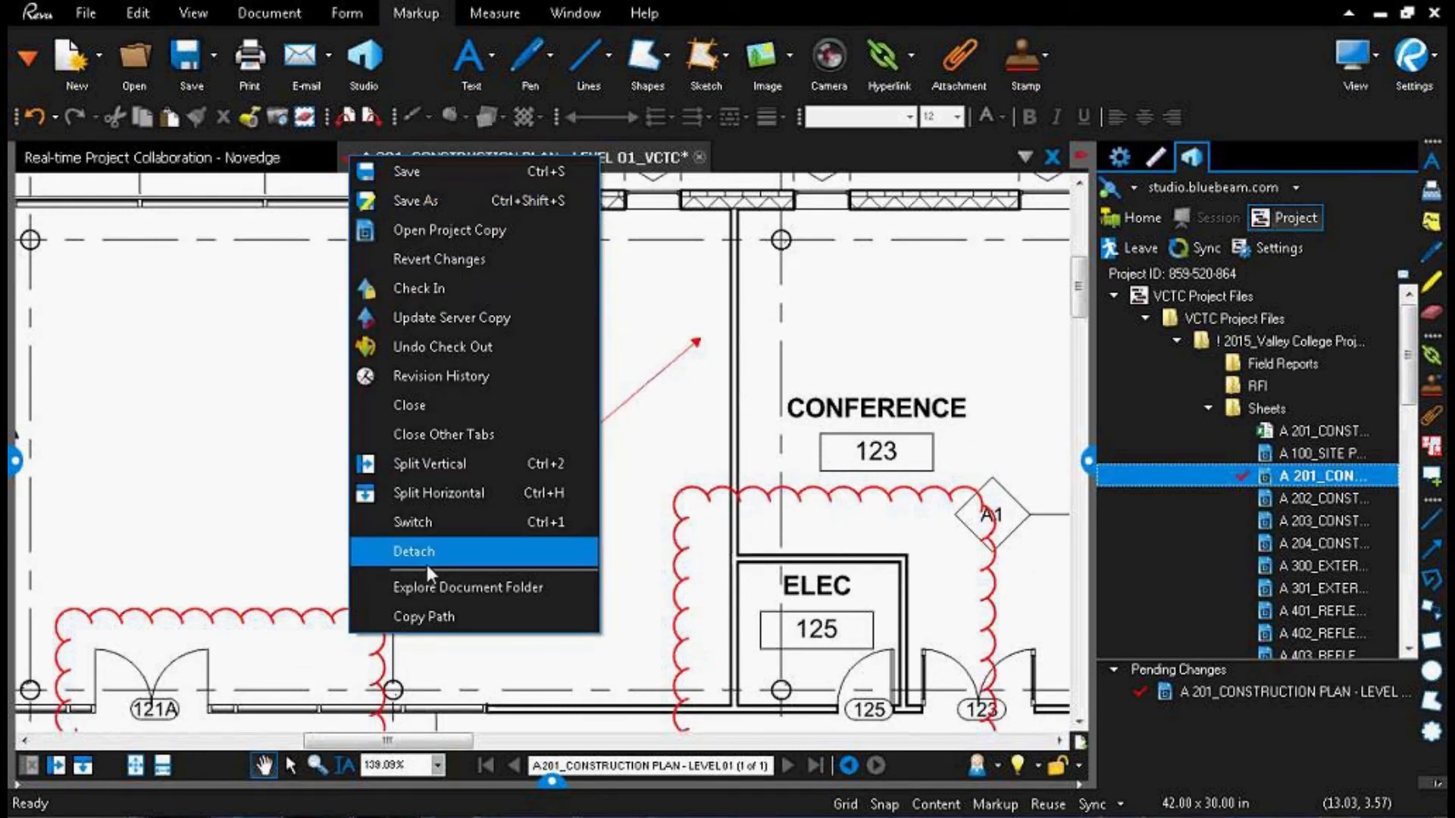
click(429, 291)
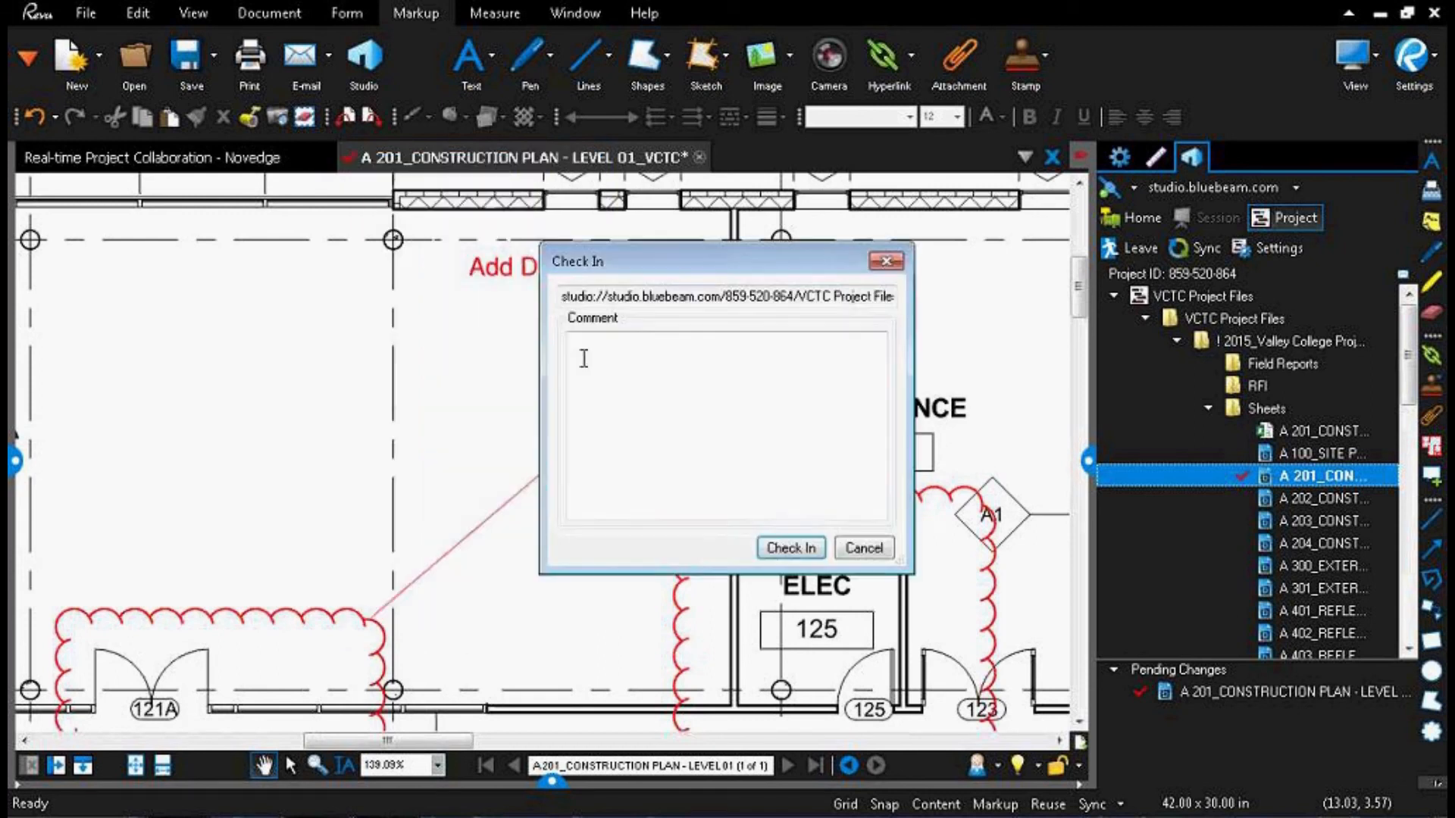
text(Added double door comment)
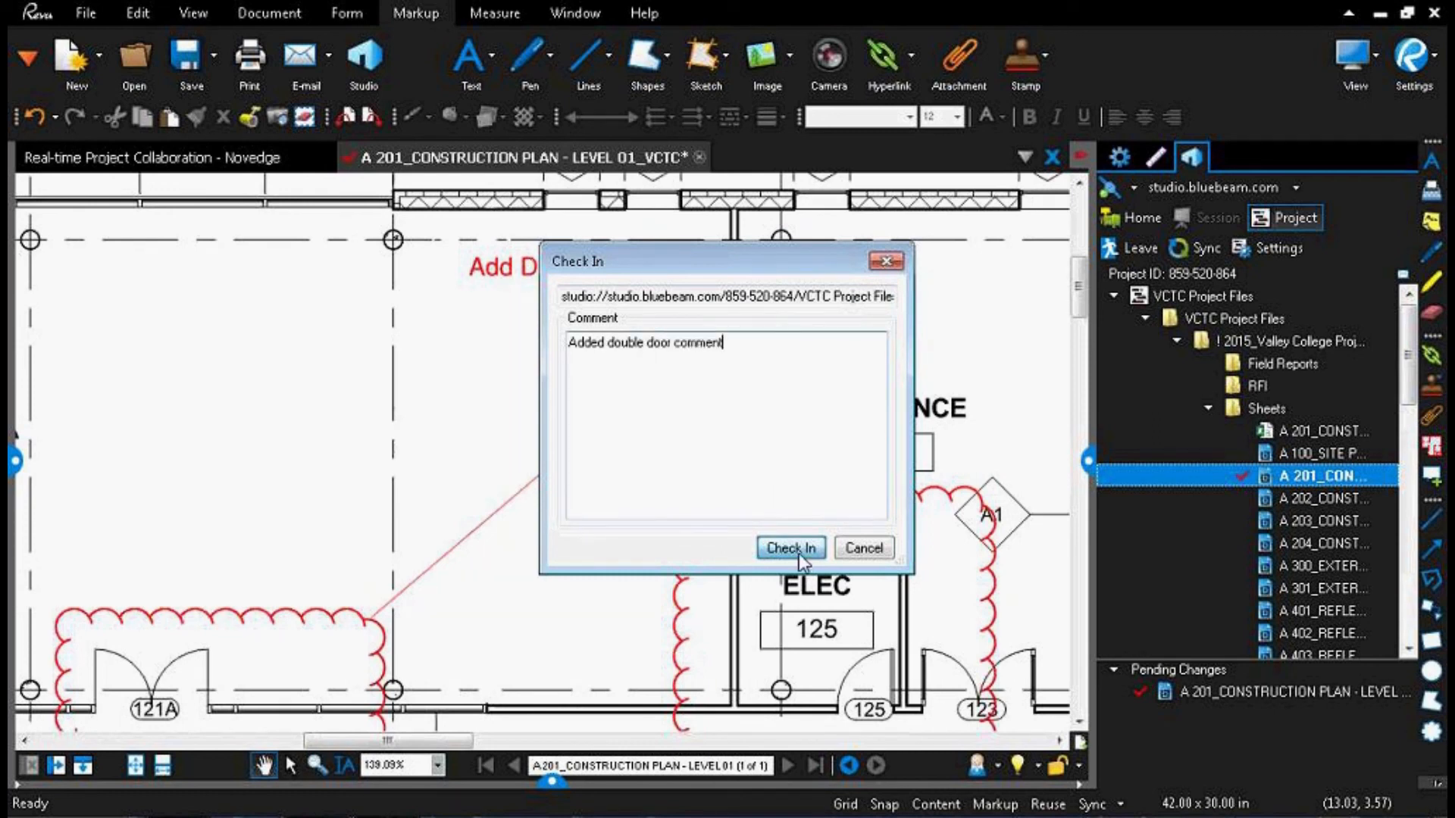
click(798, 547)
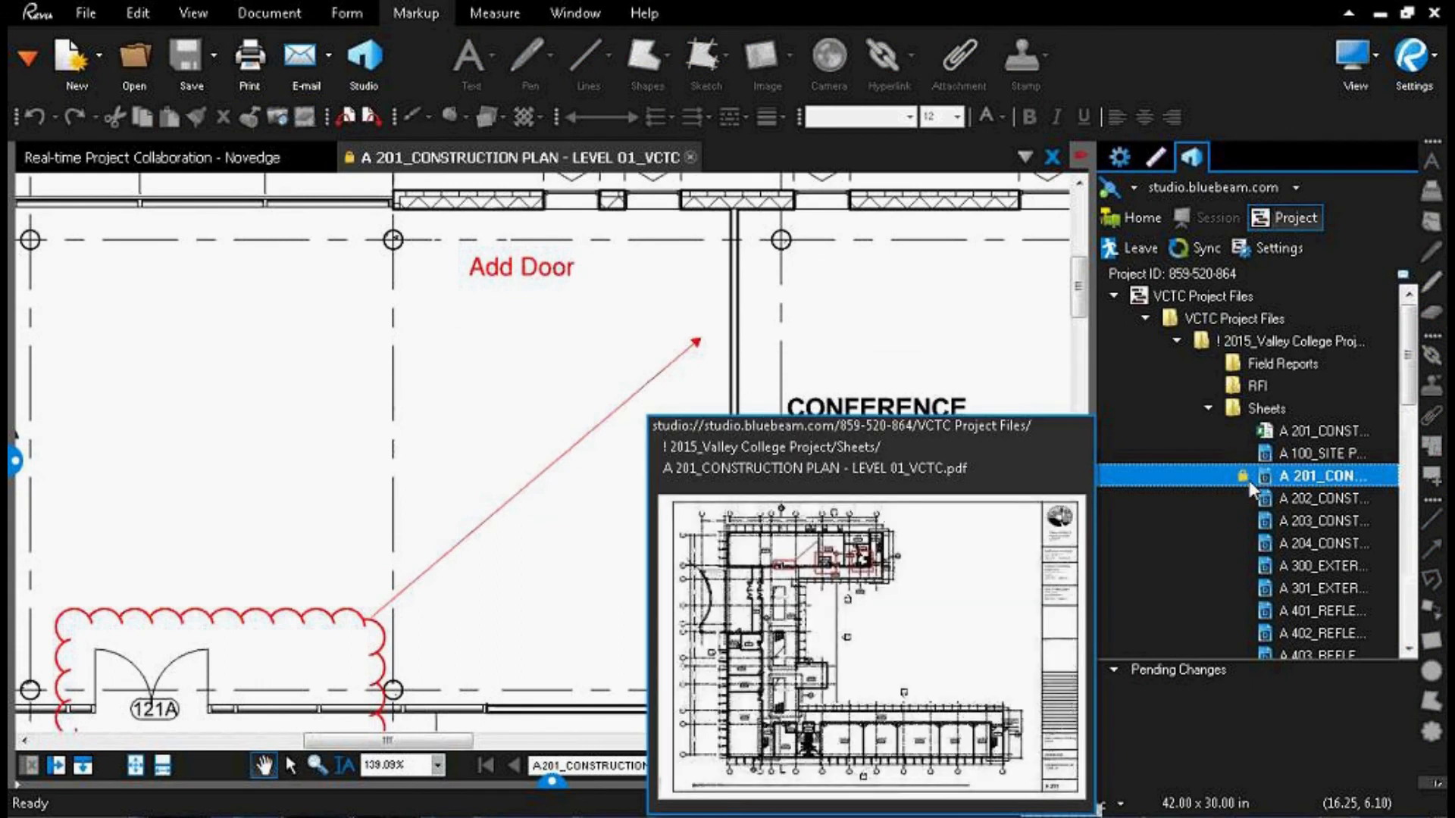
Step: Close and reopen the checked-in A 201 plan to review its new markups, and close it again
click(690, 157)
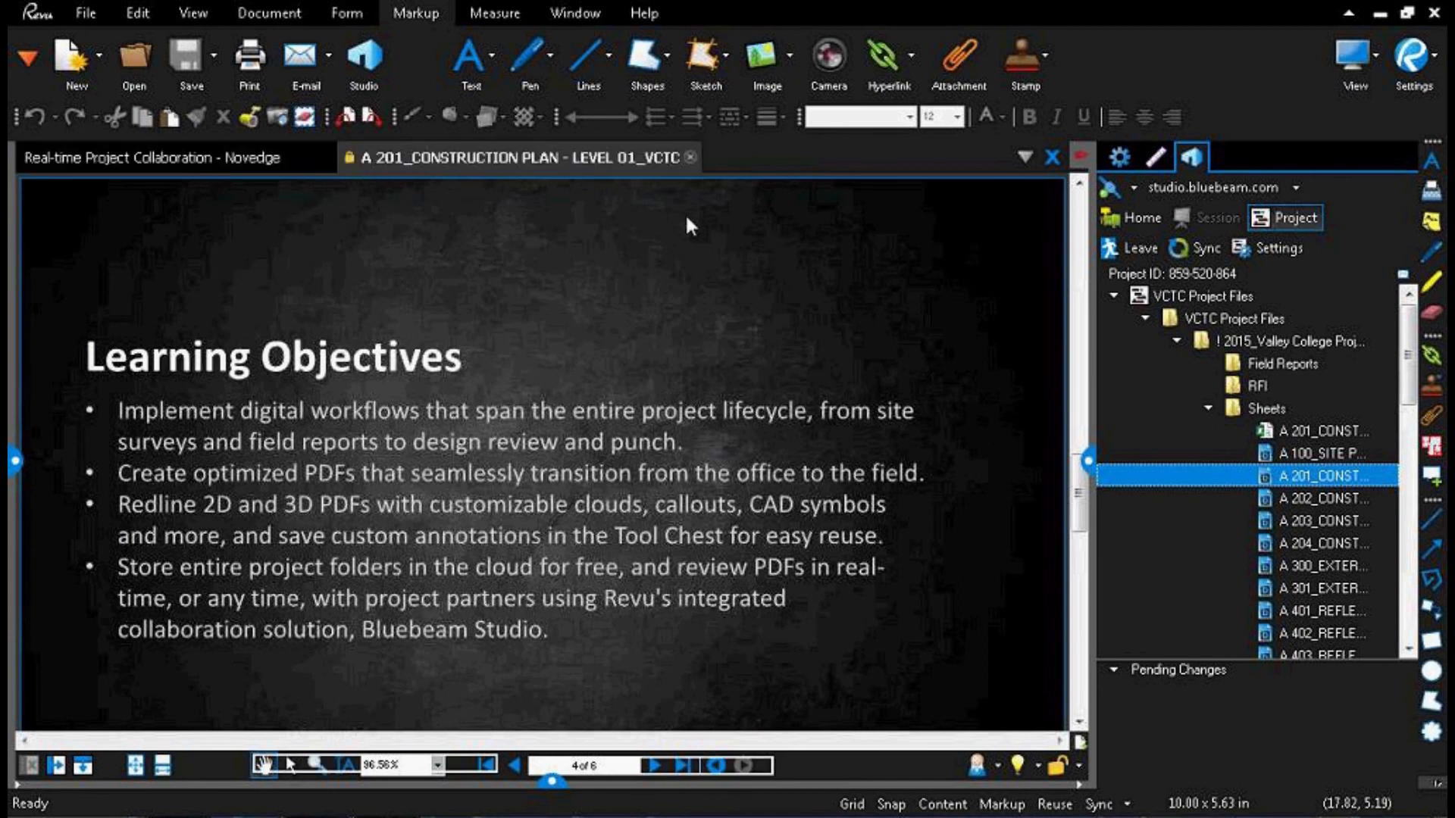
scroll(463, 527, down, 3)
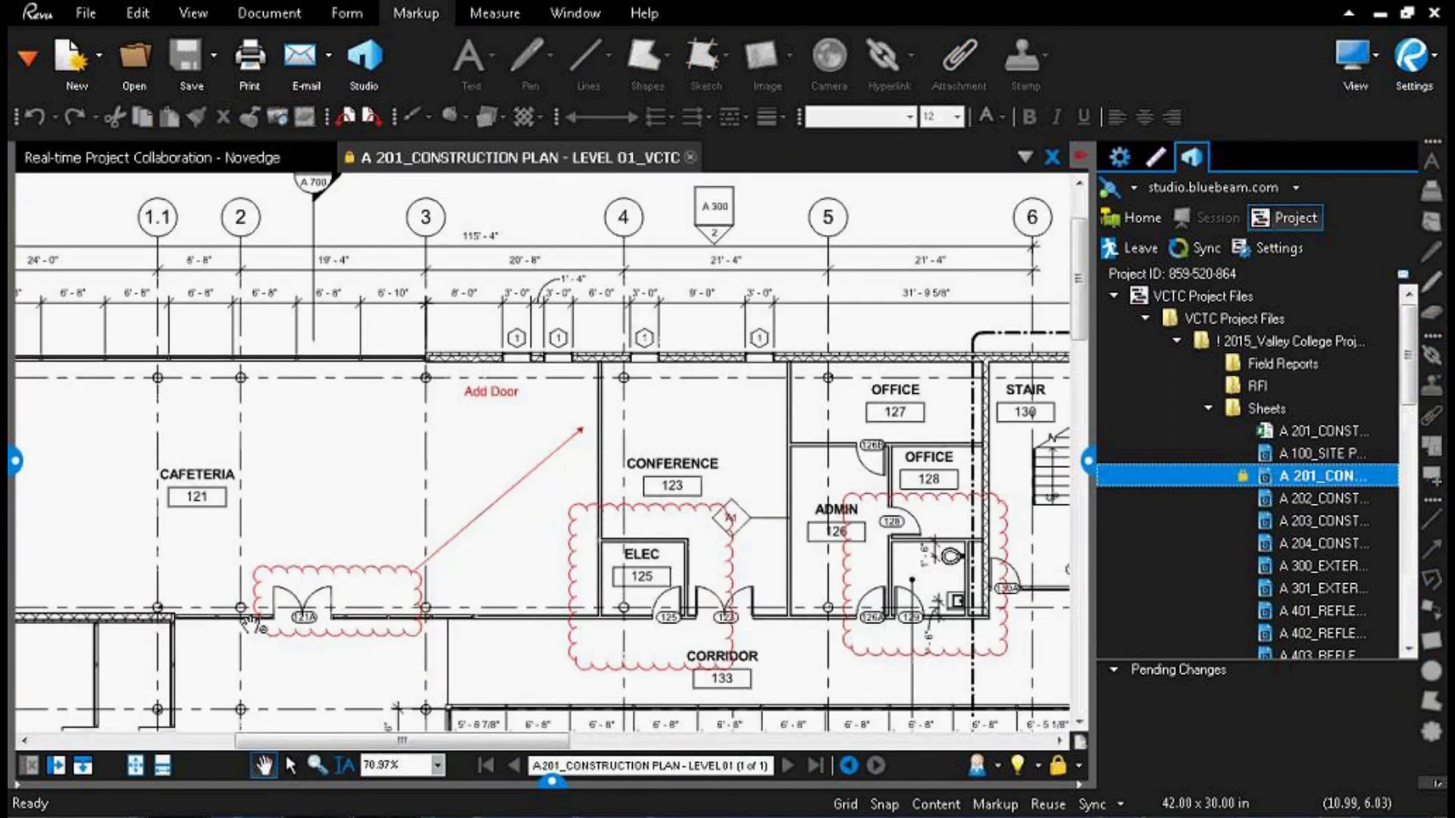
click(690, 157)
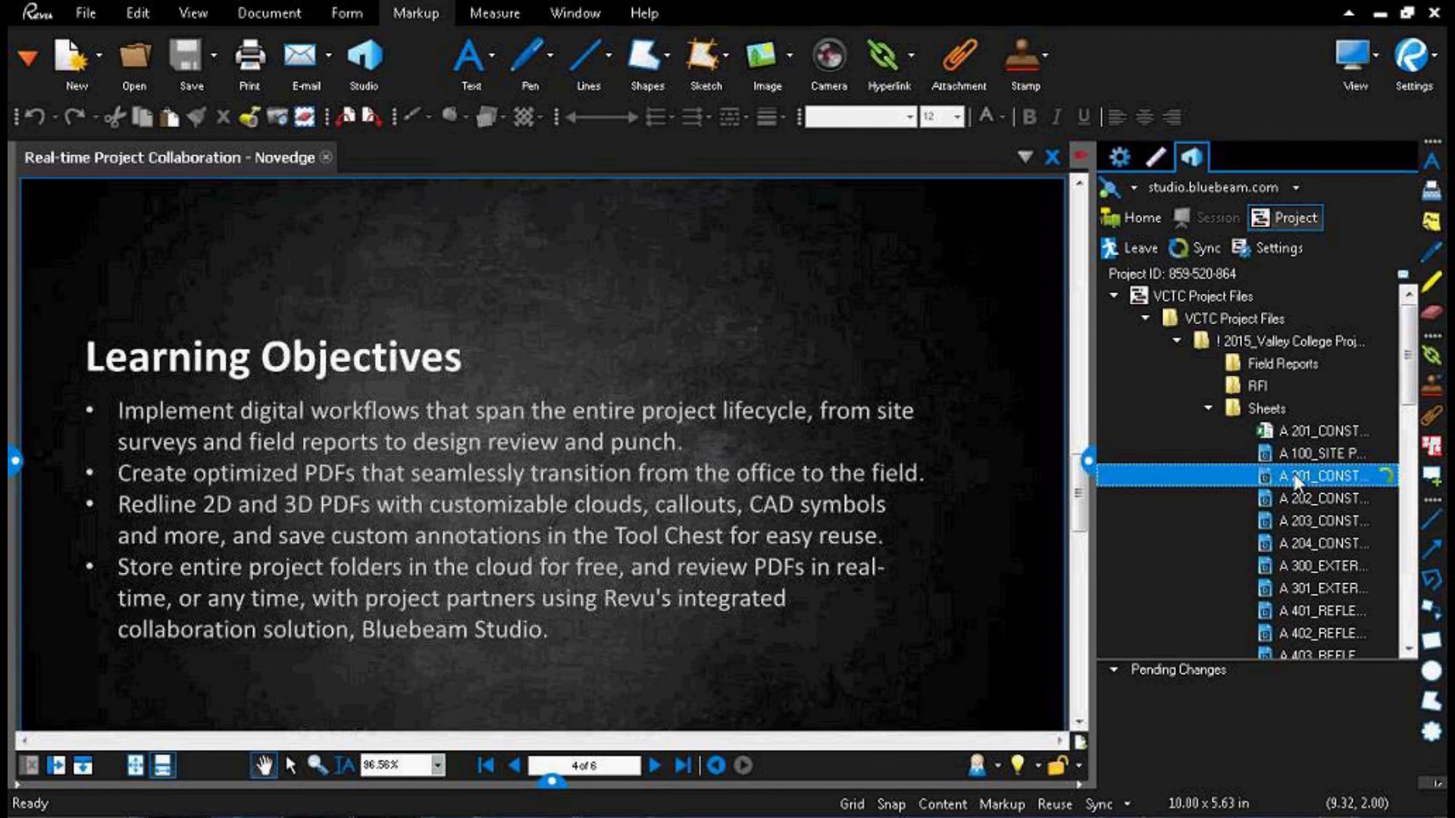
Step: Review the A 201 plan's revision history in an enlarged window, selecting earlier revisions such as 9, 7 and 13, and close it
right_click(1294, 476)
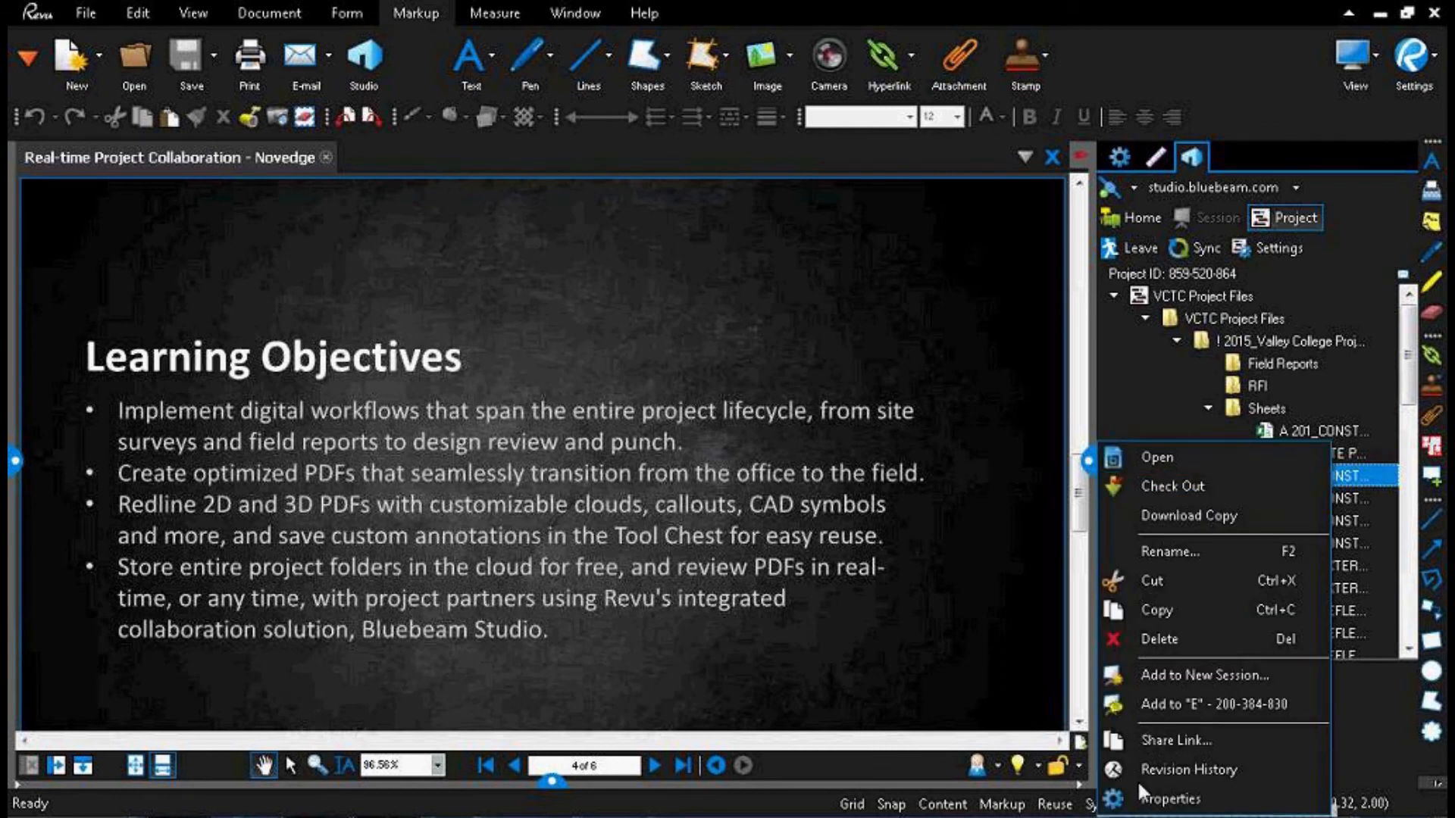
click(1173, 767)
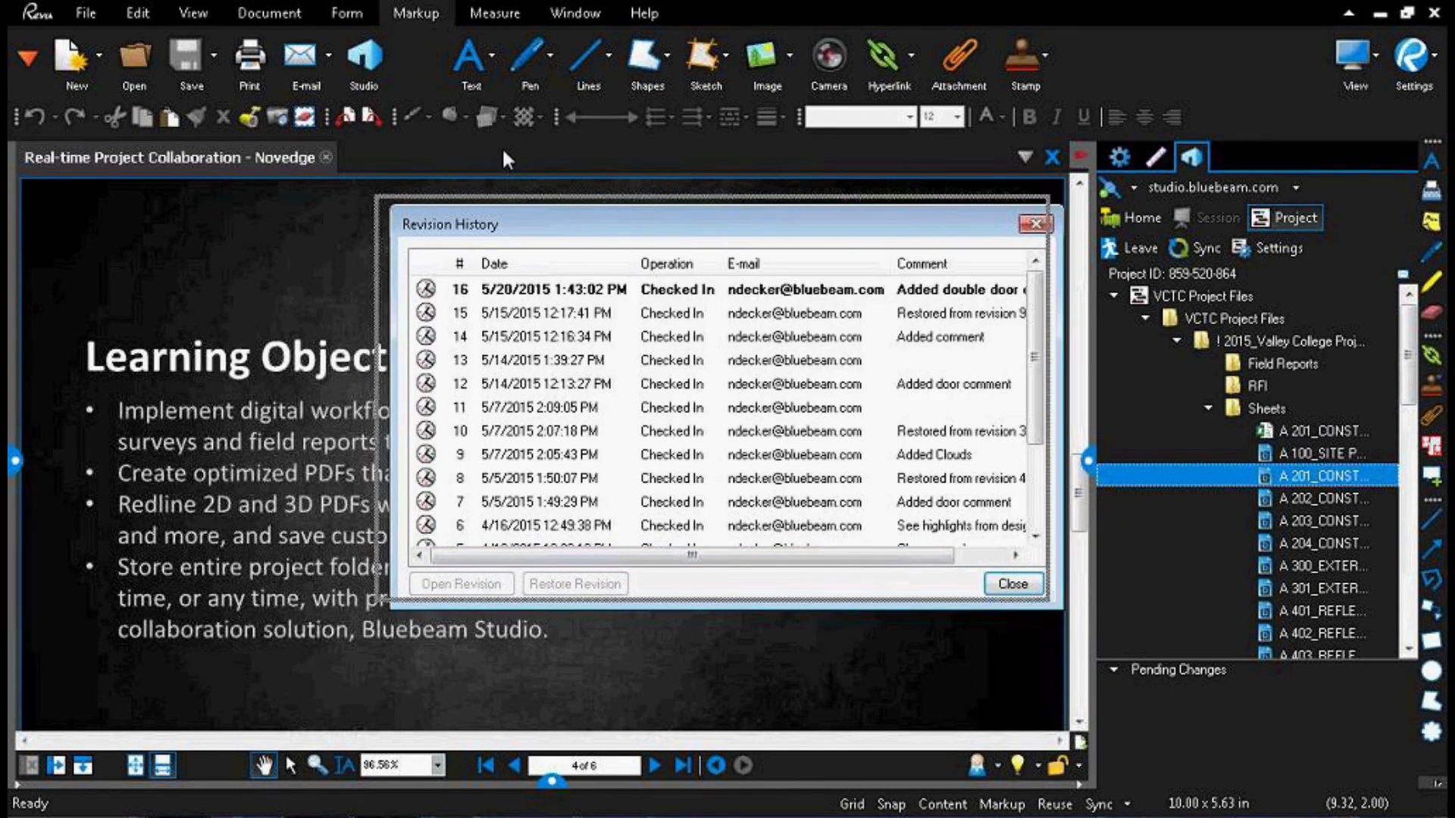
drag(882, 527, 1171, 744)
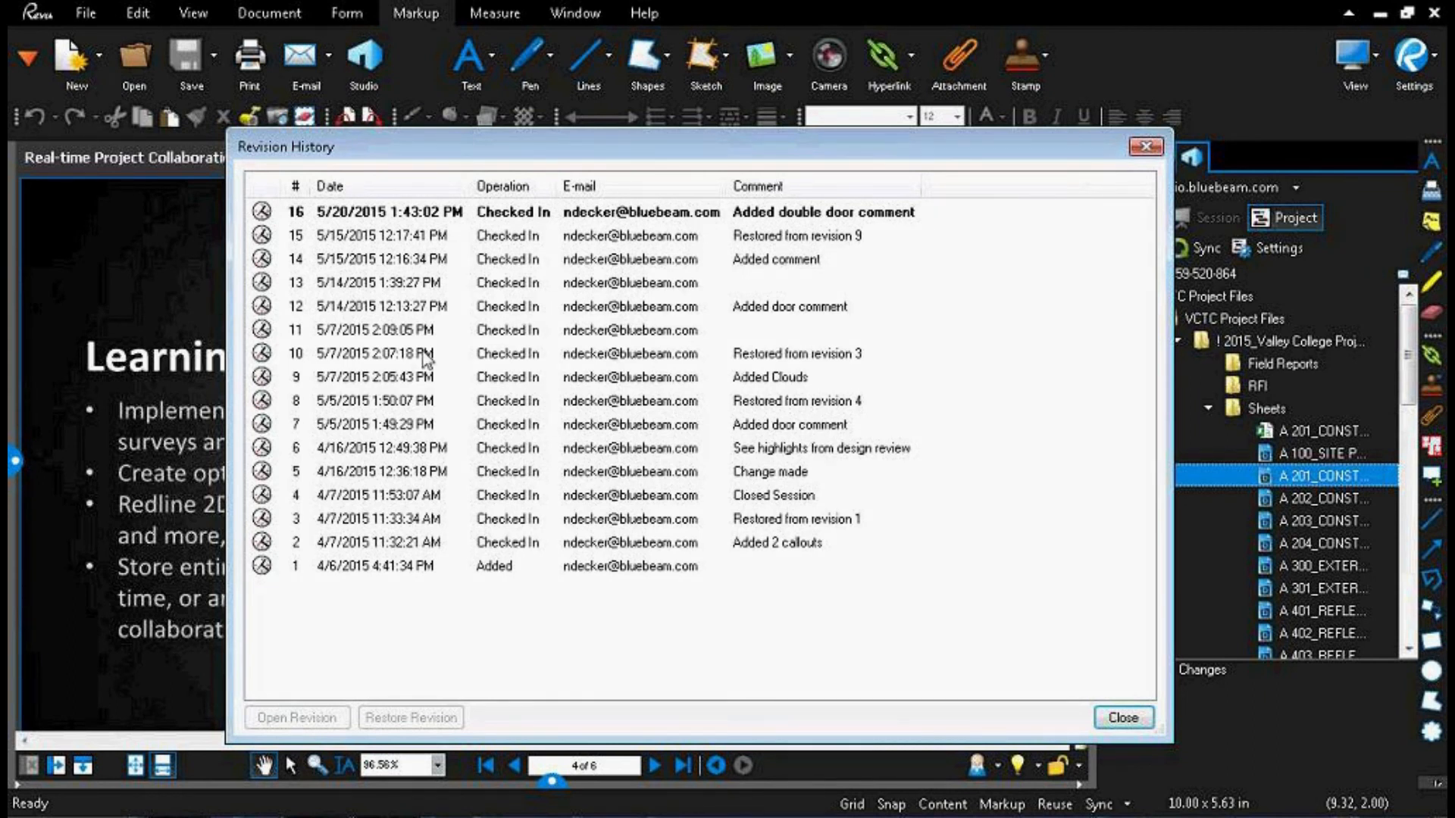
click(395, 331)
click(394, 378)
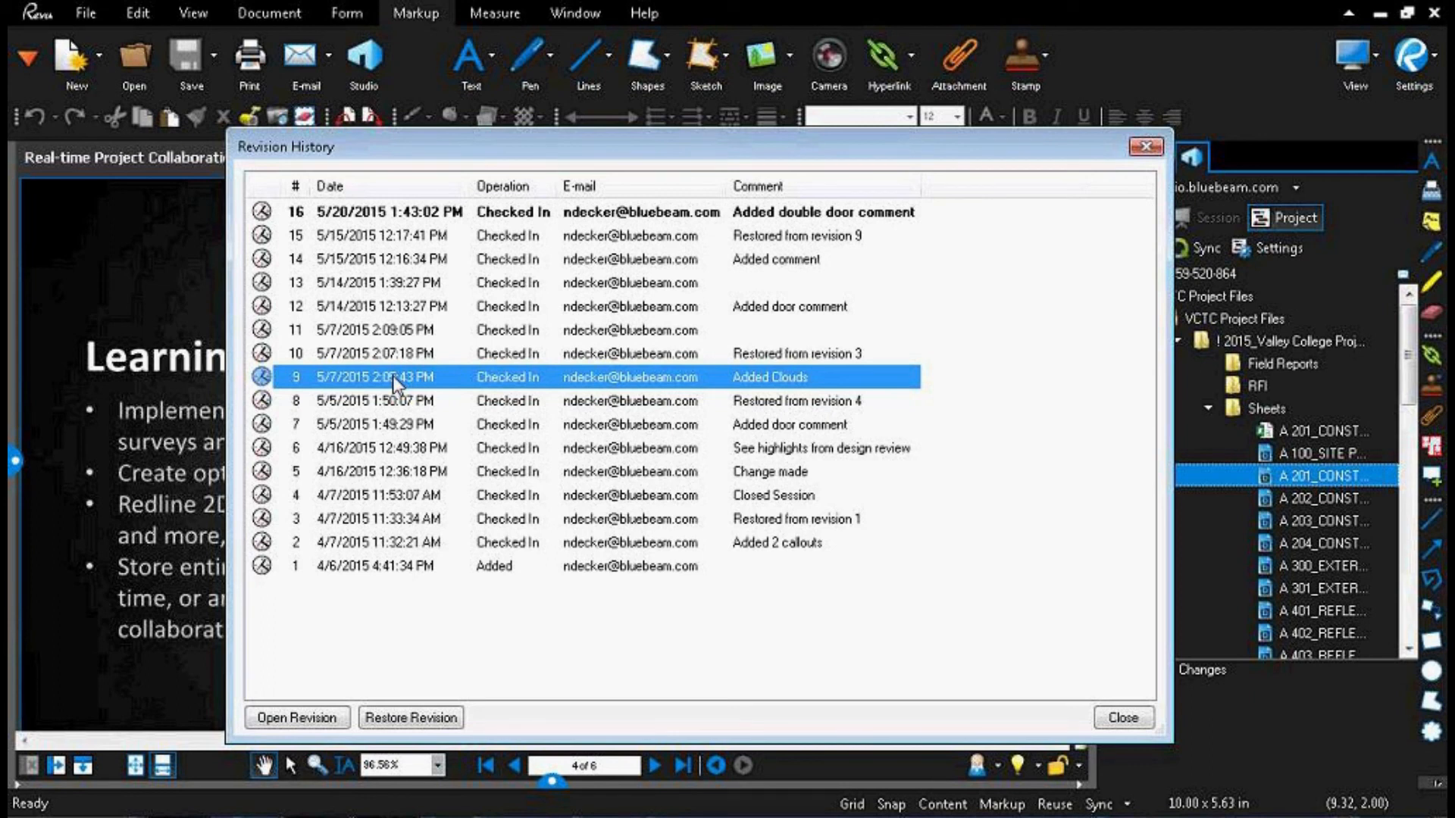
click(385, 421)
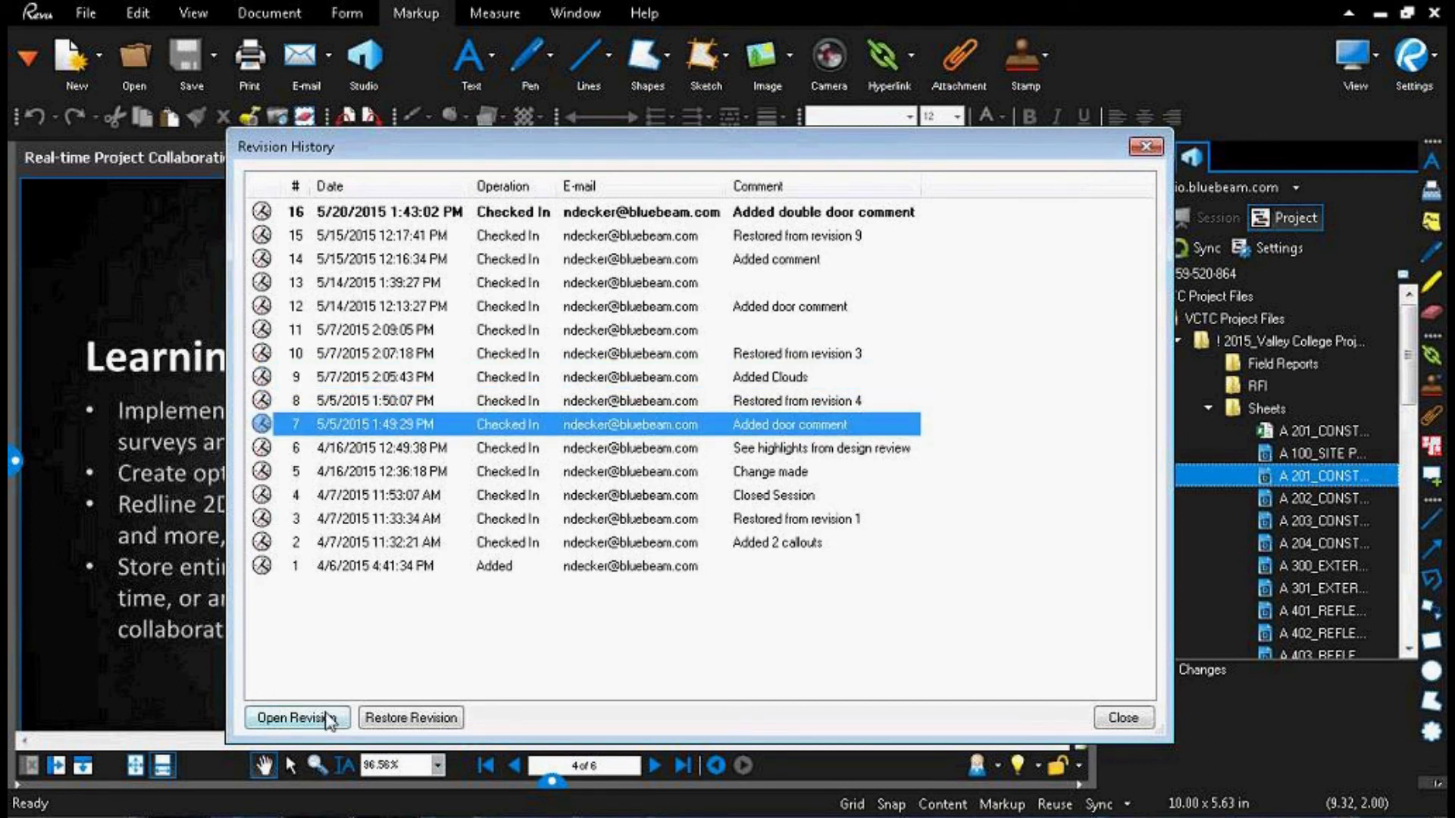
click(428, 724)
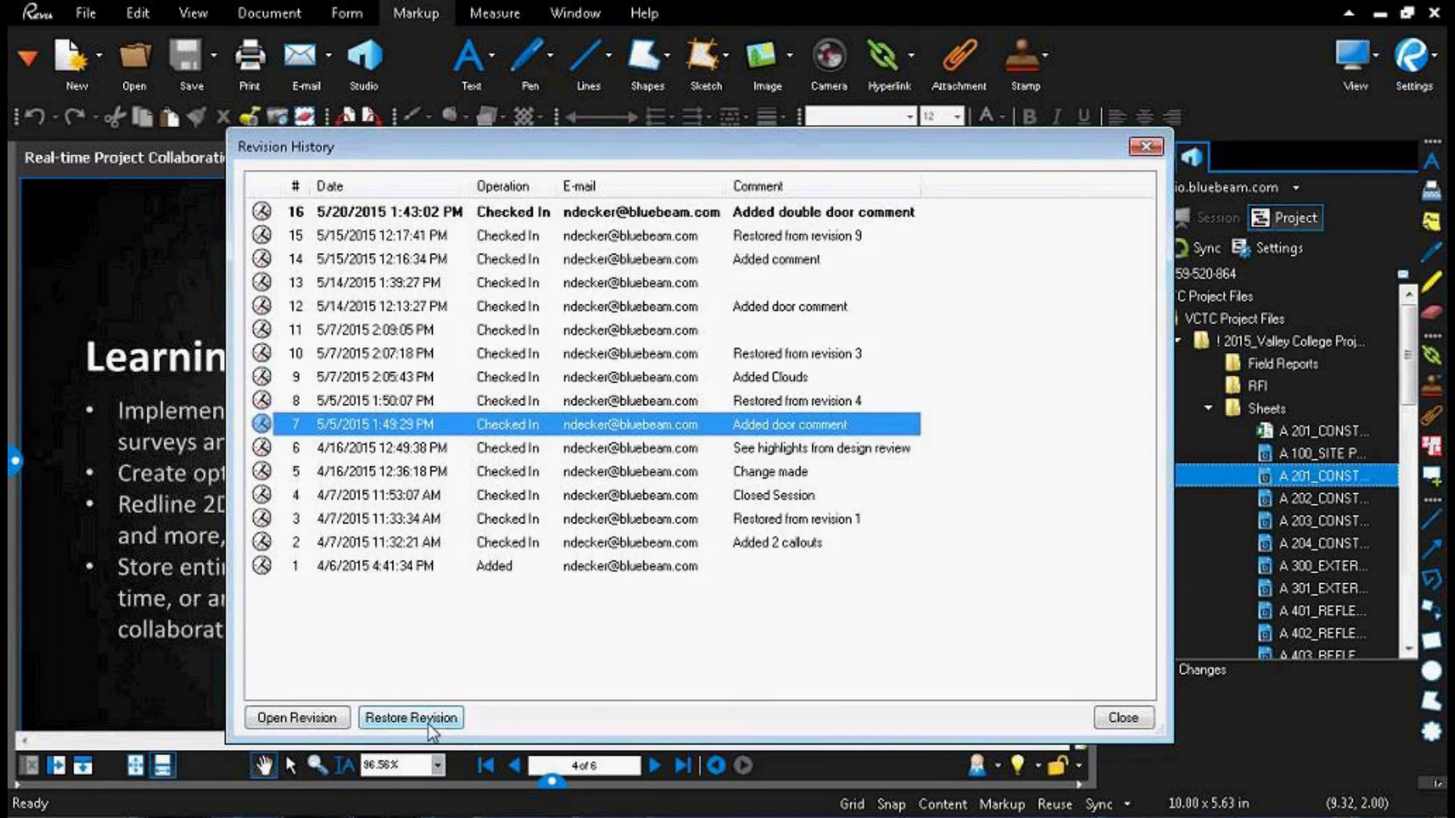
click(388, 279)
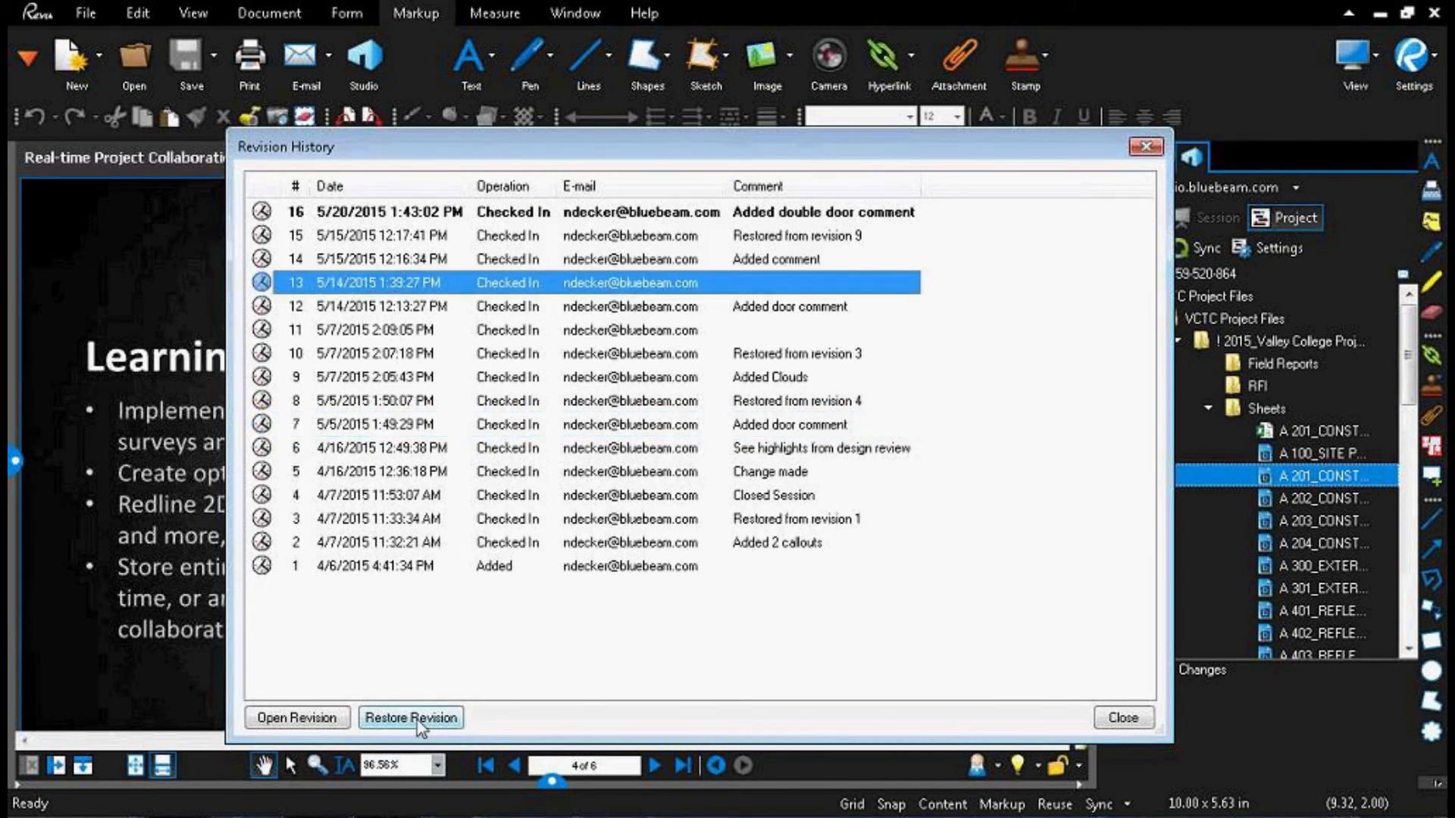
click(1116, 725)
Step: Collapse the Sheets folder and expand the project's top-level Specifications folder with its Word subfolder
ctrl+click(1163, 498)
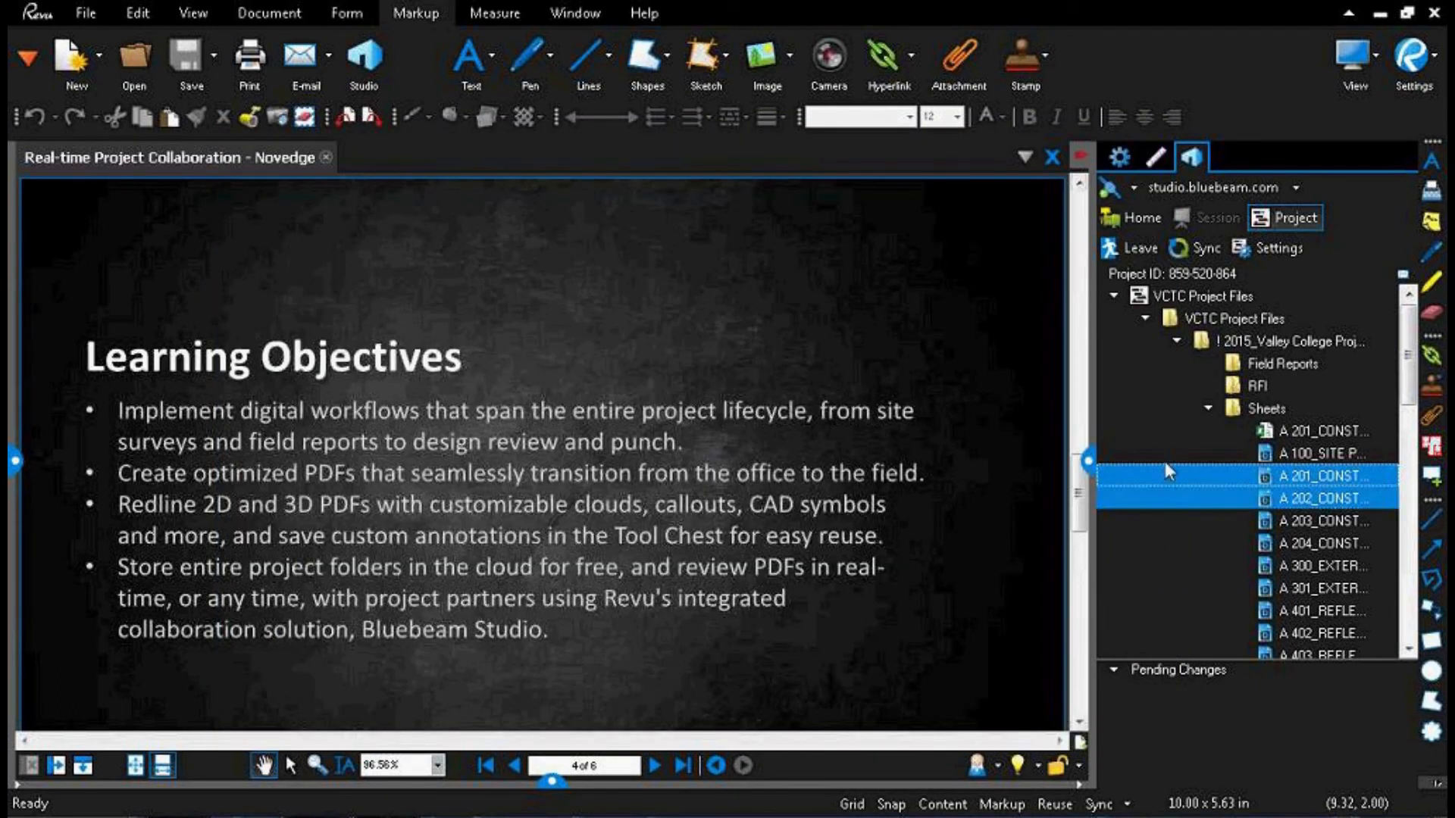
click(1203, 410)
click(1207, 410)
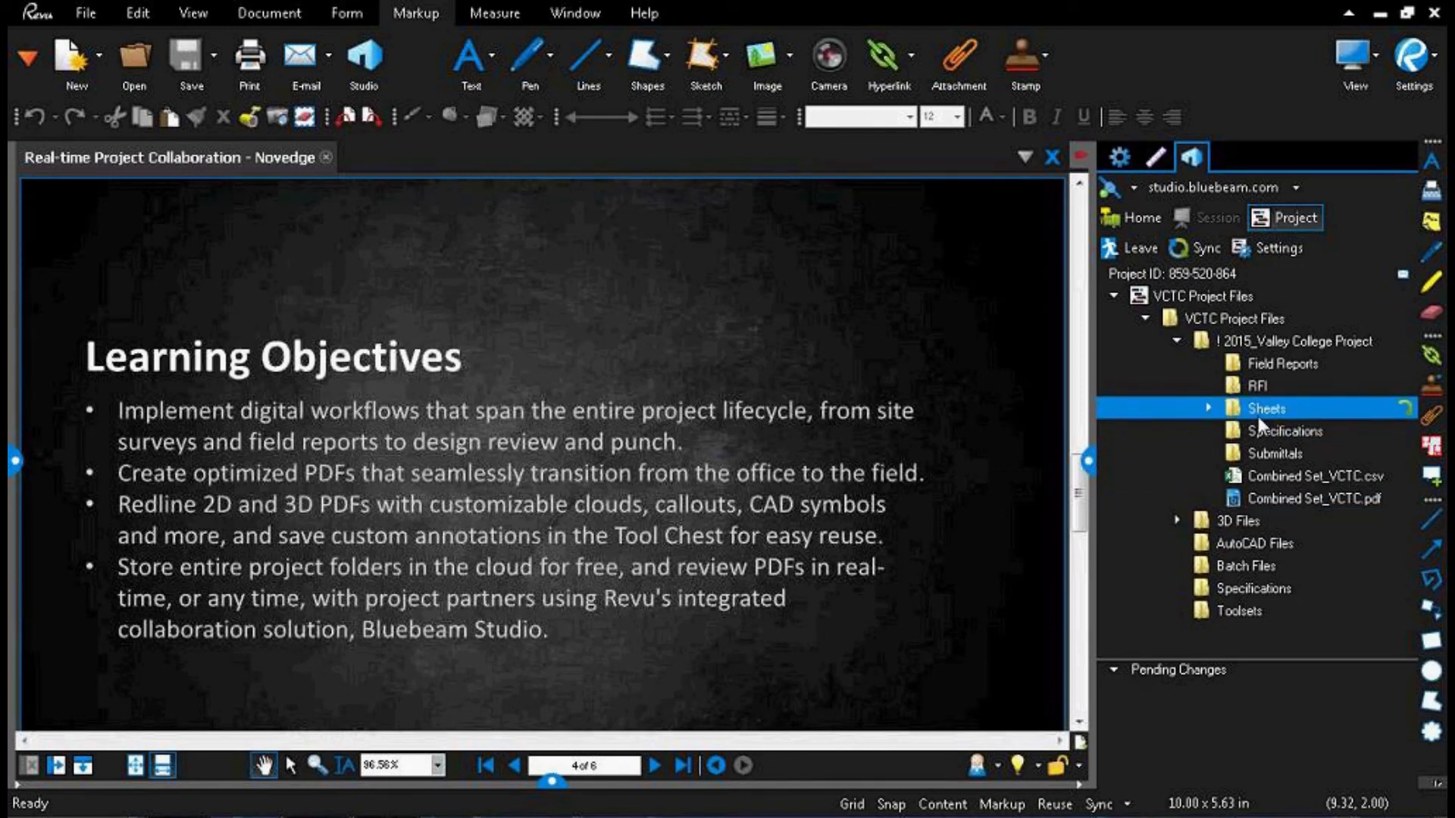
double_click(1227, 599)
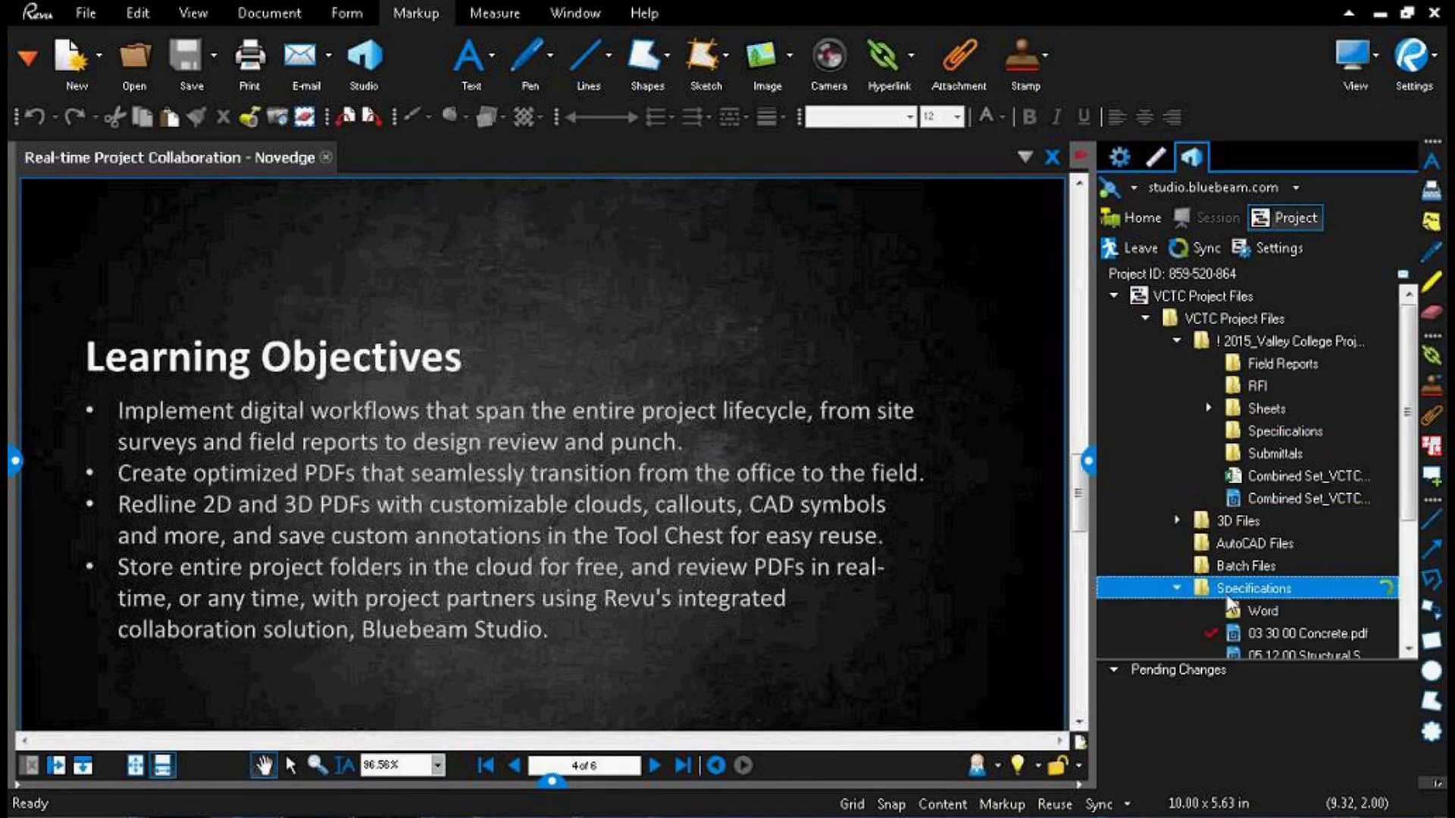
scroll(1304, 492, down, 3)
click(1275, 432)
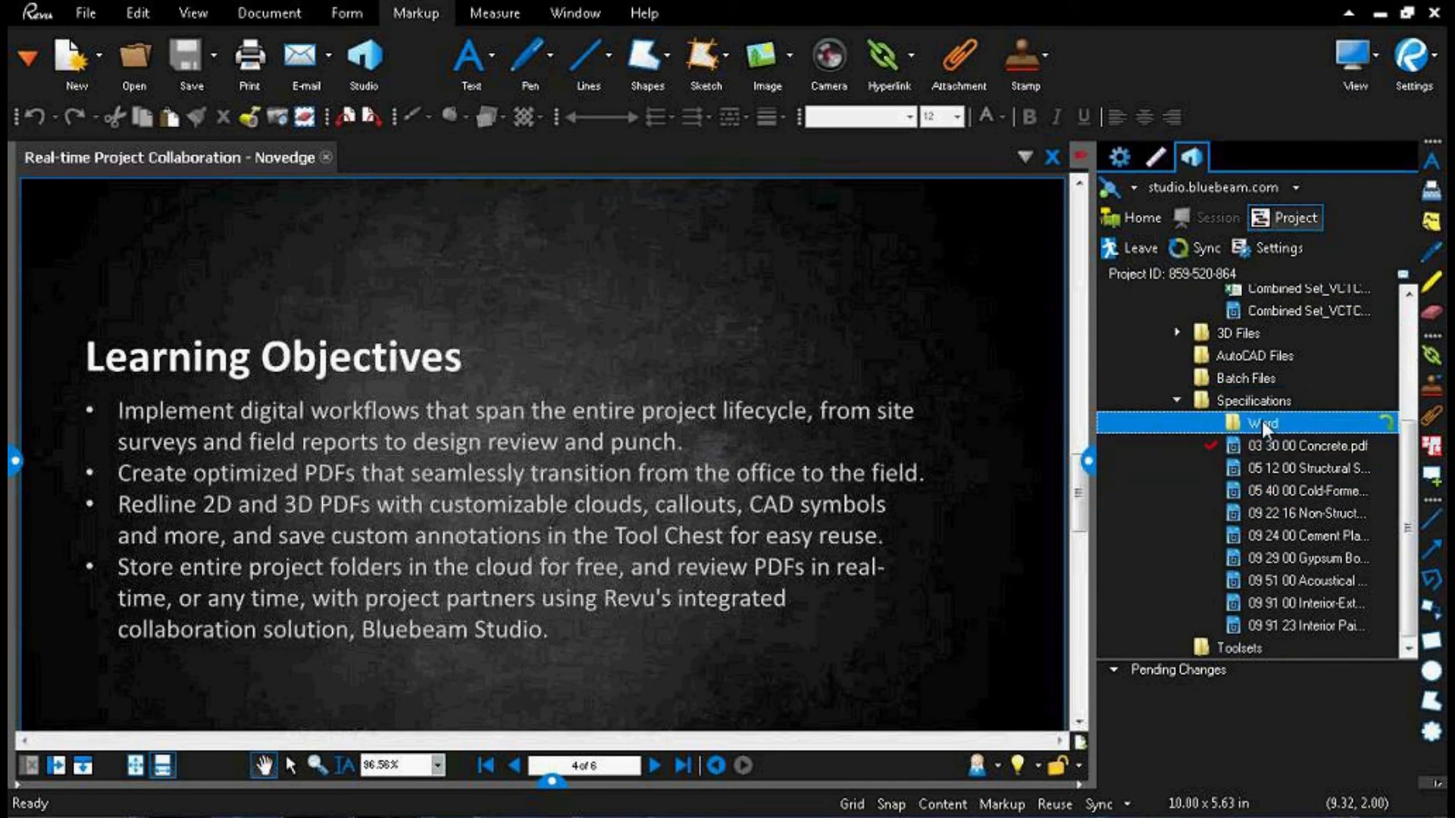
double_click(1262, 423)
Step: View the 09 51 00 Acoustical Ceiling Tiles Word document from the project as read-only and close it
click(1308, 449)
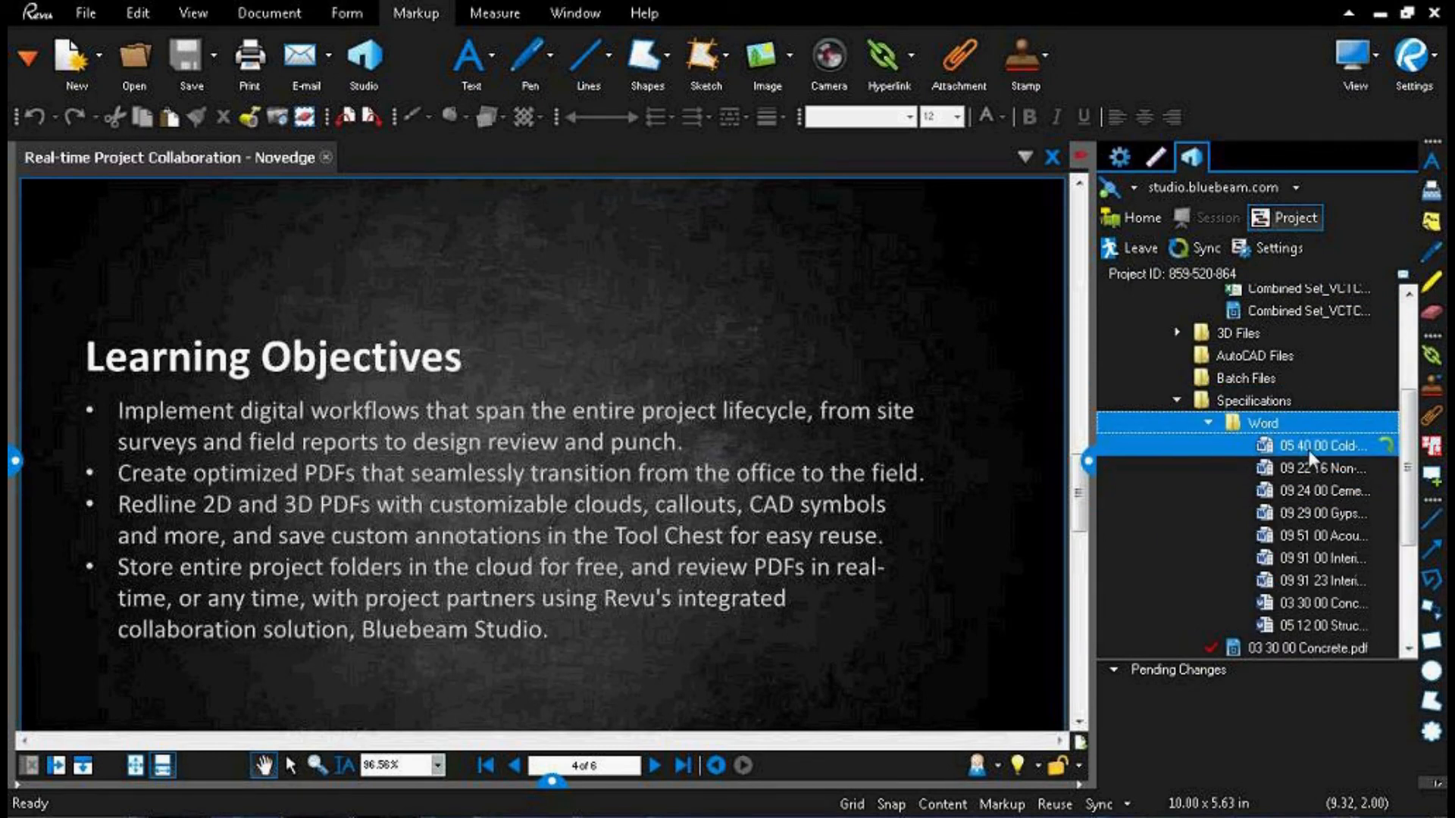
scroll(1296, 500, down, 3)
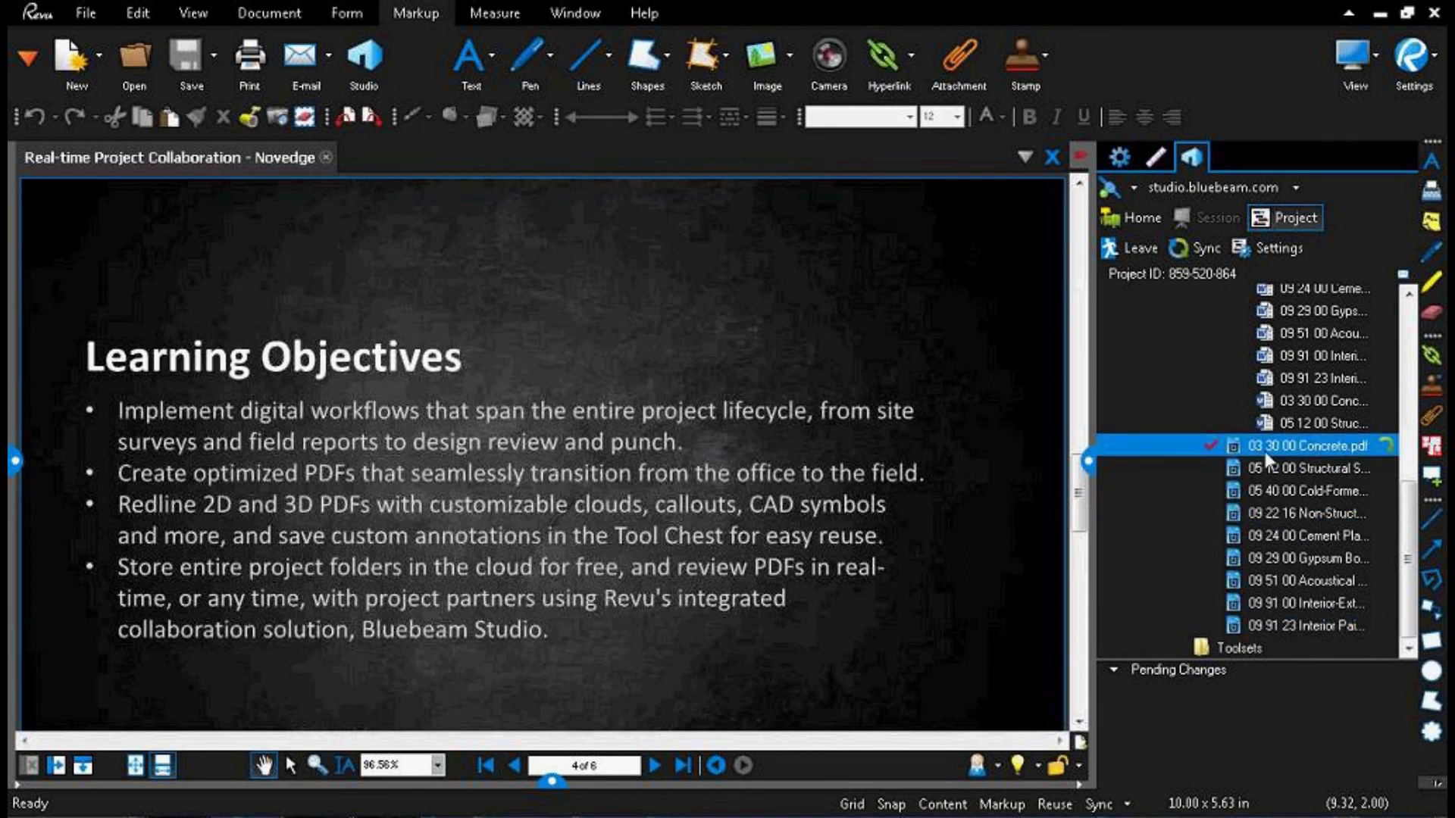
double_click(1307, 332)
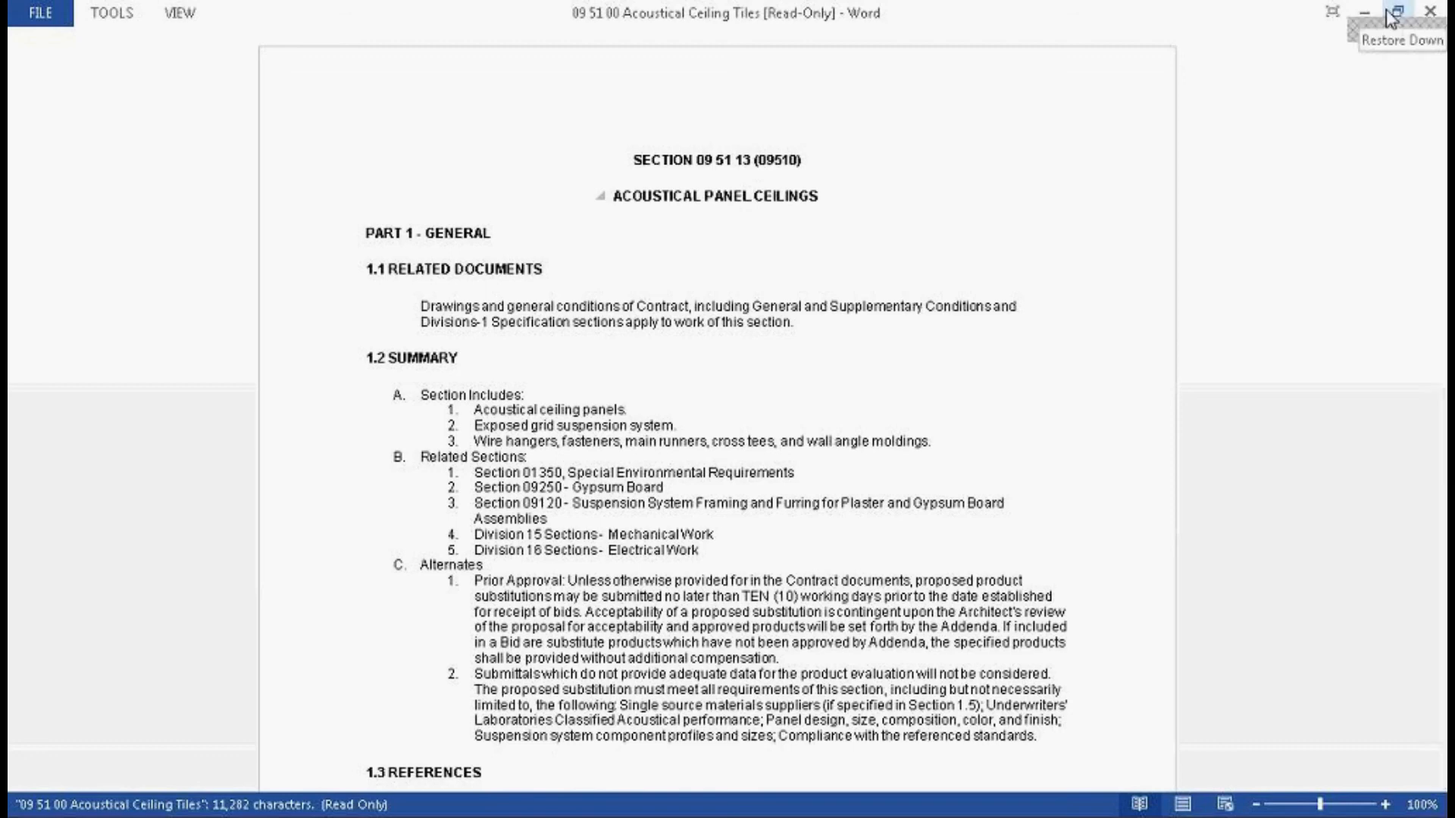
click(1430, 12)
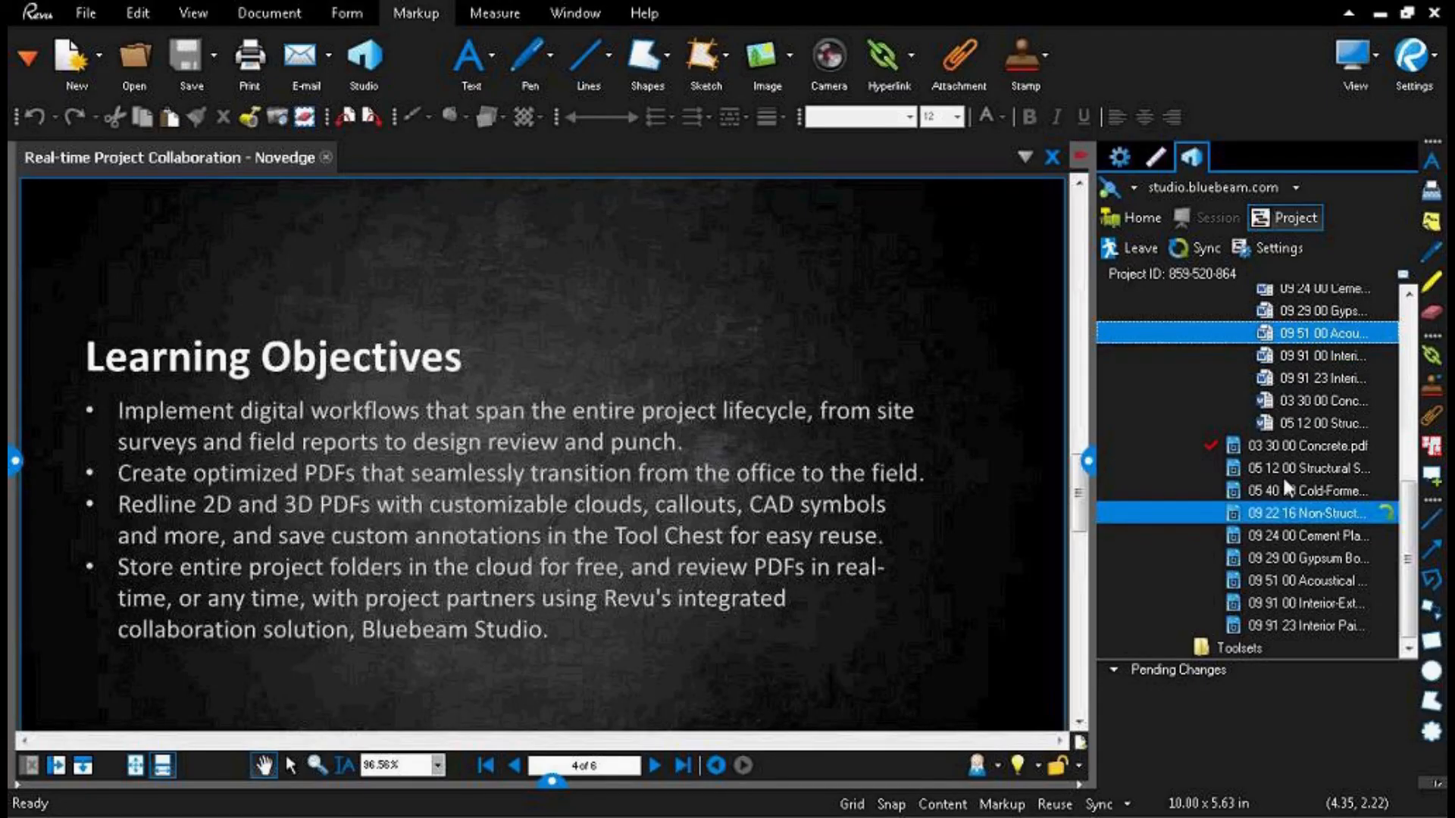
Step: Check out the 09 51 00 Acoustical Ceiling Tiles document and open the checked-out copy in Word for editing
right_click(1288, 331)
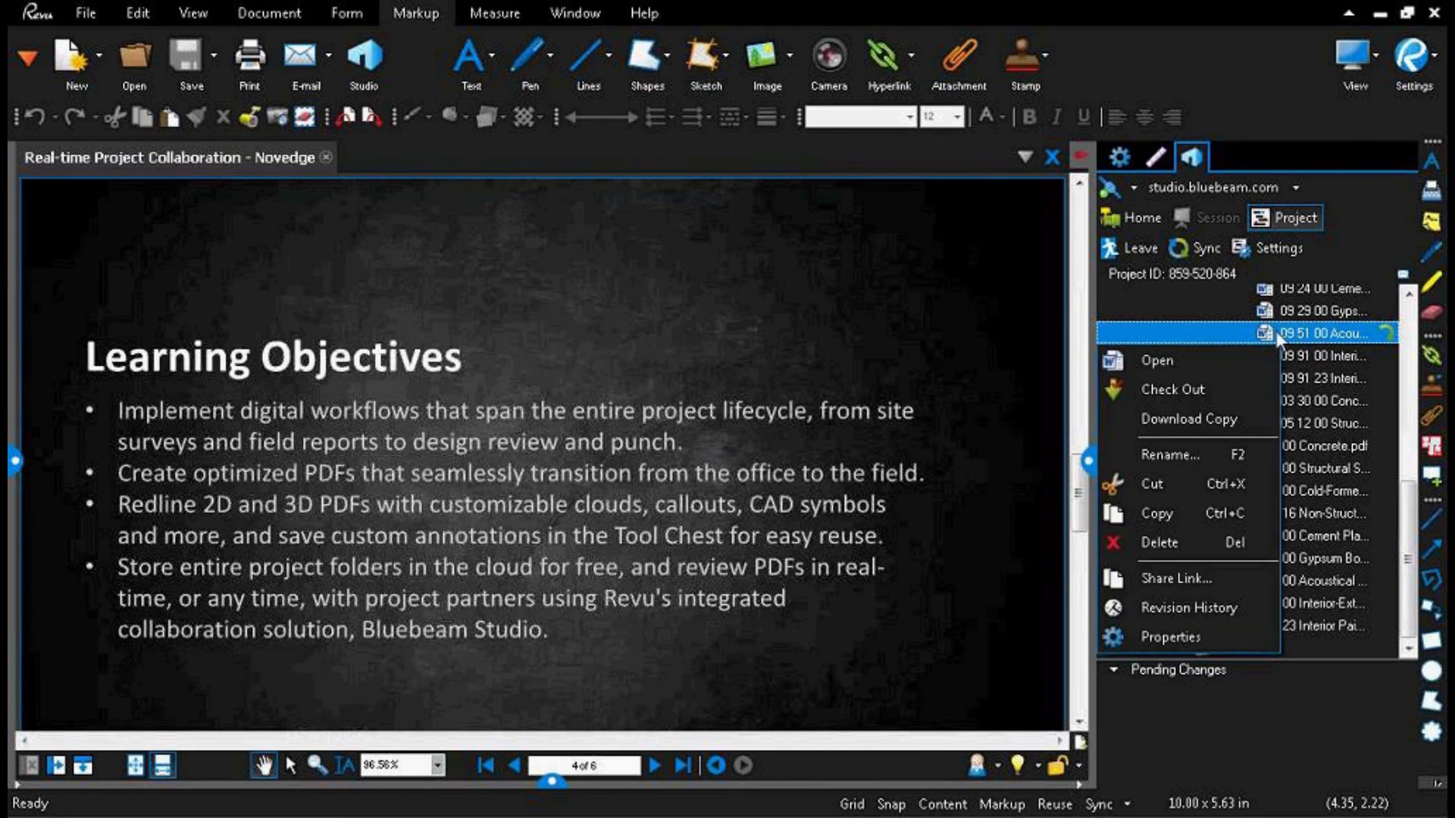
click(1181, 388)
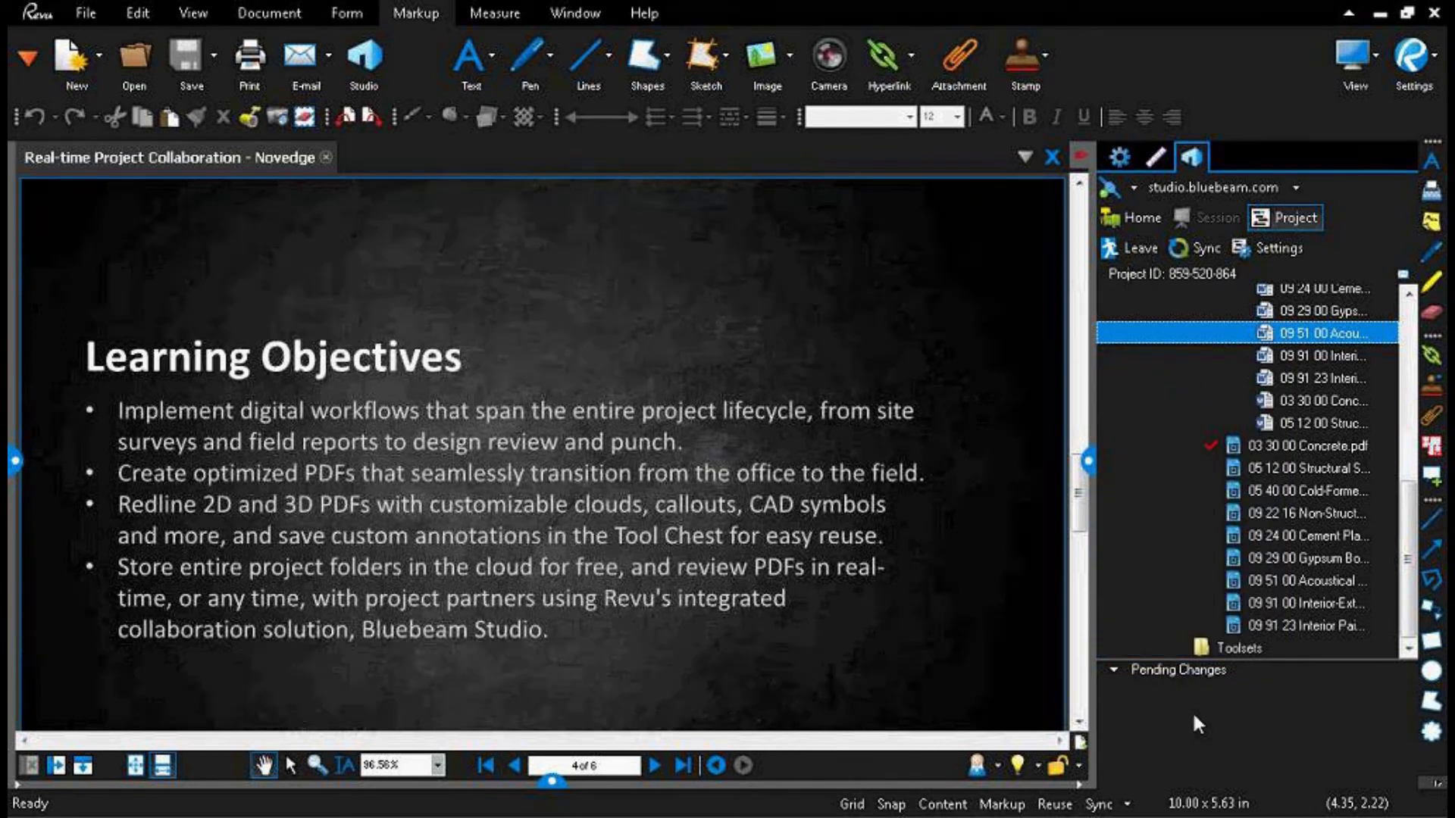
click(1203, 691)
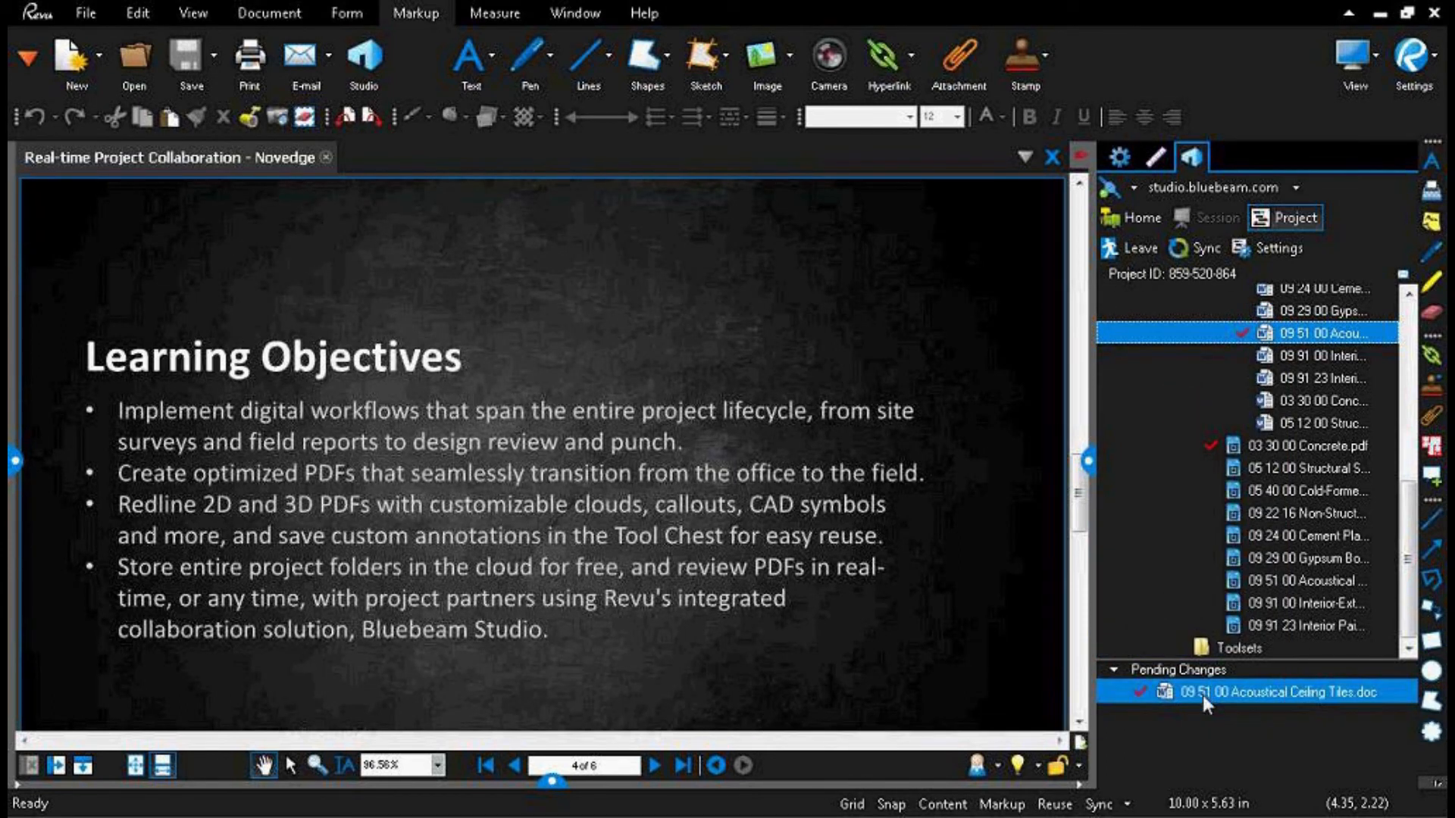
double_click(1201, 694)
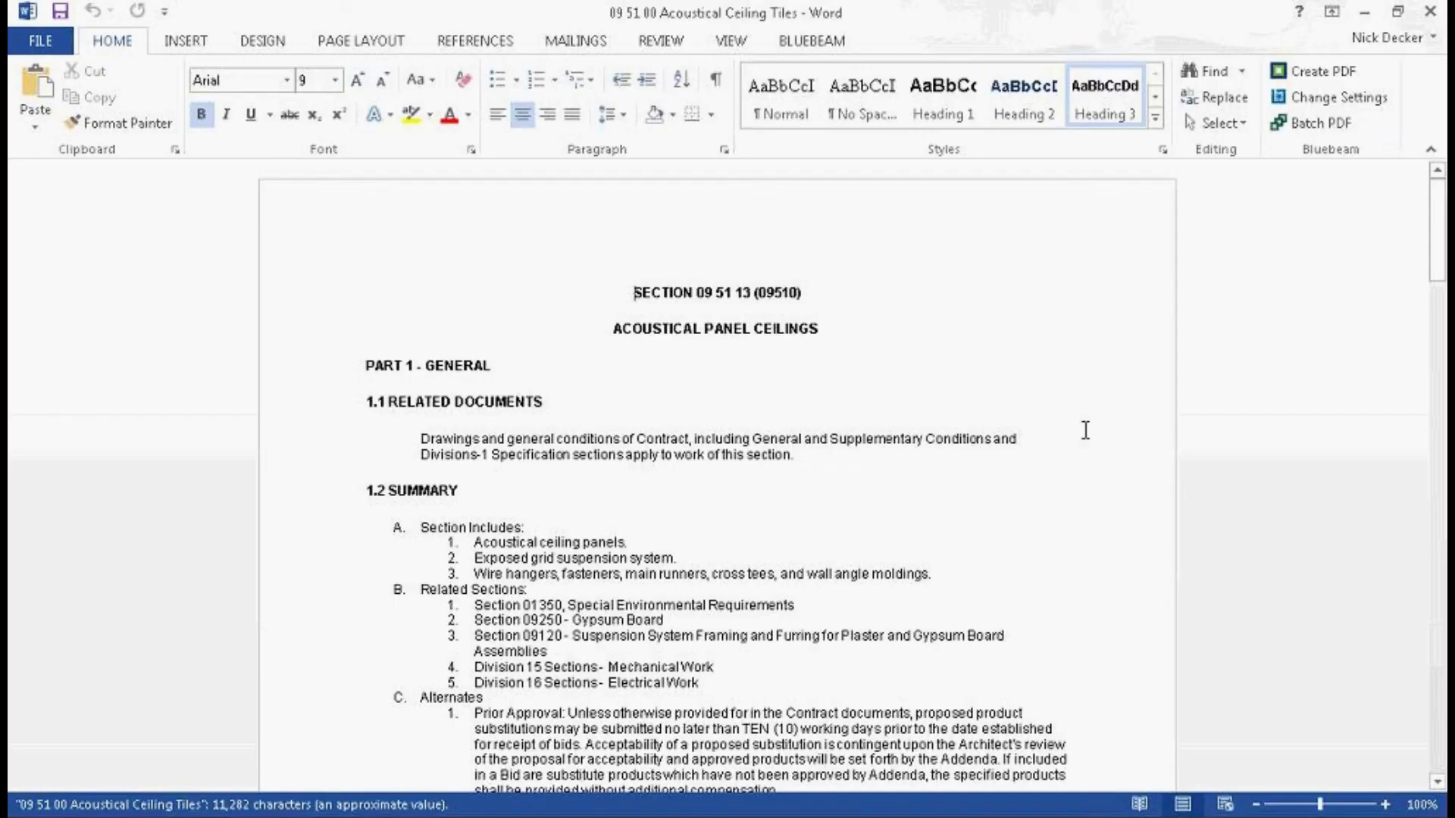
Step: Delete the word "PANEL" from the "ACOUSTICAL PANEL CEILINGS" title
scroll(312, 477, down, 5)
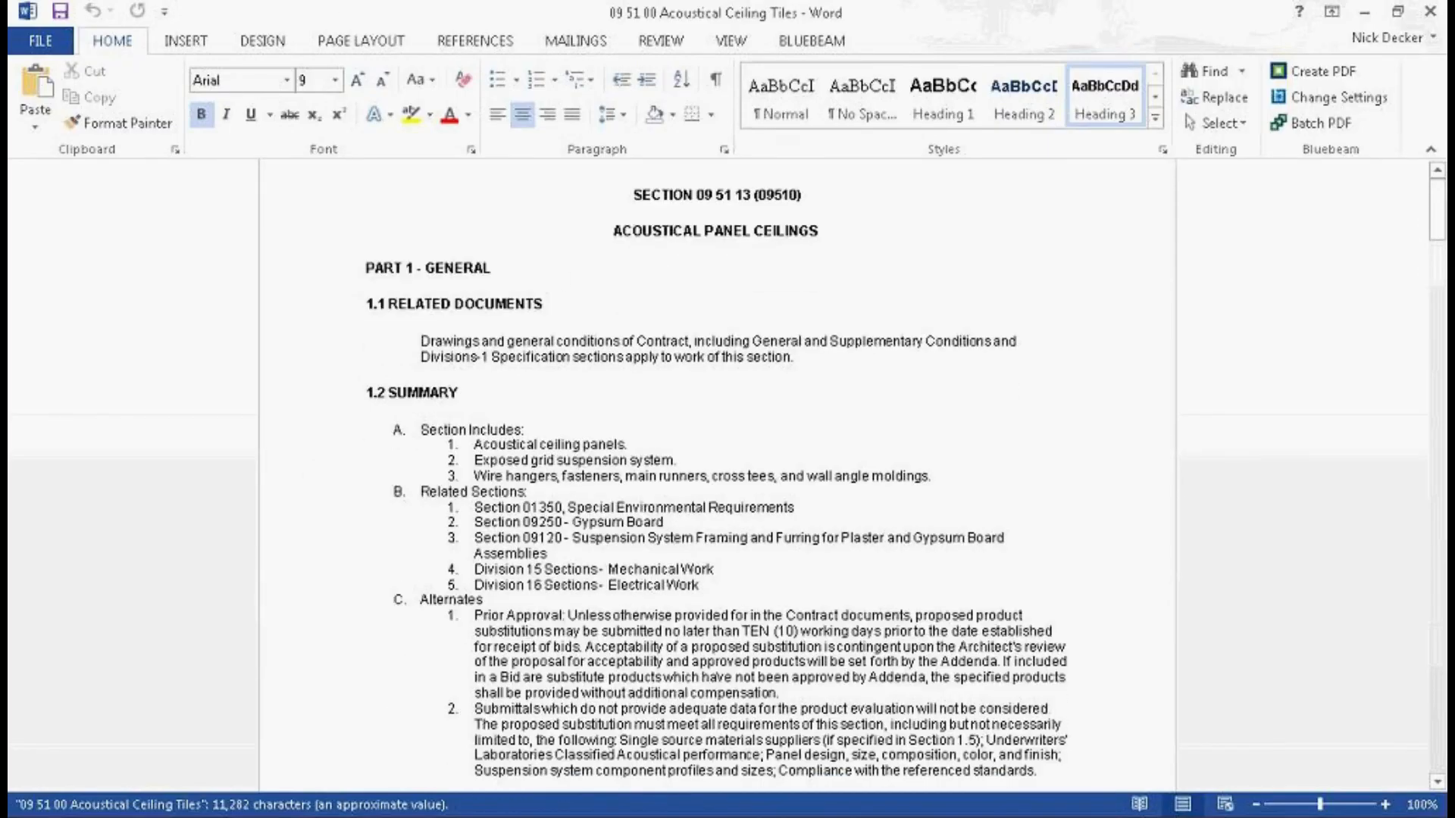
scroll(310, 478, down, 4)
scroll(782, 552, up, 6)
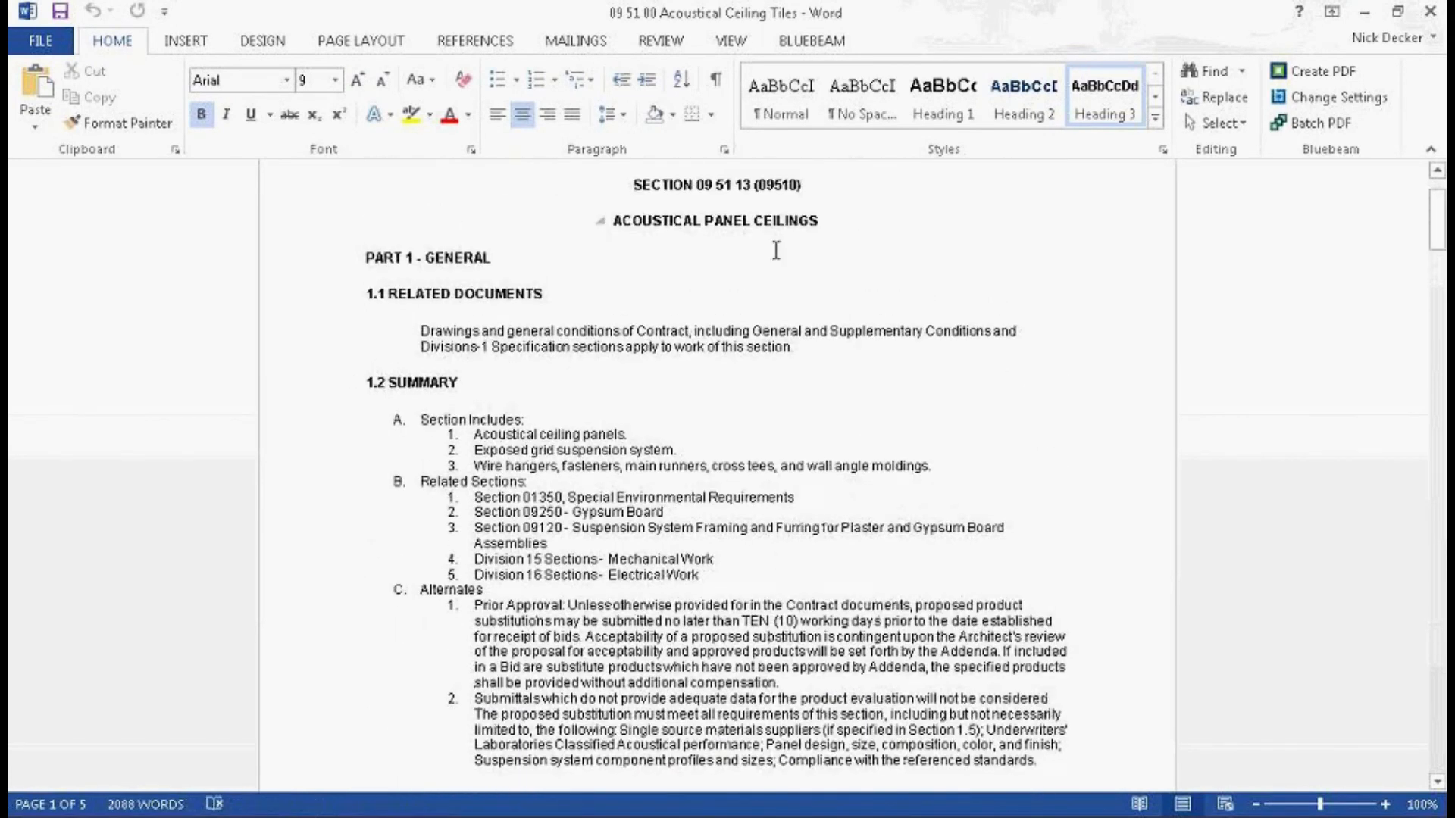
drag(751, 221, 702, 221)
key(Delete)
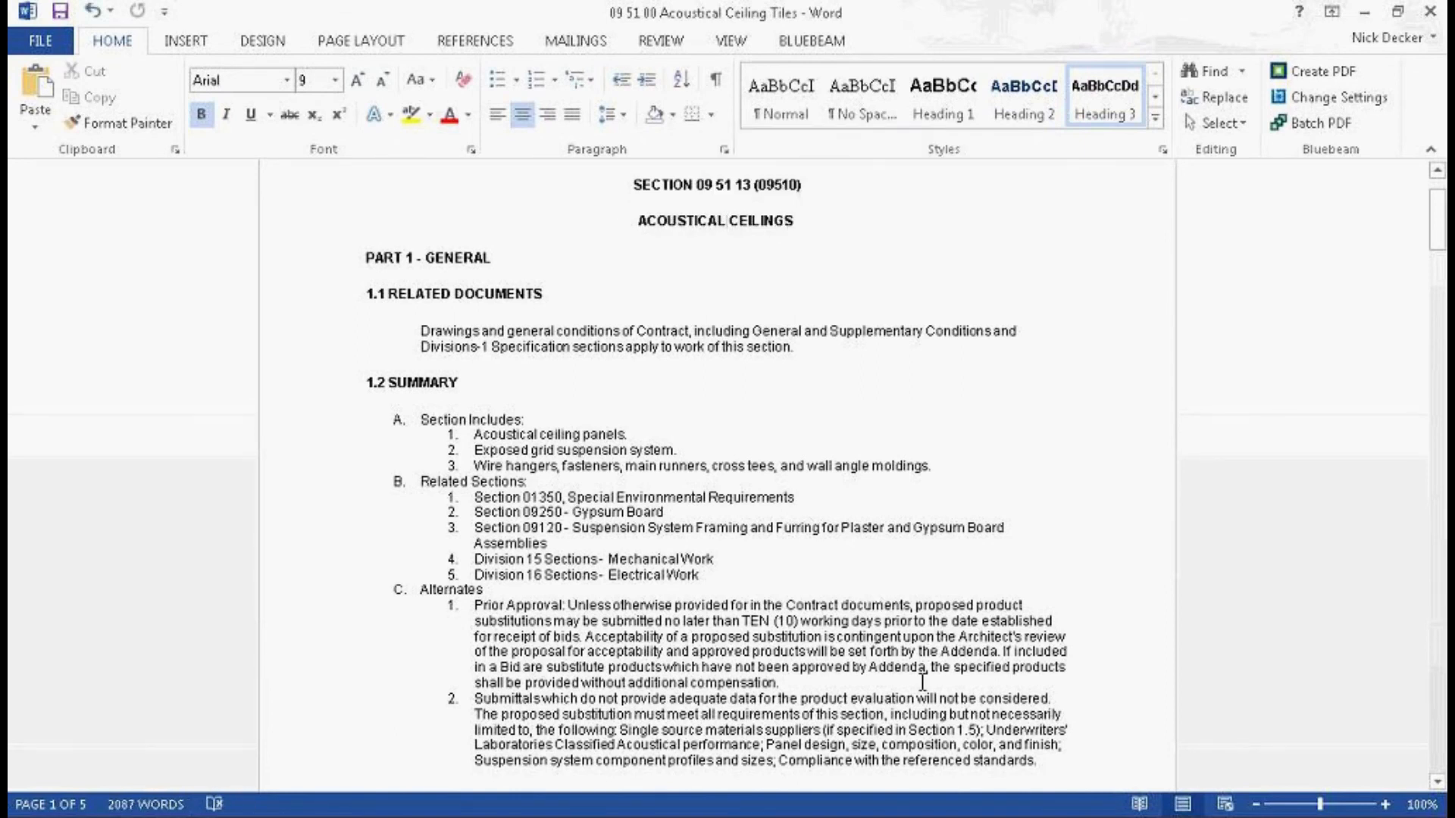
Step: Highlight item 2 under Alternates in yellow, from "for the product evaluation" to the end of the paragraph
scroll(925, 654, down, 1)
drag(1039, 709, 752, 645)
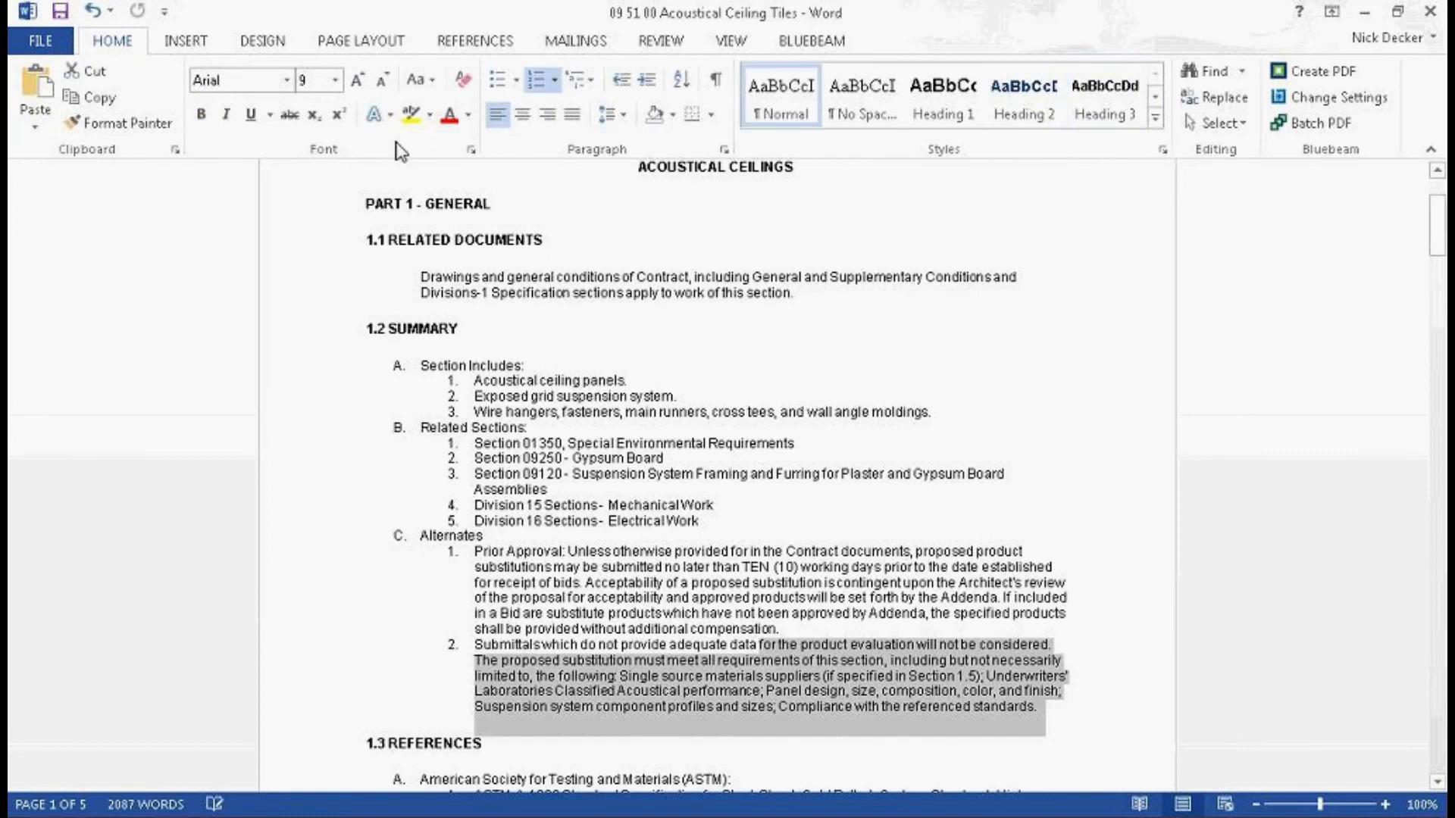
click(412, 116)
Step: Highlight items 9 and 10 of the ASTM list in section 1.3 References in bright green
scroll(914, 733, down, 4)
scroll(915, 733, down, 4)
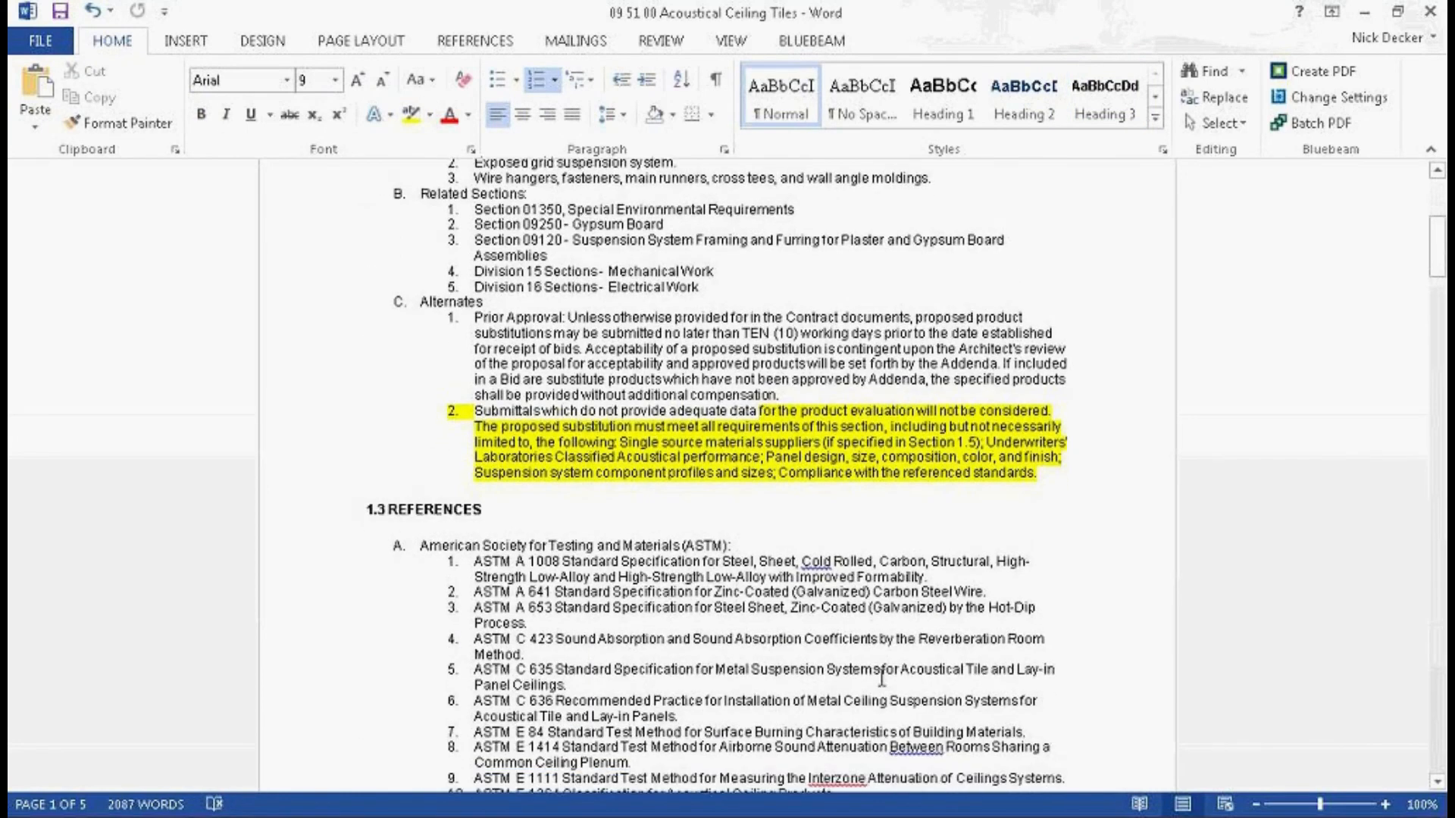
drag(836, 596, 457, 590)
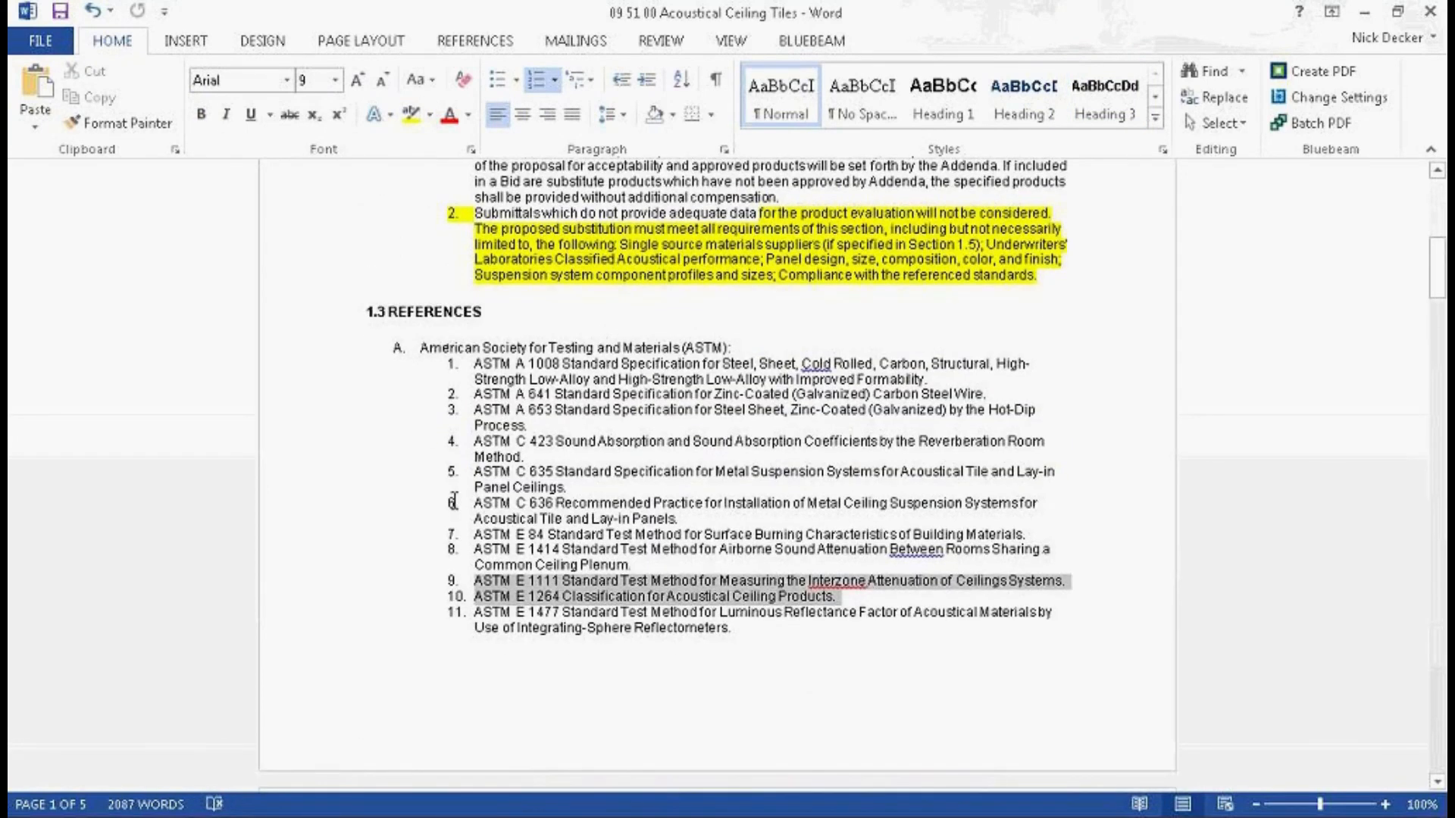
click(429, 115)
click(441, 154)
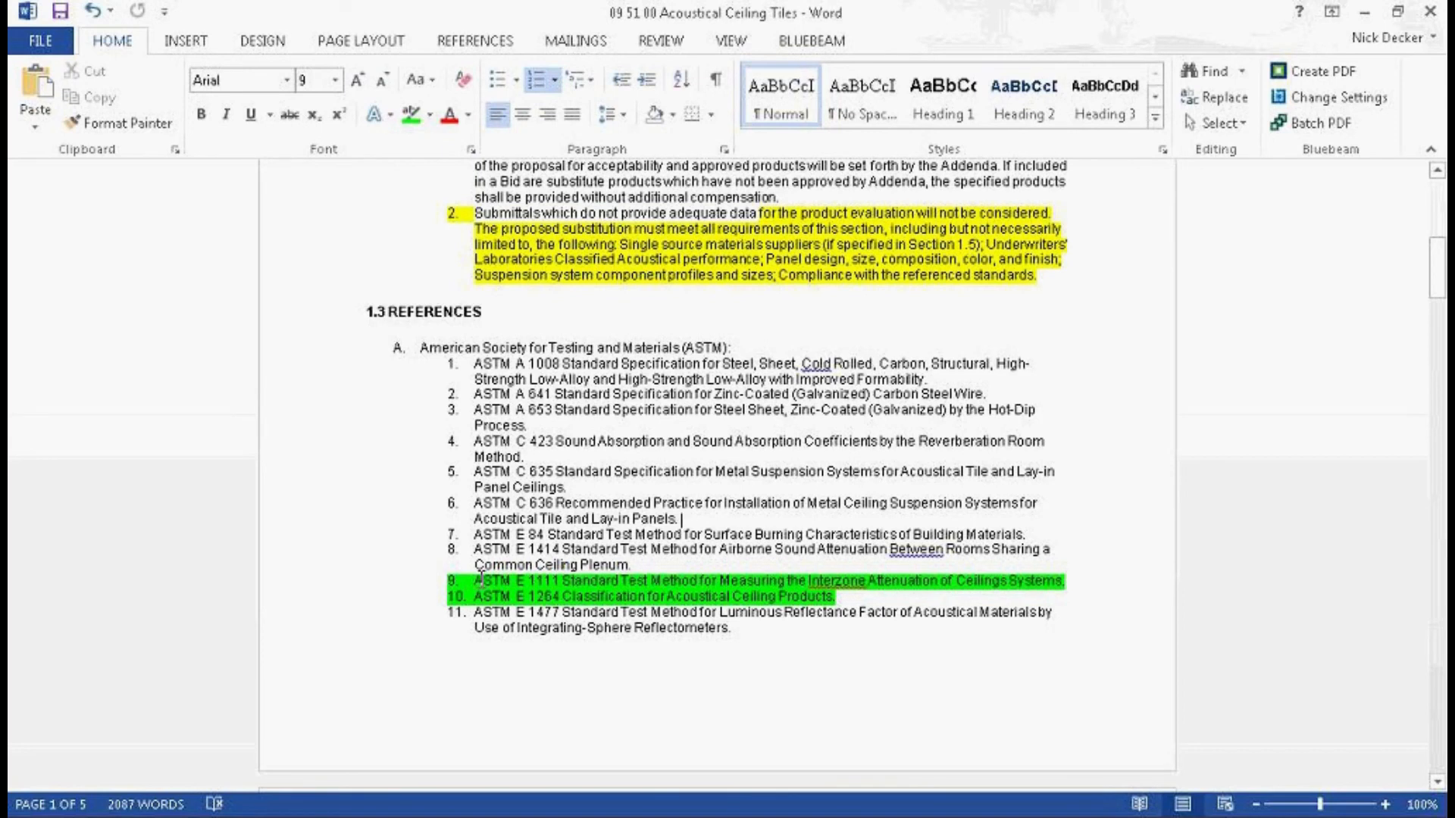
Step: Save and close the Word document and check it in to the project with the comment "Added highlights"
click(62, 14)
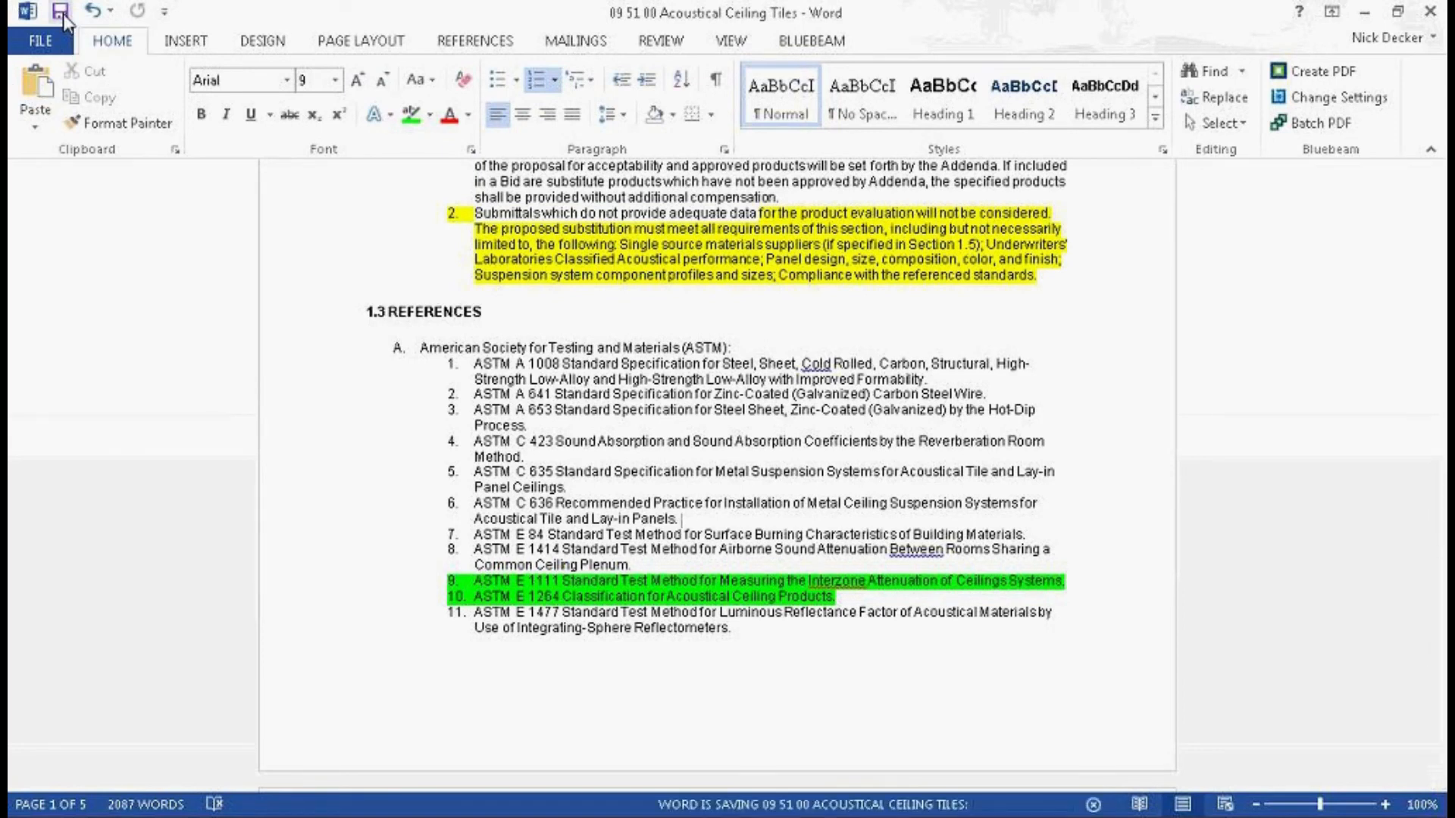
click(1432, 13)
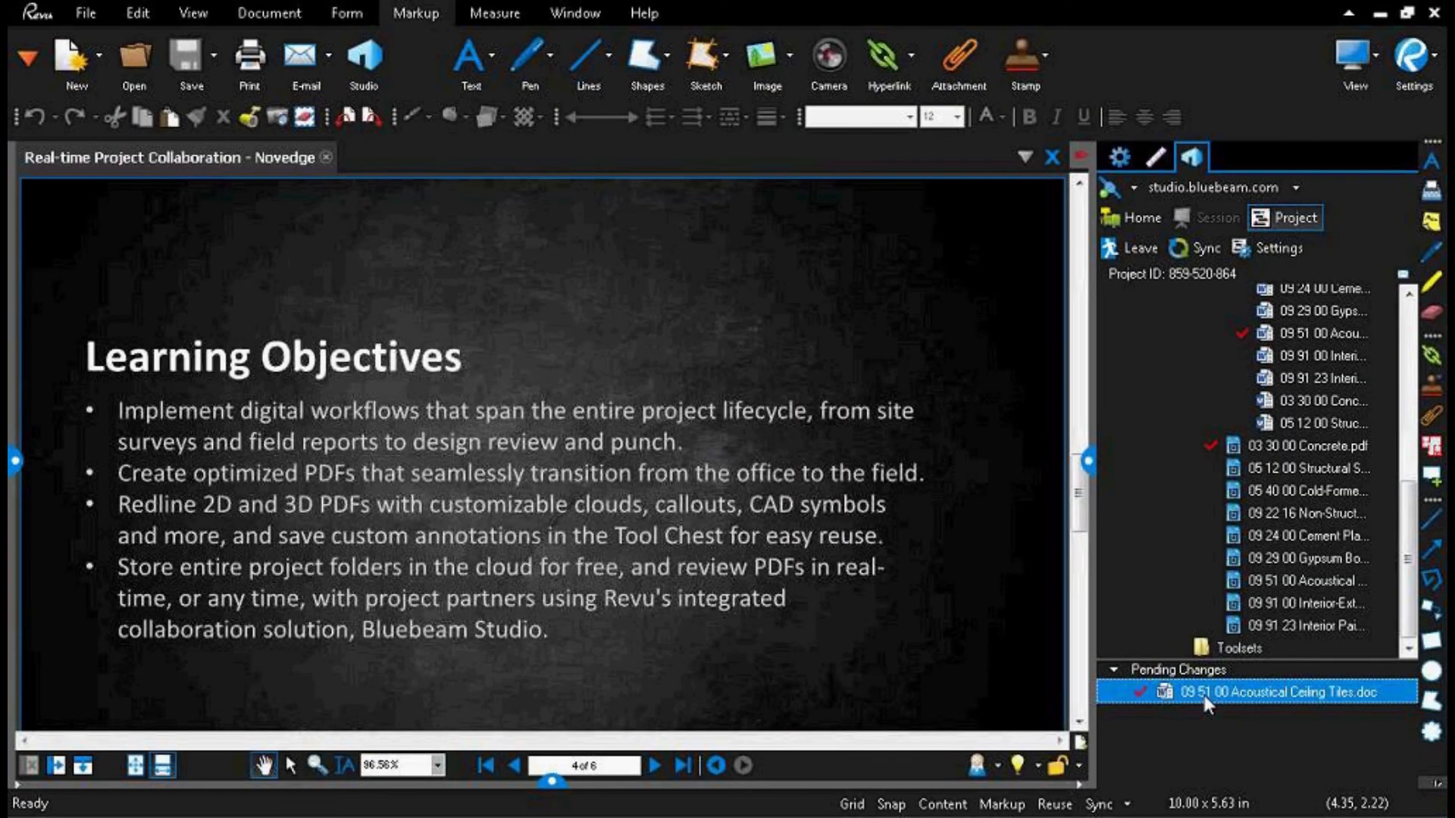
right_click(1203, 699)
click(1278, 732)
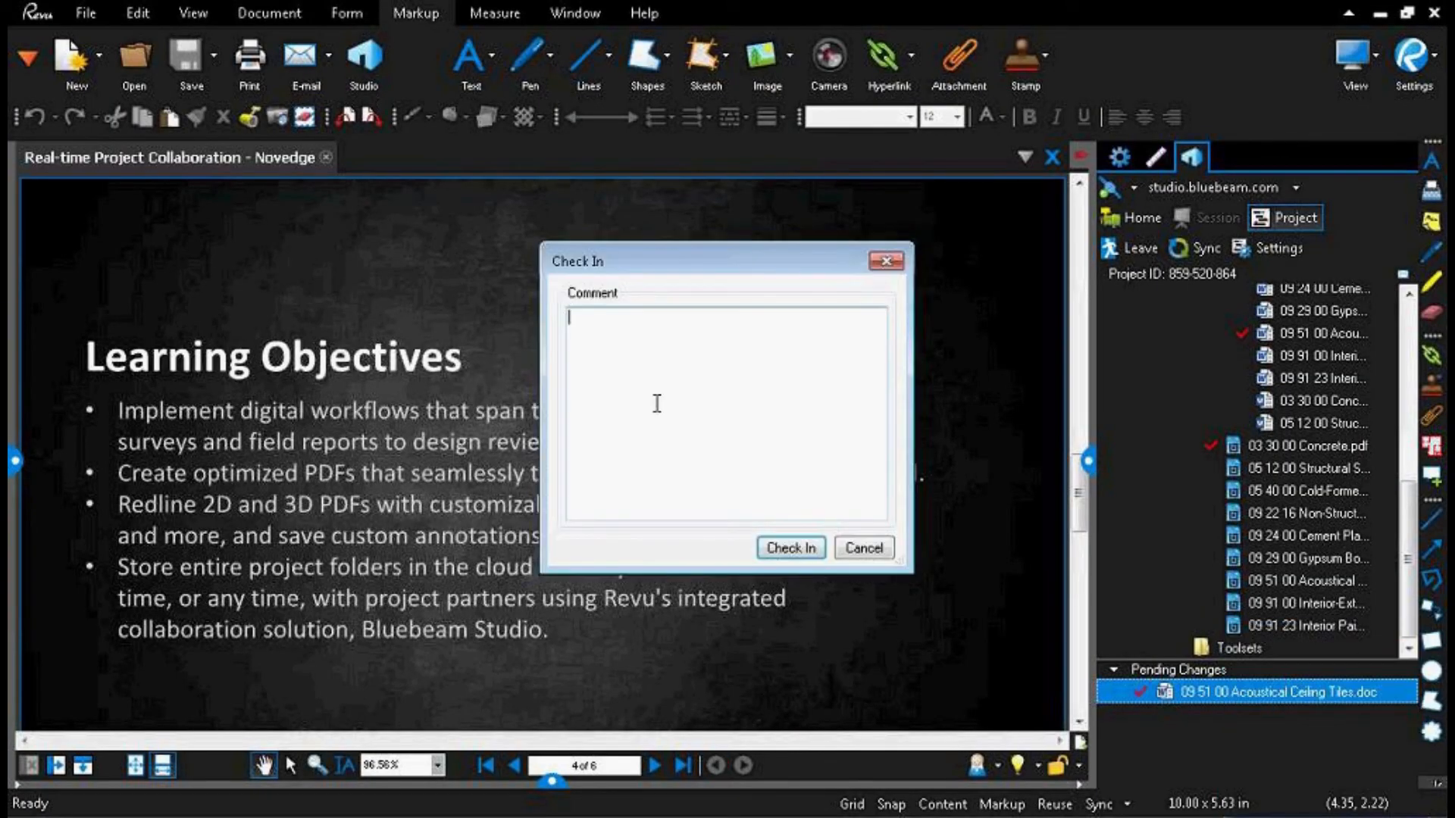
text(Added highlights)
key(Return)
click(784, 546)
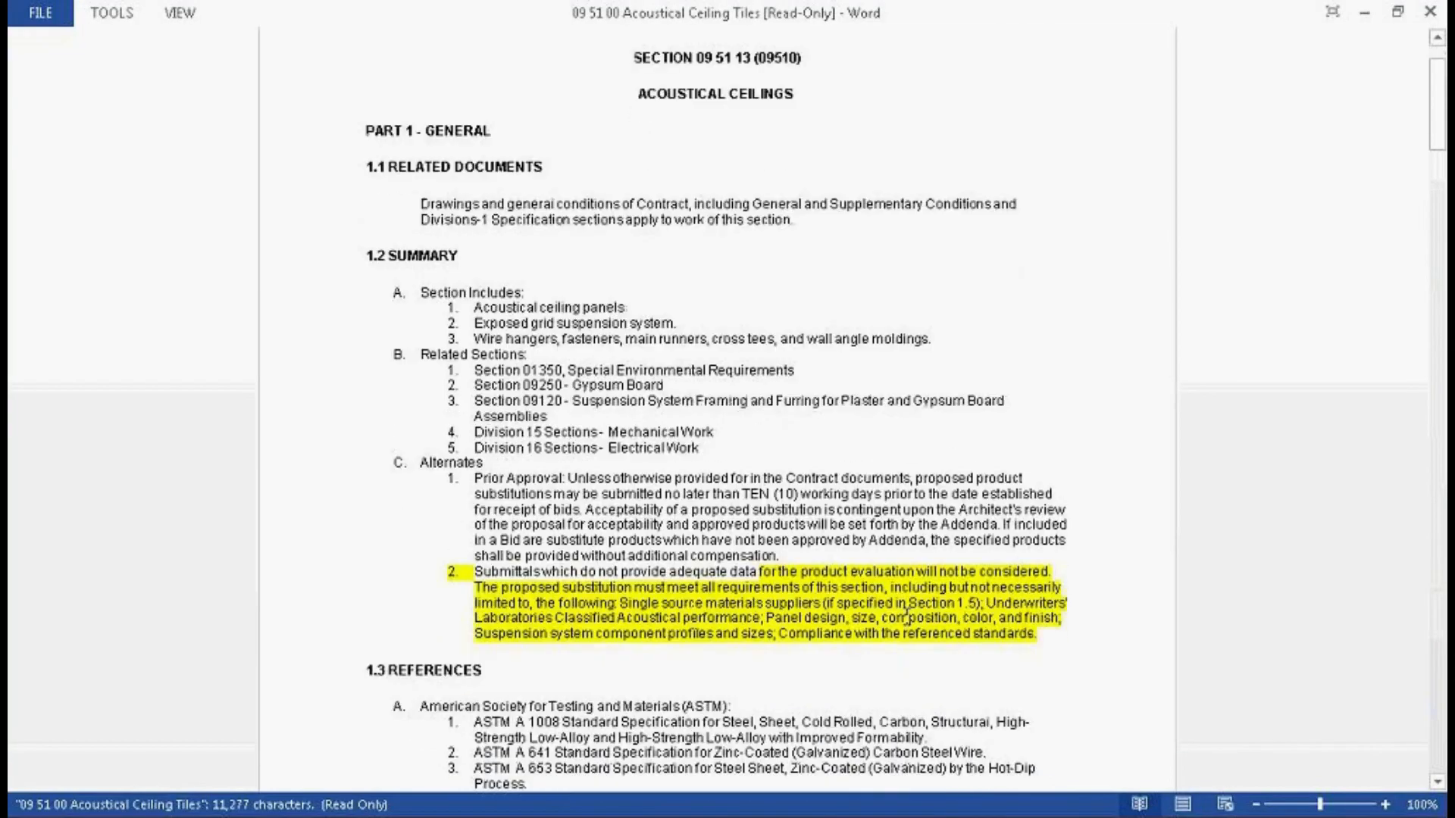
Step: Examine the edited title and highlighted passages in the checked-in ceiling tiles document, and close it
scroll(938, 555, down, 4)
scroll(629, 199, up, 6)
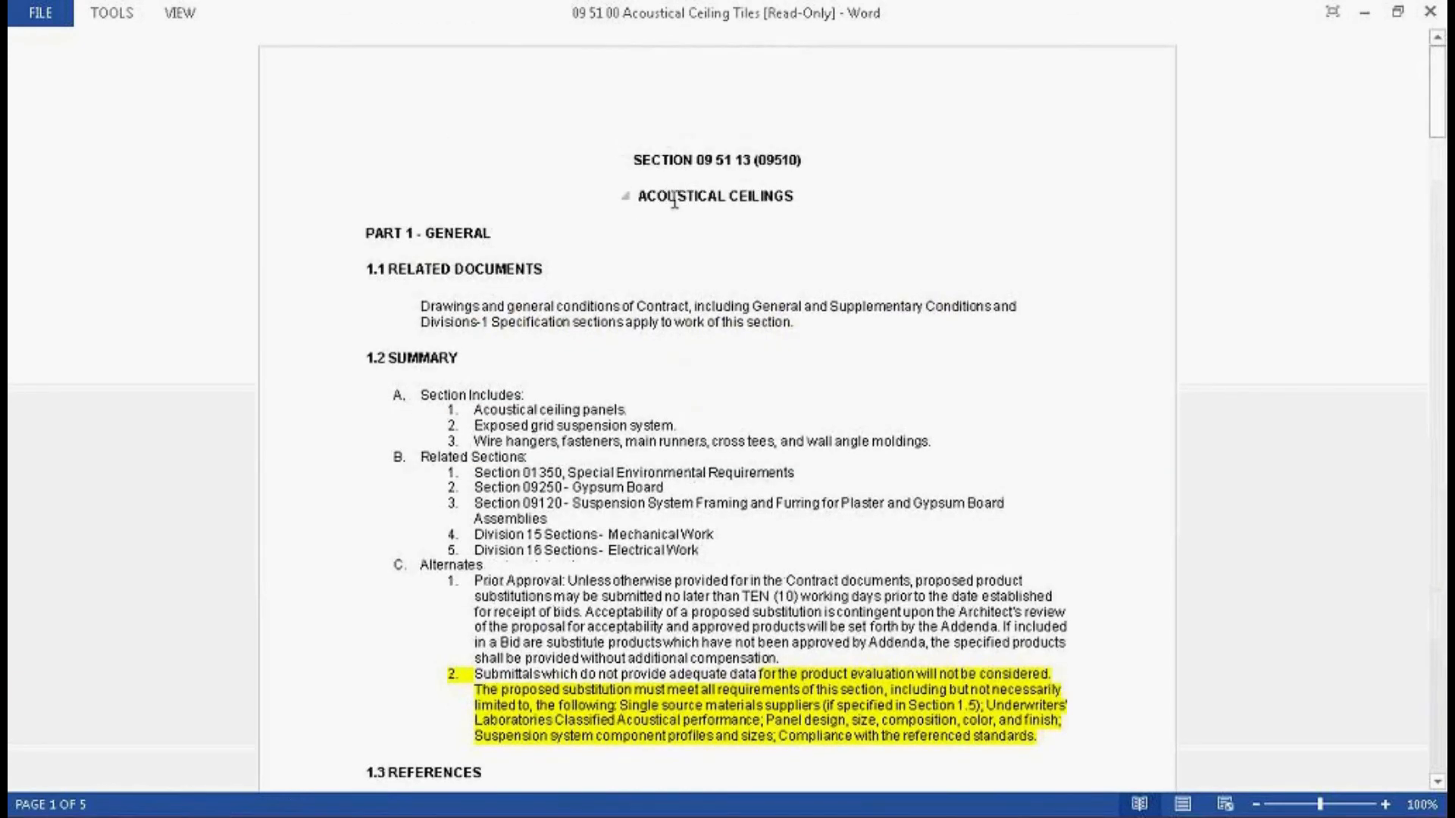
click(1430, 12)
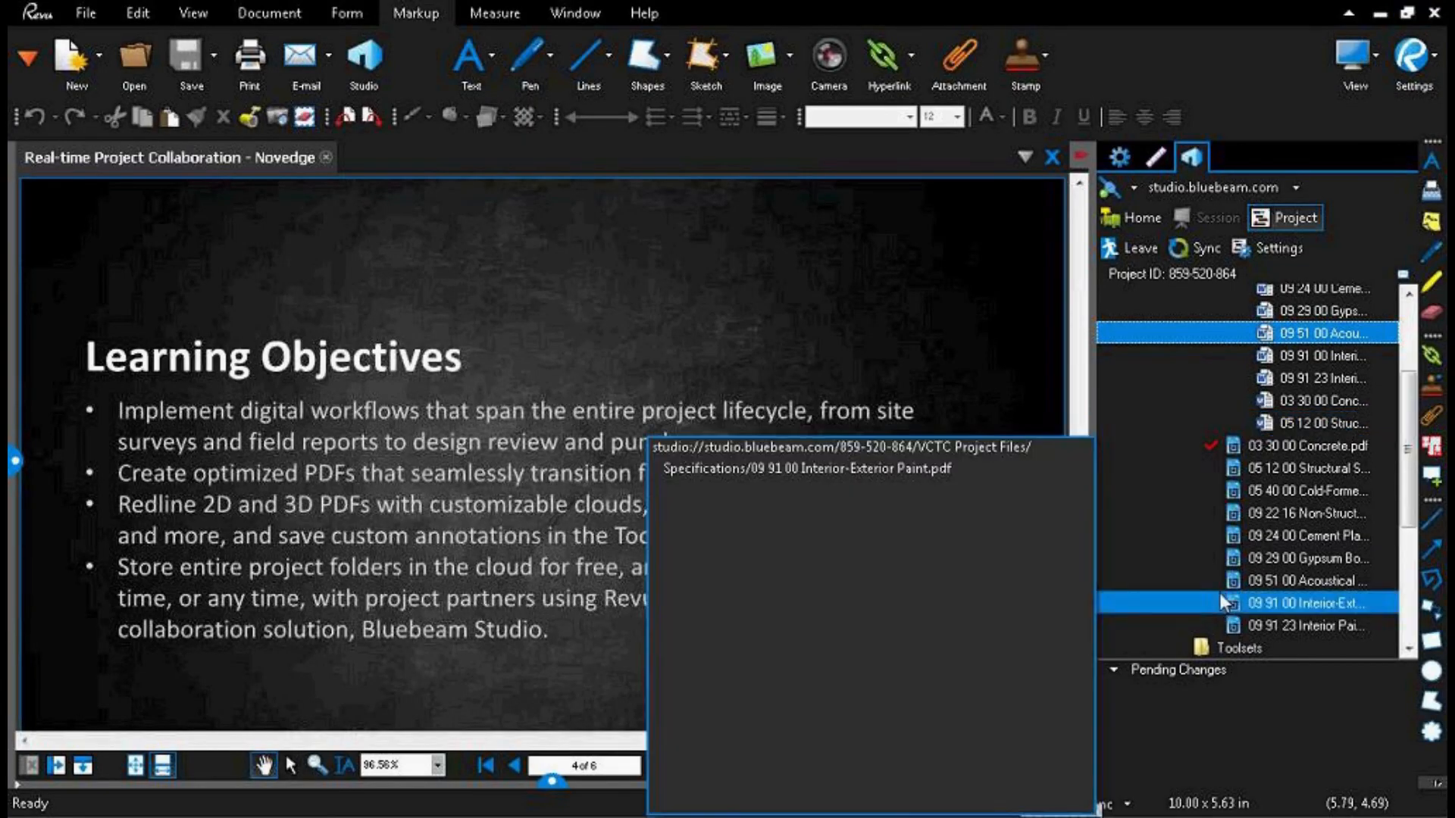
Step: Collapse the Word subfolder inside the project's Specifications folder
scroll(1220, 593, up, 6)
click(1216, 607)
click(1208, 609)
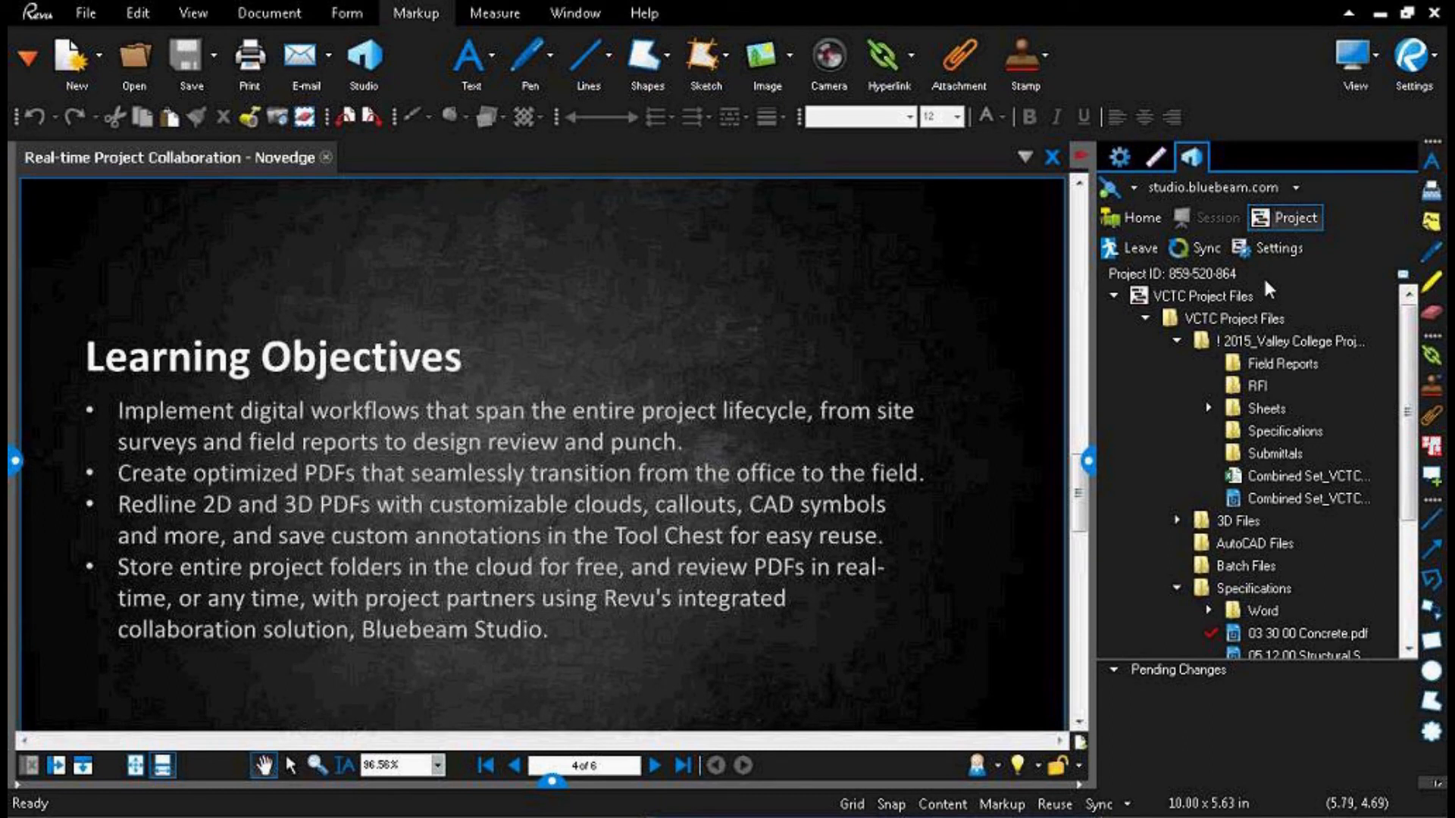
Step: Open the invitation for the VCTC Project Files project and view the selectable invitee groups without adding one
click(1403, 277)
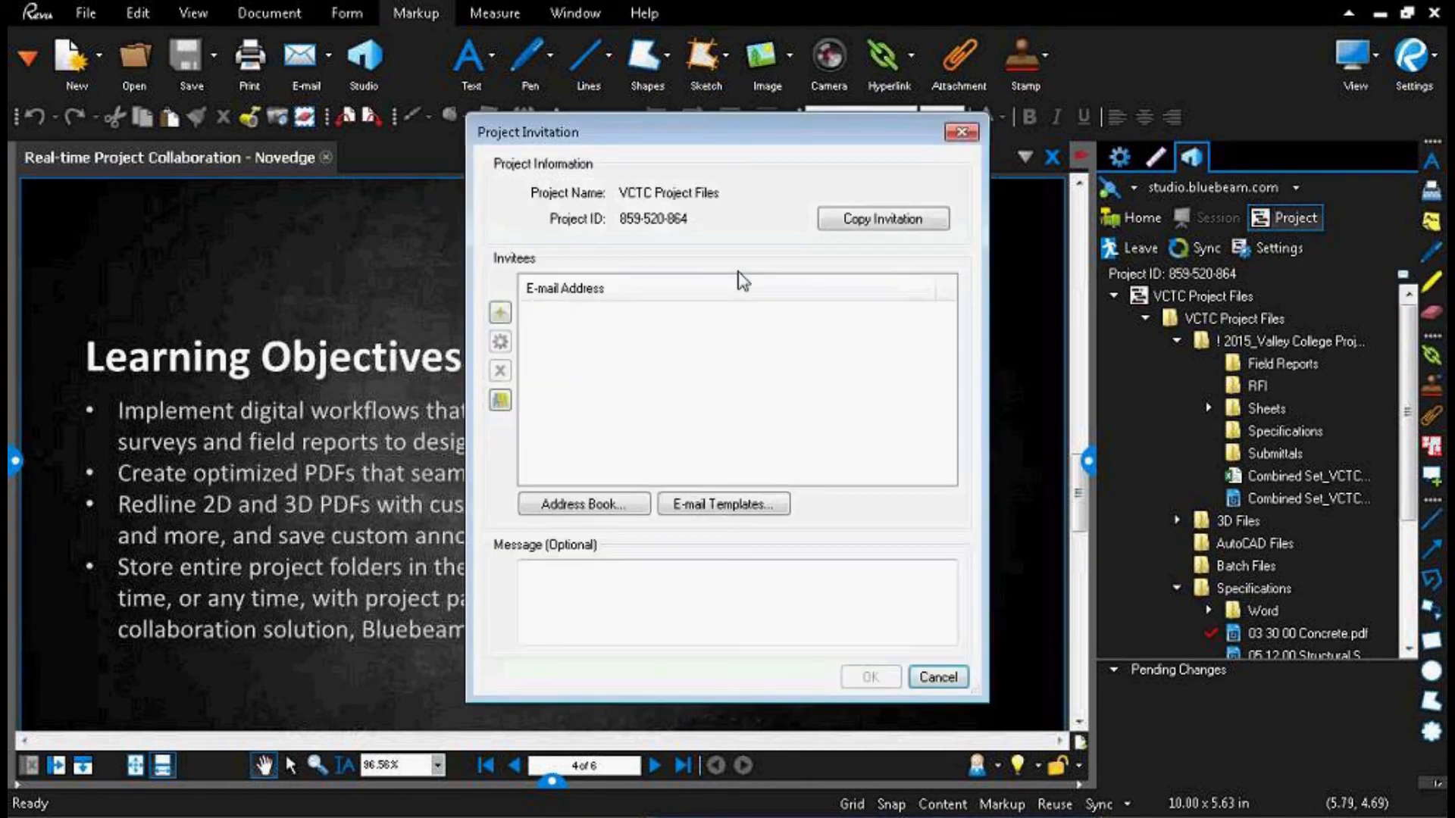
click(500, 400)
click(596, 293)
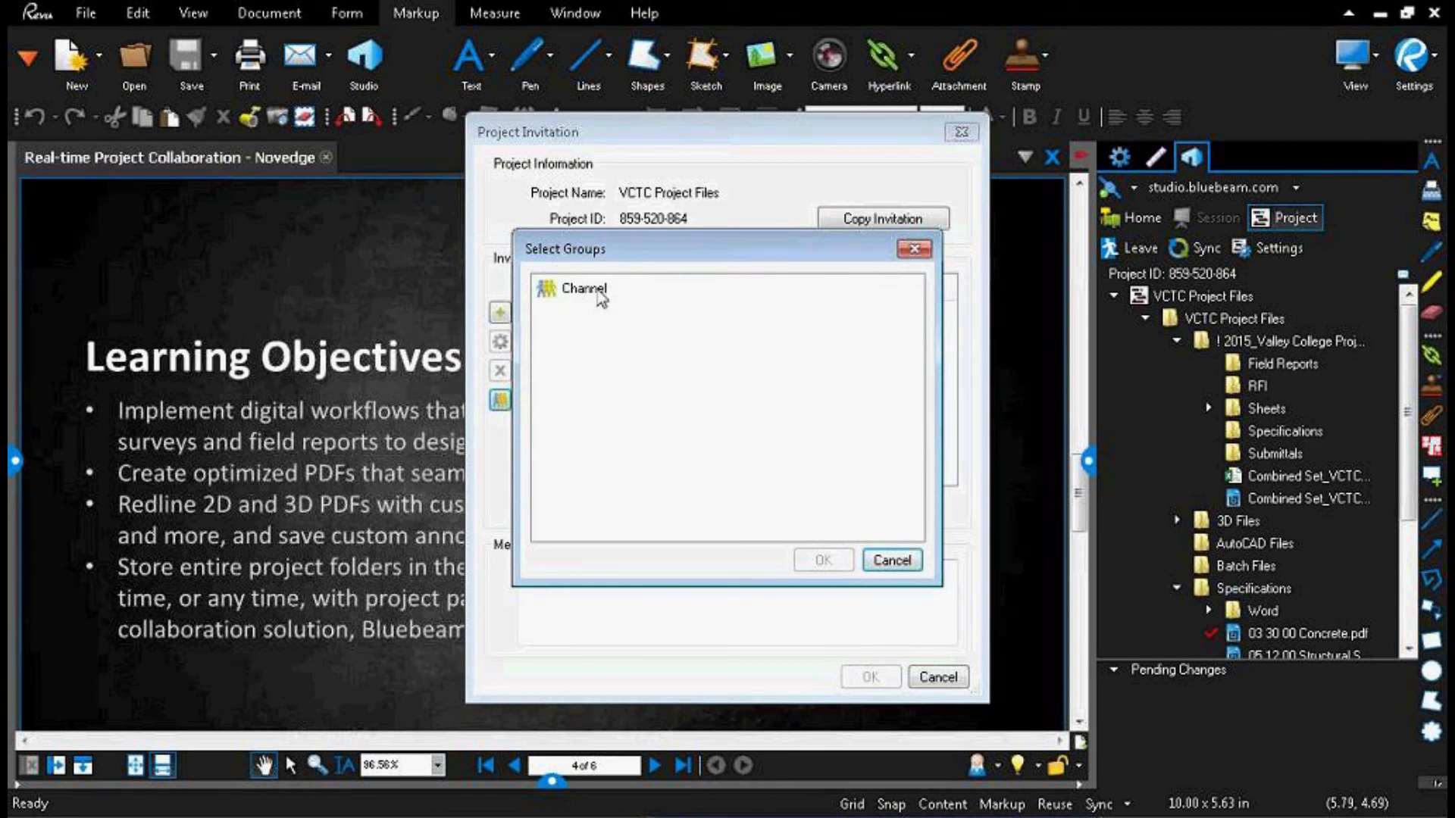
click(915, 250)
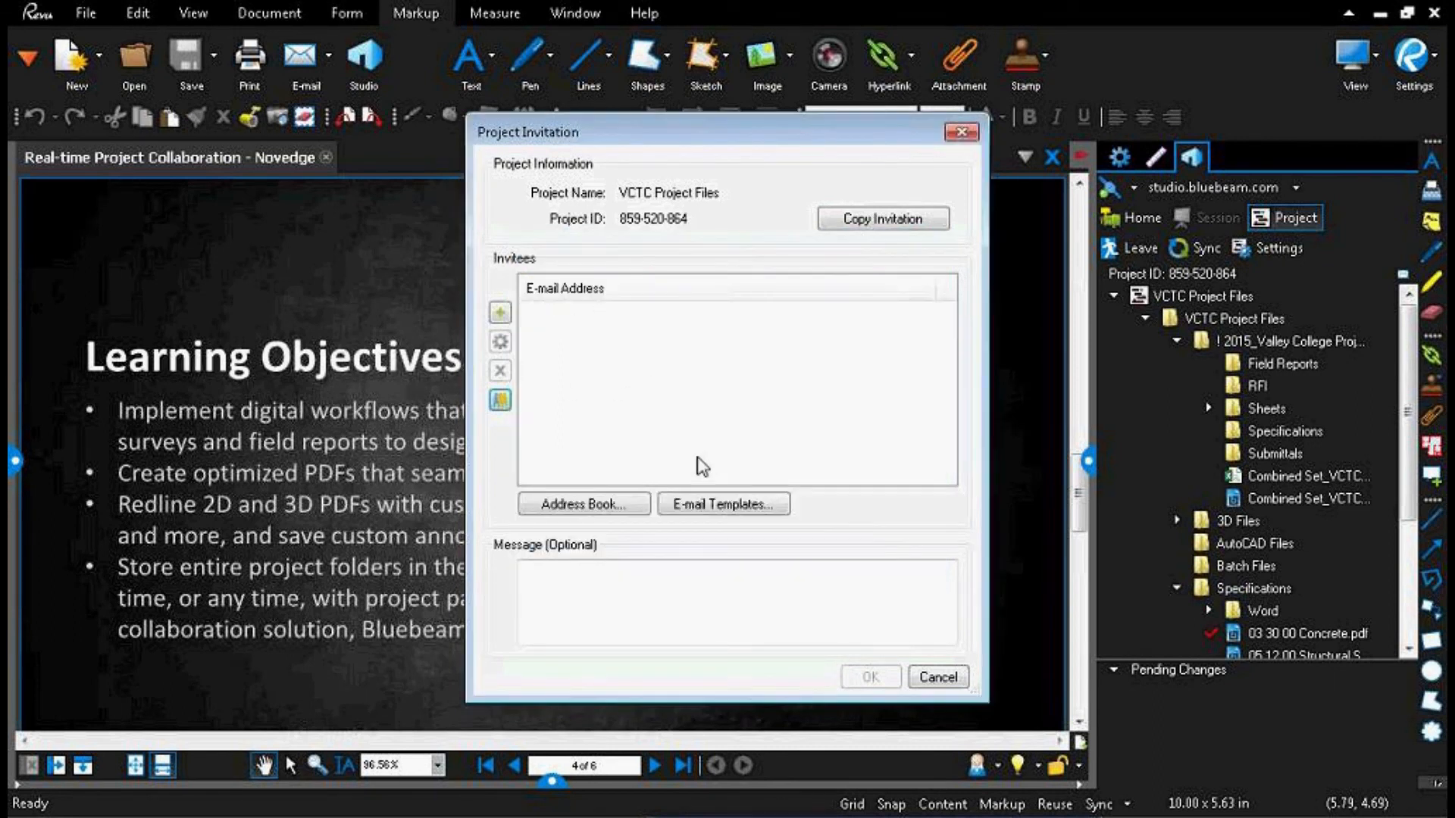
Step: Fill the project invitation's invitee list from a saved e-mail template
click(723, 503)
click(550, 350)
click(823, 514)
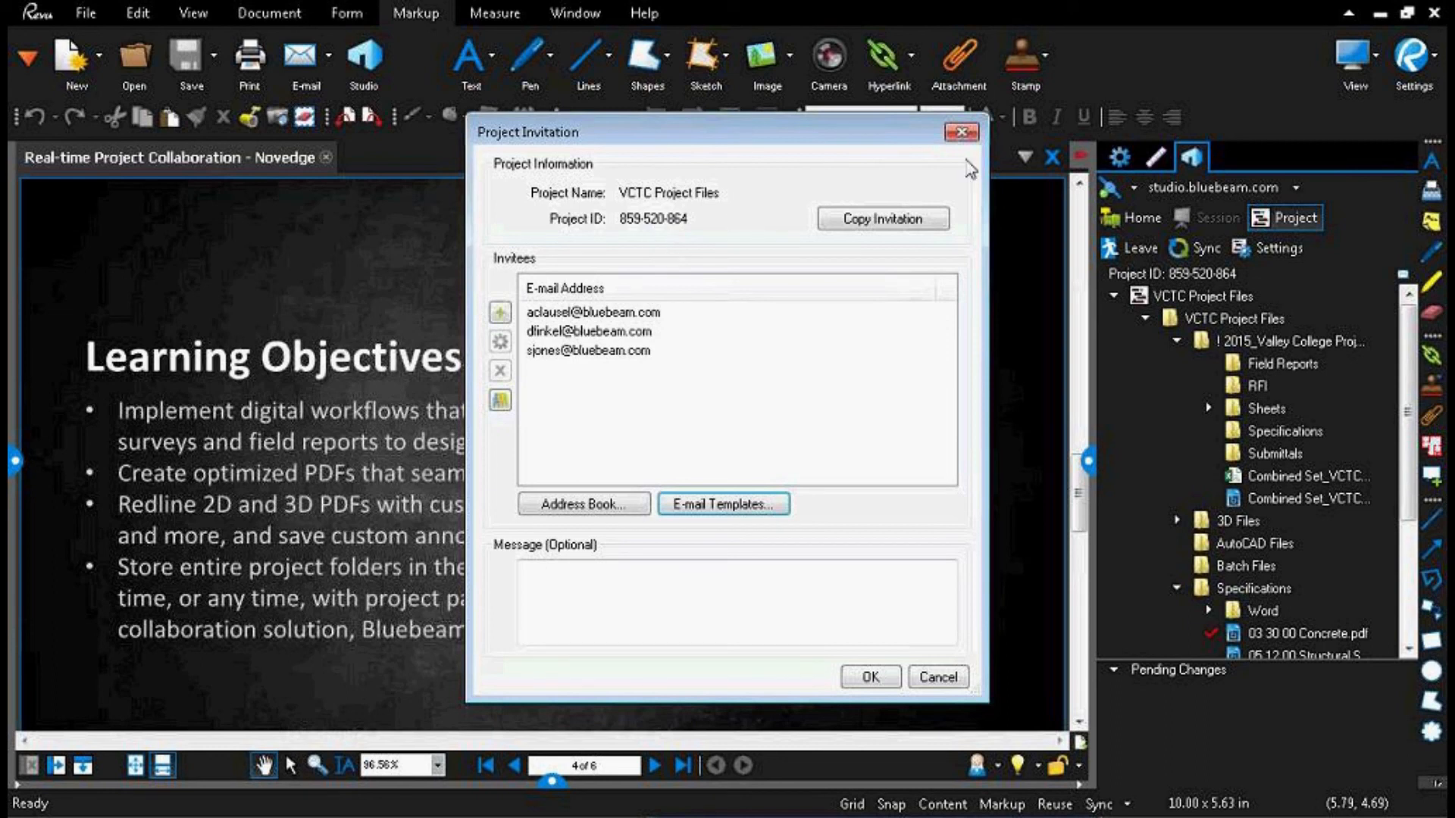
Step: Dismiss the project invitation, and review the general information and user access list in the VCTC Project Files project settings
click(961, 132)
click(1276, 250)
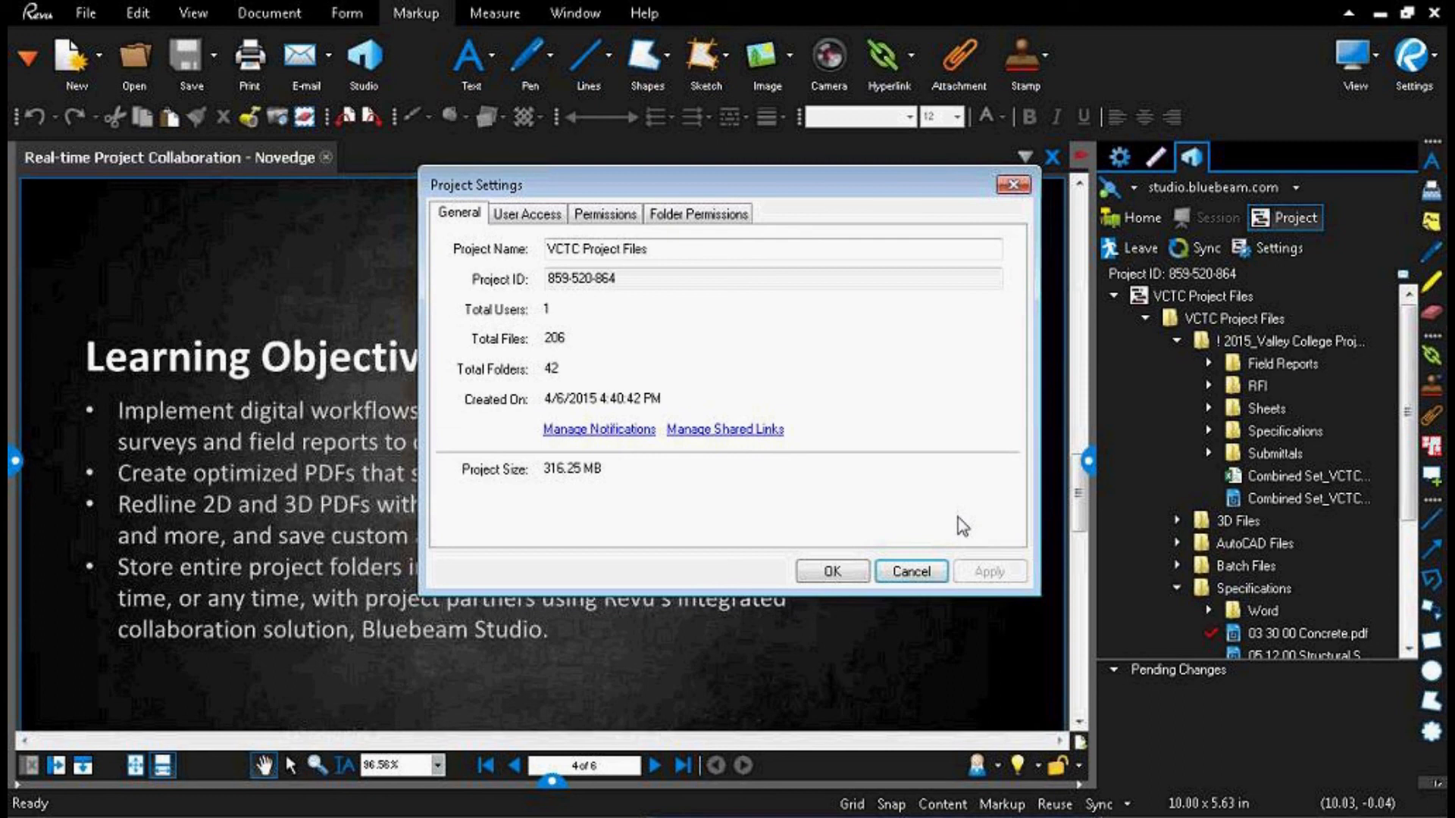
click(610, 429)
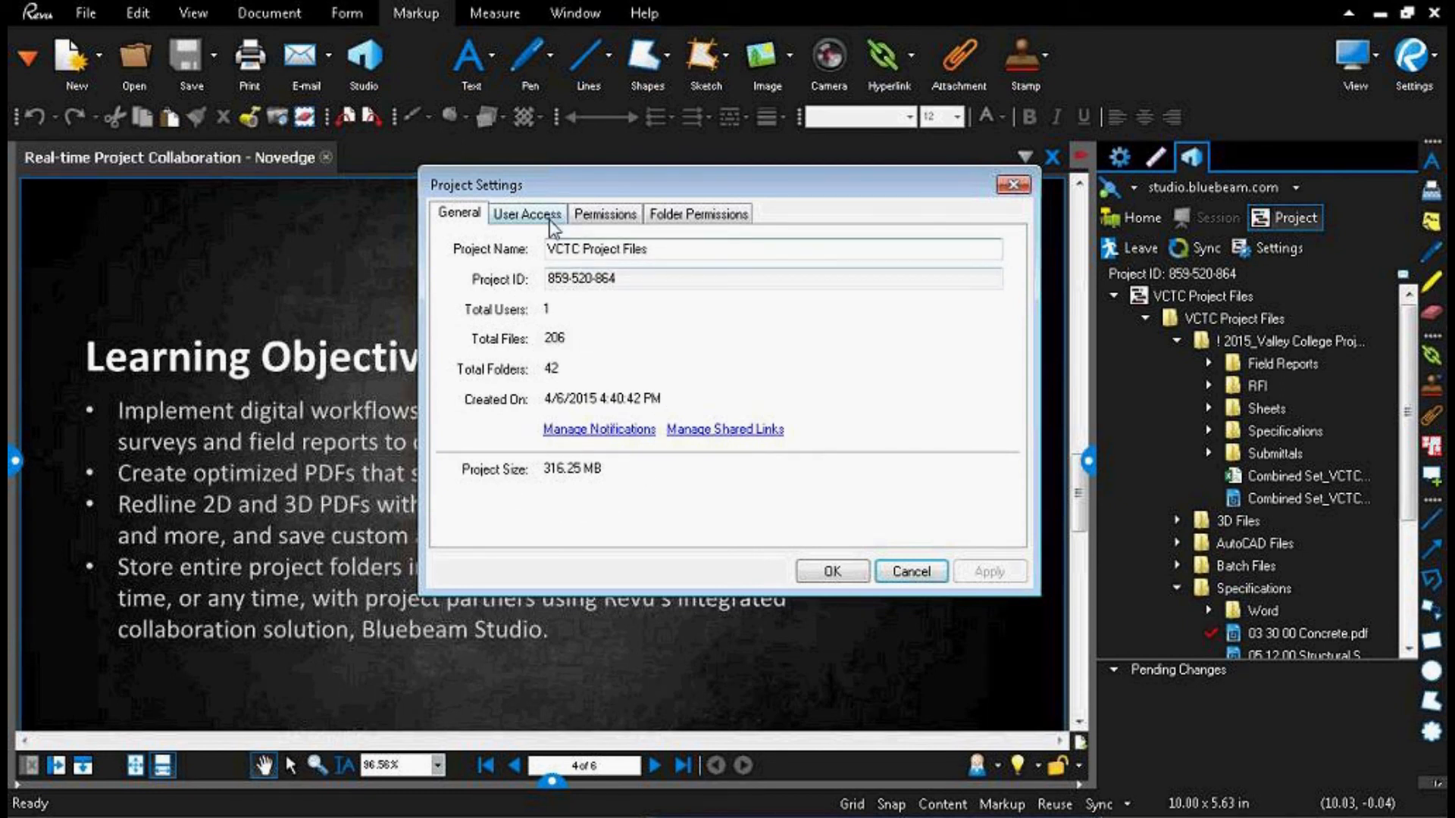
click(523, 215)
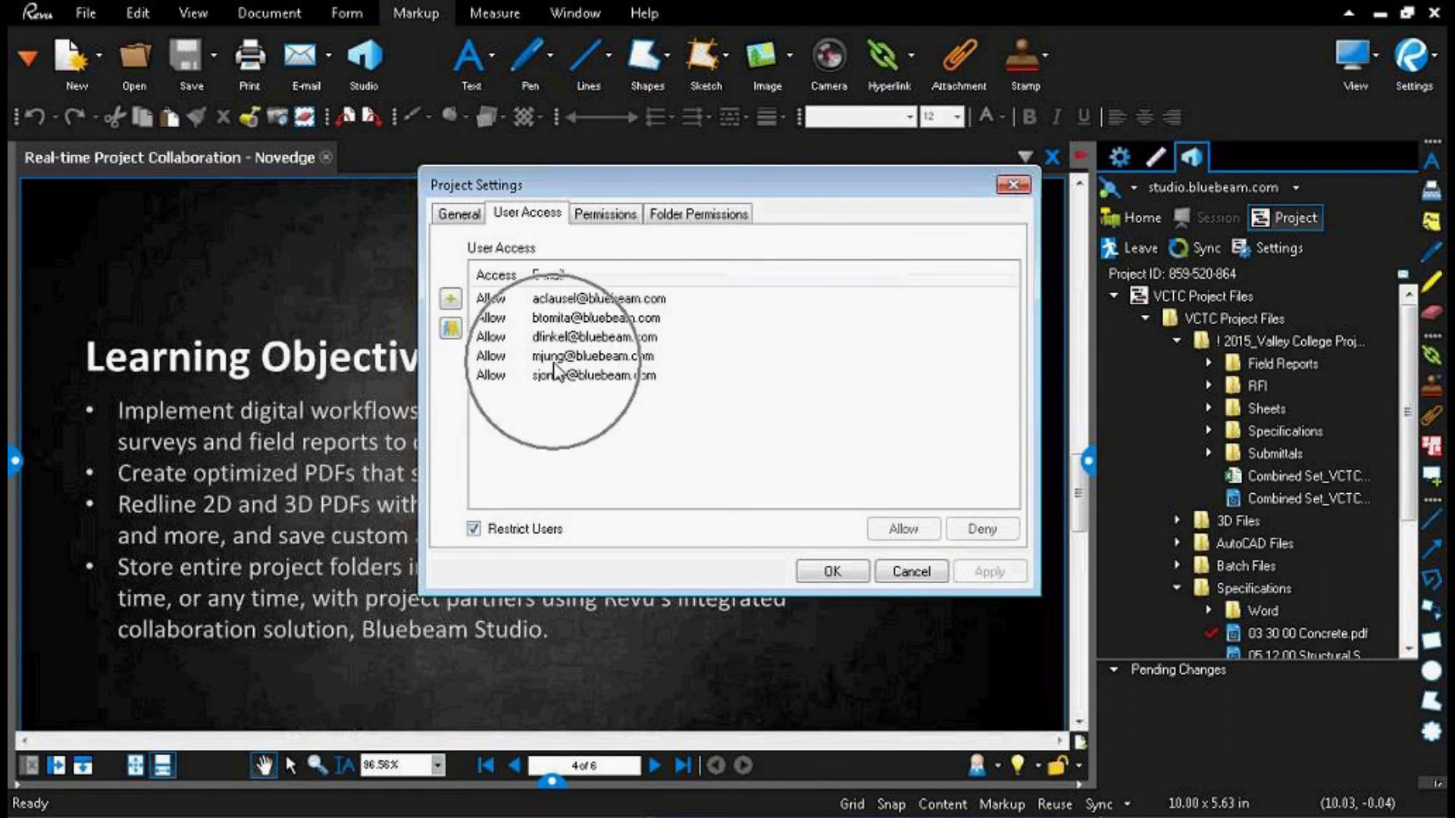
click(493, 320)
click(999, 534)
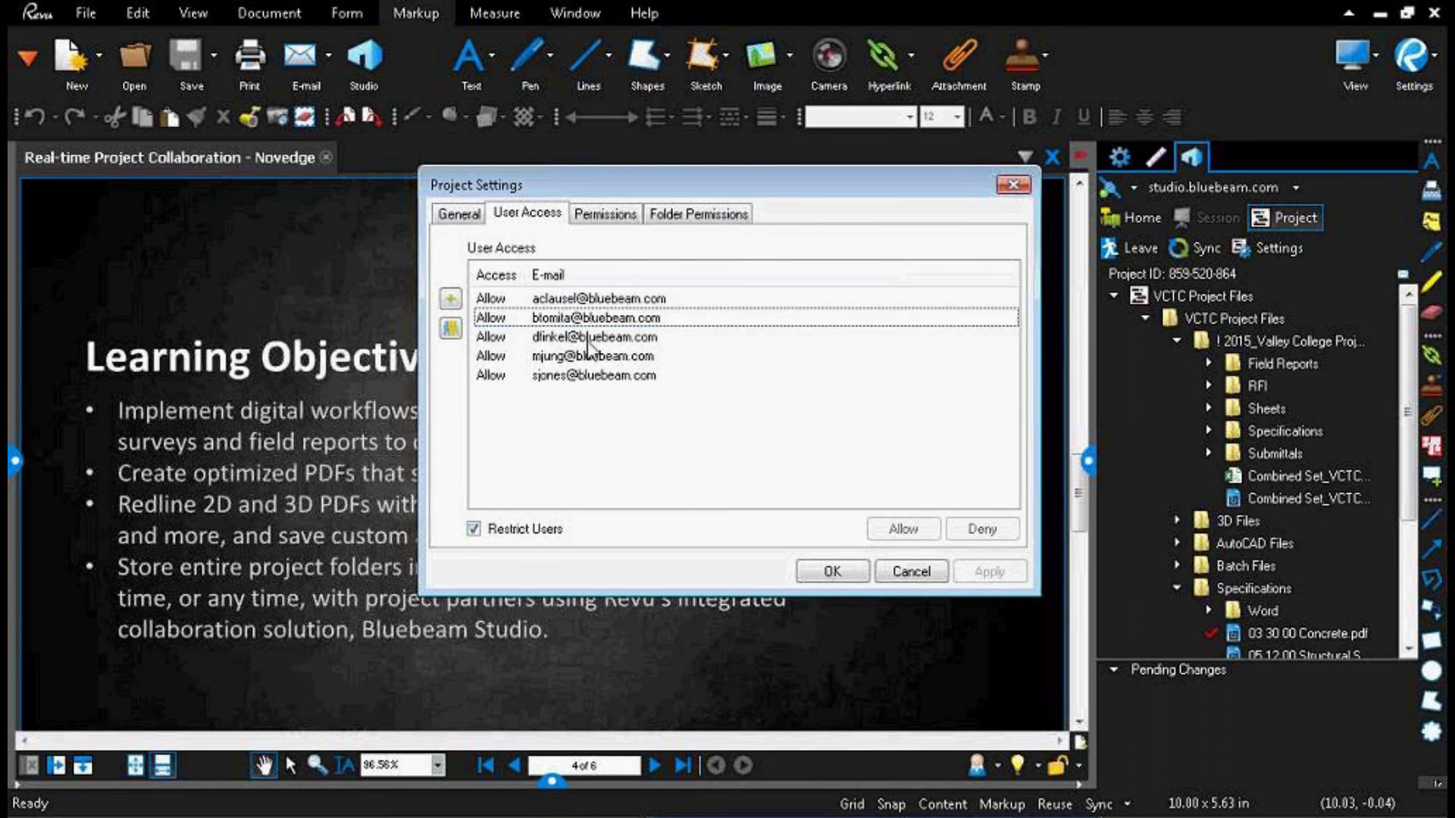
Step: Open the project-wide permissions and view the members of the Channel group without changing them
click(589, 221)
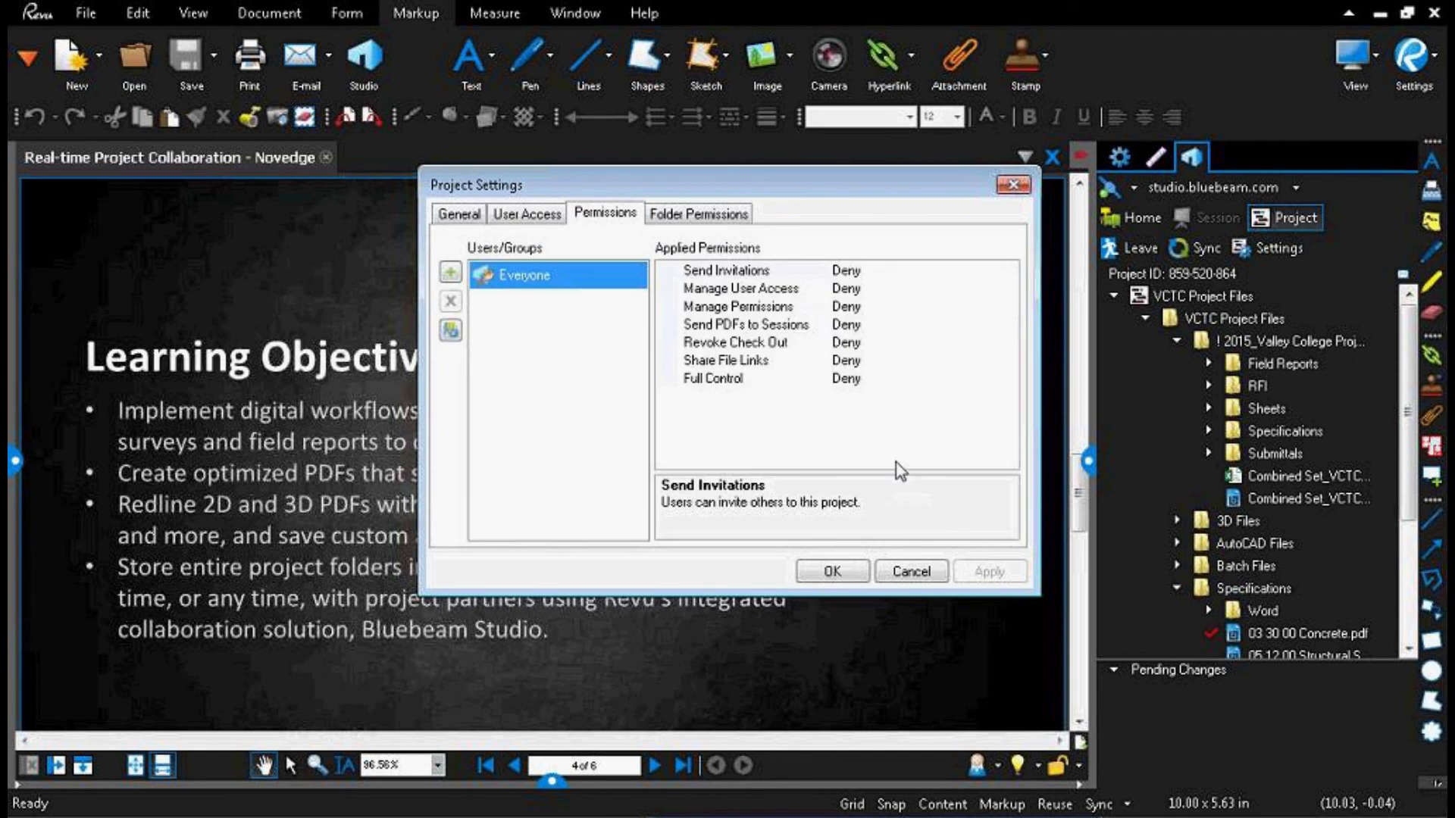
click(450, 331)
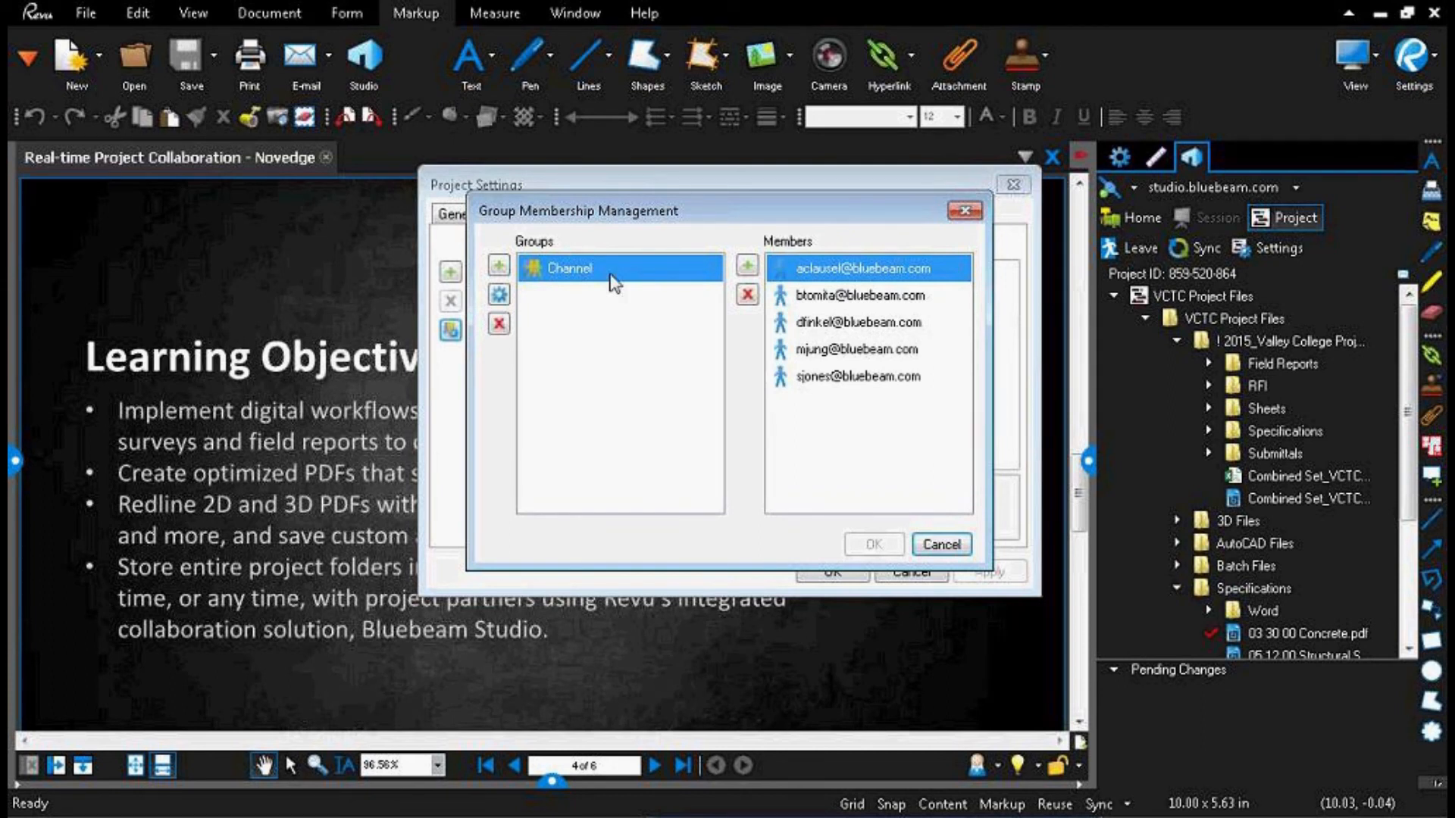
click(965, 211)
Step: Inspect the Allow and Deny choices for Everyone's Send Invitations, Send PDFs to Sessions and Full Control permissions without changing them
click(947, 272)
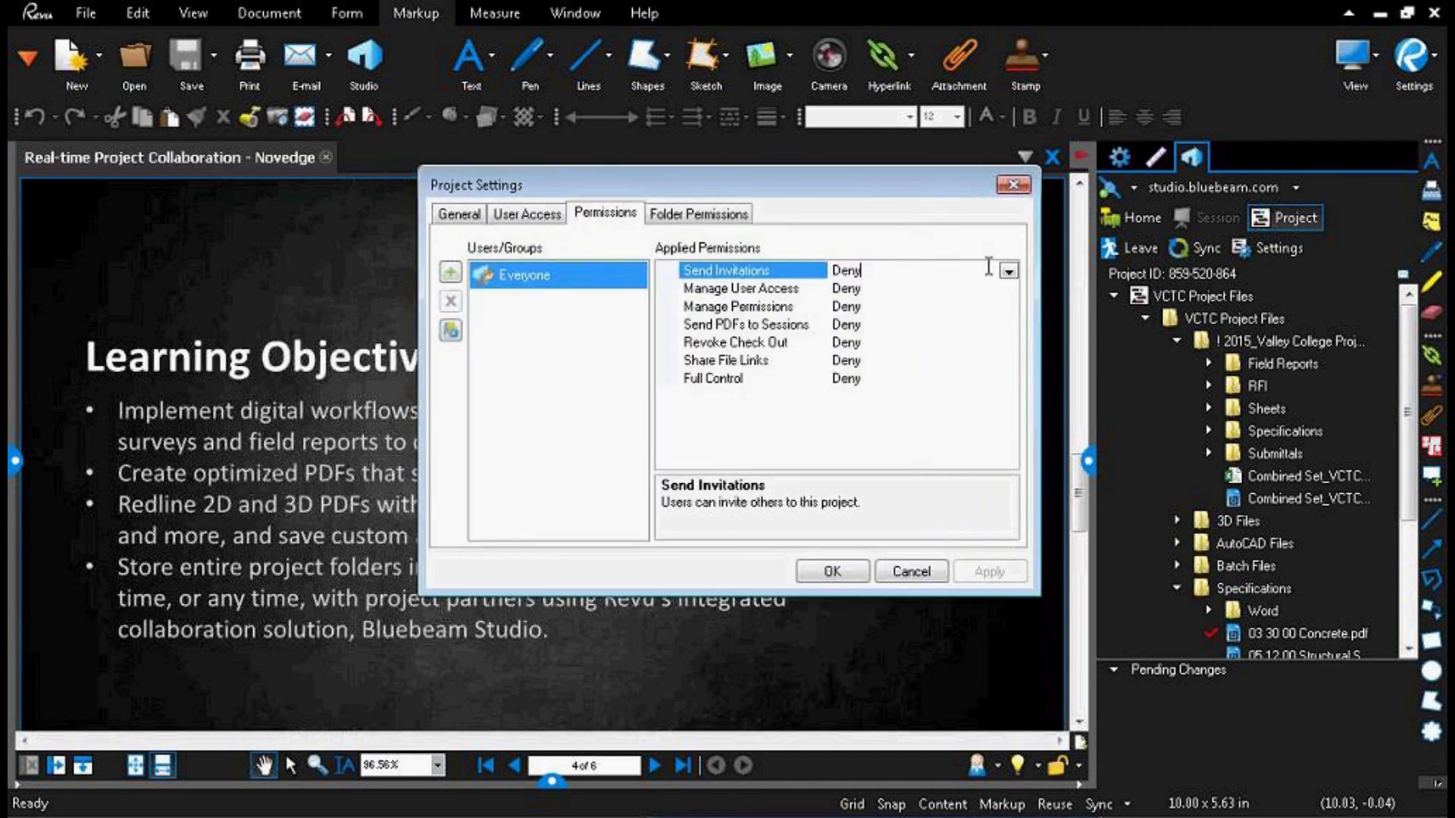
click(1008, 272)
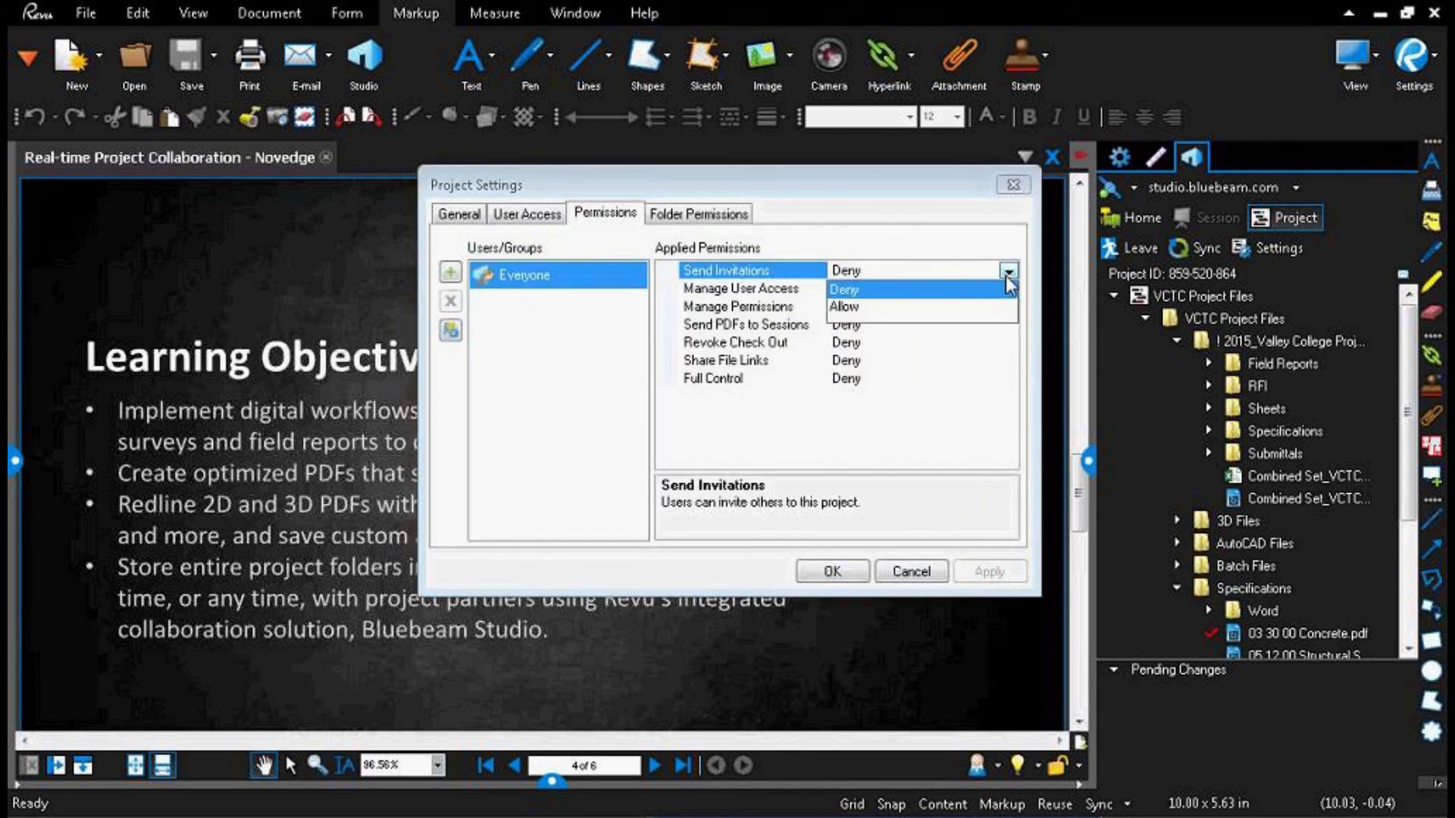
click(1008, 288)
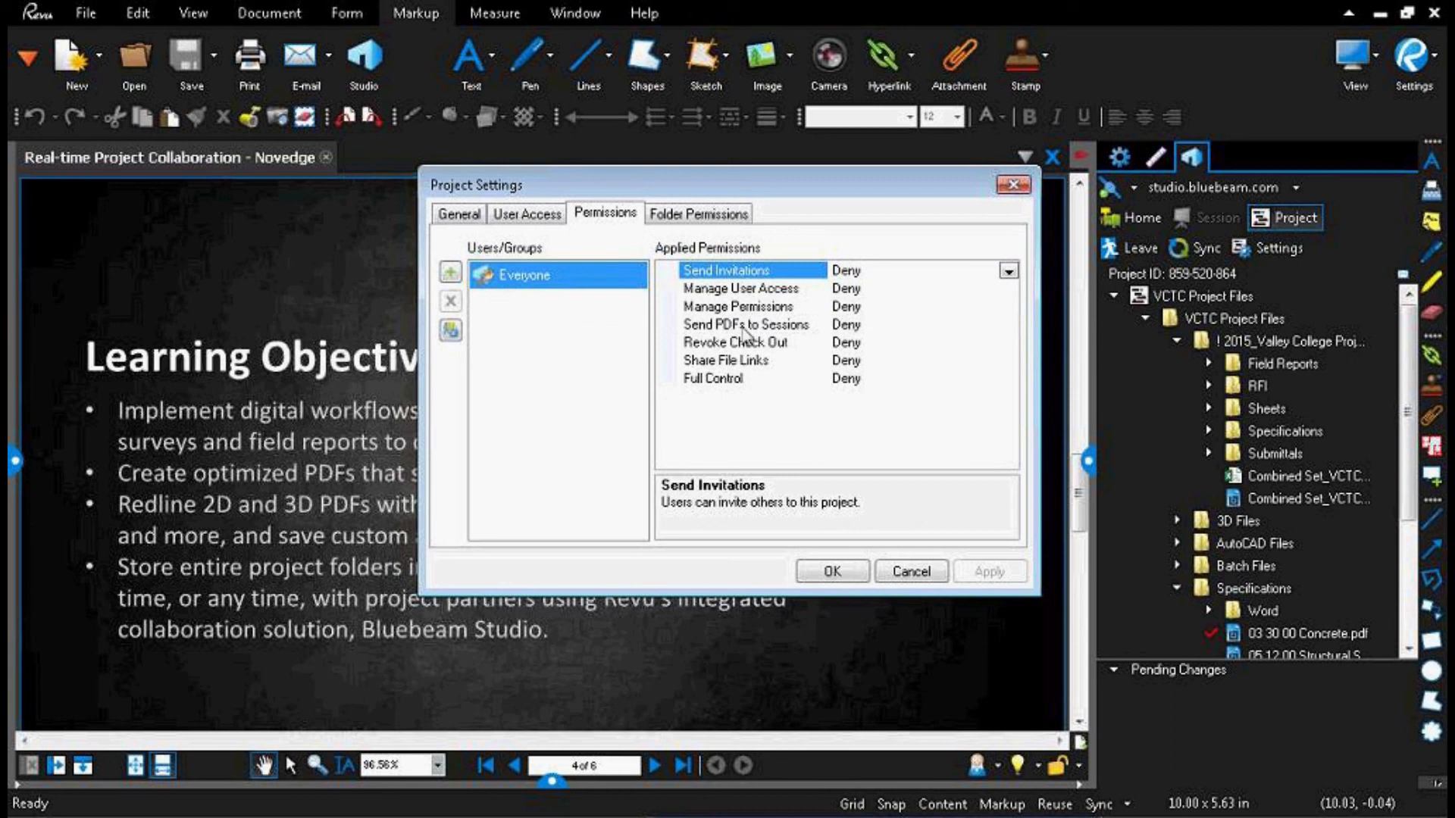
click(744, 326)
click(1009, 325)
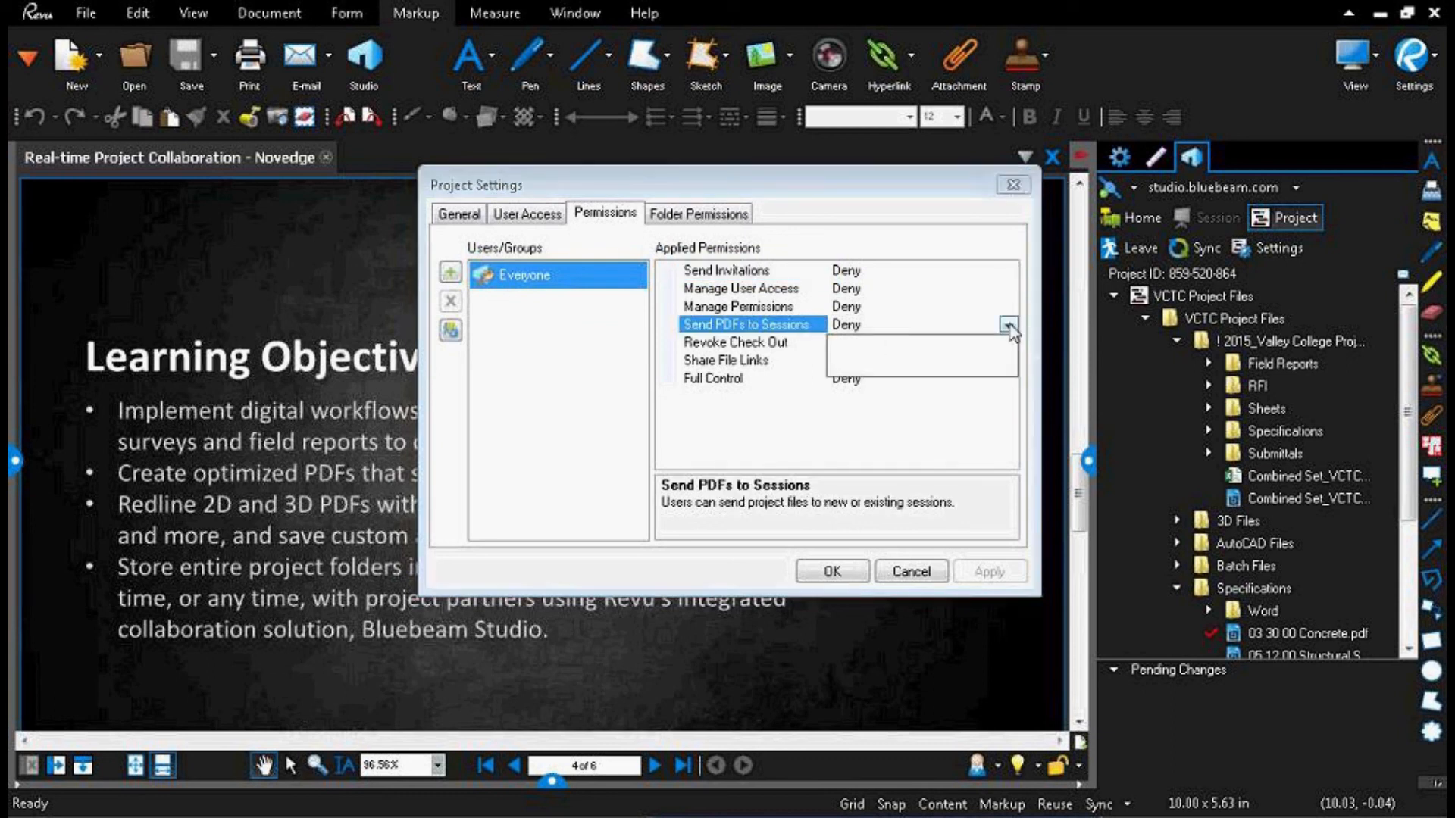
click(1010, 324)
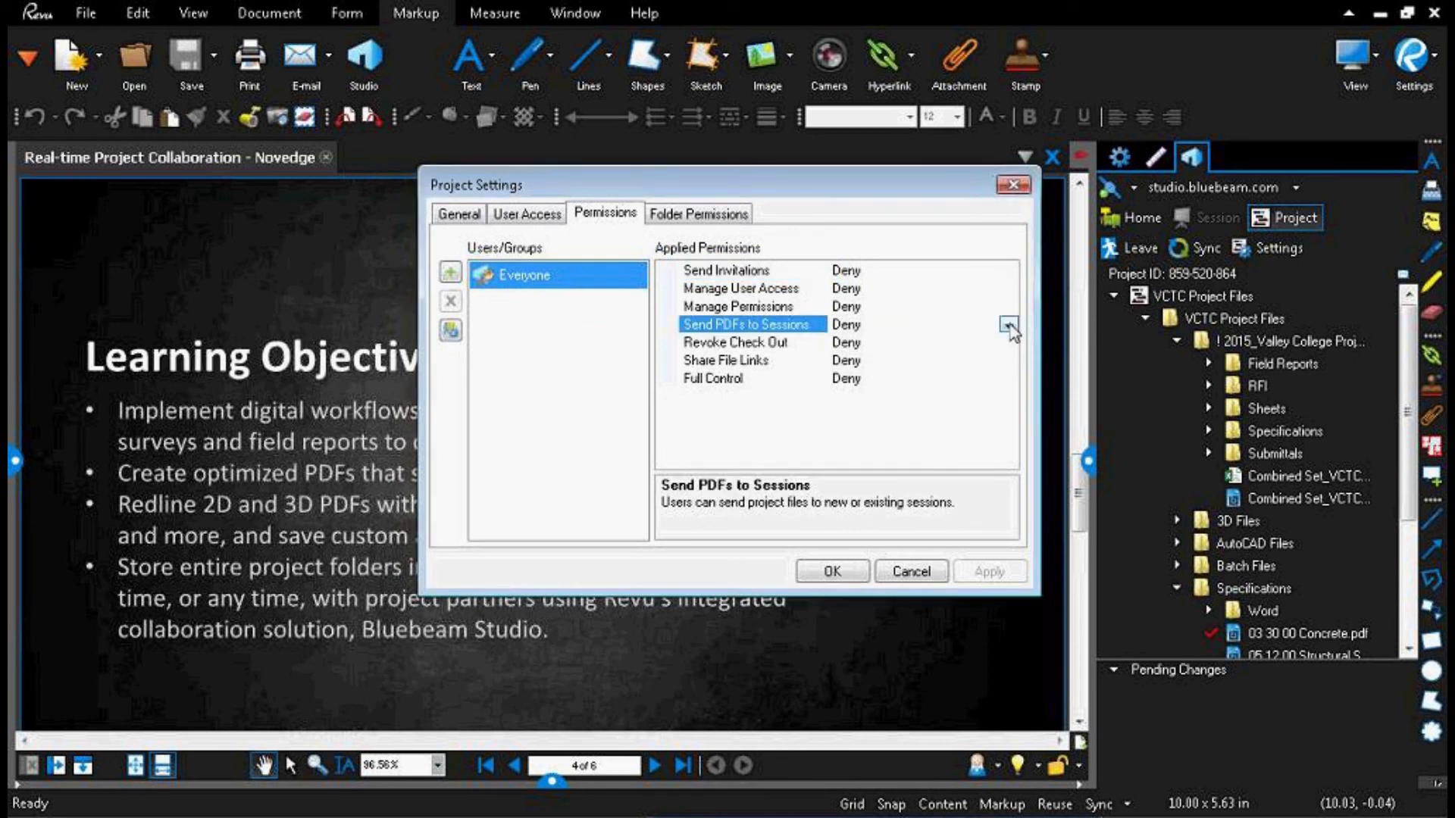
click(1011, 381)
click(1009, 381)
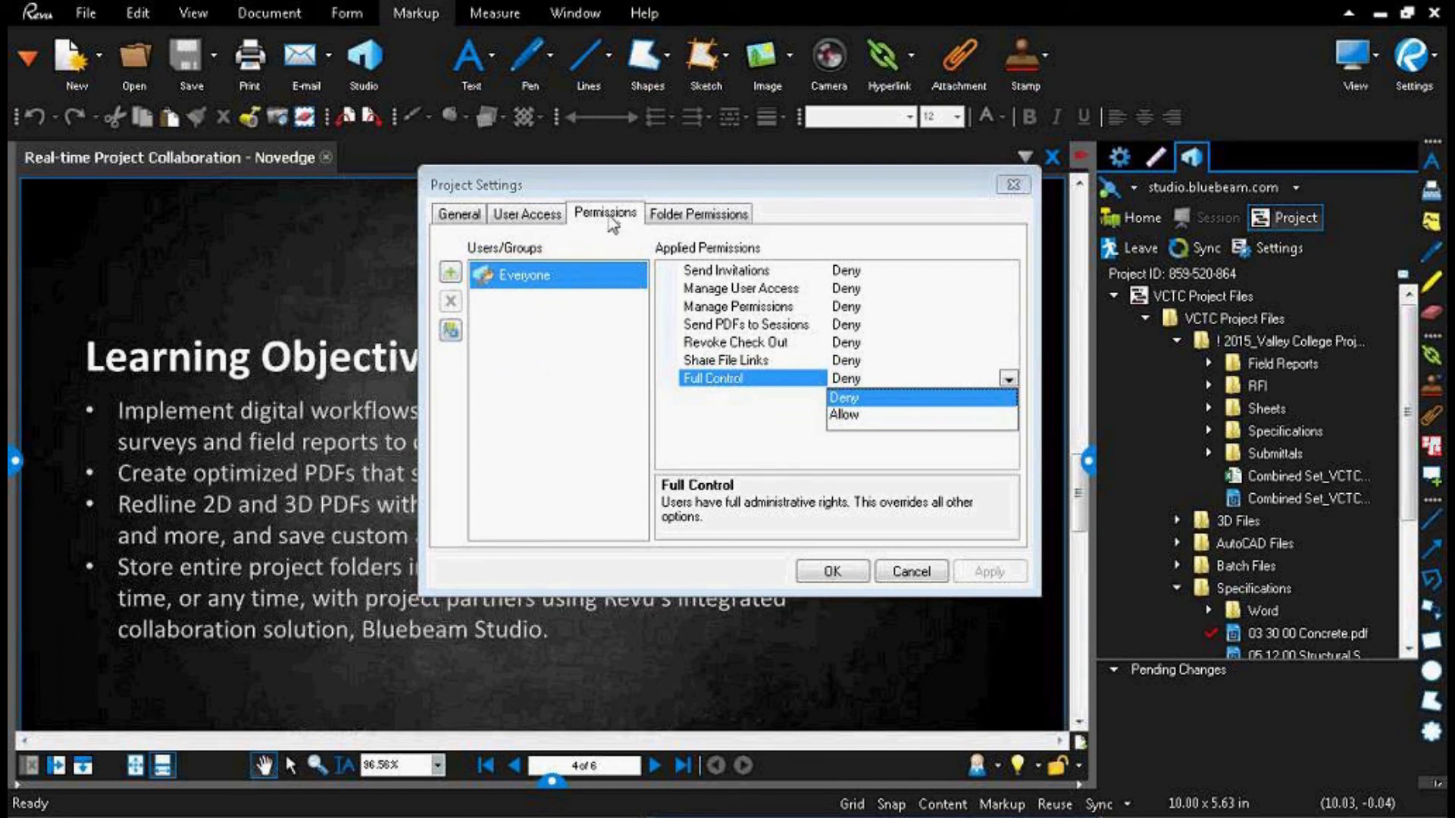
Step: View the folder permission choices for the ! 2015_Valley College Project folder, and check the Channel group's membership again
click(717, 198)
click(703, 217)
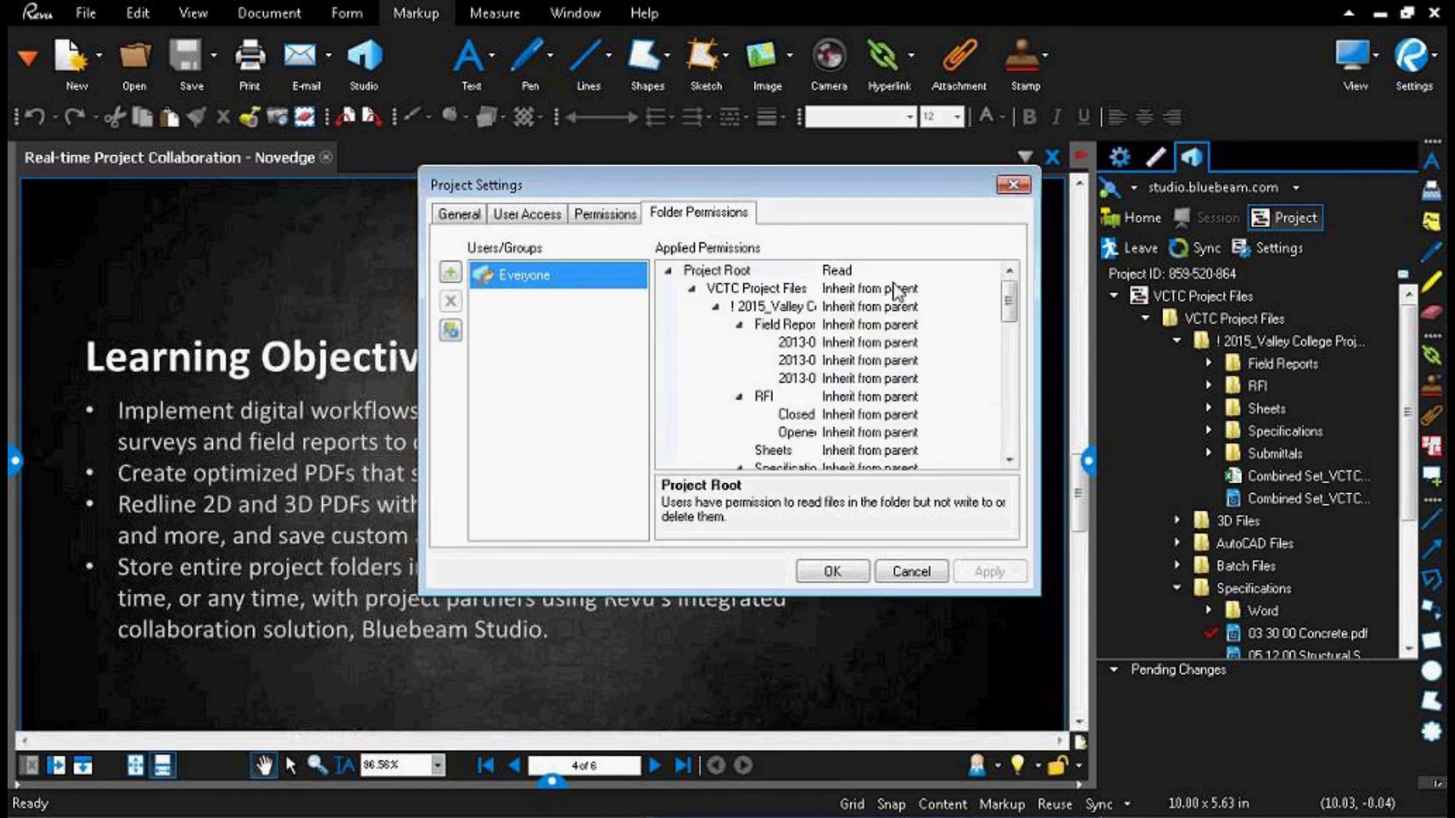
click(982, 308)
click(986, 307)
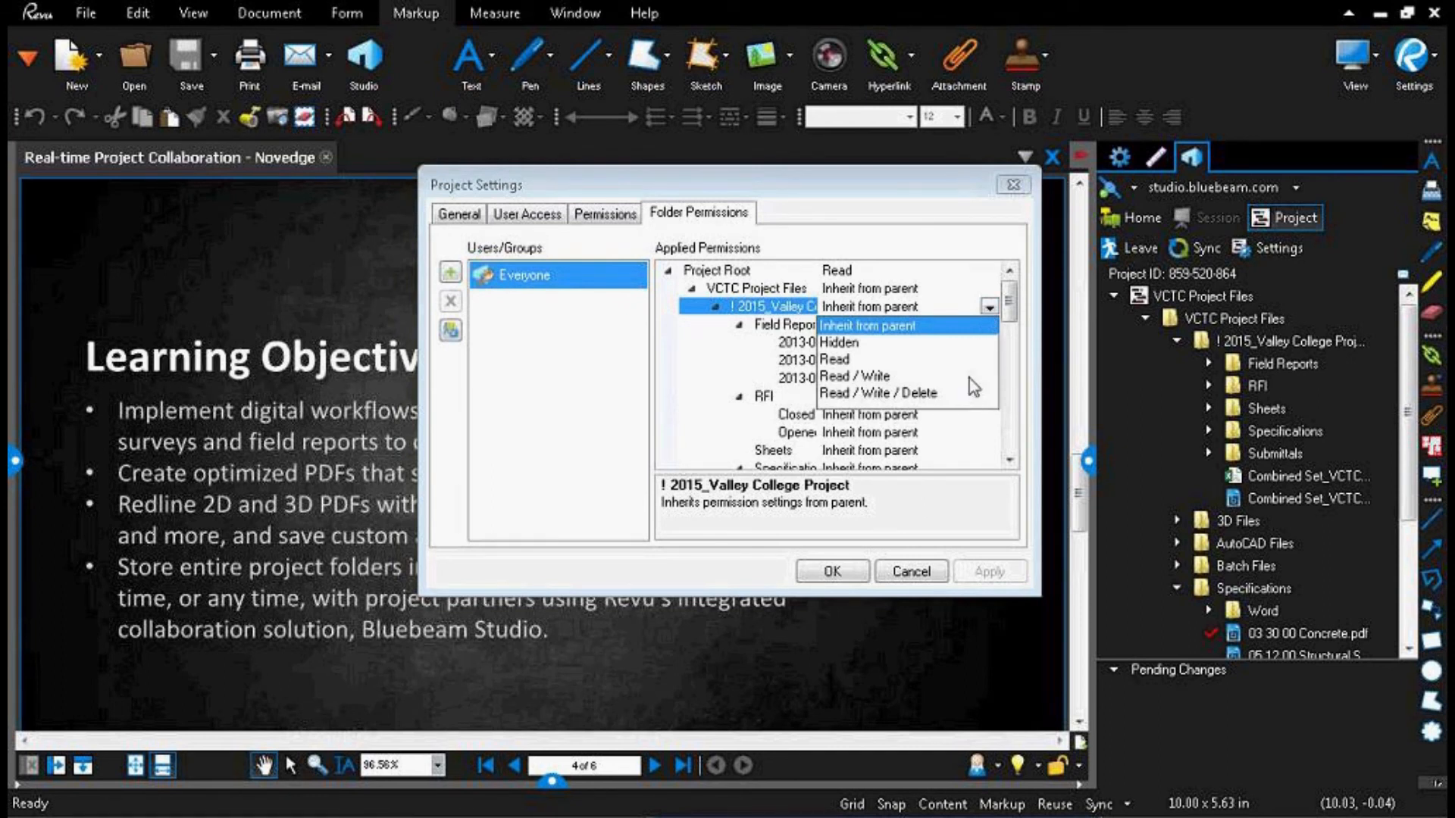
click(990, 311)
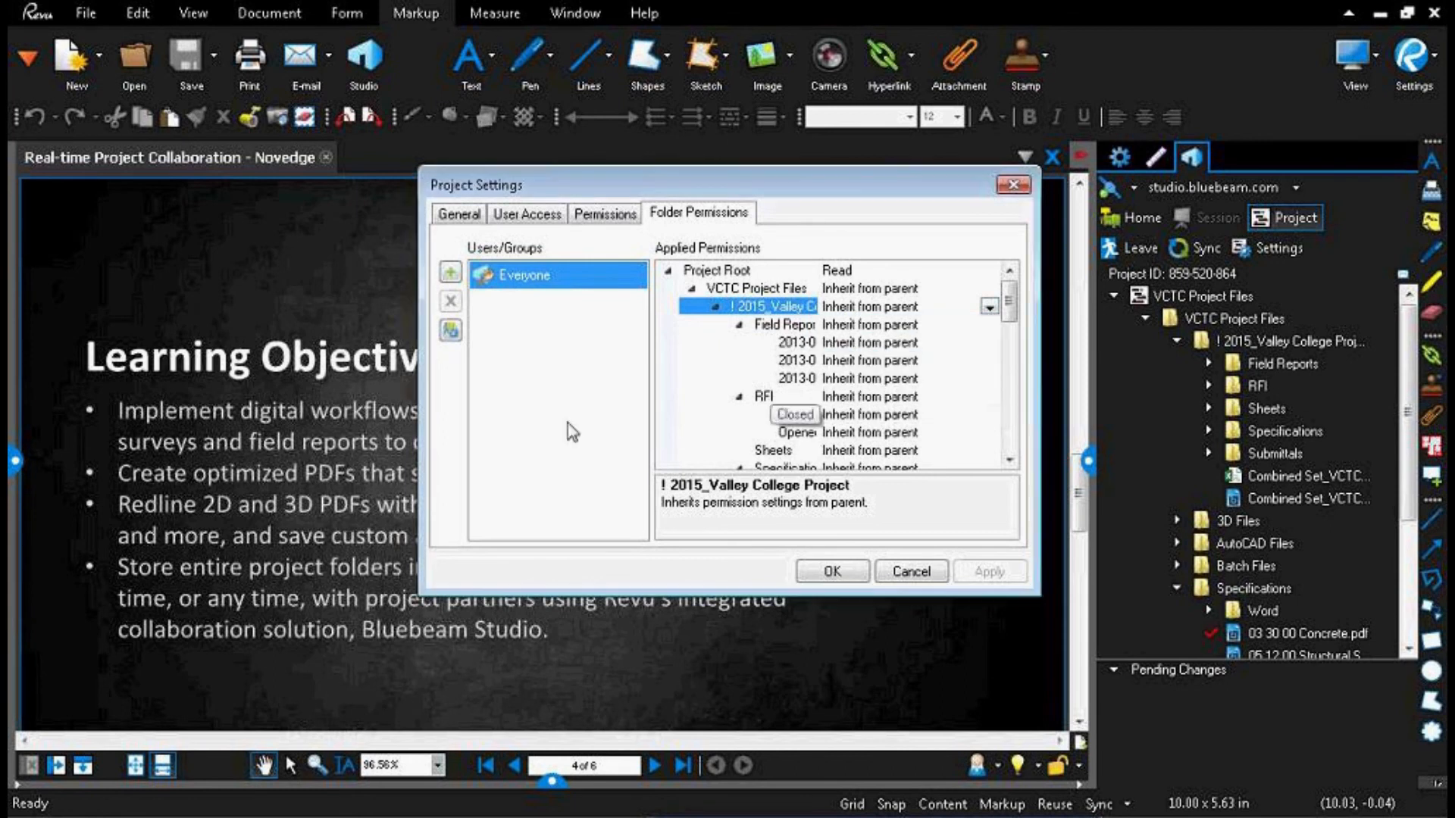
click(450, 330)
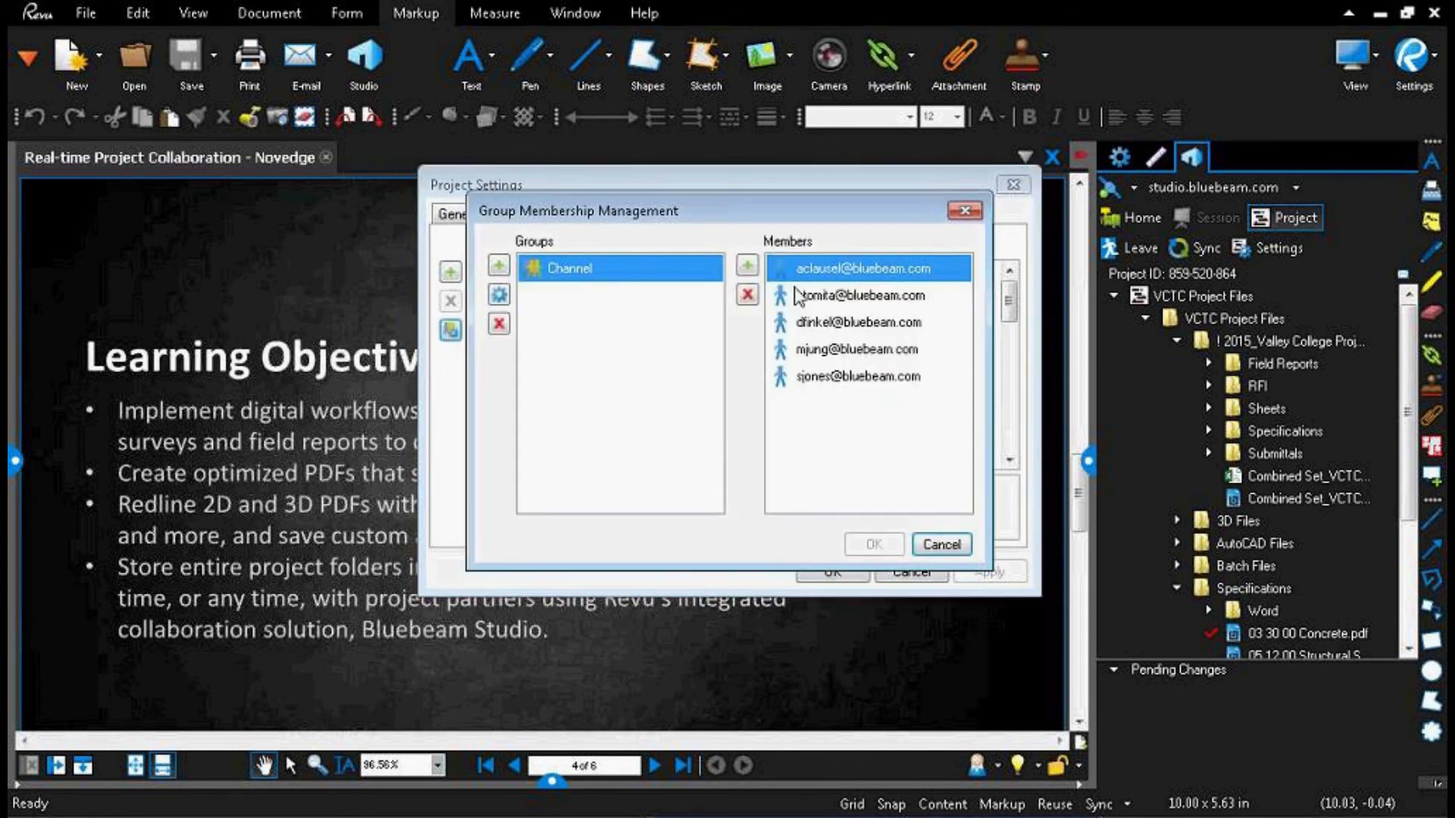
click(968, 212)
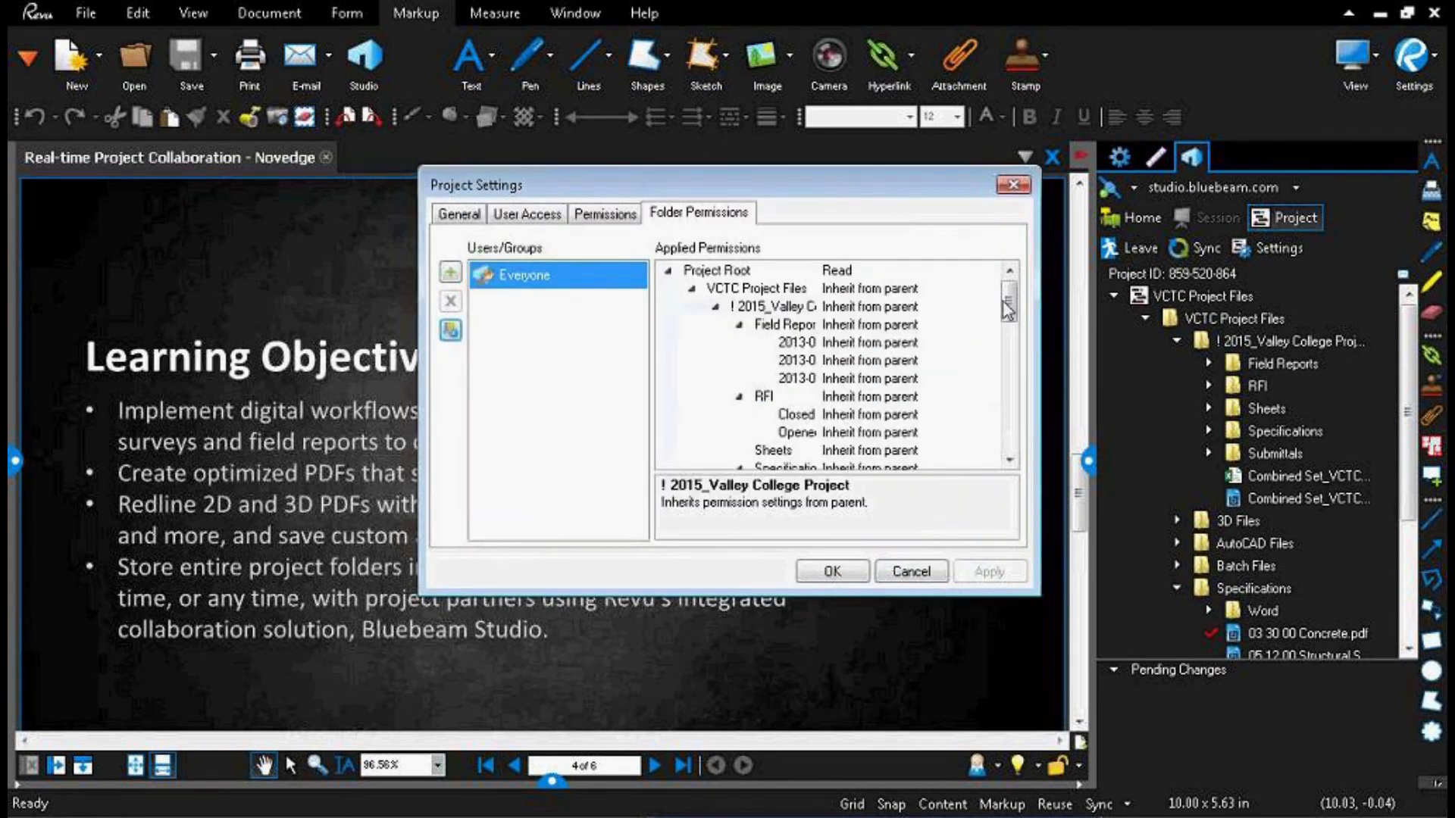
Step: Collapse the project's subfolders in the folder permissions, and set Everyone's permission on the Specifications folder to Read
click(715, 307)
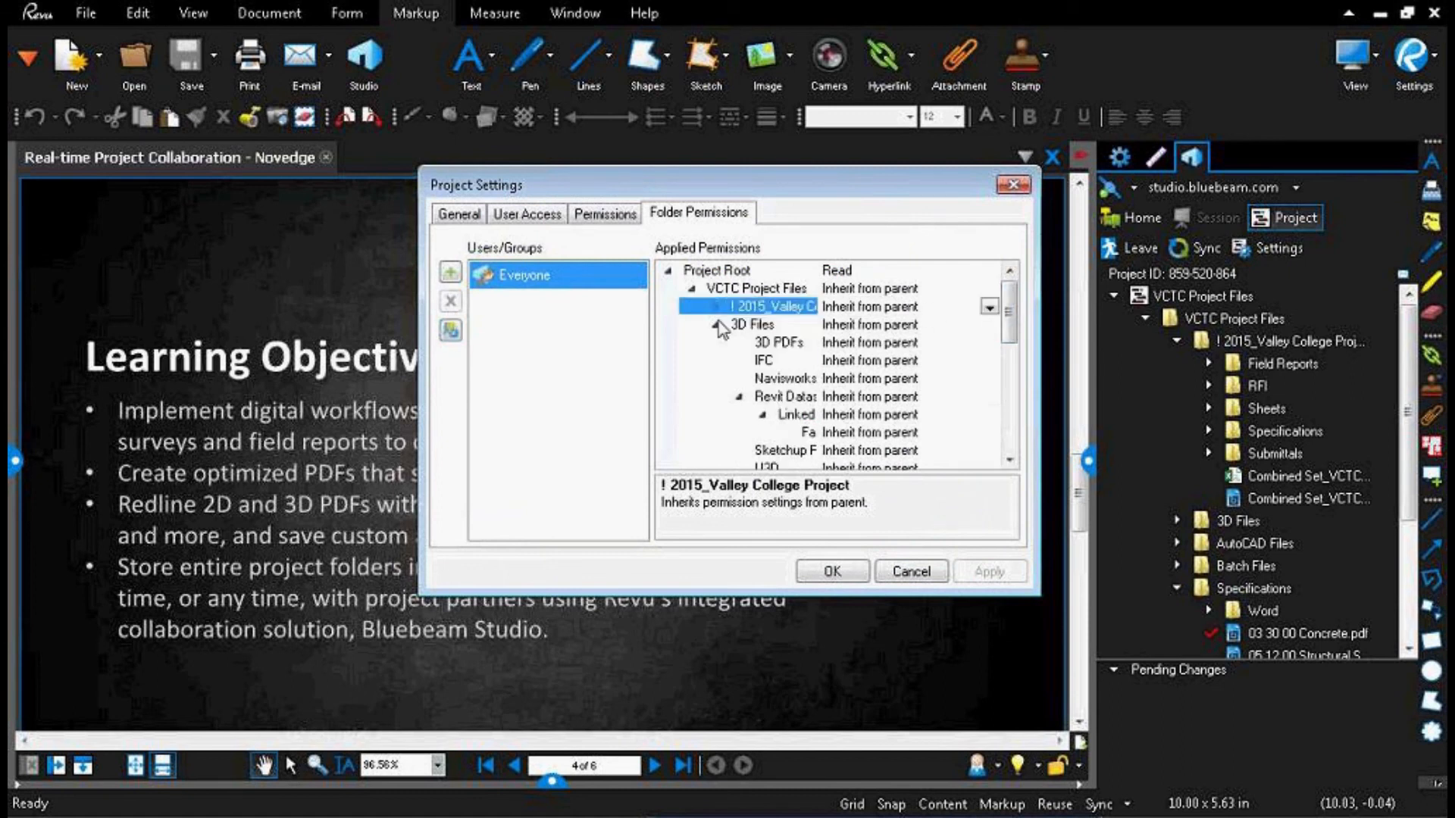
click(718, 326)
click(716, 361)
click(716, 379)
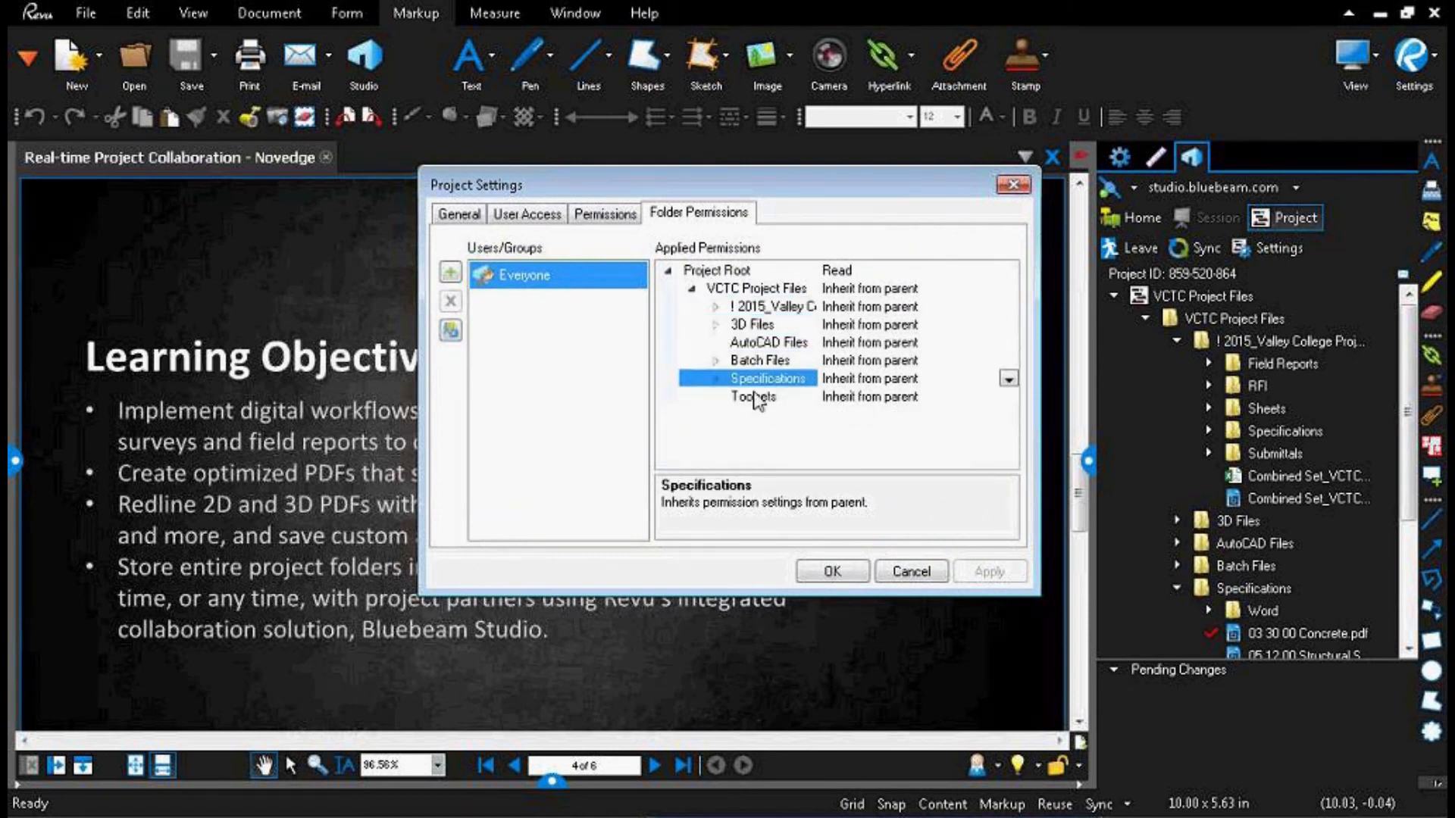
click(1009, 379)
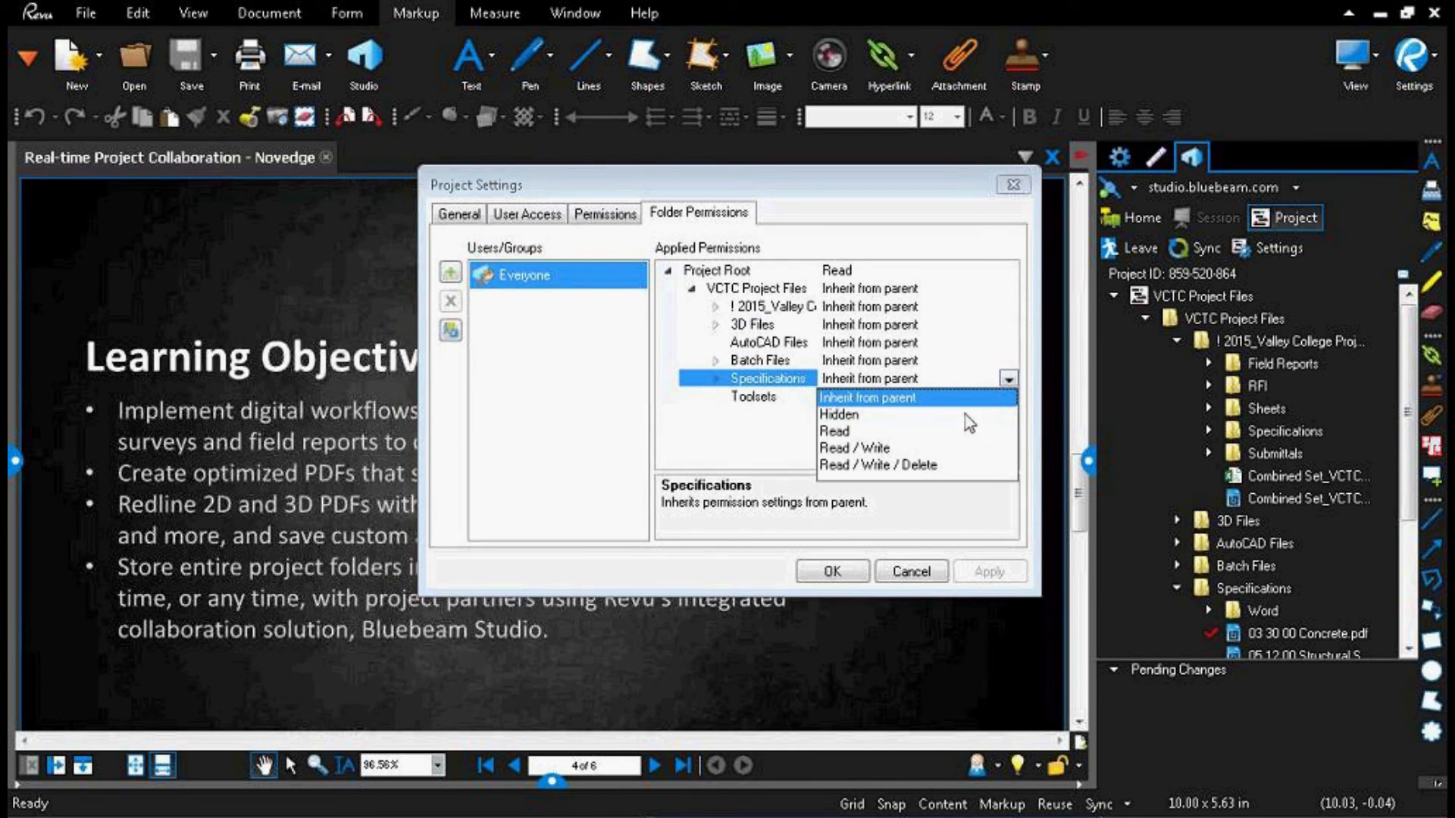
click(863, 432)
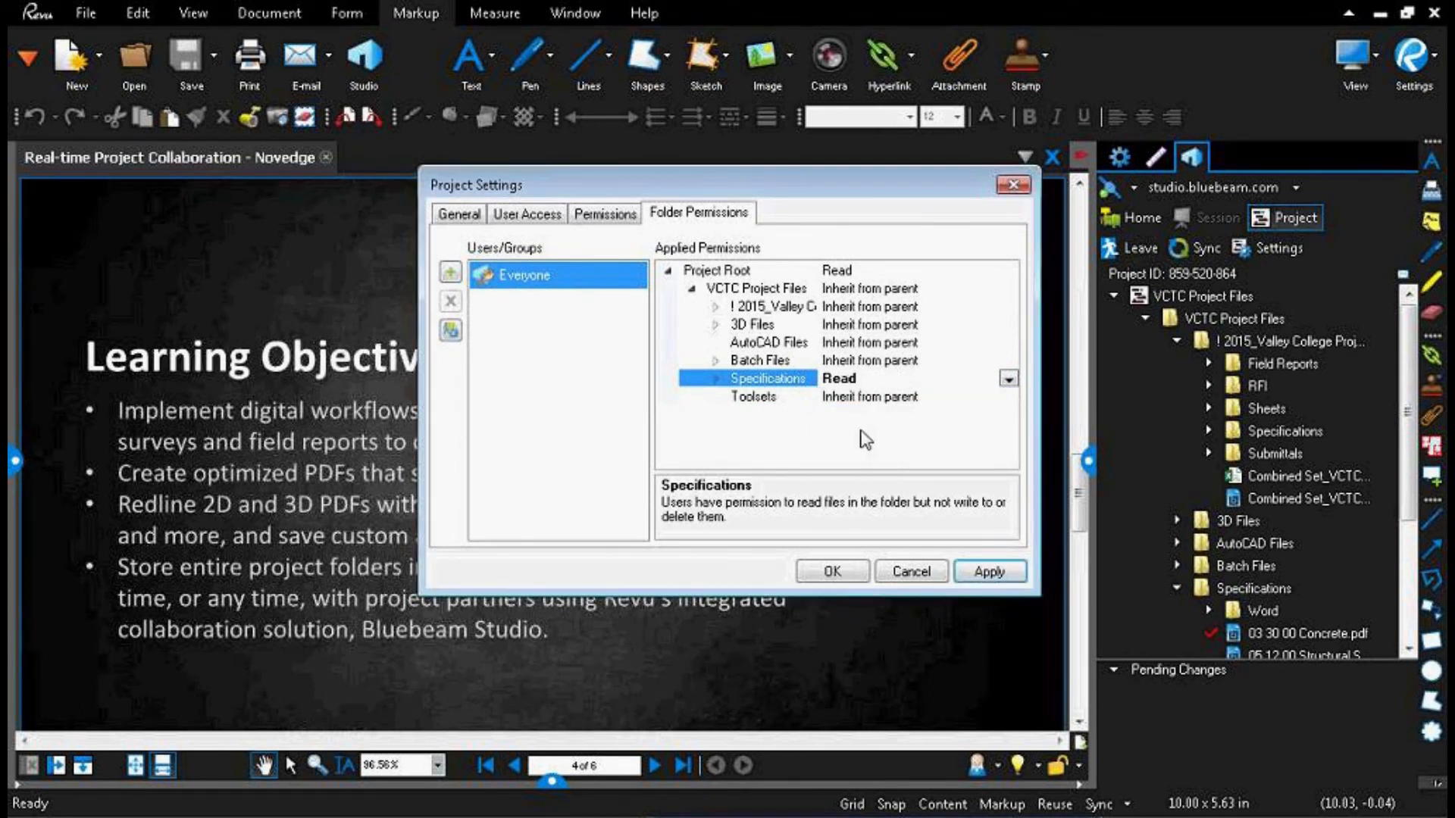
click(716, 379)
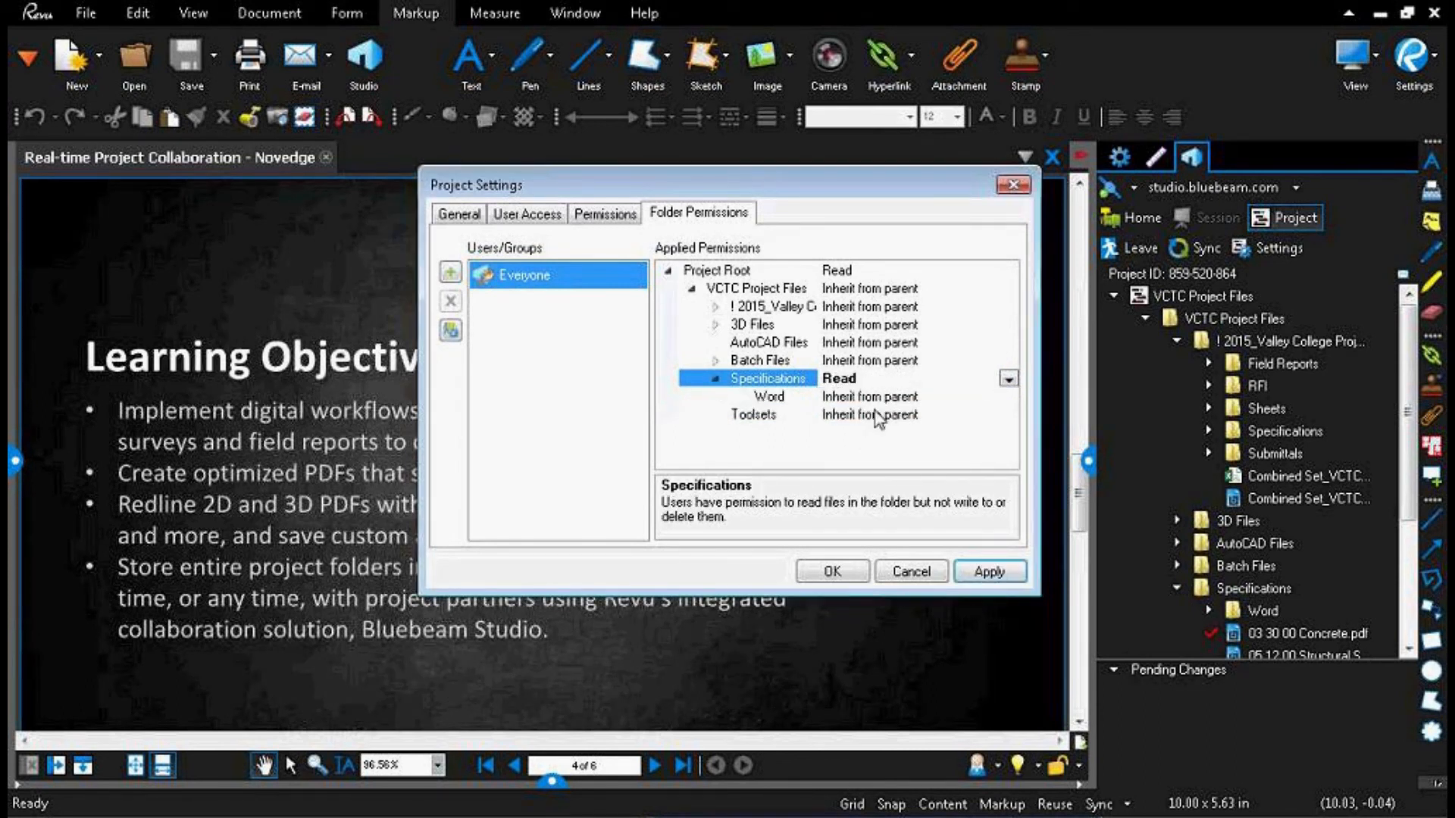
click(718, 379)
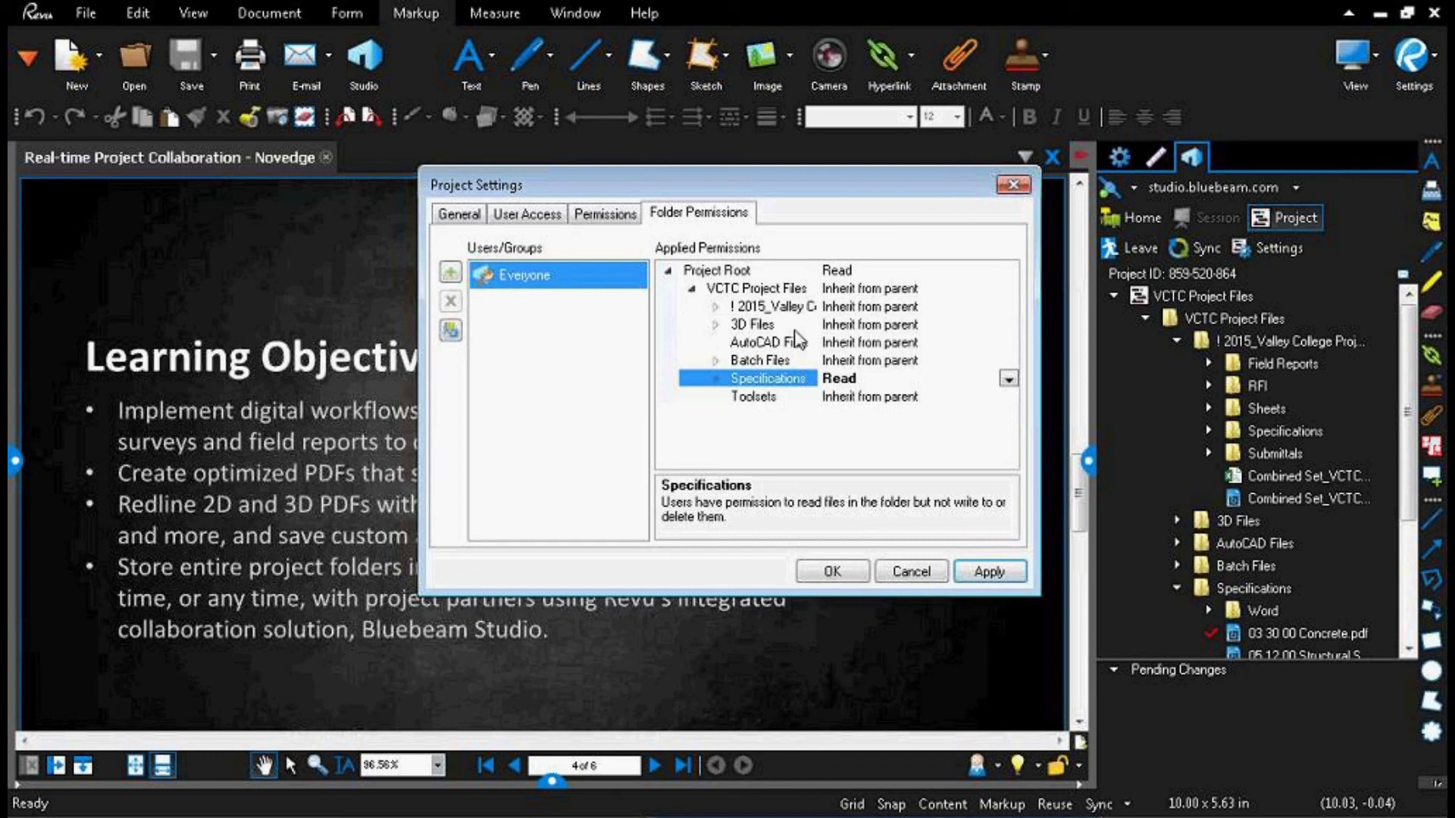
Step: Set Everyone's permission on the 3D Files folder to Hidden, expand its subfolders, and close the project settings without applying
click(715, 326)
click(716, 326)
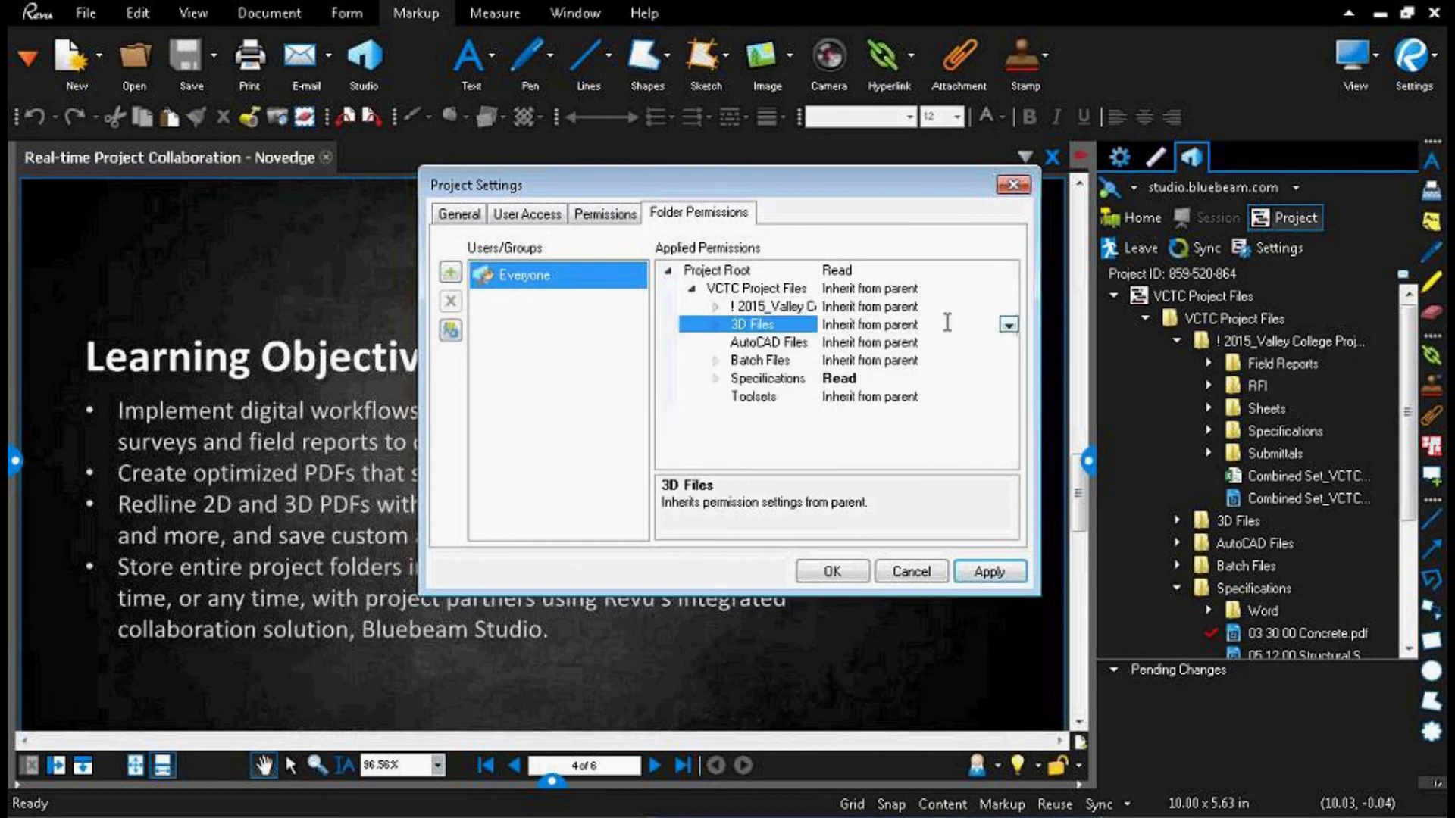
click(1009, 325)
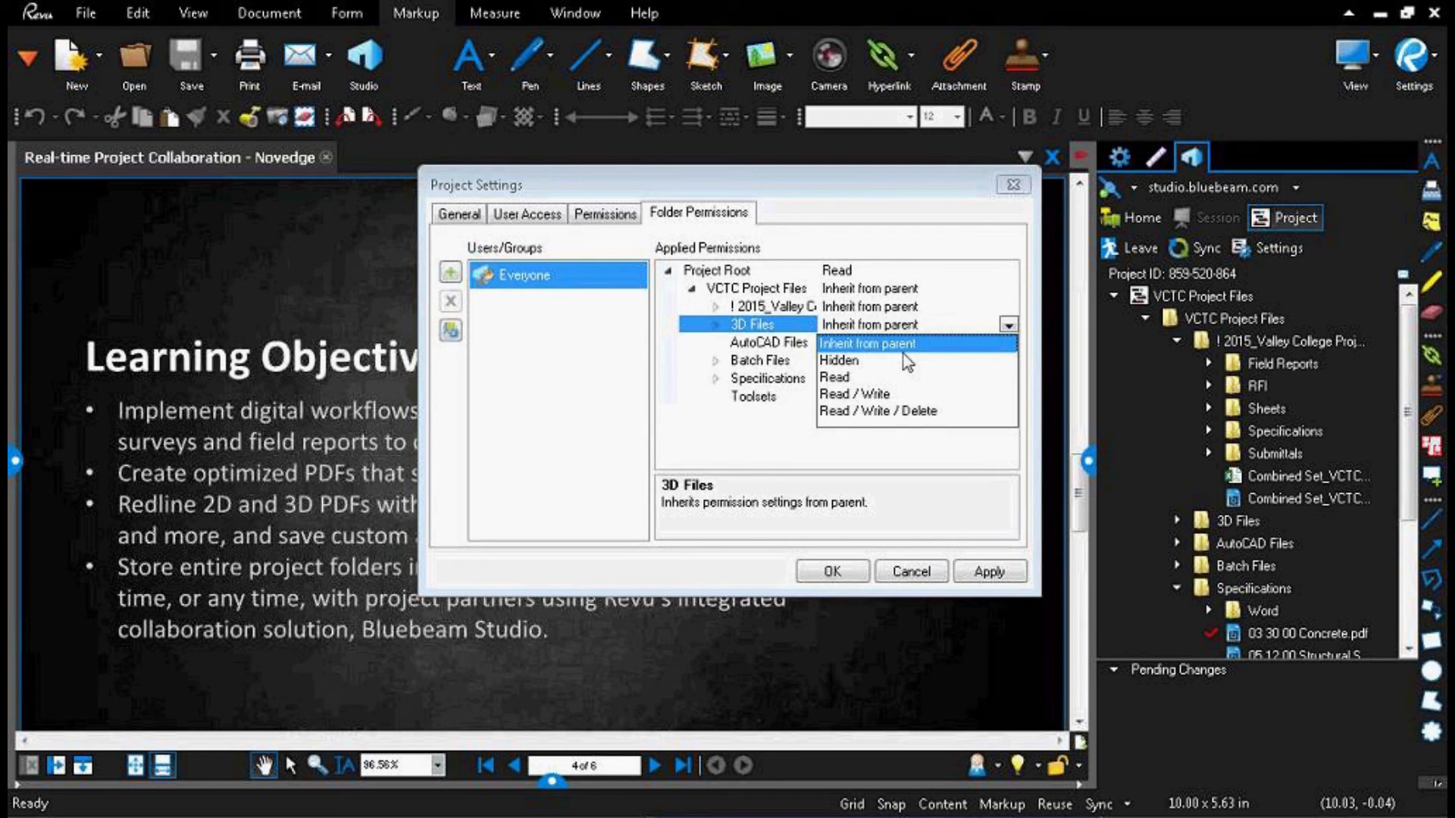
click(864, 361)
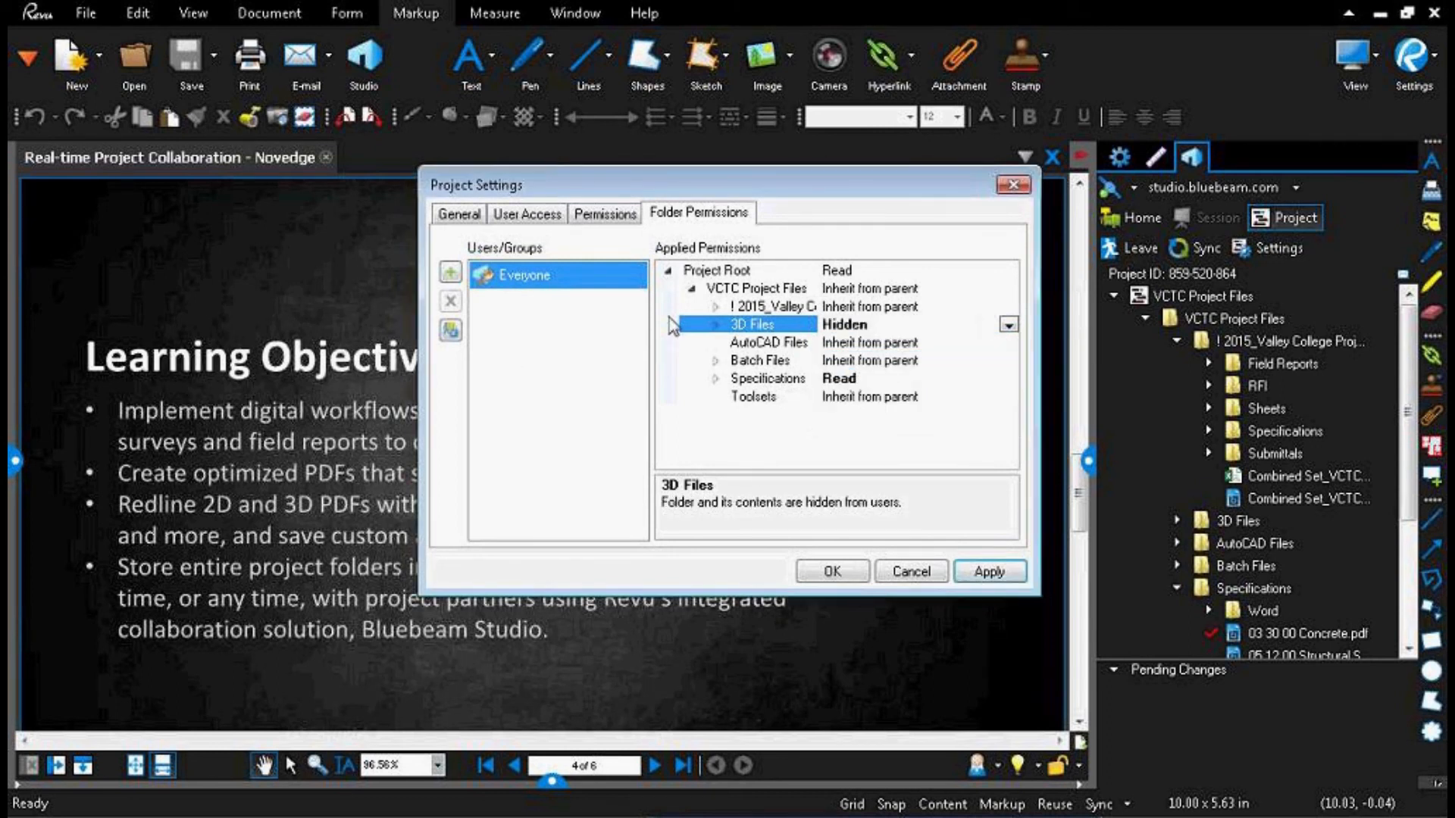
click(716, 325)
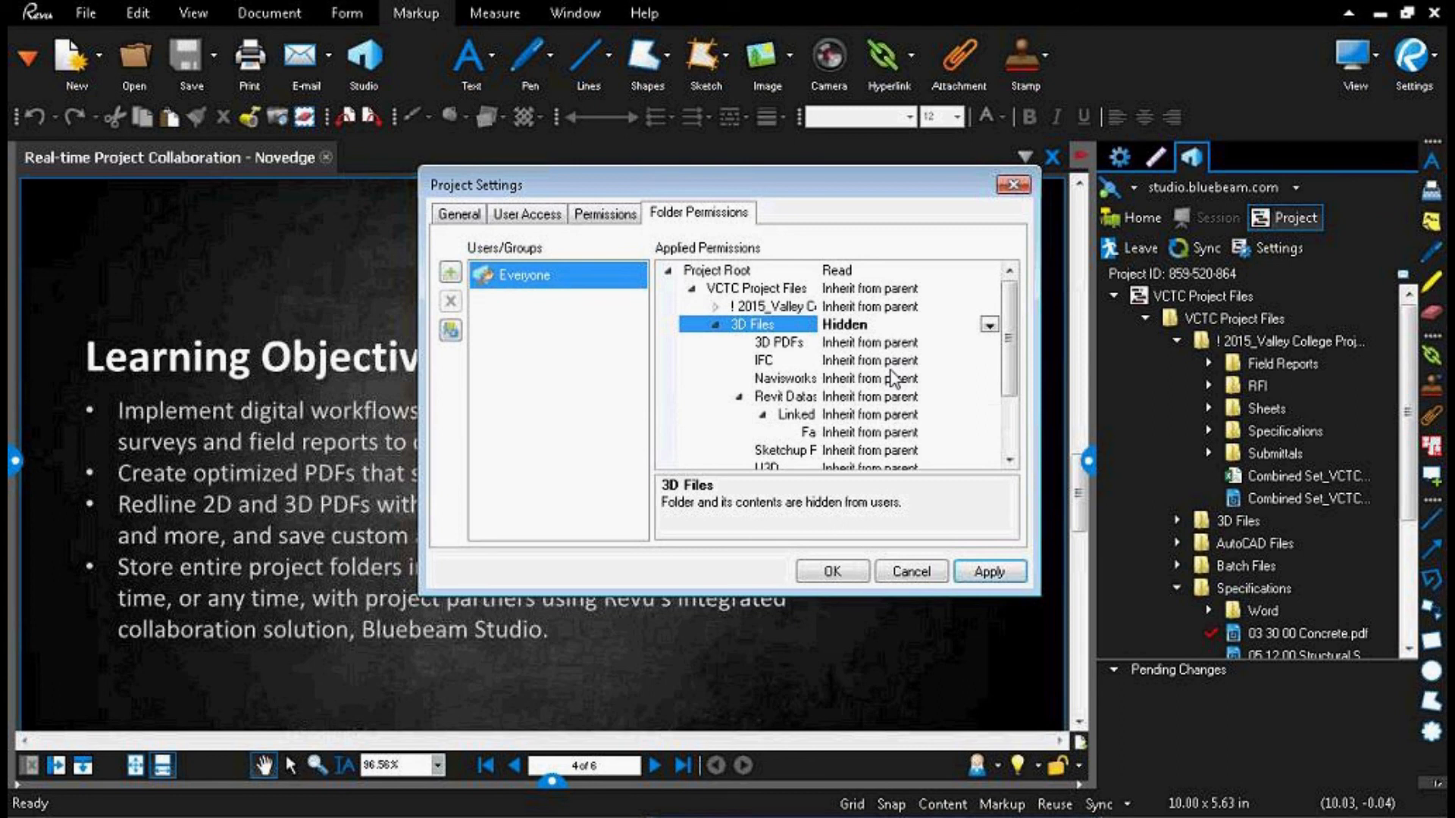
click(1008, 186)
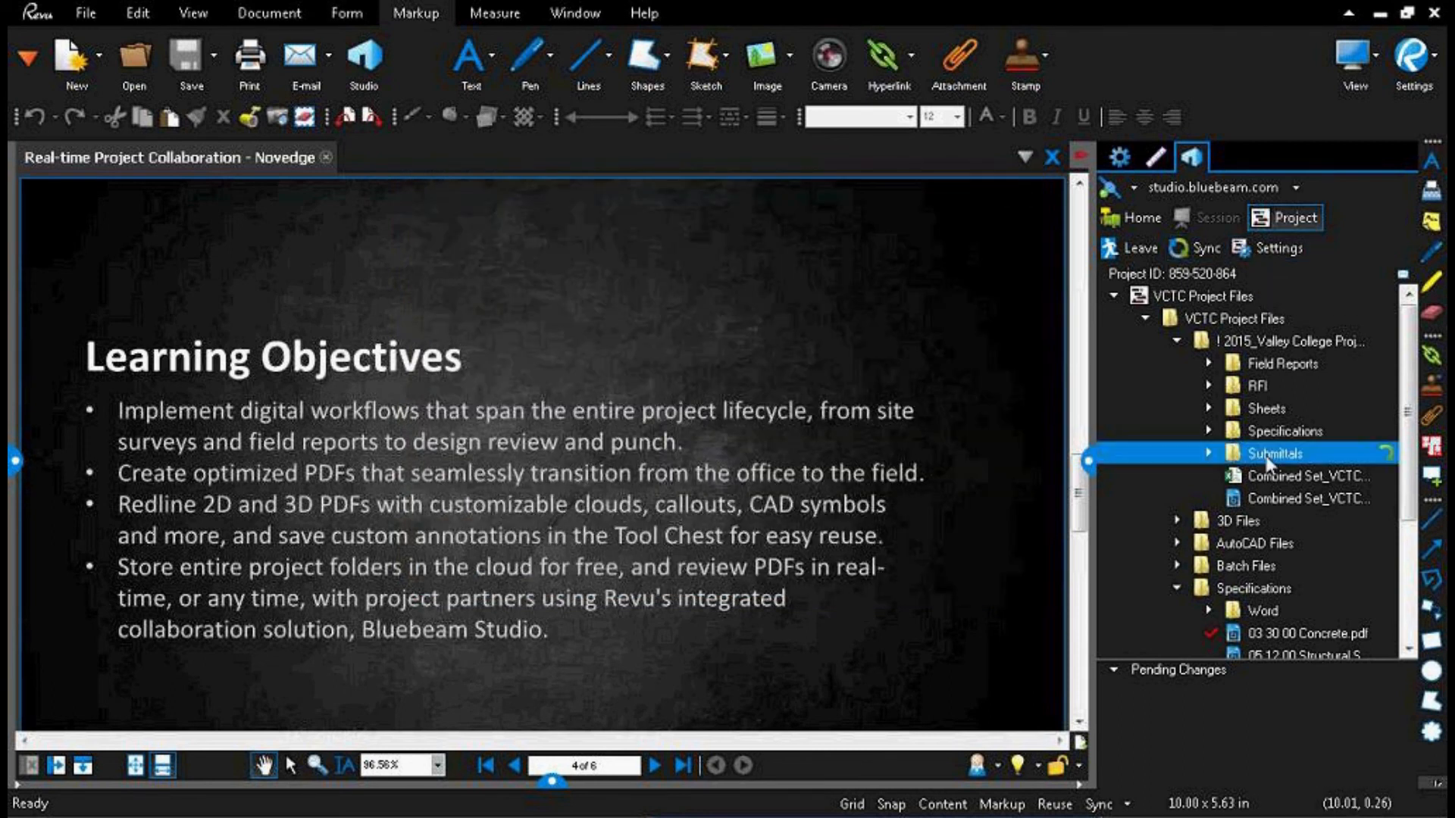
Step: Create a share link to Combined Set_VCTC.pdf for the Lifetime of Project without a password, and copy the link
click(1264, 498)
right_click(1264, 502)
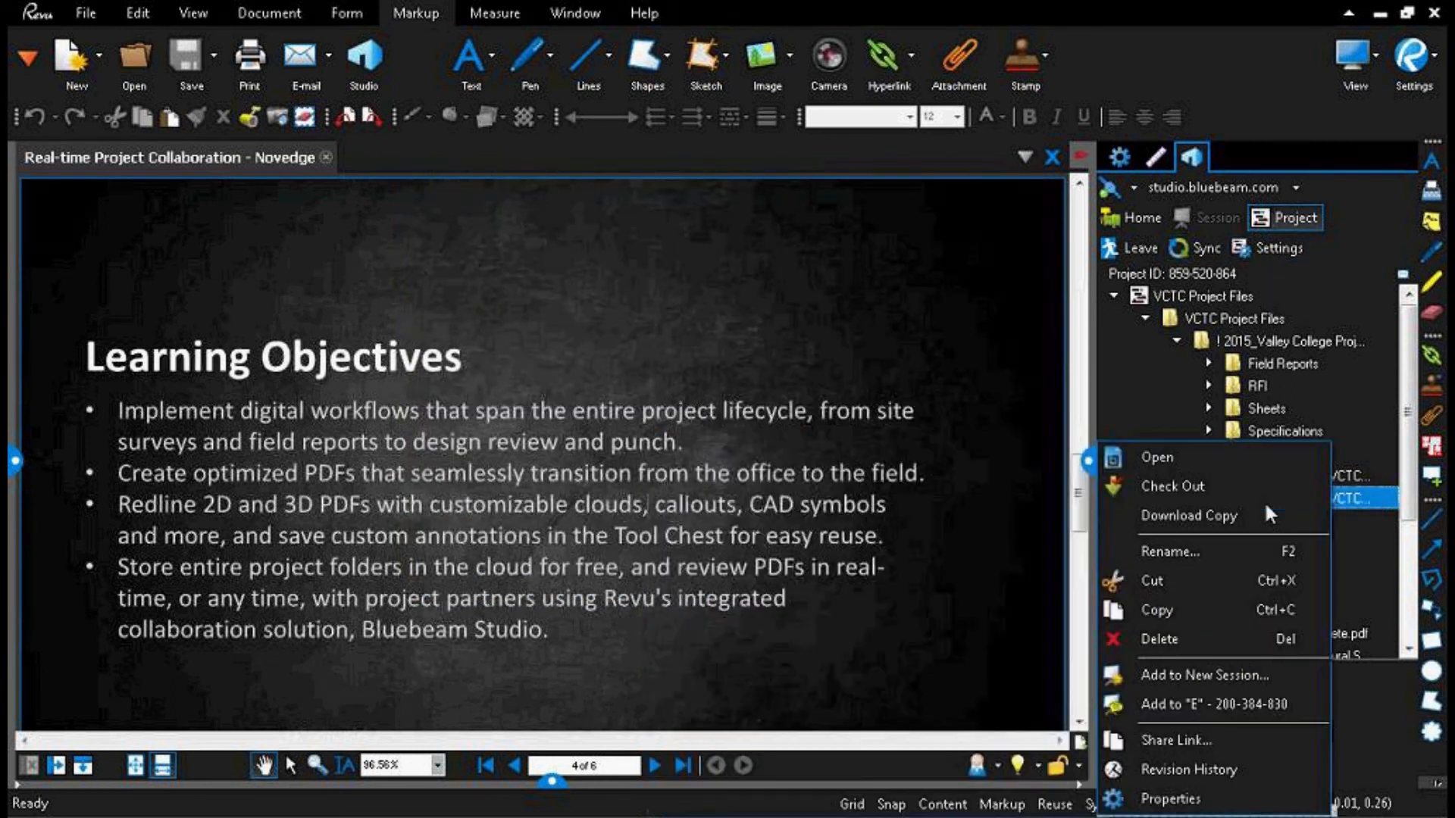
click(1196, 742)
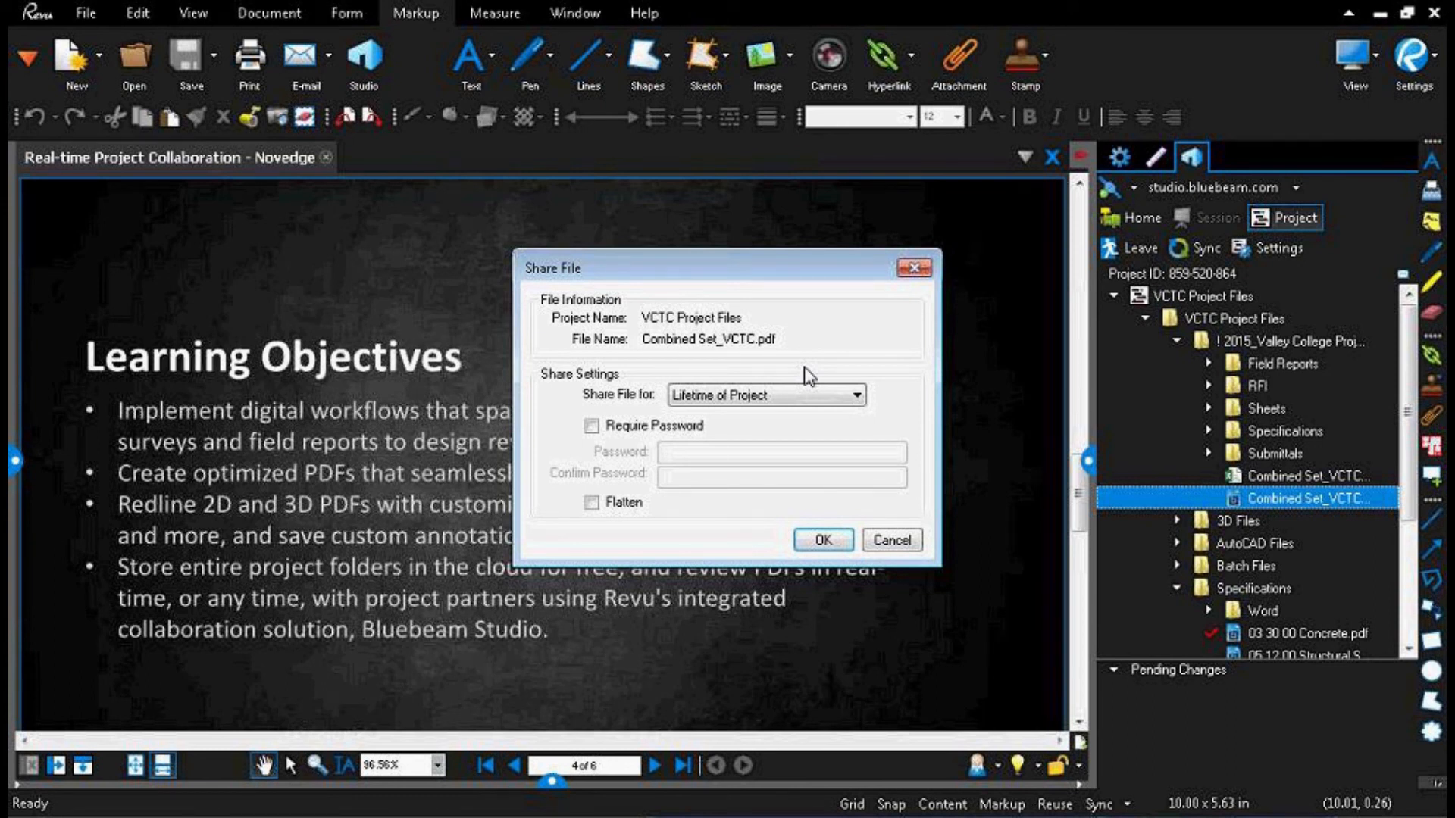
click(709, 396)
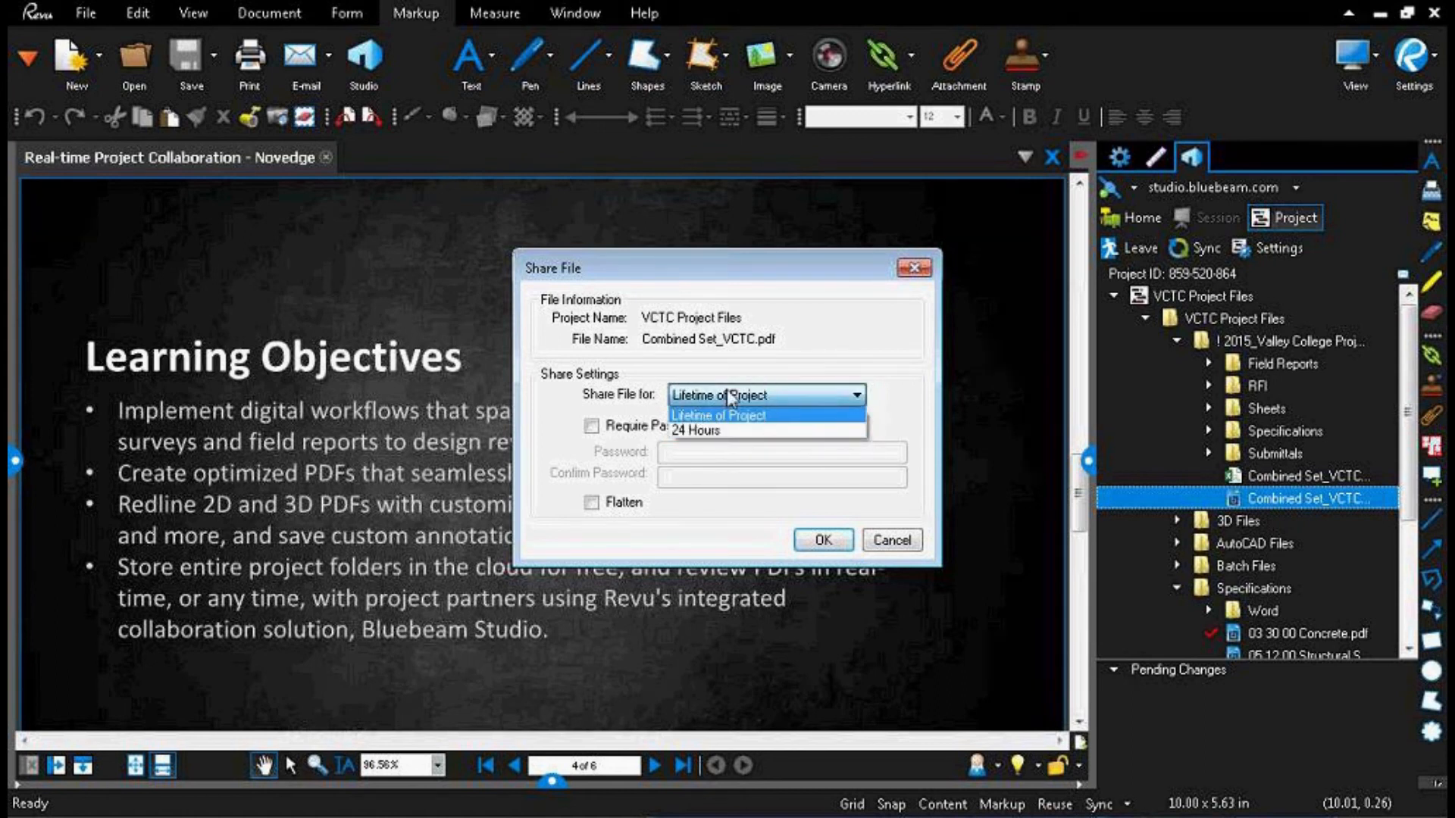
click(735, 418)
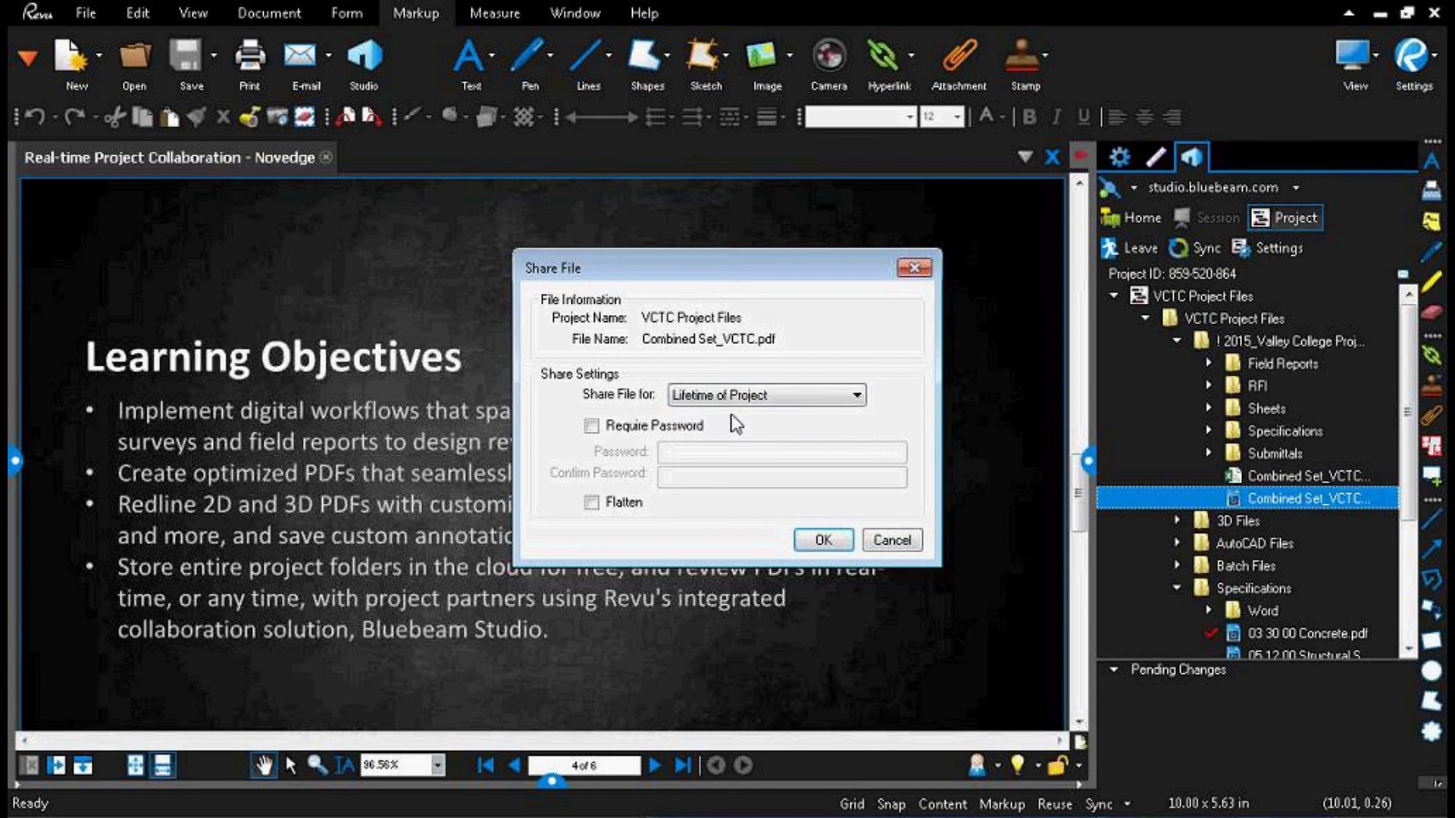
click(823, 541)
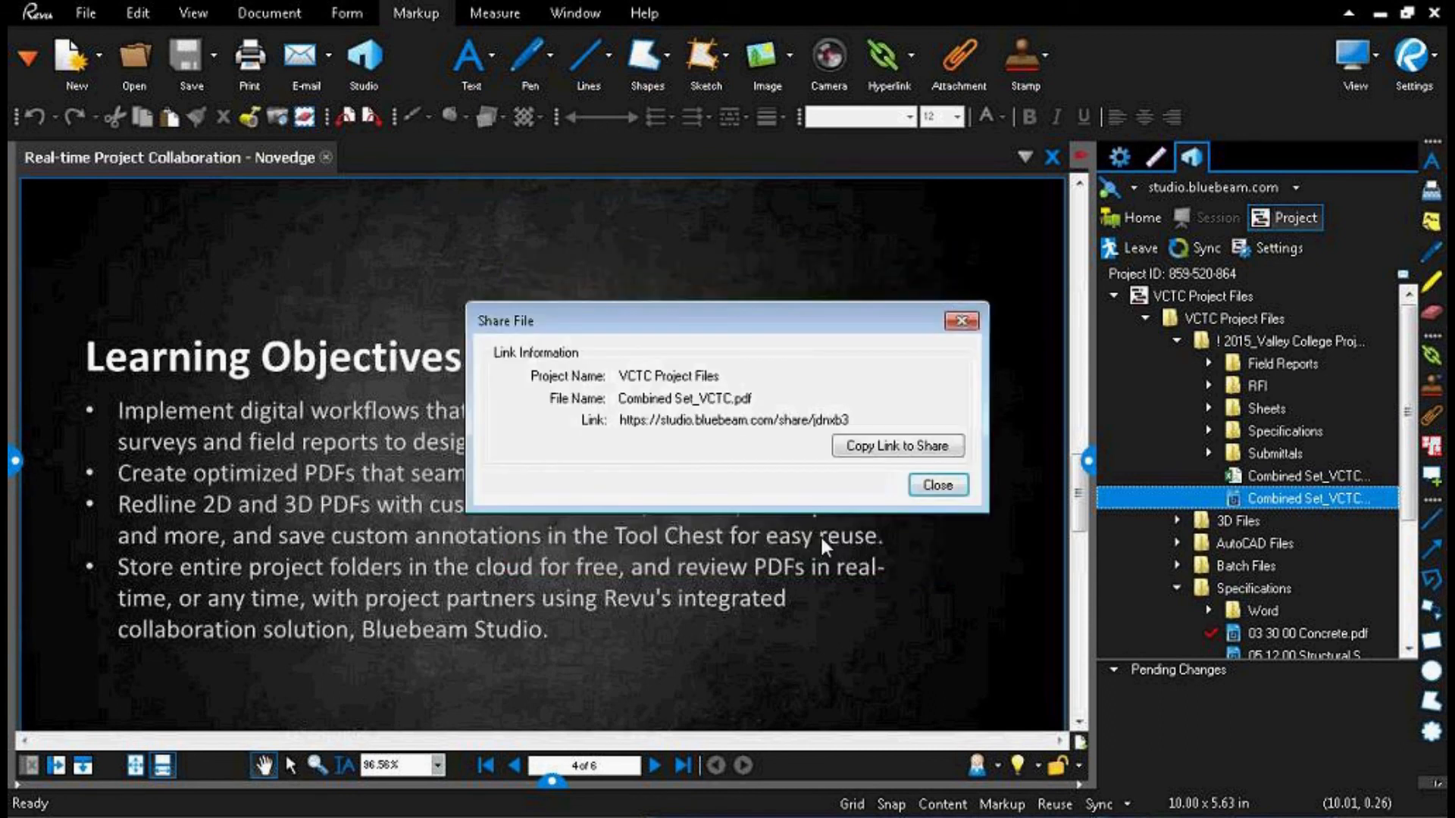
click(859, 453)
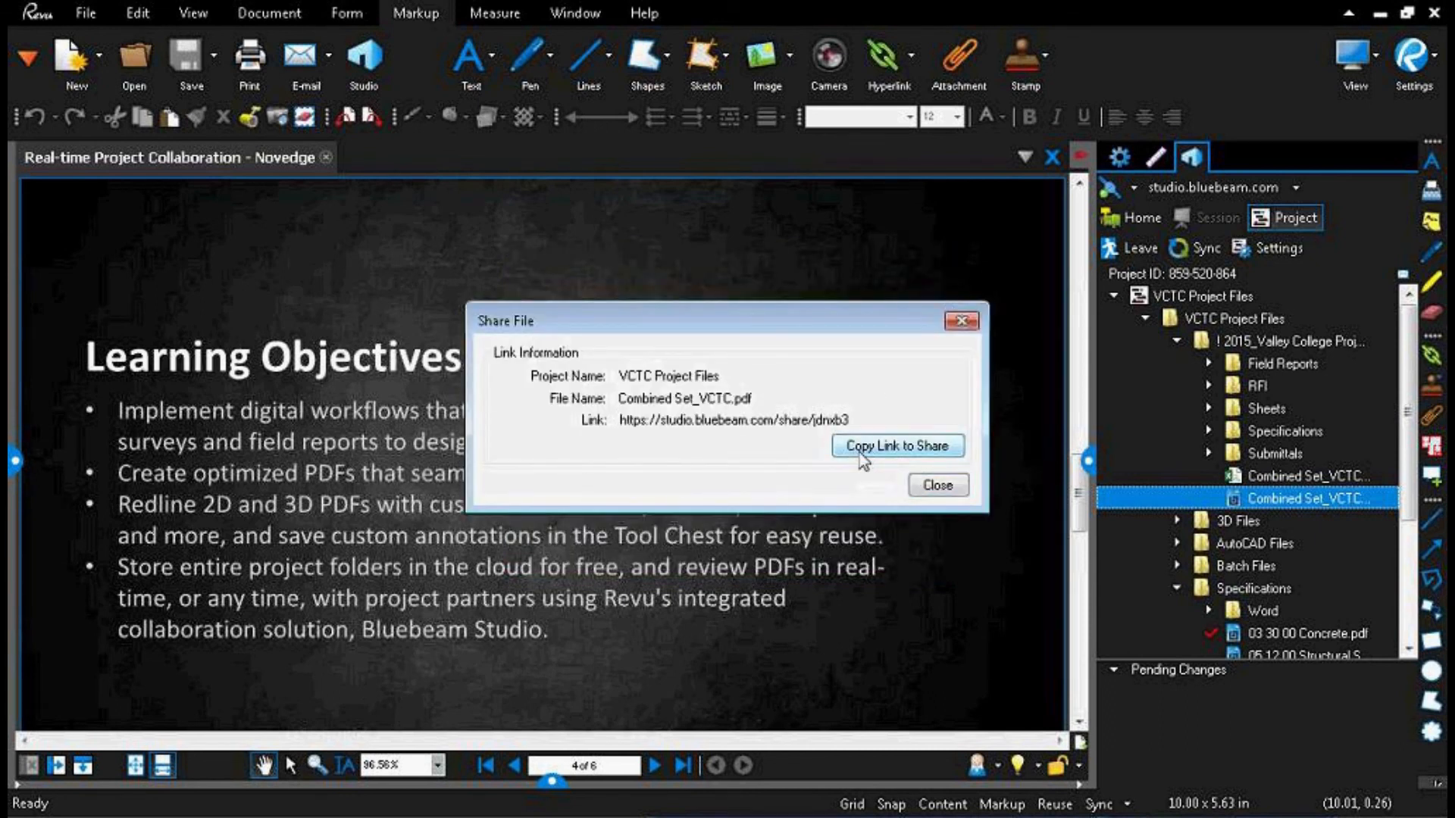
click(933, 492)
Step: Open a new WebTab and load the copied share link to view the shared file's download page
right_click(387, 157)
click(471, 197)
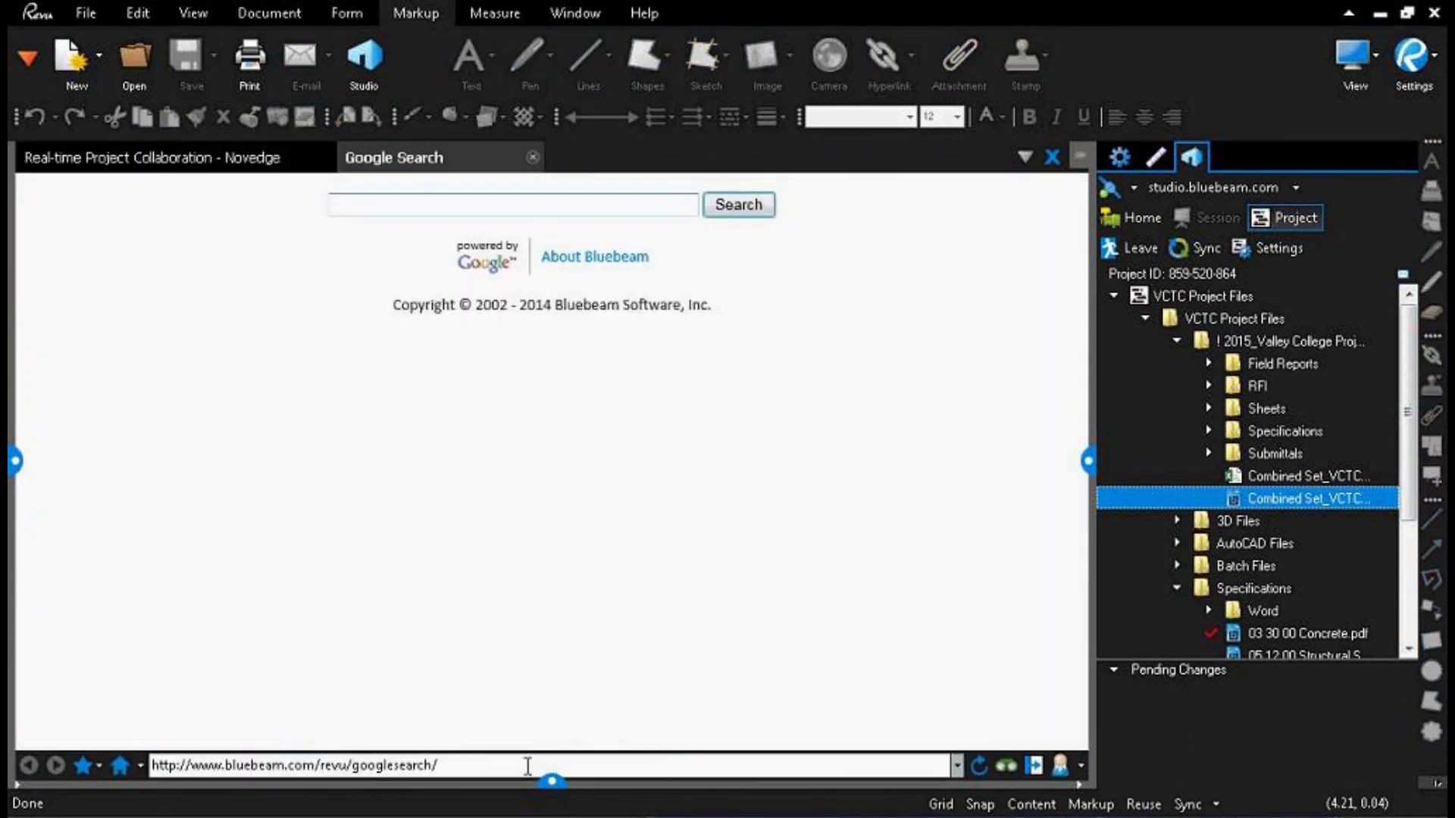
click(335, 764)
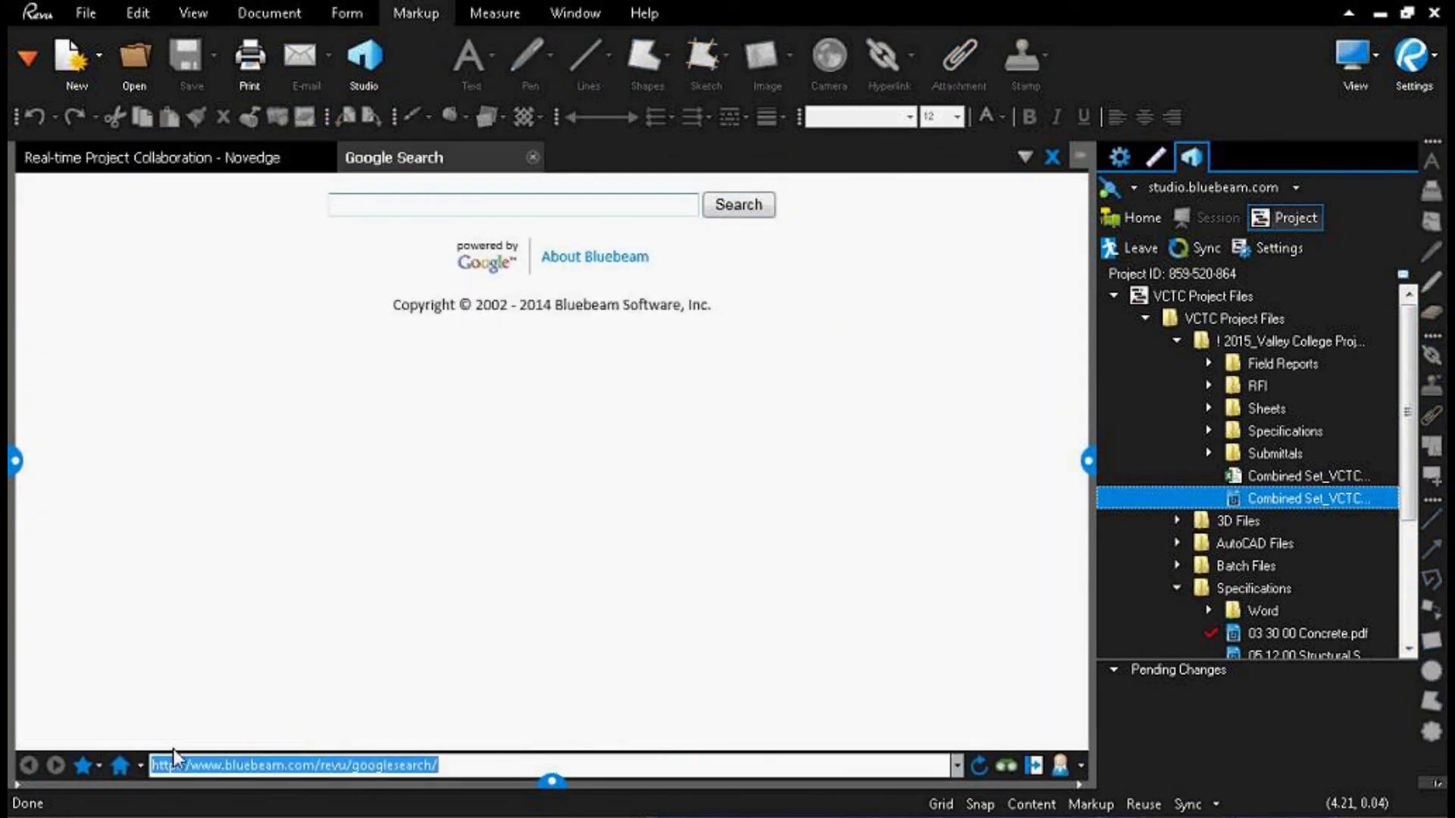
right_click(212, 763)
click(285, 545)
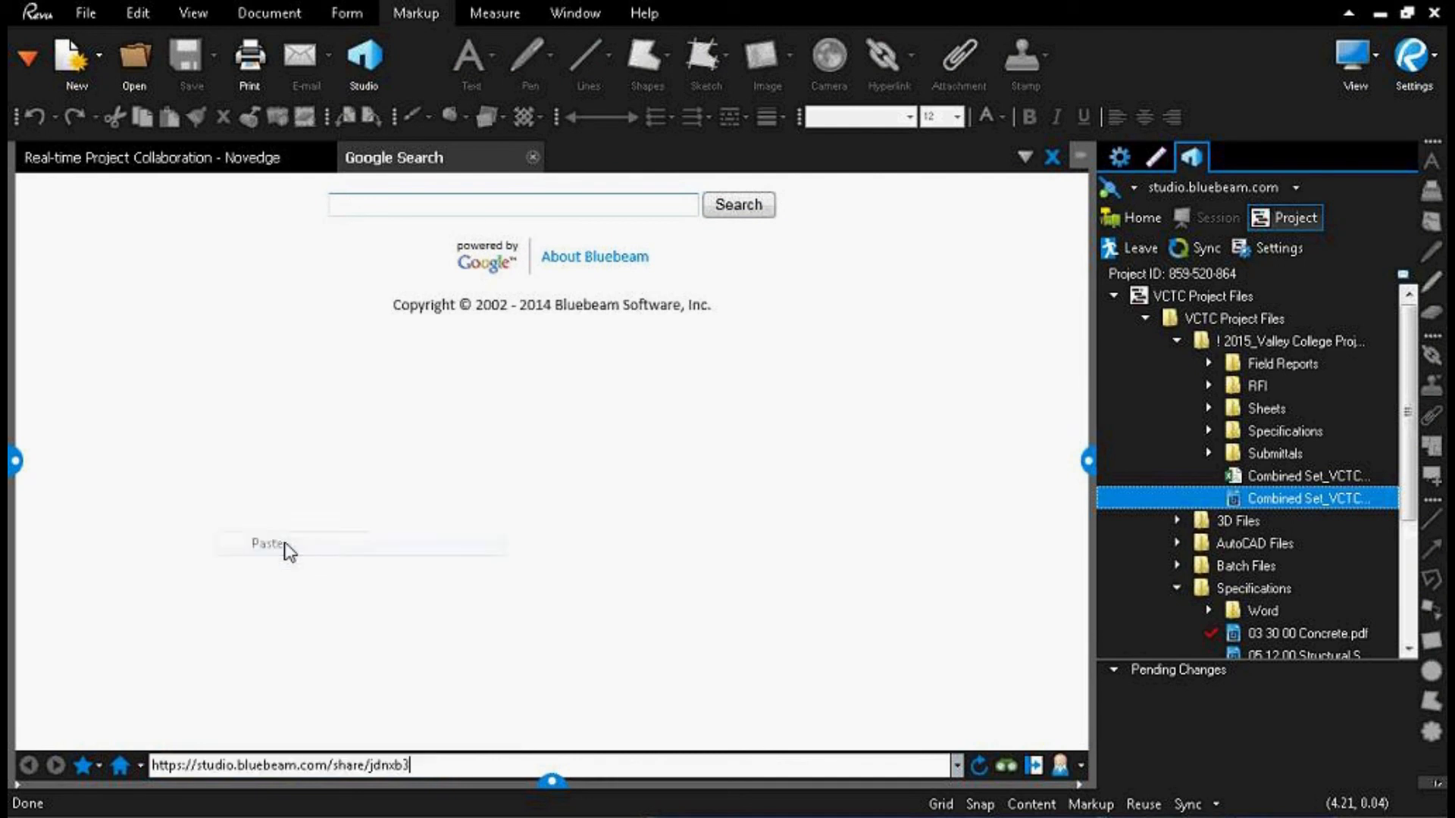
key(Return)
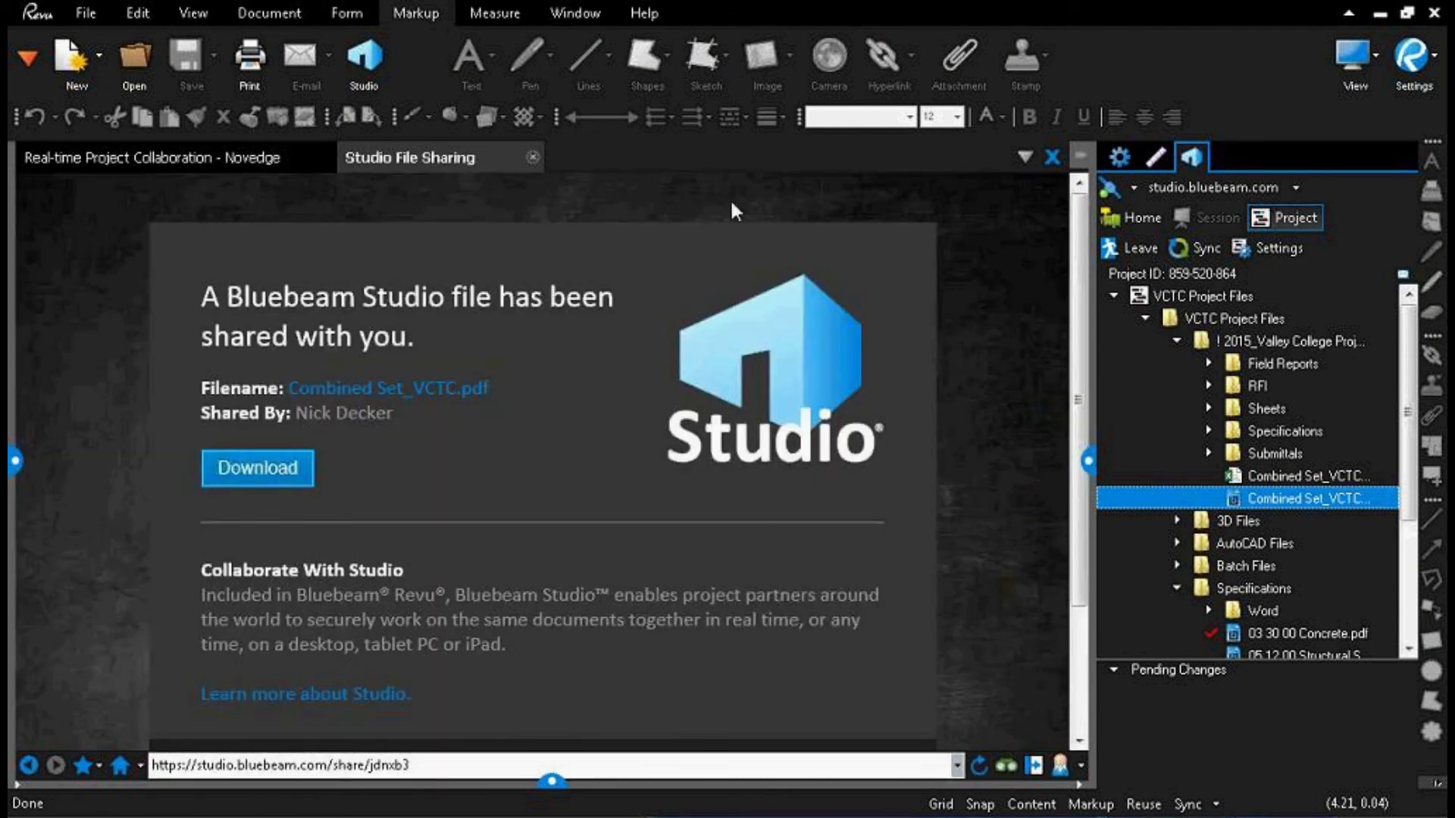
Step: Close the project settings and the WebTab showing the shared file
key(ctrl)
key(ctrl)
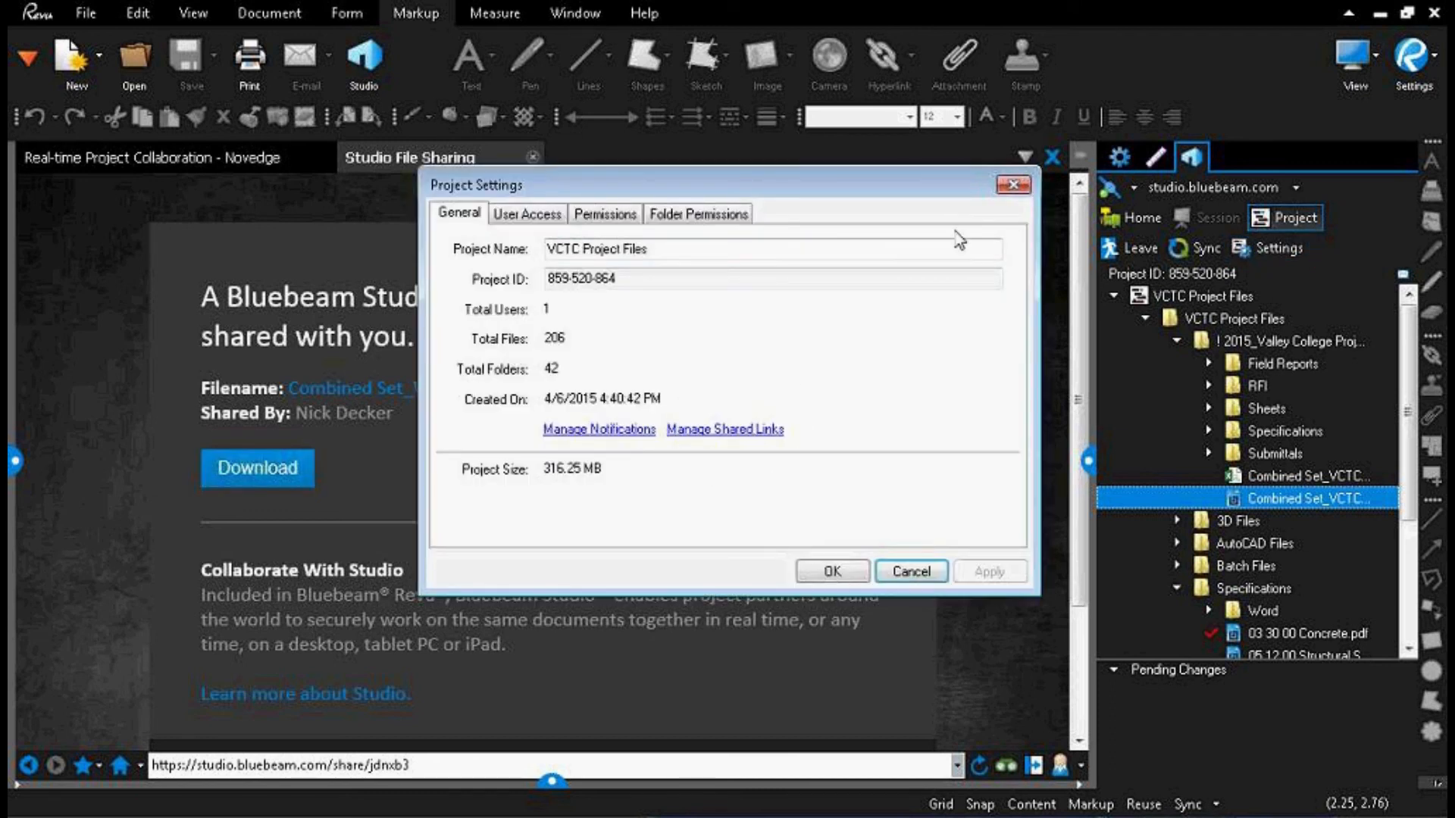
click(1013, 185)
click(532, 157)
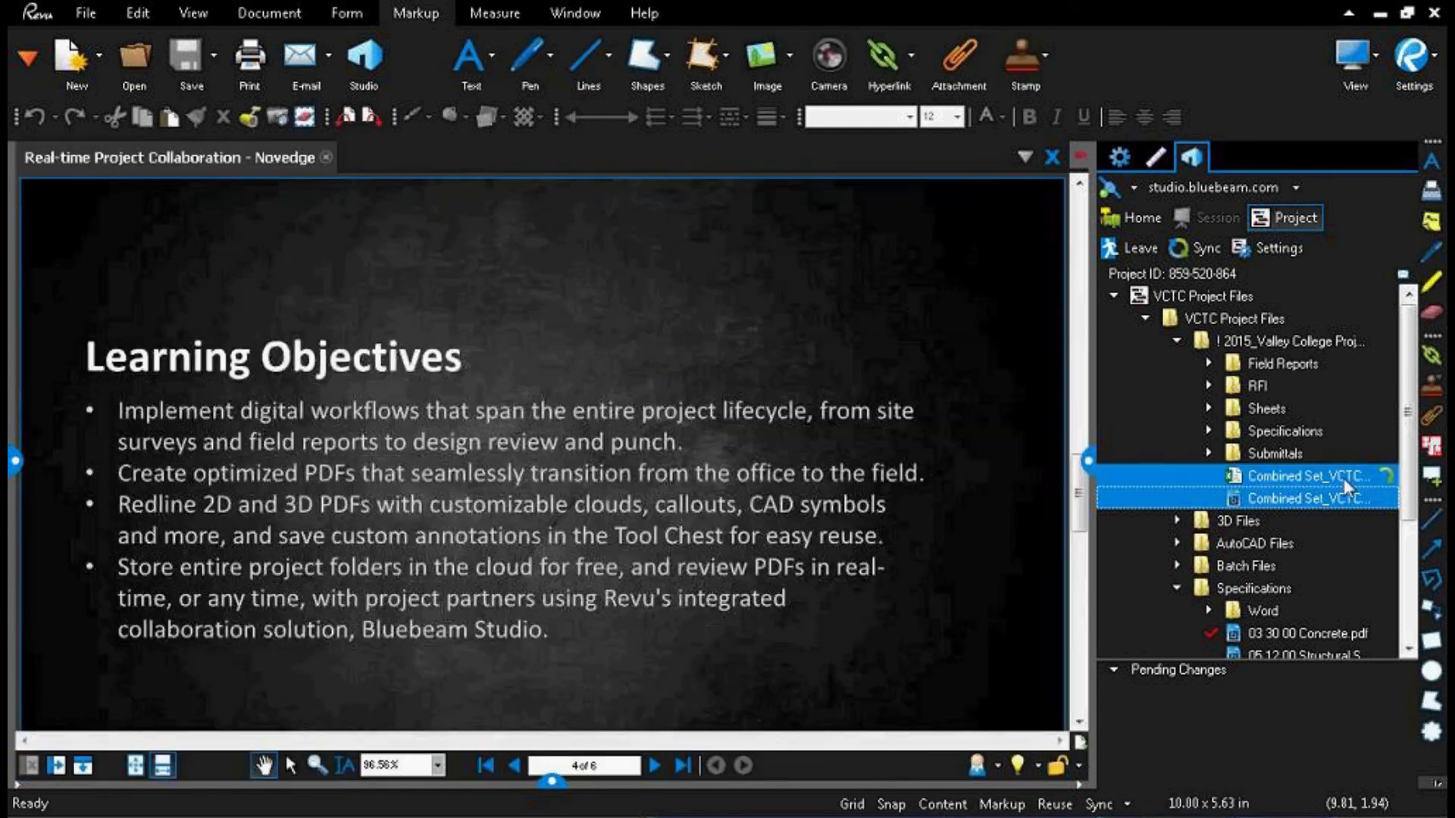
Step: Collapse the open project folders, expand Batch Files > Batch Overlay Pages > Revisions, and widen the file list
click(1177, 341)
click(1180, 432)
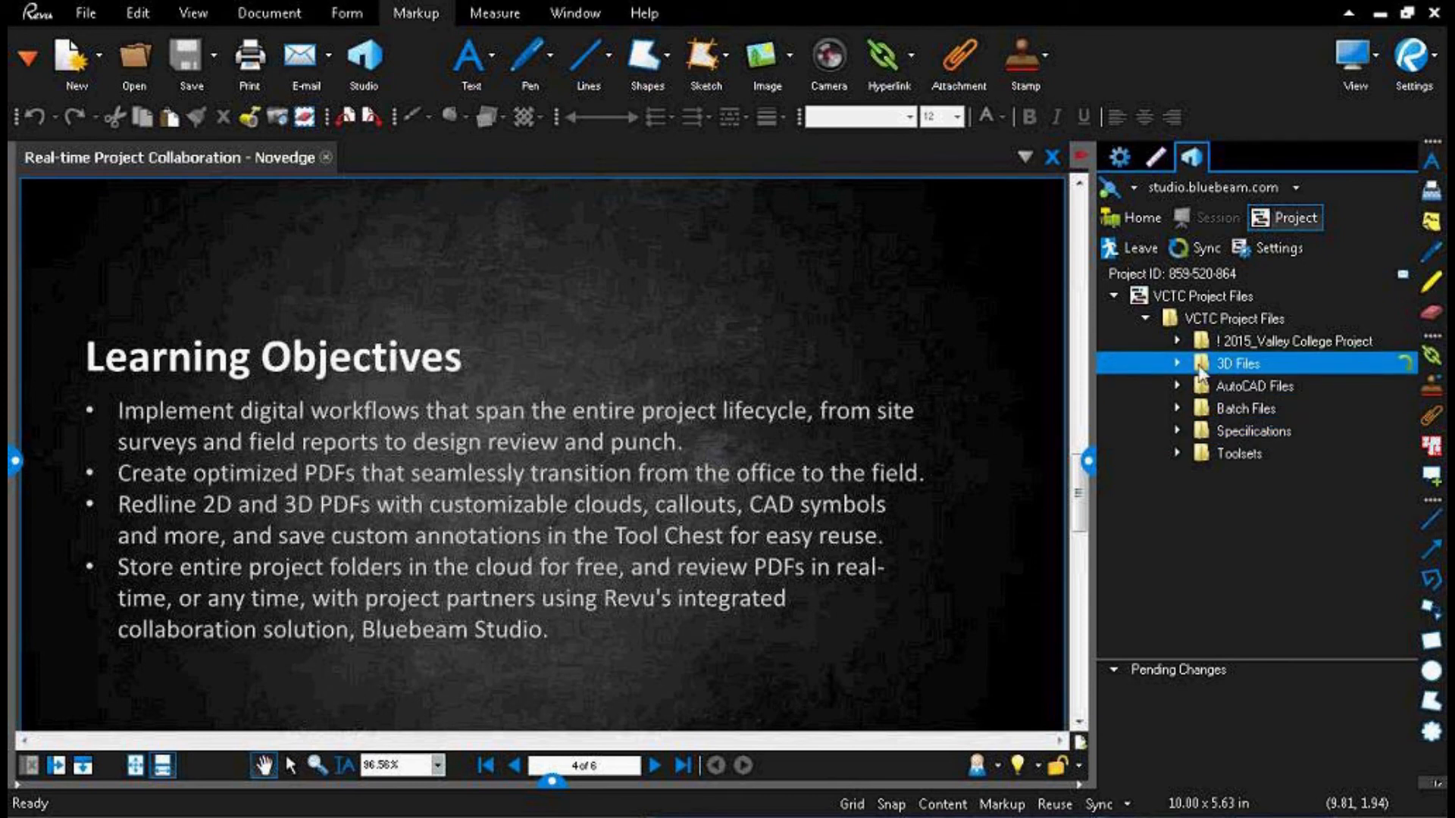
click(1177, 408)
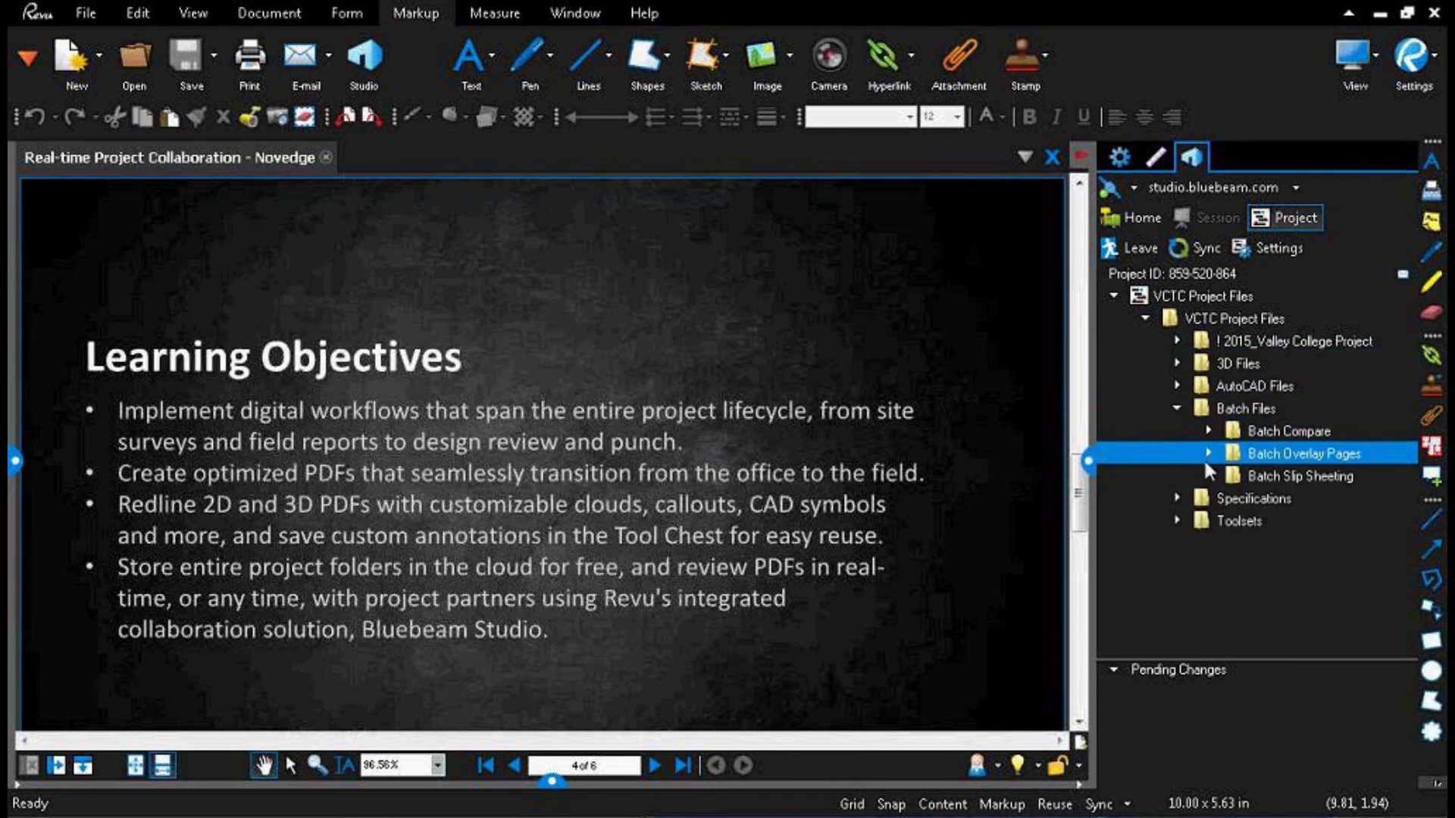
click(1208, 453)
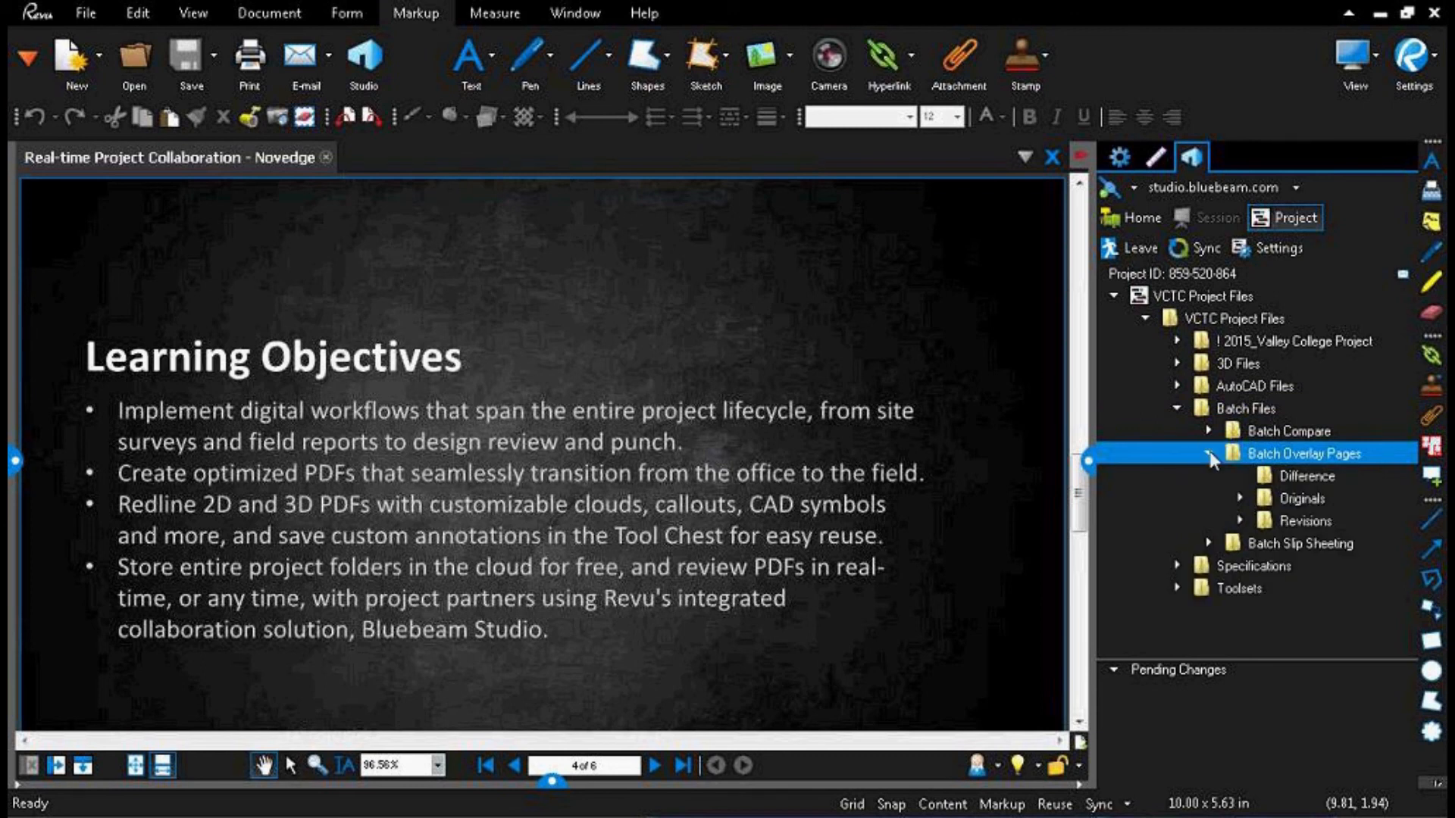
click(1239, 520)
drag(1102, 475, 959, 474)
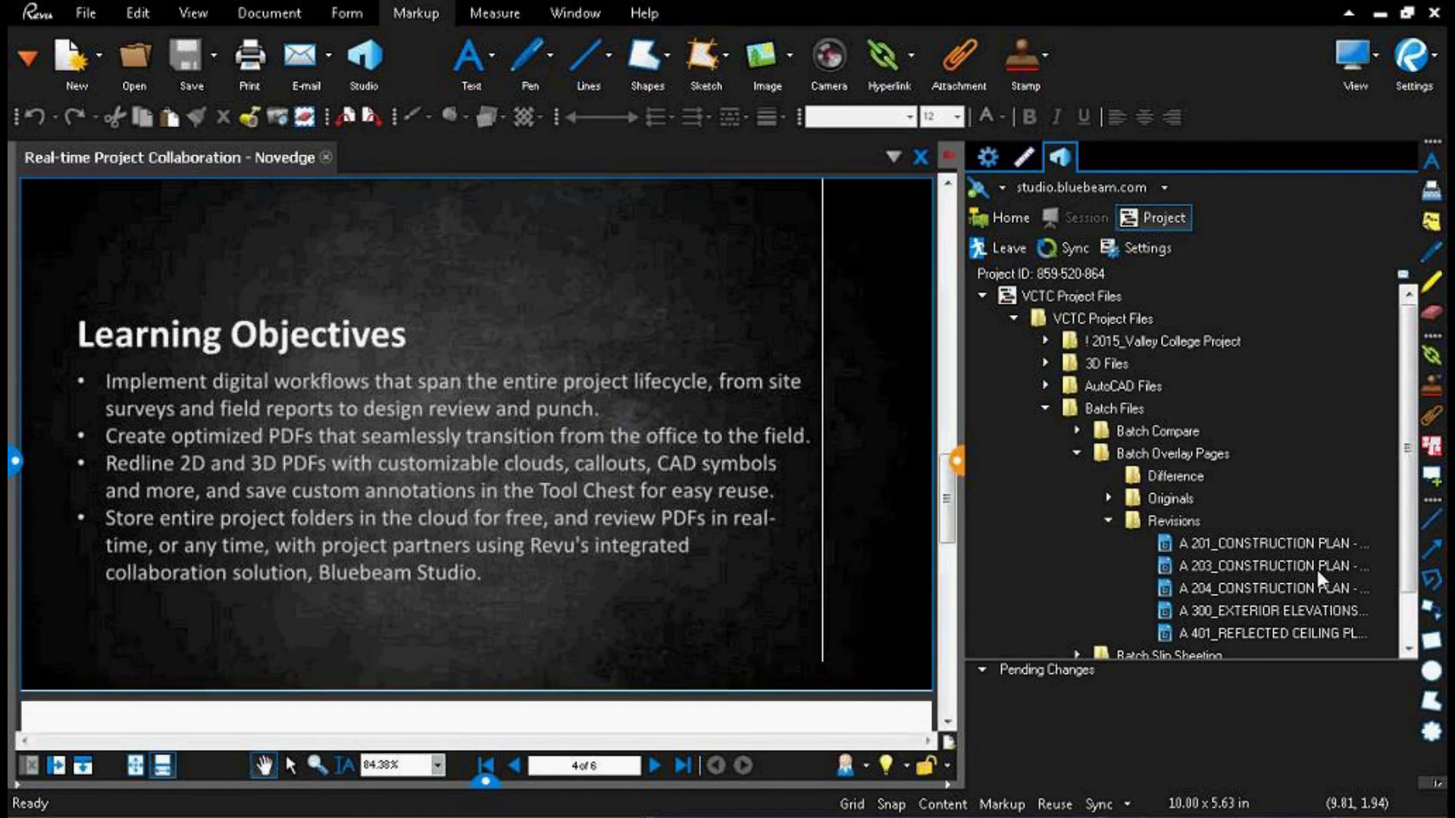
Step: Select all five drawing PDFs in the Revisions folder and add them to a new Studio Session named Novedge
click(1264, 551)
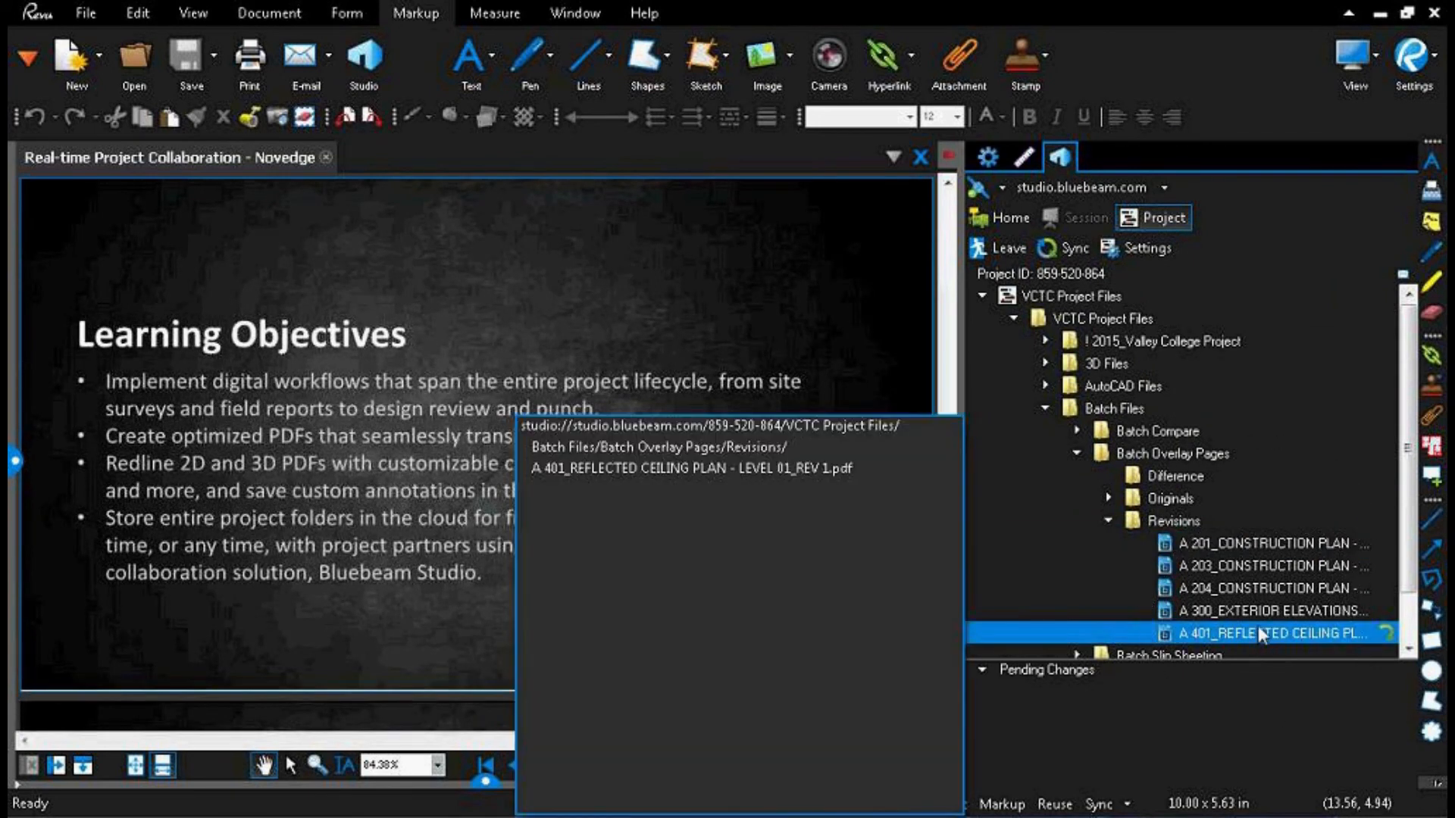
ctrl+click(1252, 590)
ctrl+click(1249, 612)
shift+click(1252, 635)
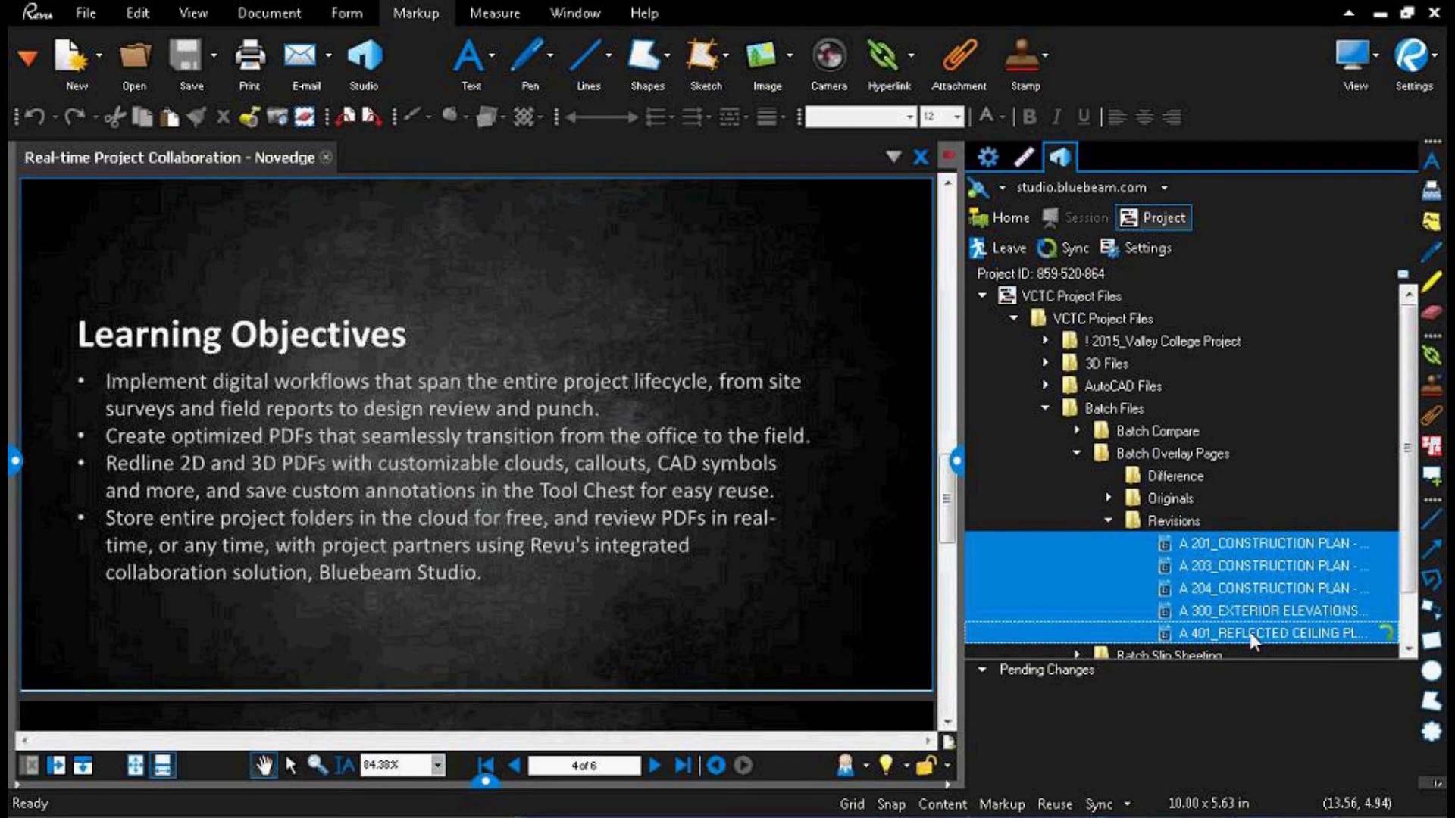
right_click(1117, 588)
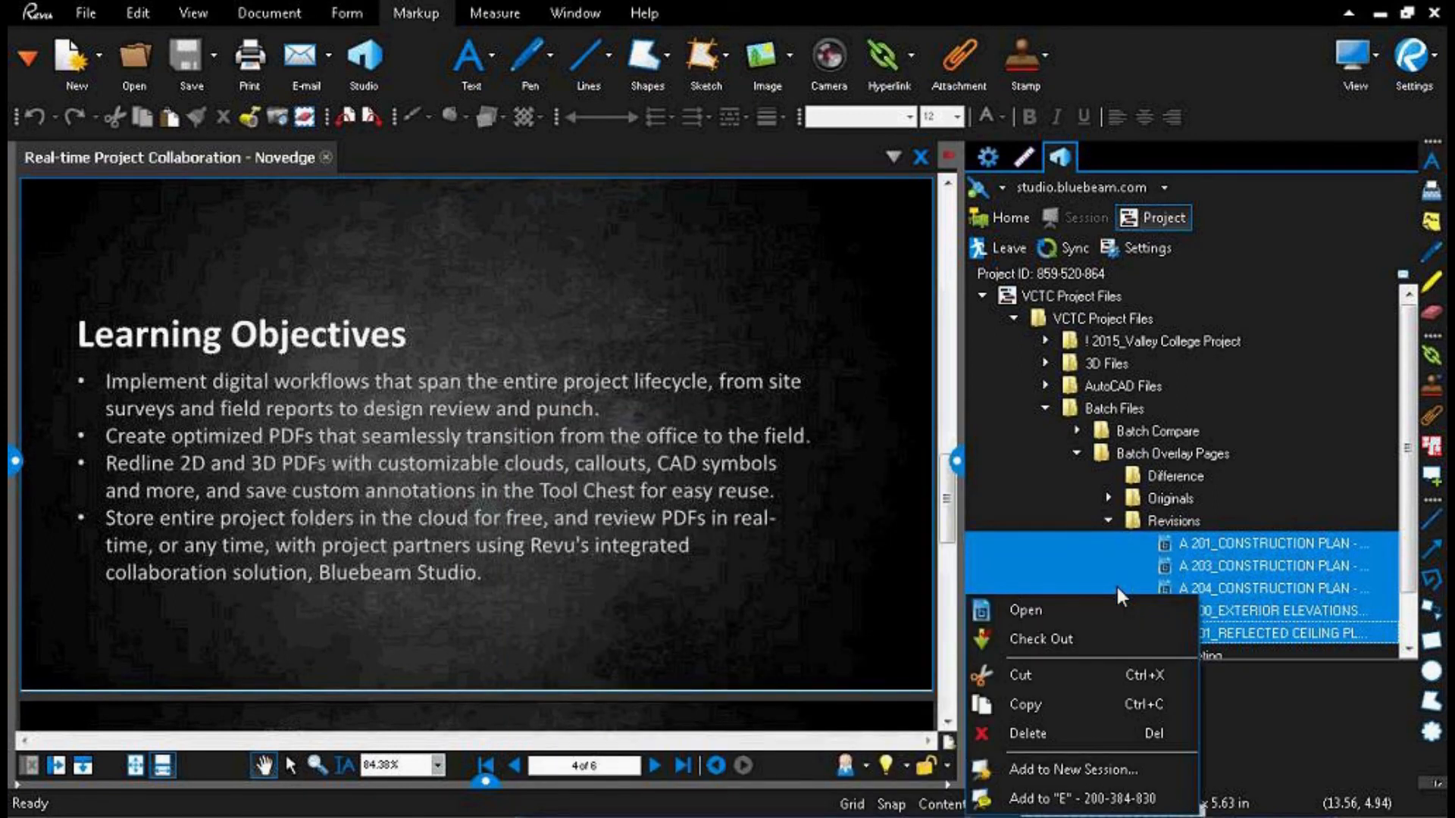
click(1071, 772)
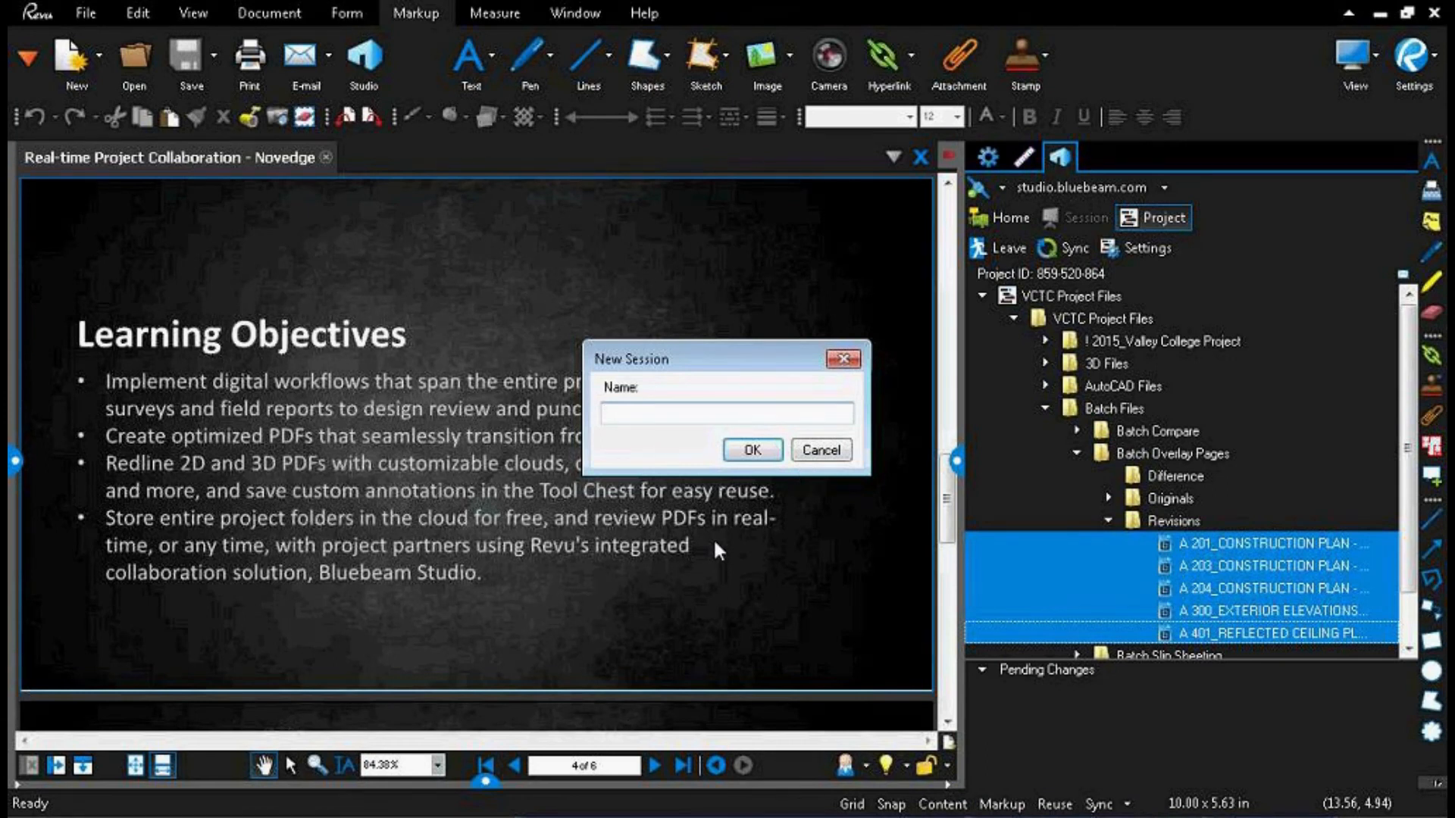
text(Novedge)
key(Return)
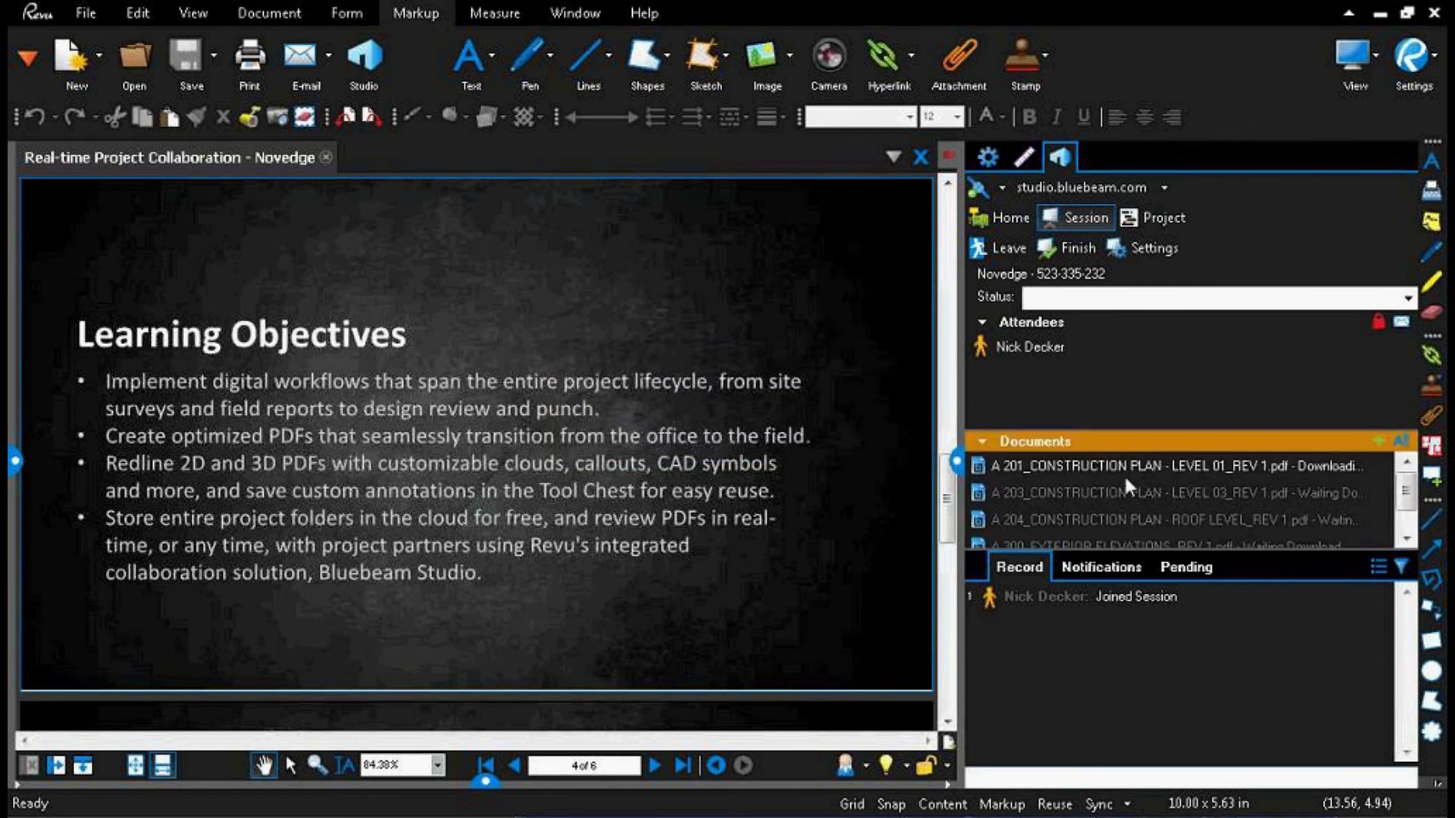
Step: Open the A 201 LEVEL 01 REV 1 plan from the session and allow the pending attendee to join
drag(1409, 486, 1410, 496)
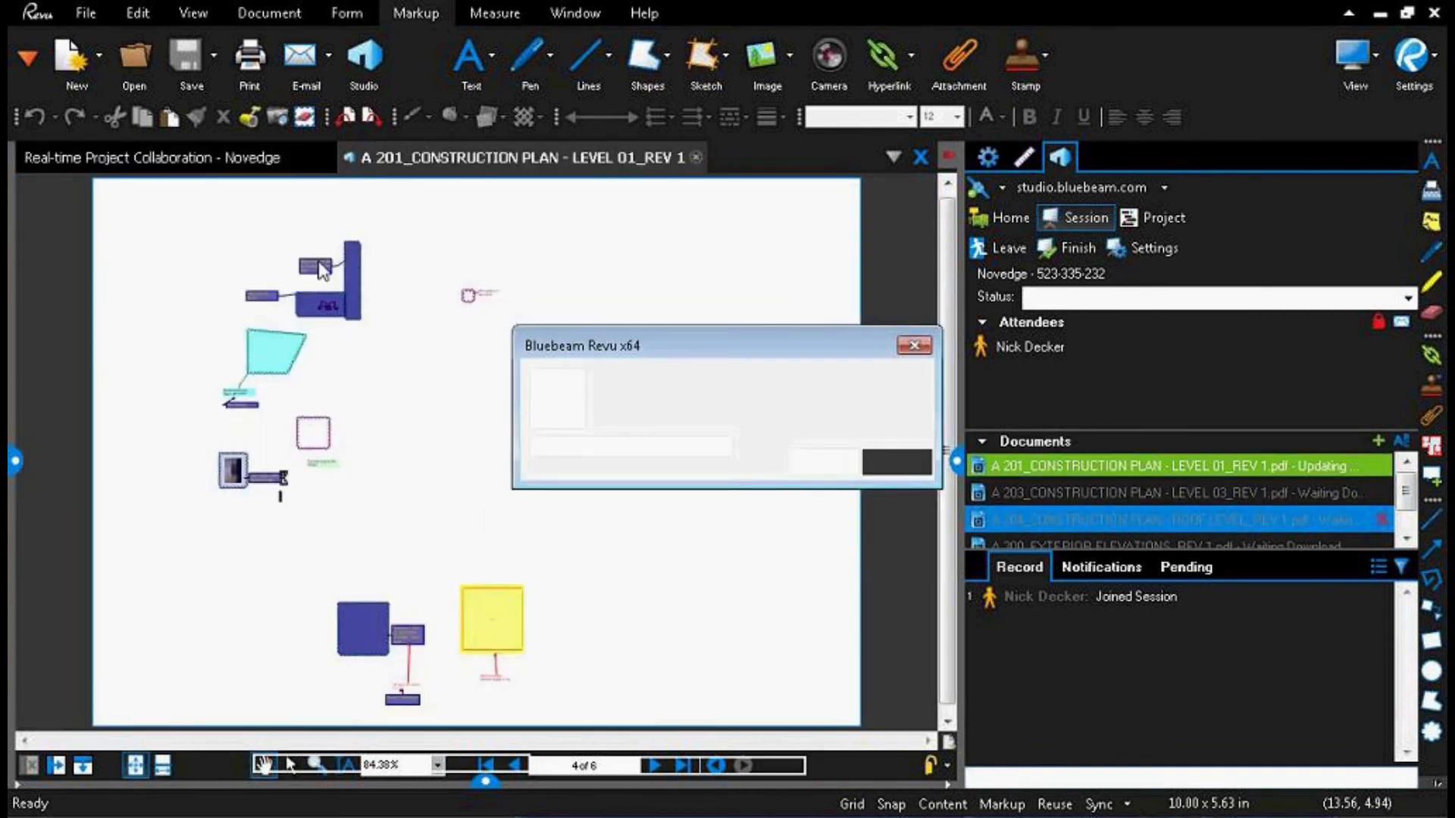
click(825, 464)
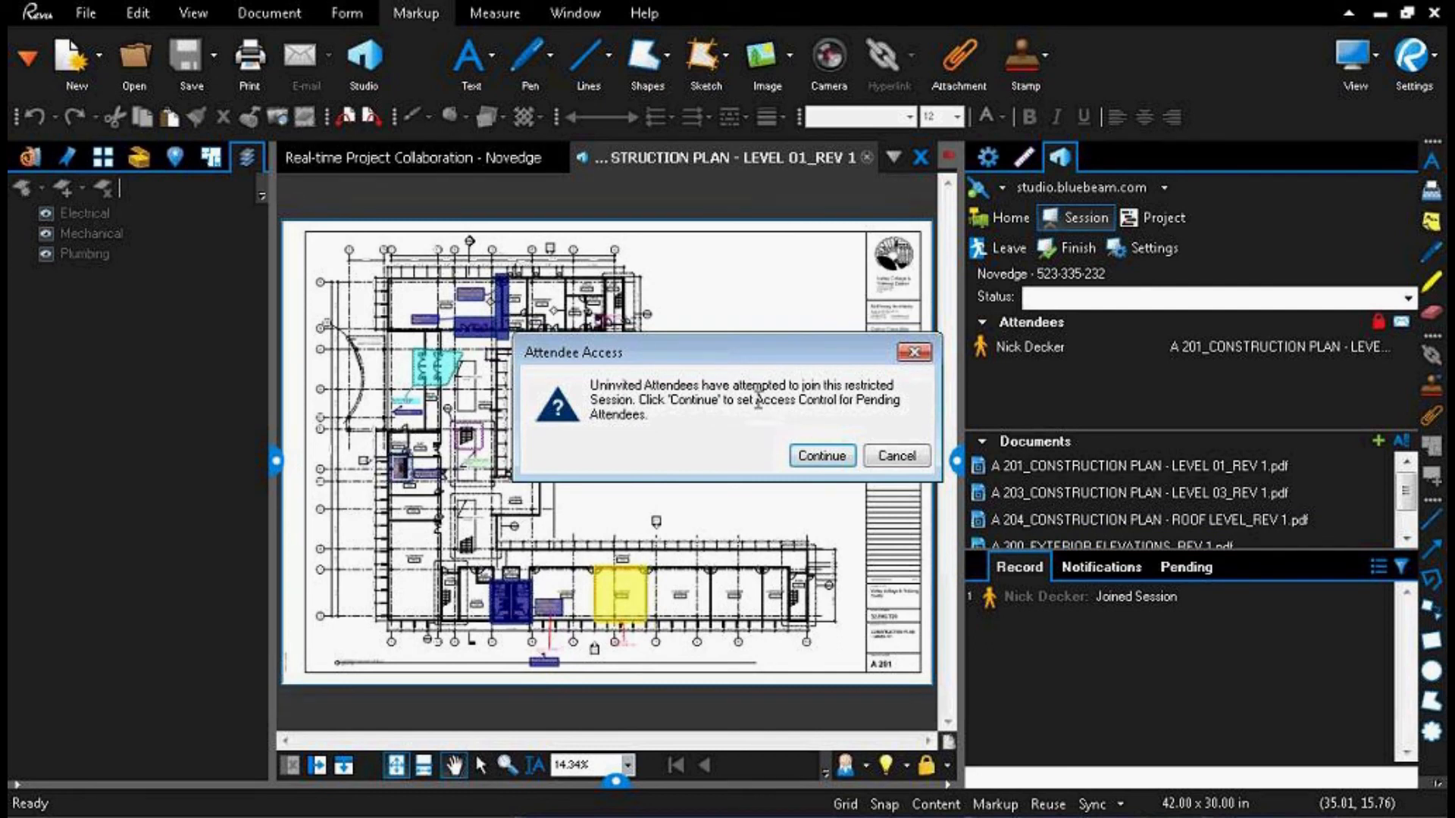
click(837, 459)
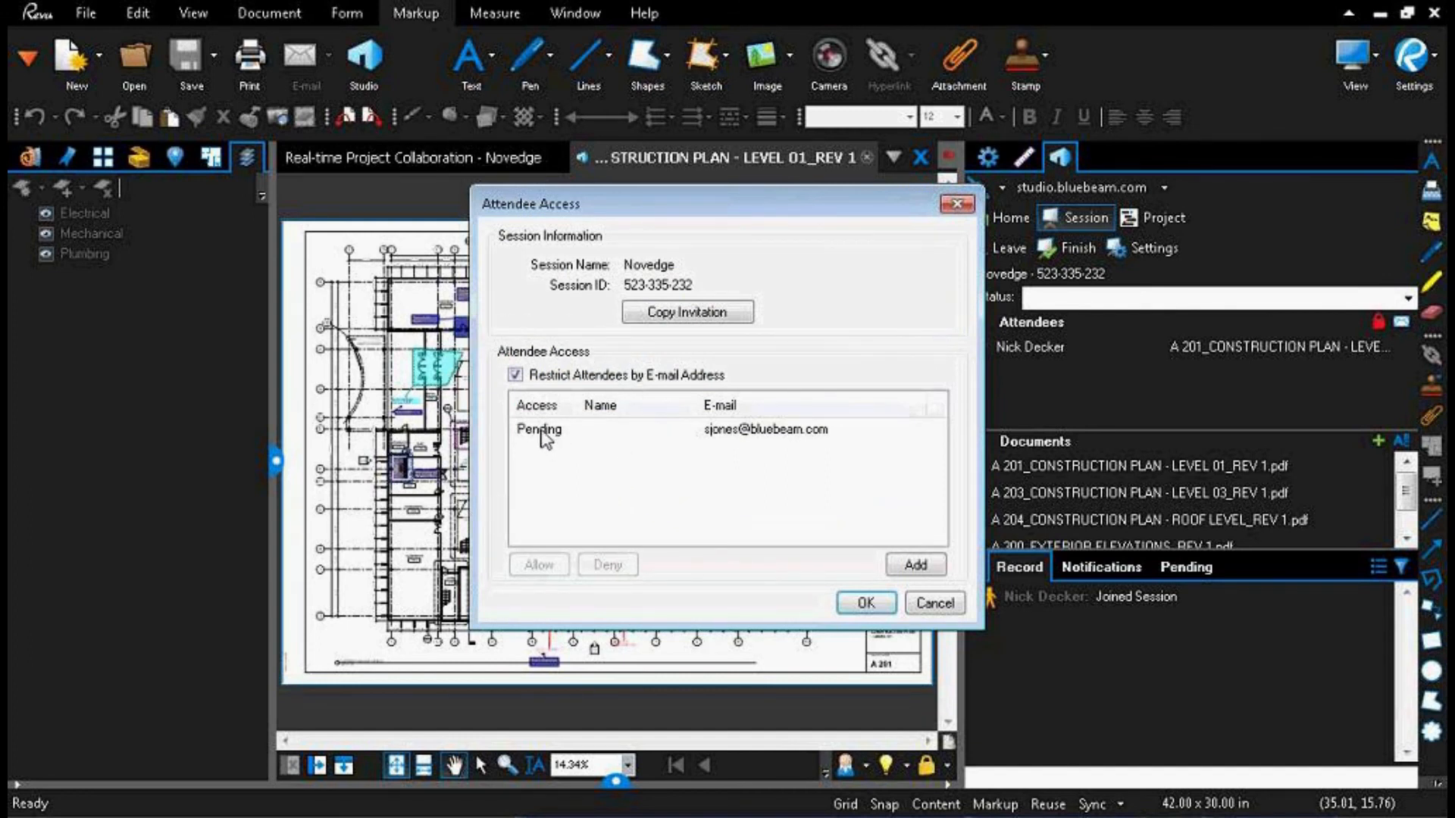
click(544, 432)
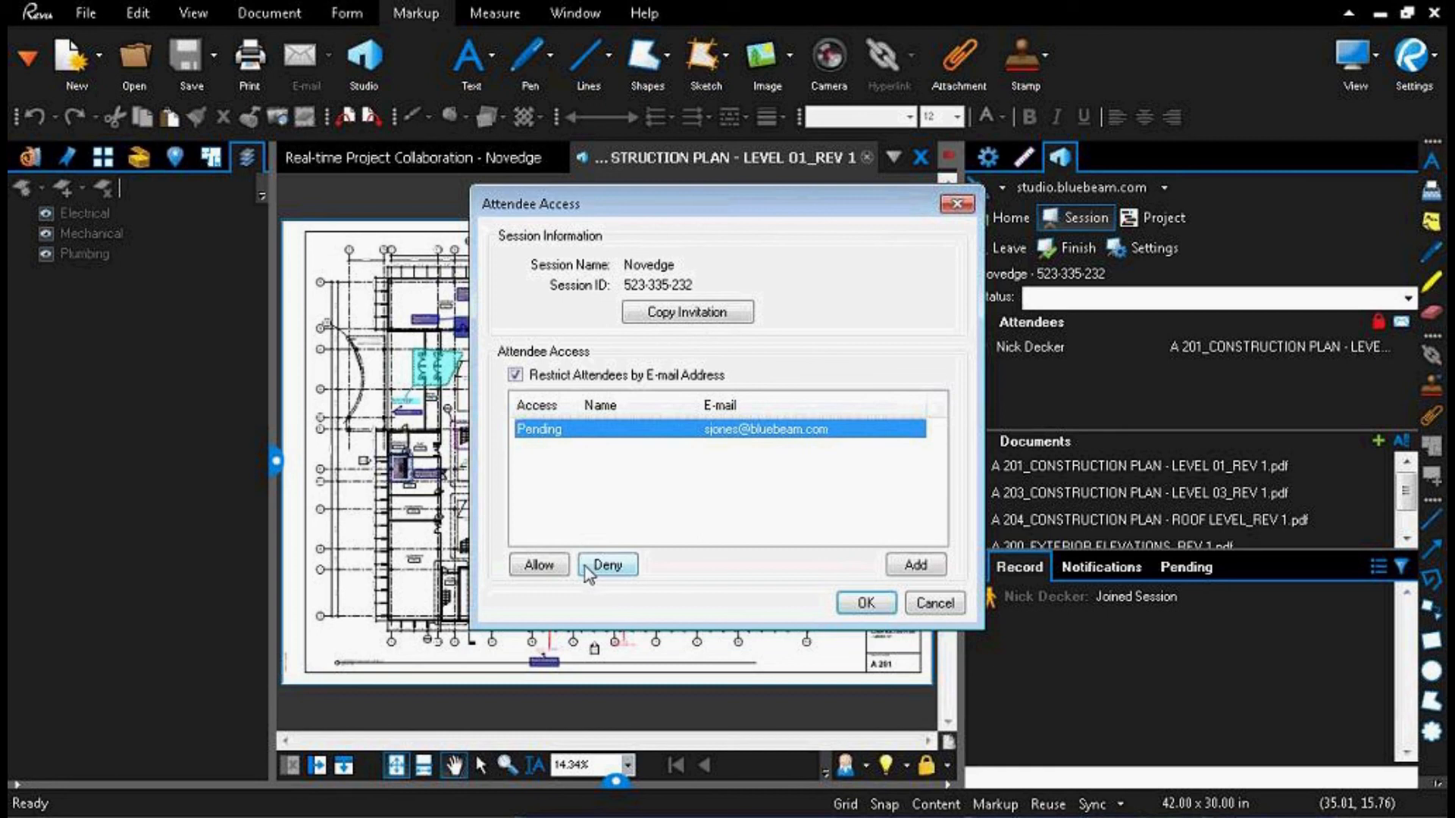
click(541, 568)
click(863, 603)
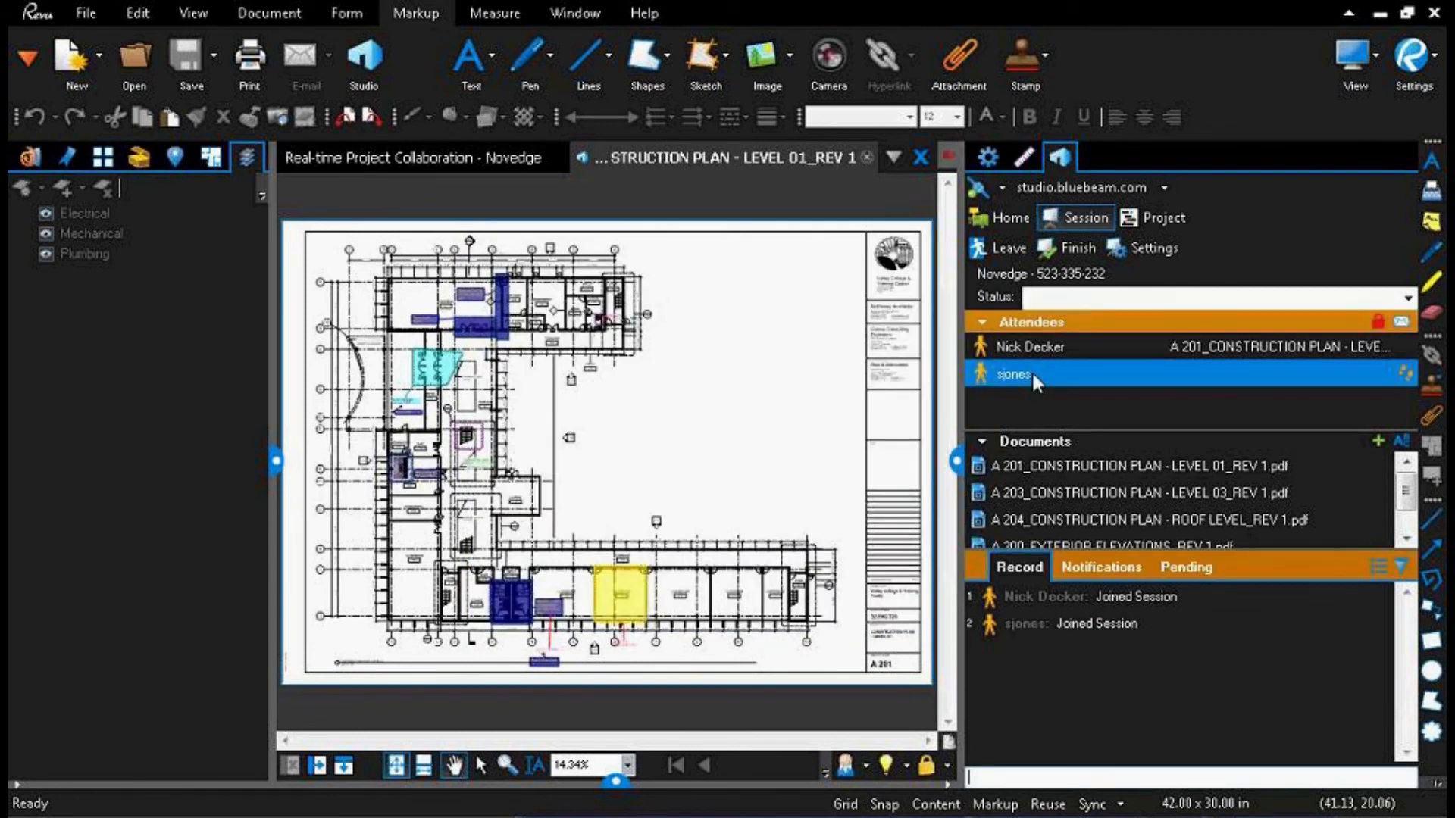
Step: Check the attendees listed in the Novedge session
click(1040, 353)
click(1020, 379)
click(1403, 350)
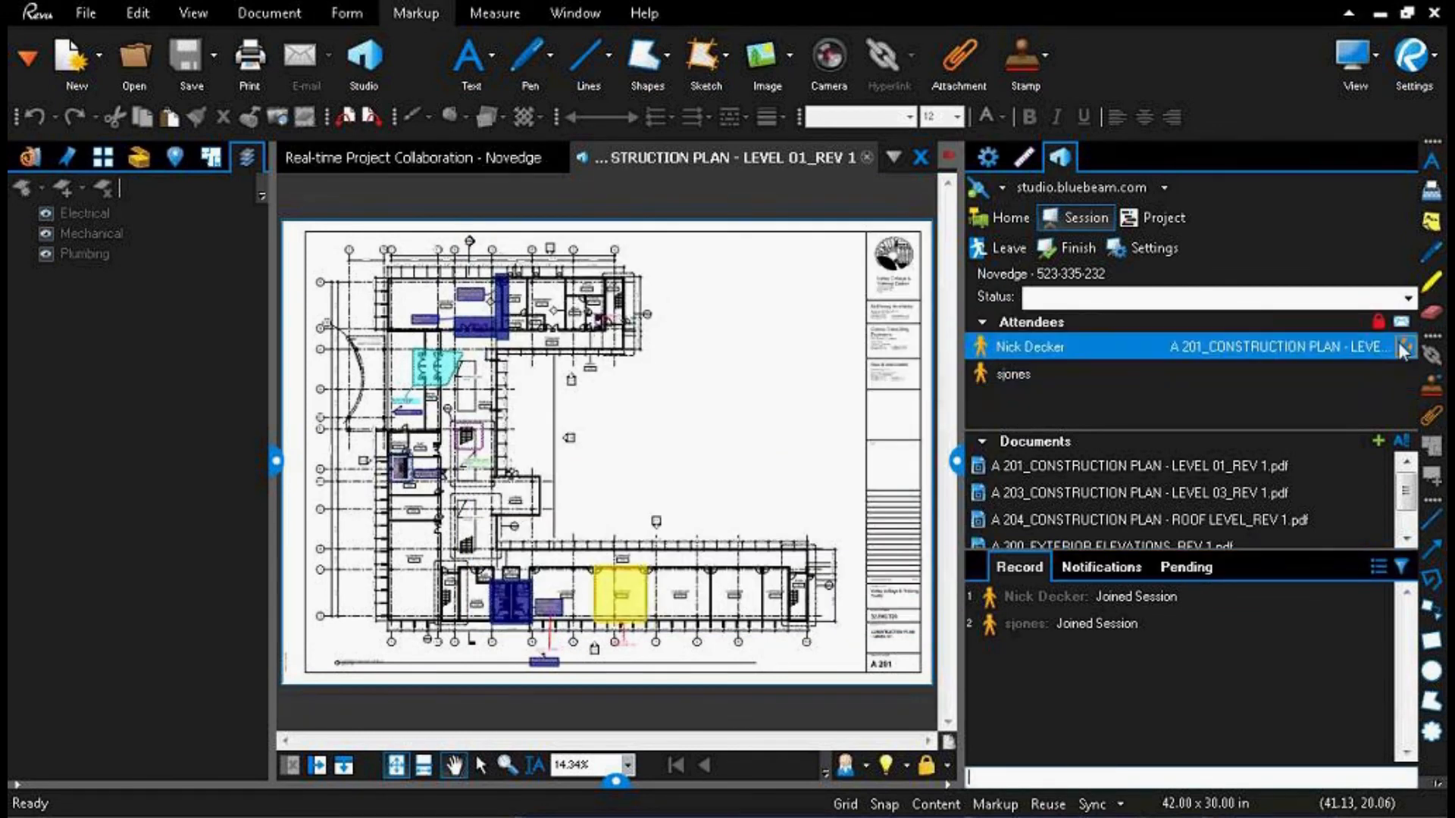
Step: Add the Channel group to the invitees of the session invitation, and close the invitation without sending it
click(1401, 322)
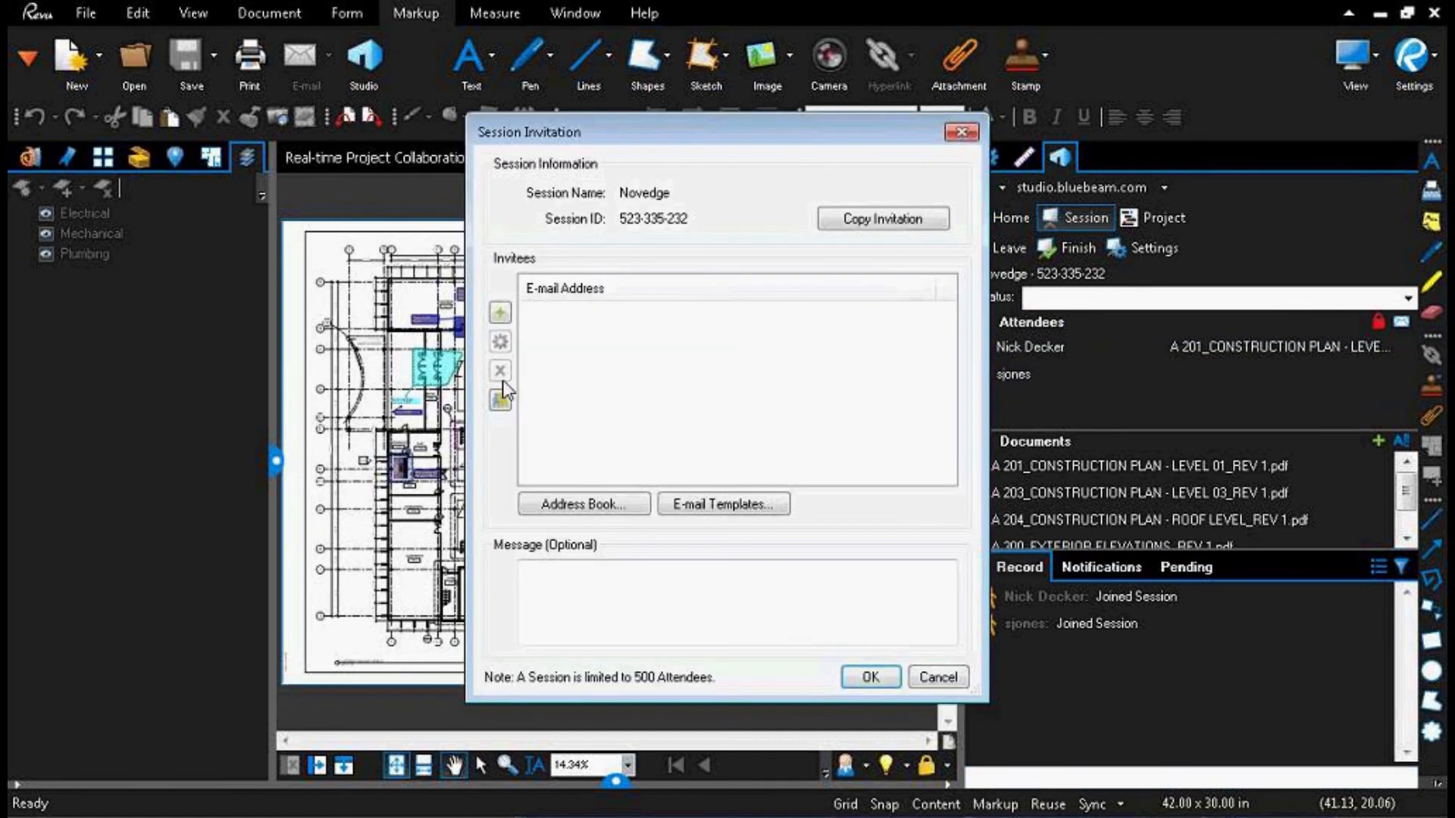
click(501, 400)
click(575, 289)
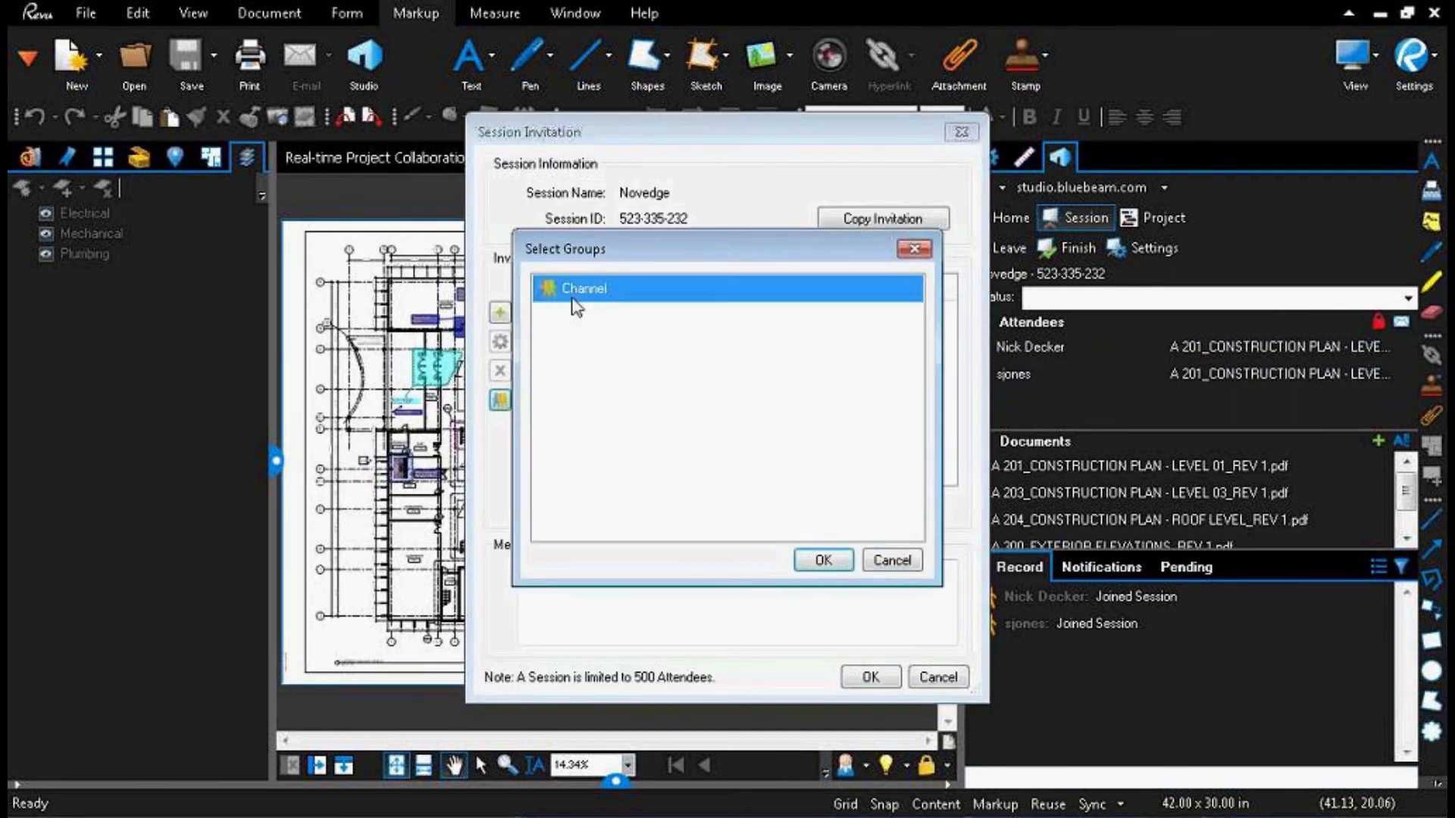
click(823, 560)
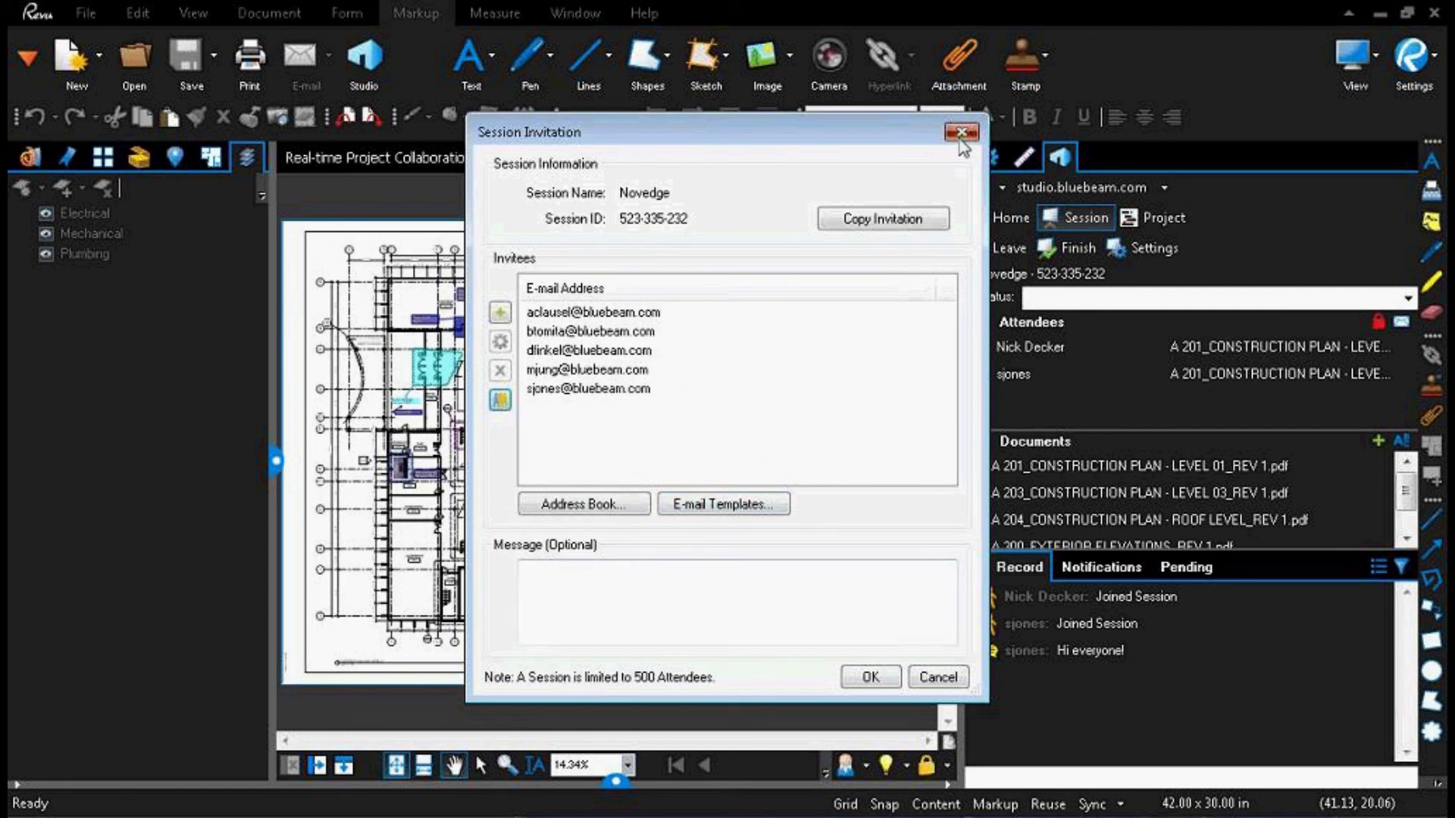
click(864, 217)
Step: Check the other attendee's location in the session and examine the cloud and callout markups around the cafeteria on the A 201 plan
click(1114, 378)
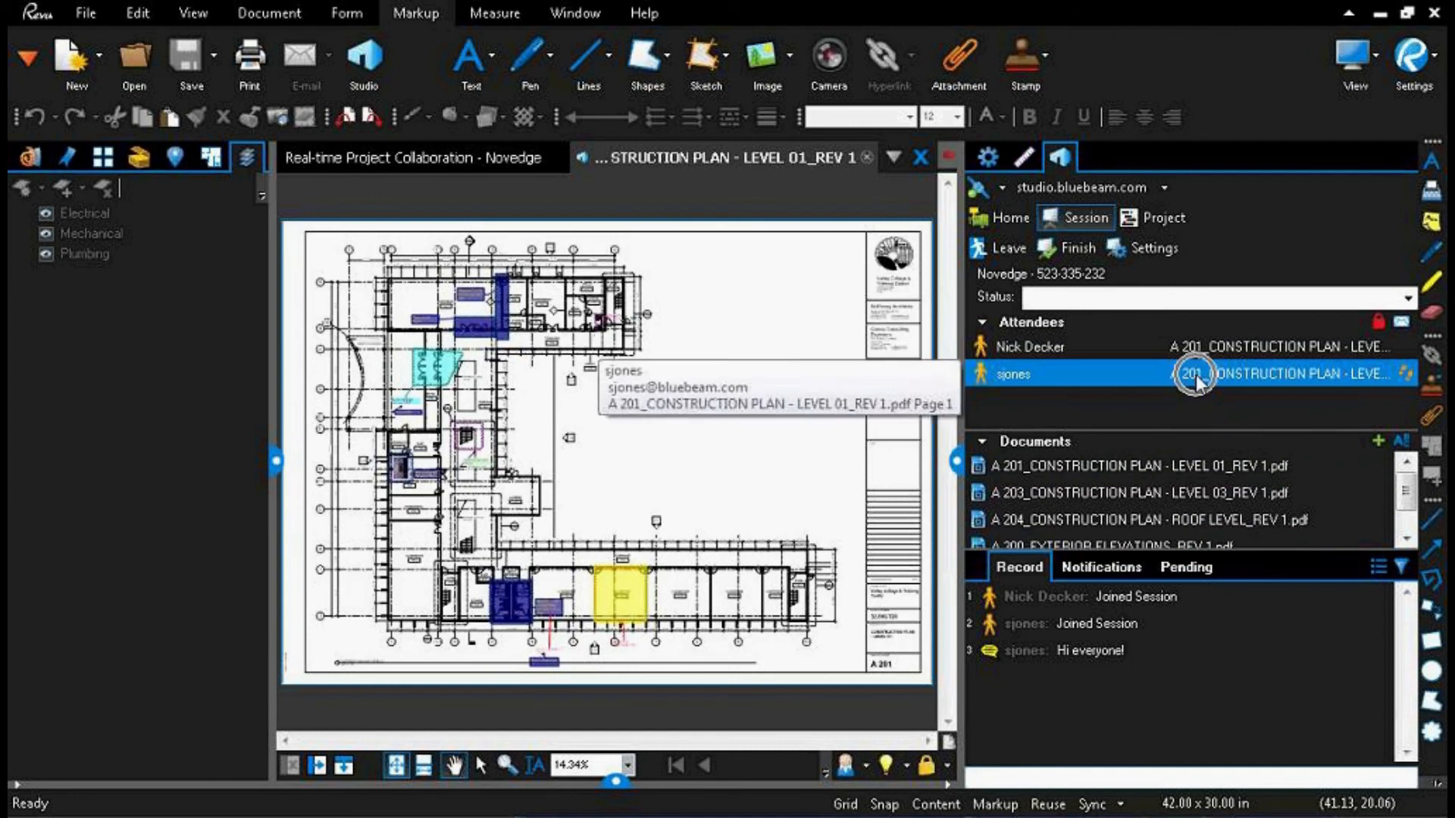
click(273, 463)
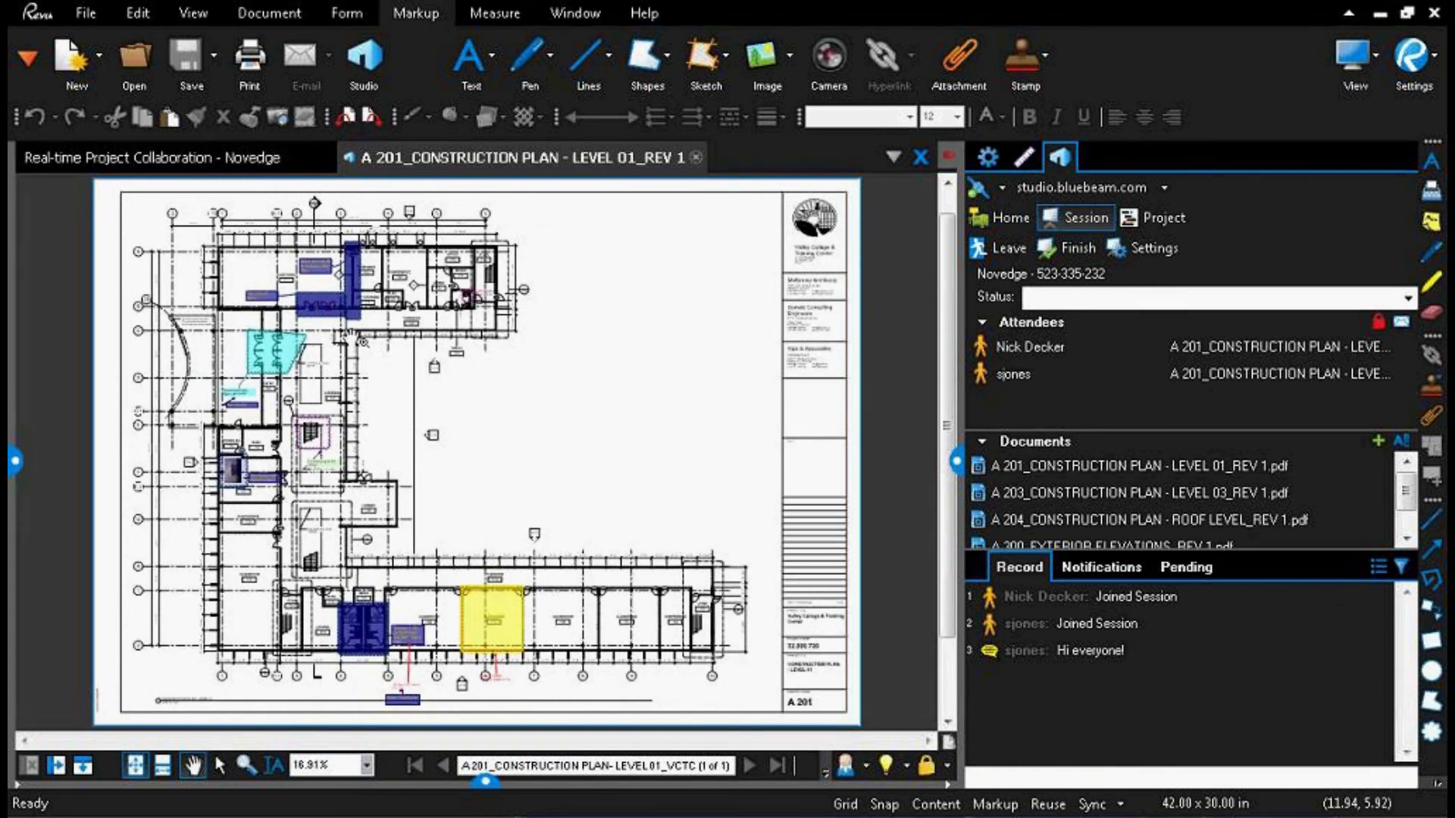
scroll(359, 338, up, 5)
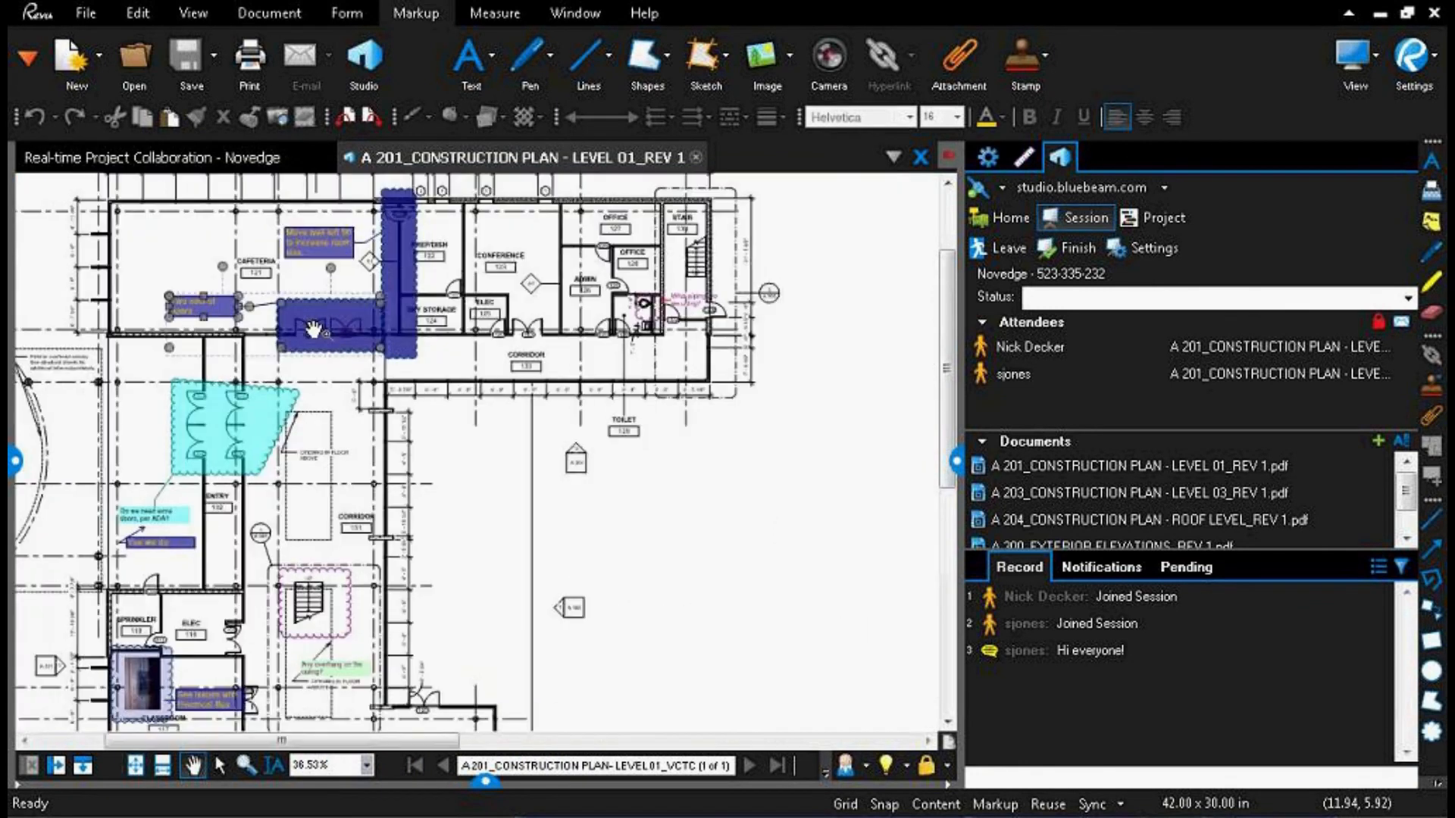
scroll(375, 351, up, 4)
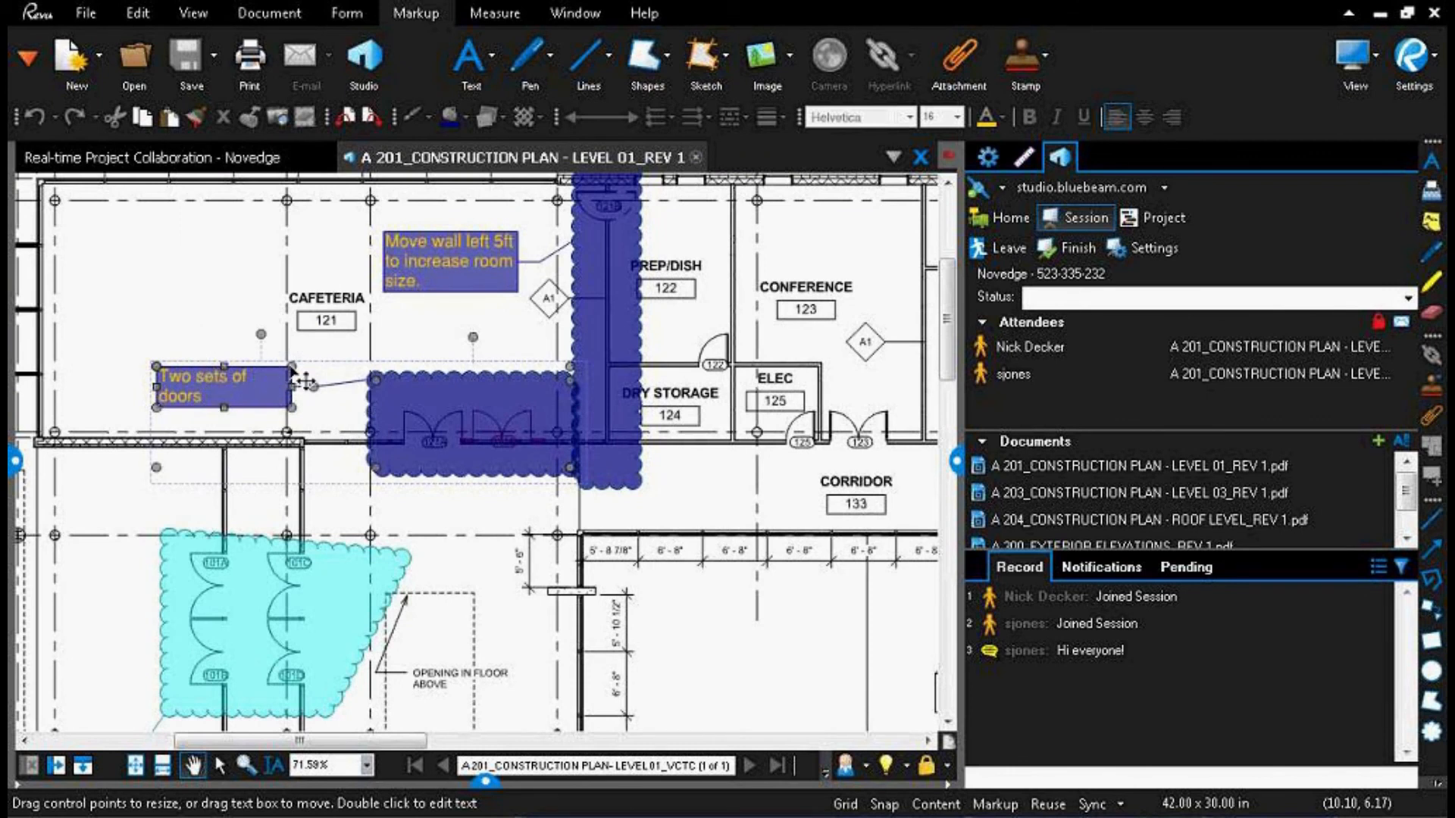
Step: Send the chat message "They say hi back" to the session attendees
mouse_move(1075, 667)
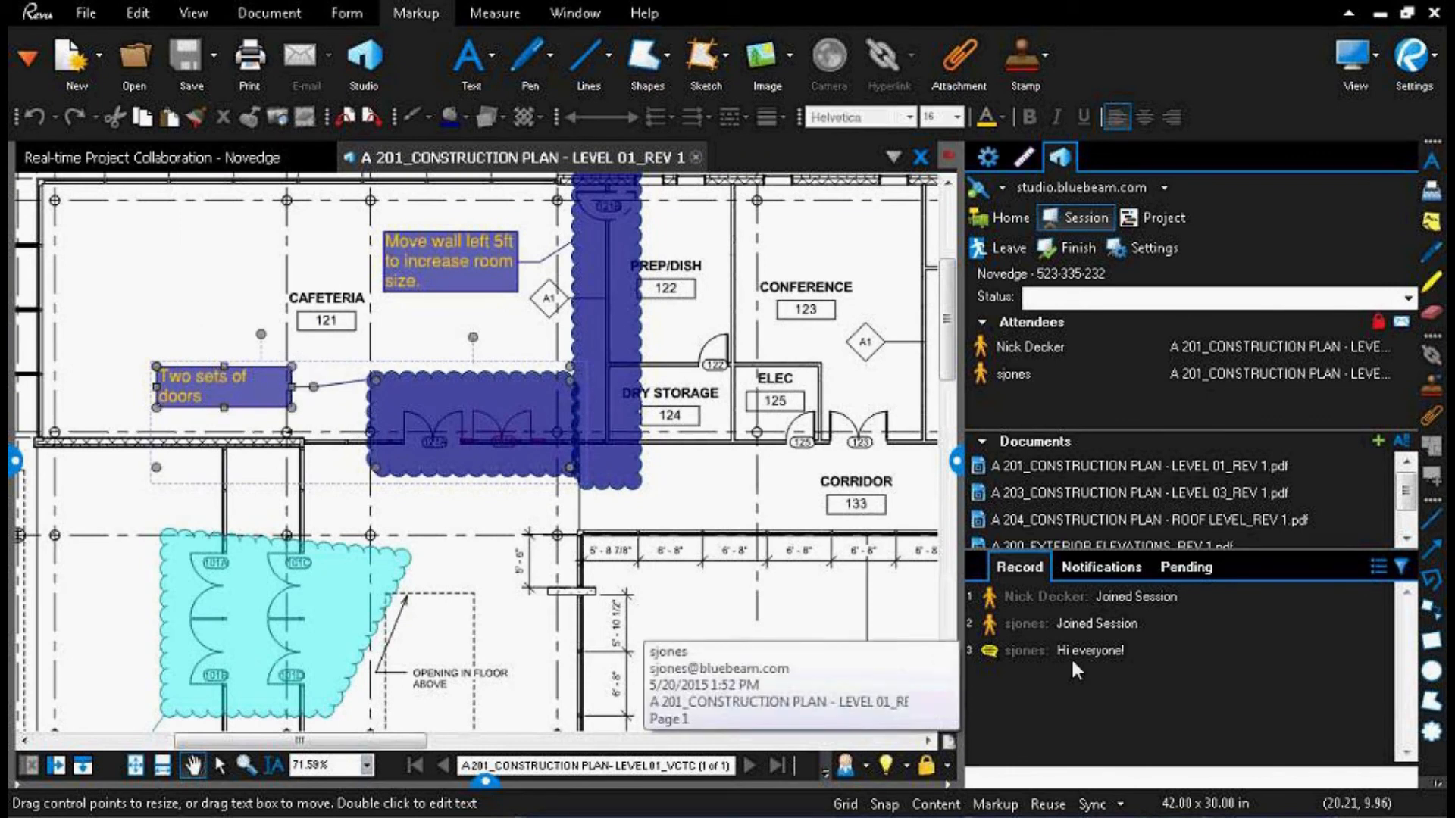
click(1071, 780)
text(They say)
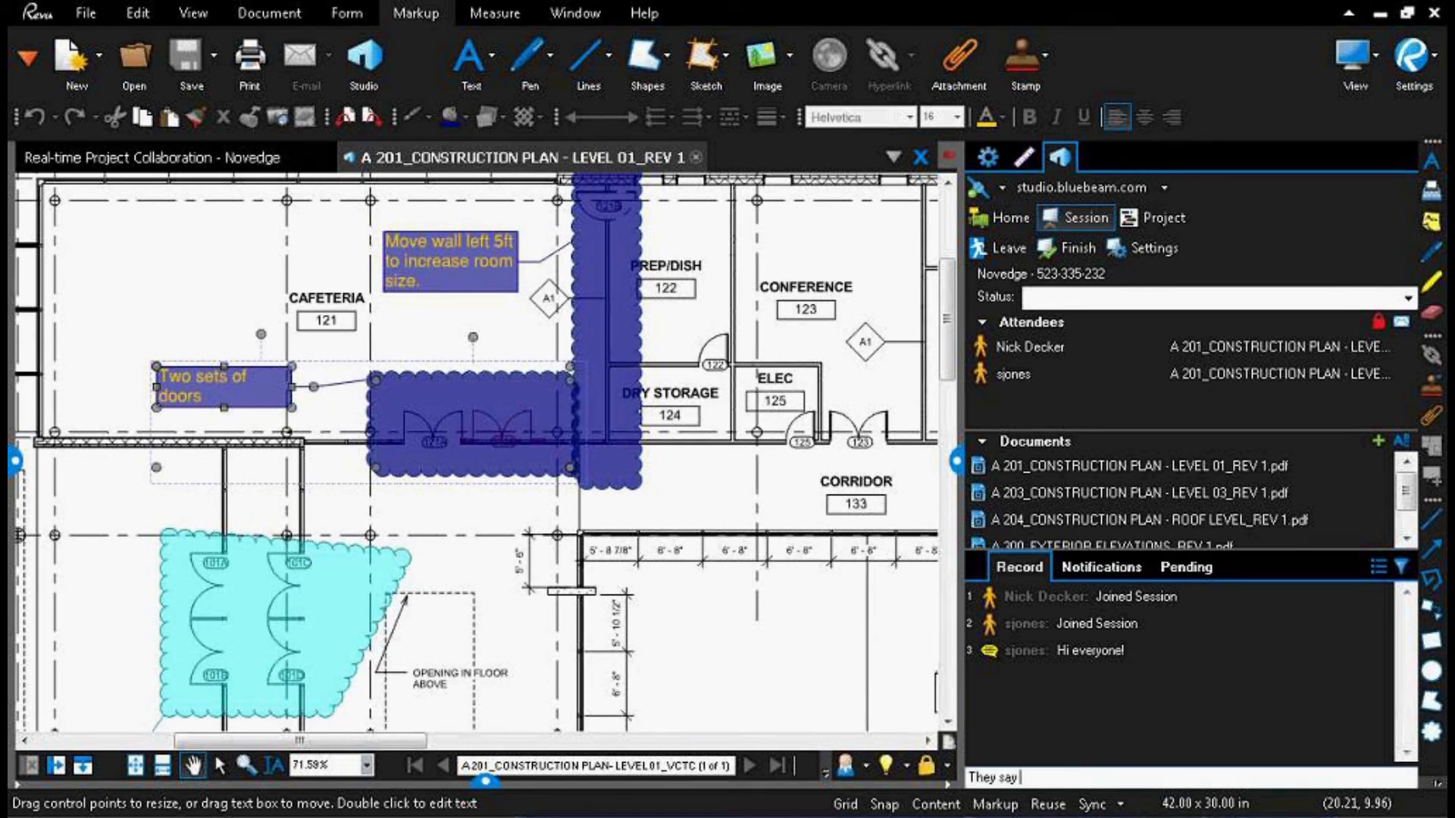
text( hi back)
key(Return)
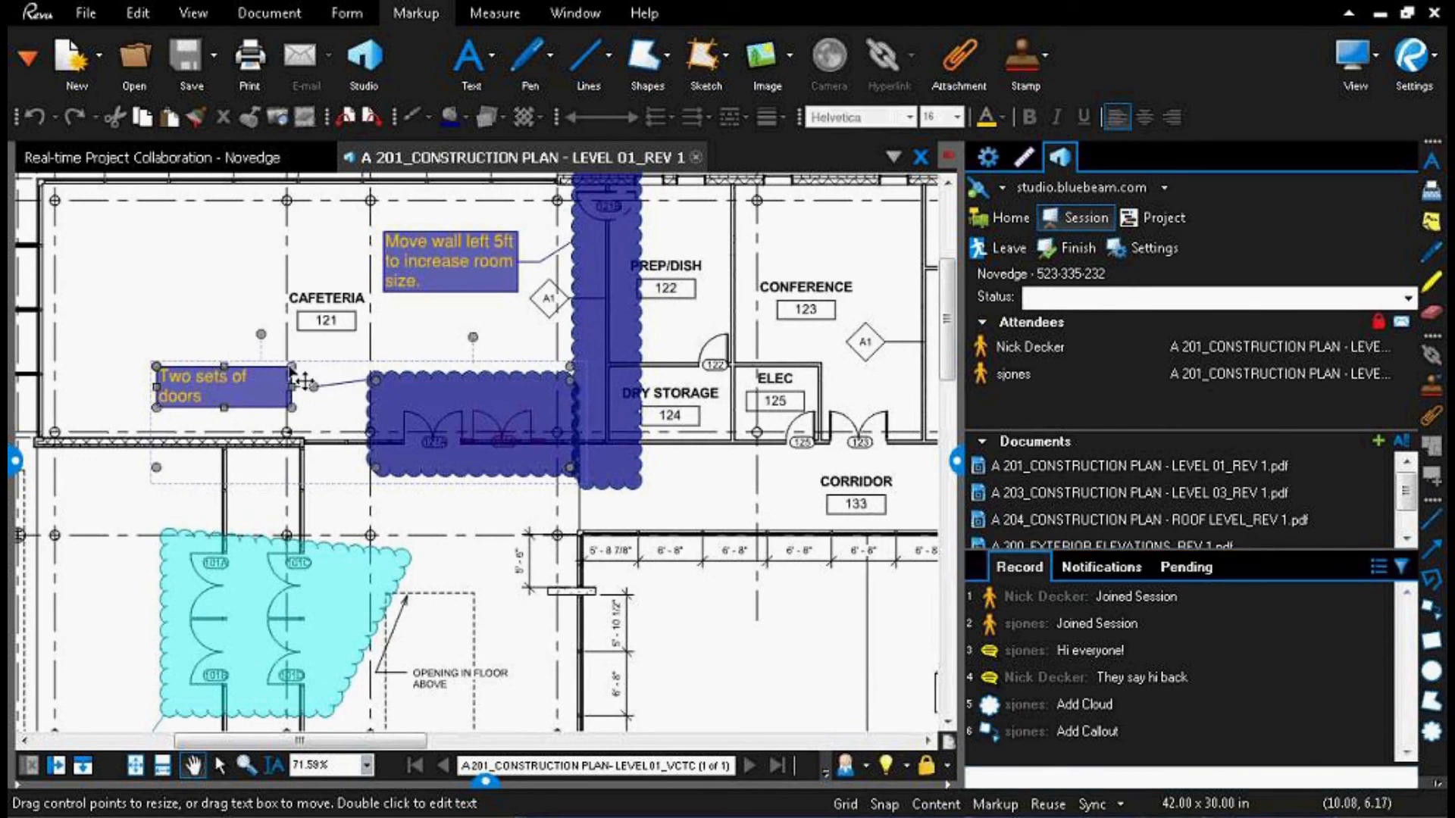
Step: Go to the callout added by the other attendee on the plan, using its entry in the session record
mouse_move(1149, 520)
click(988, 725)
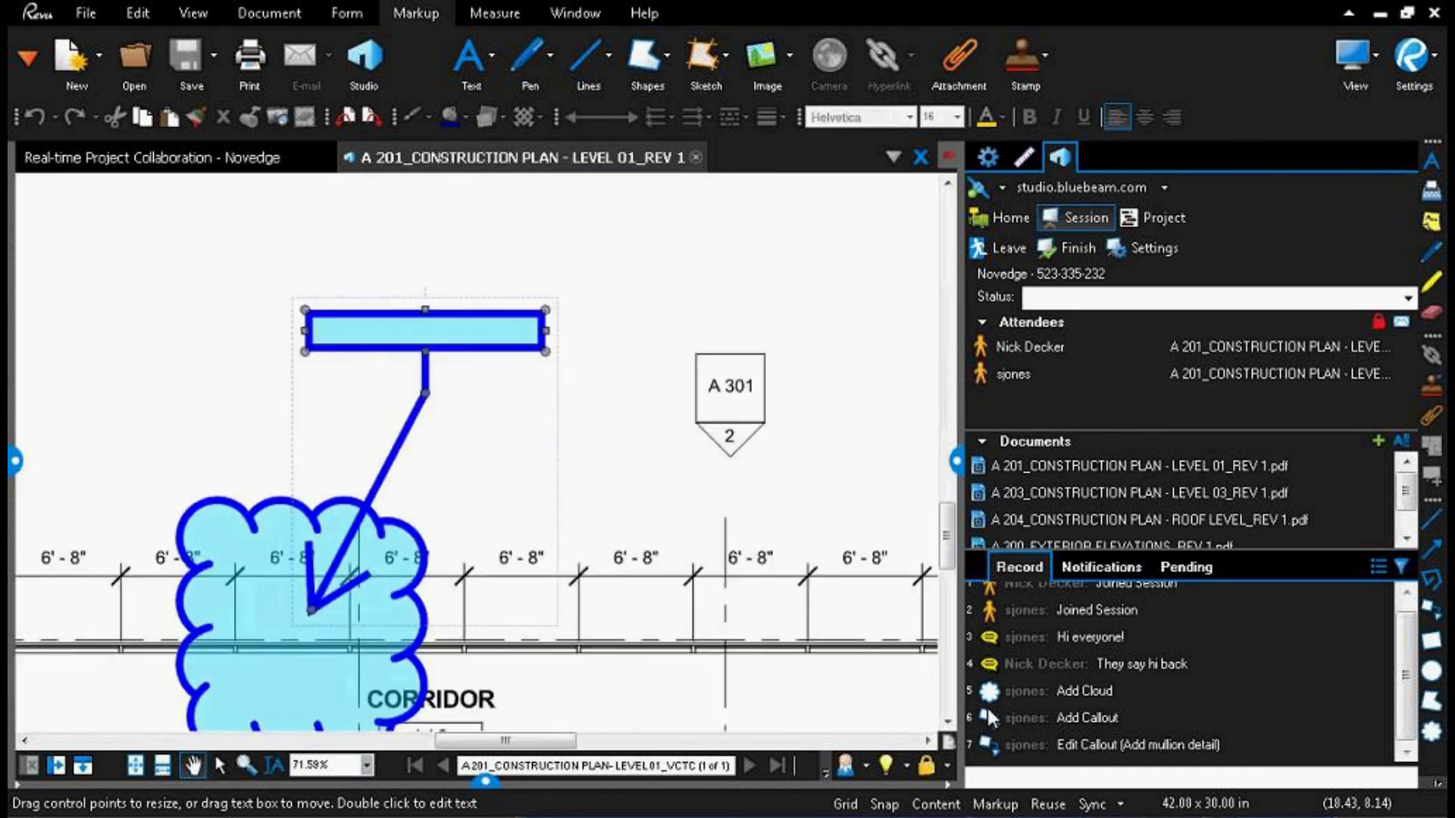
mouse_move(988, 724)
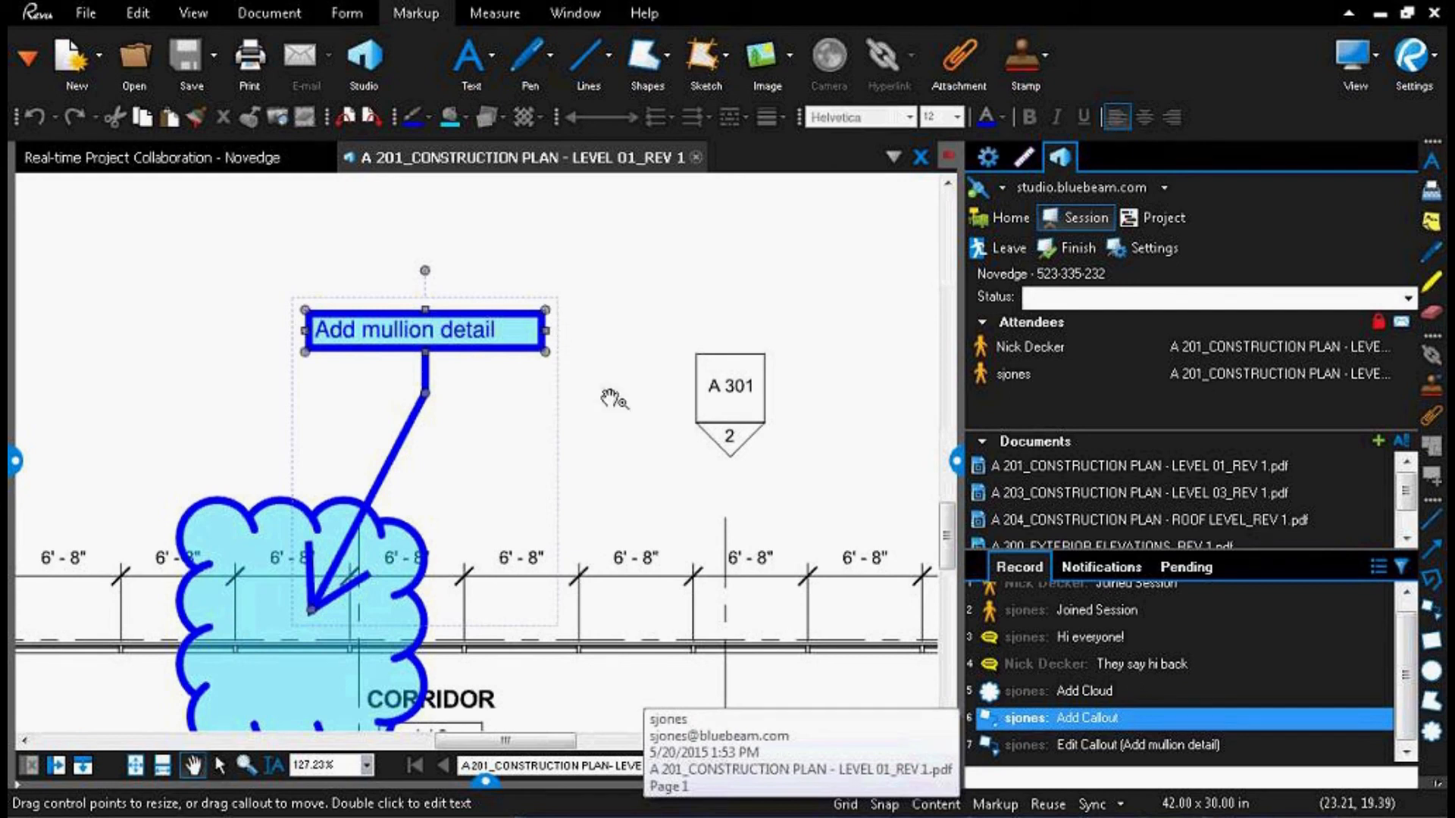
Step: Add a Cloud+ markup around the Classroom 104 label with the text "Change to conference room"
scroll(673, 429, down, 4)
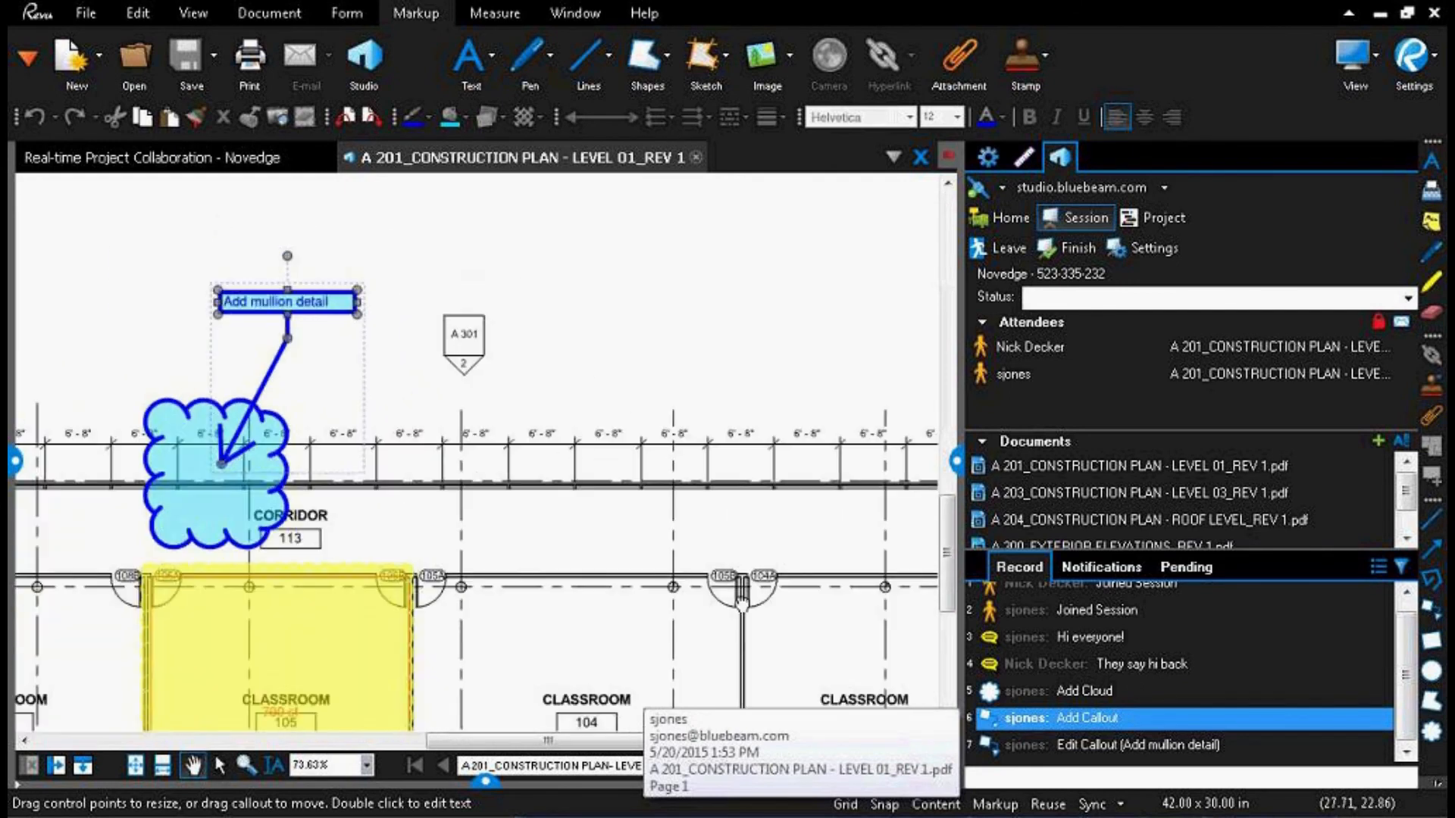
drag(722, 567, 685, 383)
scroll(542, 545, up, 3)
key(c)
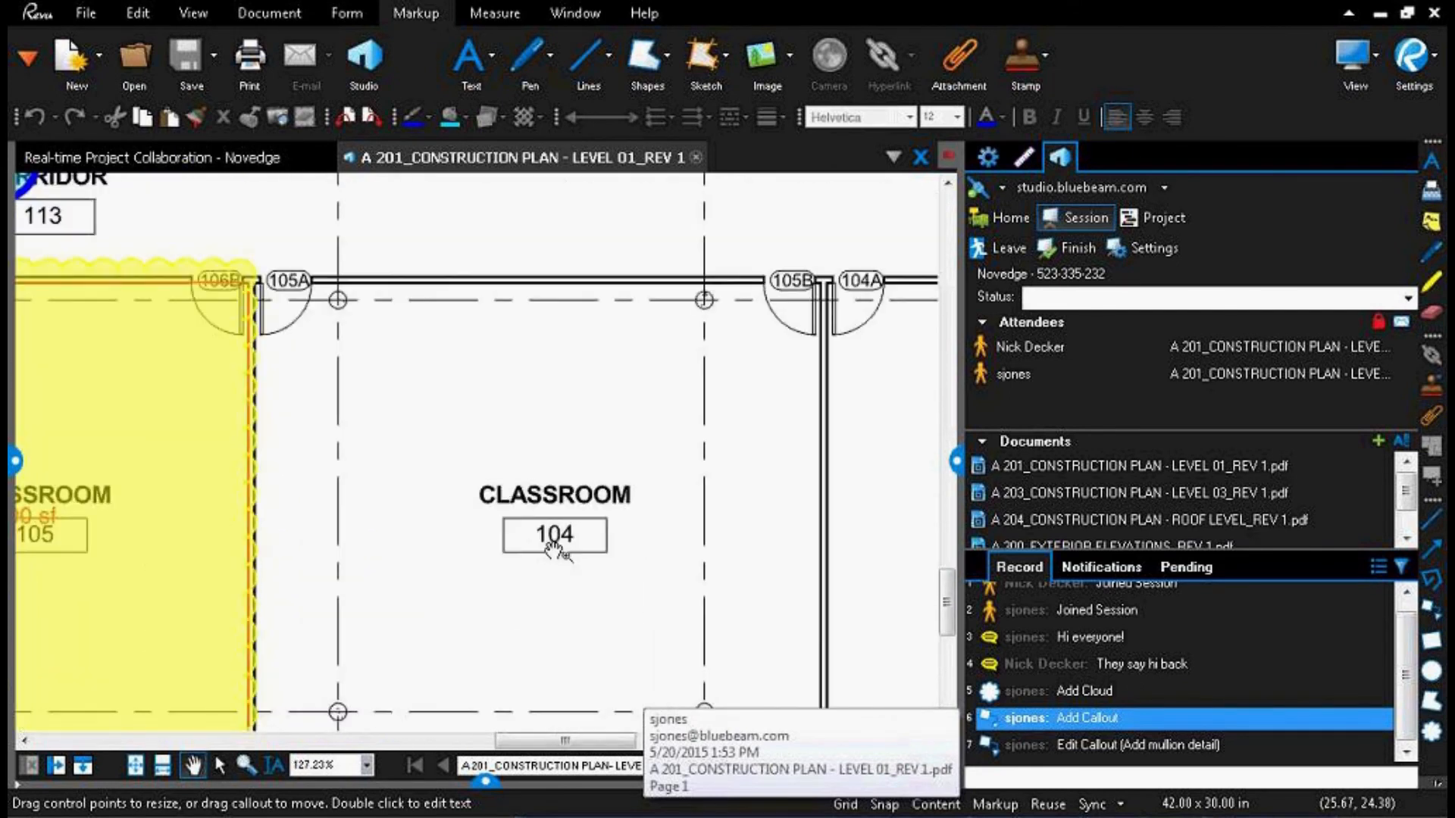
drag(455, 455, 671, 597)
click(574, 389)
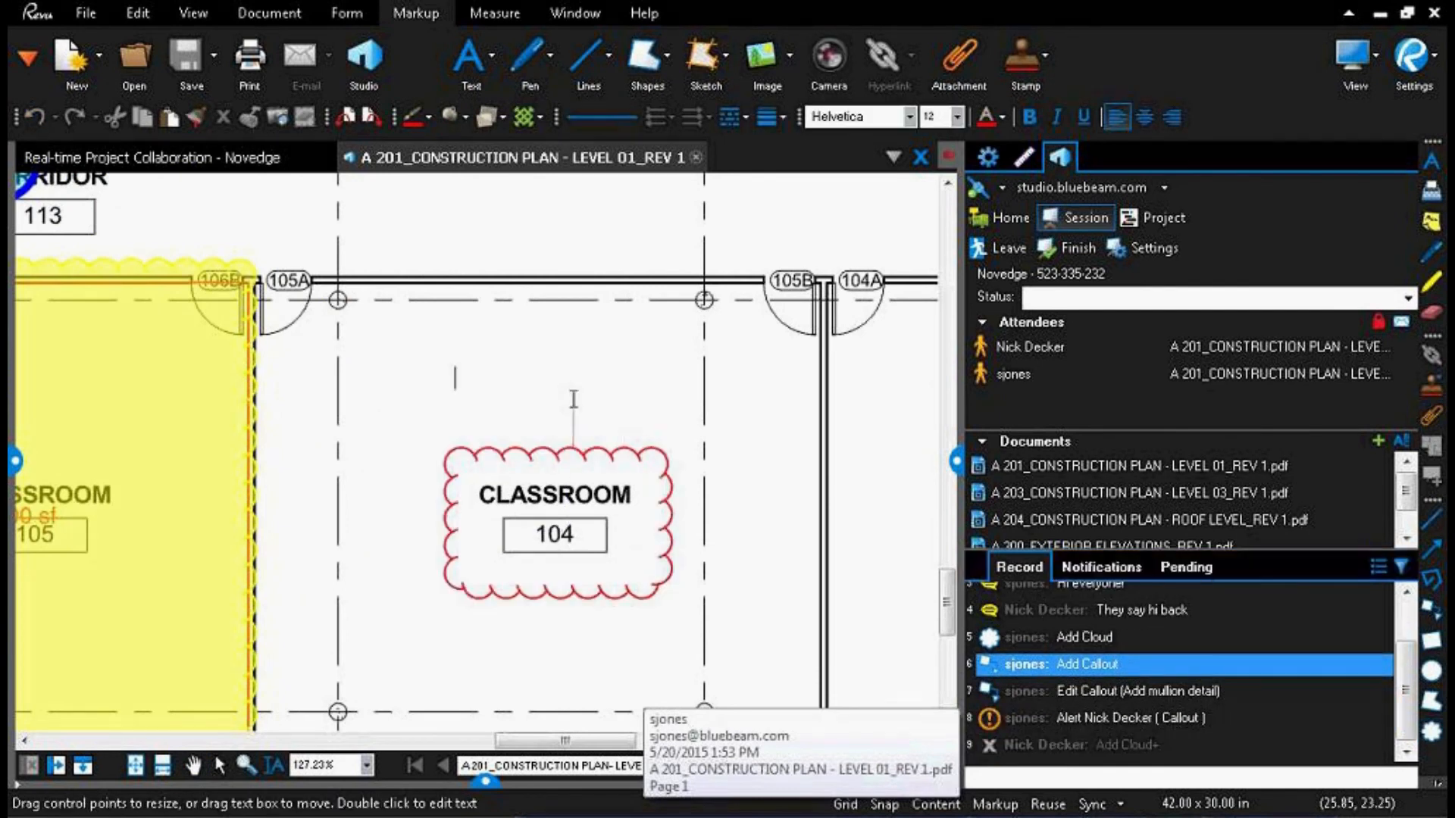
text(Change to conference room)
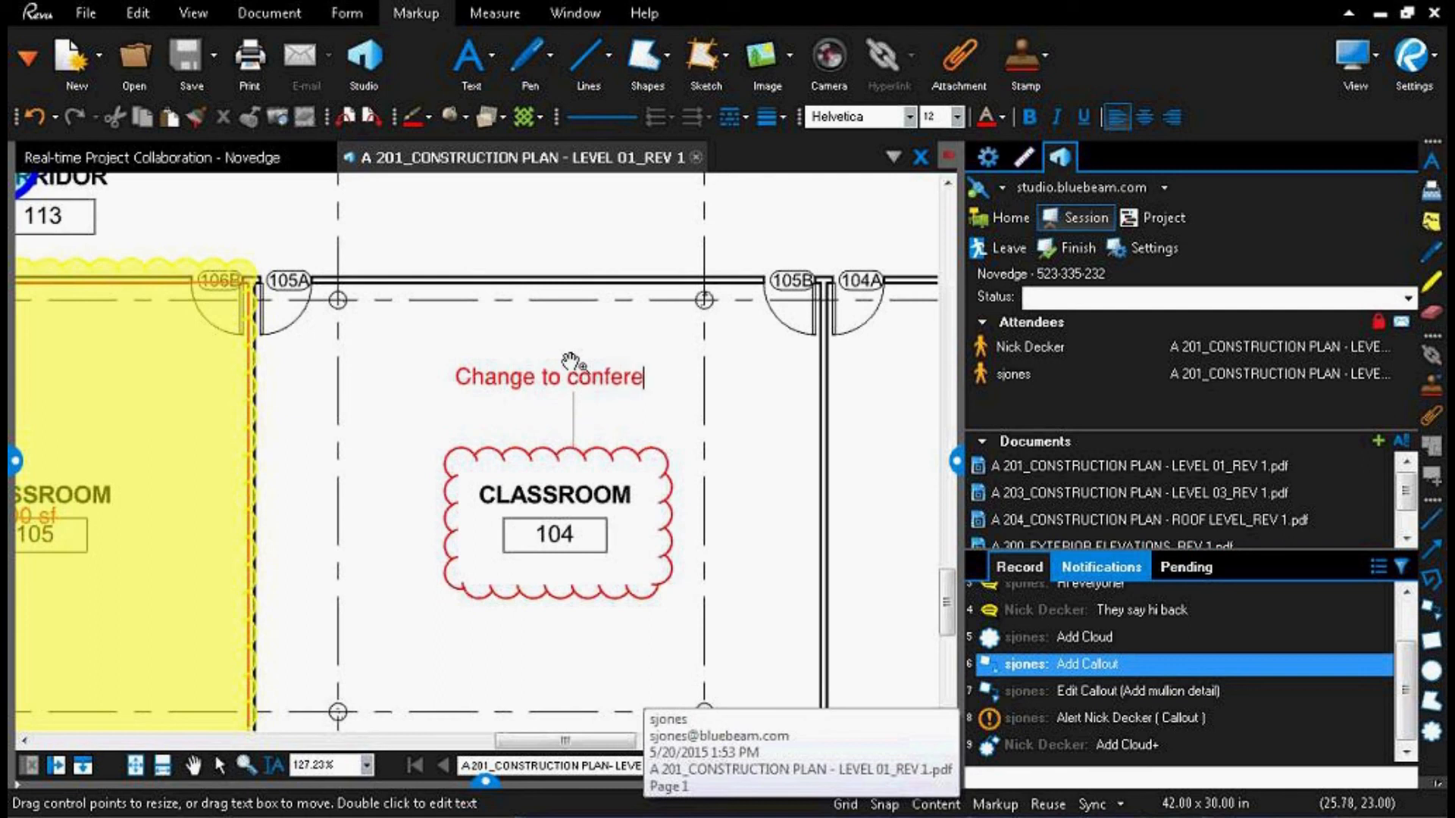
click(403, 363)
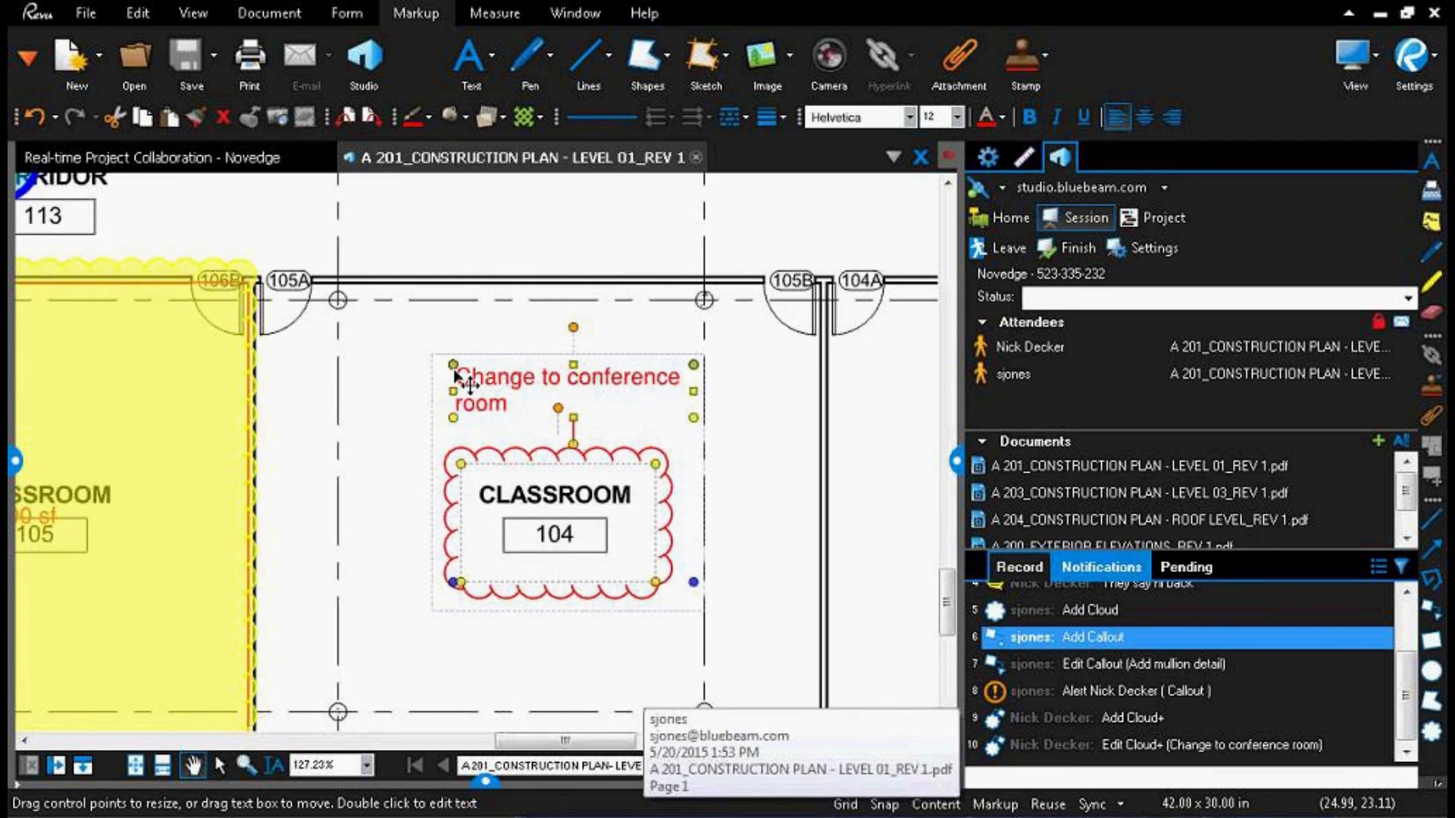
Step: Inspect the selection handles of the yellow classroom cloud and the other attendee's blue cloud at corridor 113
click(244, 258)
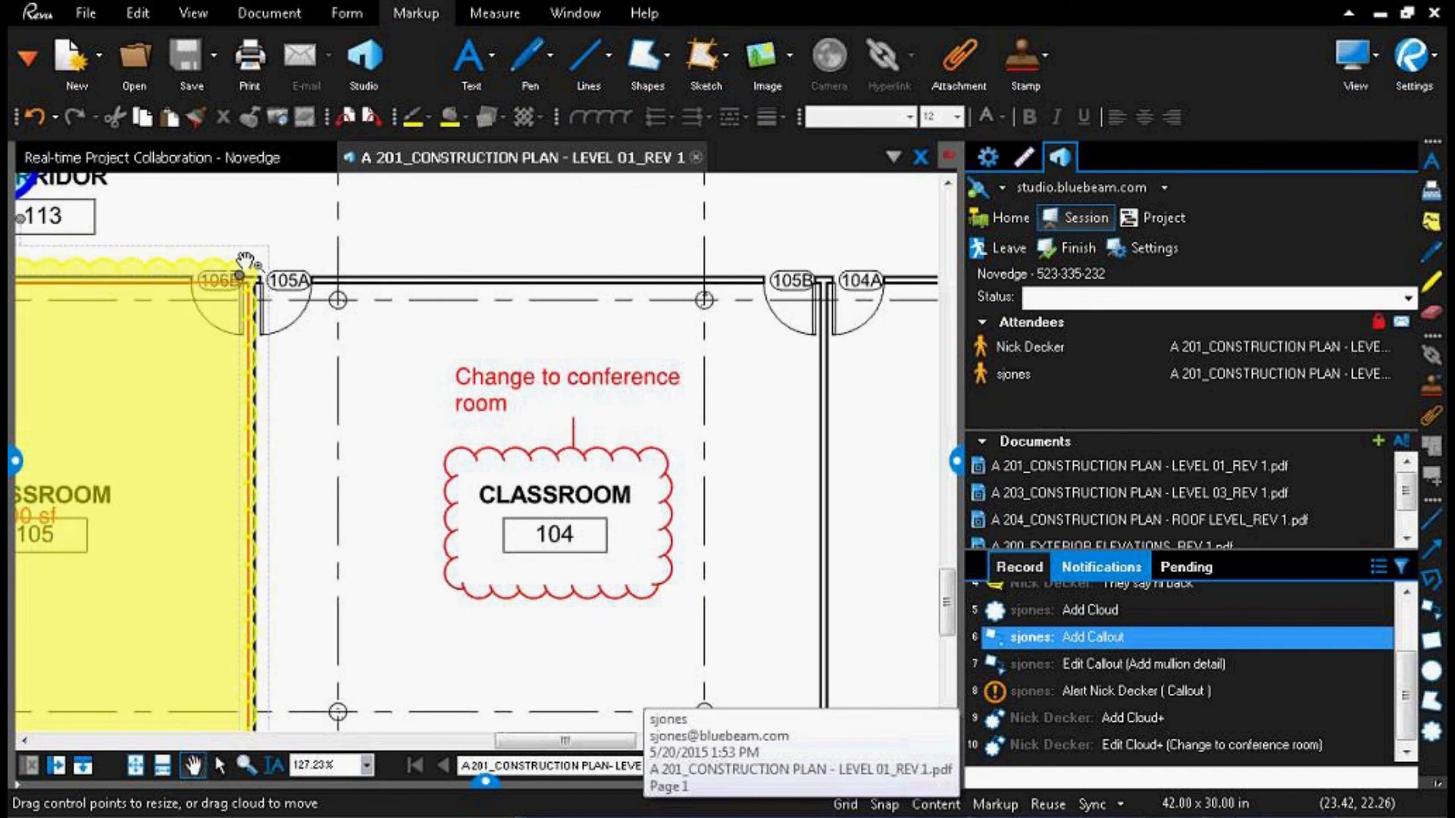
scroll(349, 447, up, 5)
click(347, 449)
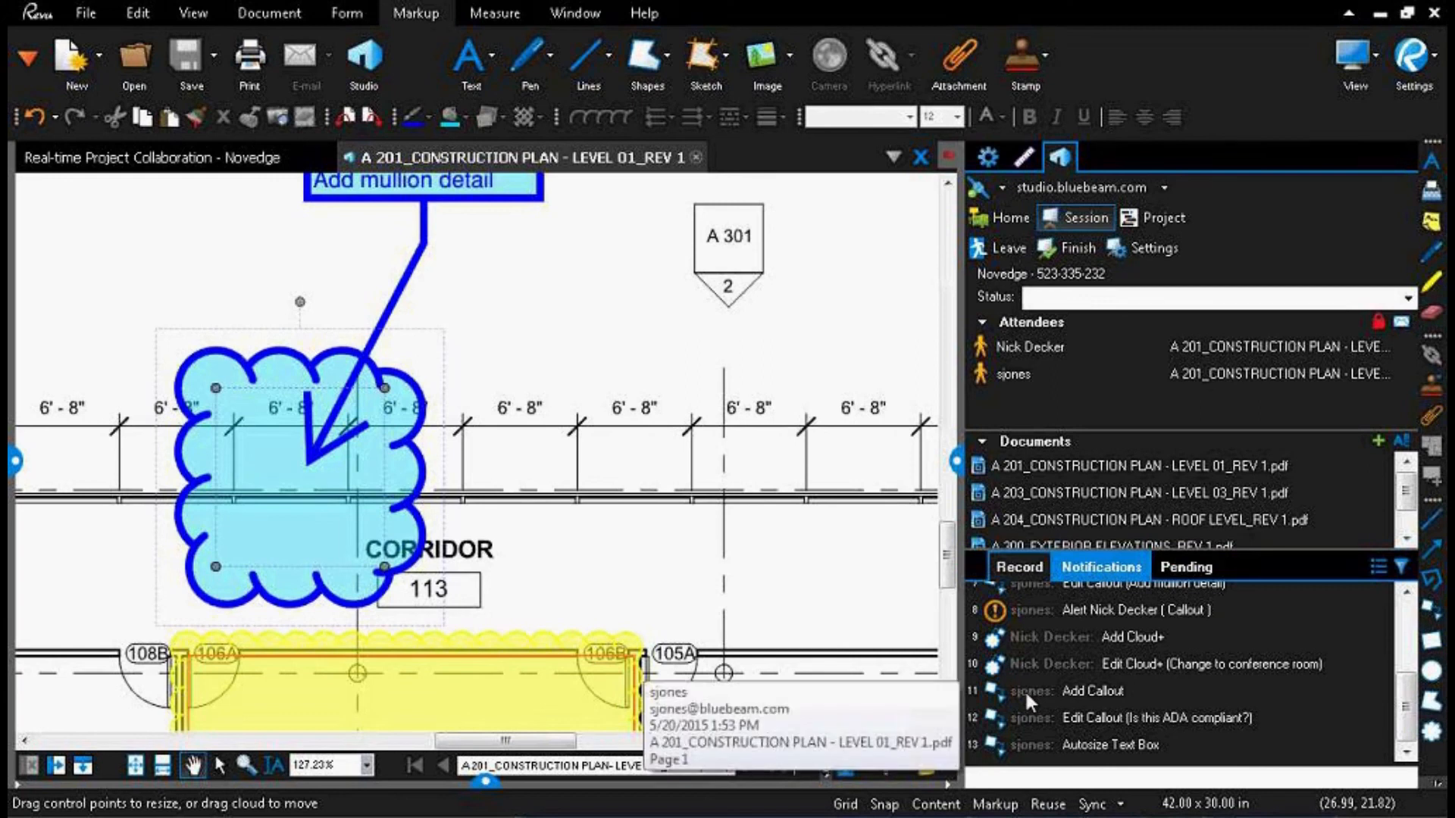
Step: Move to the cafeteria area of the plan and go to the alerted callout through its session notification
click(1117, 566)
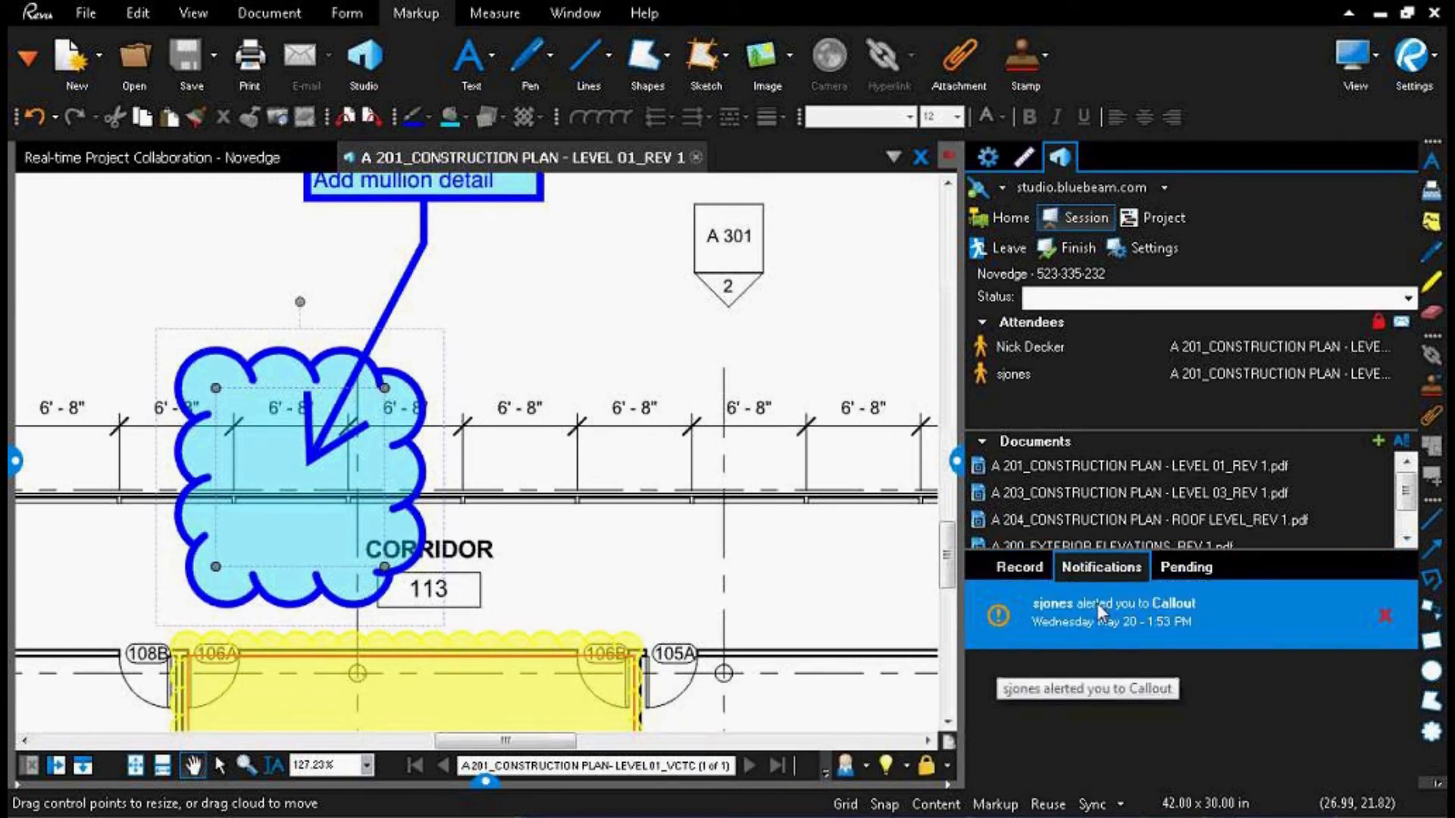
click(784, 566)
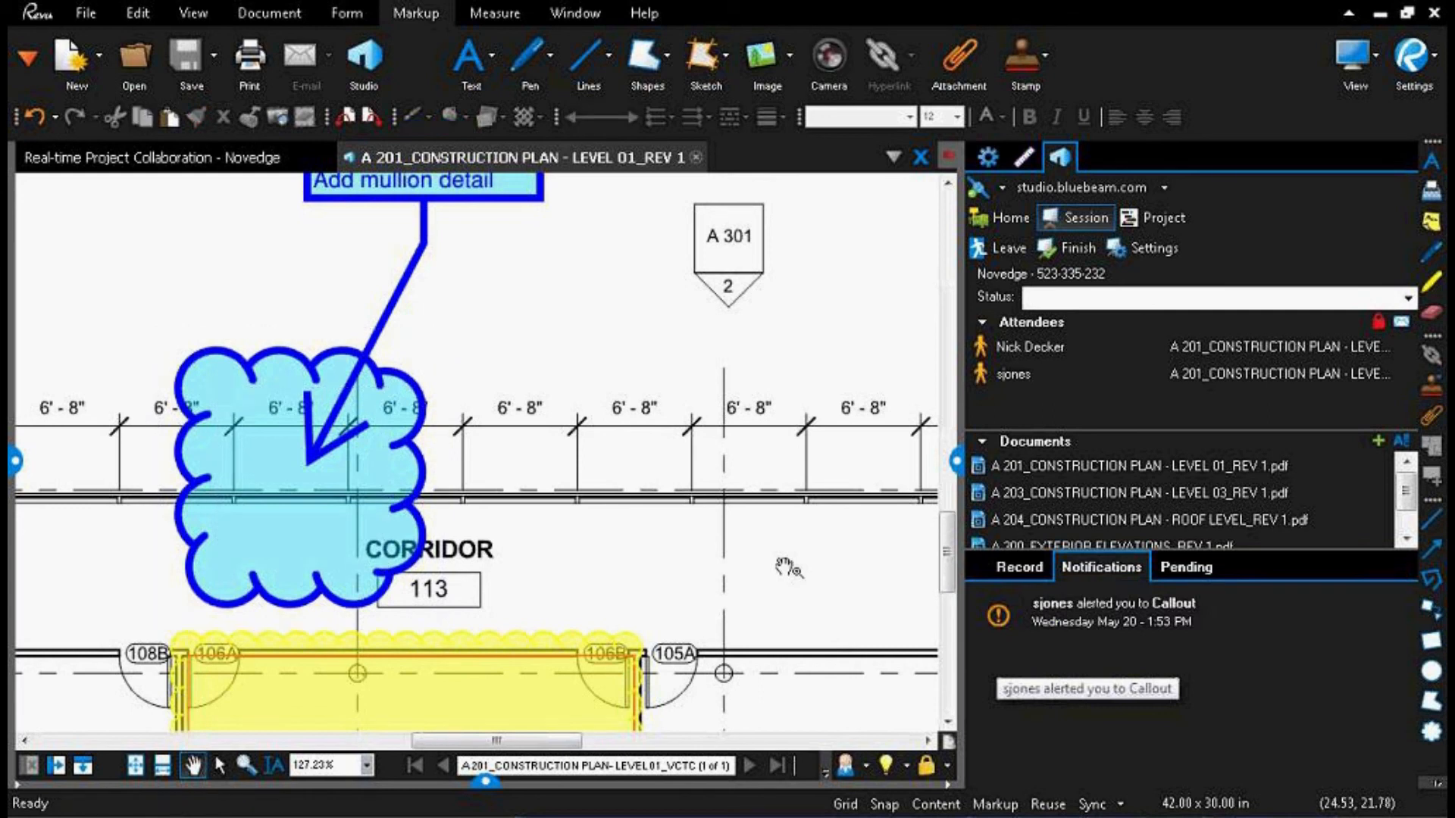
scroll(788, 568, down, 5)
drag(475, 414, 479, 425)
drag(342, 362, 667, 776)
drag(334, 316, 576, 534)
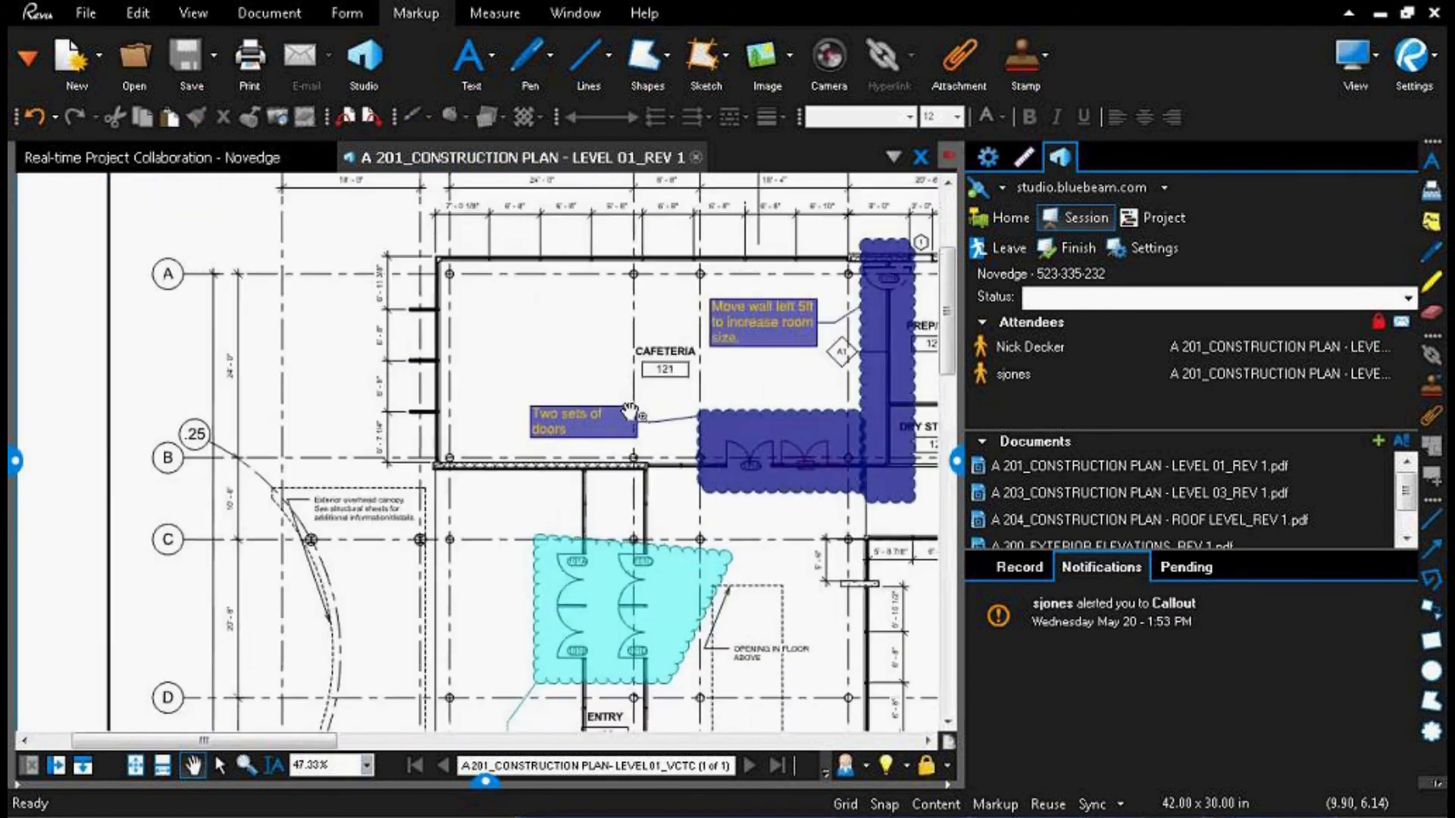
click(1057, 616)
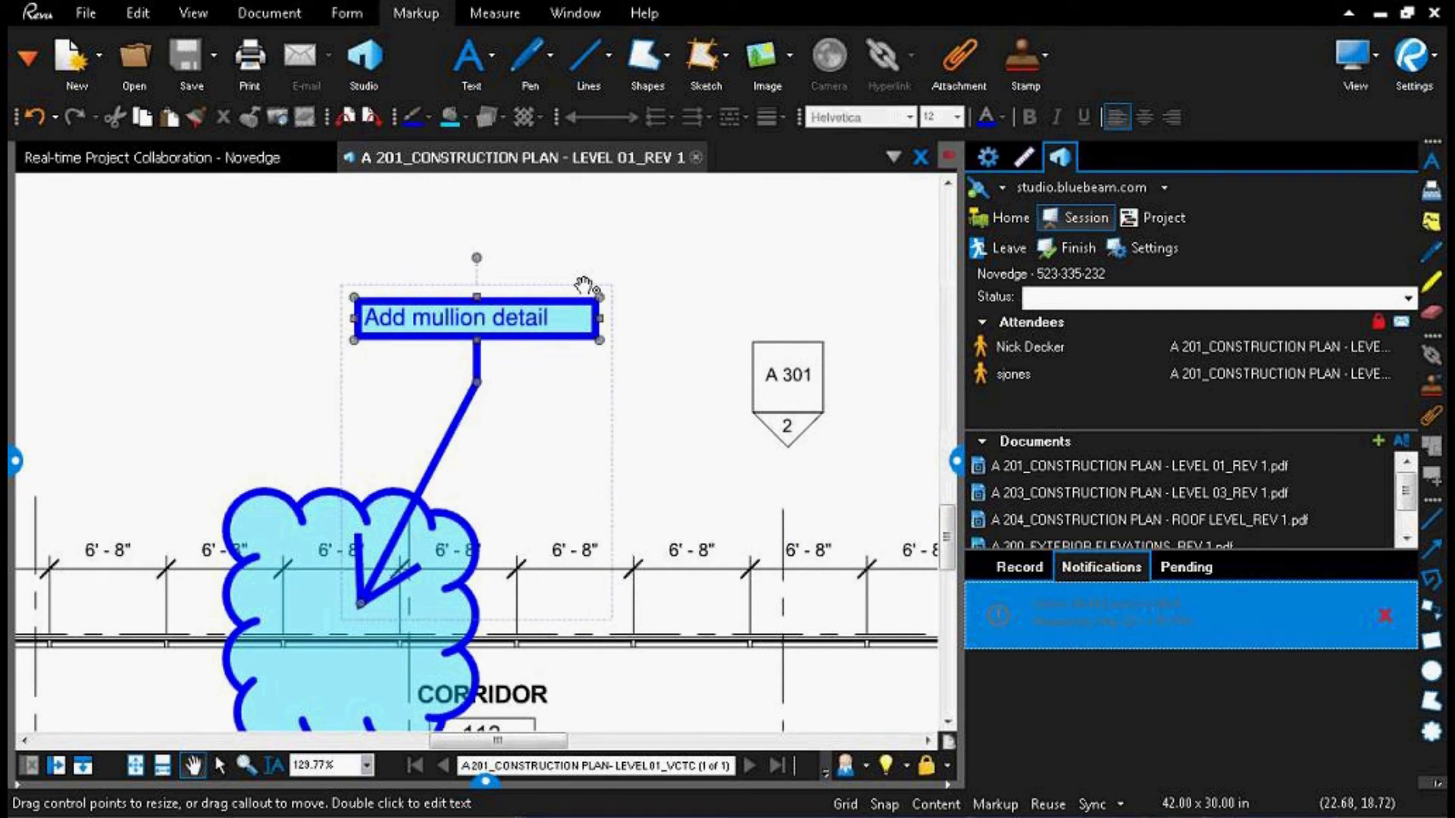
Step: Add a callout reading "Add per spec 24.04" that points to the "Add mullion detail" callout
click(216, 326)
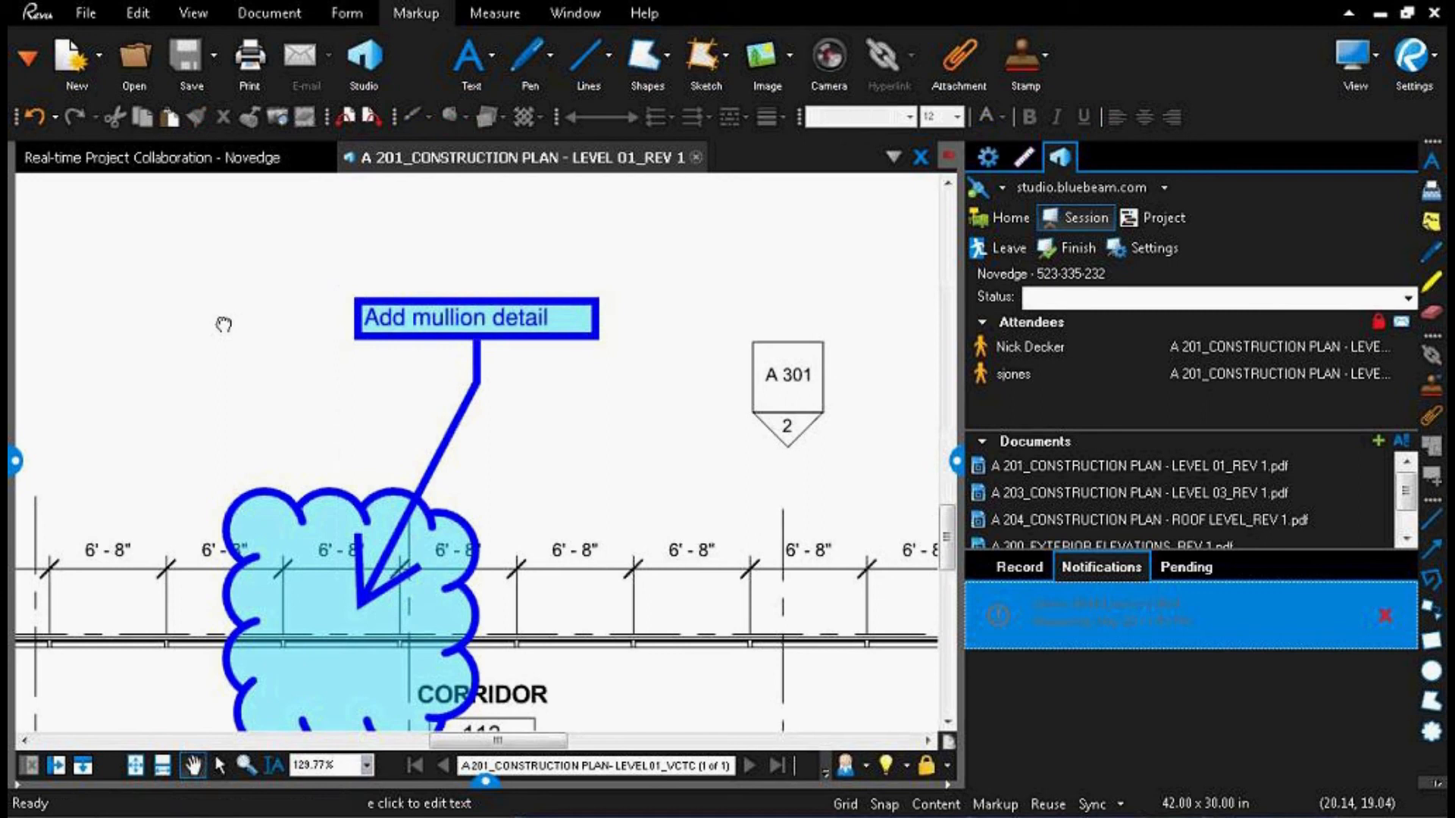
click(504, 343)
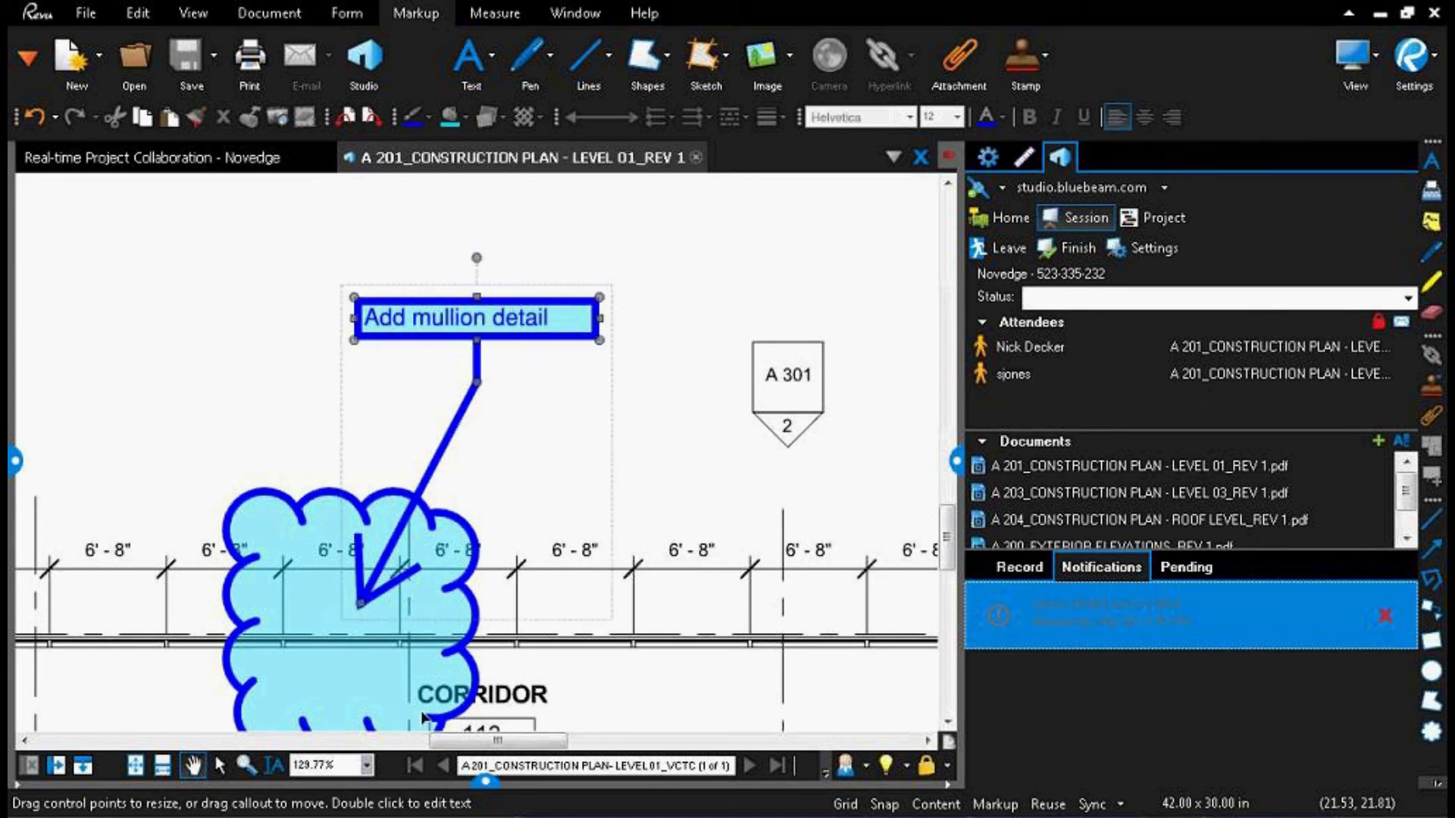
drag(319, 494, 489, 632)
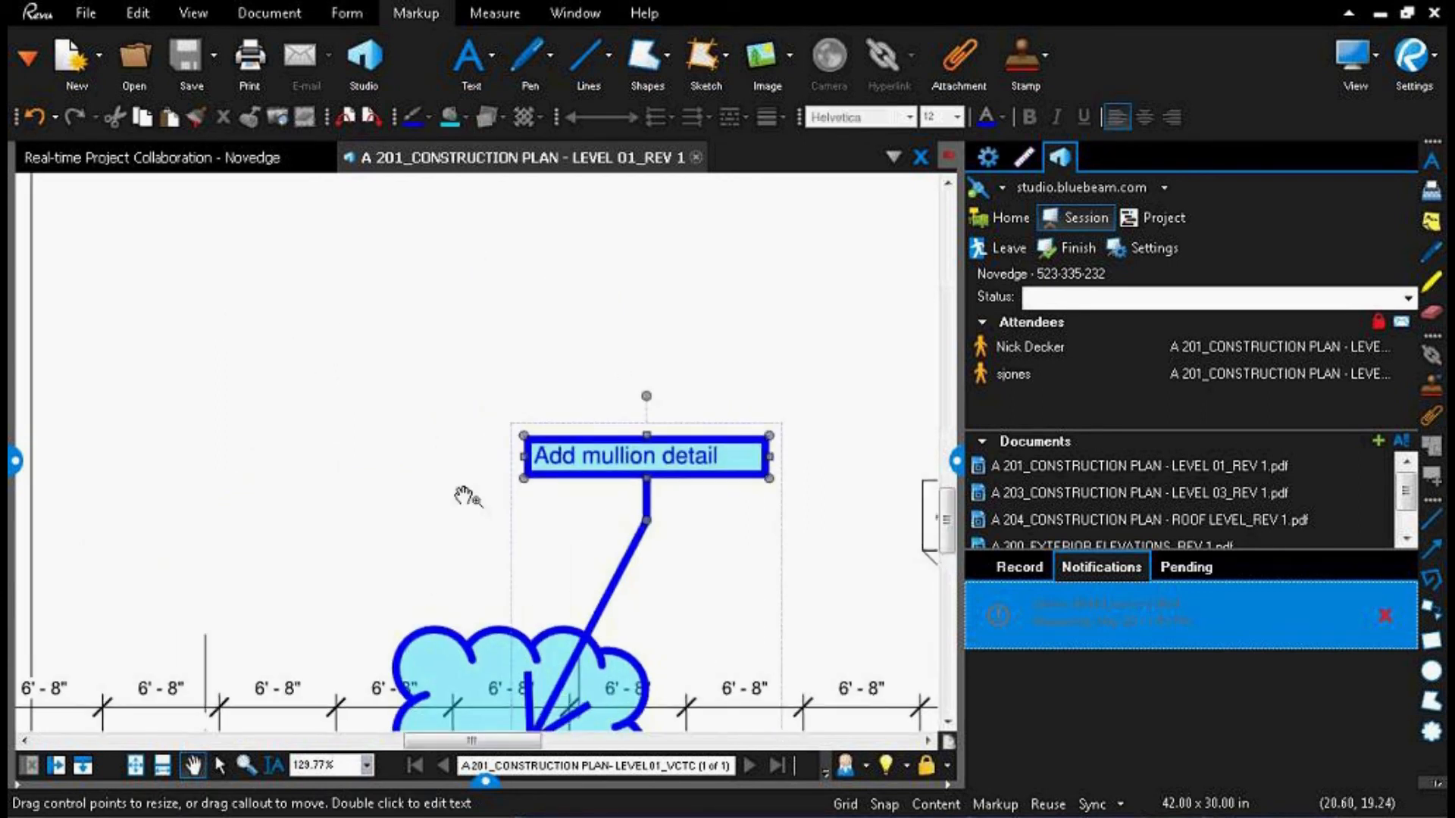
key(q)
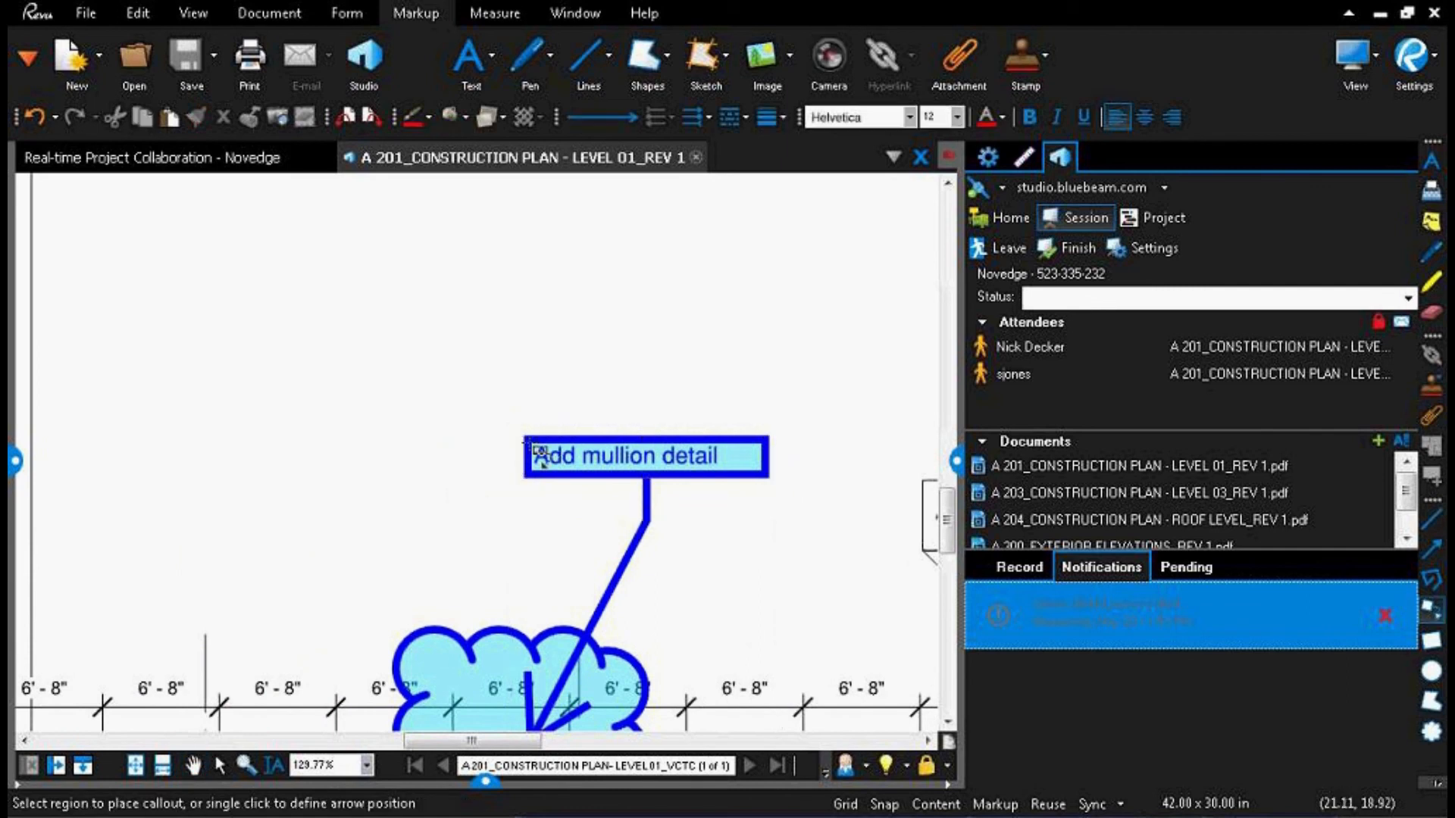
click(524, 441)
click(415, 382)
text(Add per)
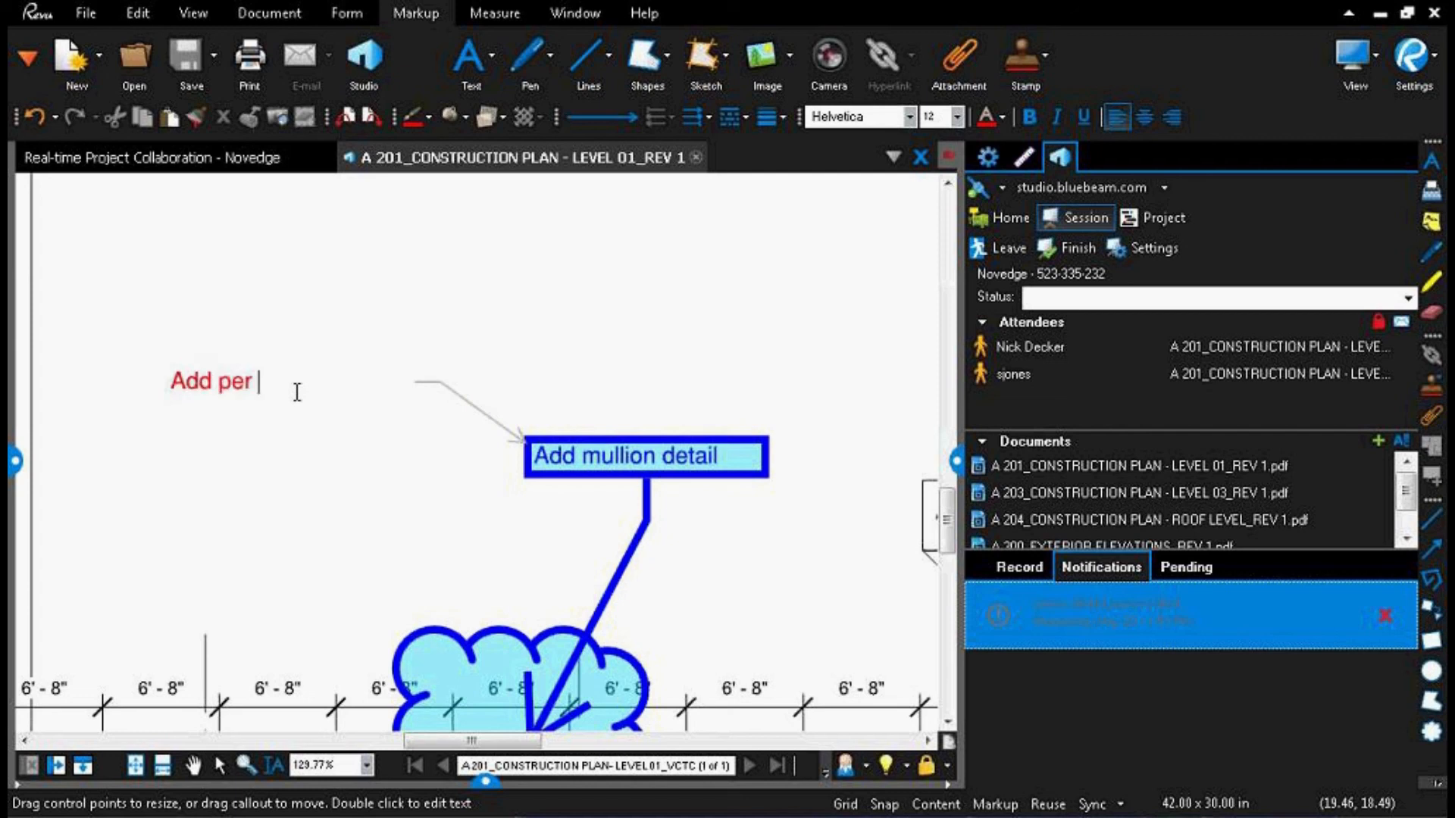
text( spec 24.04)
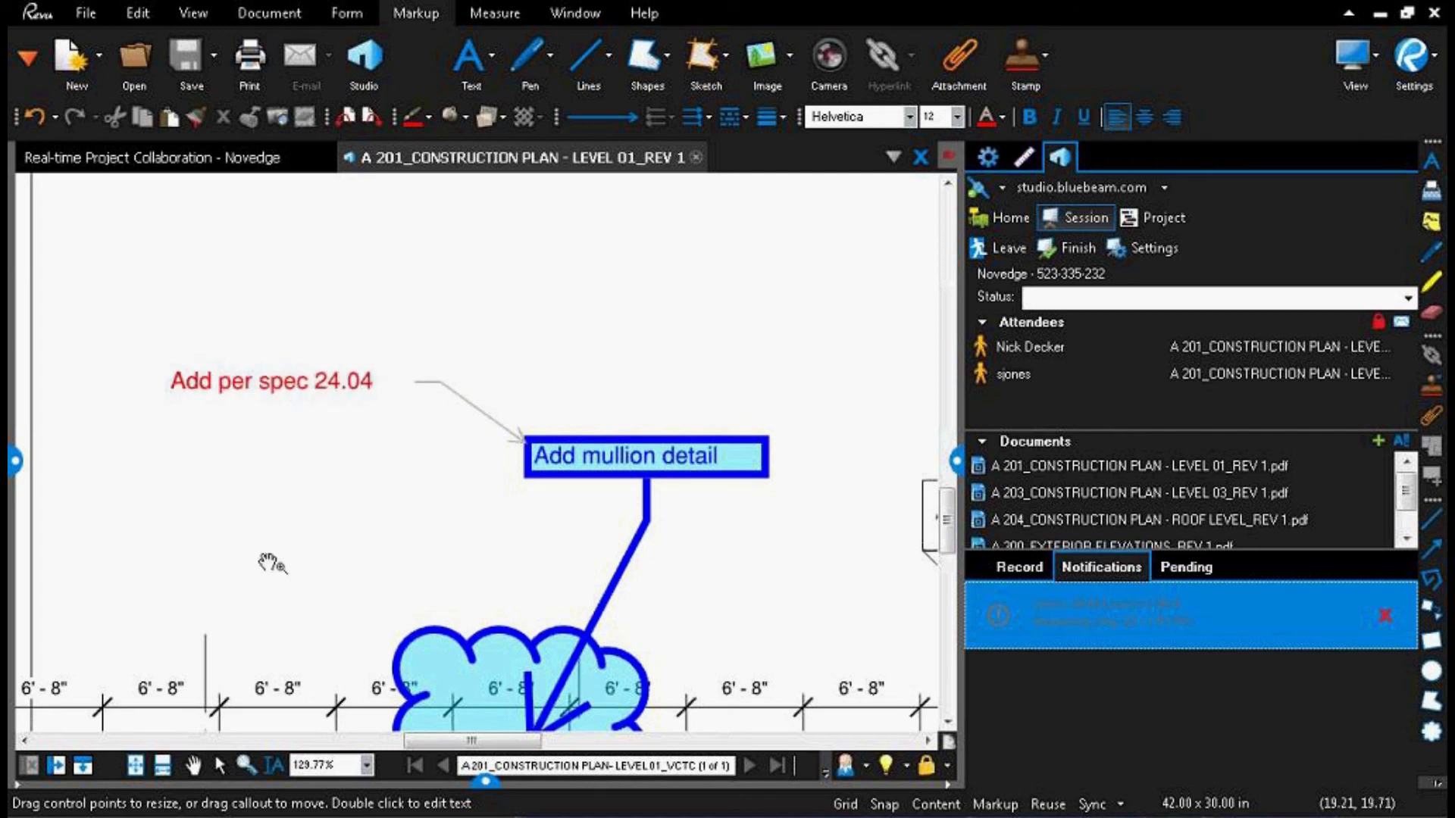
key(Escape)
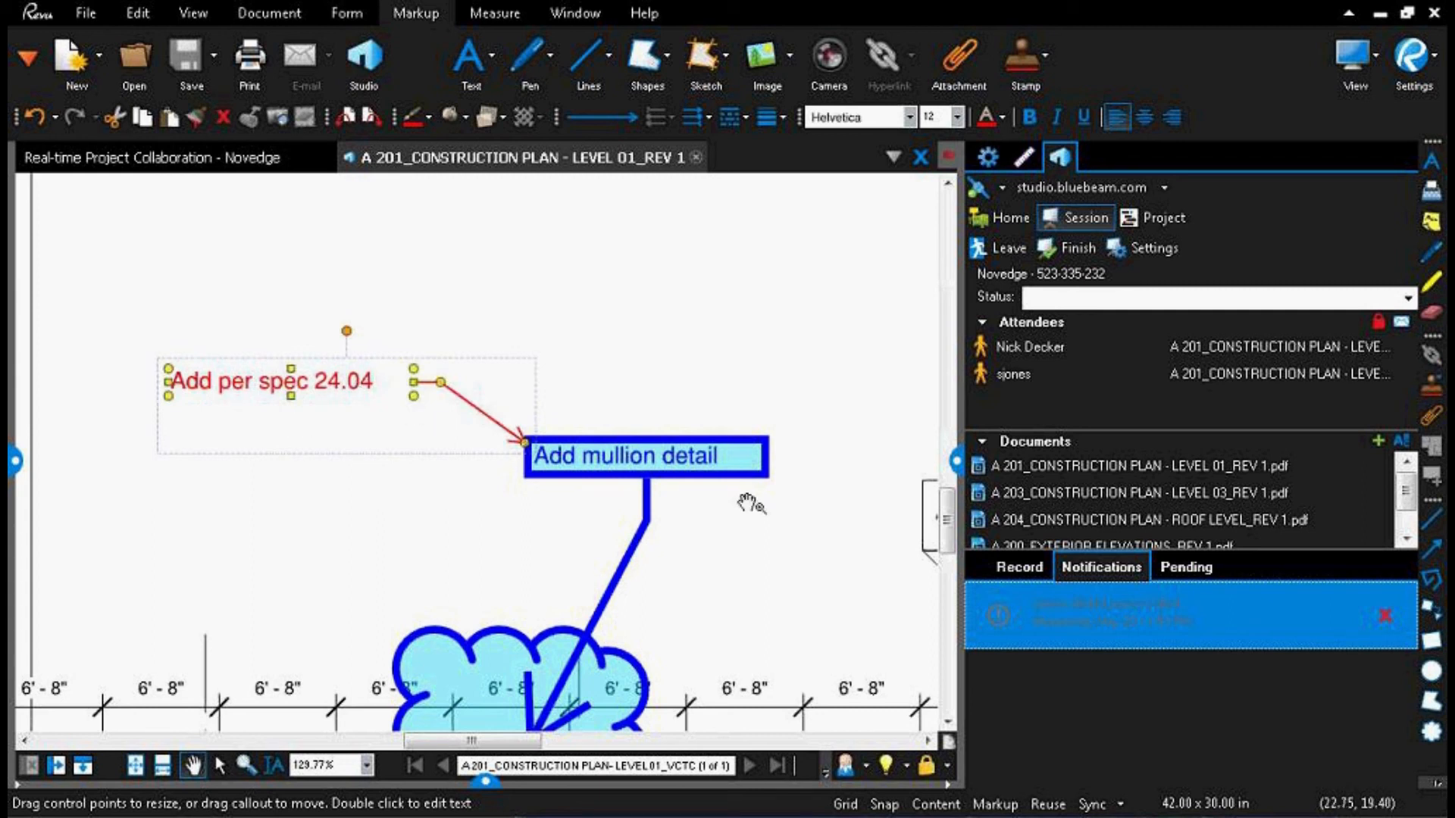
Step: Set the Architect status of the "Add mullion detail" callout to Completed in the markups list, and close the list
click(660, 464)
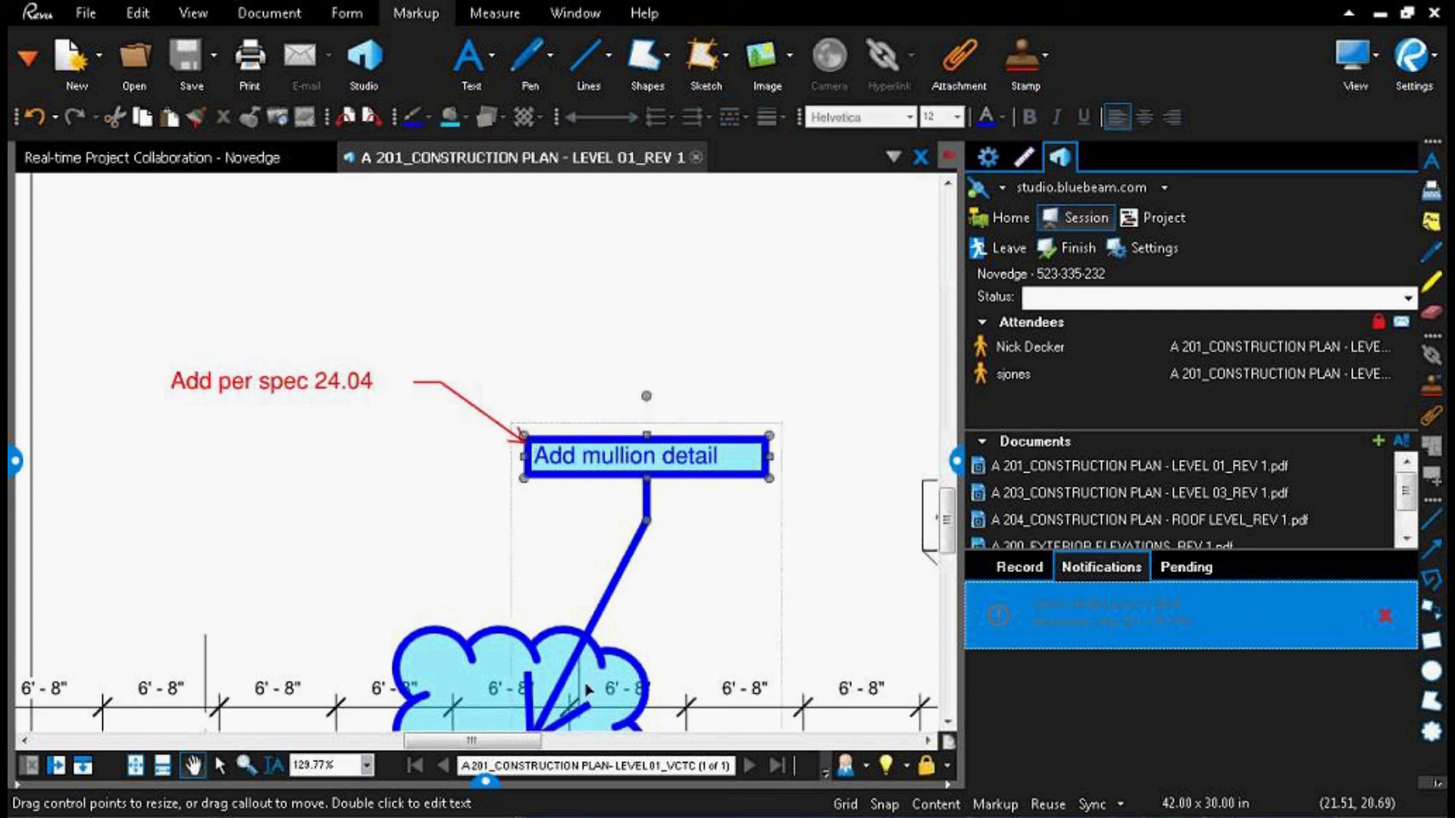
click(485, 786)
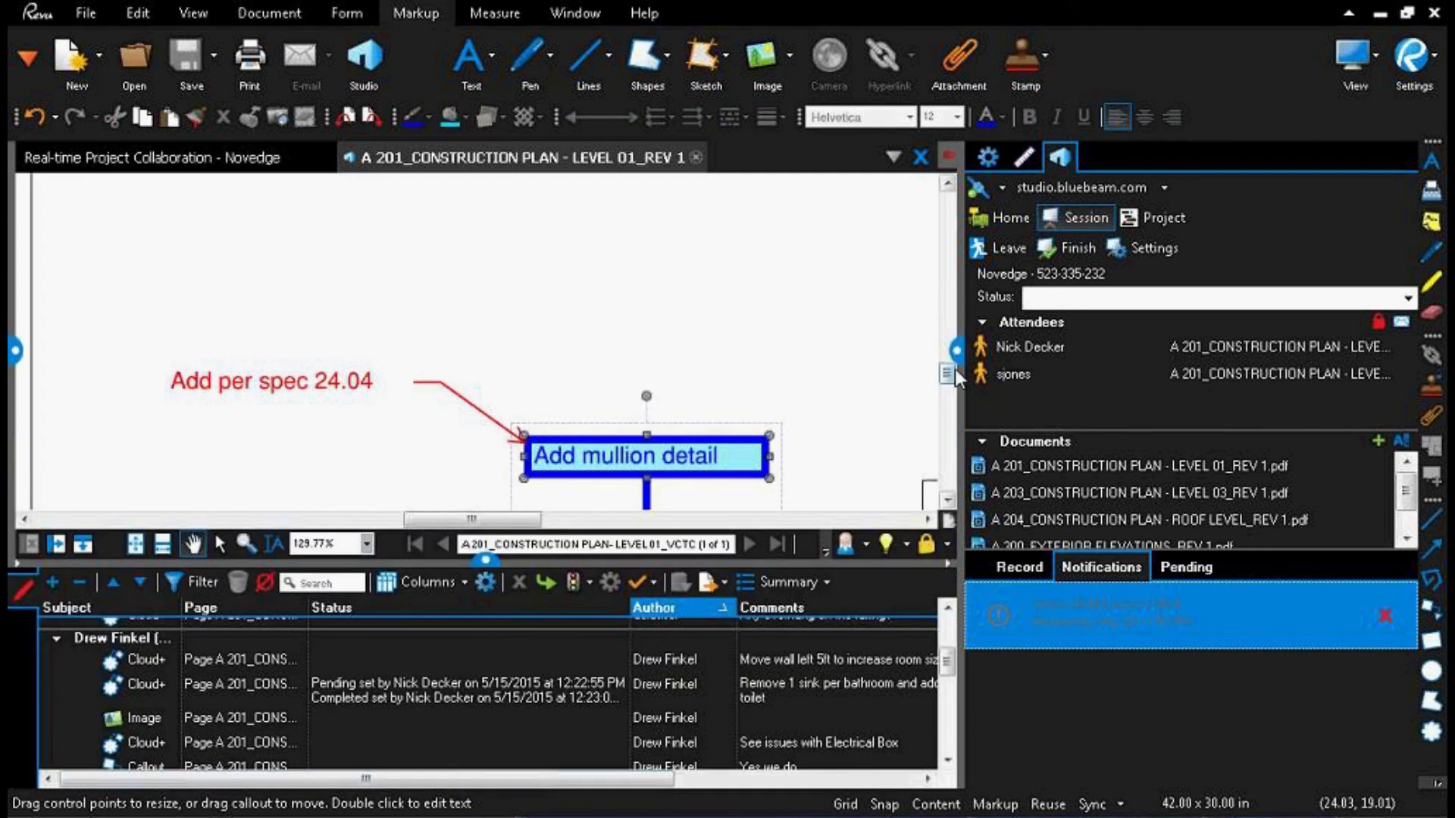
drag(952, 361, 1140, 361)
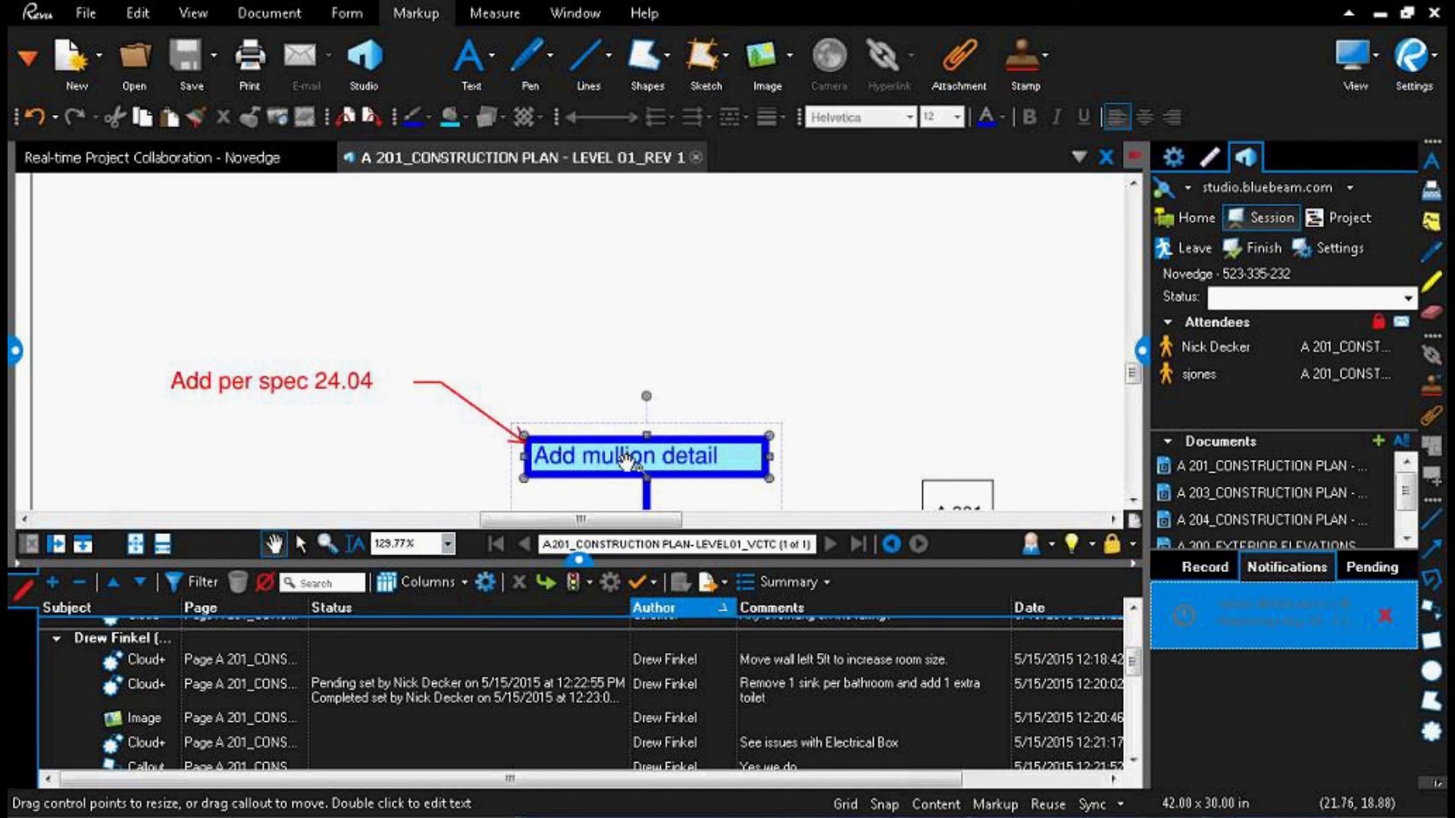
drag(1131, 667, 1134, 734)
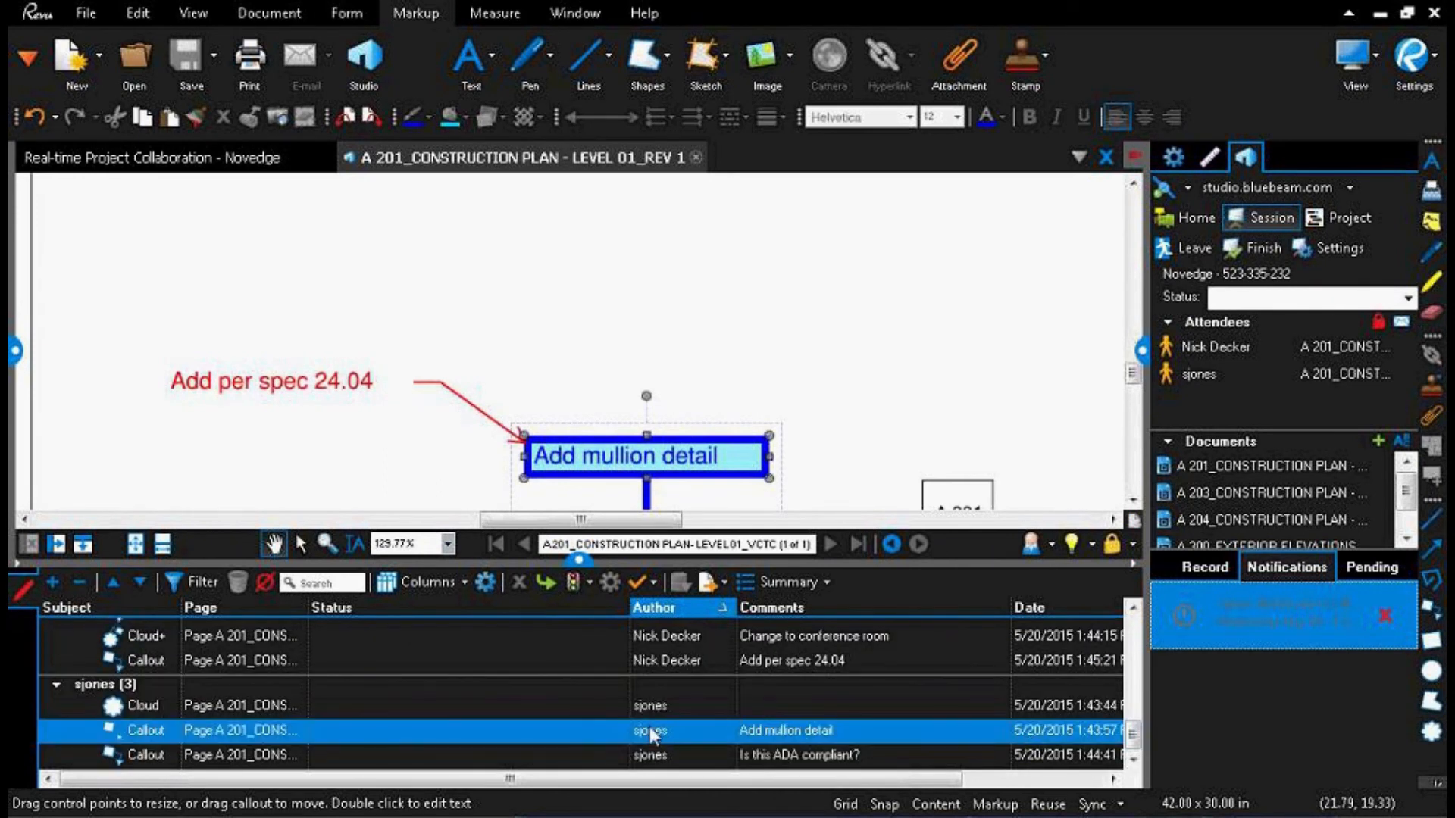
click(707, 732)
click(397, 727)
mouse_move(397, 754)
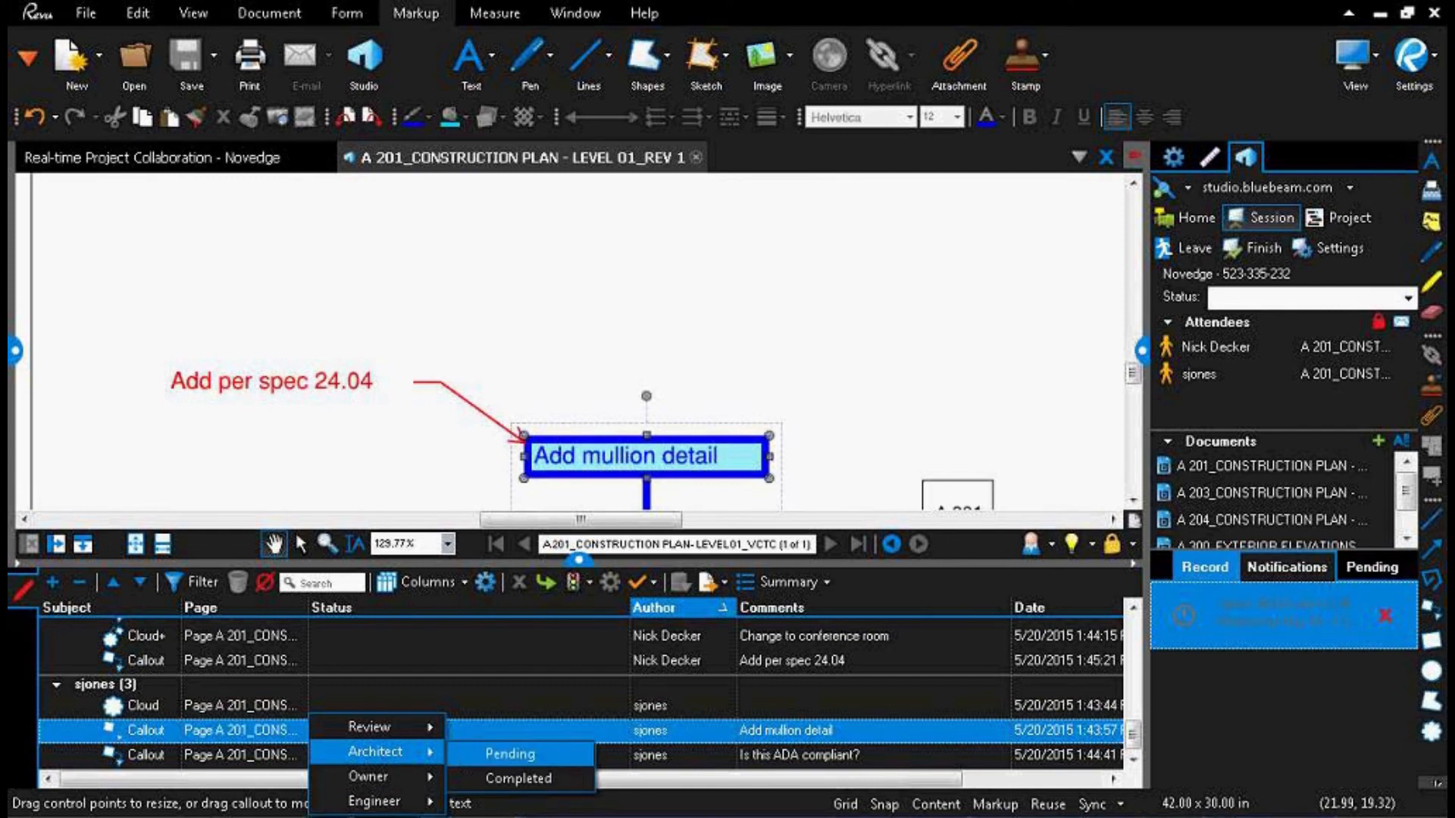
click(466, 780)
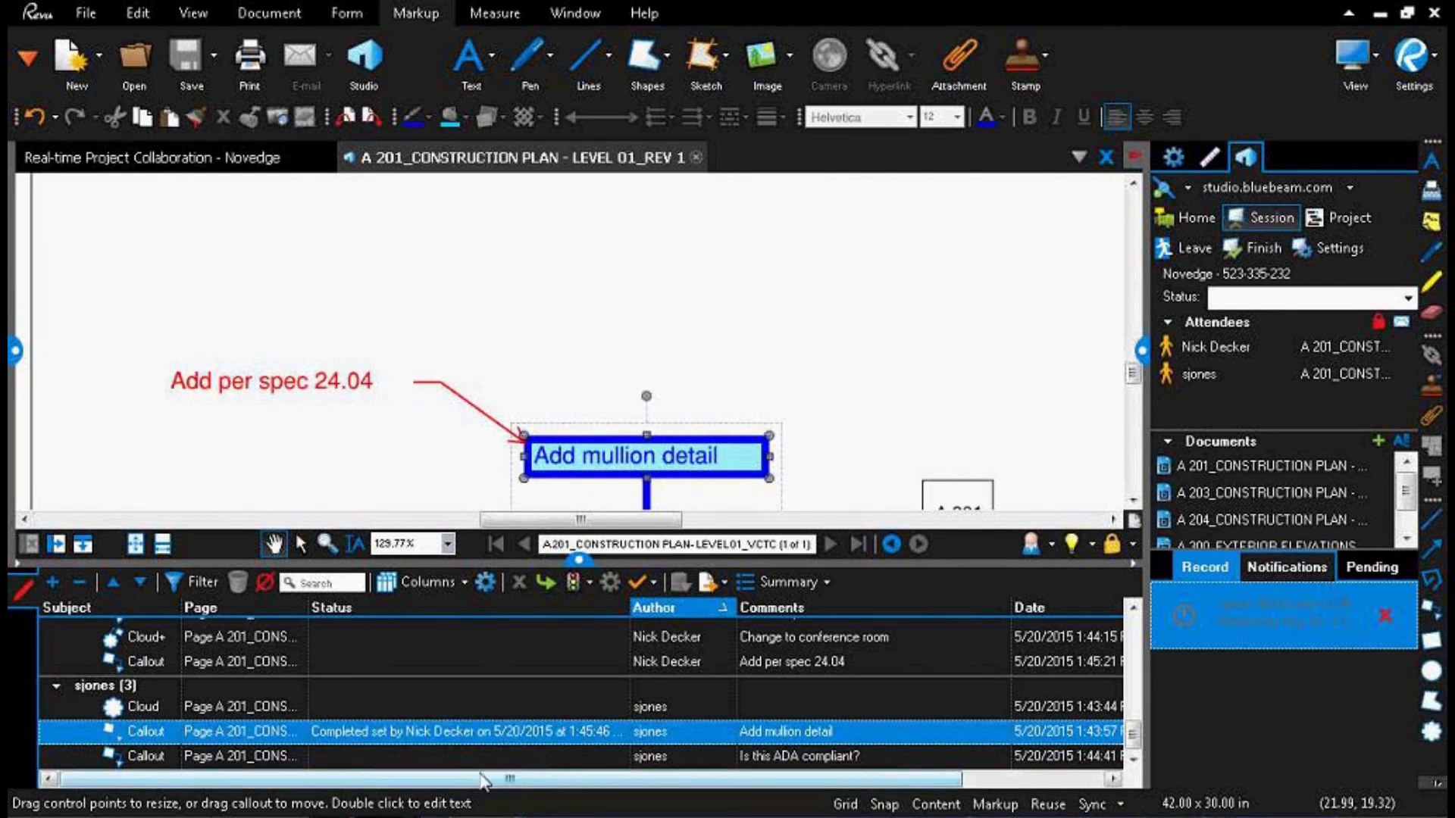
click(585, 566)
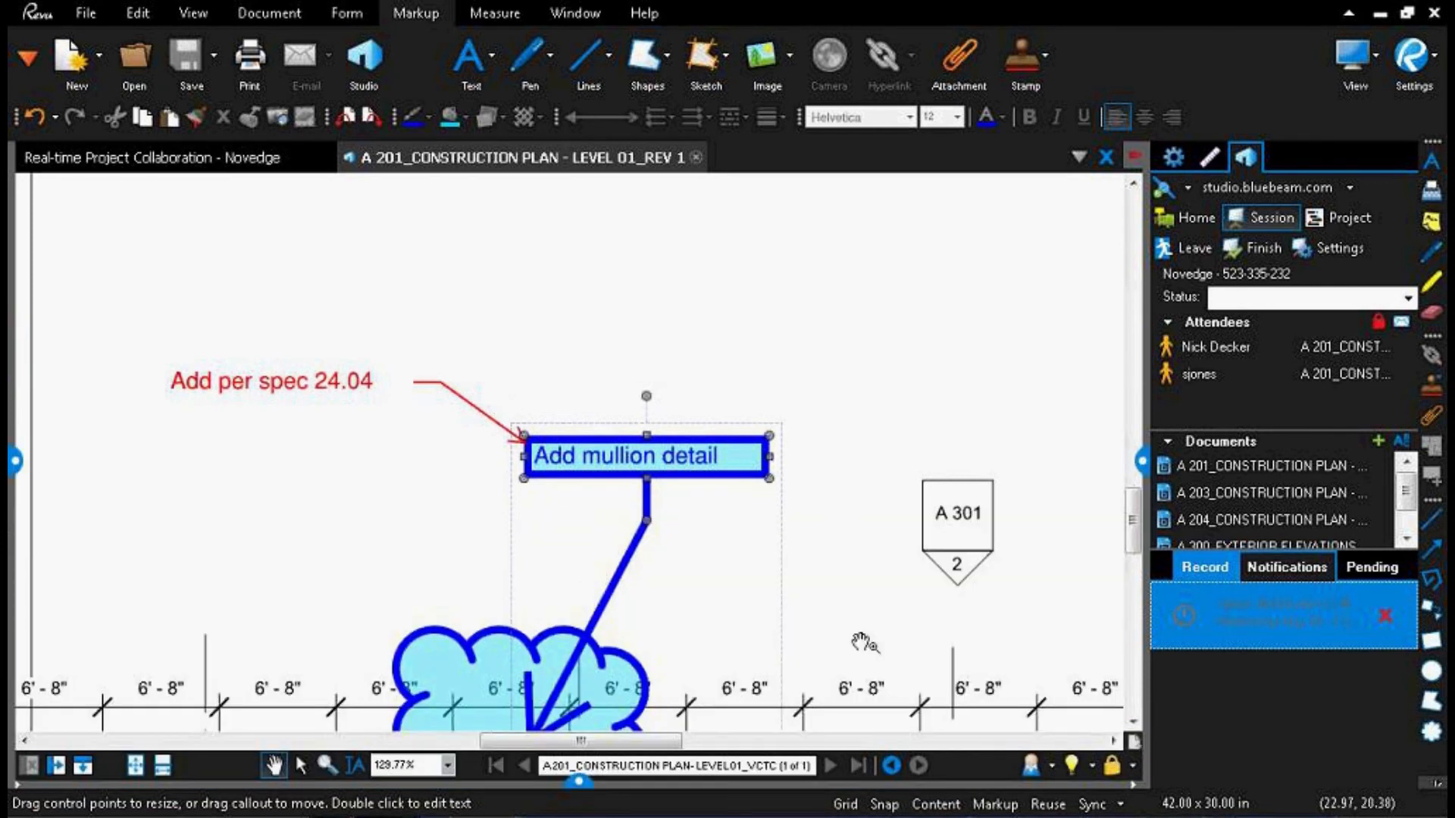
Step: Alert the other session attendee to the "Add mullion detail" callout from the markups list
click(856, 439)
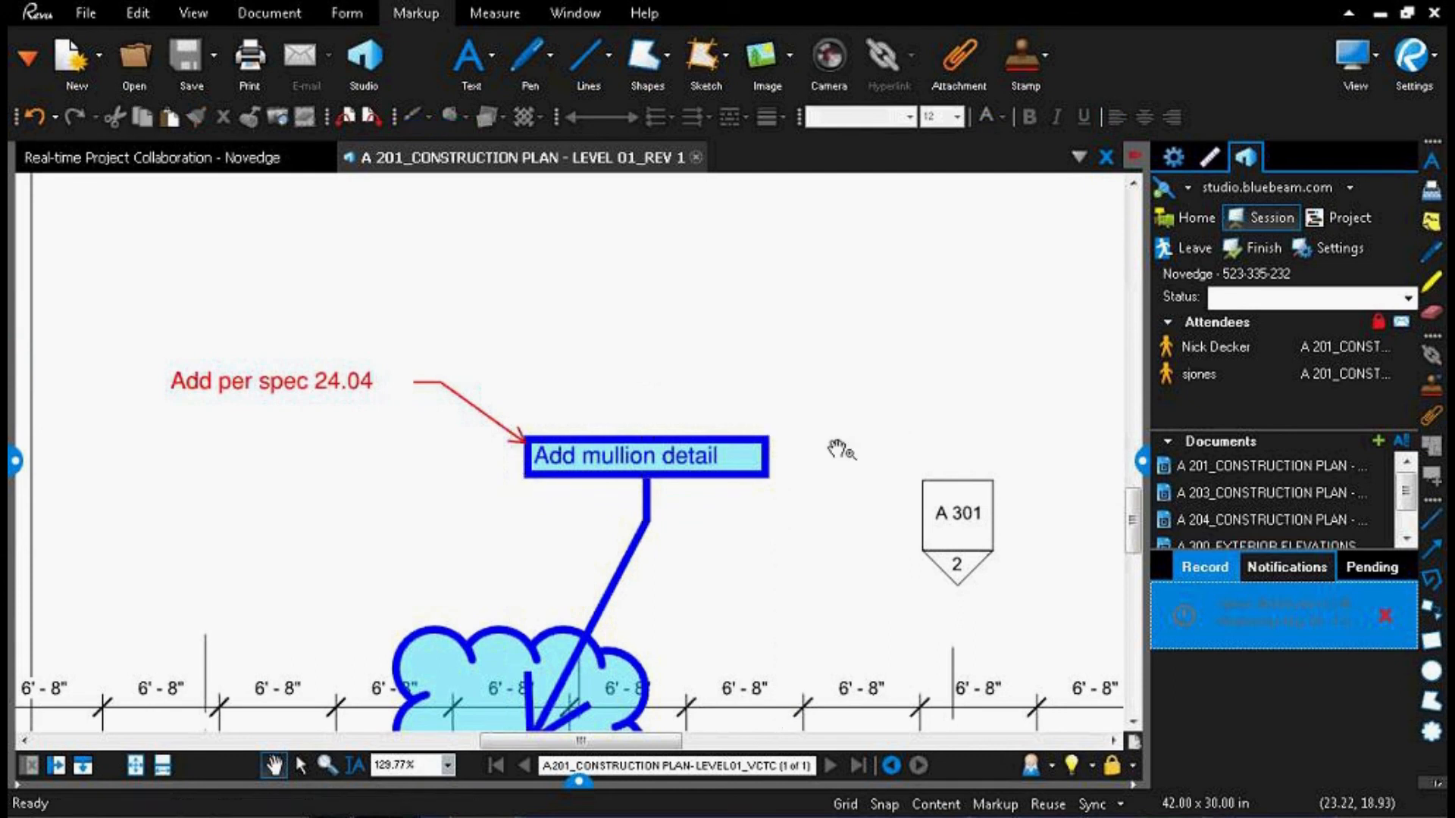
click(740, 476)
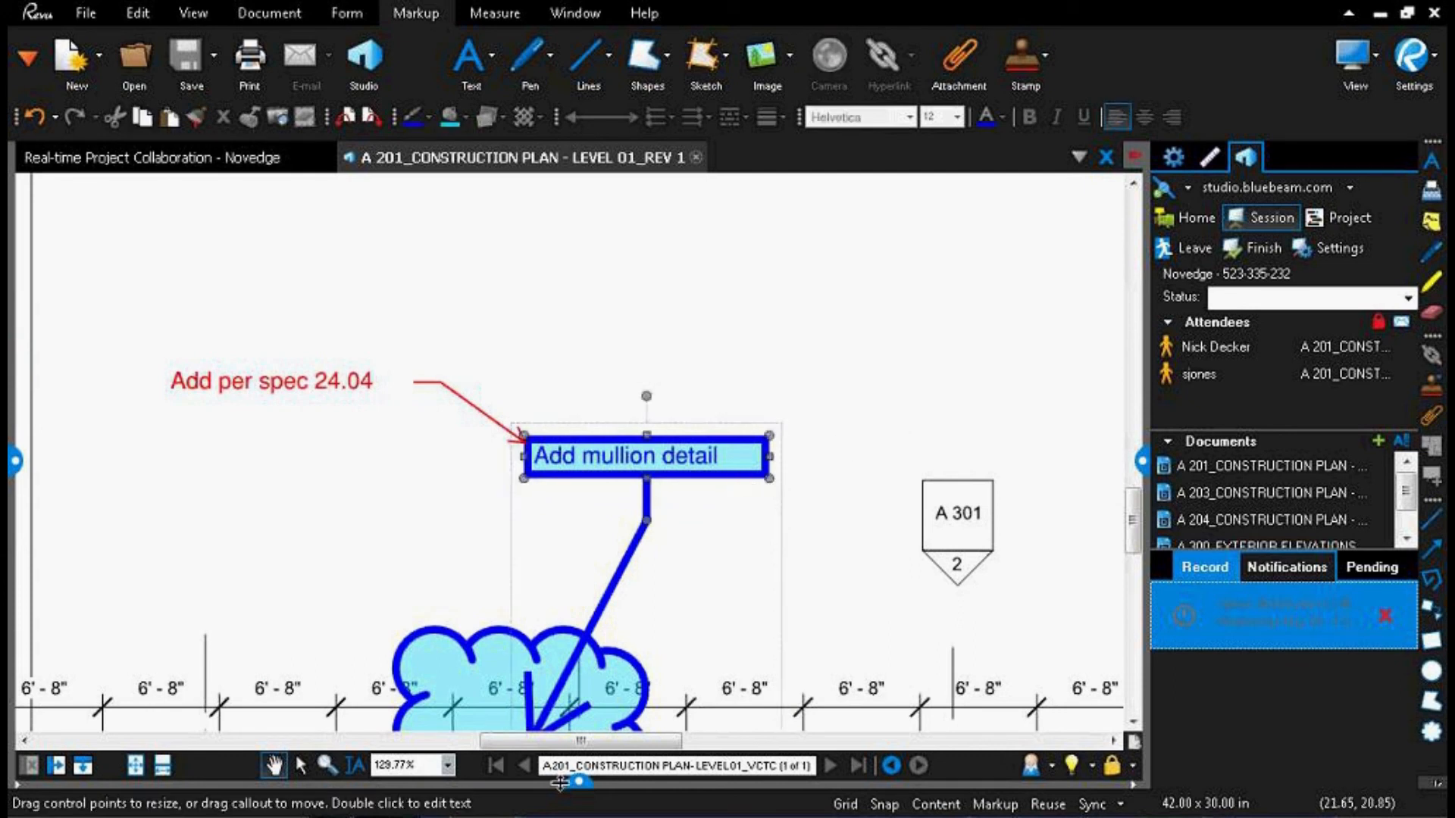
click(584, 784)
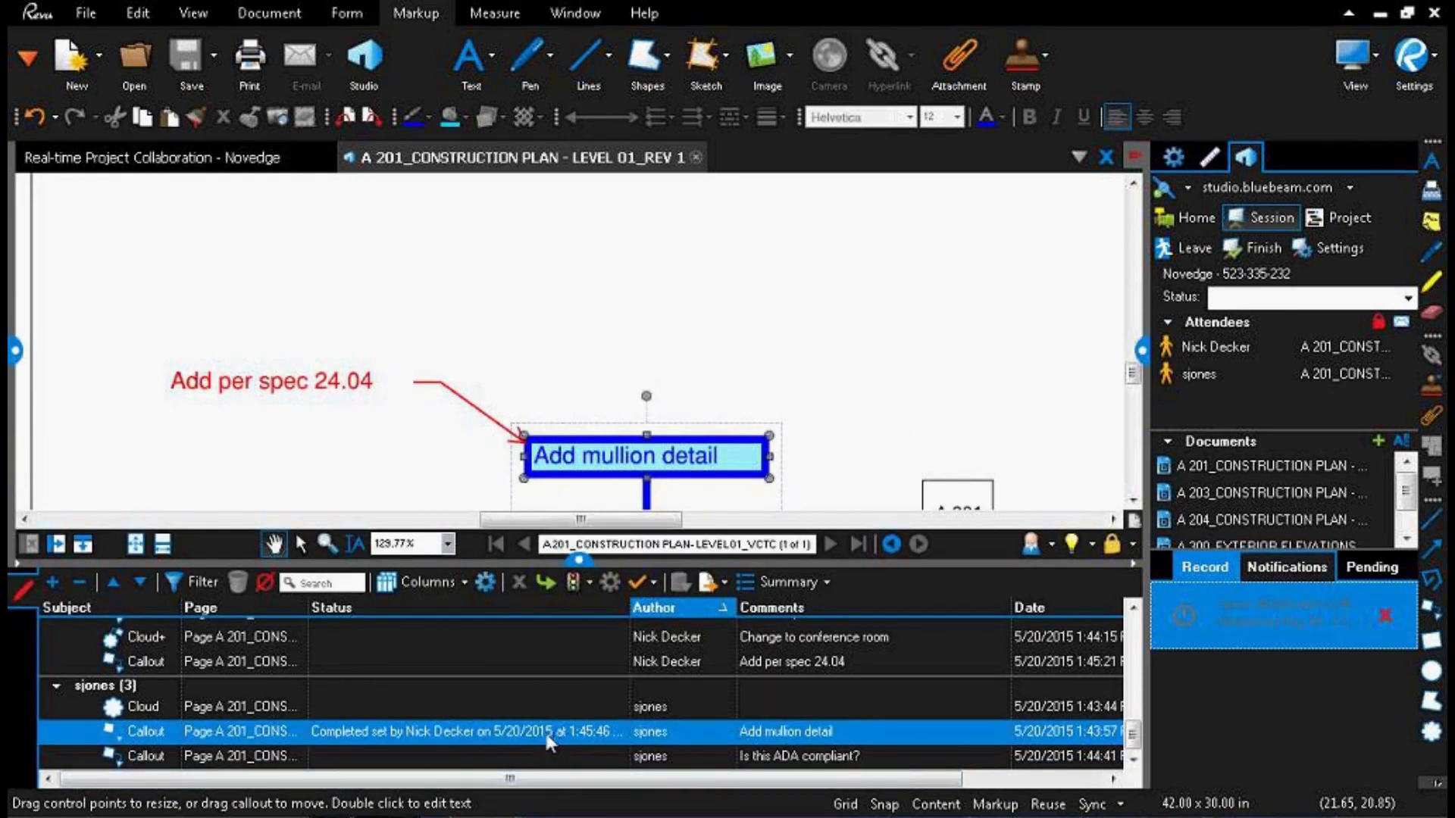
right_click(544, 730)
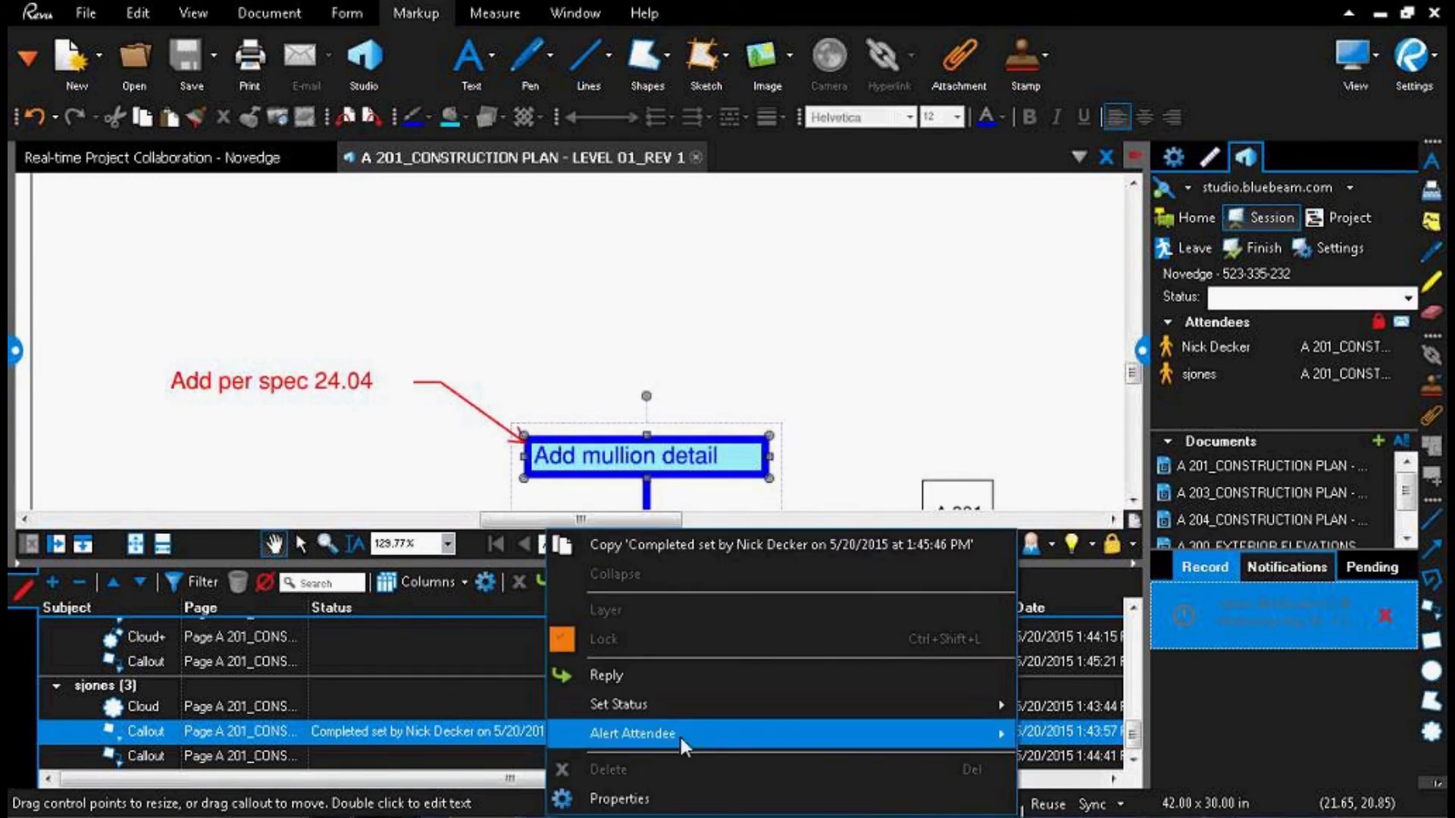
mouse_move(1002, 732)
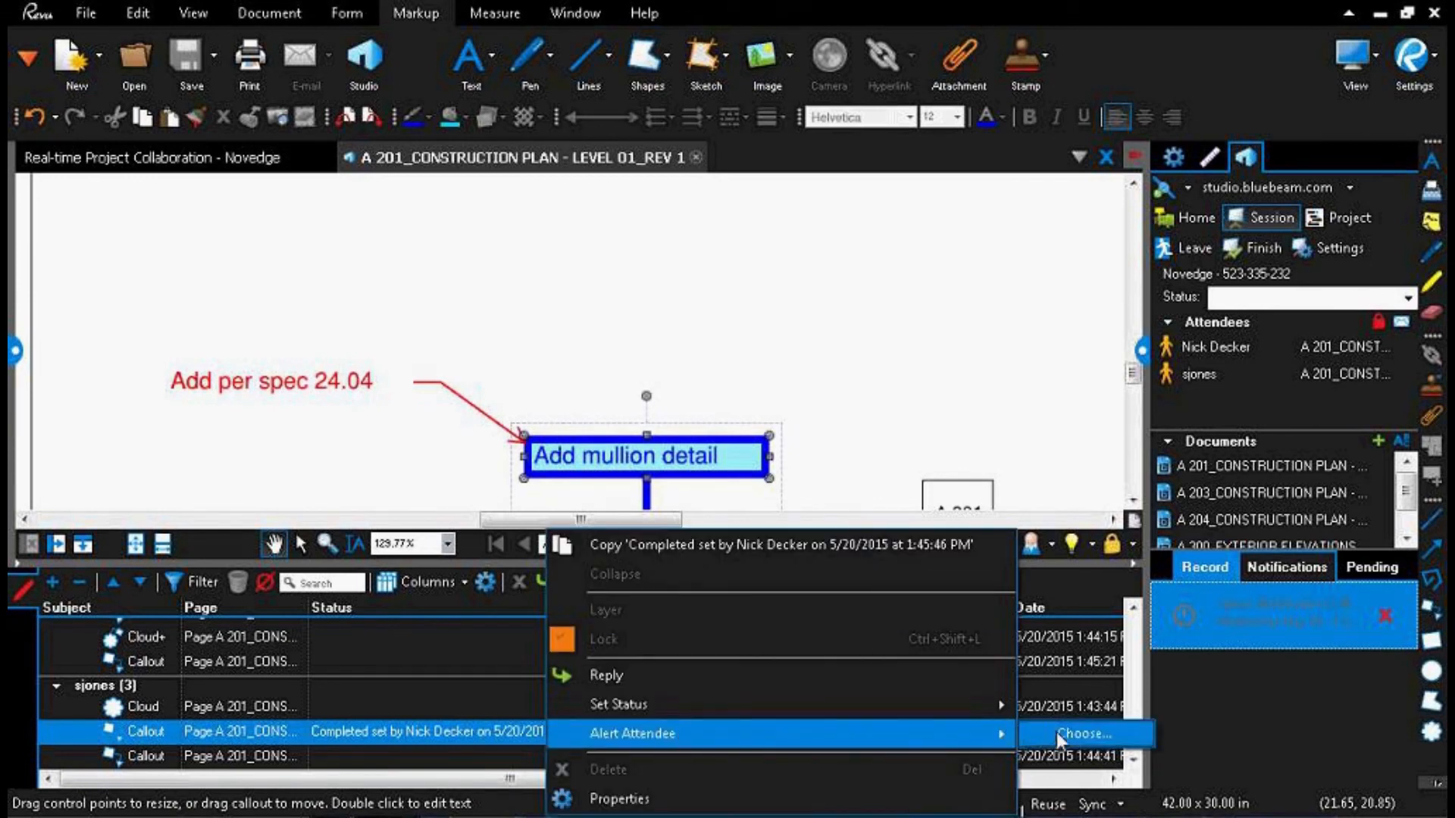
click(1076, 733)
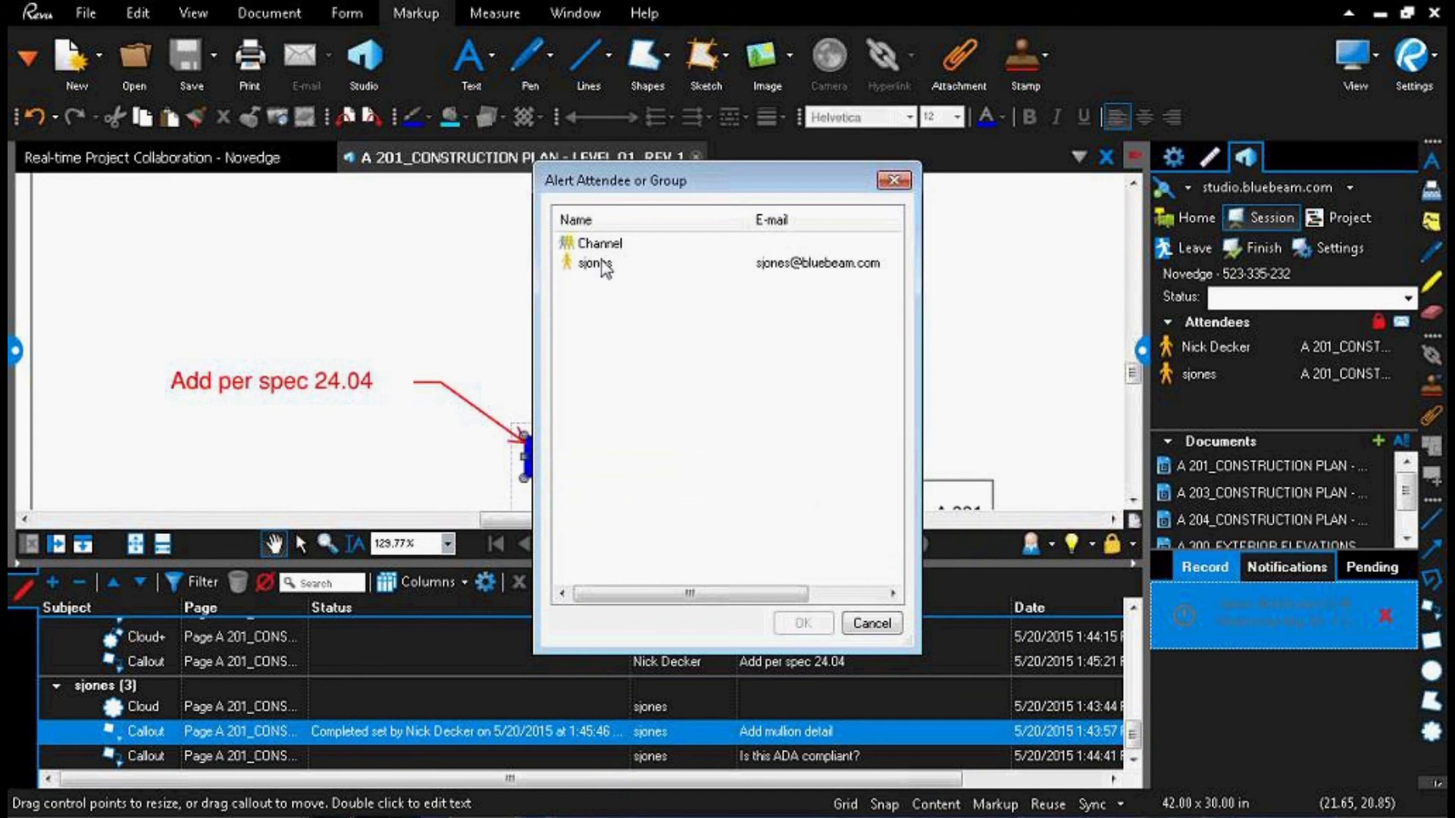
click(728, 262)
click(794, 622)
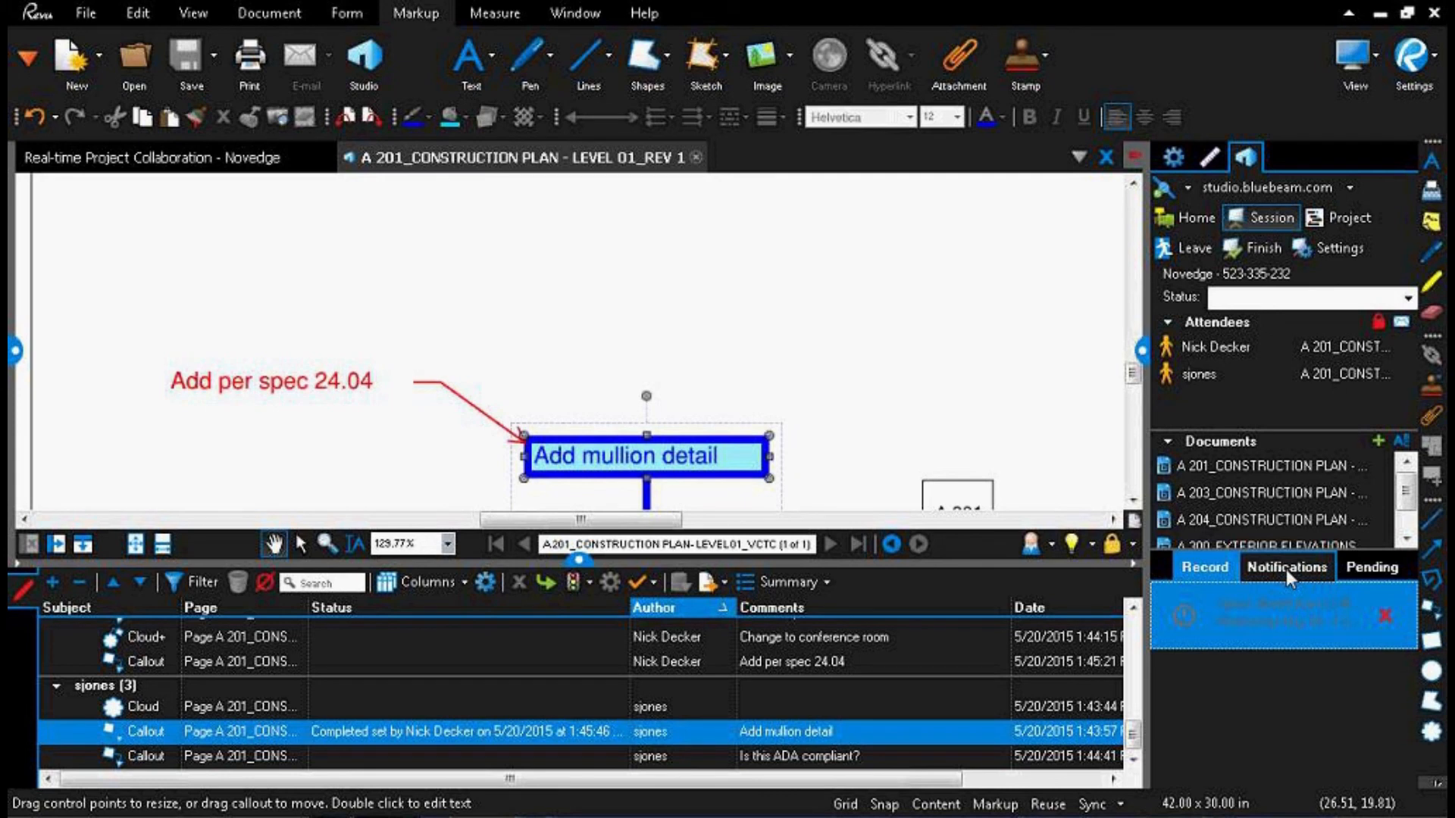
Step: Review the earlier entries of the session record
click(1271, 615)
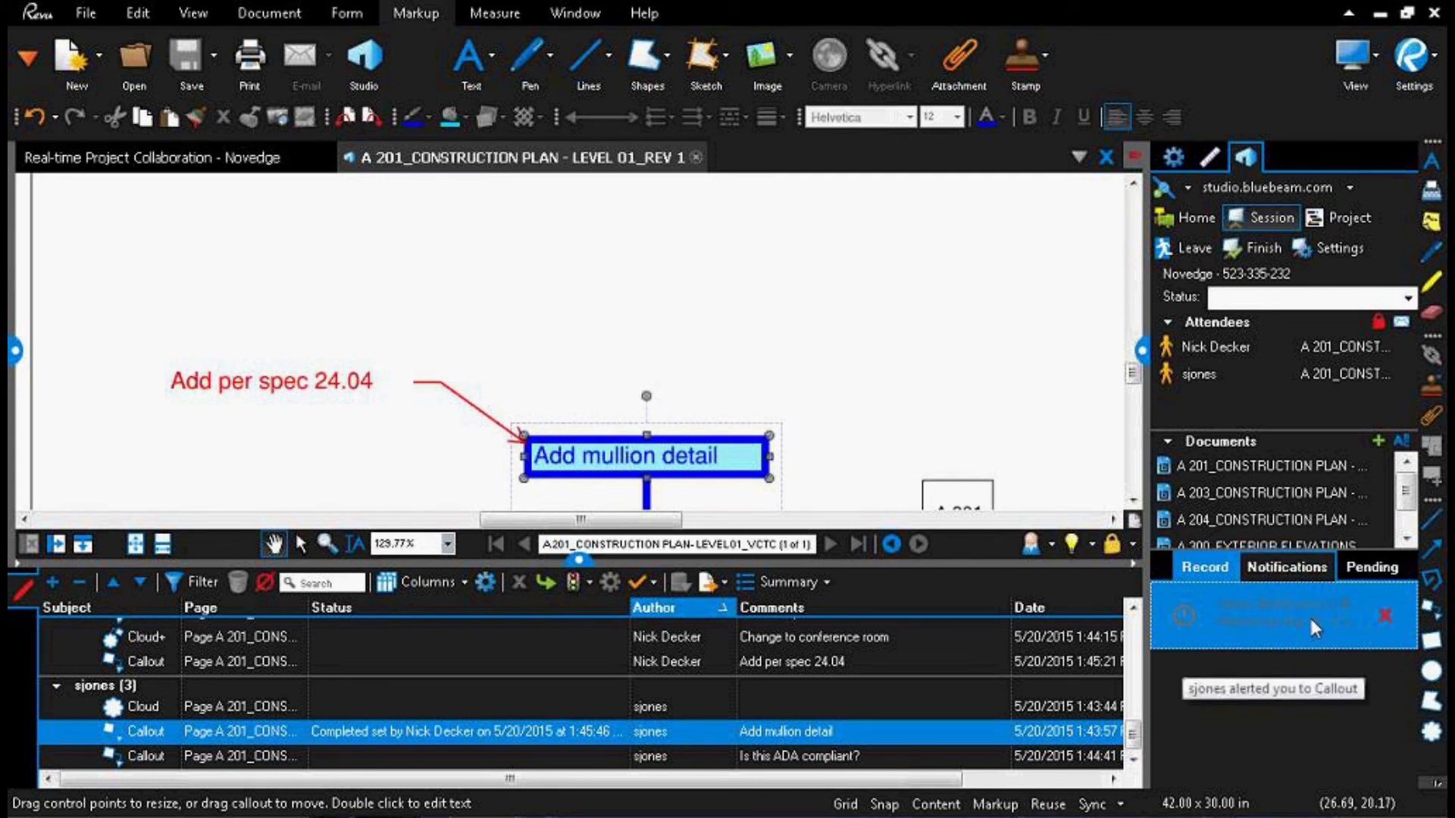
click(1209, 570)
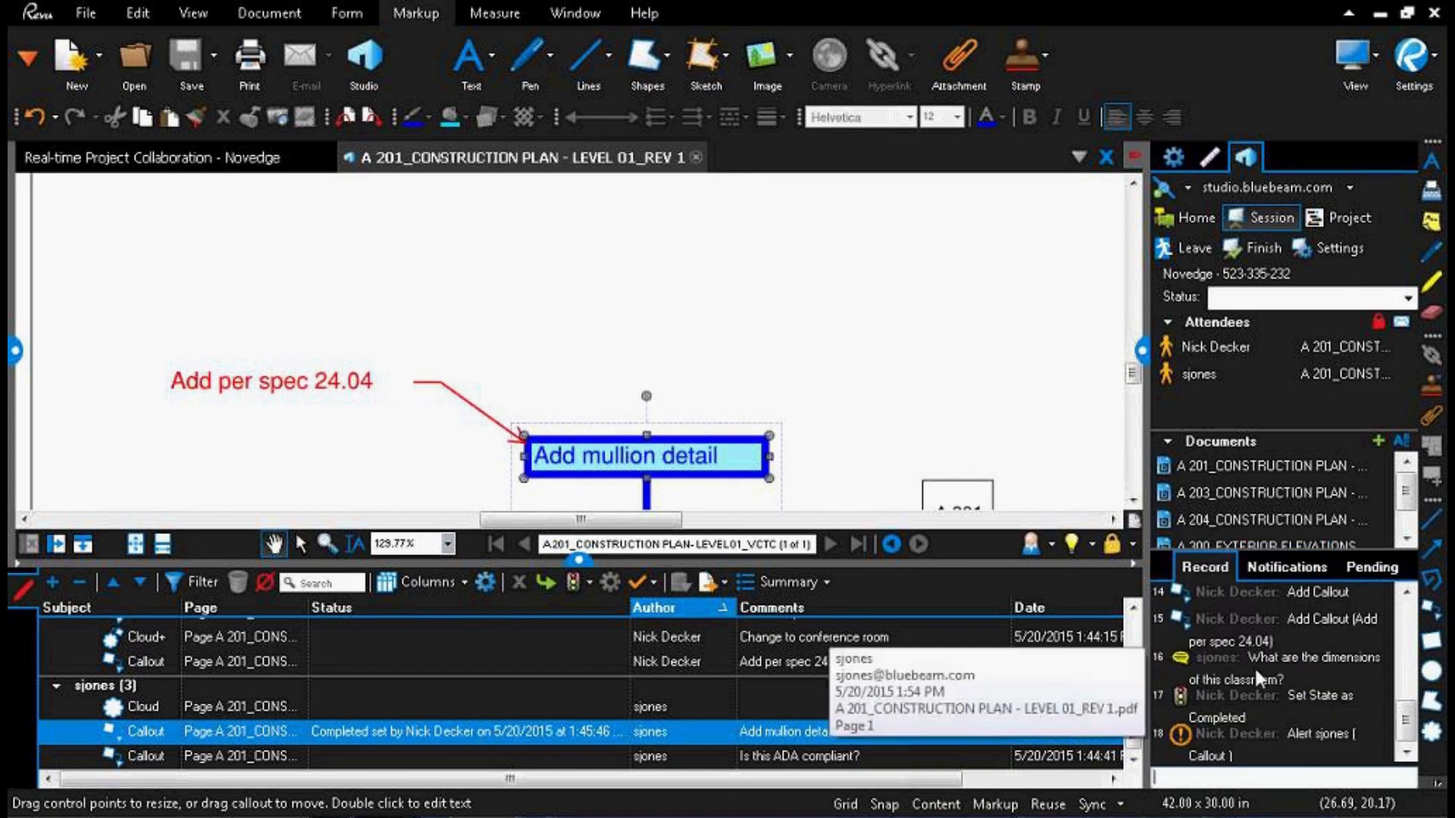
scroll(1259, 700, up, 3)
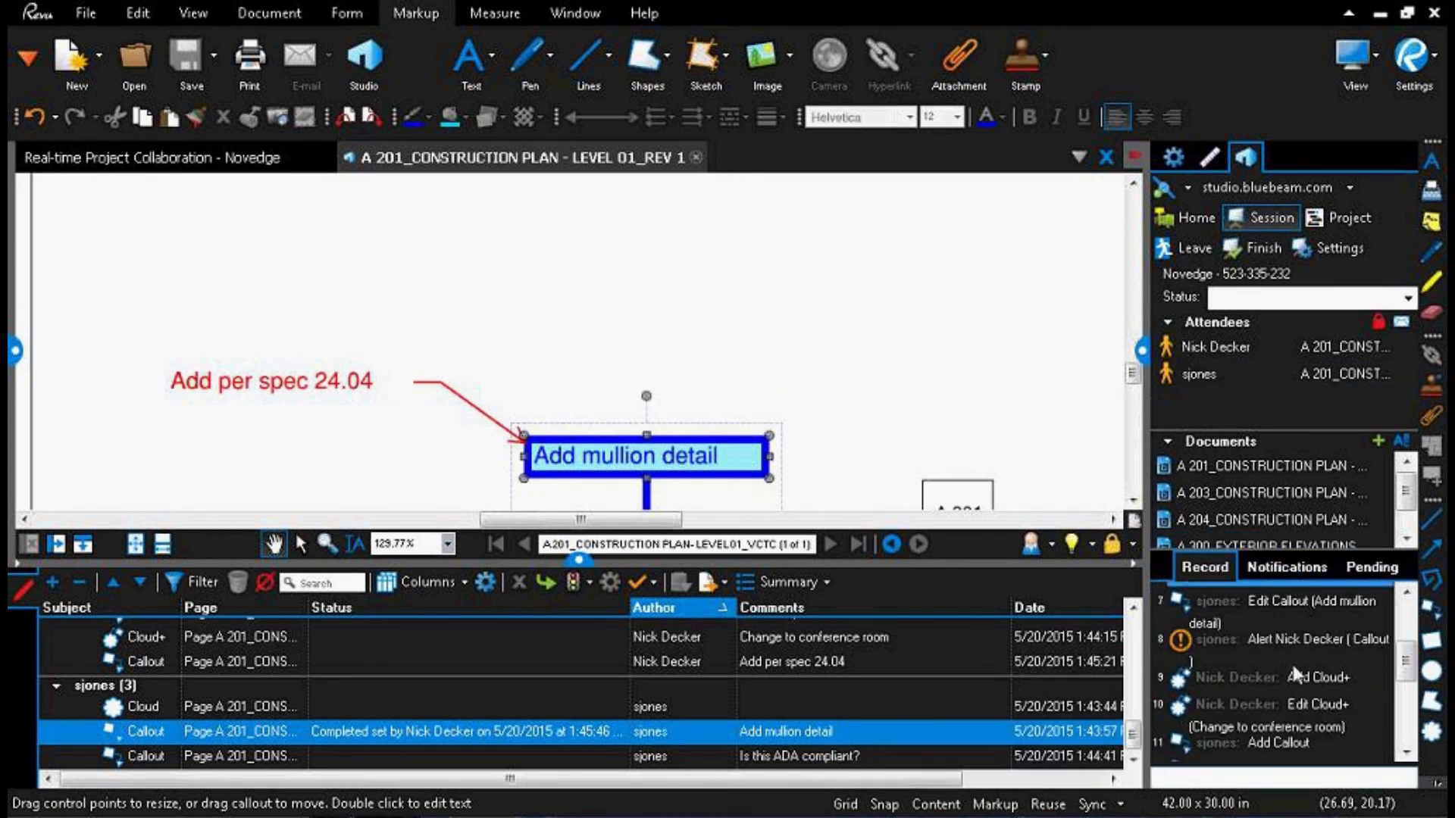
Step: Review the session record from its start and jump to the "Add per spec 24.04" callout from its entry
scroll(1293, 665, down, 3)
scroll(1291, 662, up, 5)
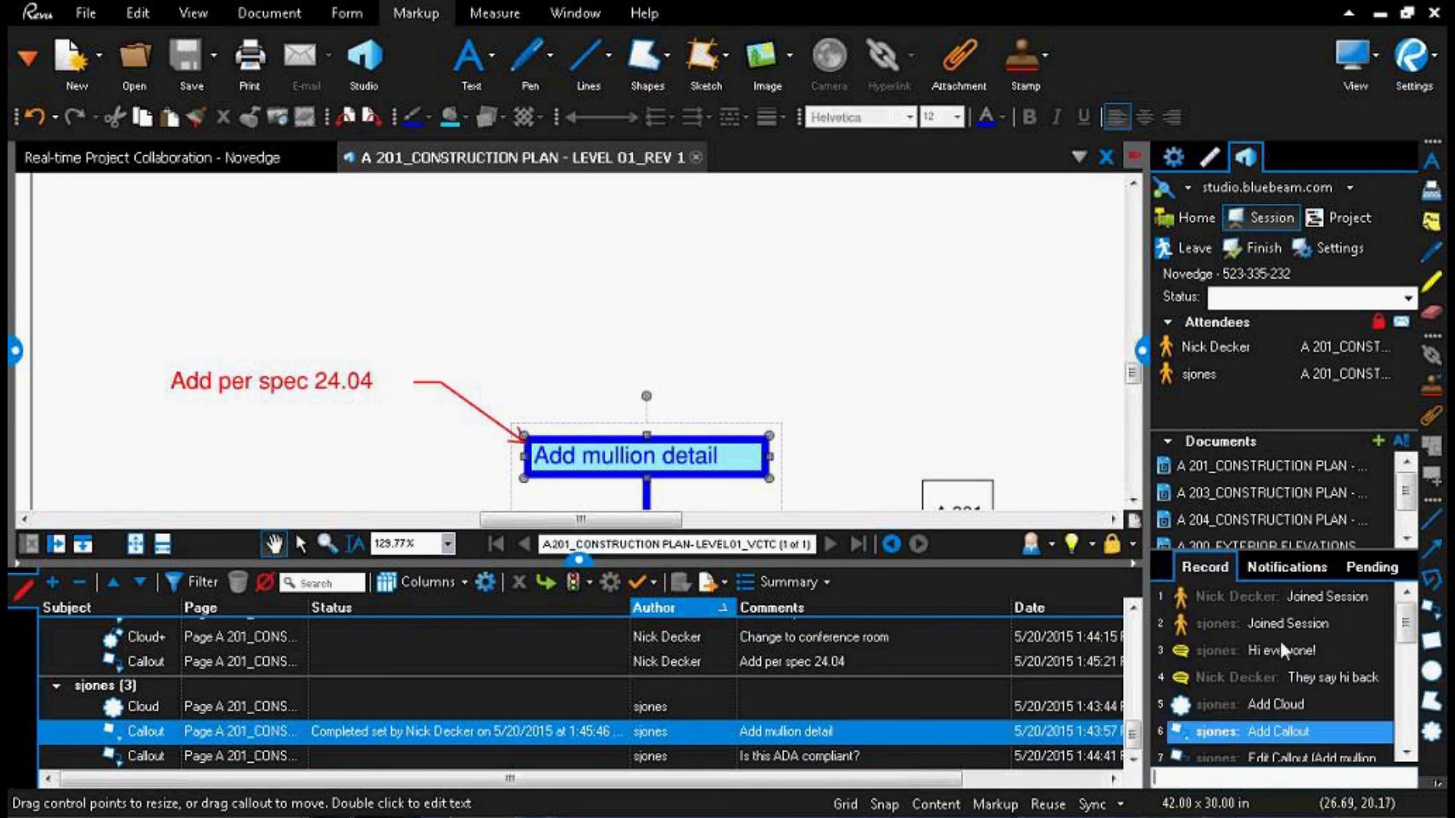
scroll(1280, 641, down, 3)
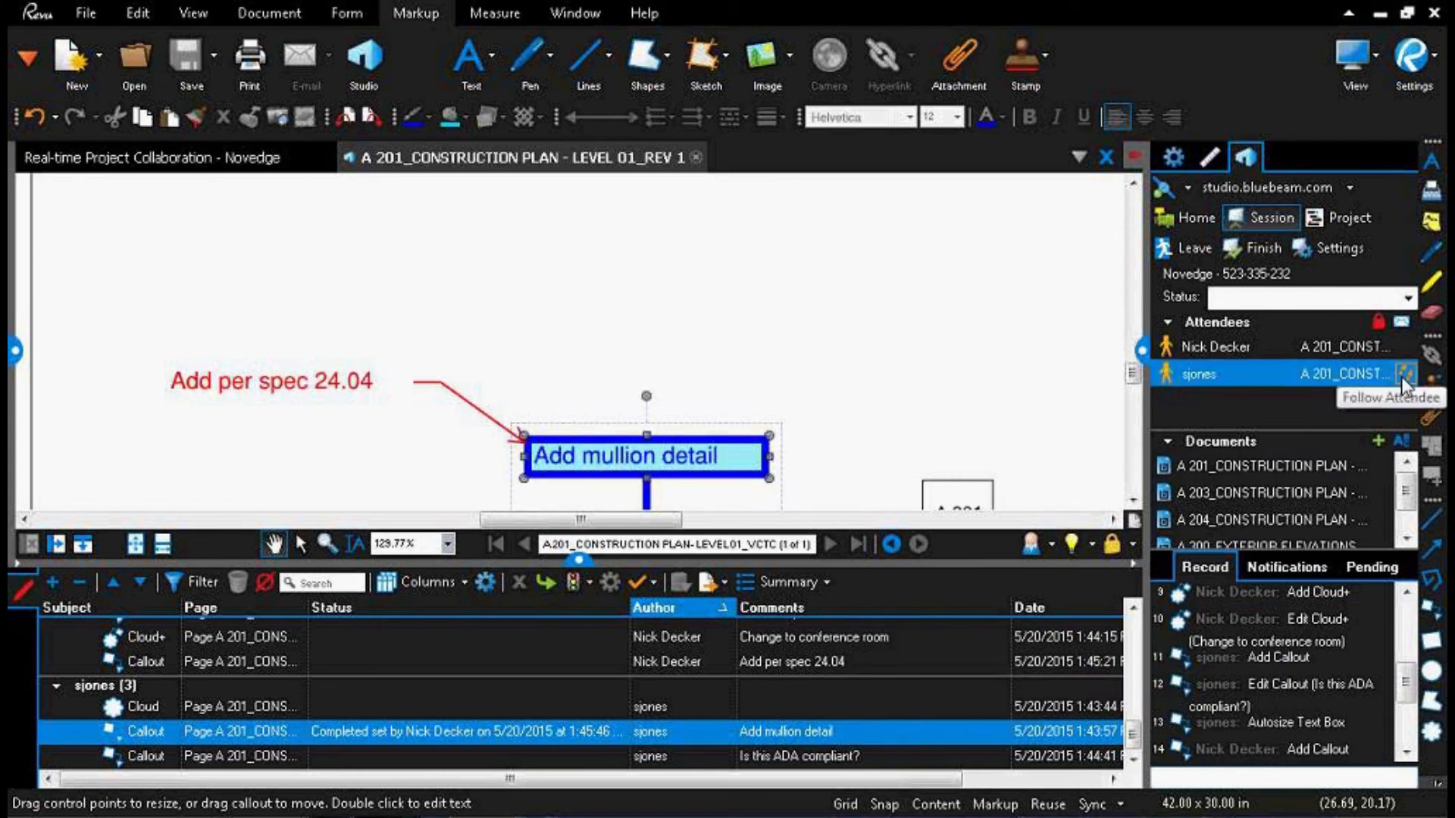
scroll(1314, 651, down, 2)
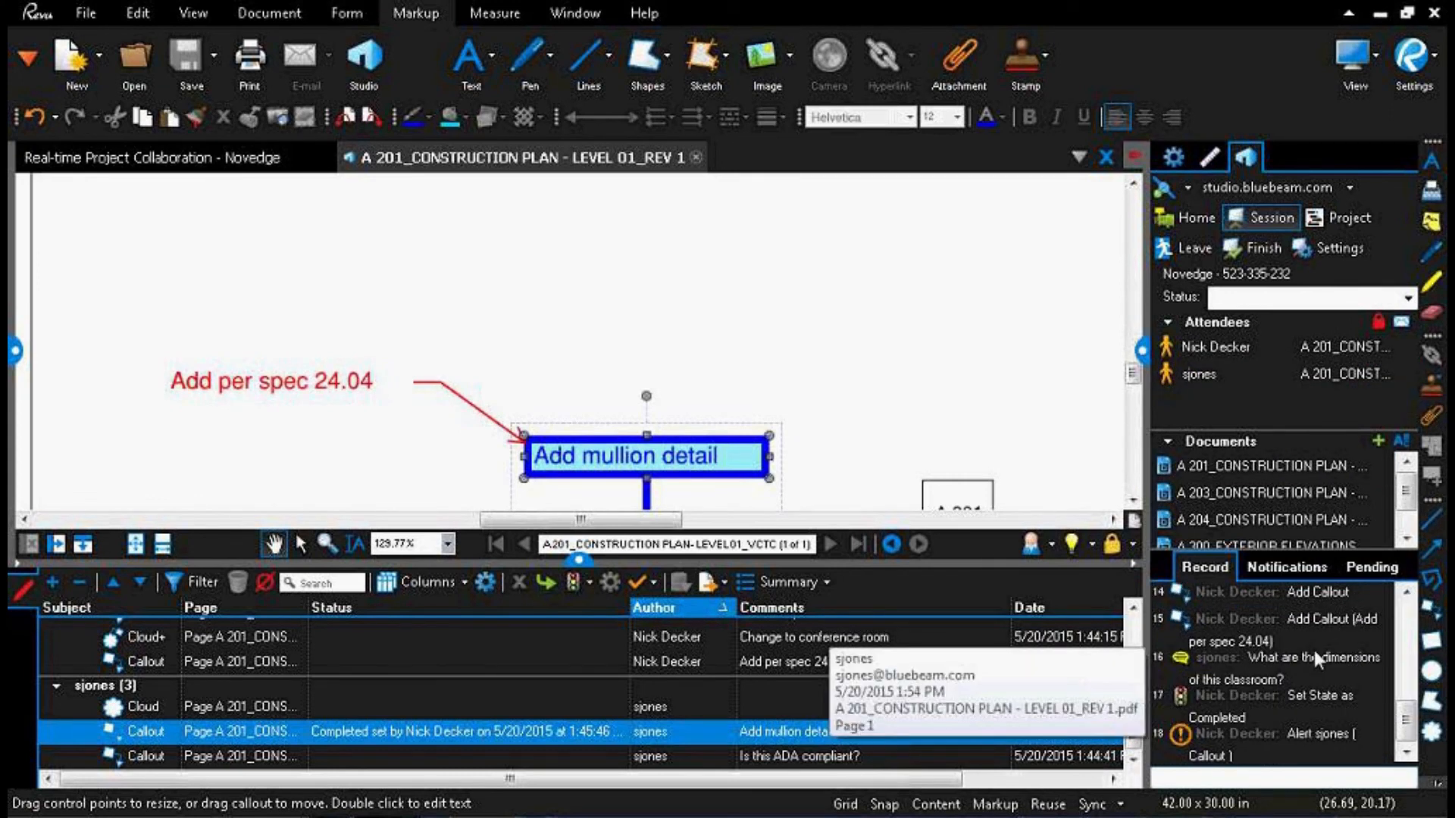
click(1179, 617)
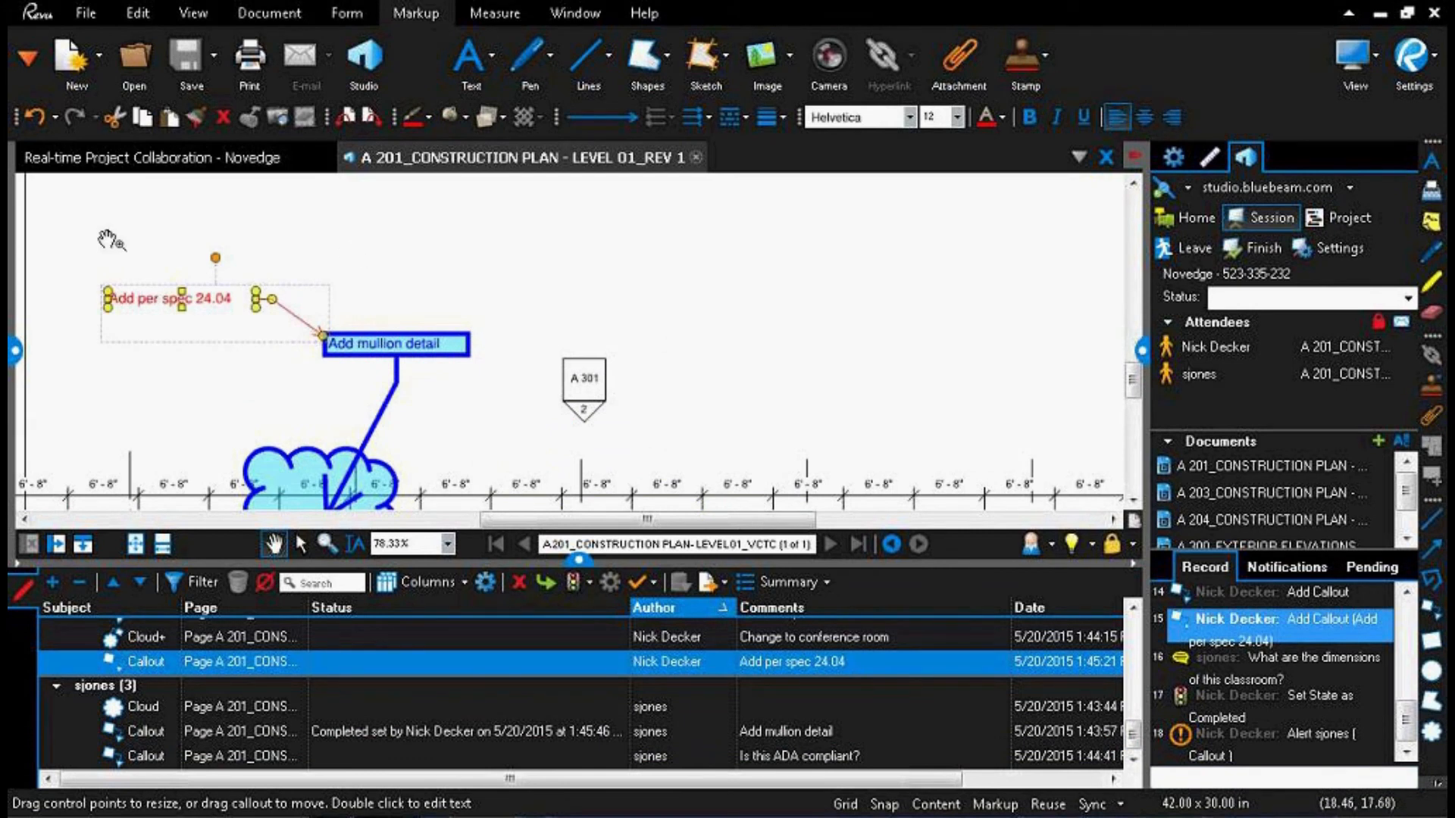
Step: Hide the markups list and follow the other session attendee's view
click(1411, 384)
click(574, 562)
mouse_move(1411, 377)
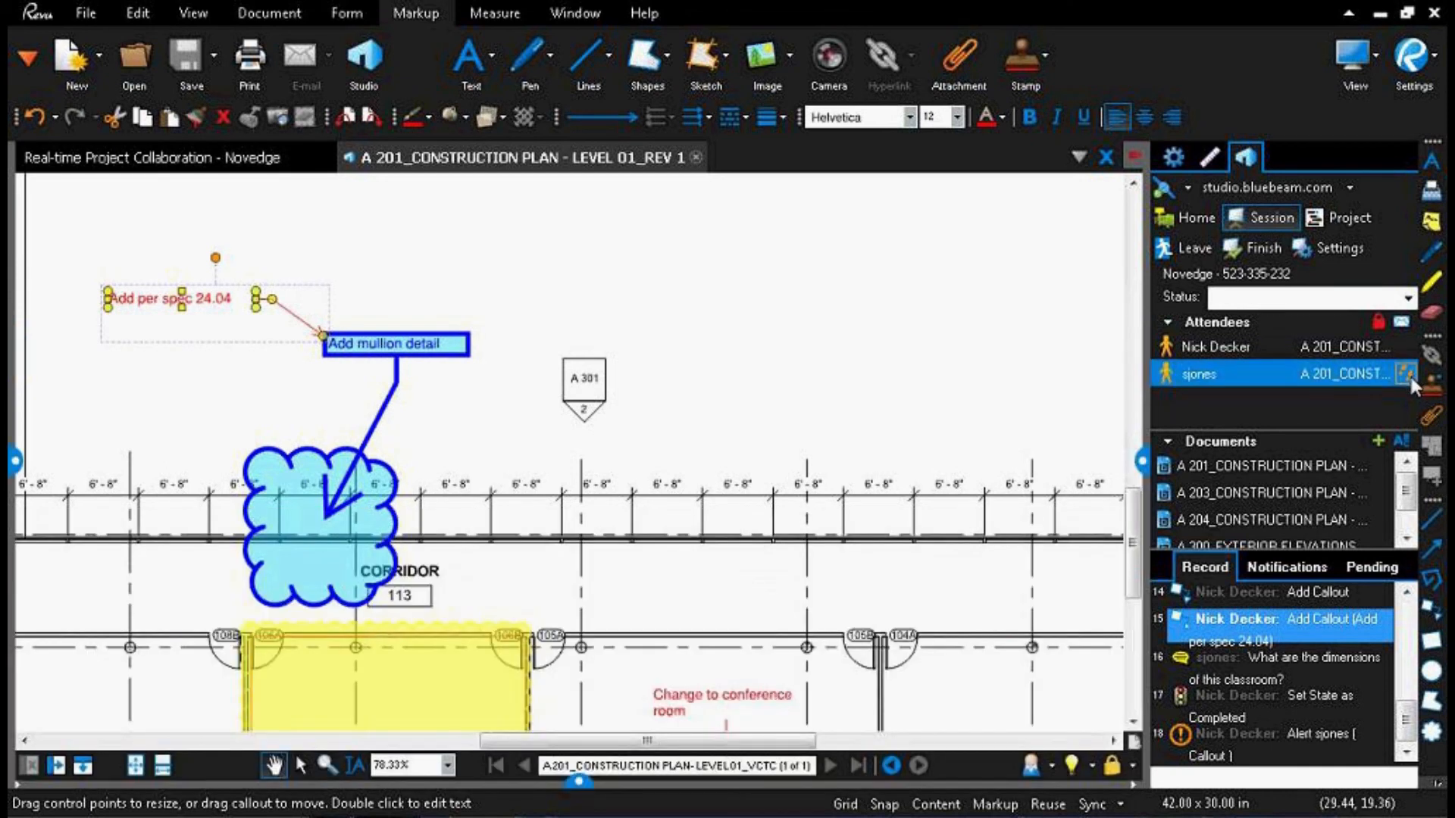
click(1407, 375)
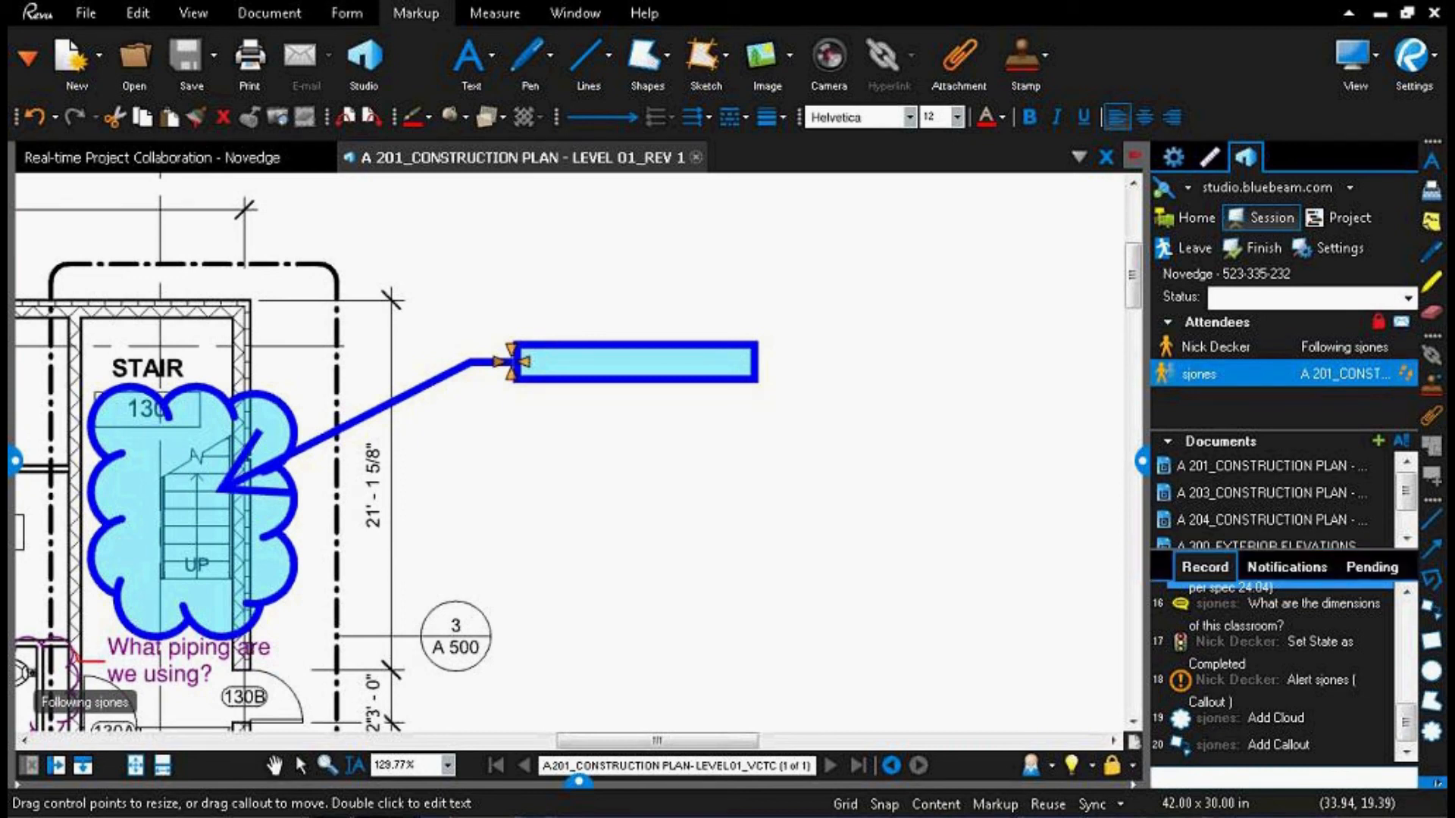
click(1215, 776)
text(That)
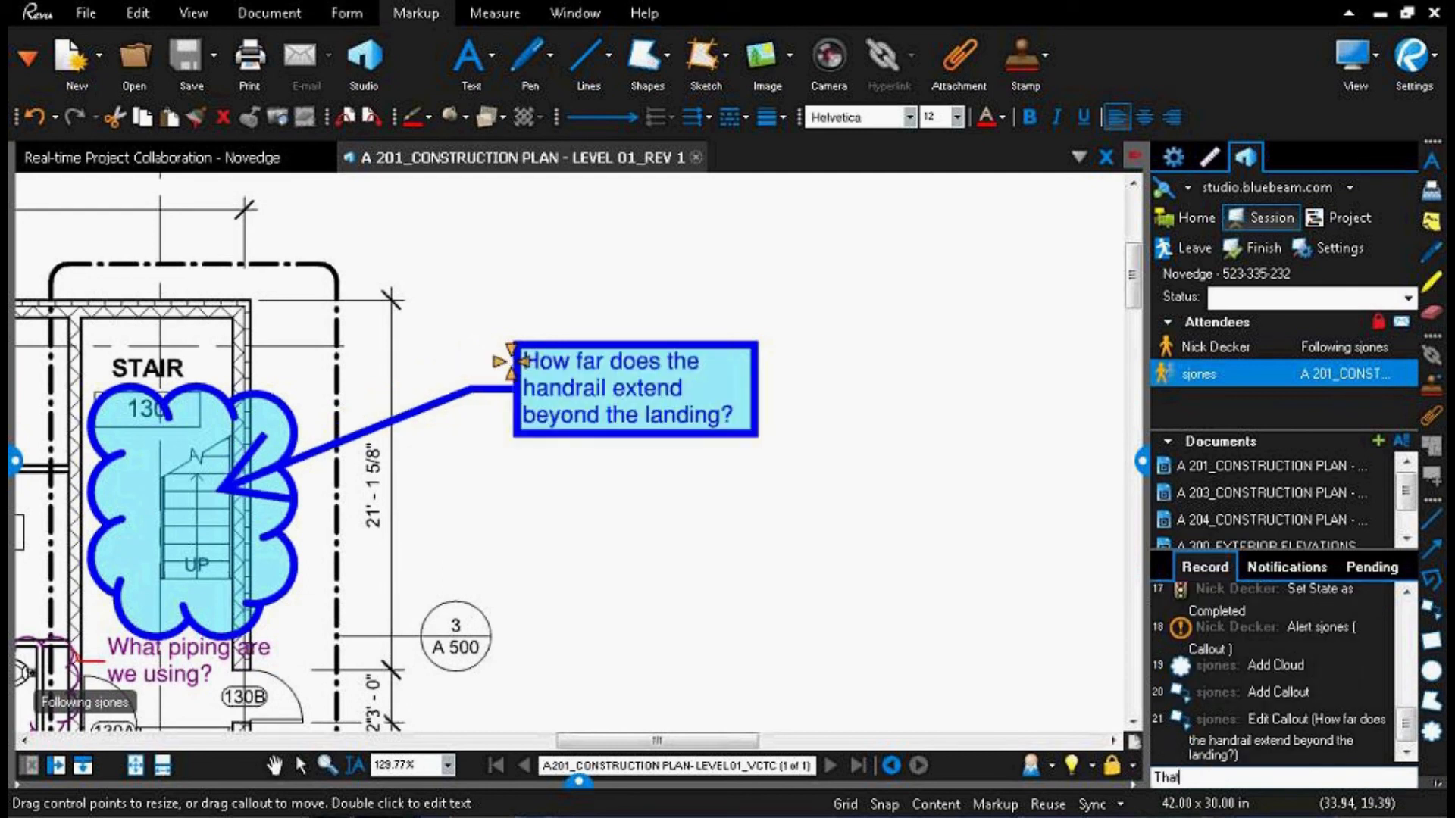
text(s the per)
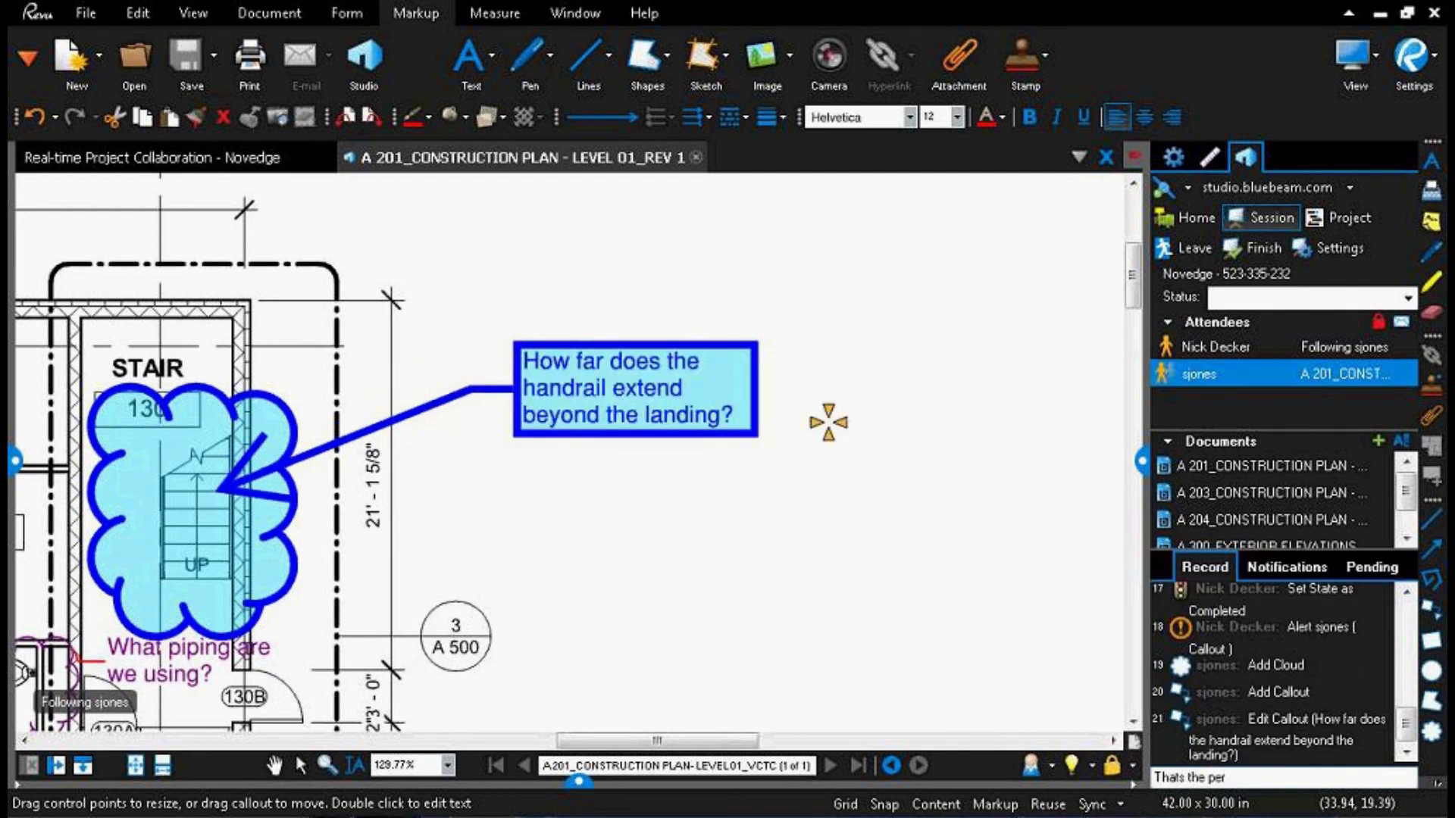
key(Return)
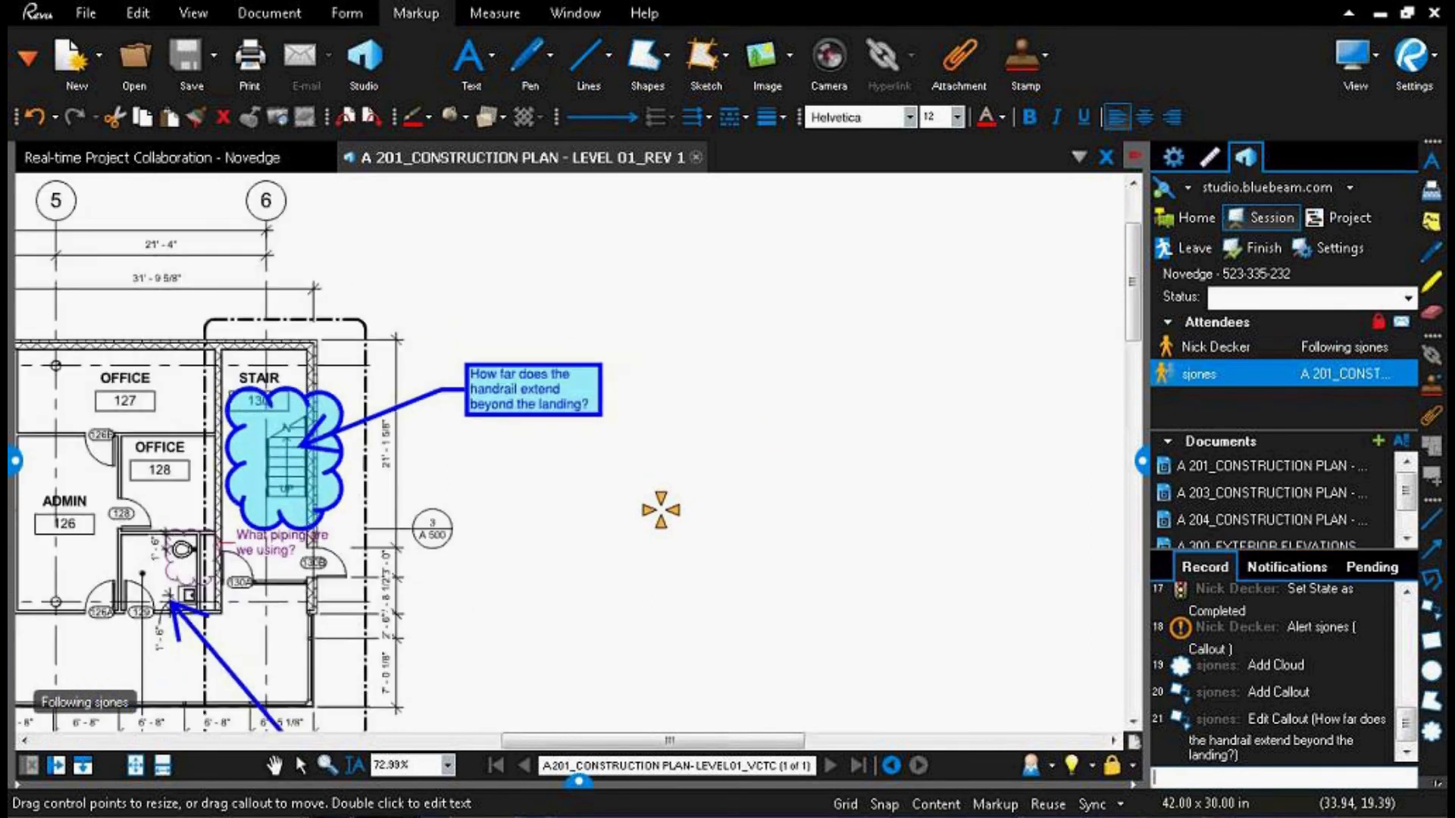
Step: Send the session chat message "We need an extra 12""
text(We need an e)
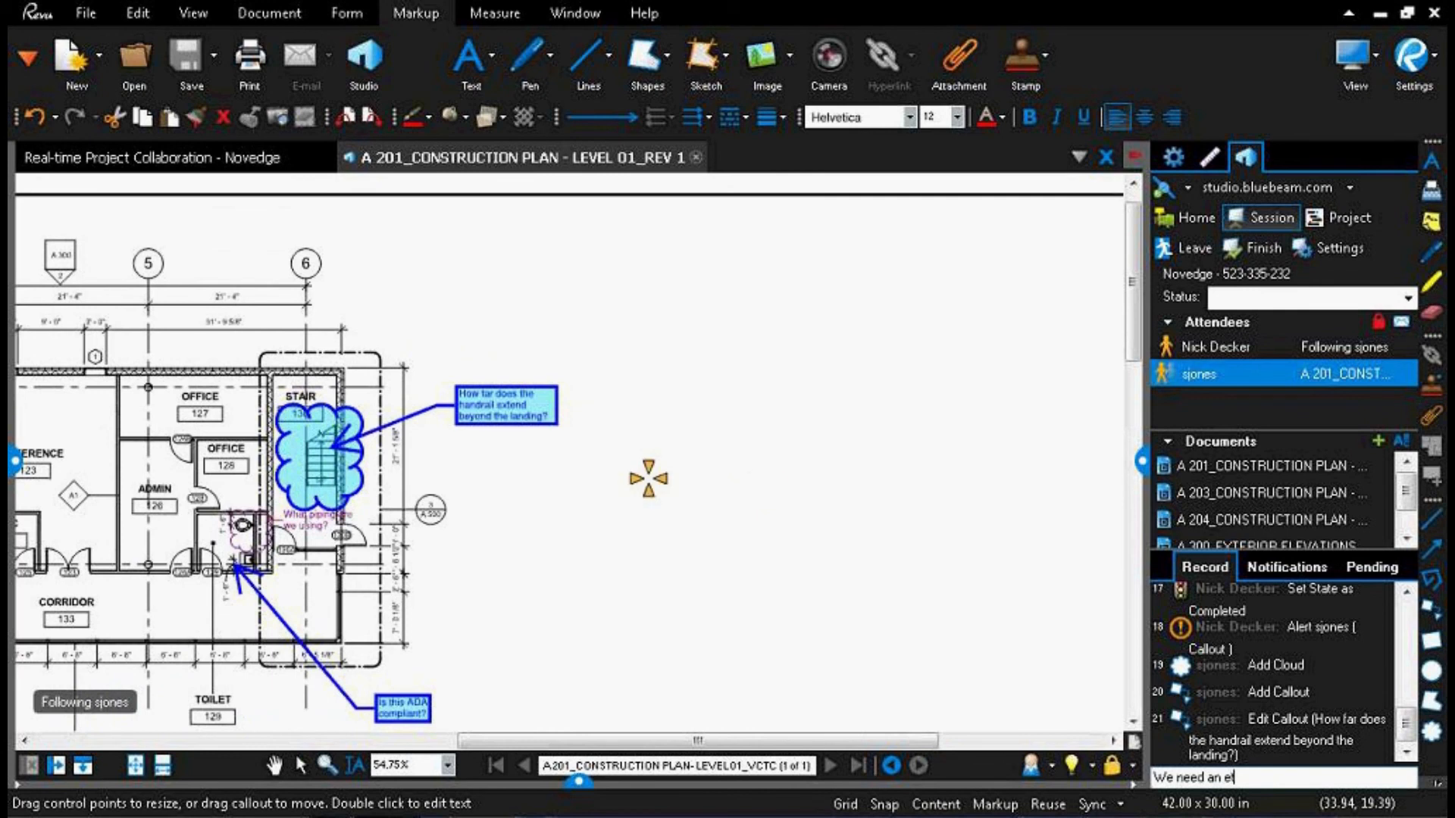
text(xa)
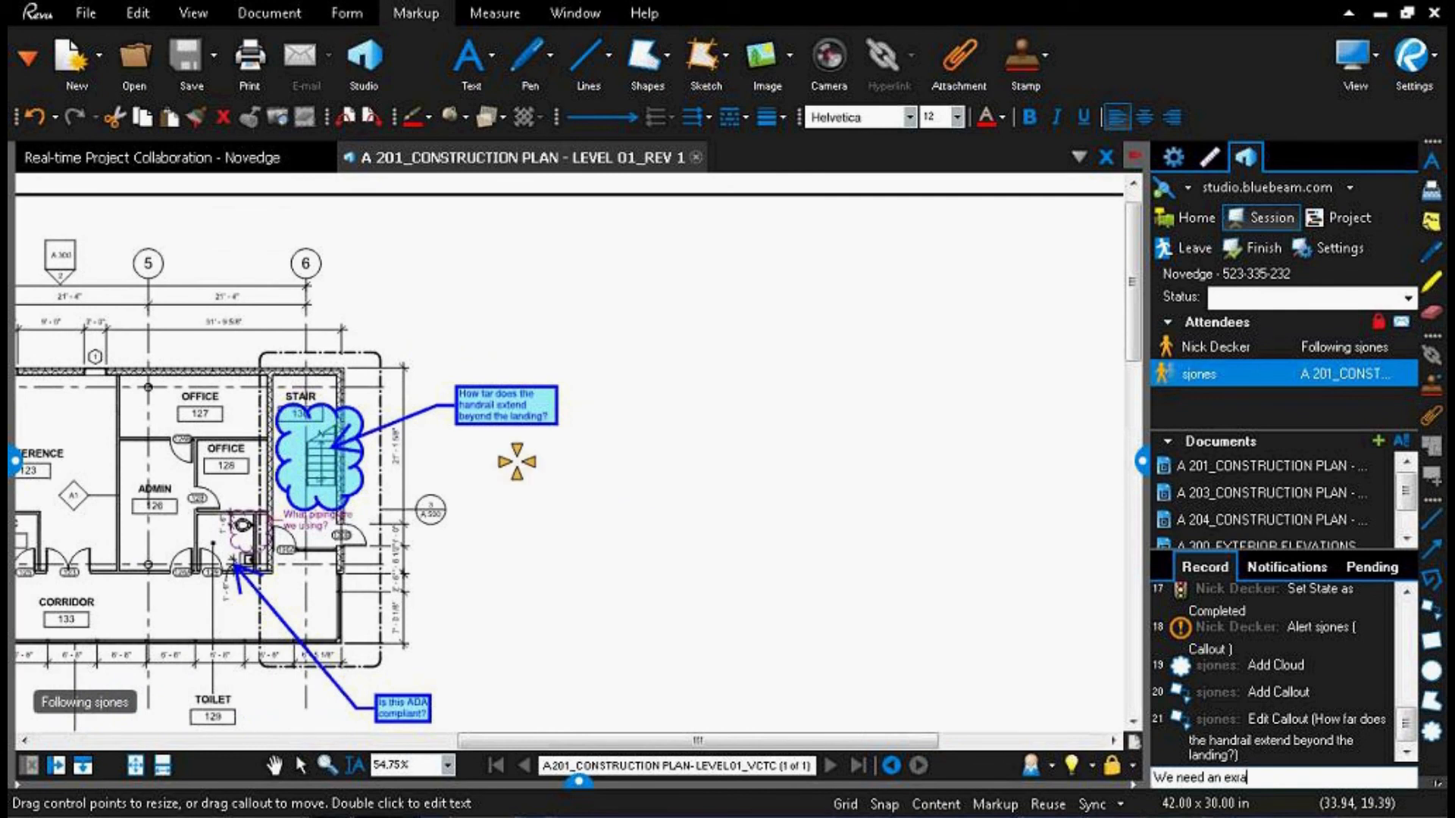
key(BackSpace)
key(BackSpace)
text(xtra)
text(,)
text(12")
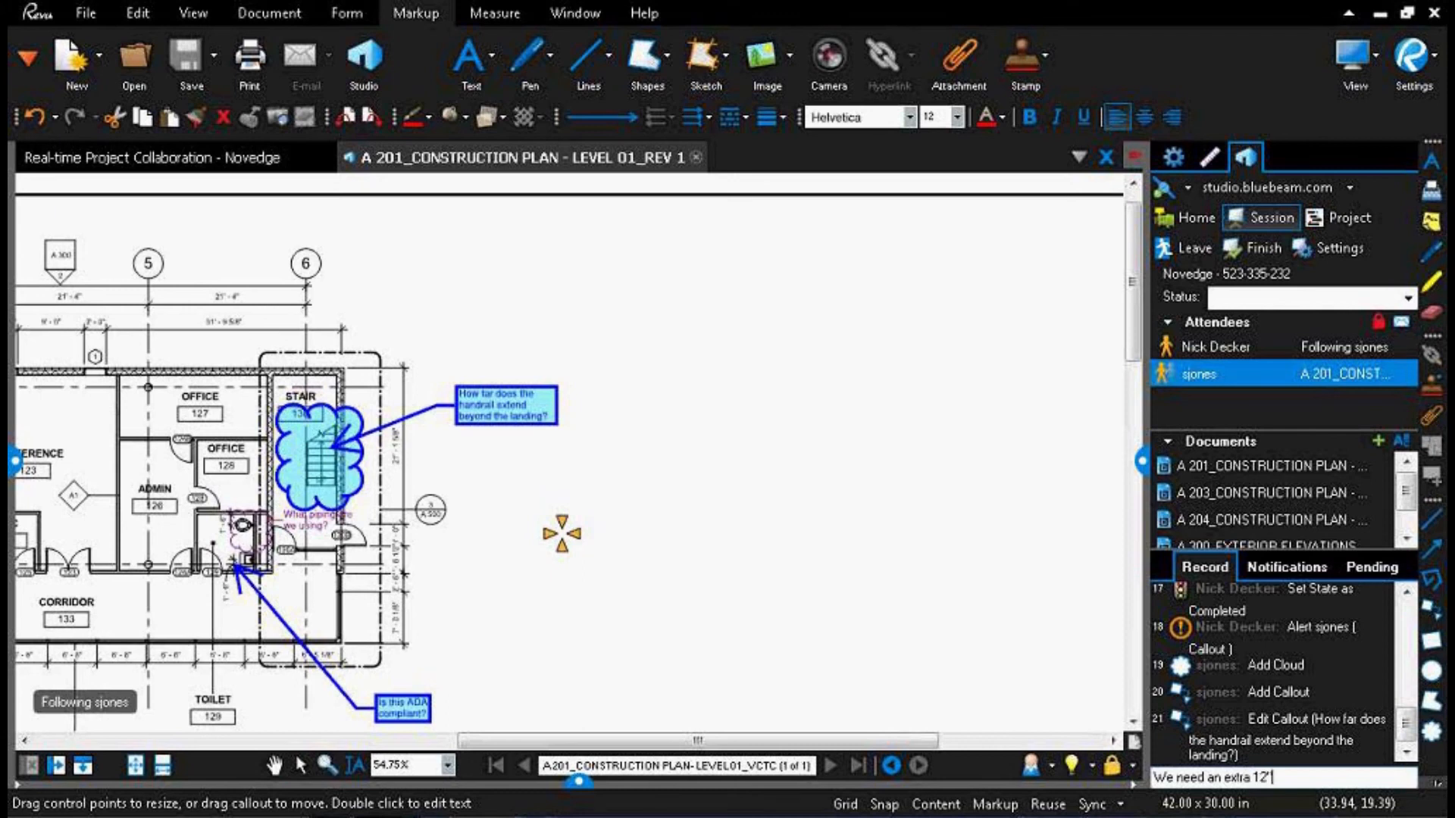
key(Return)
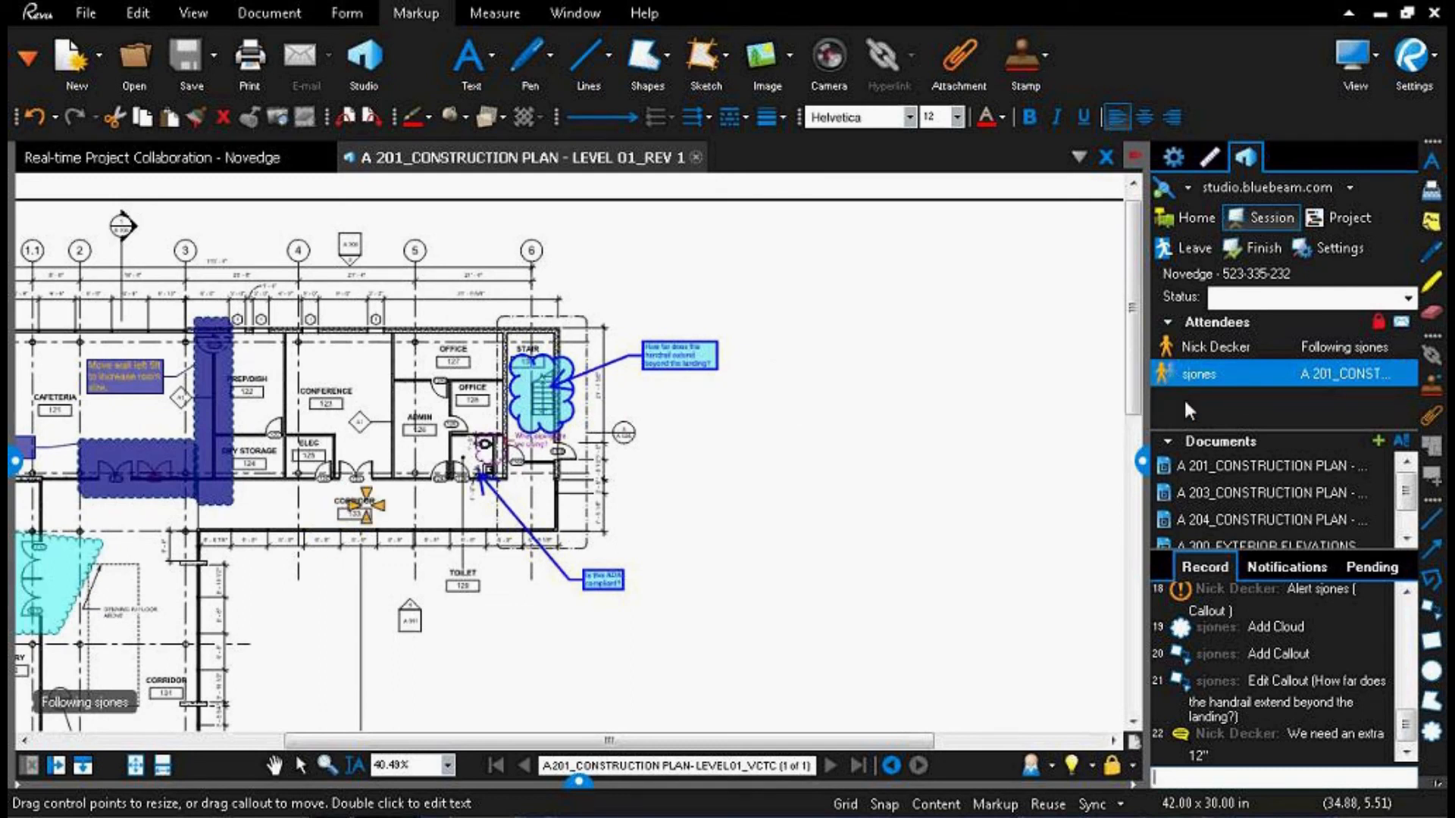
Step: Stop following the other attendee, and look over the Level 01 plan's markups and the session record
click(815, 471)
click(912, 379)
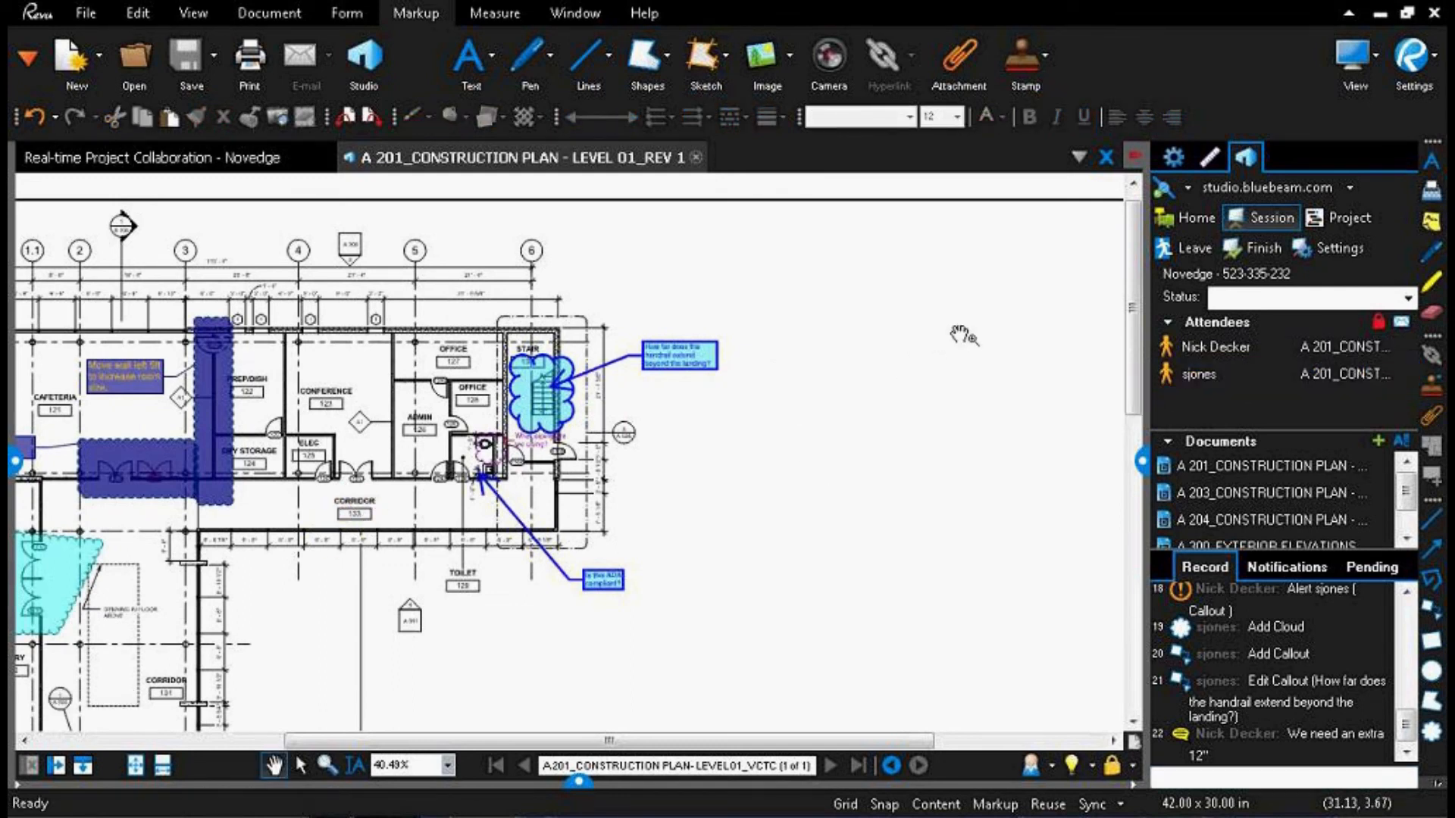
drag(318, 591, 672, 479)
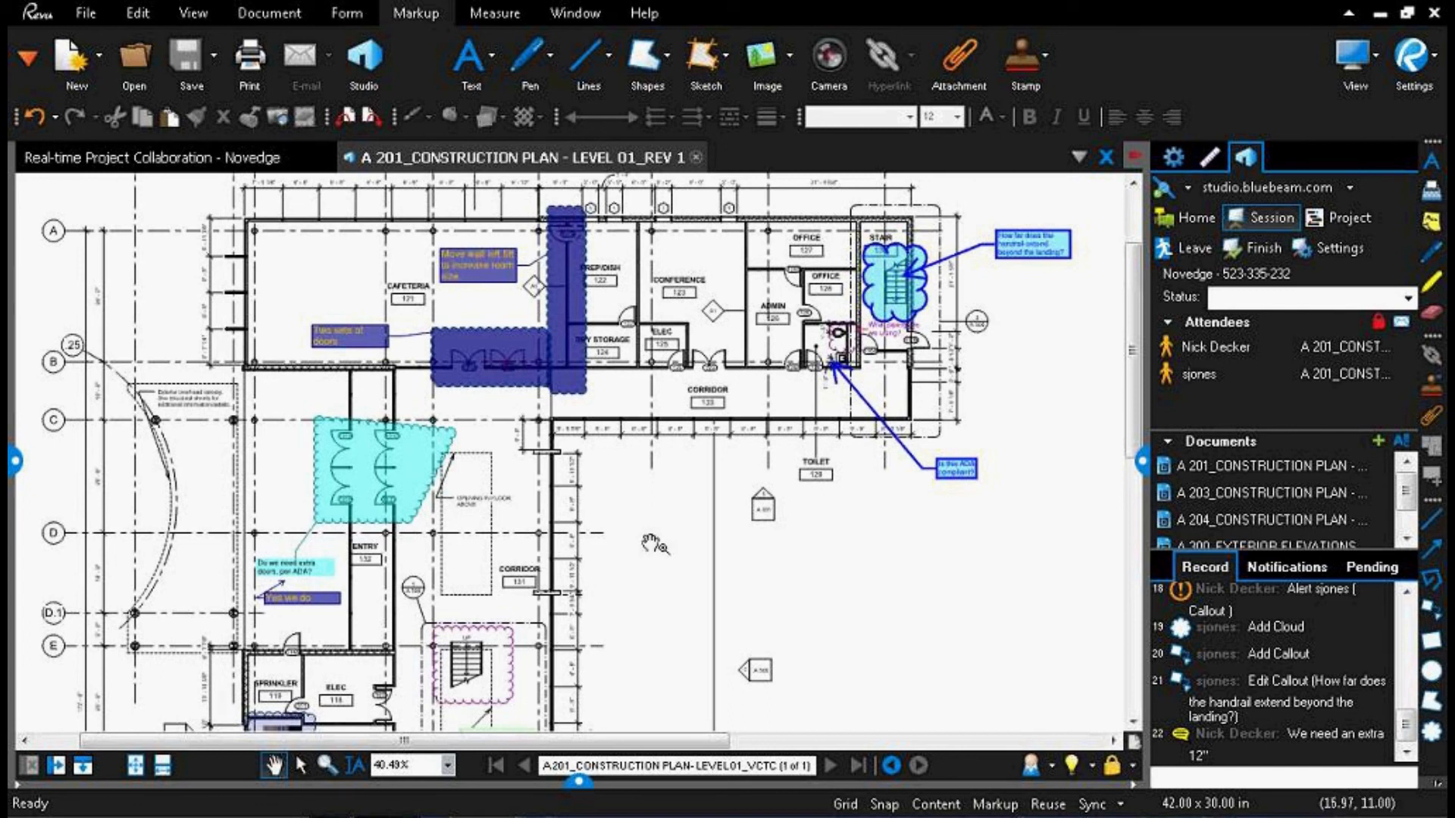
scroll(644, 506, down, 3)
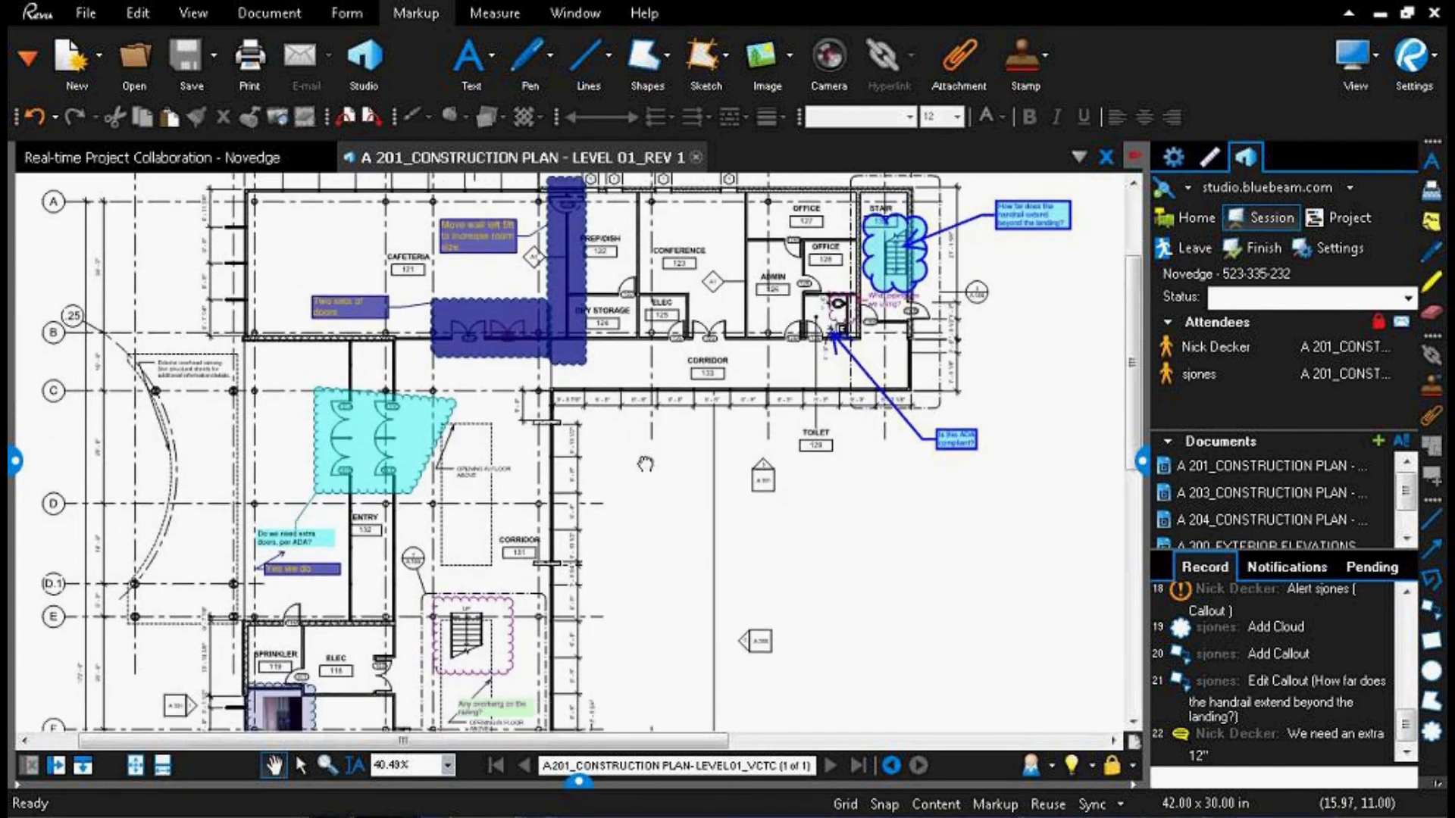
drag(1406, 726, 1408, 661)
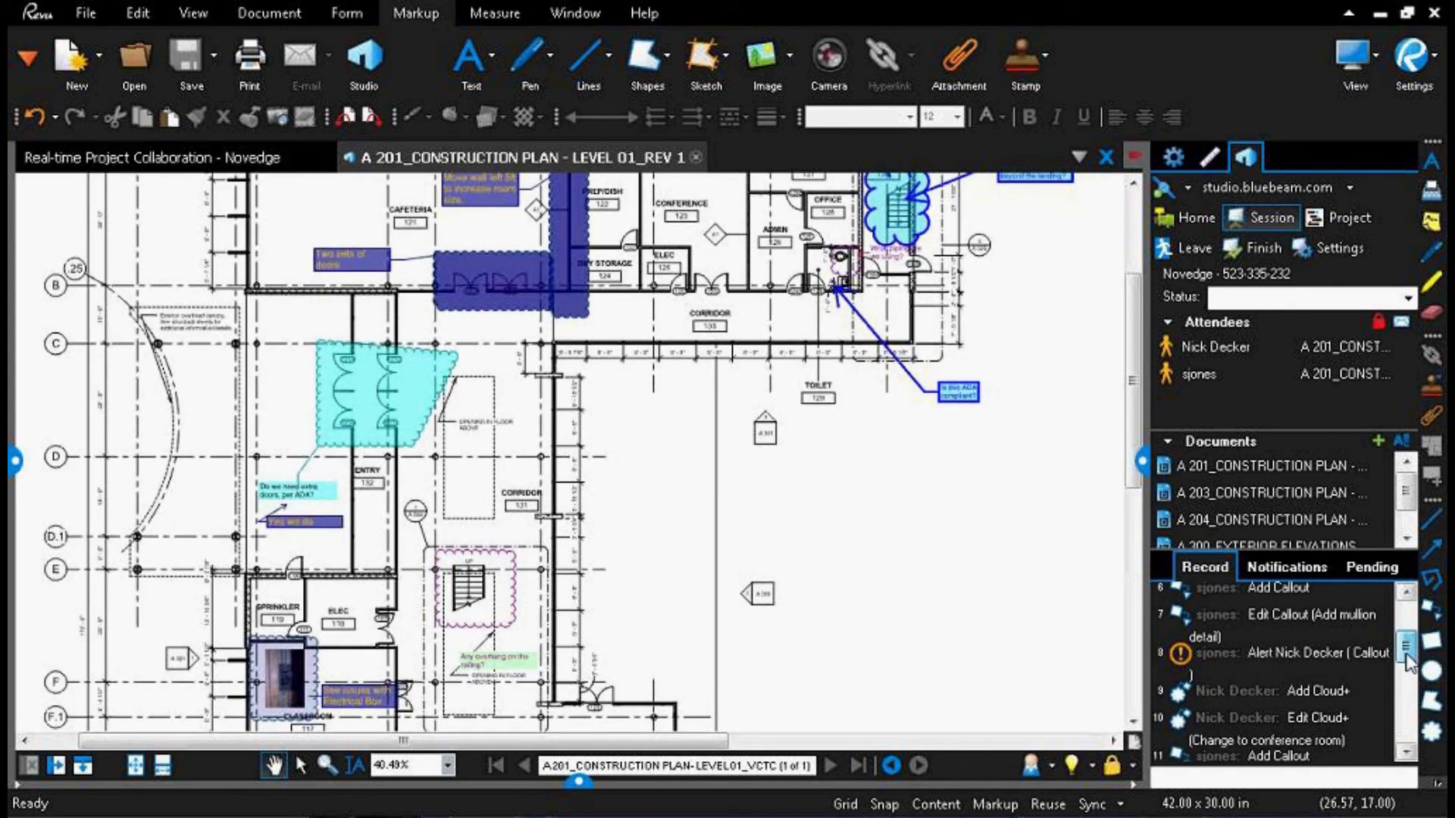
drag(1408, 663, 1404, 746)
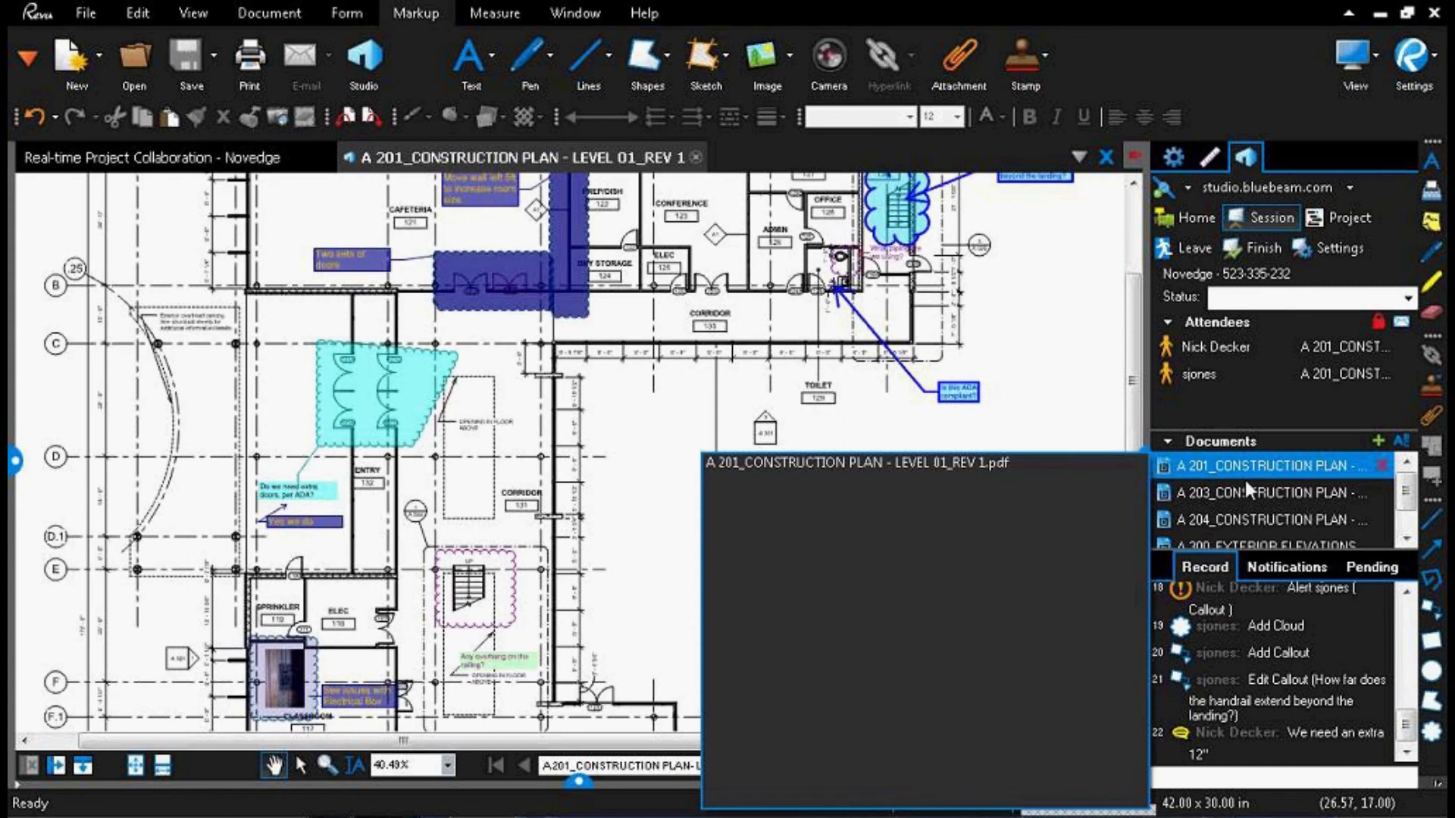
Step: Open the A 203 Level 03 and A 204 Roof Level session documents, and bring the A 203 plan to the front
double_click(1248, 495)
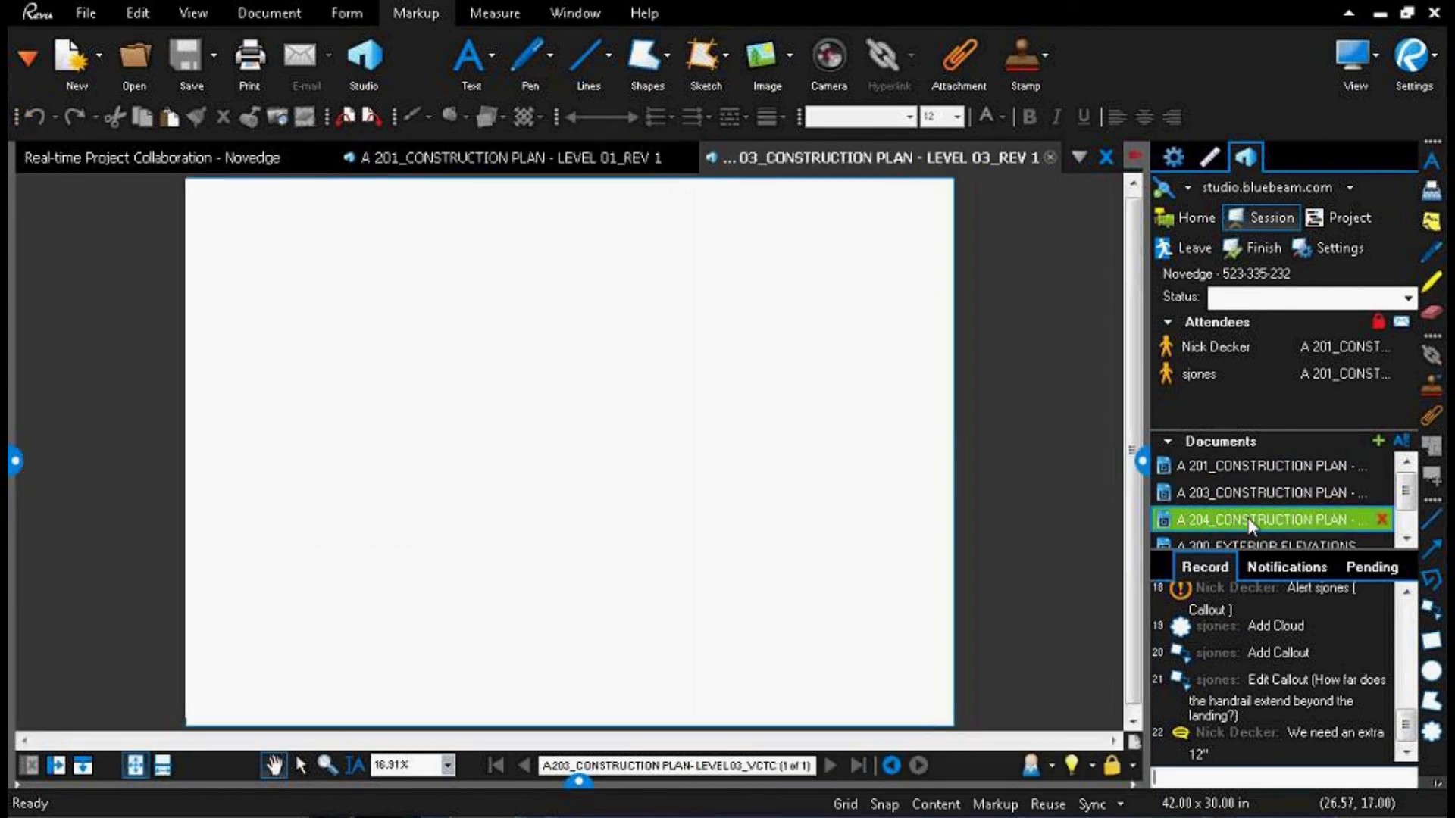
double_click(1248, 520)
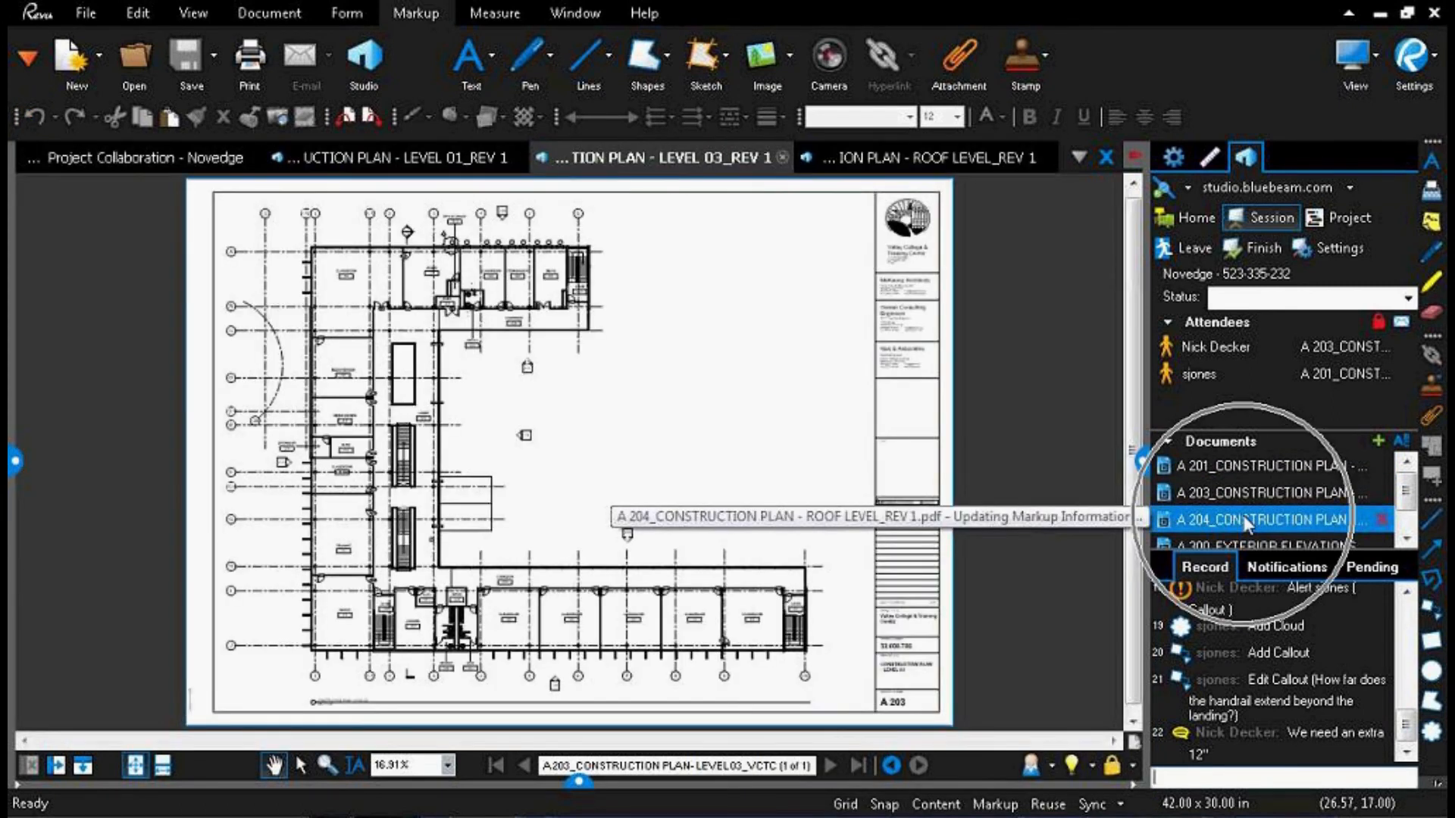
click(1219, 467)
double_click(1219, 467)
click(1189, 492)
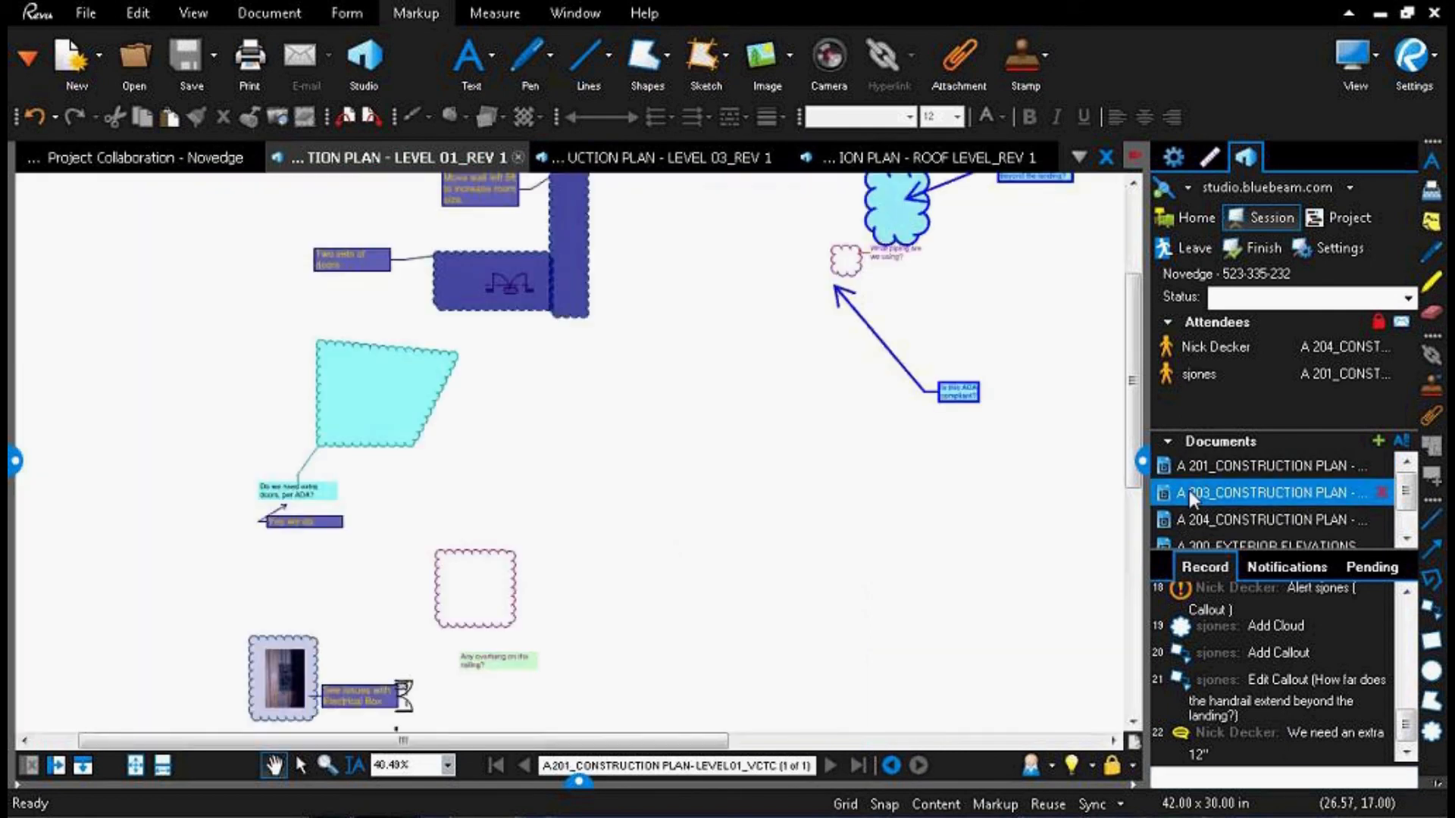
click(1216, 775)
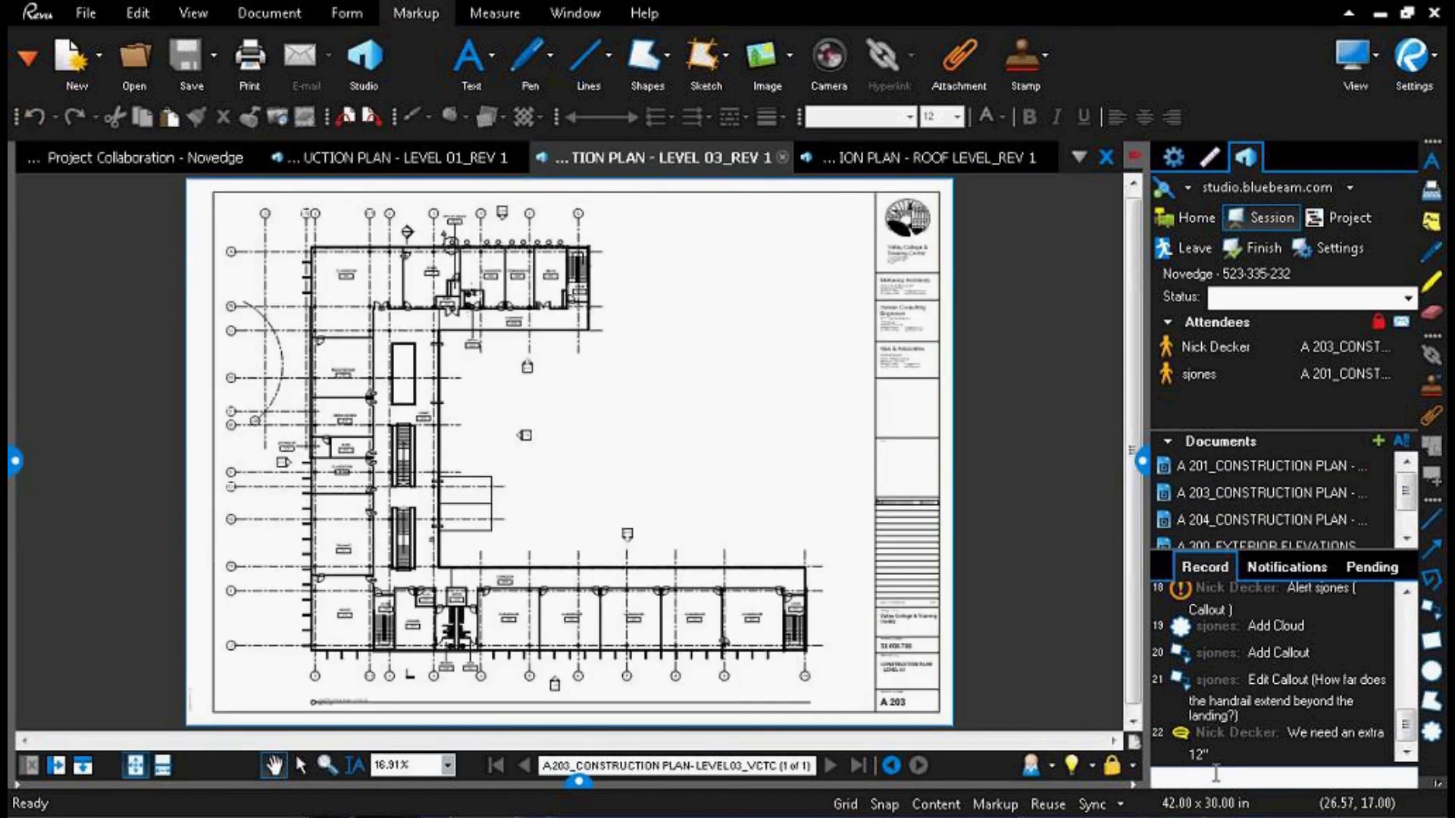
Step: Draw a cloud markup around the Conference 325 room label on the Level 03 plan
scroll(485, 319, up, 5)
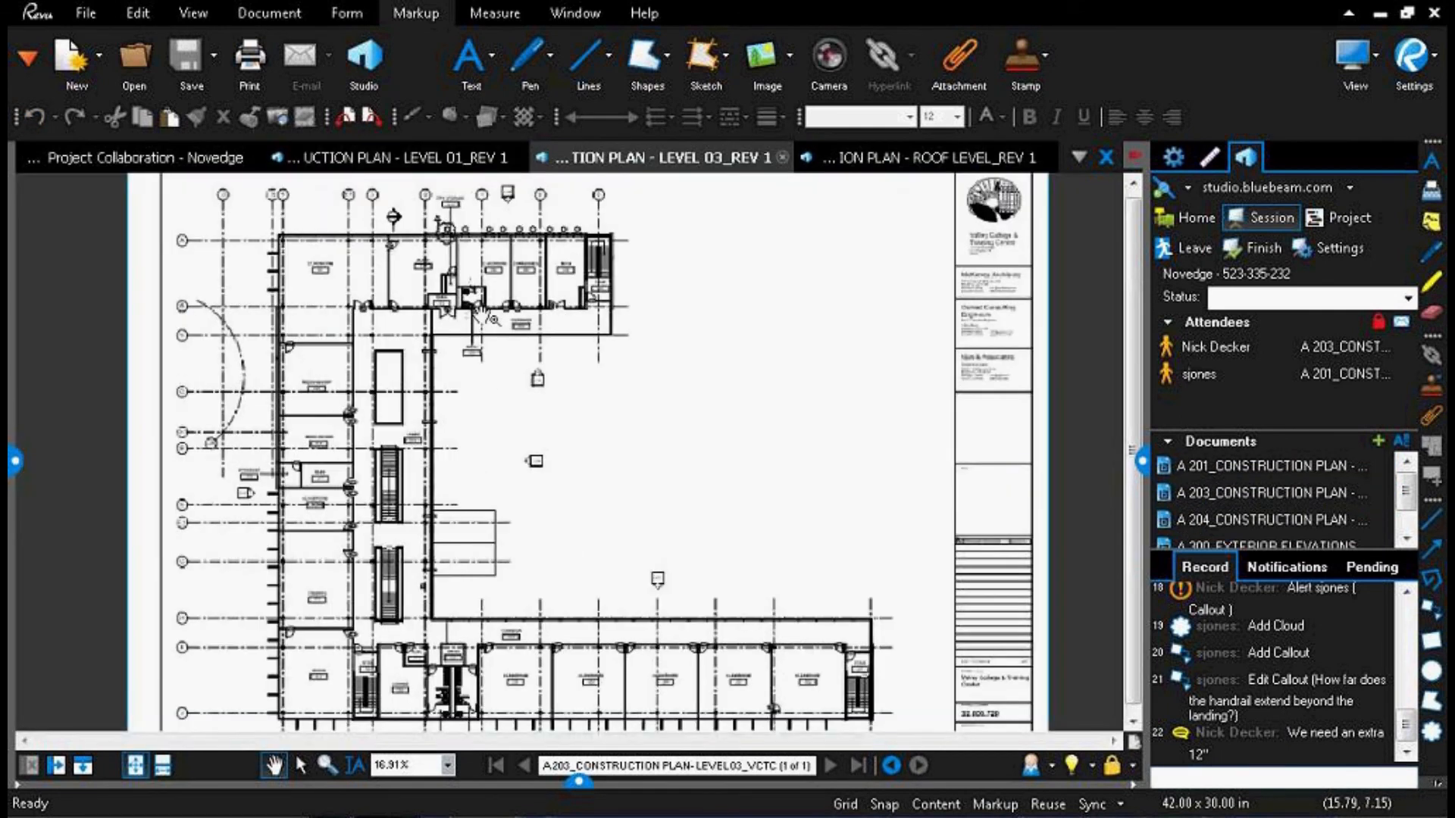
scroll(496, 394, down, 1)
drag(497, 377, 477, 519)
key(c)
drag(547, 334, 628, 391)
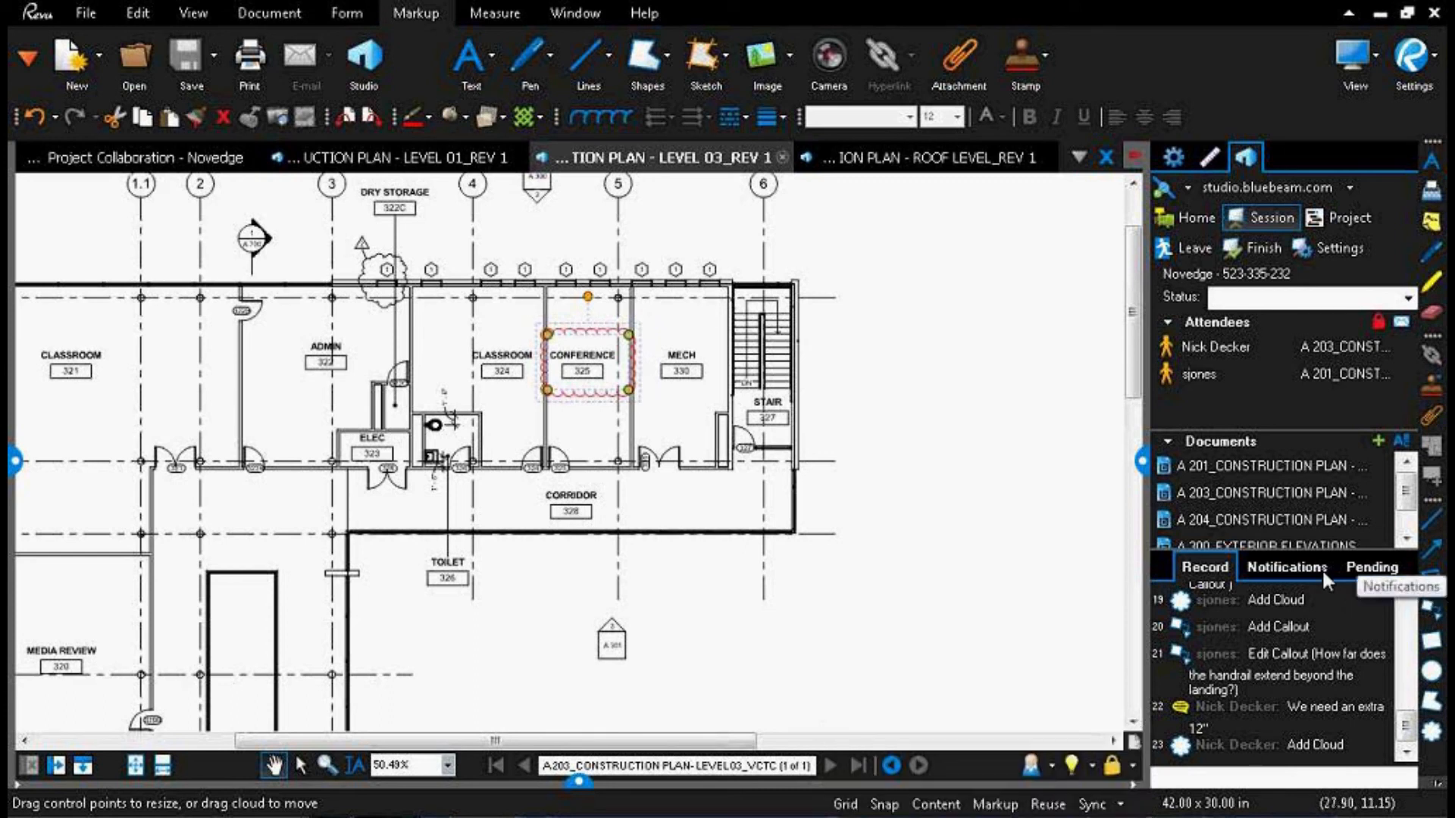
Step: Widen the Studio panel to fit the full document names, and enable the Novedge session's expiration in its settings
drag(1138, 435, 983, 459)
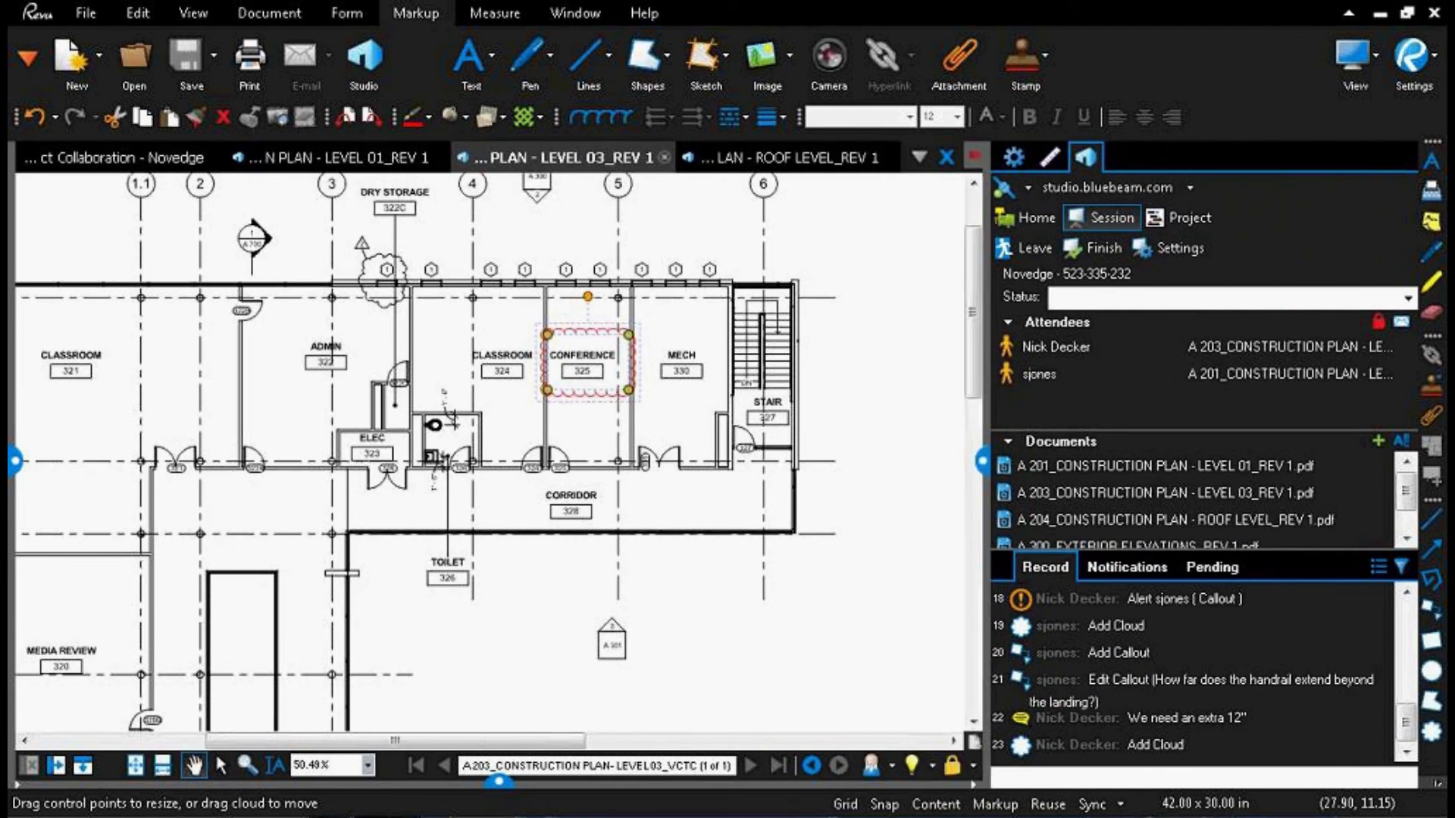
click(1134, 347)
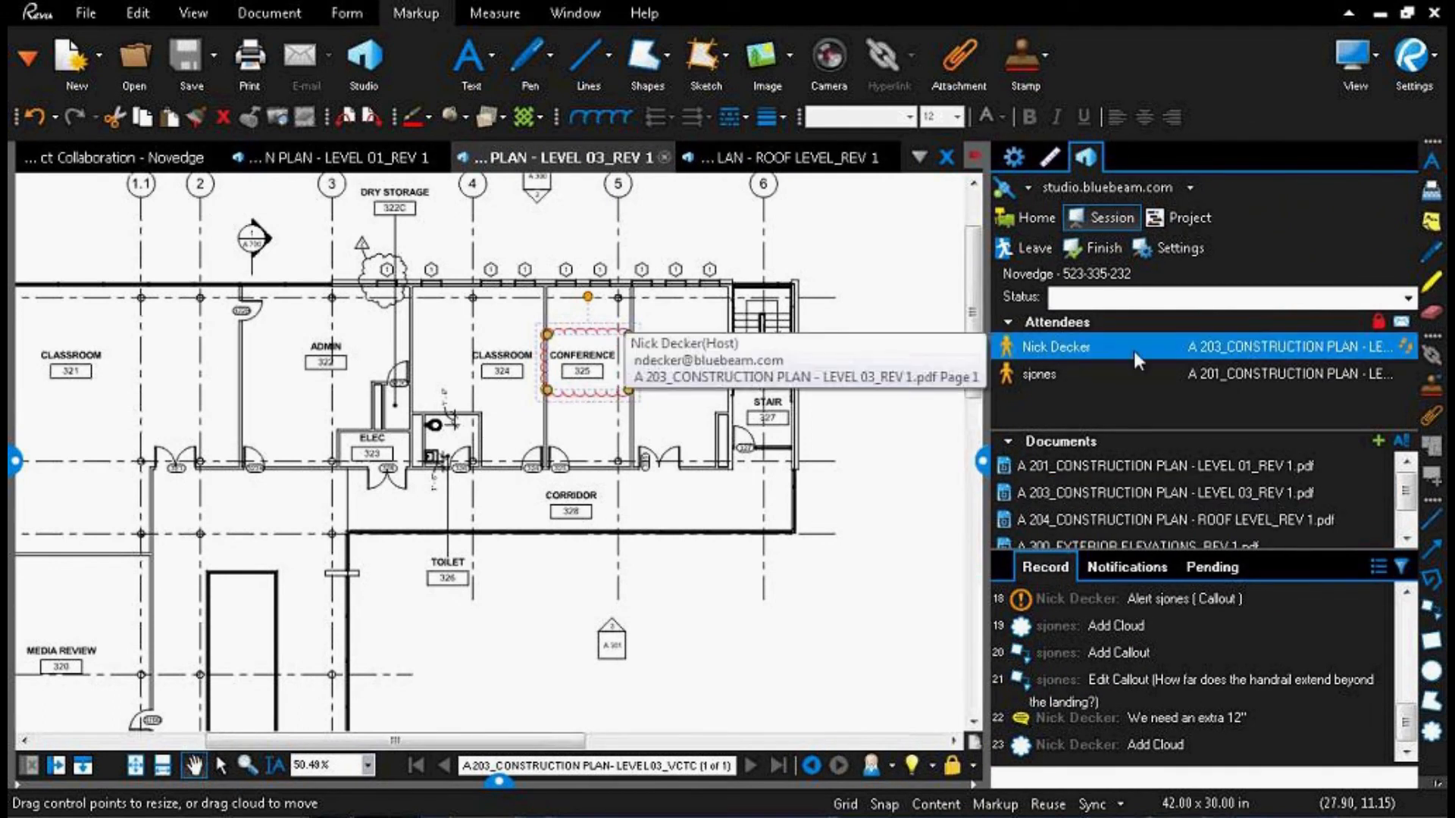
click(1156, 254)
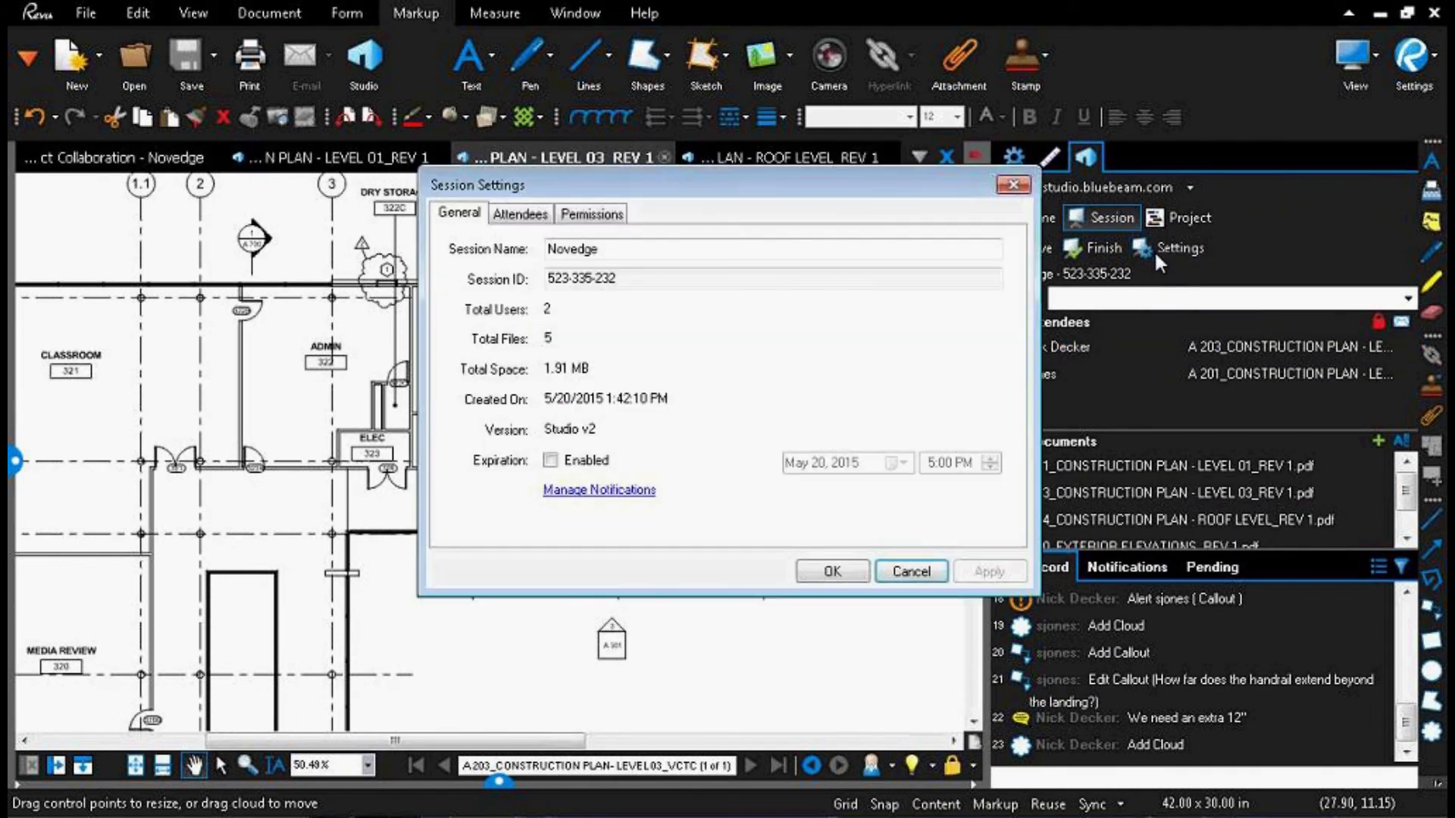
click(554, 464)
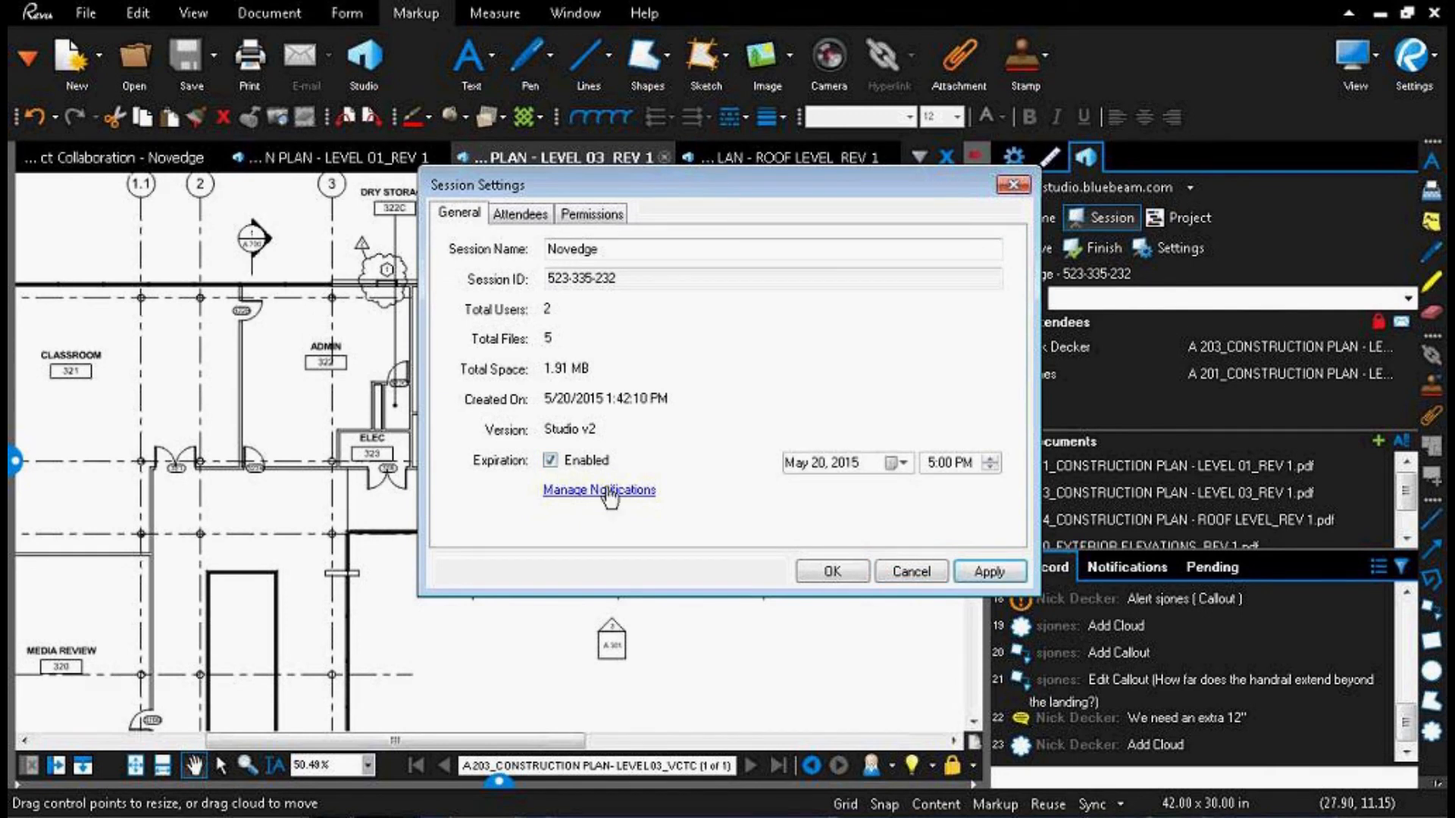
click(603, 247)
key(ctrl)
Step: Review the session's attendee access list and the groups available for it, without adding any
click(536, 222)
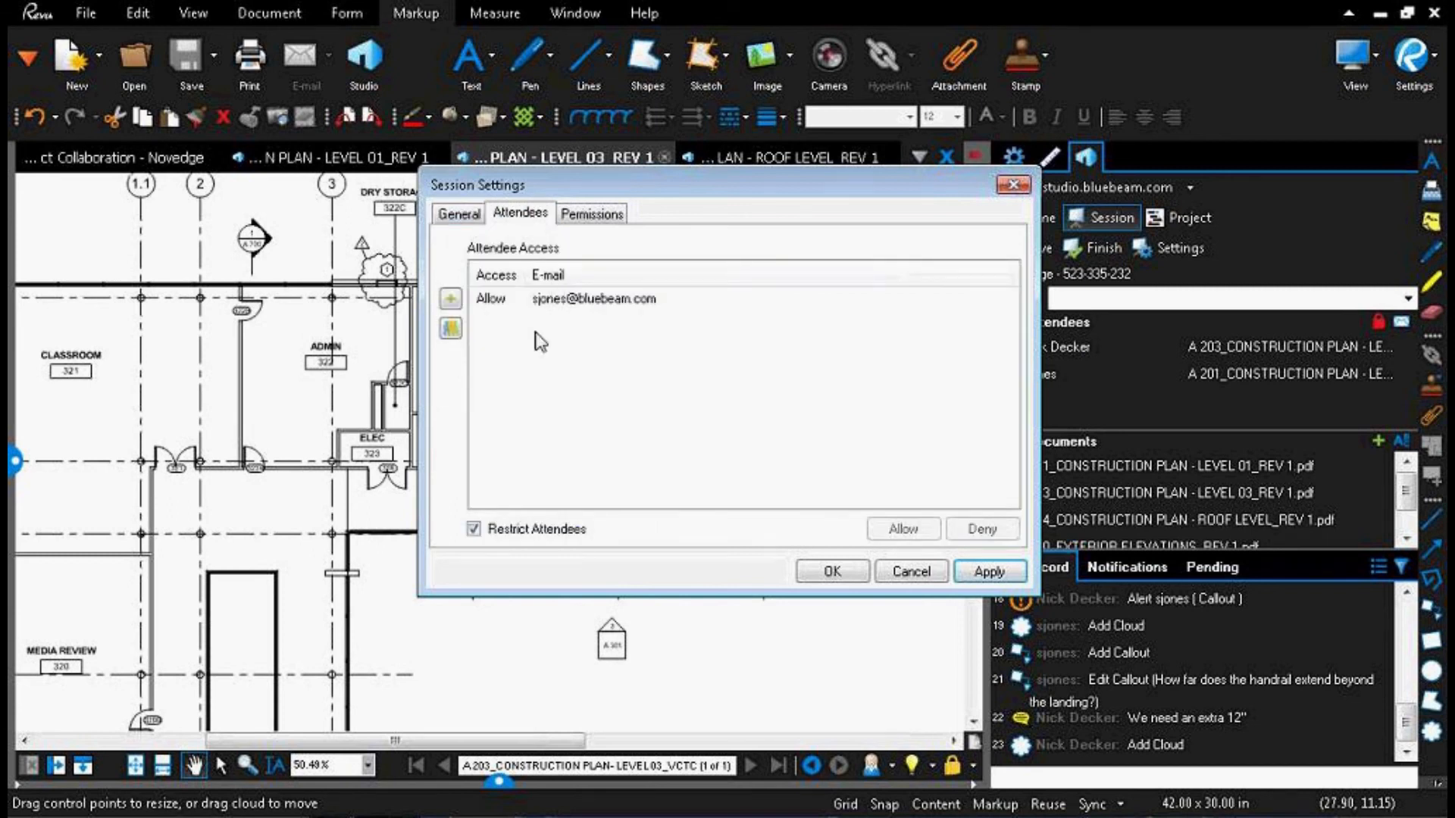
click(454, 330)
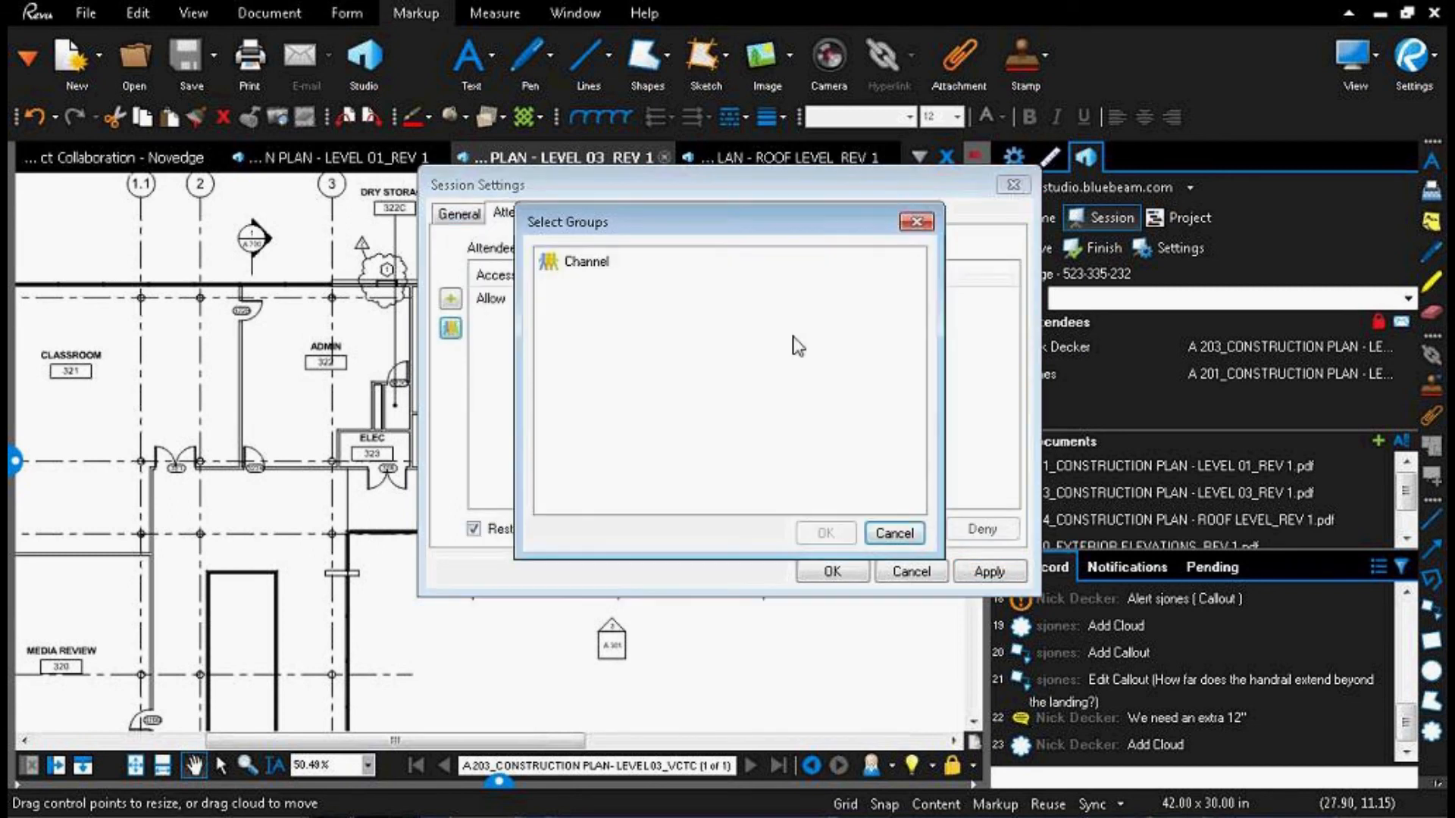
click(922, 224)
Step: Examine the permissions applied to session attendees, including Save As, Full Control, Add Documents, Markup Alert and Markup
click(595, 216)
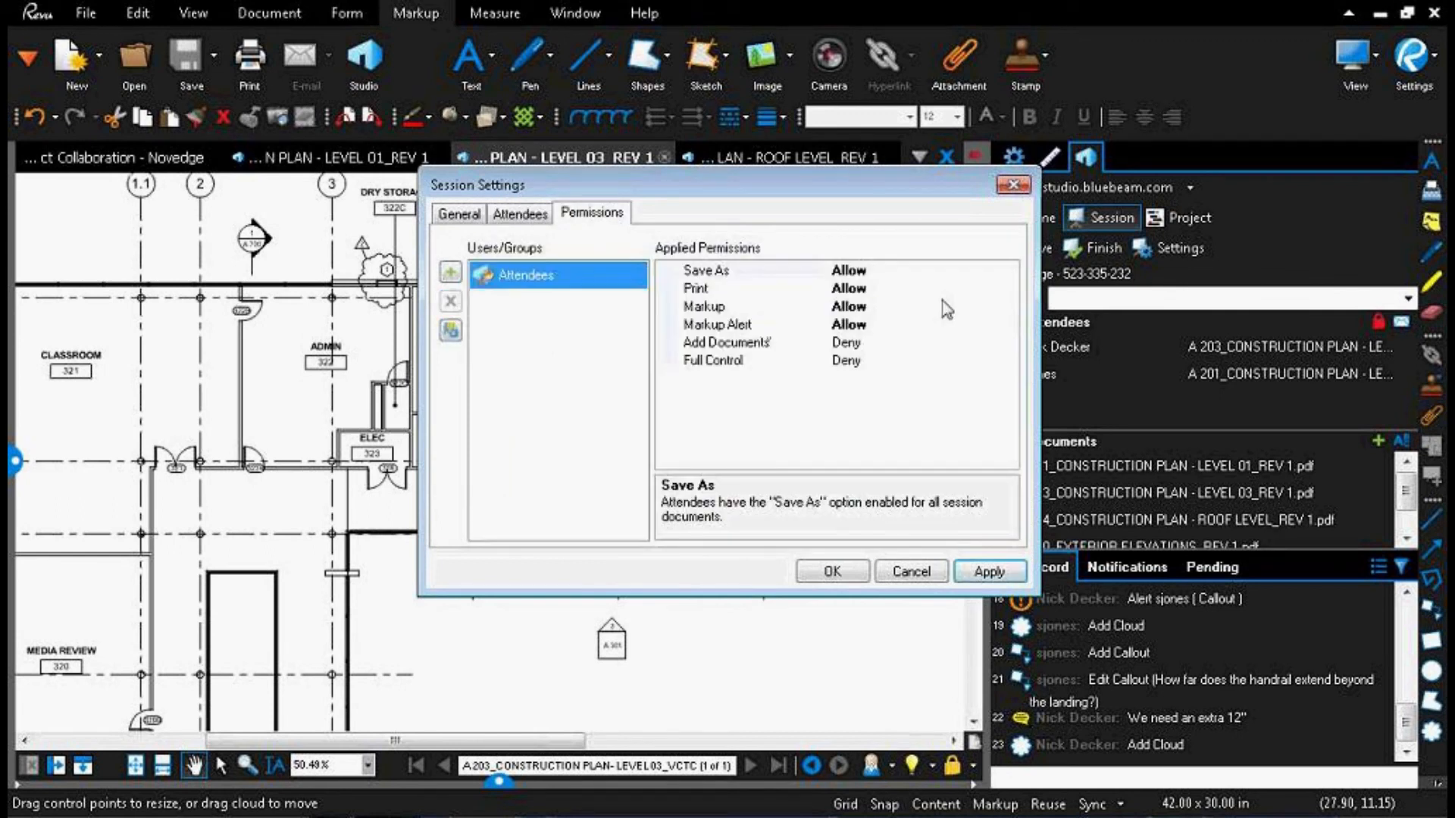
click(1008, 272)
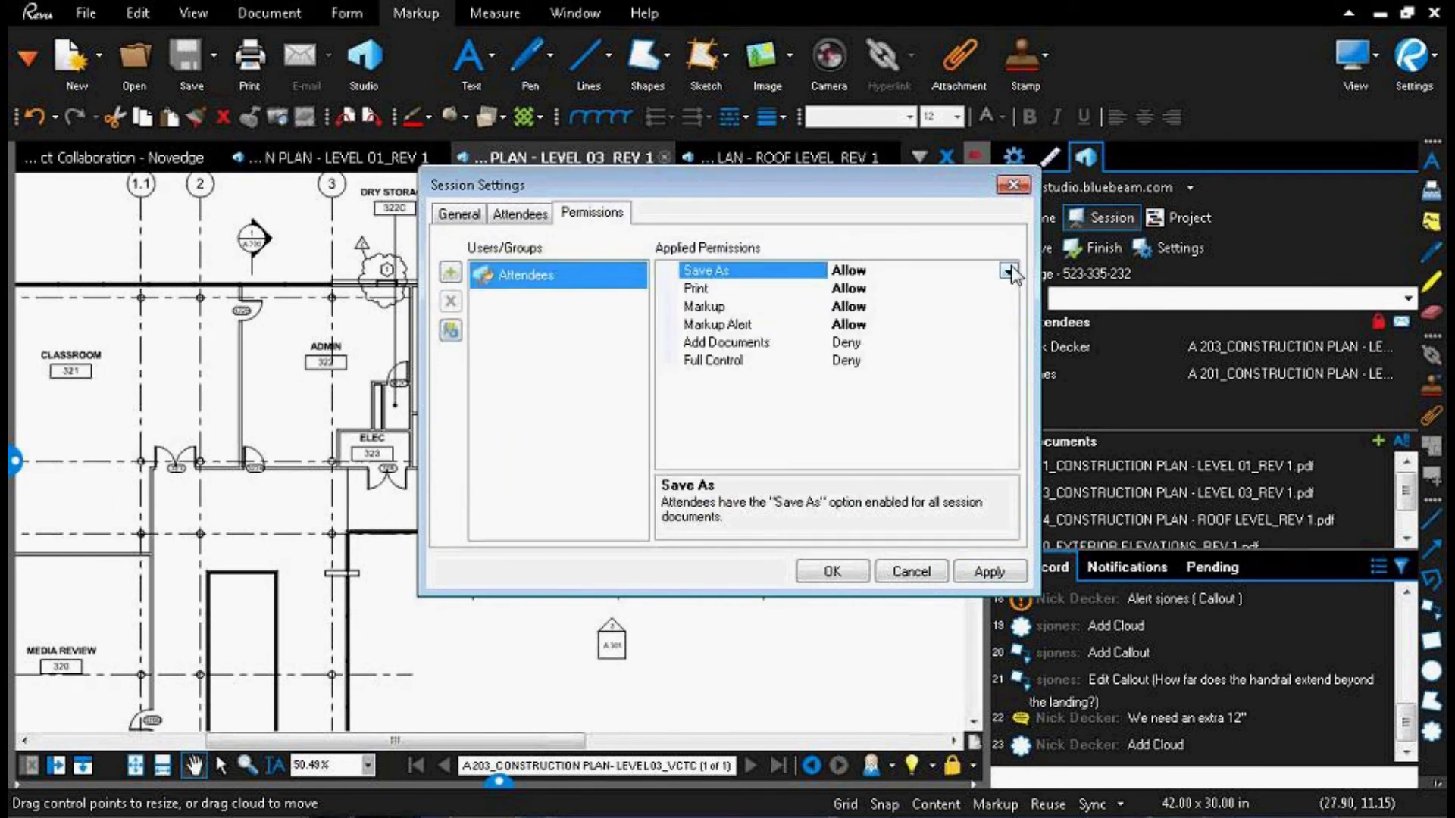
click(1008, 271)
click(1008, 271)
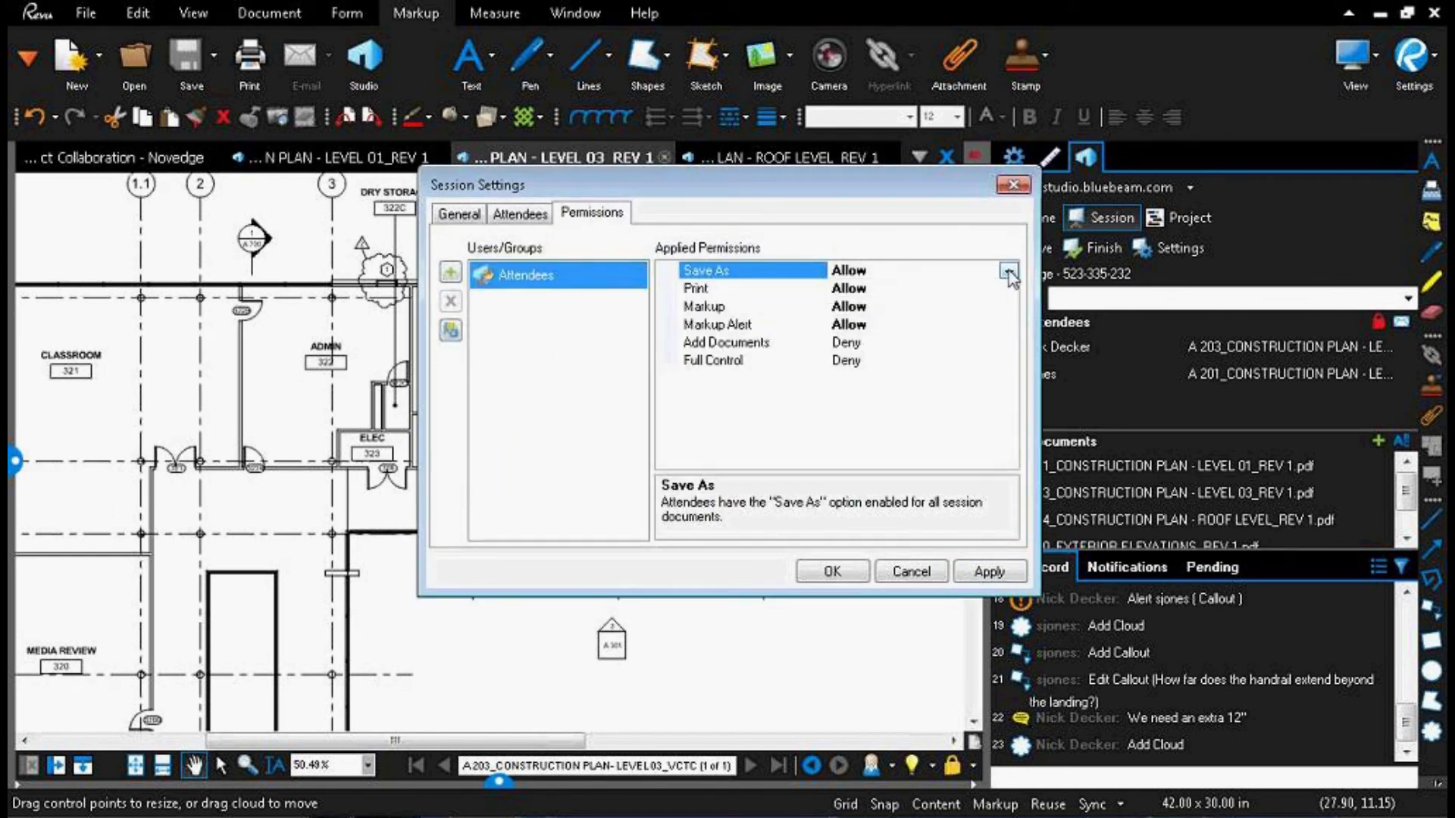
click(1000, 361)
click(1008, 362)
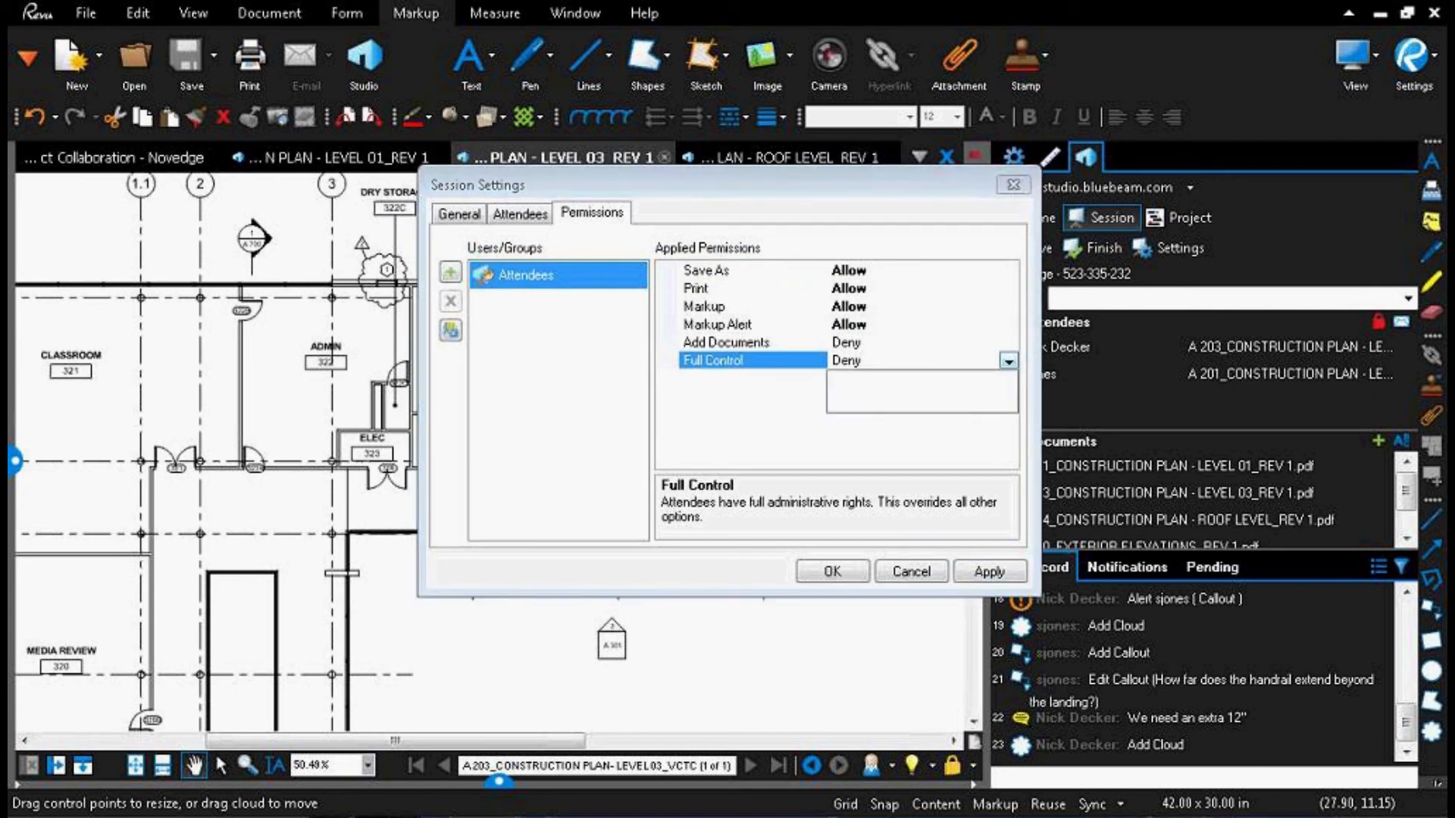
click(1009, 361)
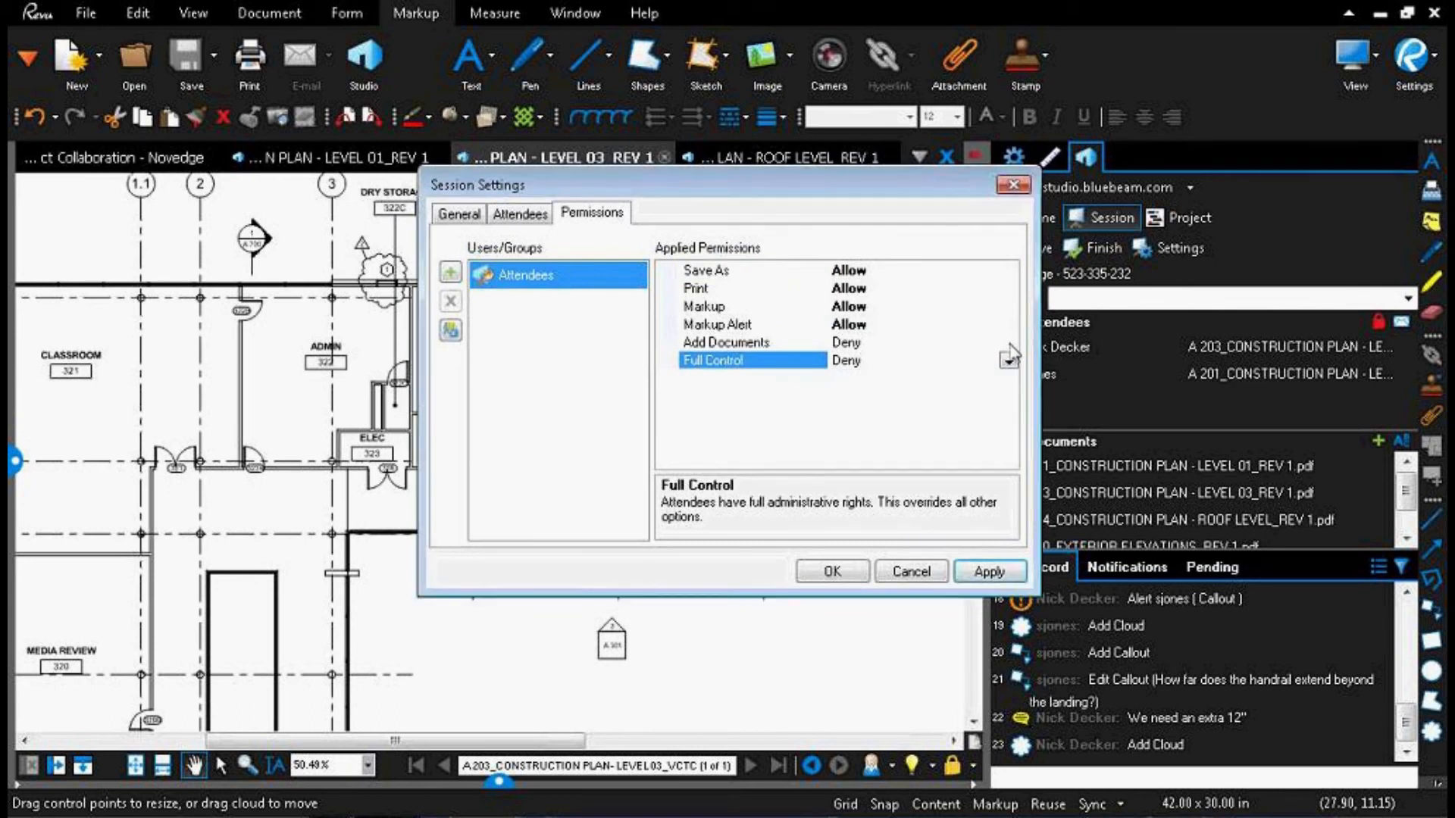
click(1009, 344)
click(1009, 326)
click(1006, 307)
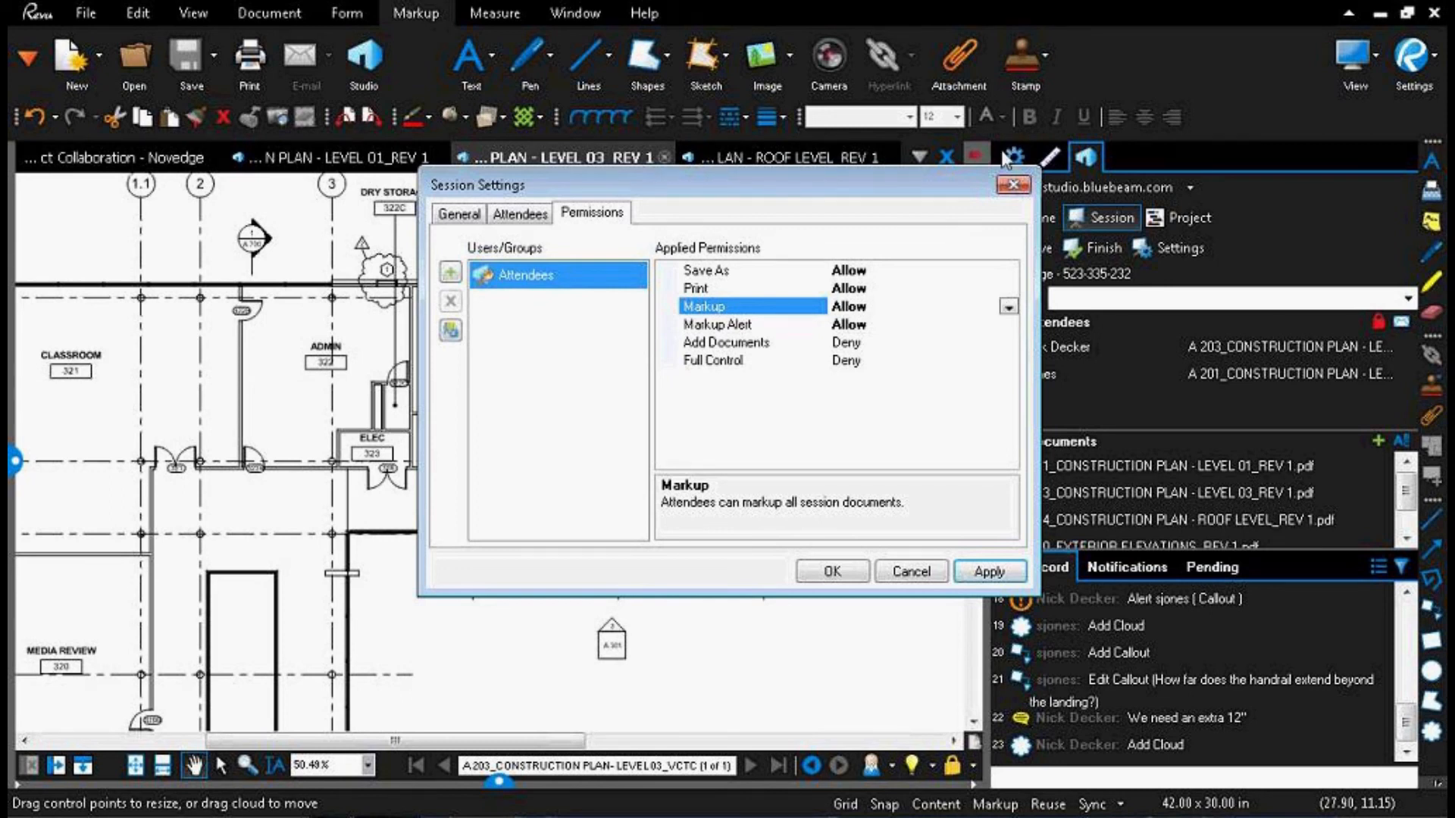
Step: Dismiss the session settings, and review the Session Report type and options without generating a report
click(1014, 186)
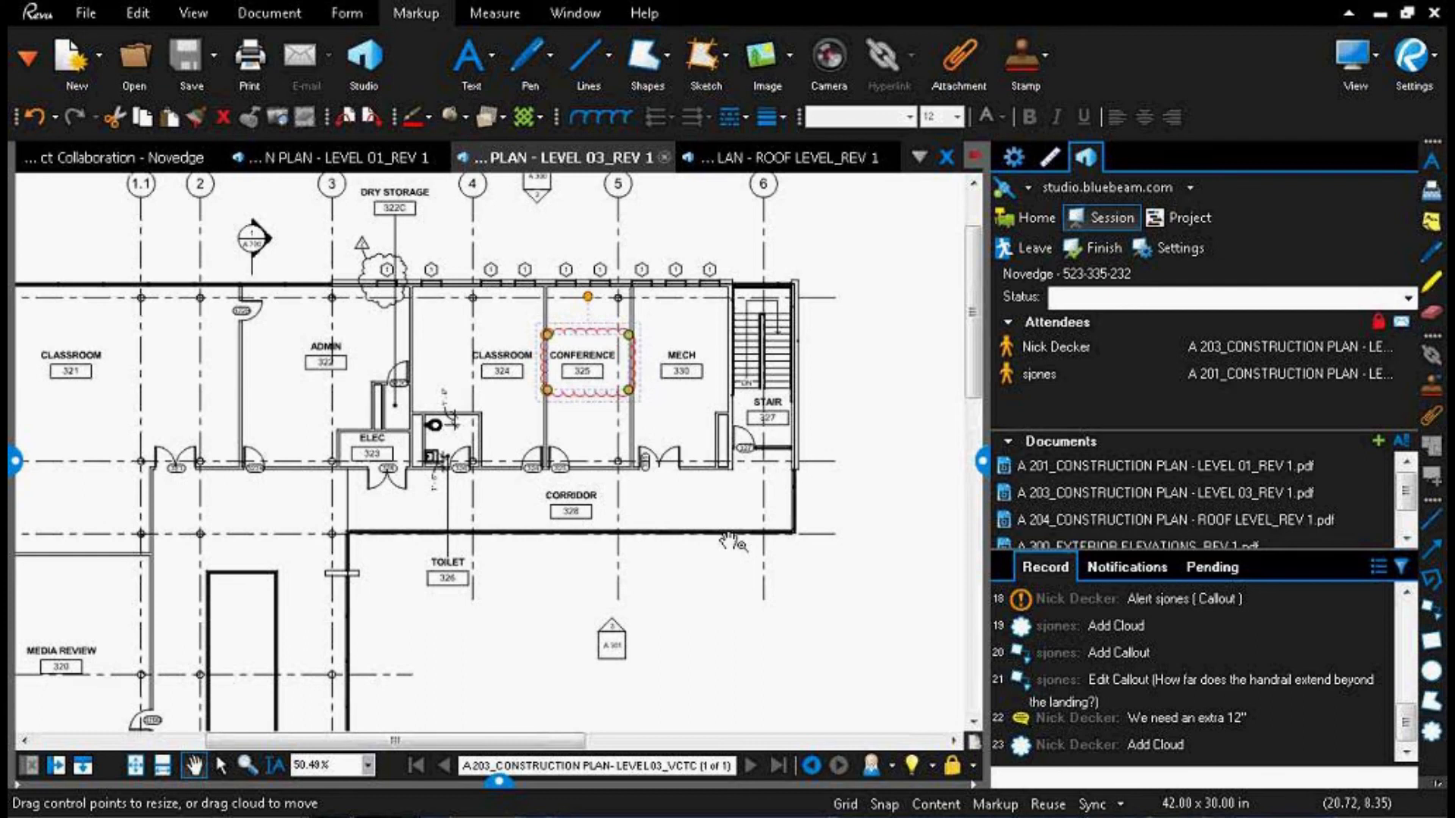
click(1063, 371)
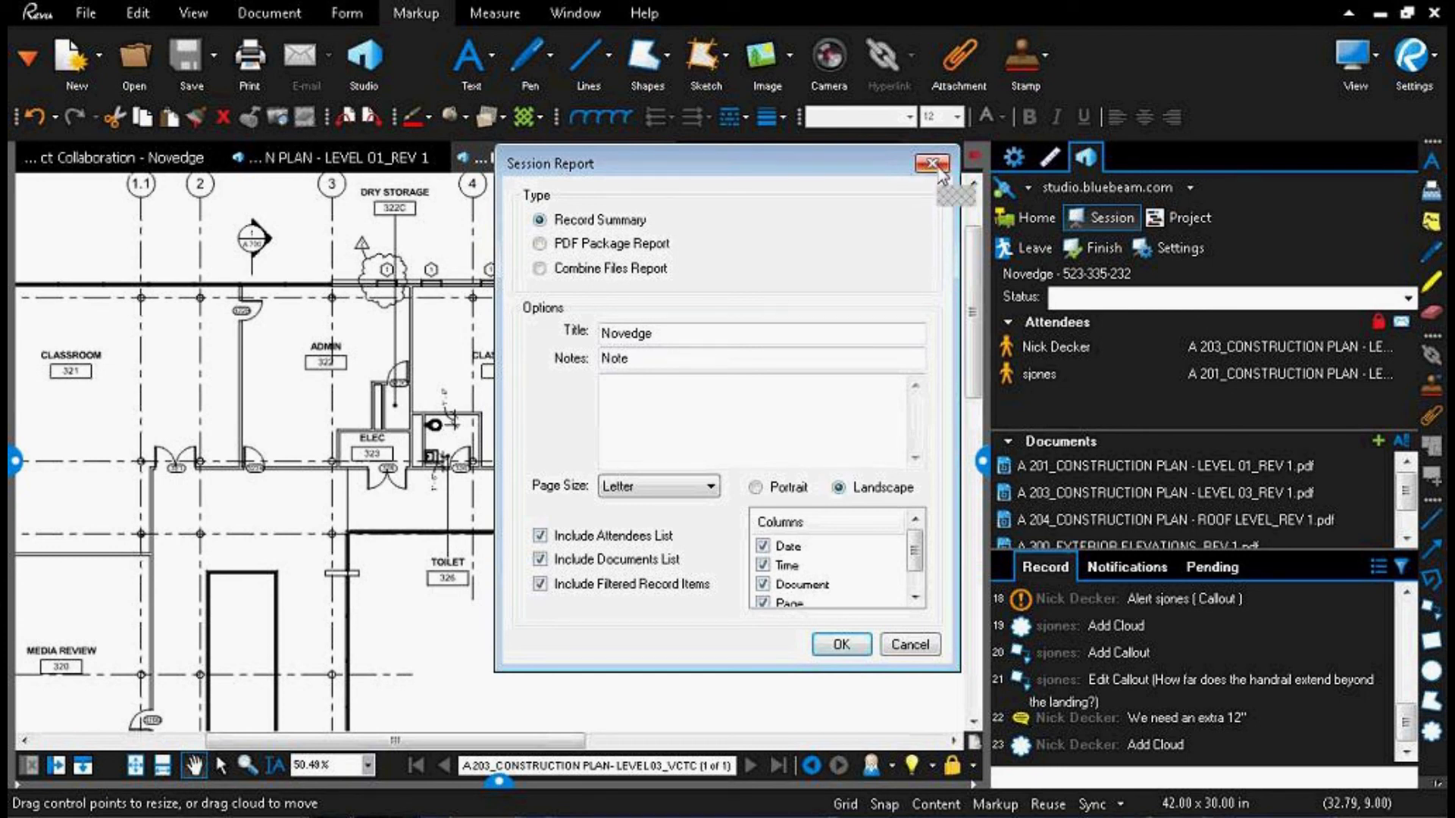
click(937, 167)
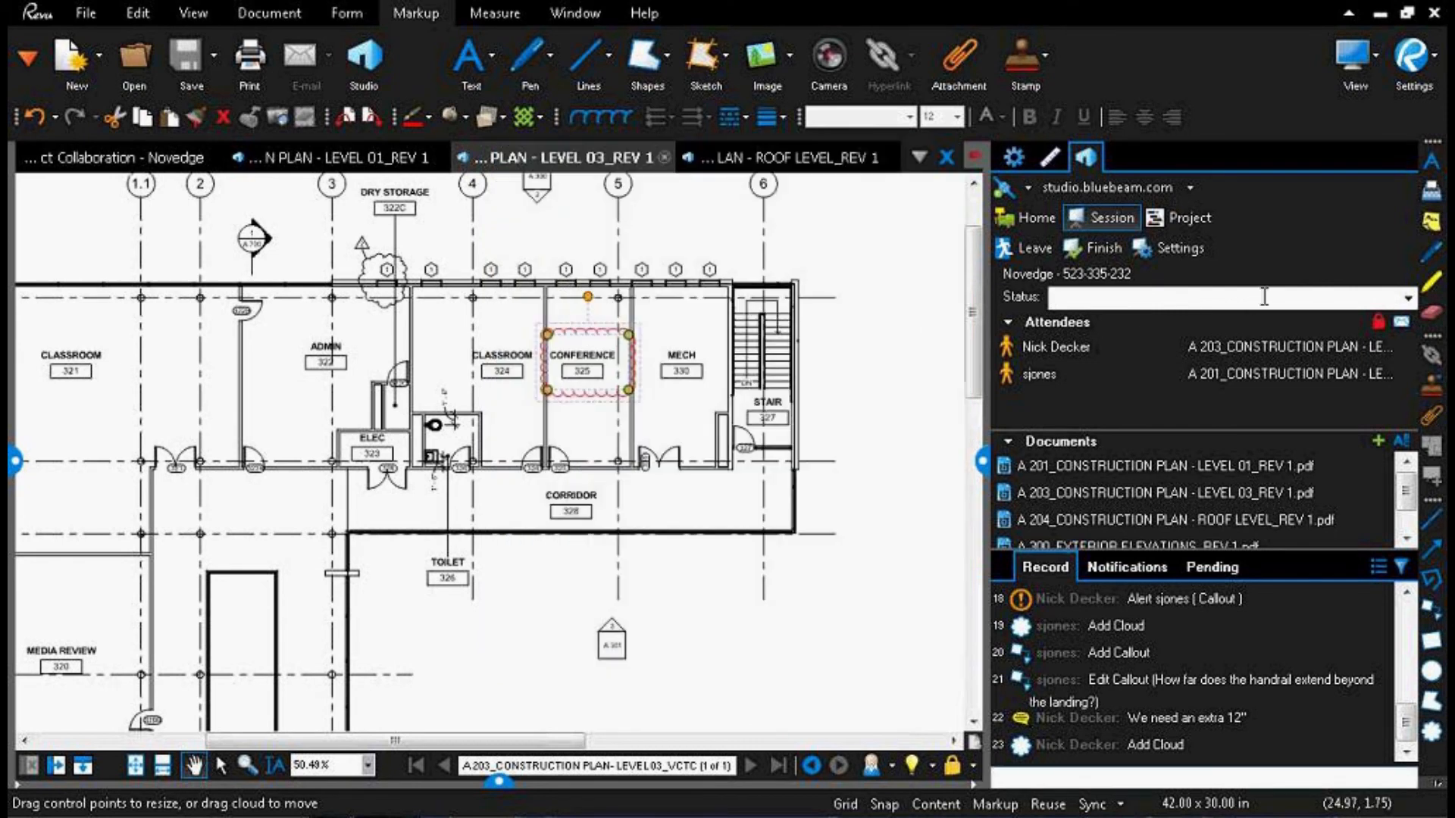
Step: Finish the Novedge session with both attendees' markups, saving into the Documents folder, with Close files after finishing and Generate Report enabled
click(1103, 248)
key(Escape)
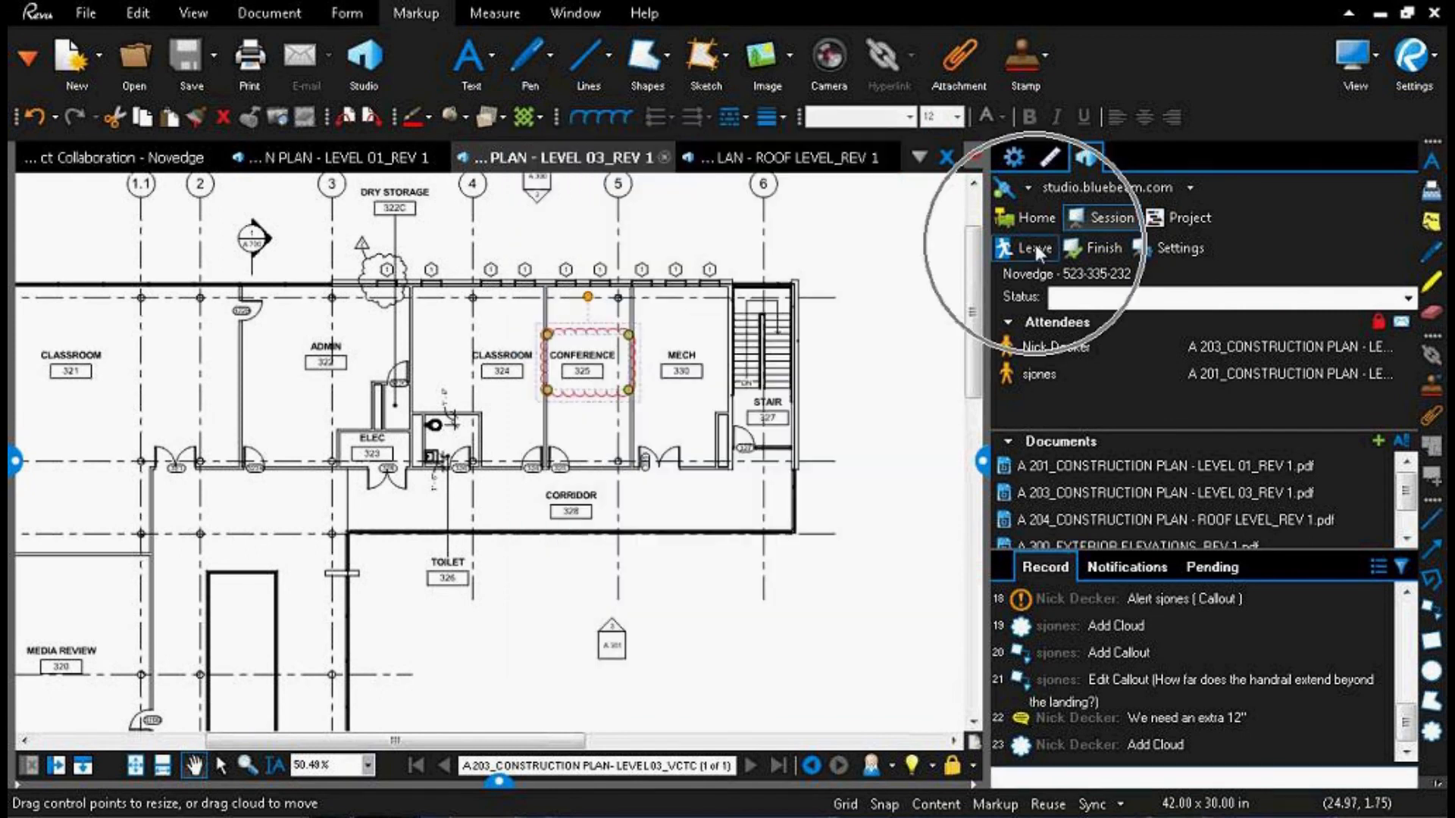
click(1100, 248)
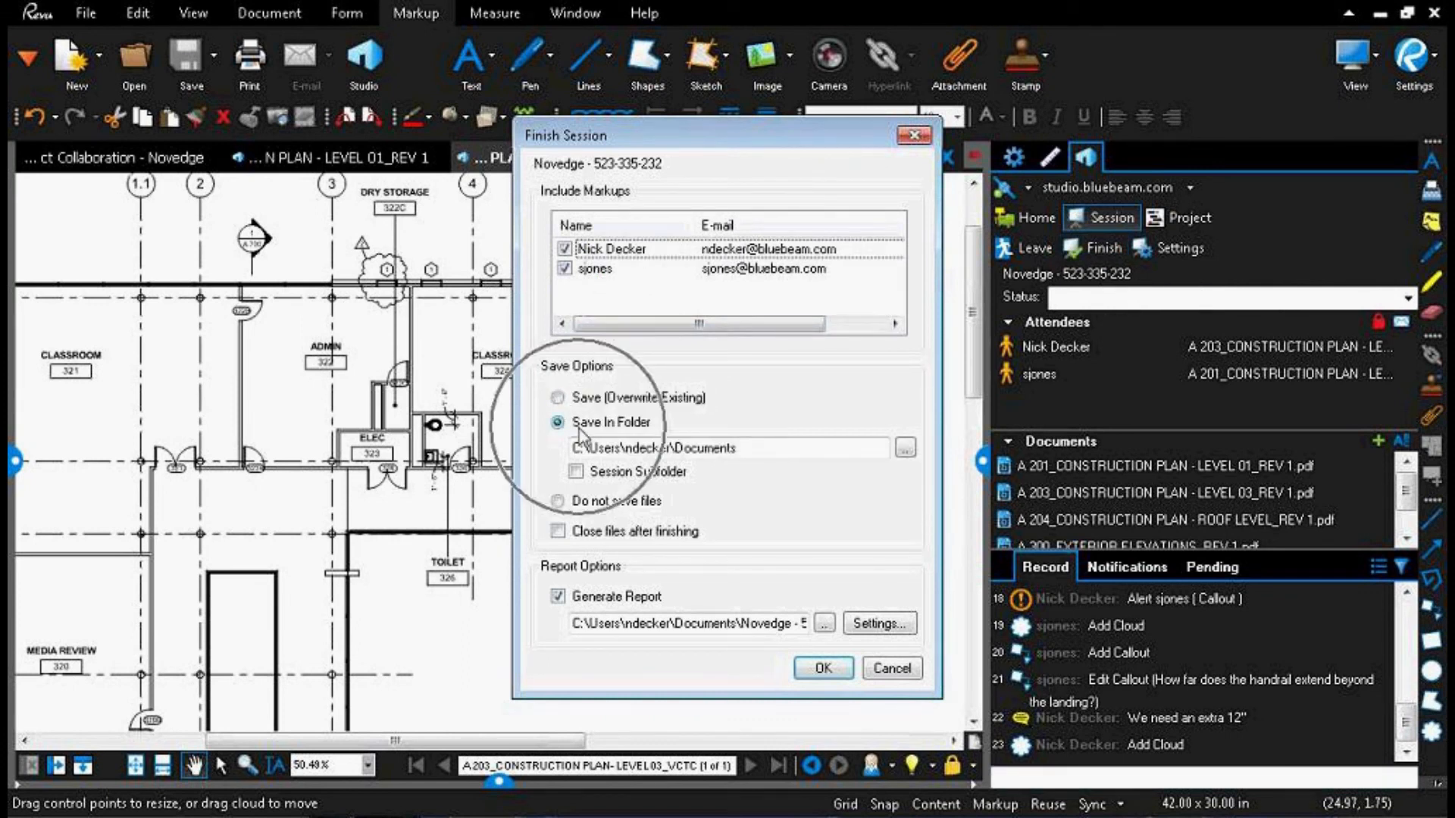
click(558, 531)
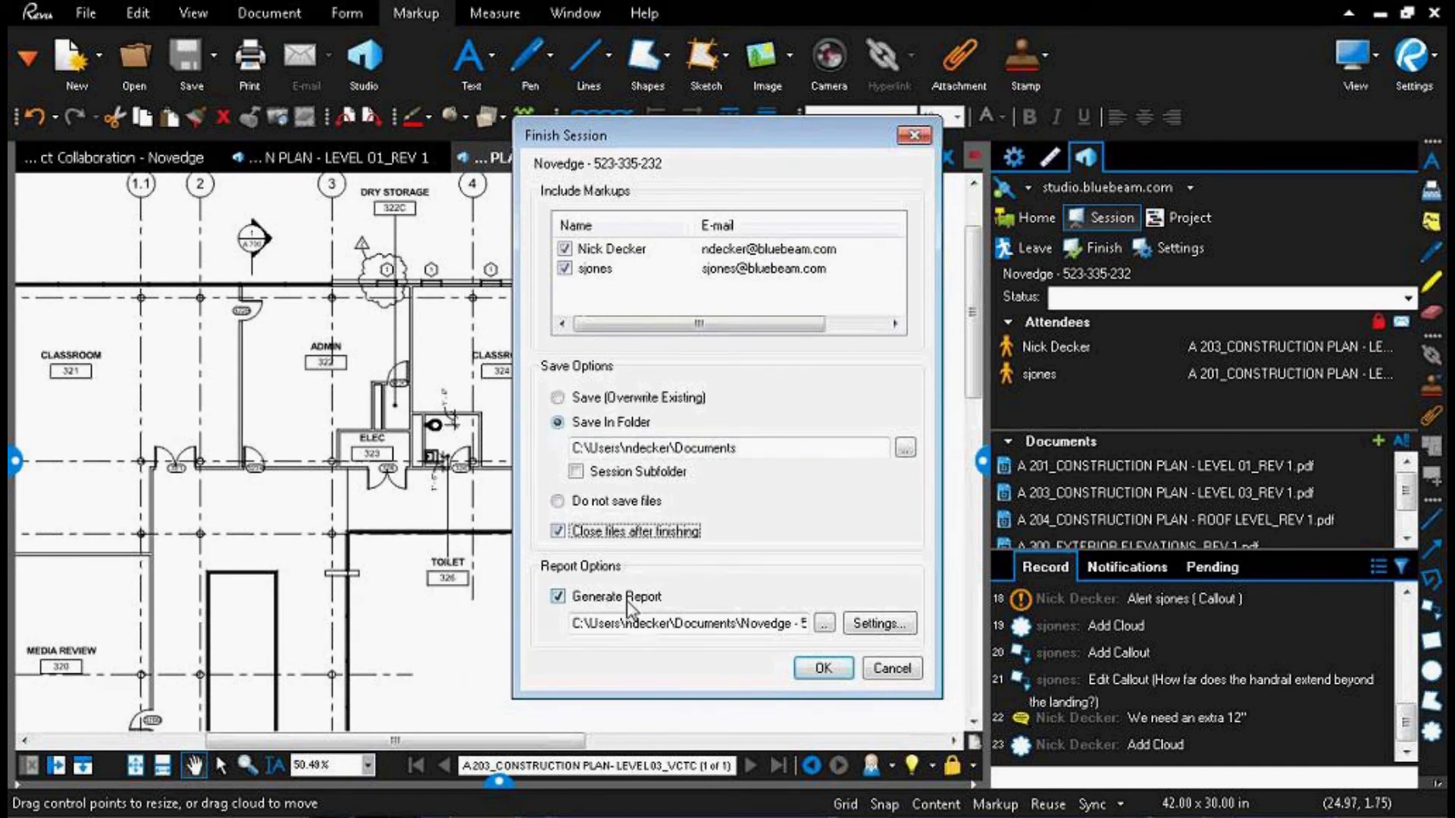
click(821, 669)
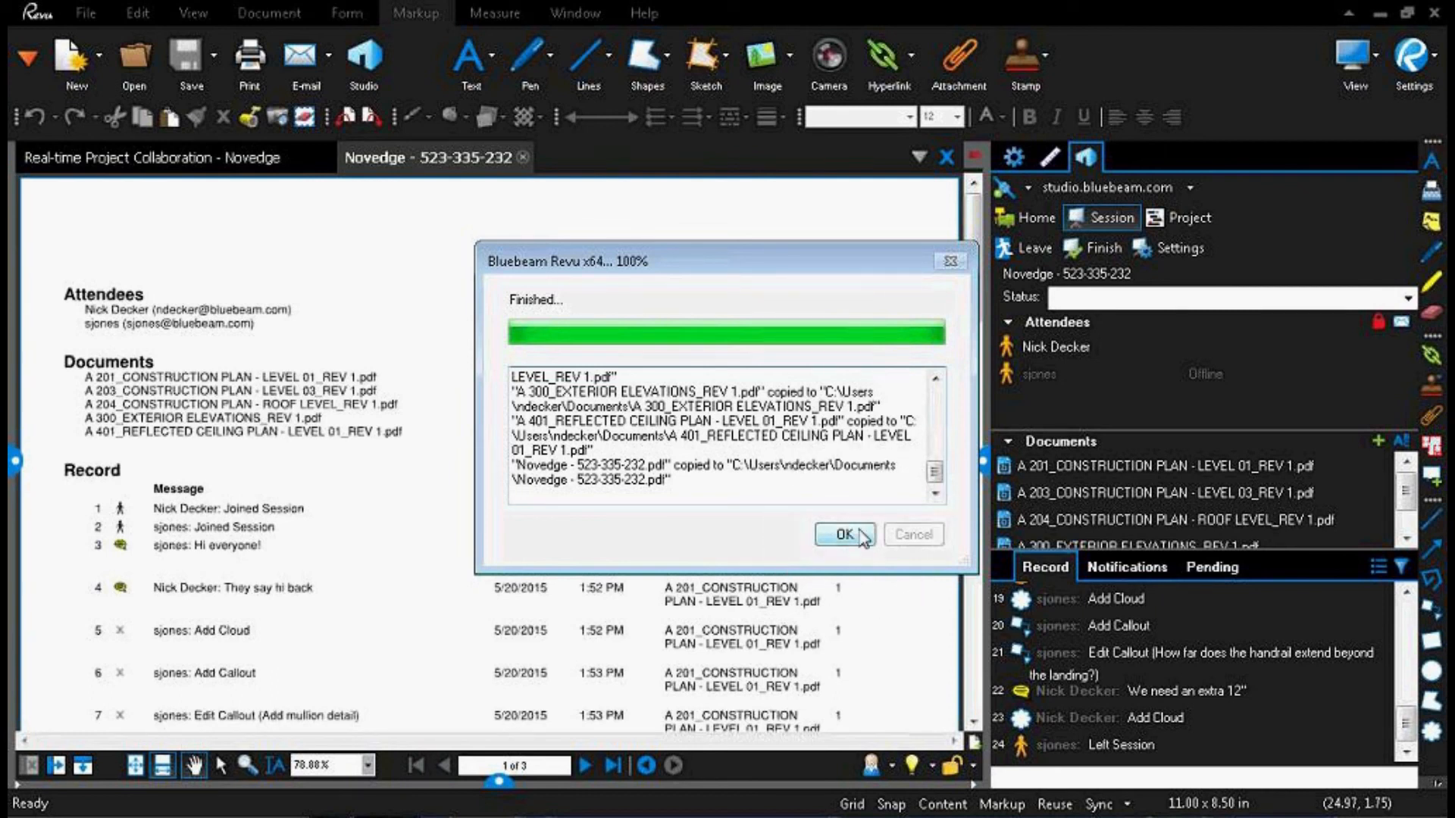
click(844, 535)
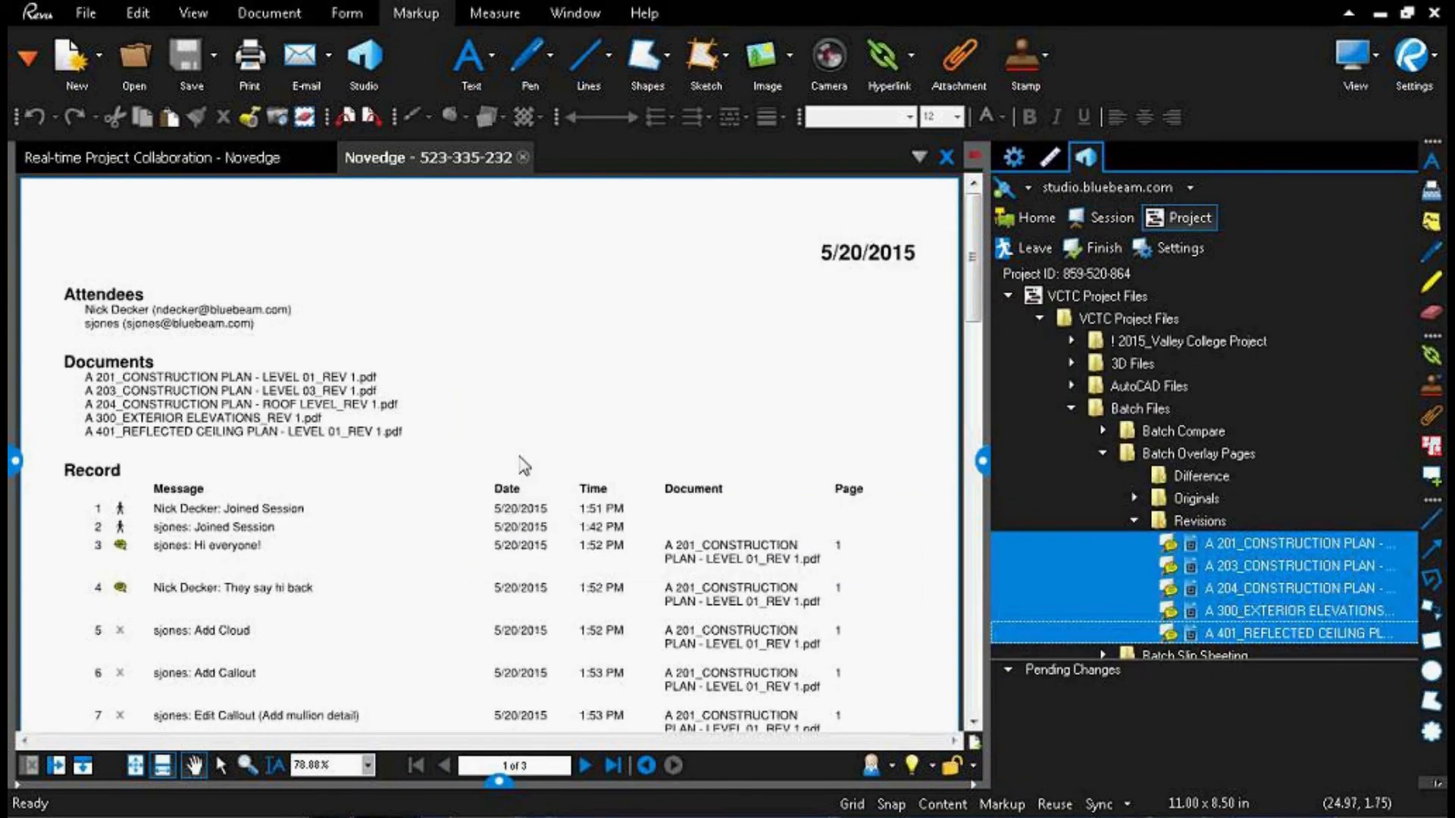
Step: Read through the generated session report, covering its attendees, documents and time-stamped record entries with document names and pages
scroll(470, 467, down, 10)
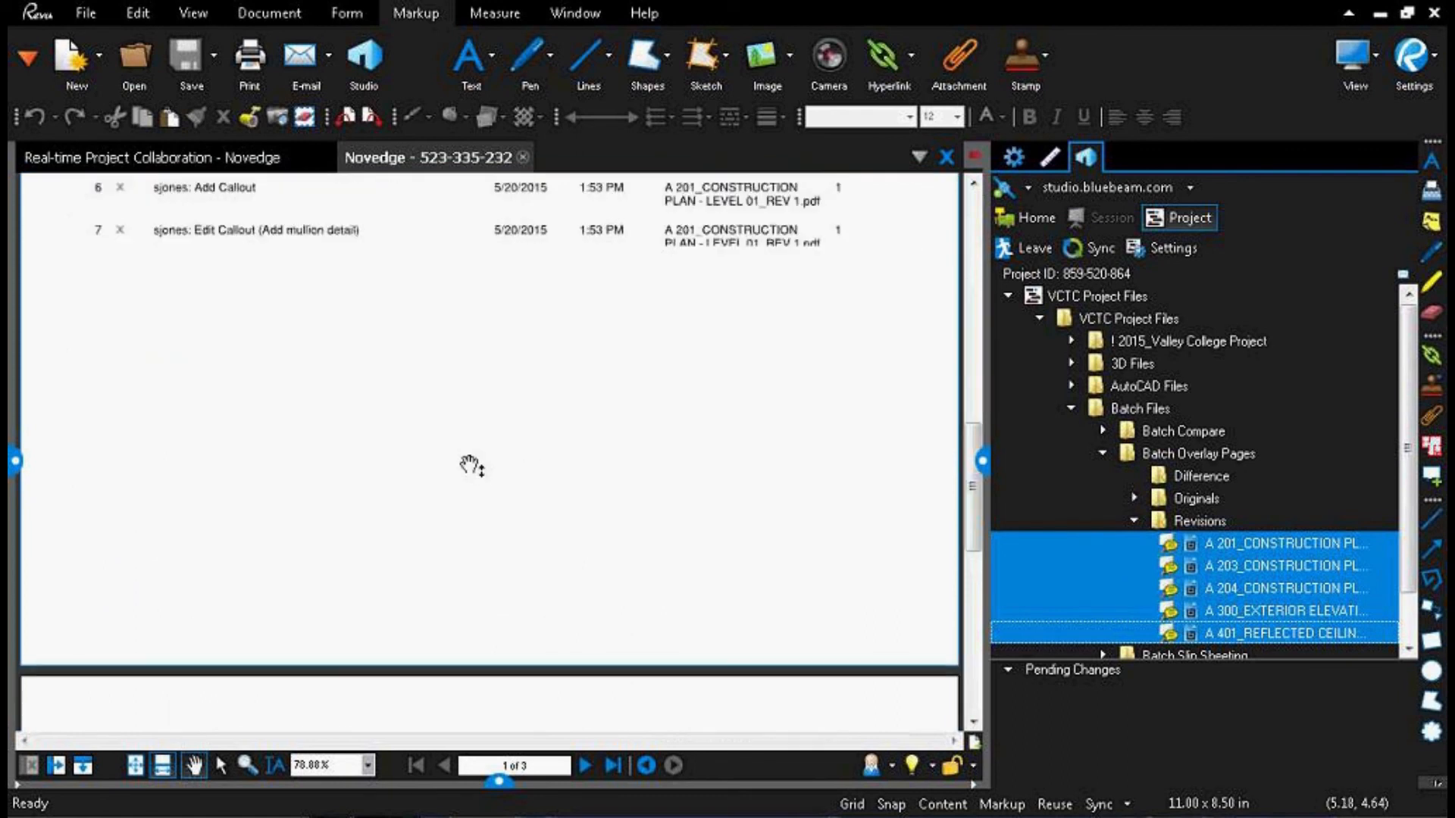
scroll(471, 468, down, 5)
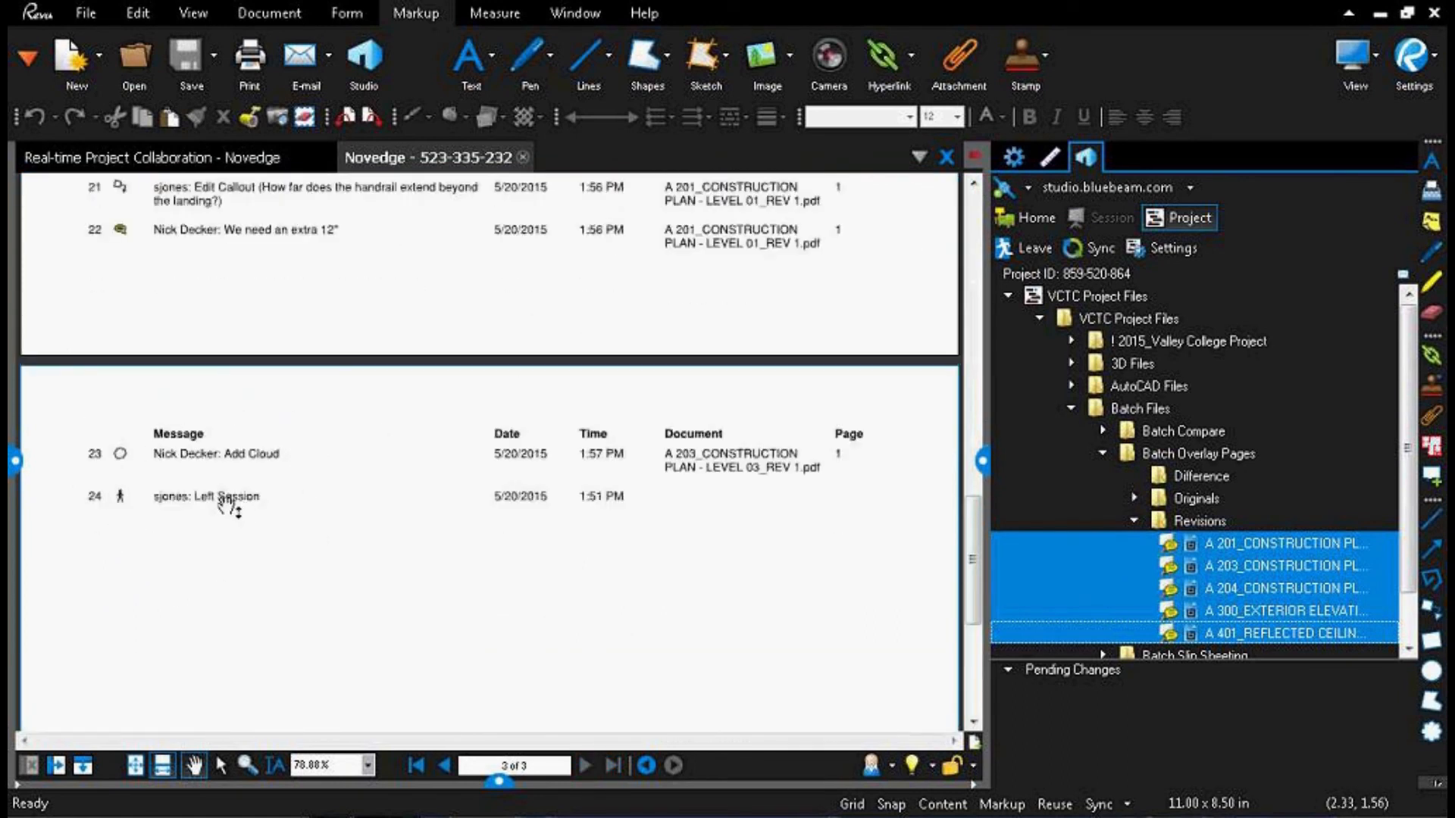
scroll(189, 453, up, 2)
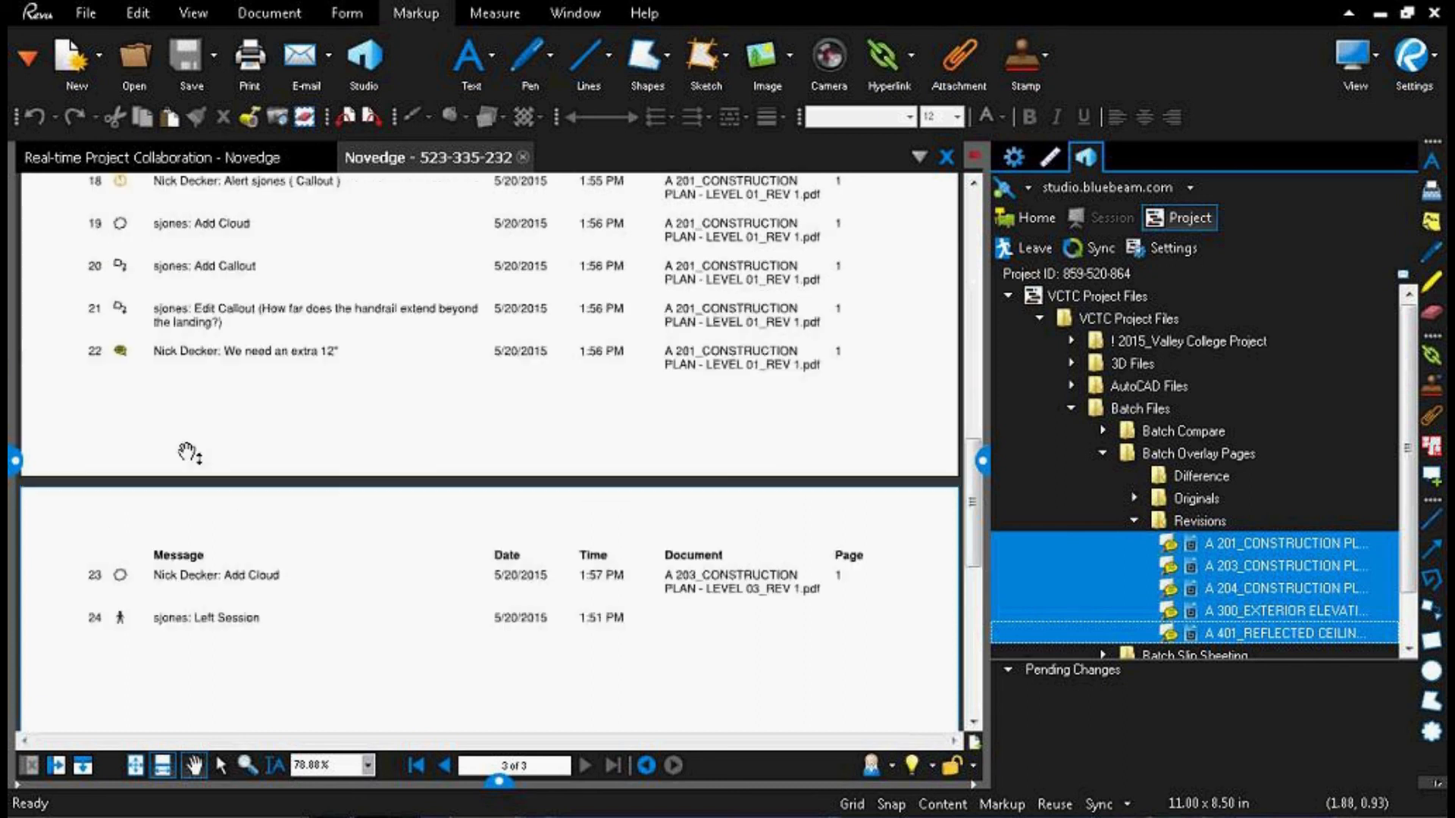
scroll(190, 453, up, 12)
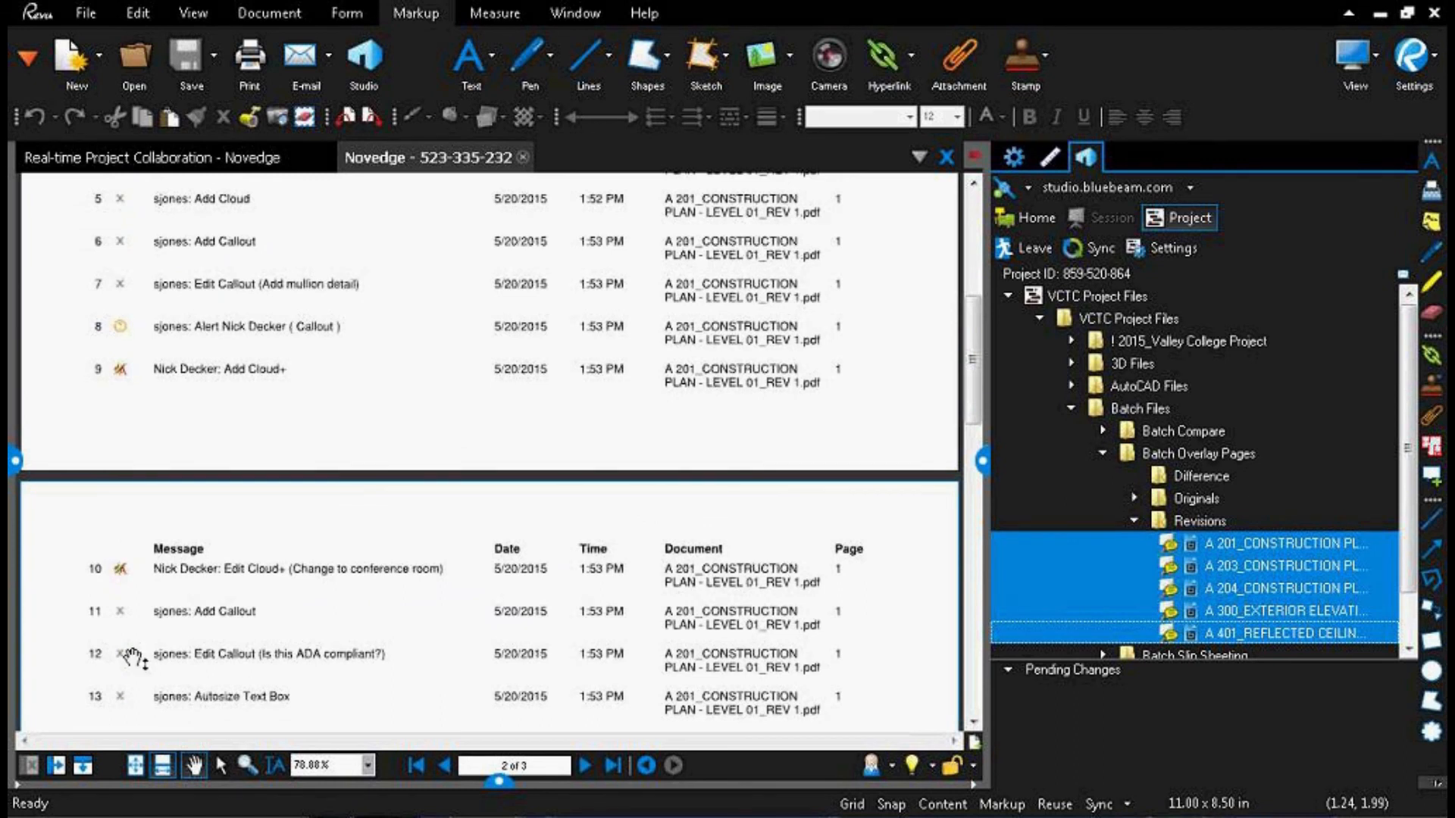
scroll(134, 656, down, 10)
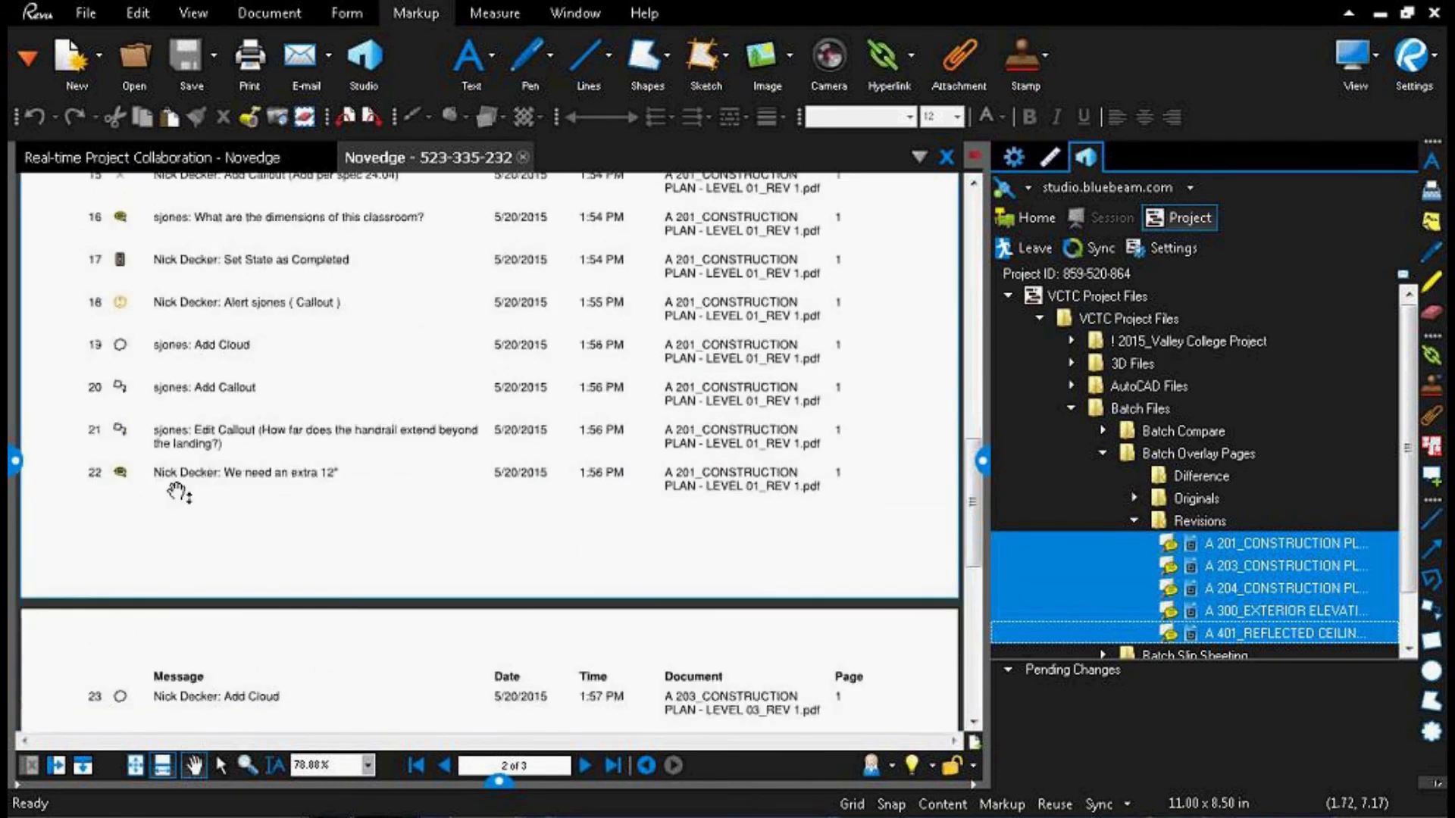
scroll(219, 600, down, 4)
key(ctrl)
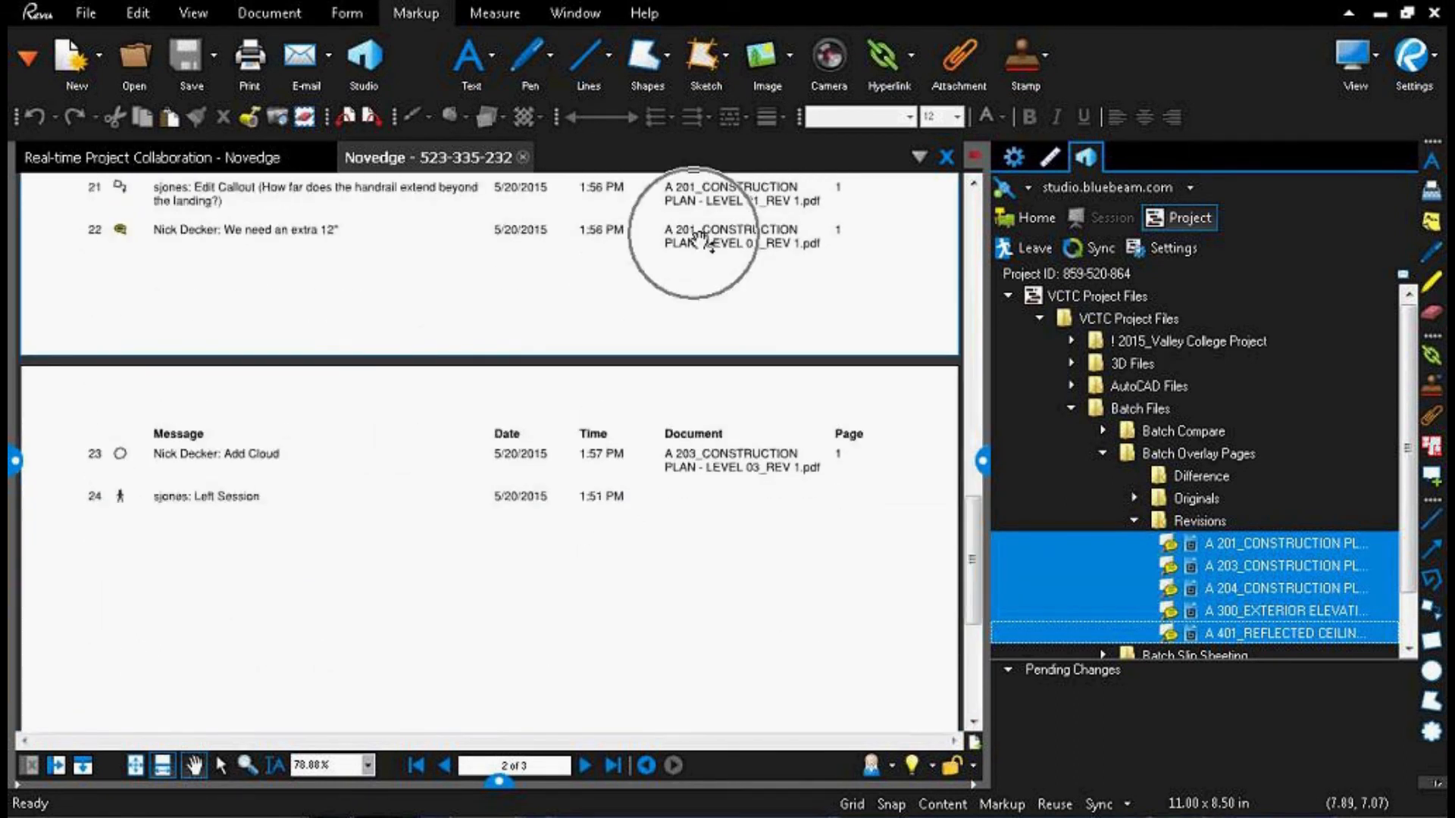
key(ctrl)
scroll(690, 236, up, 2)
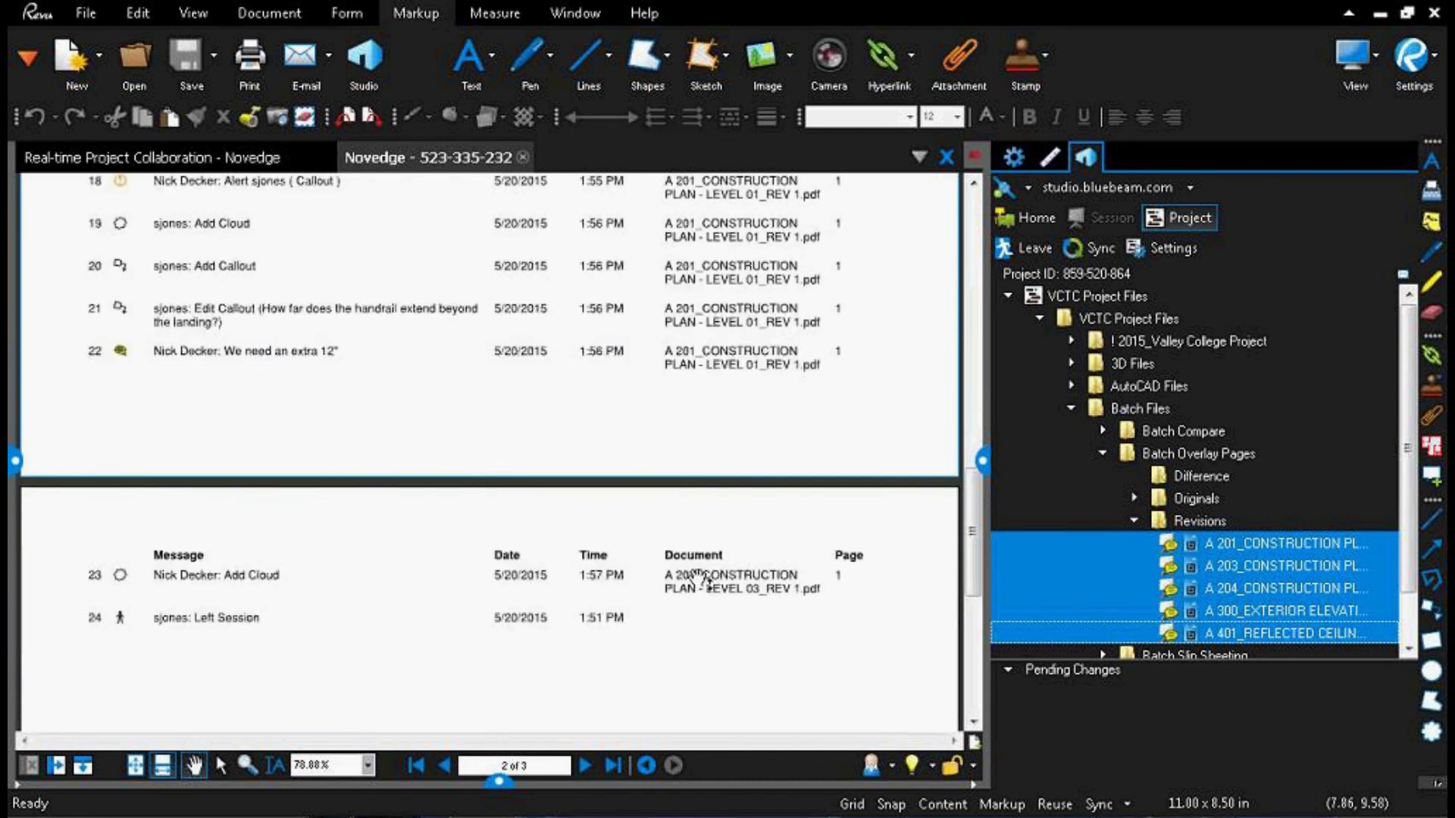
key(ctrl)
key(ctrl)
scroll(144, 580, up, 12)
scroll(144, 579, up, 3)
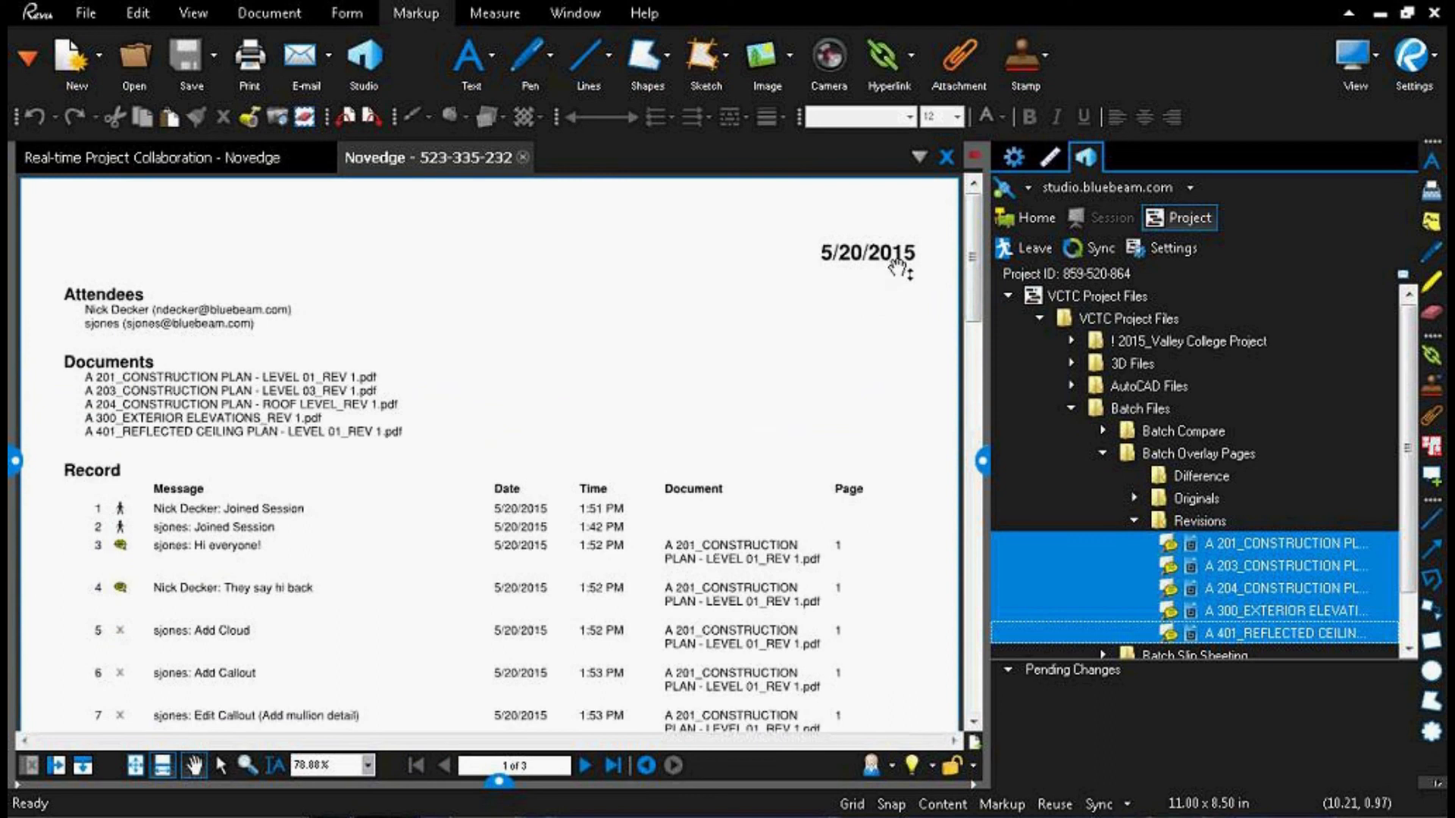
key(ctrl)
key(ctrl)
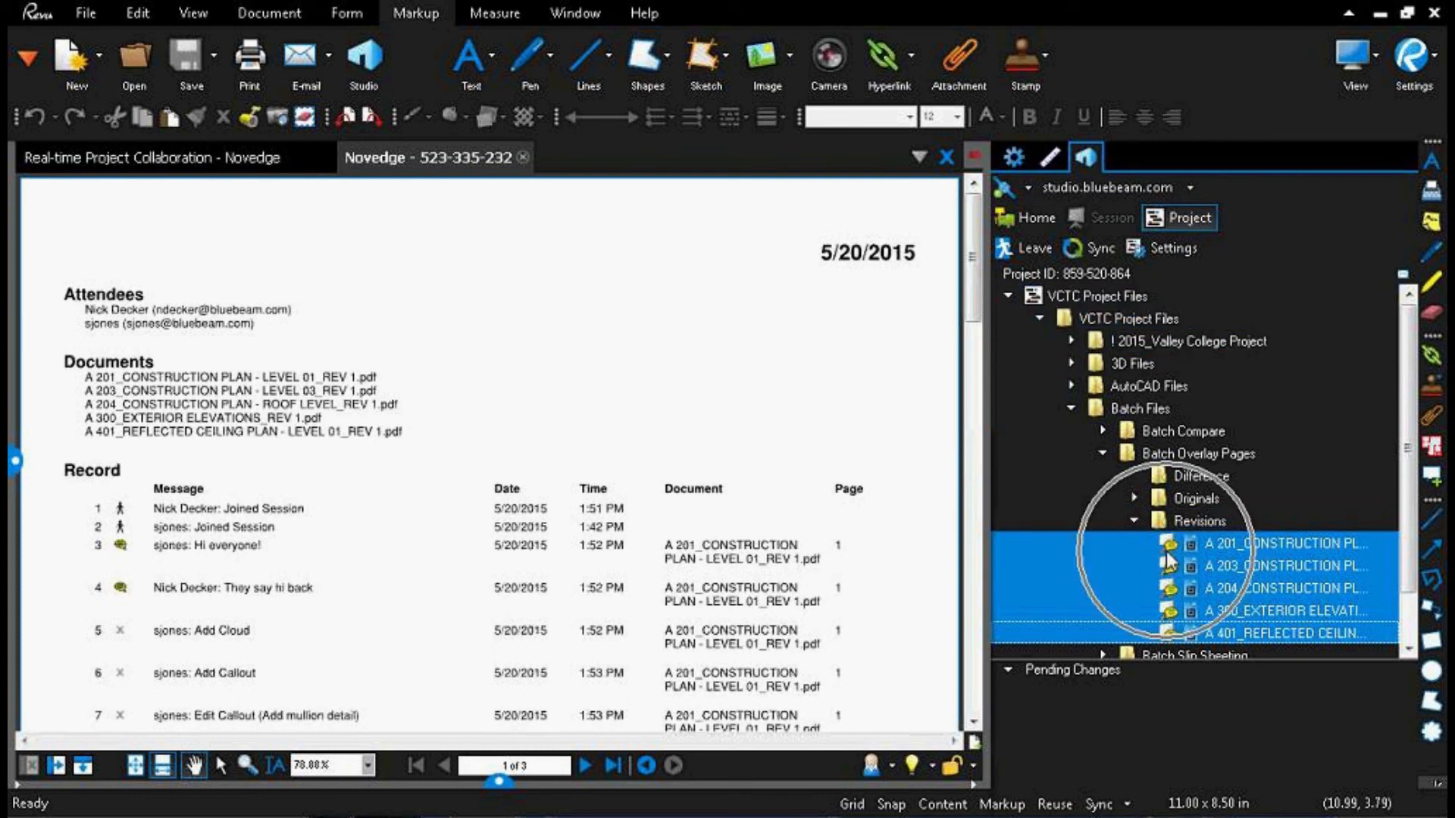
Step: Check in the five selected Revisions drawings to the VCTC project with the comment "Completed Session #2 - Al 50%"
mouse_move(1168, 557)
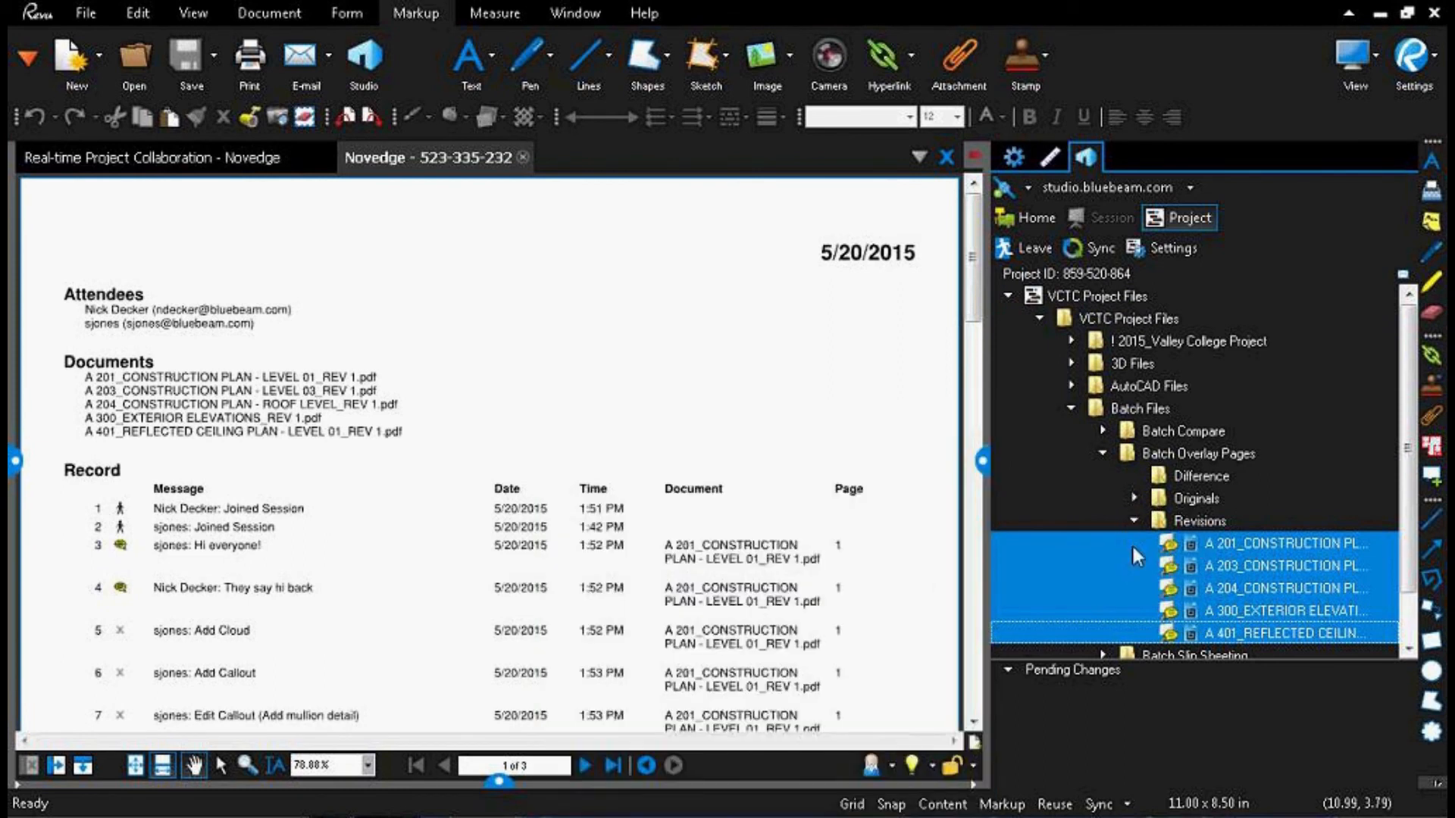
right_click(1176, 544)
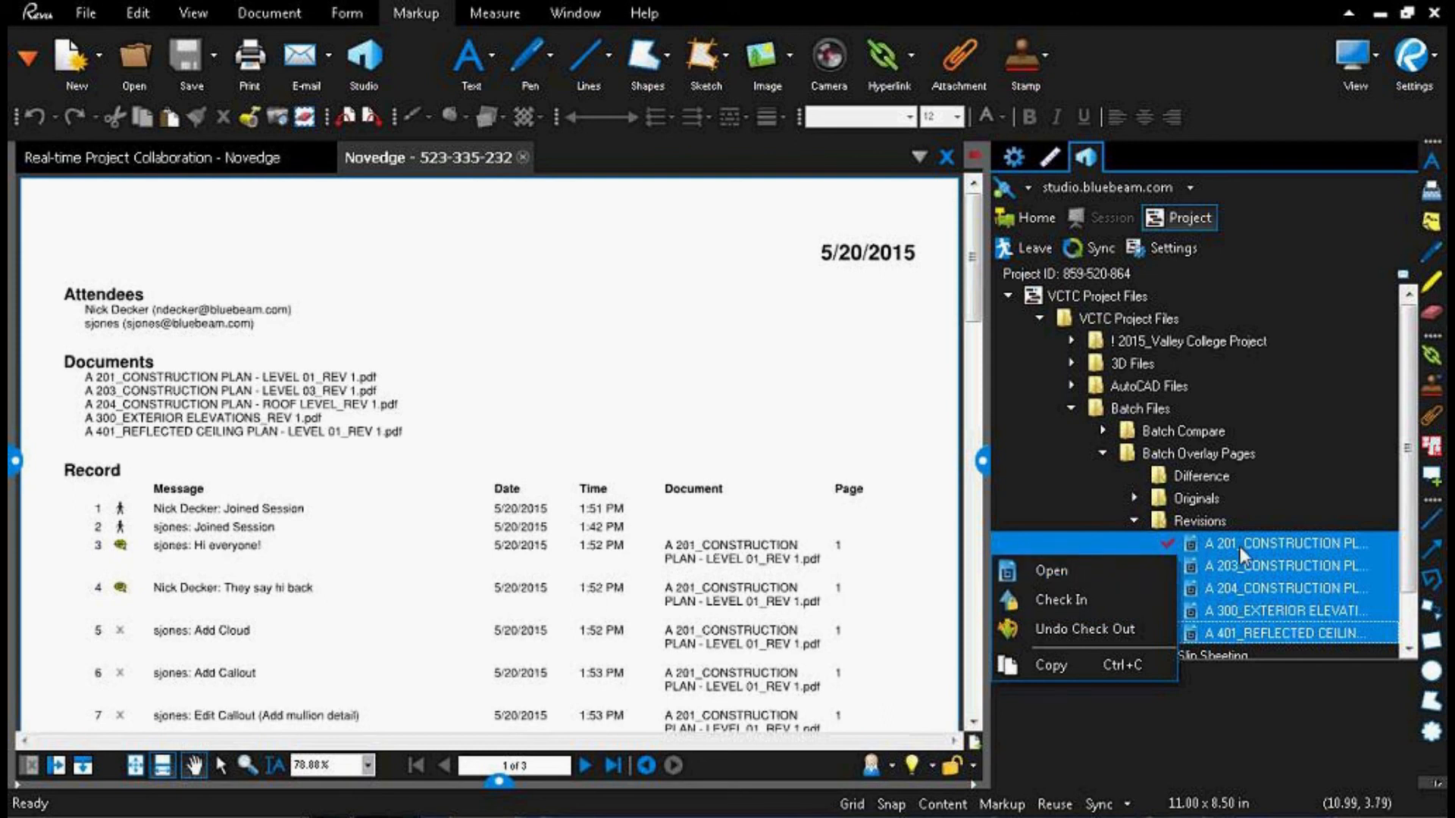
click(1061, 603)
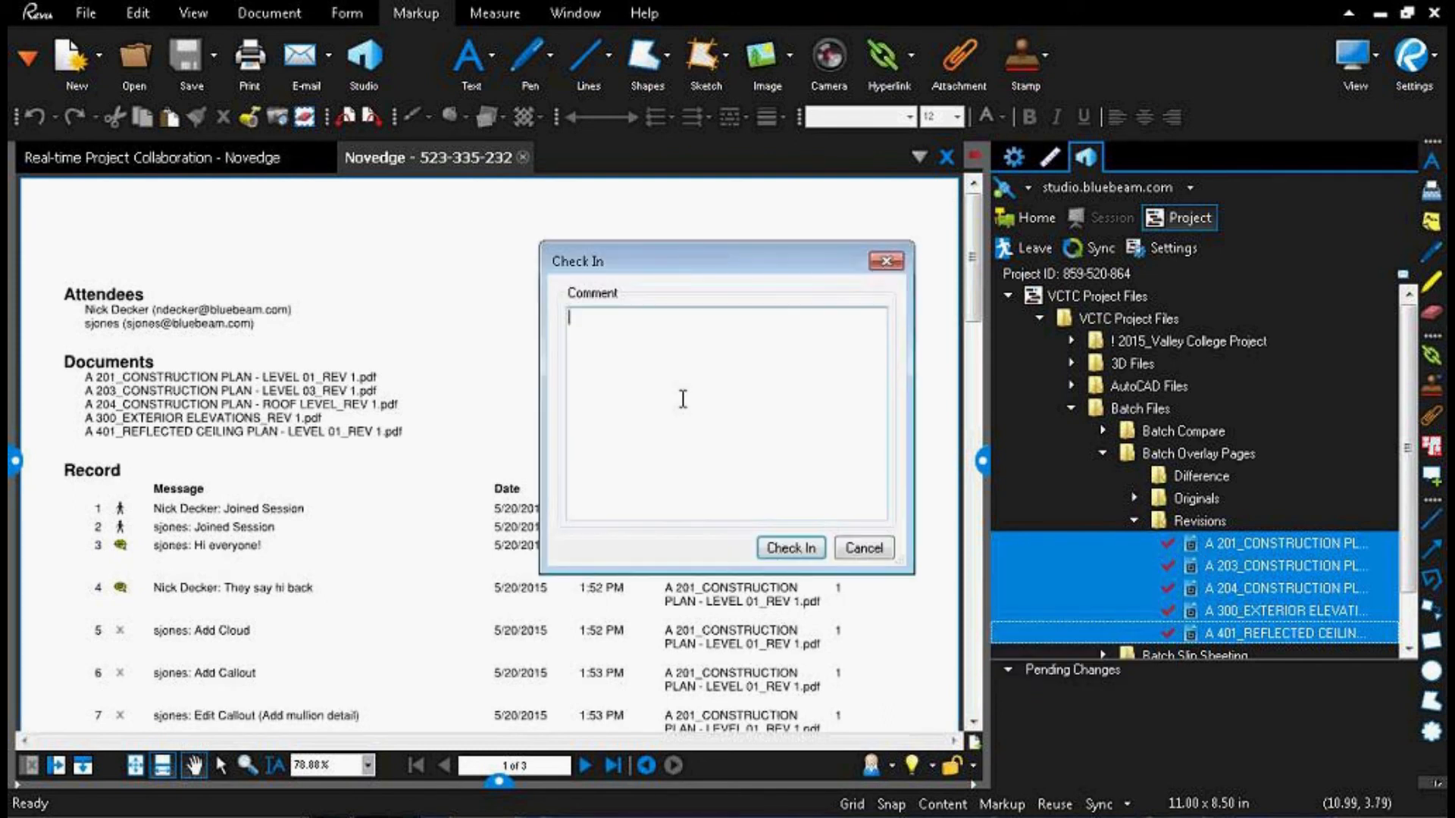
text(Completed Session #2)
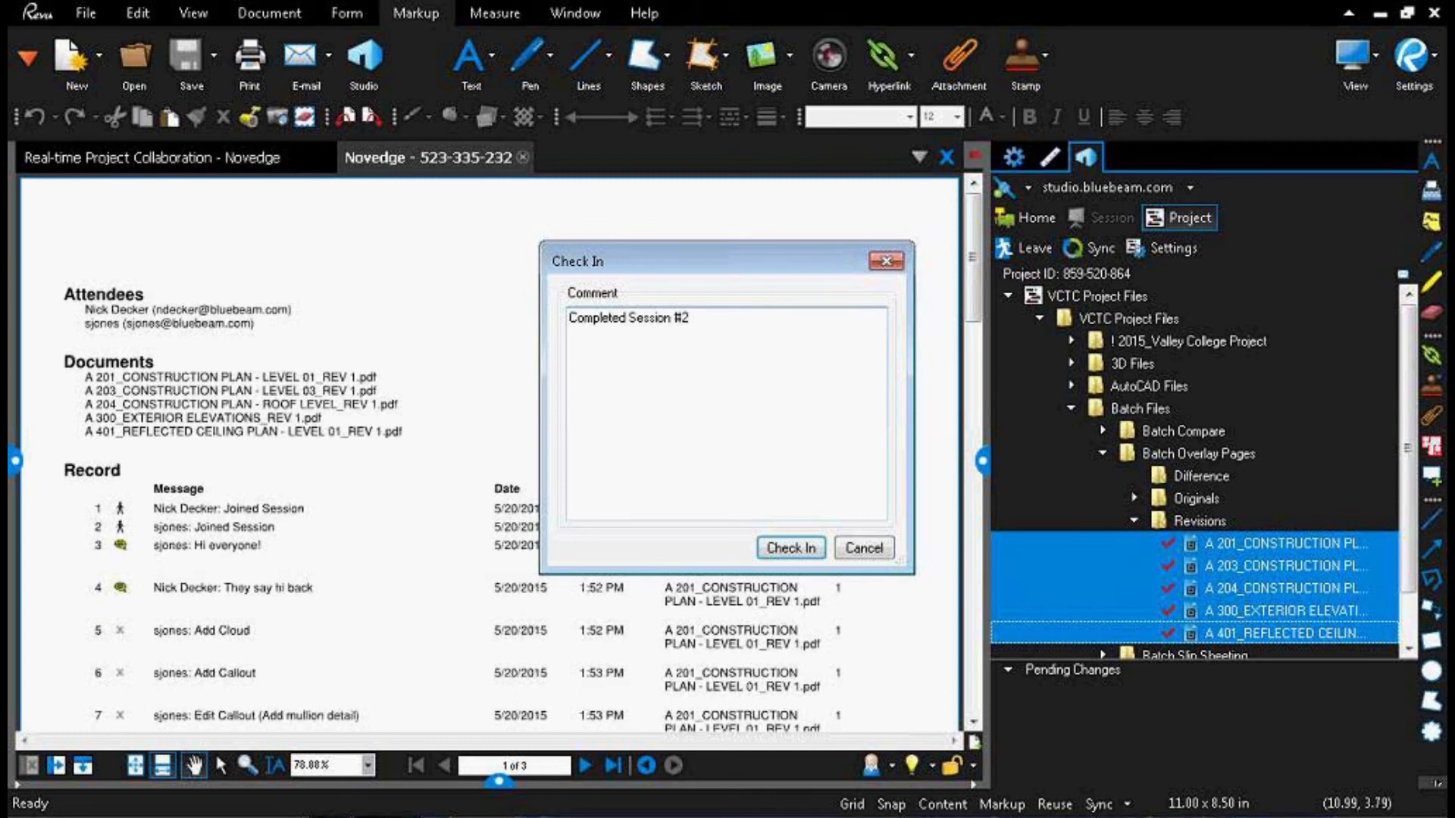
text( - Al)
text( 50%)
click(788, 548)
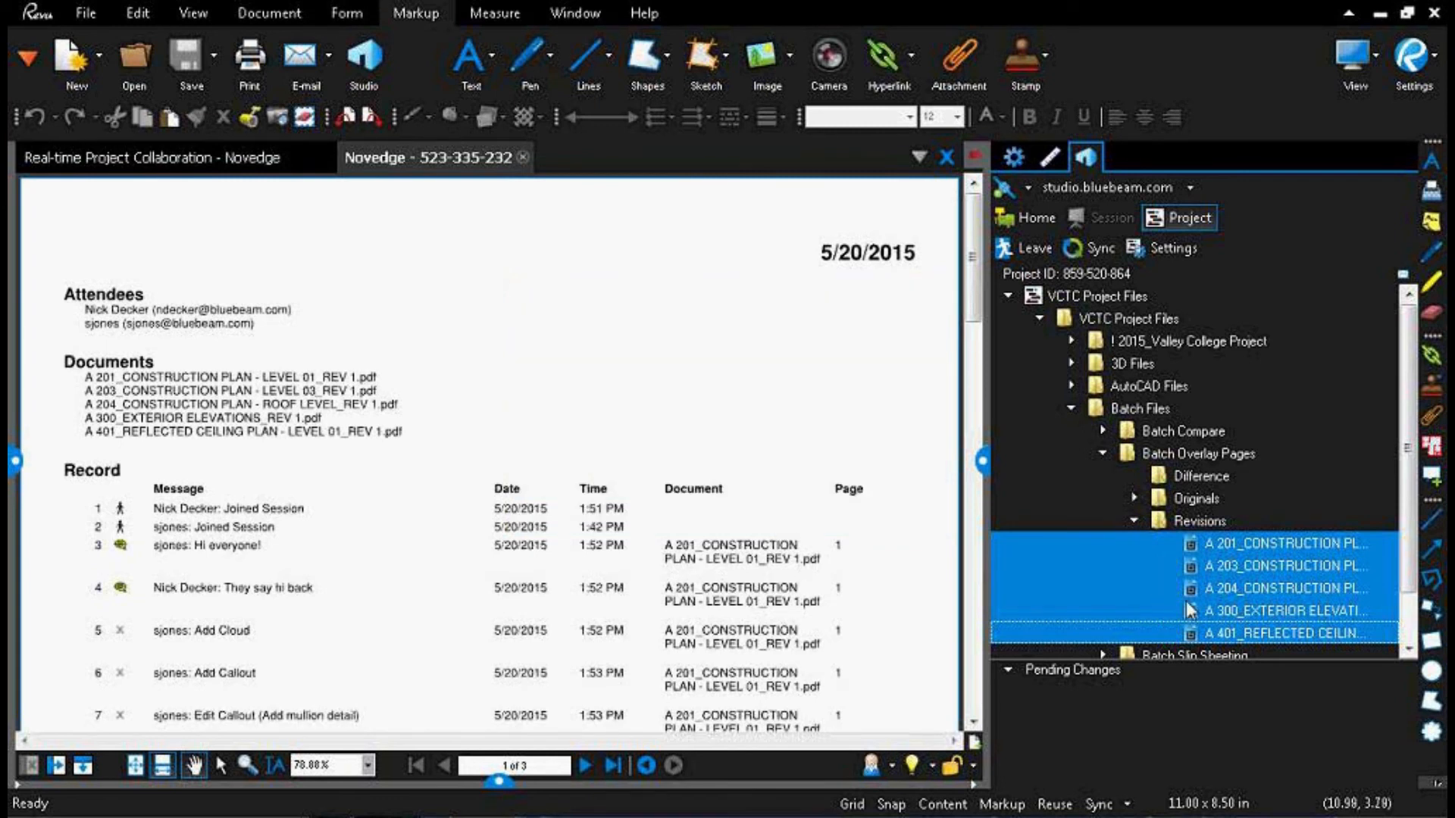
Step: View the checked-in A 201 Level 01 construction plan from the project's Revisions folder, then close it and the session report
double_click(1280, 543)
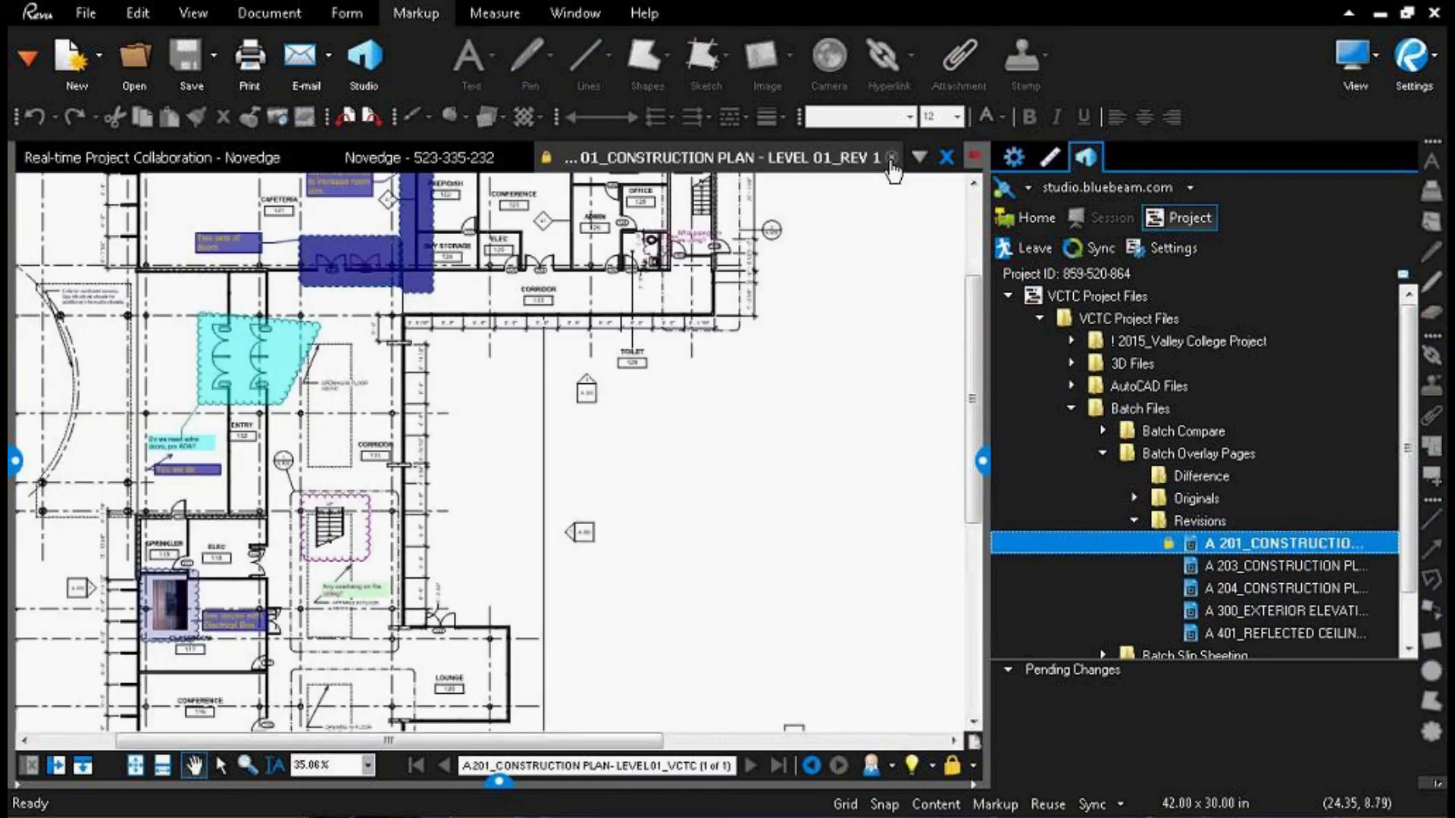
scroll(561, 379, down, 2)
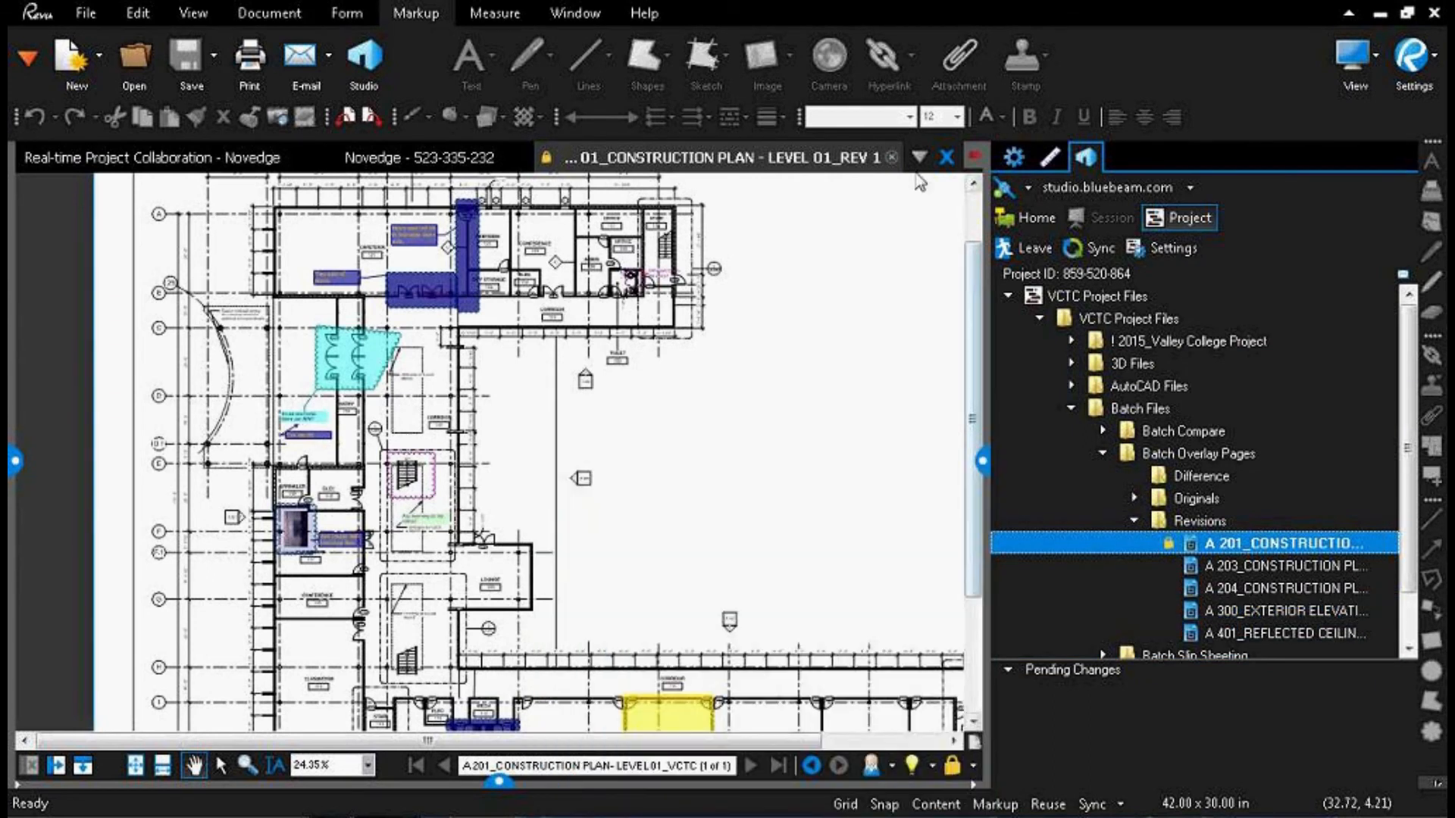
click(891, 158)
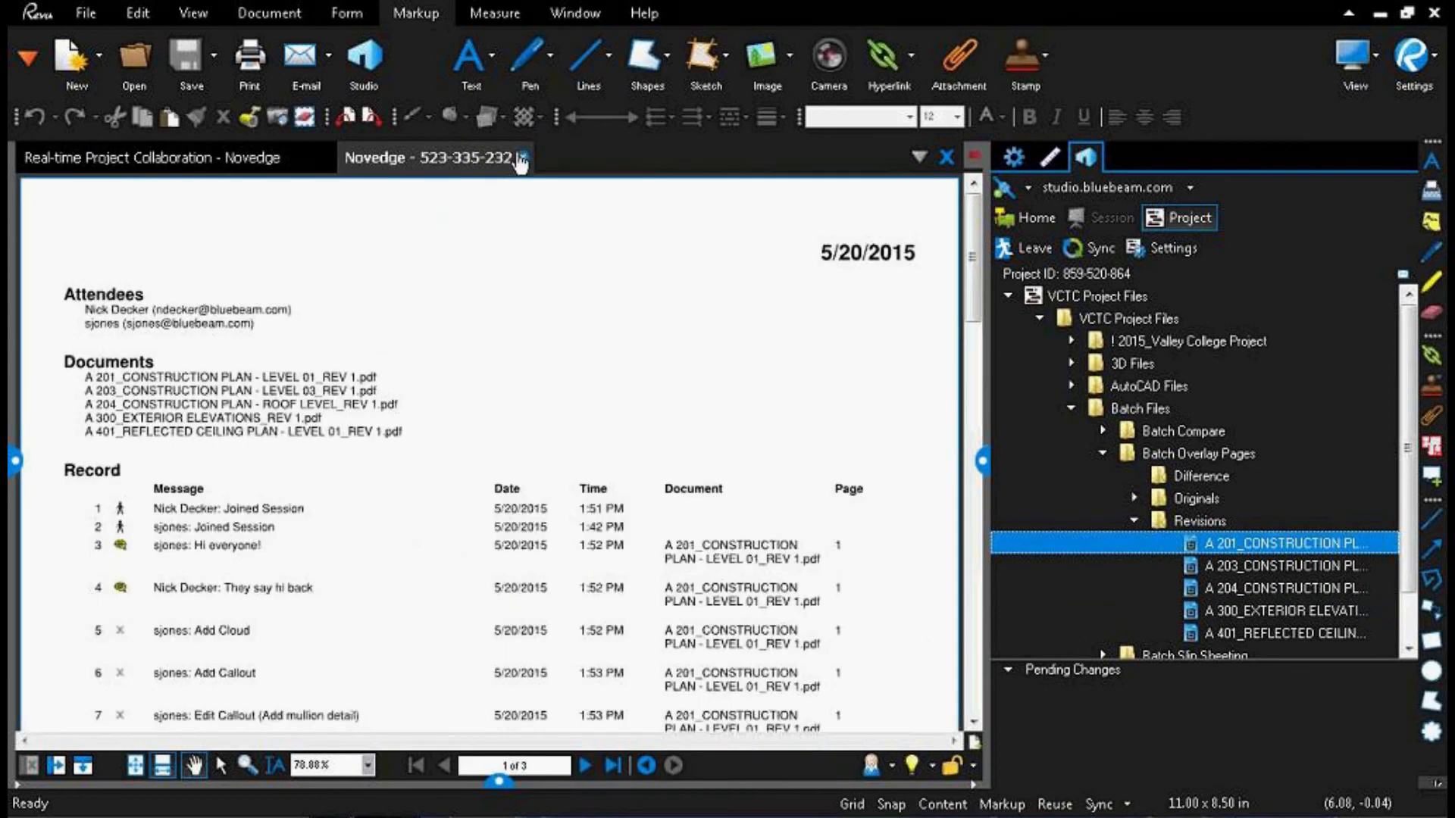
click(522, 158)
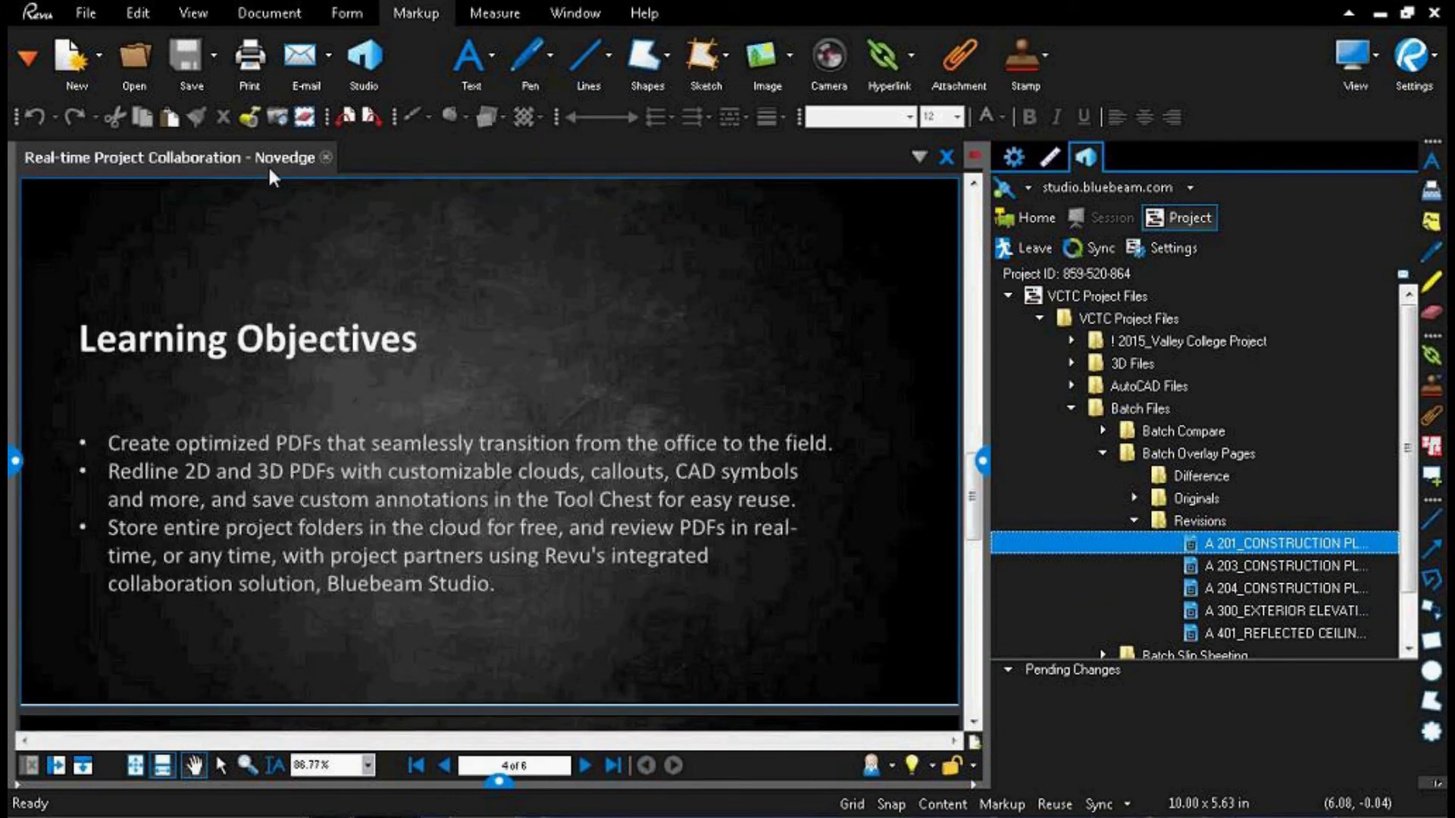